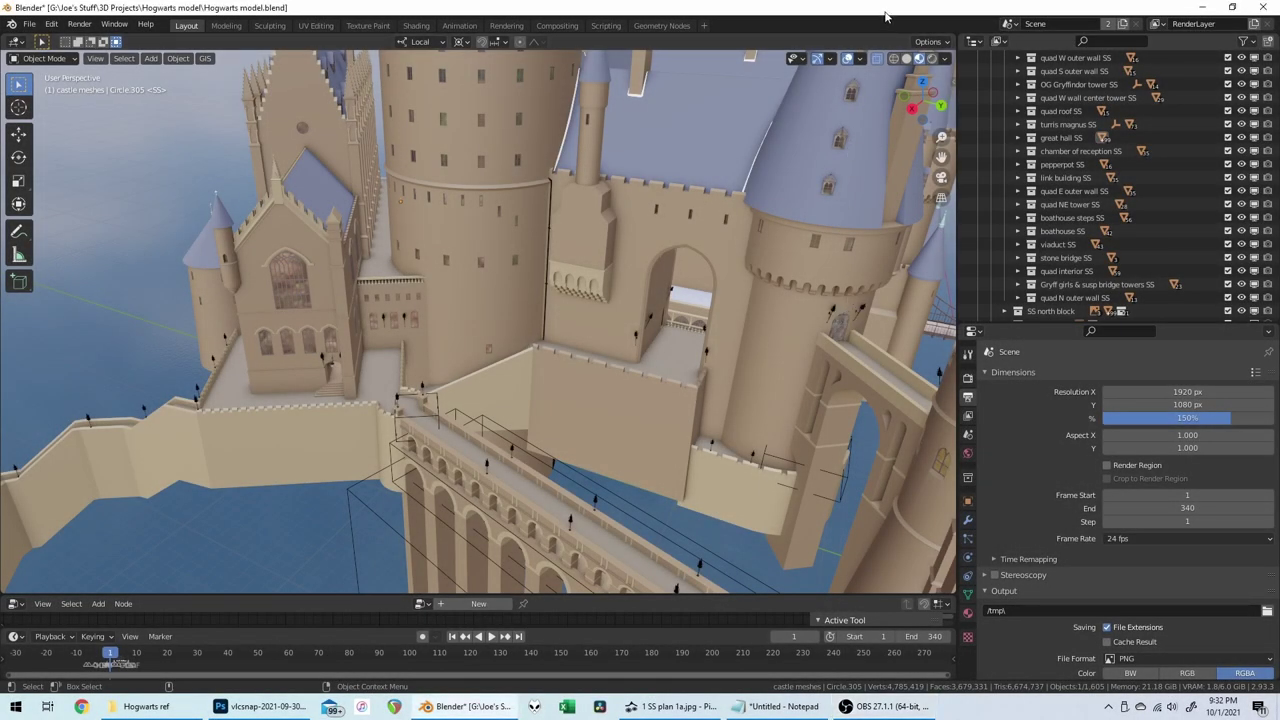
# Step: Duplicate the torch standing on the pillar at the castle end of the viaduct, leaving the copy in place
pyautogui.moveTo(813, 253); pyautogui.dragTo(813, 254, button='middle')
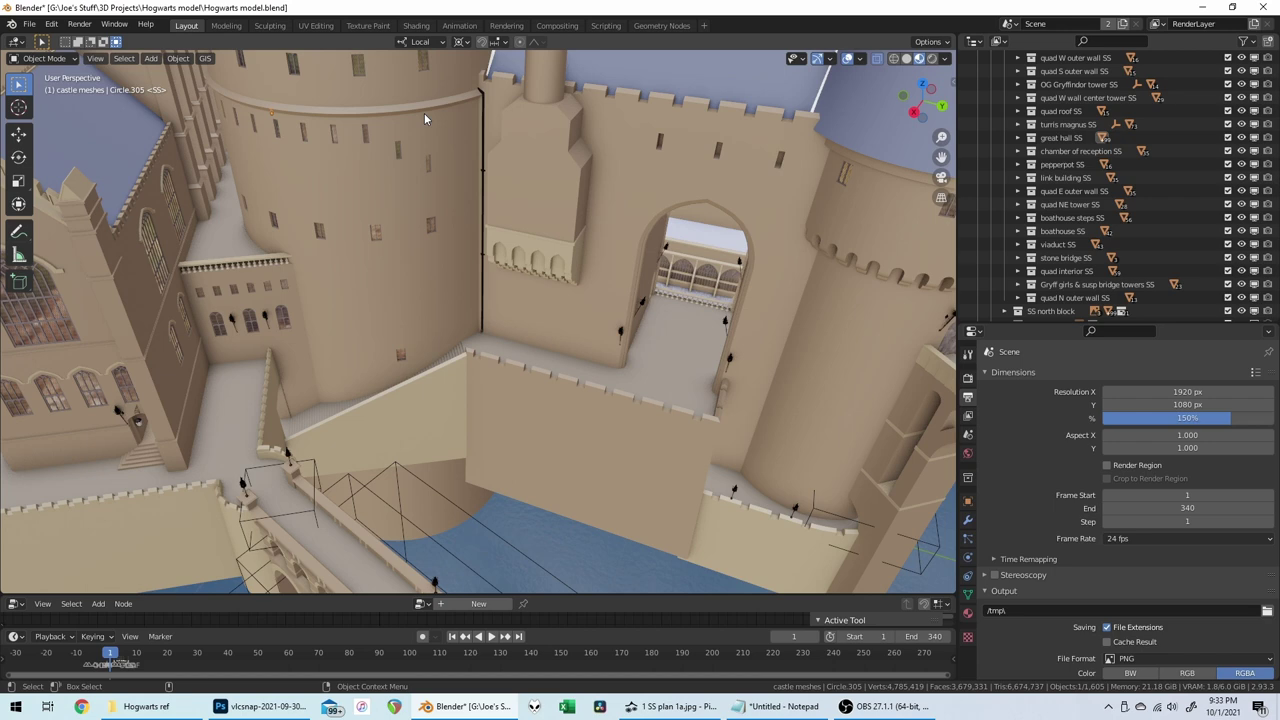
pyautogui.scroll(3, 424, 113)
pyautogui.scroll(2, 424, 113)
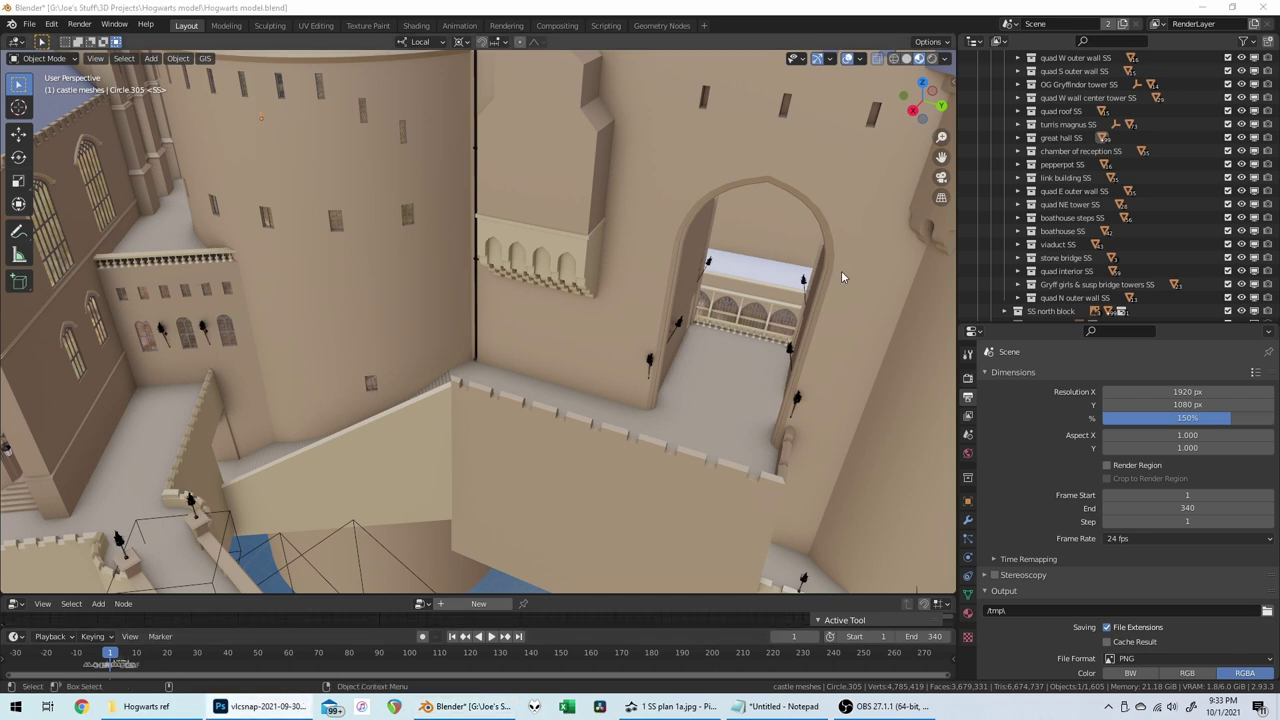
pyautogui.click(607, 12)
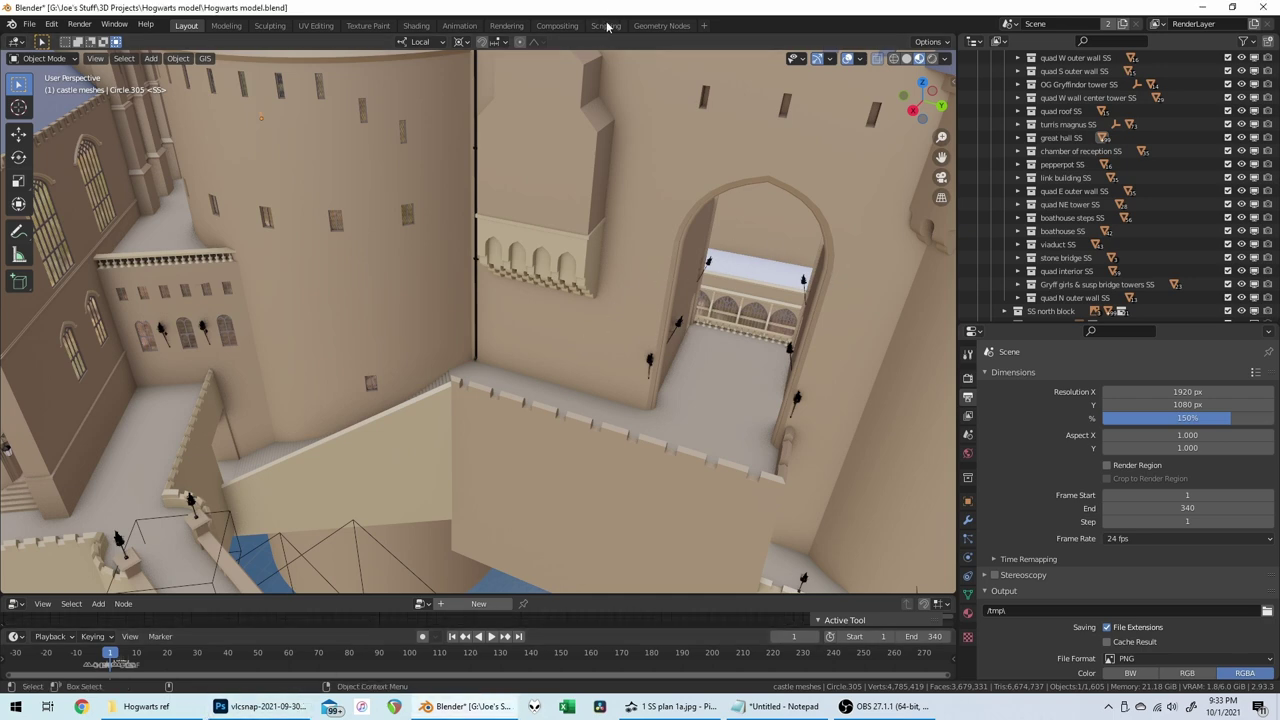
pyautogui.moveTo(556, 249)
pyautogui.mouseDown(button='middle')
pyautogui.moveTo(549, 222)
pyautogui.moveTo(555, 237)
pyautogui.mouseUp(button='middle')
pyautogui.moveTo(587, 457); pyautogui.dragTo(614, 352, button='middle')
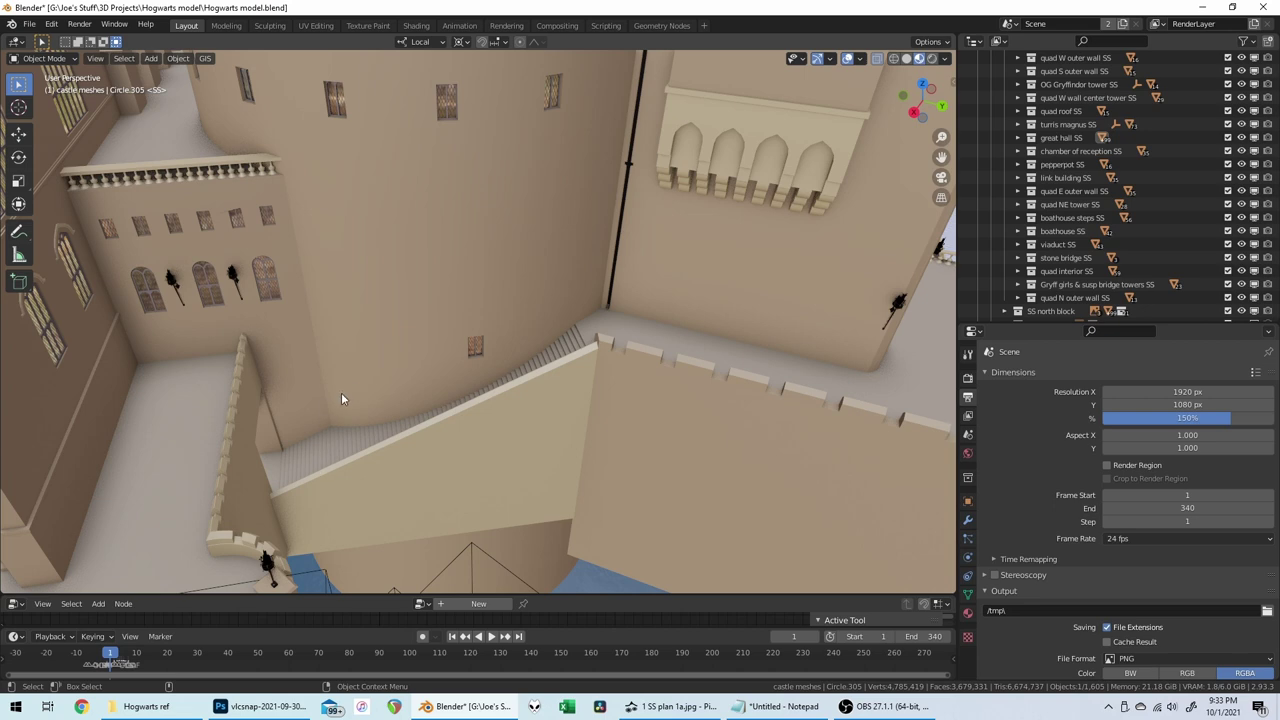
pyautogui.moveTo(362, 381)
pyautogui.keyDown('shift'); pyautogui.mouseDown(button='middle')
pyautogui.moveTo(392, 345)
pyautogui.moveTo(383, 389)
pyautogui.mouseUp(button='middle'); pyautogui.keyUp('shift')
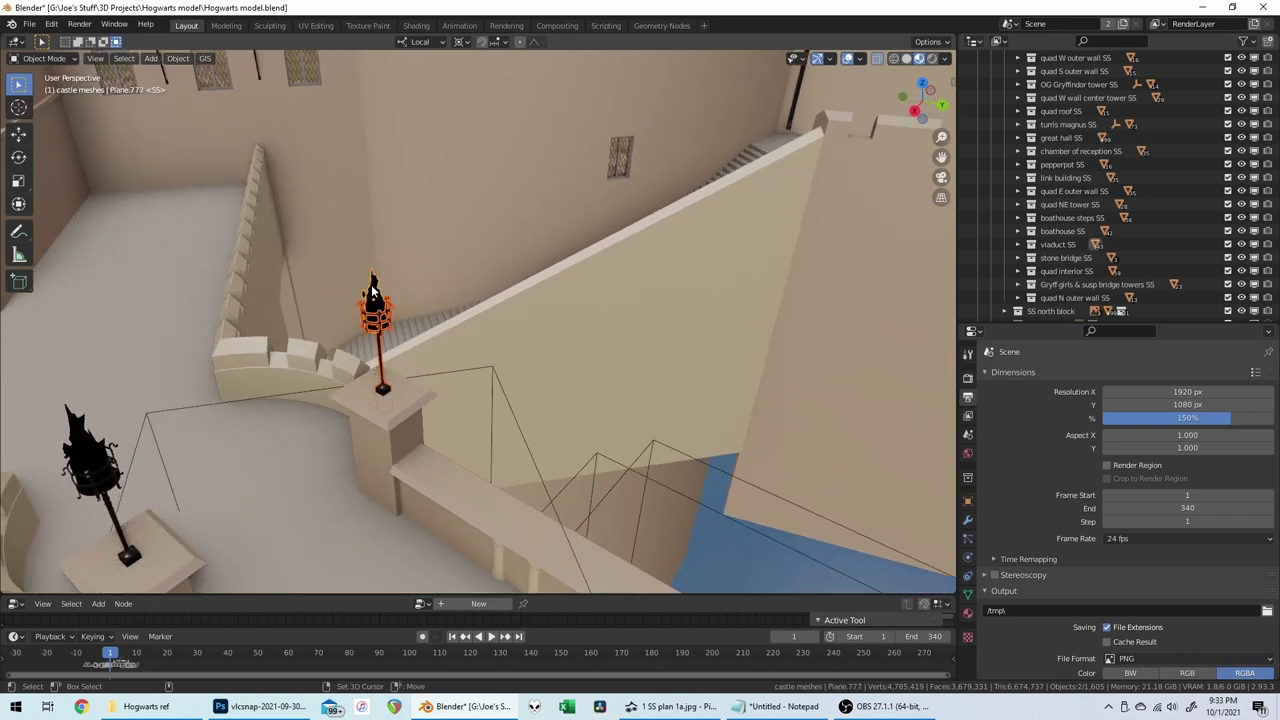
pyautogui.moveTo(371, 284); pyautogui.dragTo(371, 287, button='middle')
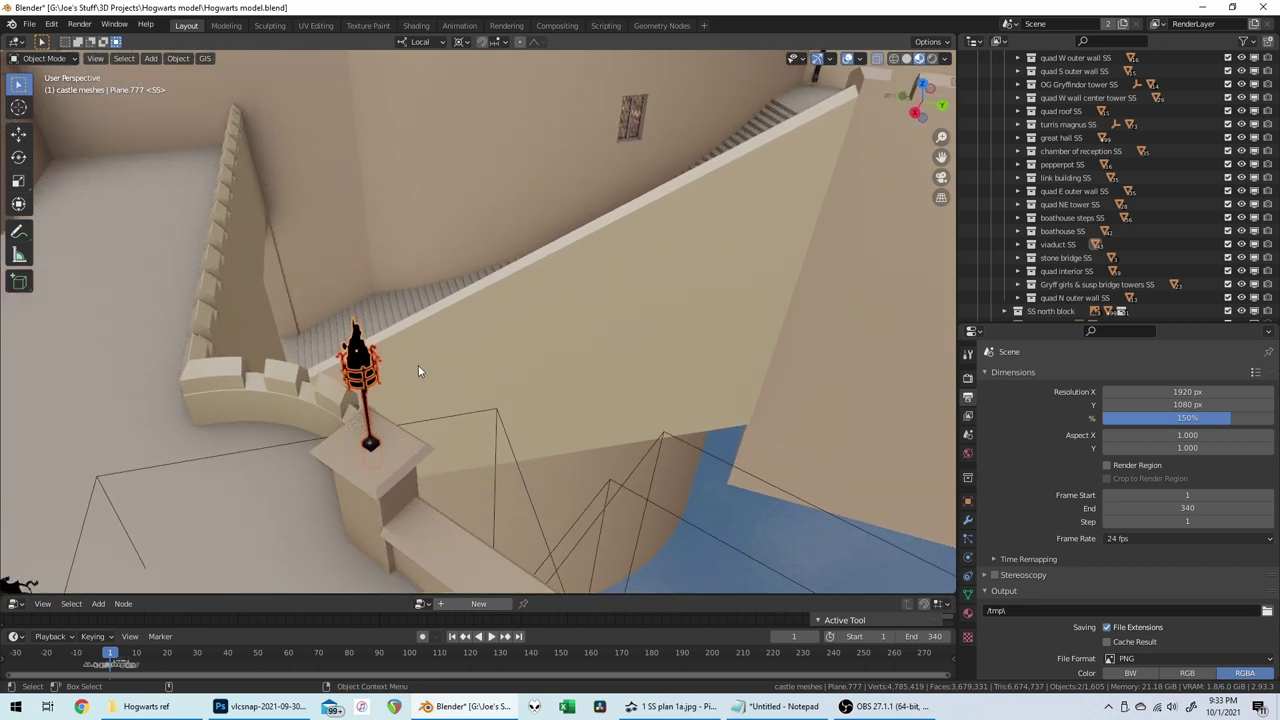
pyautogui.hotkey('shift', 'd')
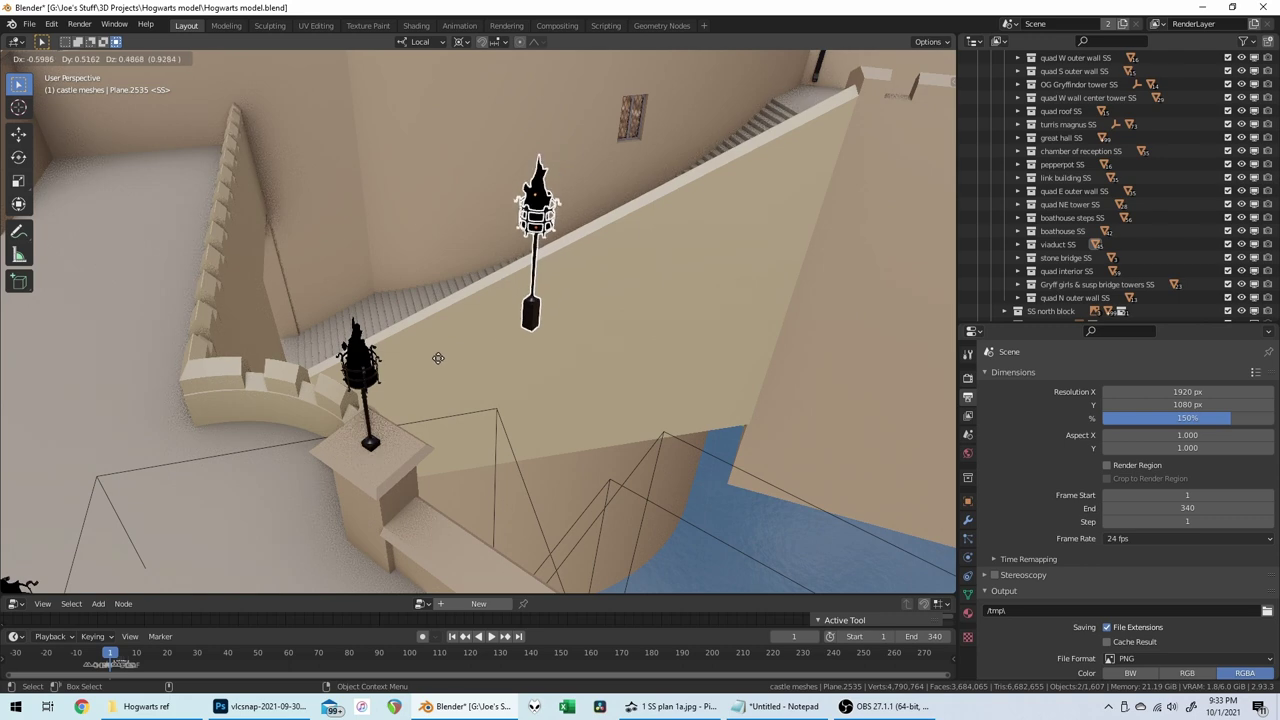
pyautogui.press('Escape')
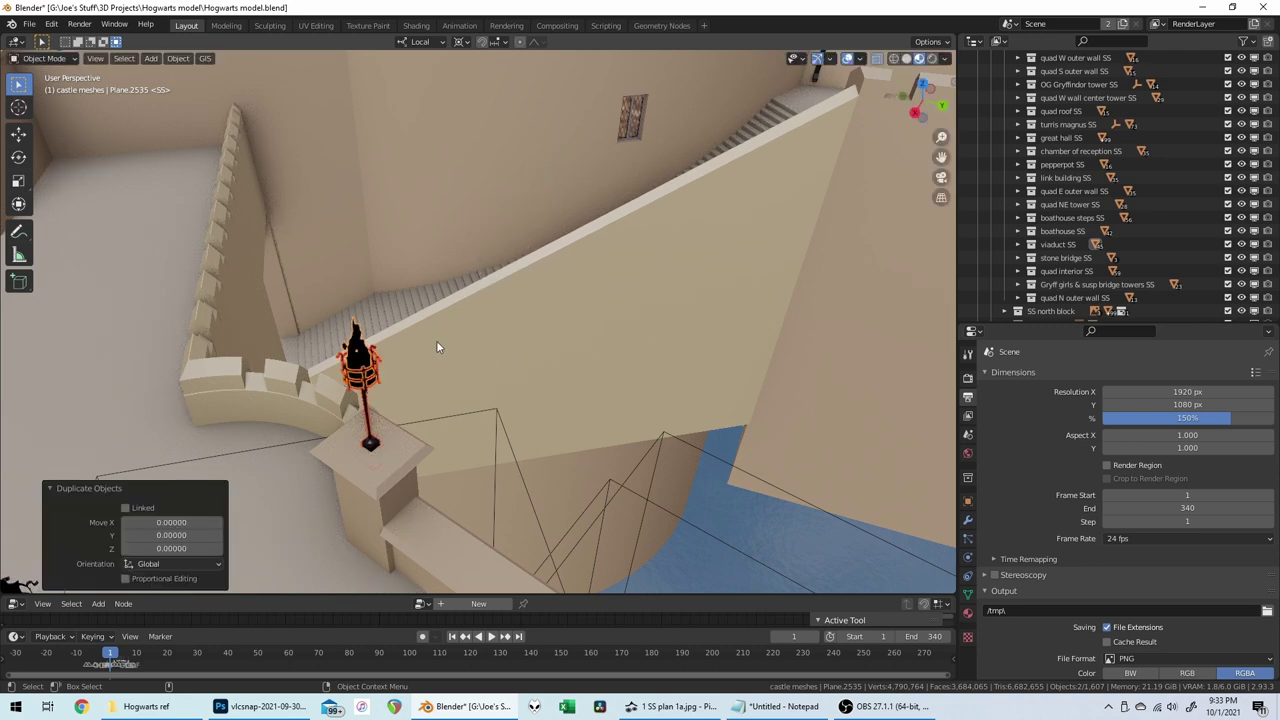
# Step: From the top view, move the torch copy about -6.0 in X and 2.25 in Y onto the wall corner above the stairs
pyautogui.moveTo(436, 347); pyautogui.dragTo(436, 347, button='middle')
pyautogui.press('KP_7')
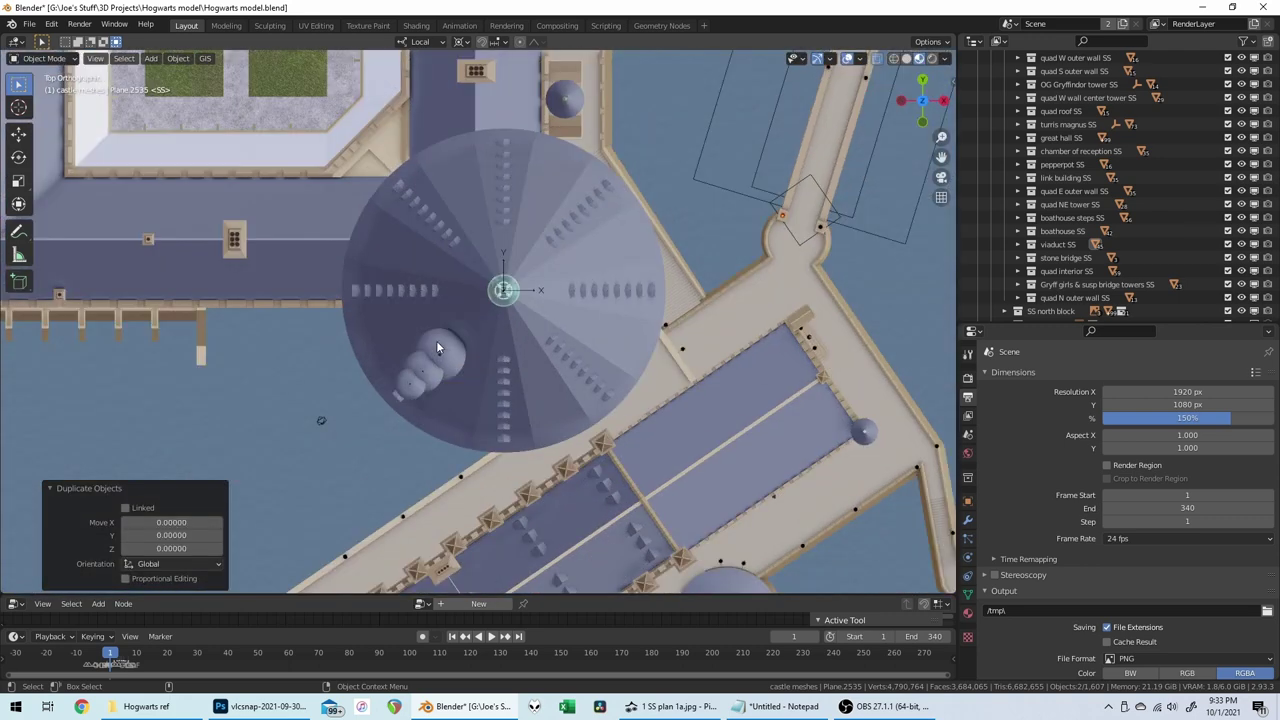
pyautogui.scroll(5, 437, 347)
pyautogui.scroll(2, 436, 341)
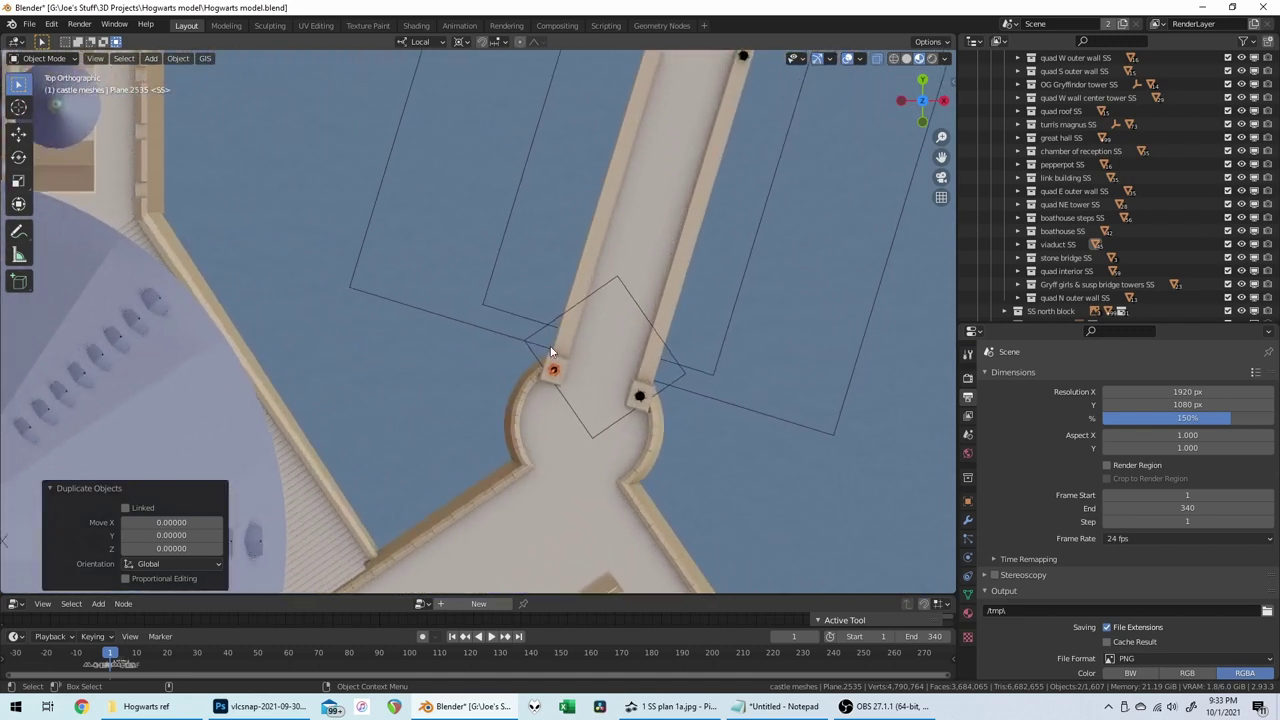
pyautogui.press('g')
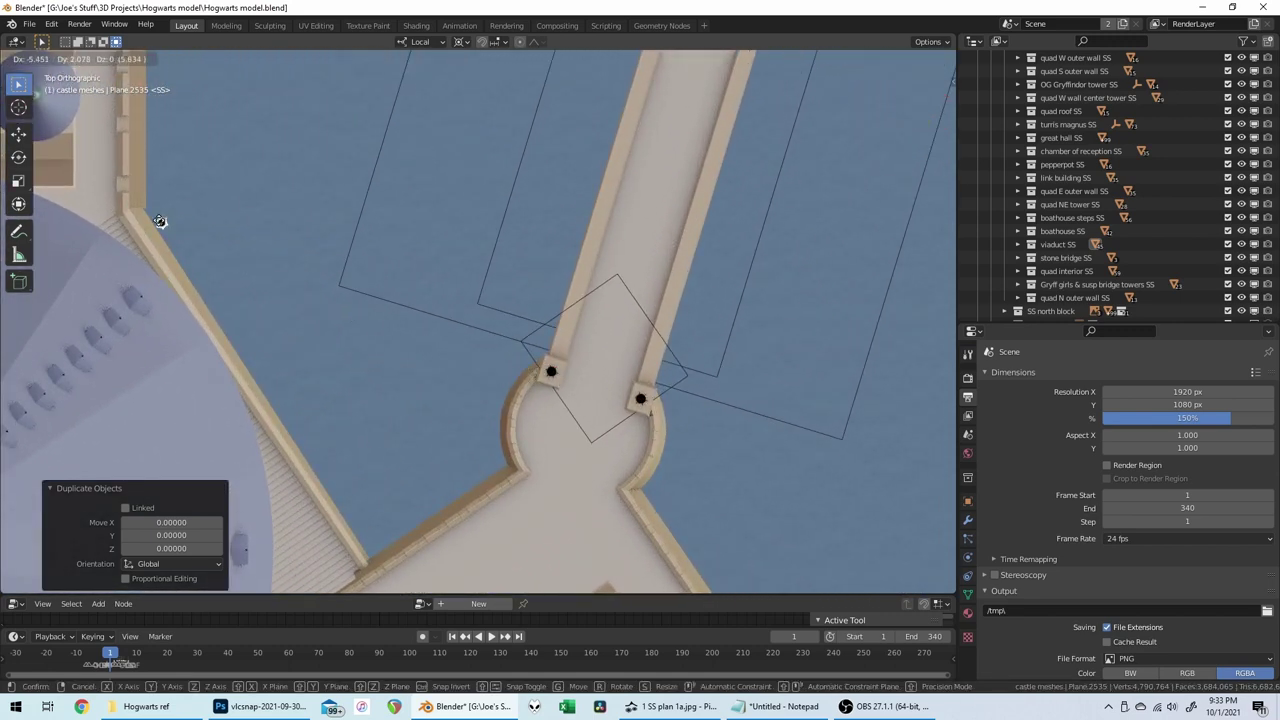
pyautogui.click(133, 213)
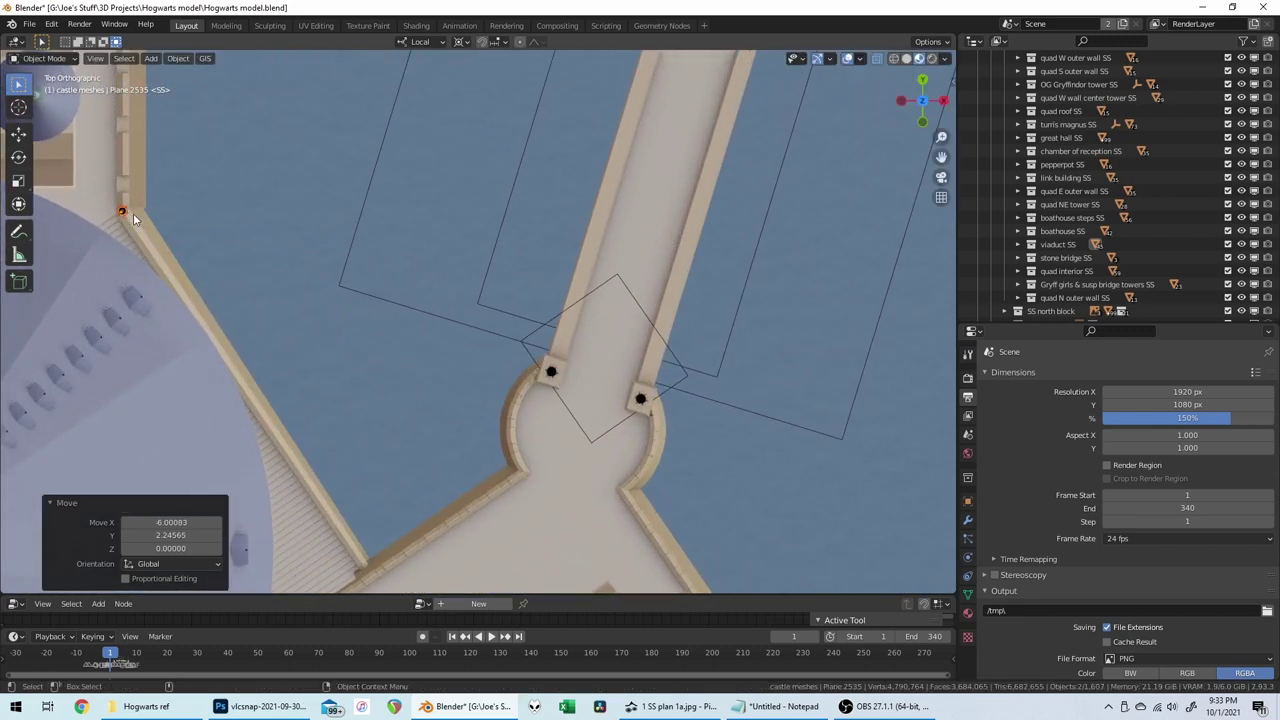
# Step: Turn off the Only Locations pivot option and rotate the copied torch about -19.7° around the vertical axis
pyautogui.scroll(2, 133, 213)
pyautogui.scroll(5, 133, 213)
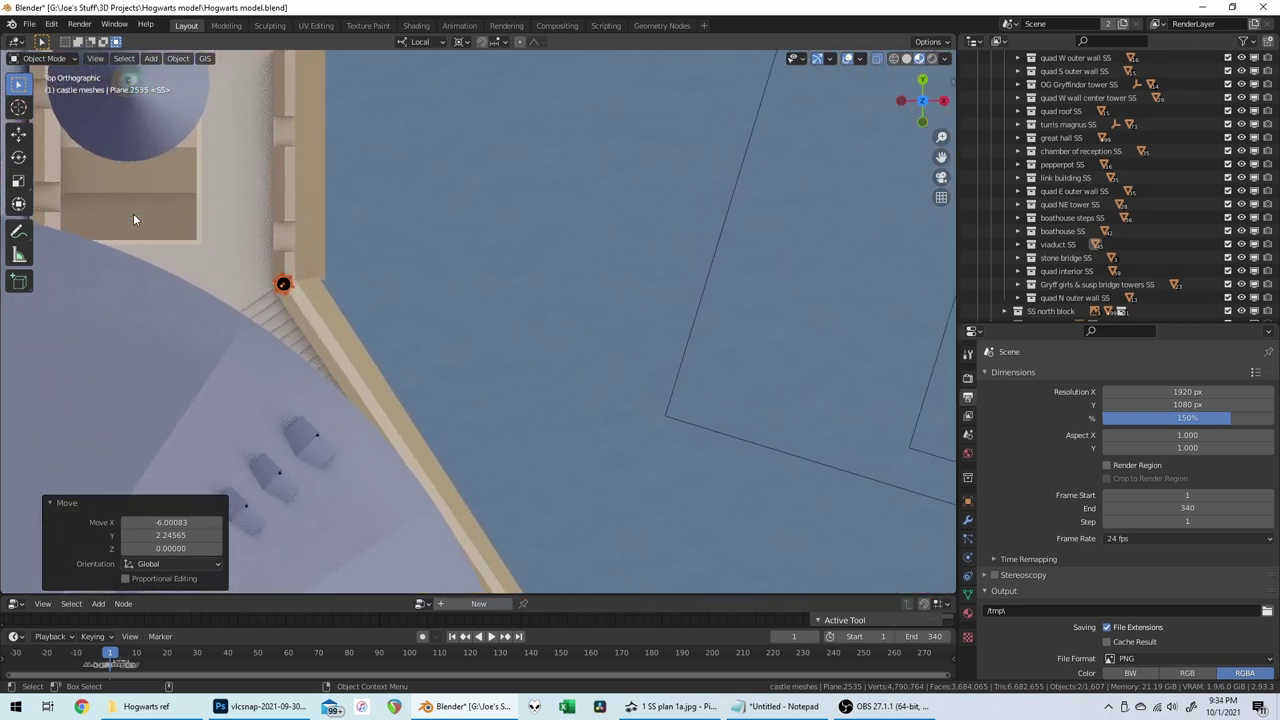
pyautogui.scroll(3, 533, 318)
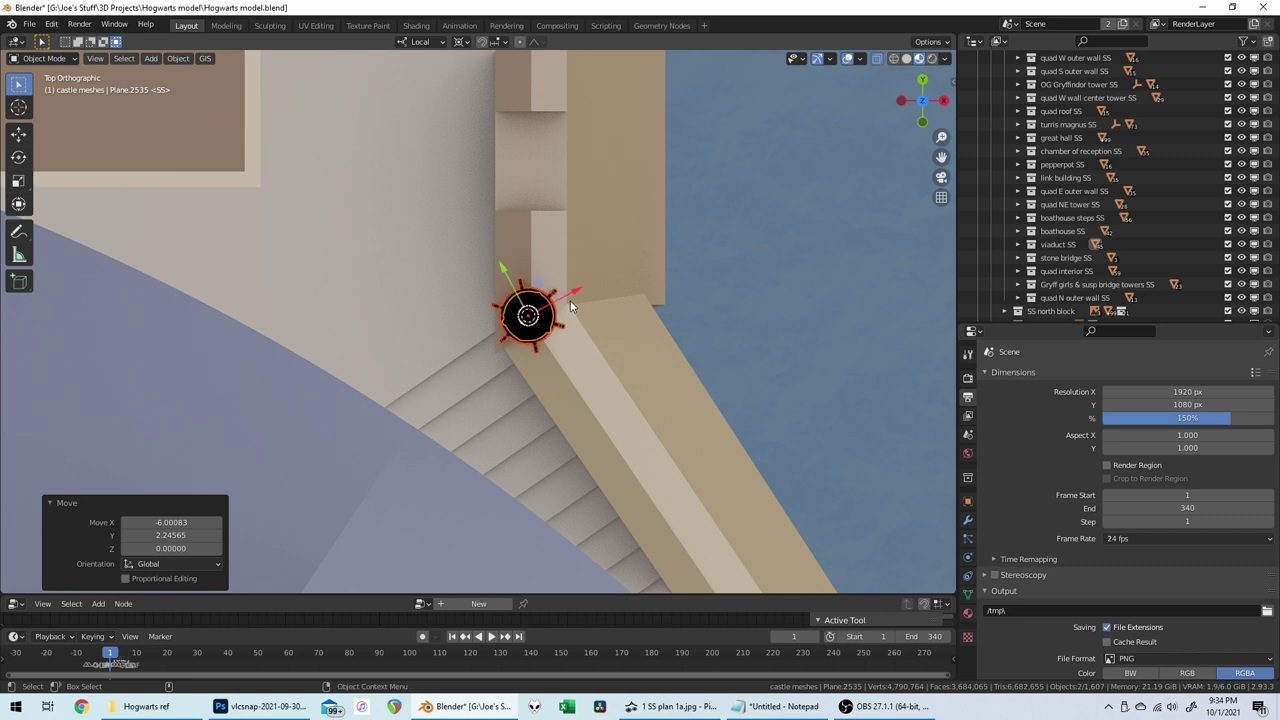
pyautogui.press('.')
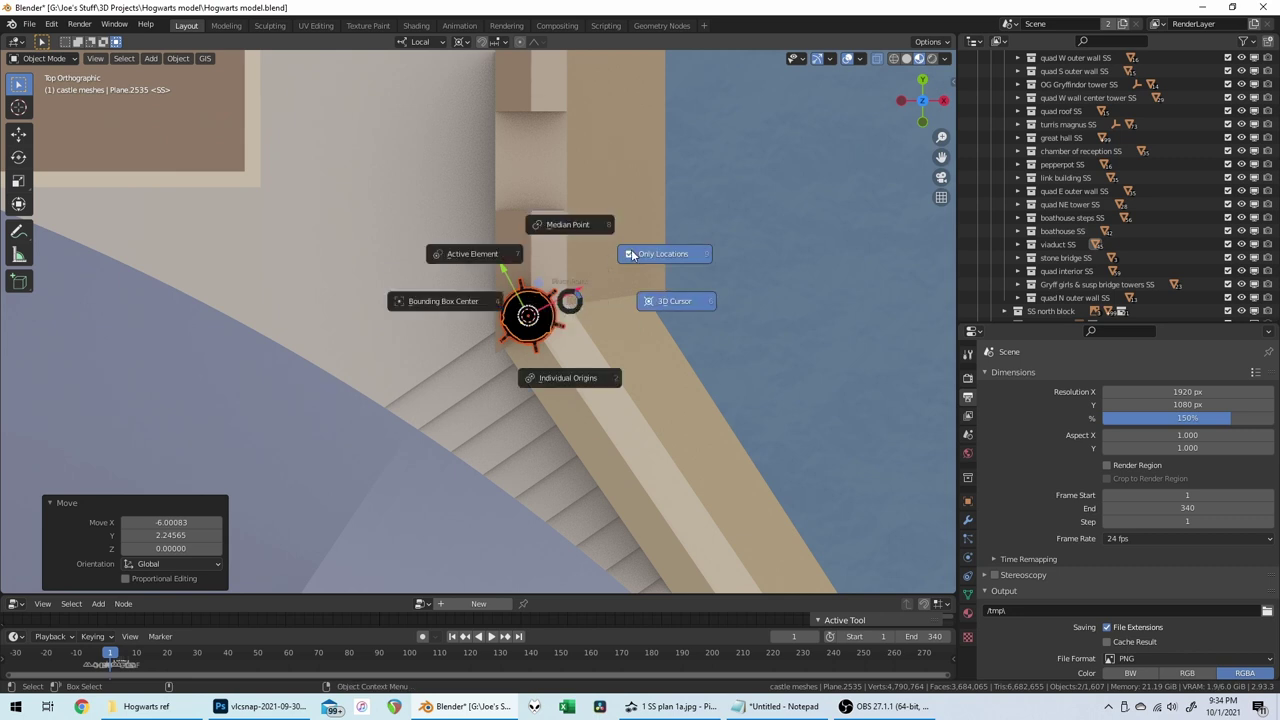
pyautogui.click(629, 260)
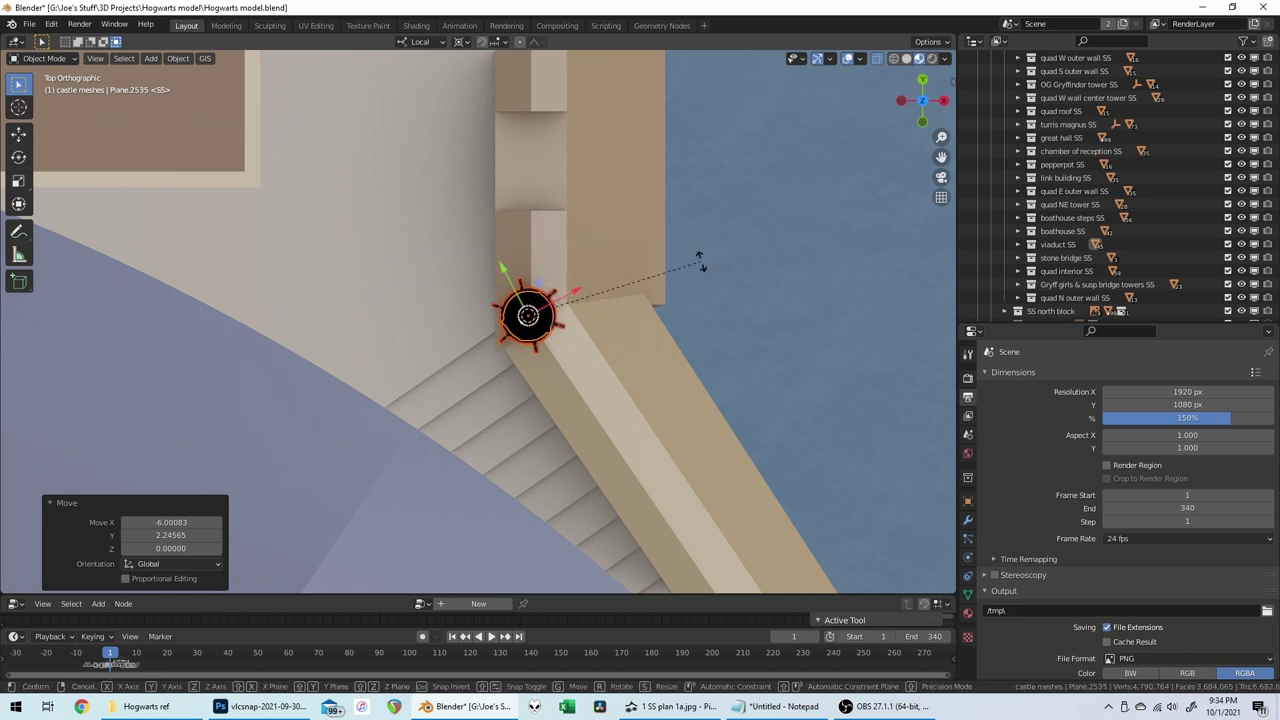
pyautogui.press('r')
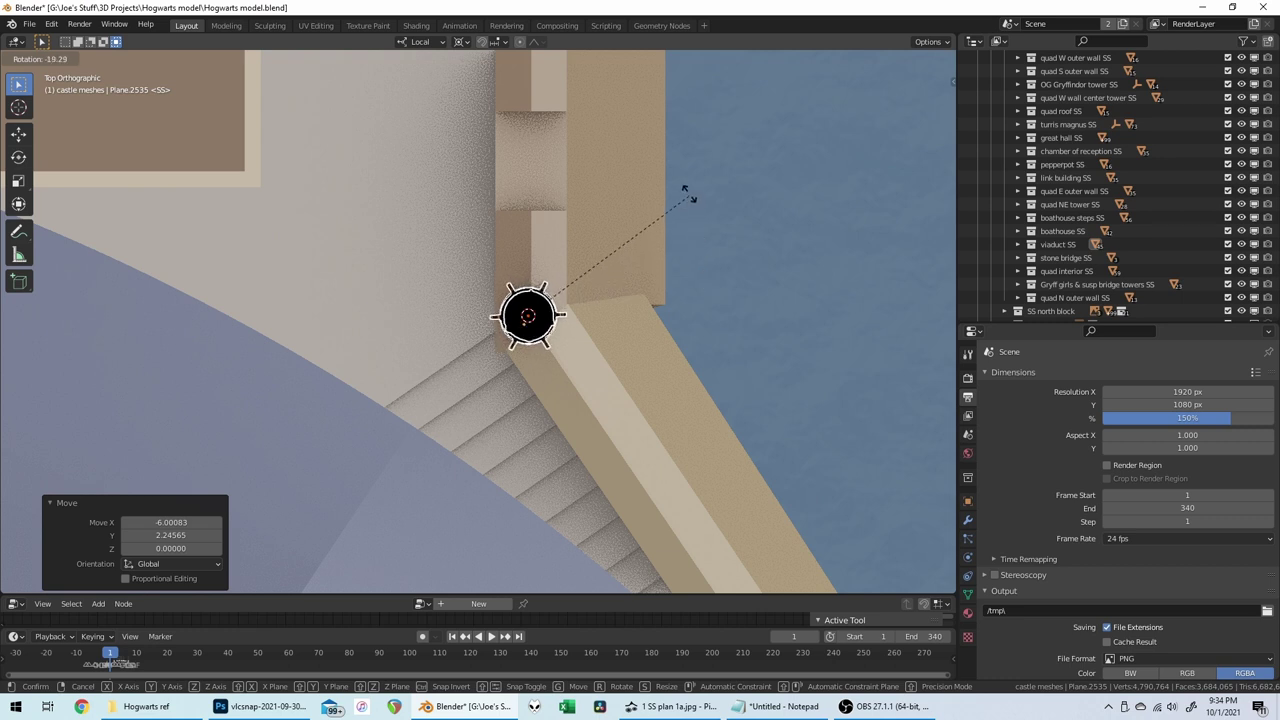
pyautogui.click(685, 234)
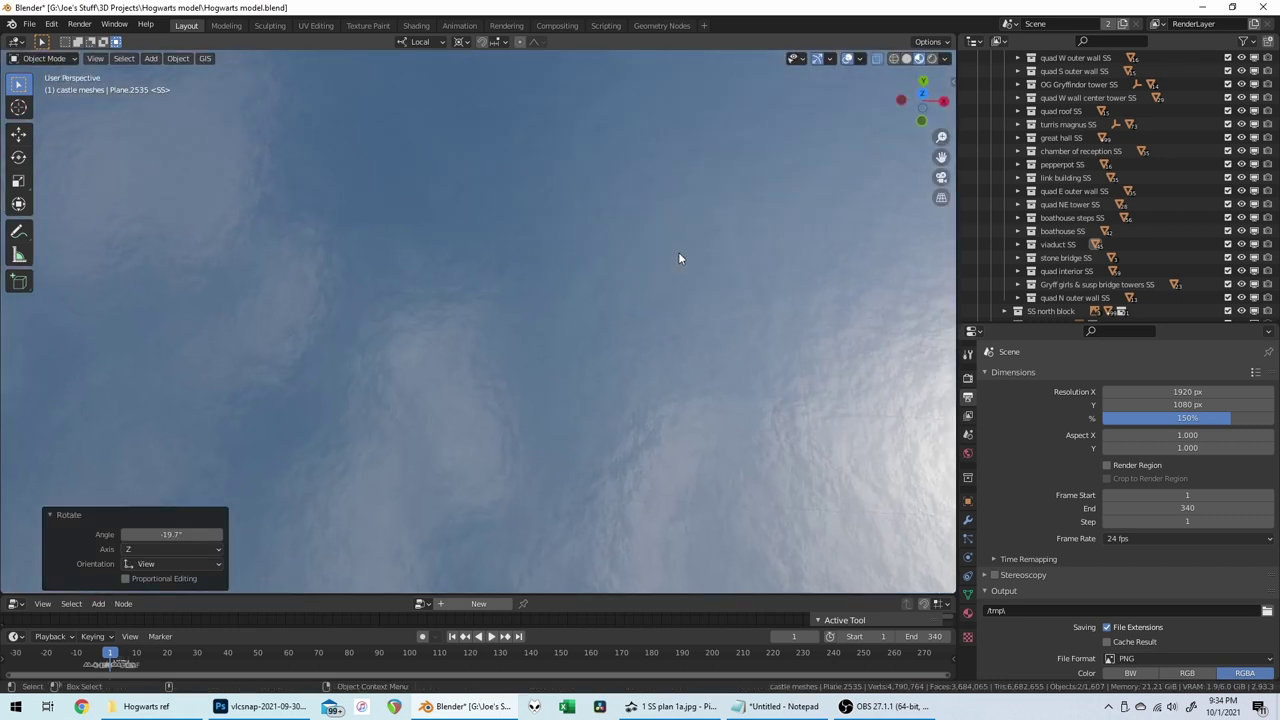
# Step: Raise the copied torch about 0.197 along Z so its base sits on top of the end merlon
pyautogui.press('KP_7')
pyautogui.press('KP_8')
pyautogui.press('KP_8')
pyautogui.press('KP_8')
pyautogui.press('KP_8')
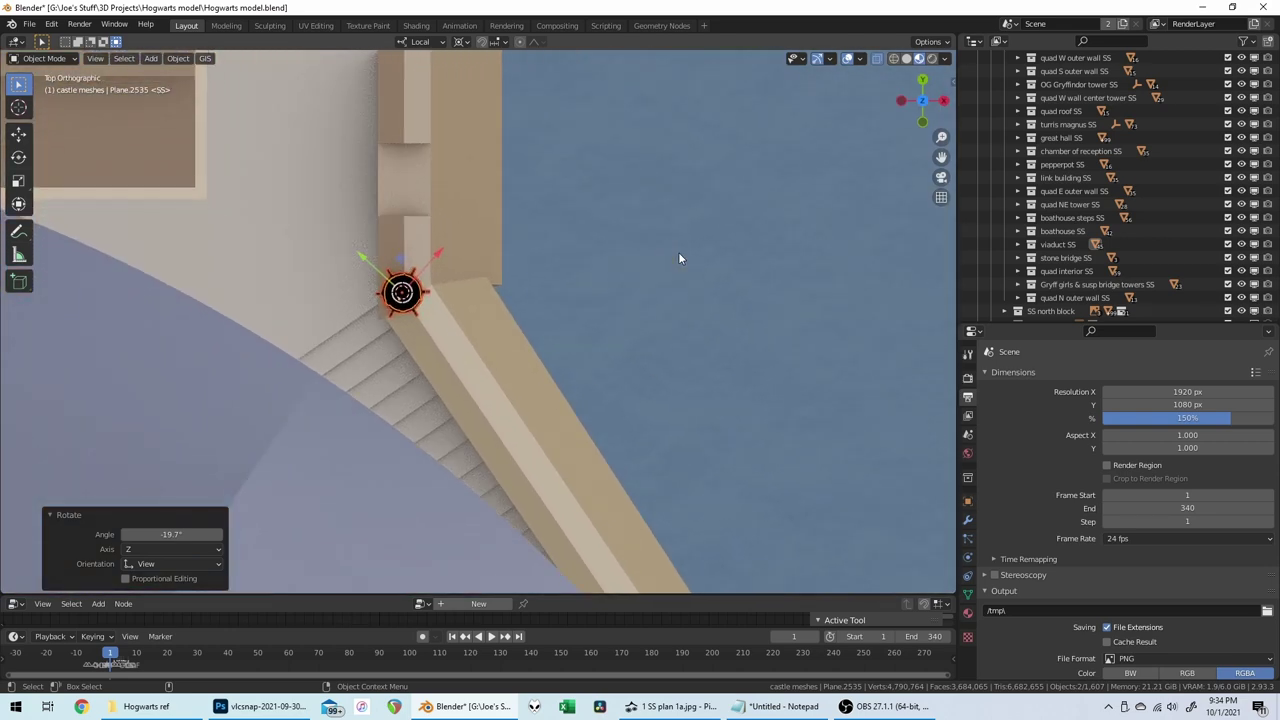
pyautogui.press('KP_8')
pyautogui.press('KP_8')
pyautogui.press('KP_8')
pyautogui.press('KP_8')
pyautogui.press('KP_8')
pyautogui.press('KP_8')
pyautogui.press('KP_8')
pyautogui.press('KP_8')
pyautogui.press('KP_8')
pyautogui.press('KP_8')
pyautogui.press('KP_8')
pyautogui.press('KP_8')
pyautogui.press('KP_8')
pyautogui.press('KP_8')
pyautogui.press('KP_8')
pyautogui.press('KP_8')
pyautogui.press('KP_8')
pyautogui.press('KP_8')
pyautogui.press('KP_8')
pyautogui.press('KP_8')
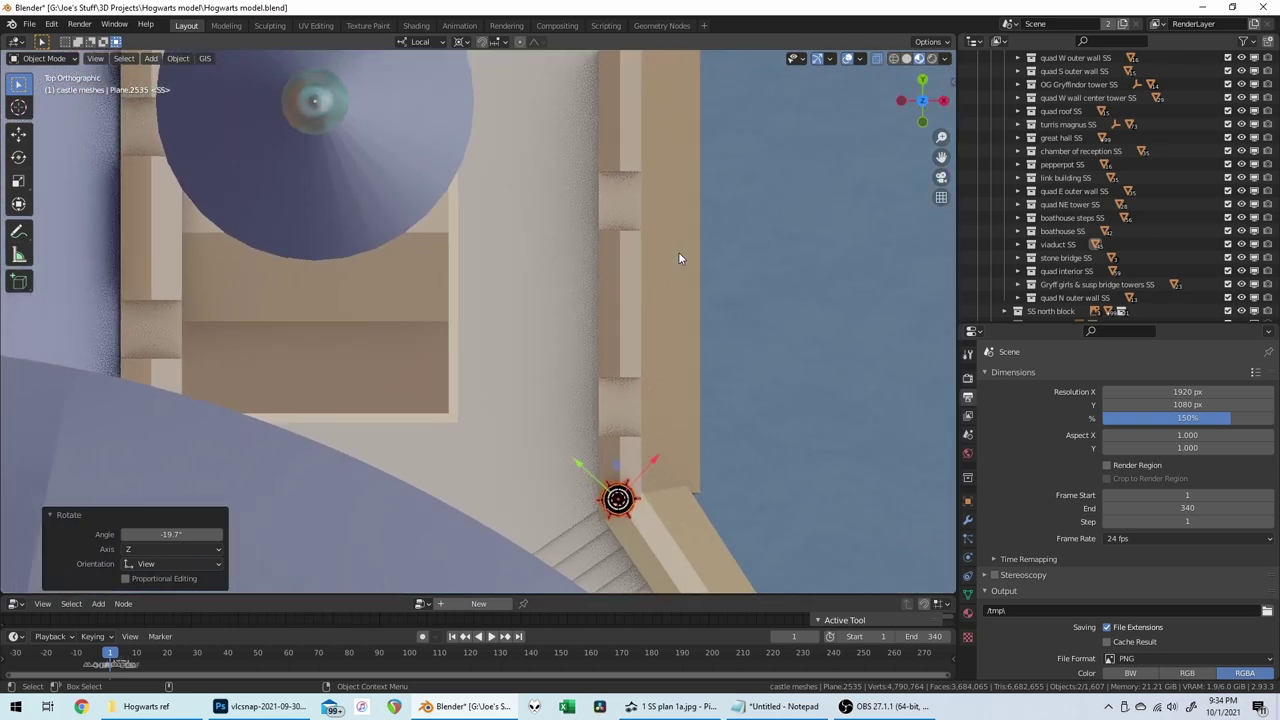
pyautogui.press('KP_8')
pyautogui.press('KP_8')
pyautogui.press('KP_8')
pyautogui.press('KP_8')
pyautogui.press('KP_8')
pyautogui.press('KP_8')
pyautogui.press('KP_8')
pyautogui.press('KP_8')
pyautogui.press('KP_8')
pyautogui.press('KP_8')
pyautogui.press('KP_8')
pyautogui.press('KP_8')
pyautogui.press('KP_8')
pyautogui.press('KP_8')
pyautogui.press('KP_8')
pyautogui.press('KP_8')
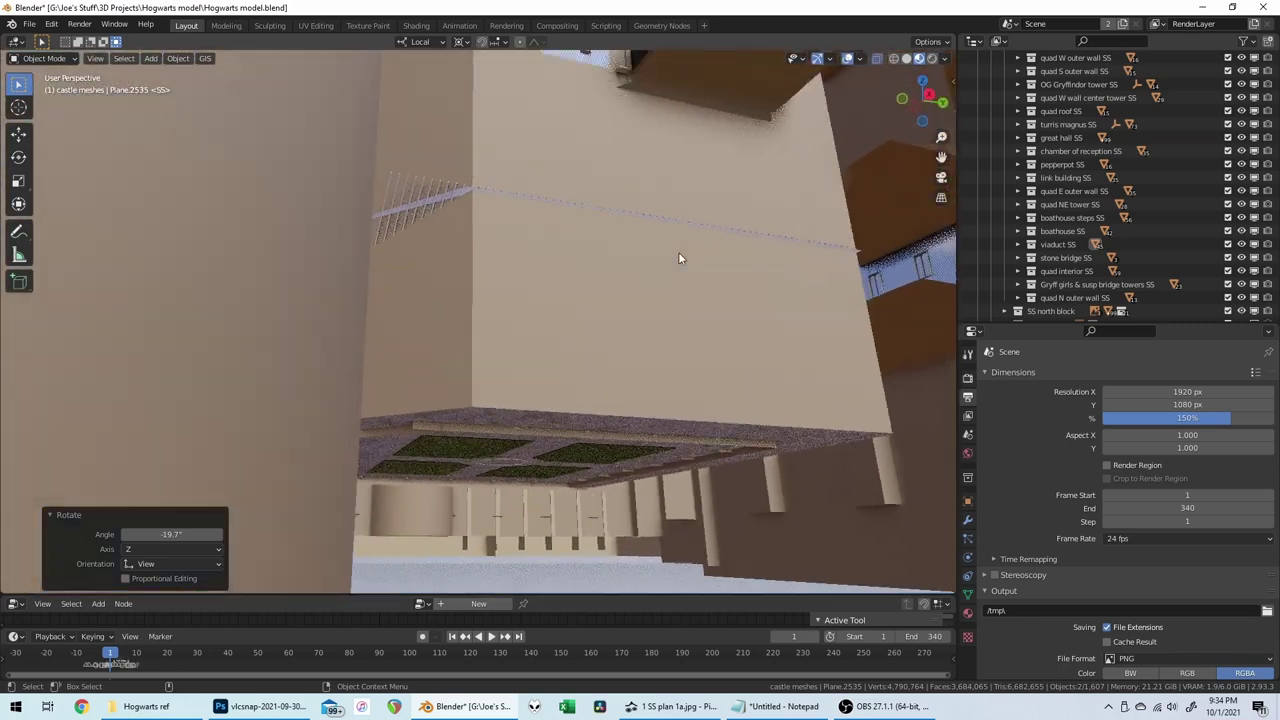
pyautogui.moveTo(679, 253); pyautogui.dragTo(679, 253, button='middle')
pyautogui.scroll(2, 679, 253)
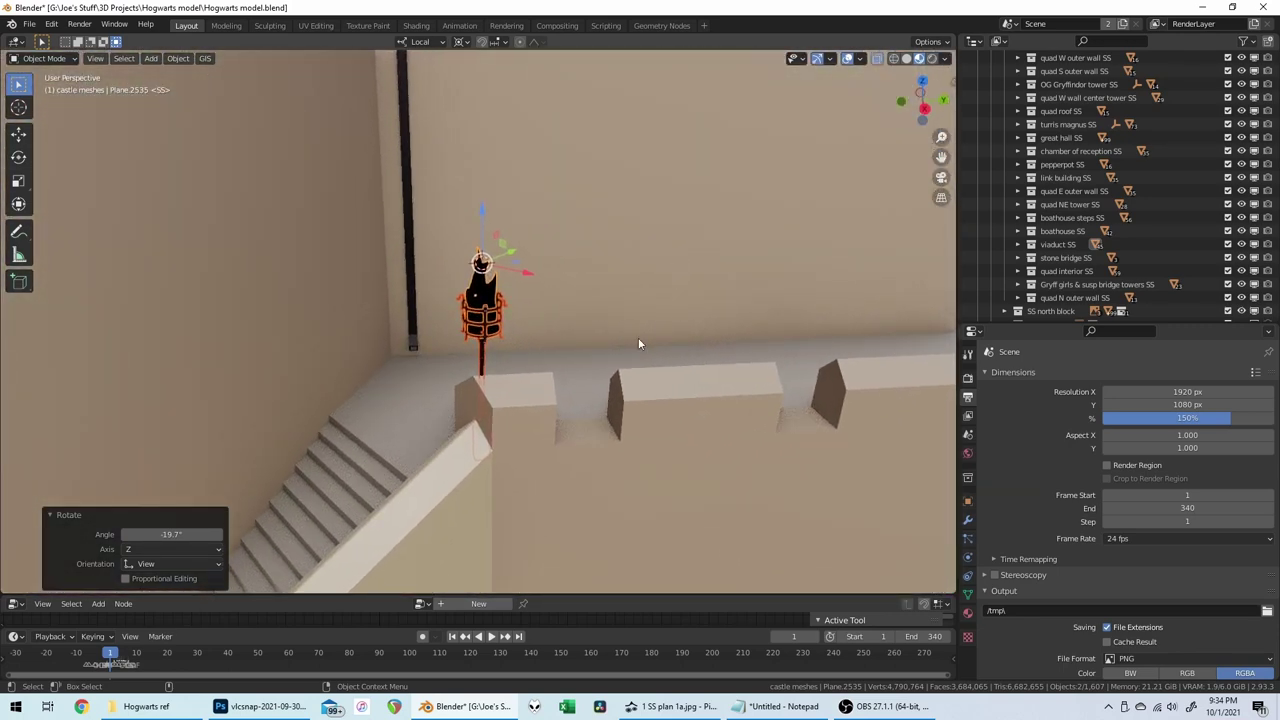
pyautogui.press('g')
pyautogui.press('z')
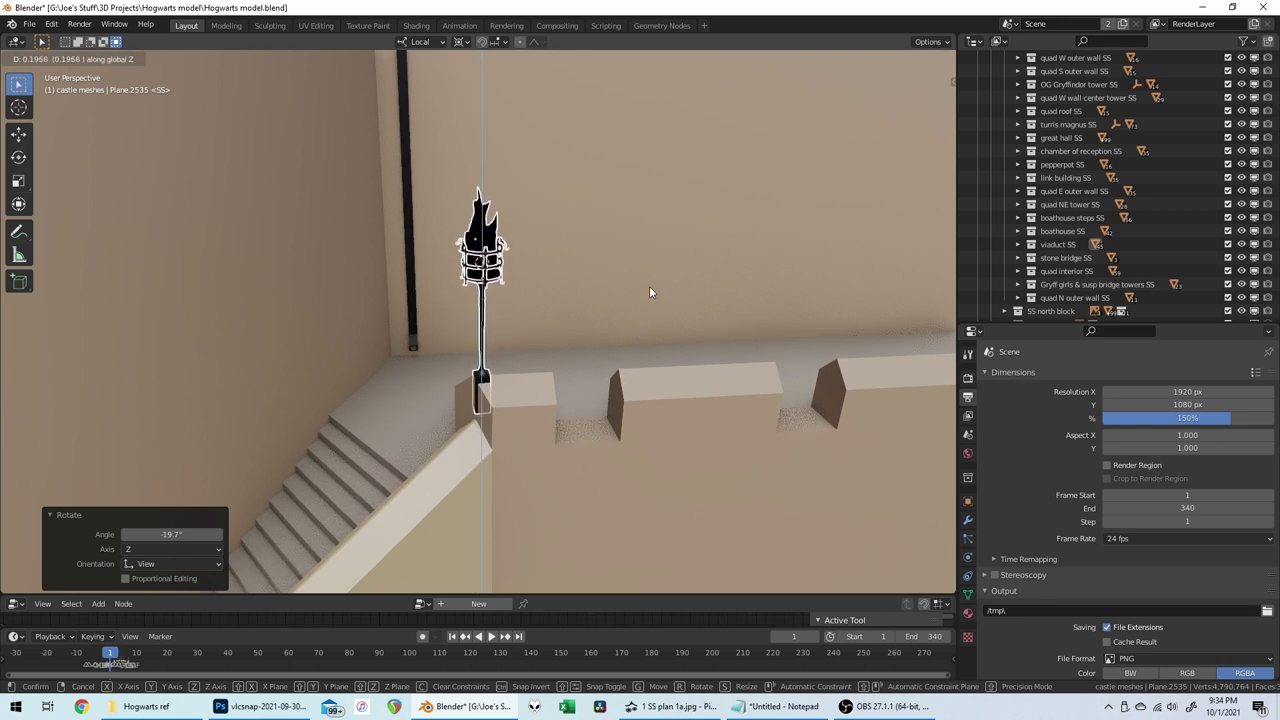
pyautogui.click(649, 297)
# Step: Shift the torch within the global XY plane by about 0.004 in X and 0.023 in Y to centre it on the merlon
pyautogui.moveTo(648, 299); pyautogui.dragTo(640, 329, button='middle')
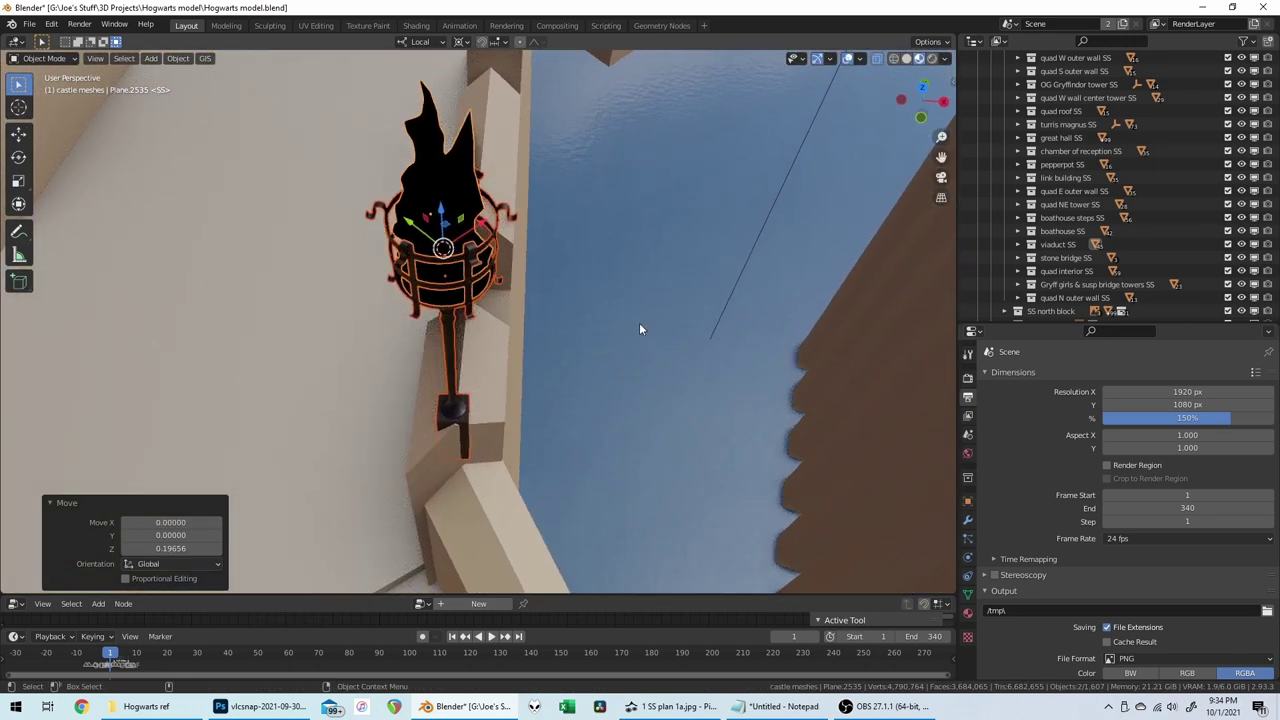
pyautogui.press('g')
pyautogui.hotkey('shift', 'z')
pyautogui.hotkey('shift', 'z')
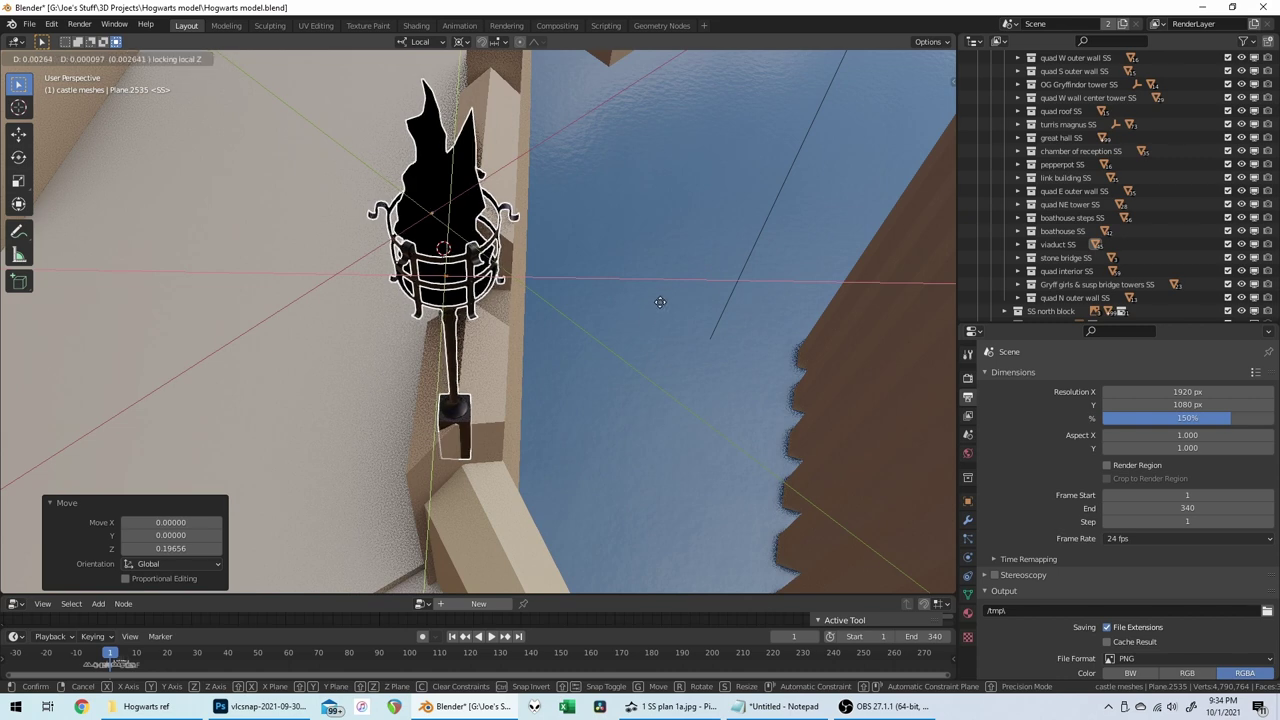
pyautogui.hotkey('shift', 'z')
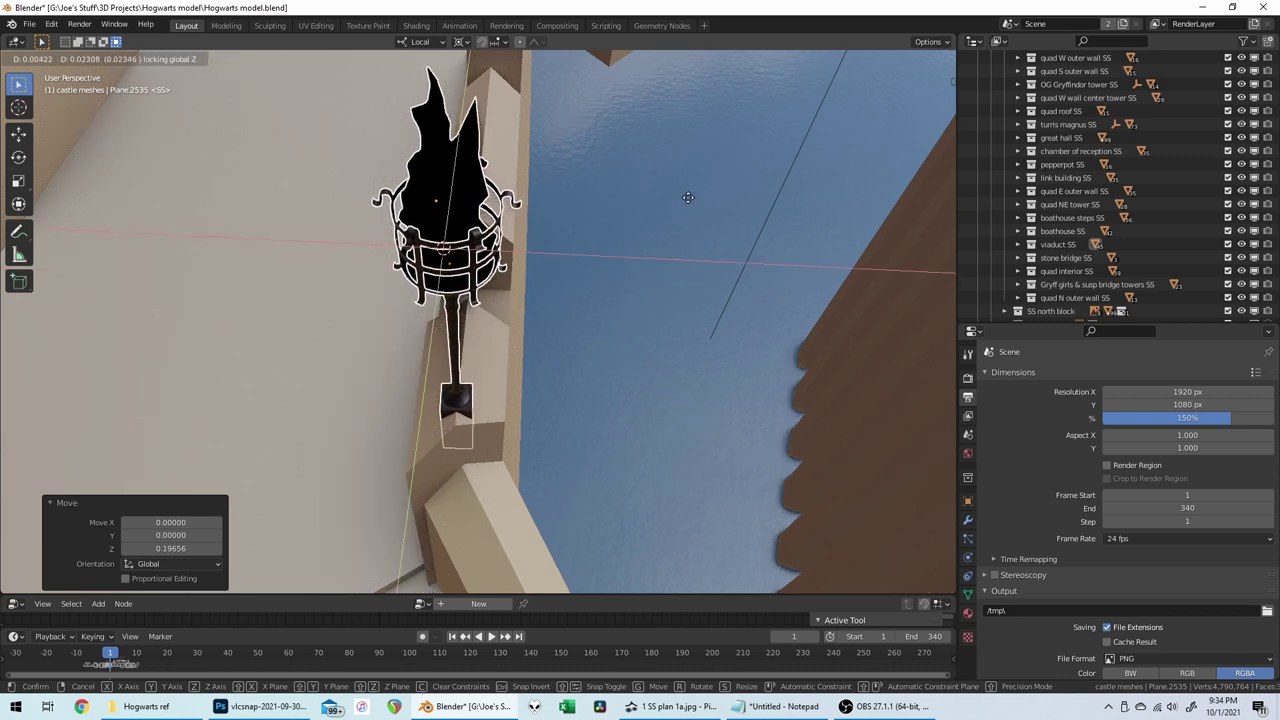
pyautogui.click(690, 200)
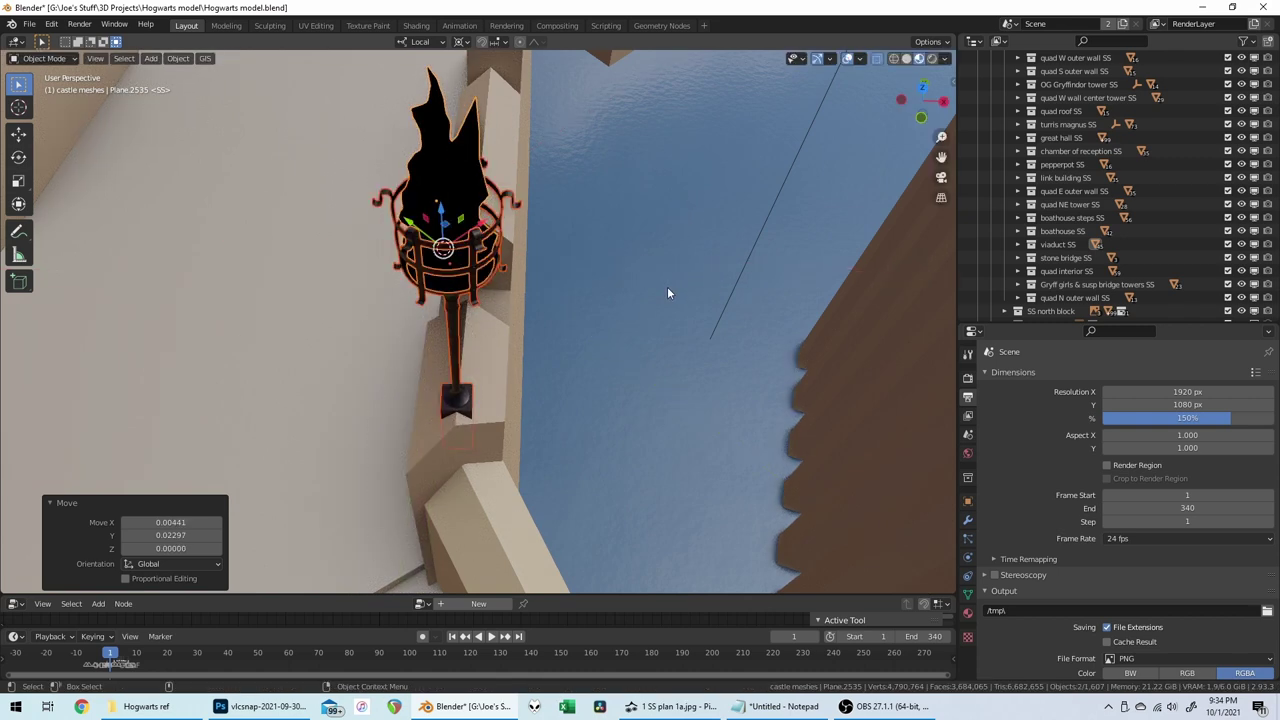
# Step: Select only the torch's flame and rotate it about -142° around its local Z axis
pyautogui.moveTo(667, 287); pyautogui.dragTo(467, 232, button='middle')
pyautogui.scroll(-1, 632, 280)
pyautogui.keyDown('shift'); pyautogui.moveTo(375, 115); pyautogui.dragTo(412, 190, button='middle'); pyautogui.keyUp('shift')
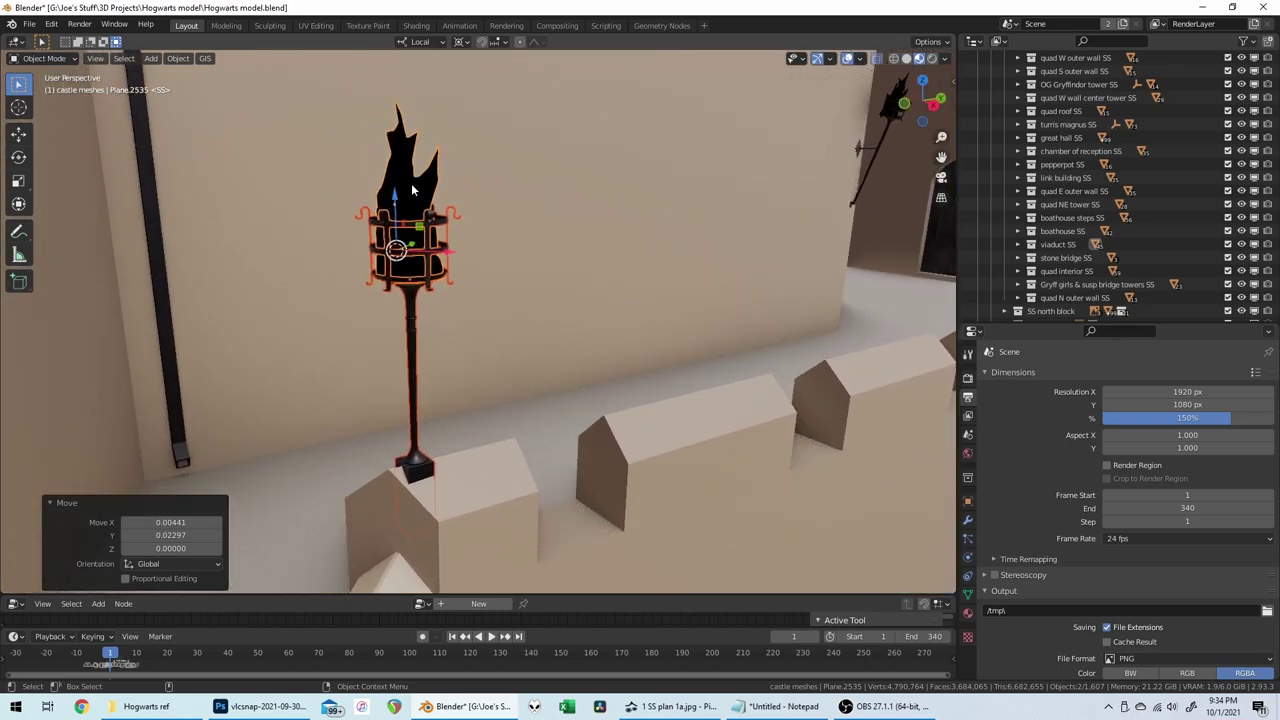
pyautogui.click(411, 190)
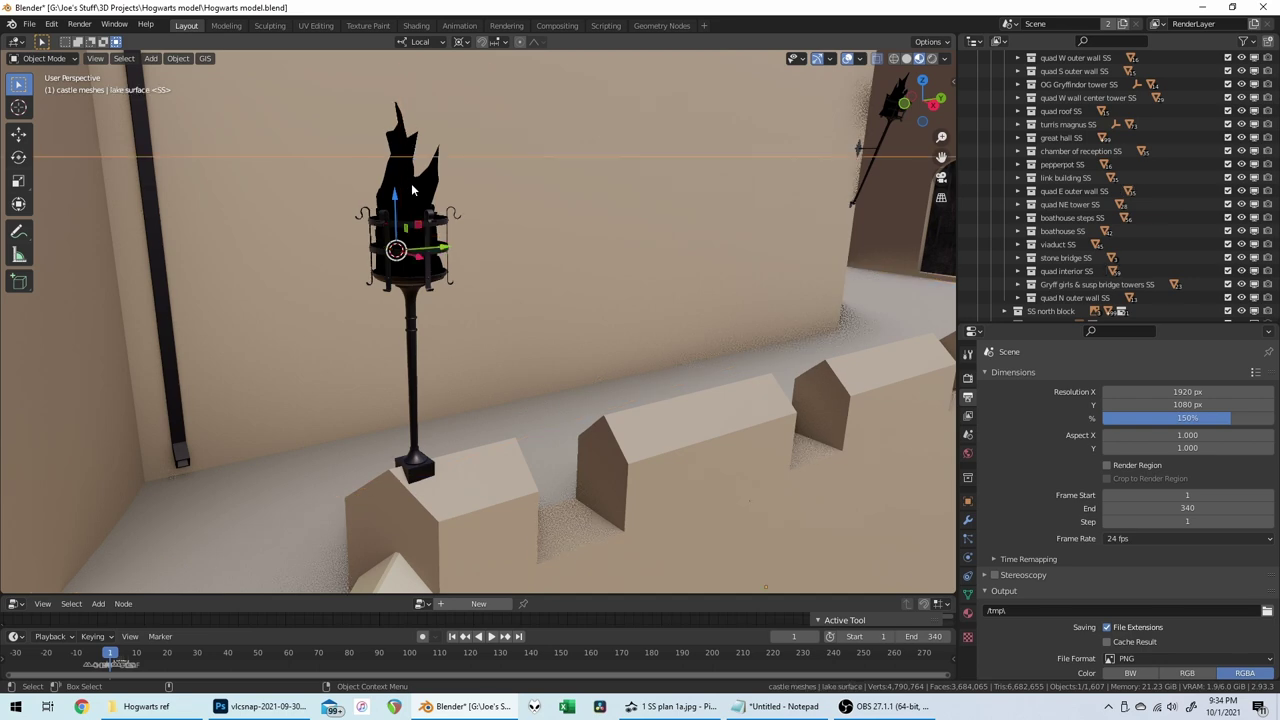
pyautogui.moveTo(412, 190); pyautogui.dragTo(553, 298, button='middle')
pyautogui.press('r')
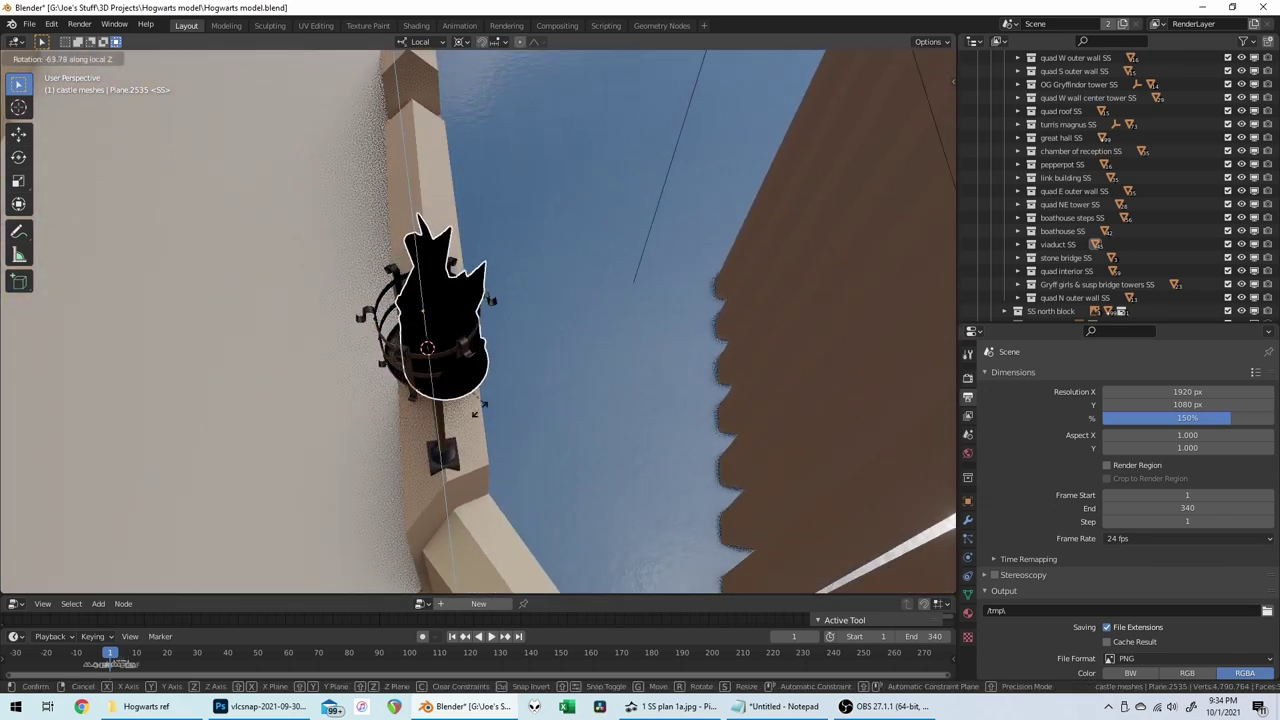
pyautogui.click(537, 377)
# Step: Move the flame about 0.041 in Y and 0.005 in Z to seat it inside the torch basket
pyautogui.moveTo(539, 374); pyautogui.dragTo(646, 302, button='middle')
pyautogui.press('g')
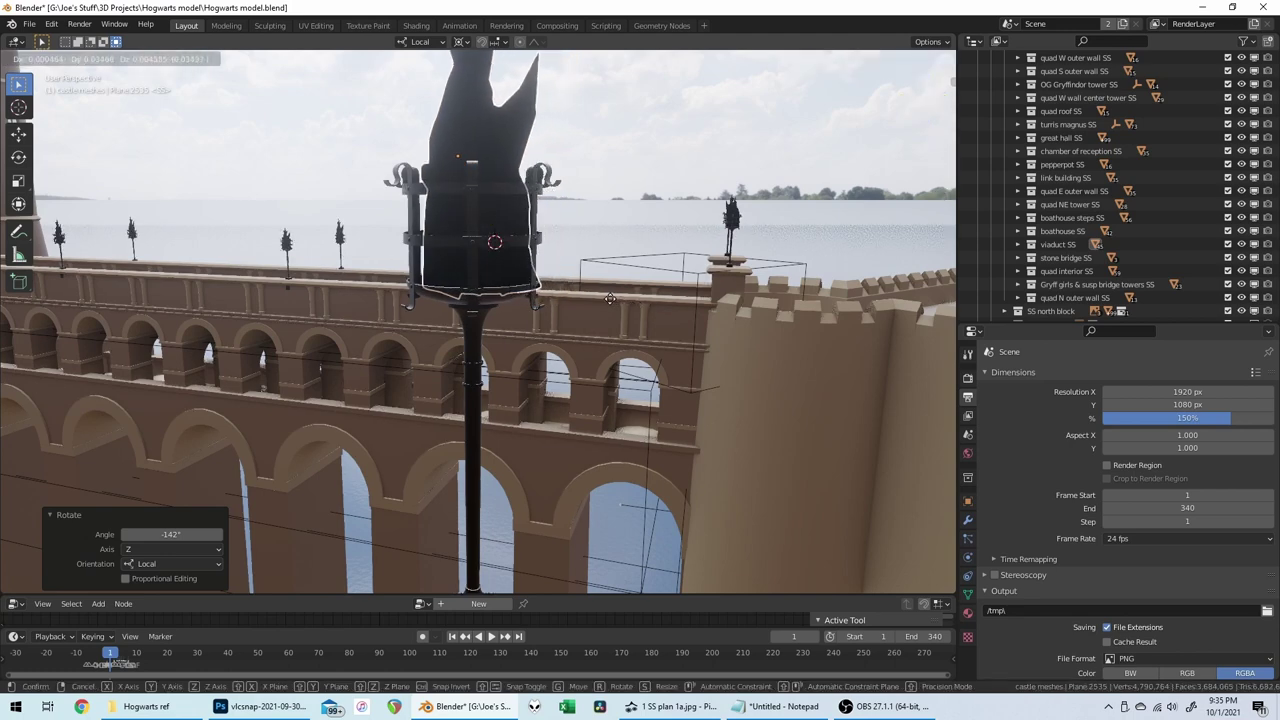
pyautogui.click(605, 298)
# Step: Examine the flame mesh in Edit Mode and its fit in the basket from several sides
pyautogui.press('KP_Decimal')
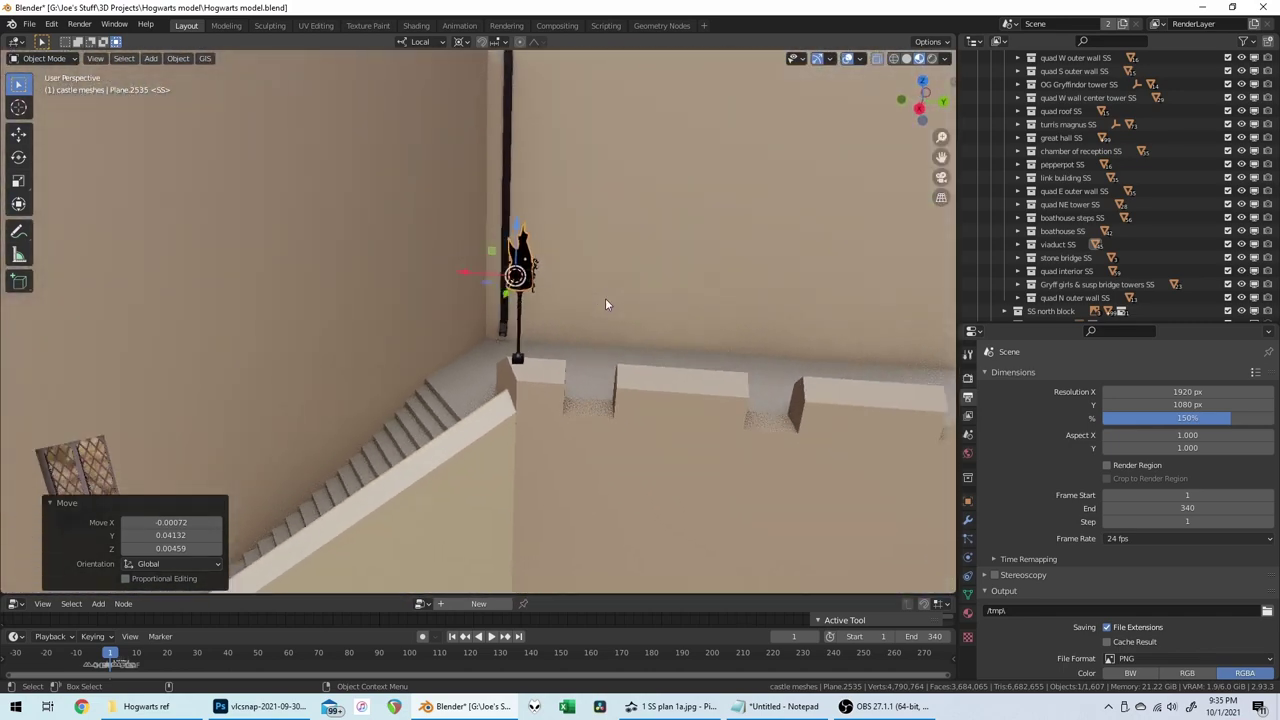
pyautogui.moveTo(605, 303); pyautogui.dragTo(508, 382, button='middle')
pyautogui.press('Tab')
pyautogui.scroll(5, 491, 323)
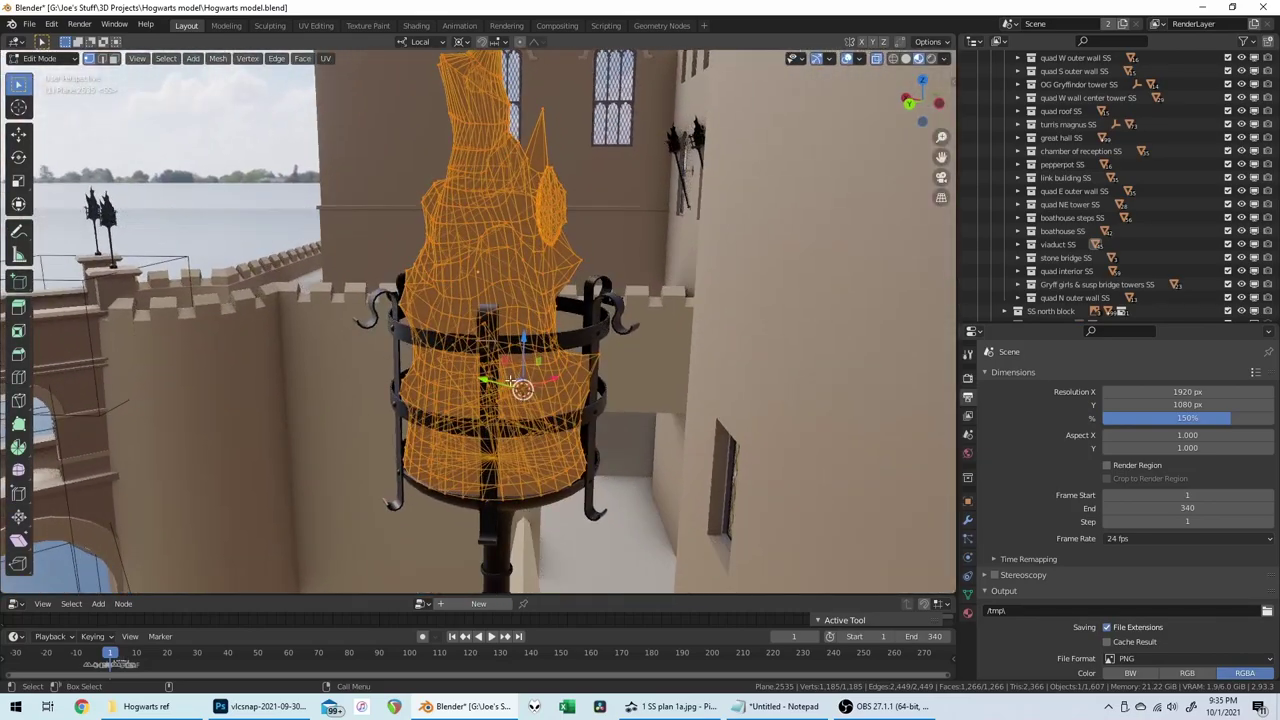
pyautogui.moveTo(527, 358); pyautogui.dragTo(619, 292, button='middle')
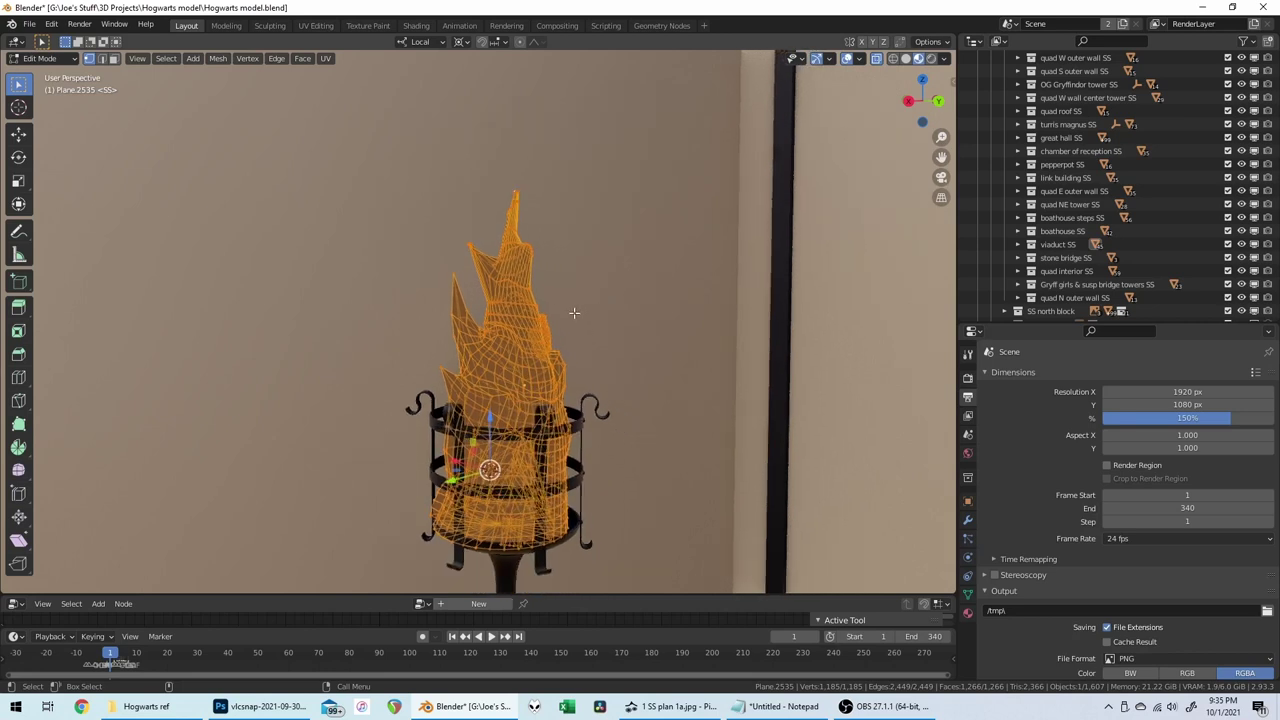
pyautogui.press('Tab')
pyautogui.moveTo(520, 371); pyautogui.dragTo(391, 328, button='middle')
pyautogui.scroll(-6, 466, 287)
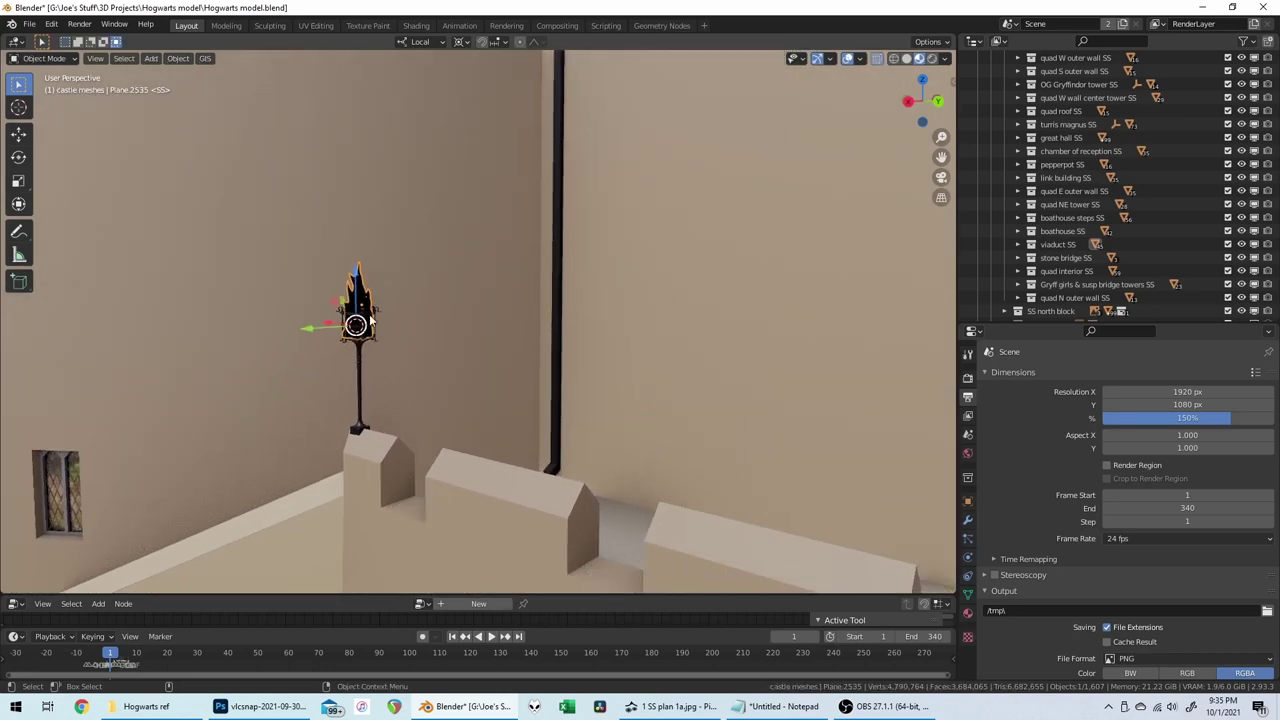
pyautogui.moveTo(608, 358); pyautogui.dragTo(661, 327, button='middle')
pyautogui.keyDown('shift'); pyautogui.click(660, 326); pyautogui.keyUp('shift')
pyautogui.keyDown('shift'); pyautogui.click(672, 279); pyautogui.keyUp('shift')
pyautogui.press('m')
pyautogui.moveTo(703, 376)
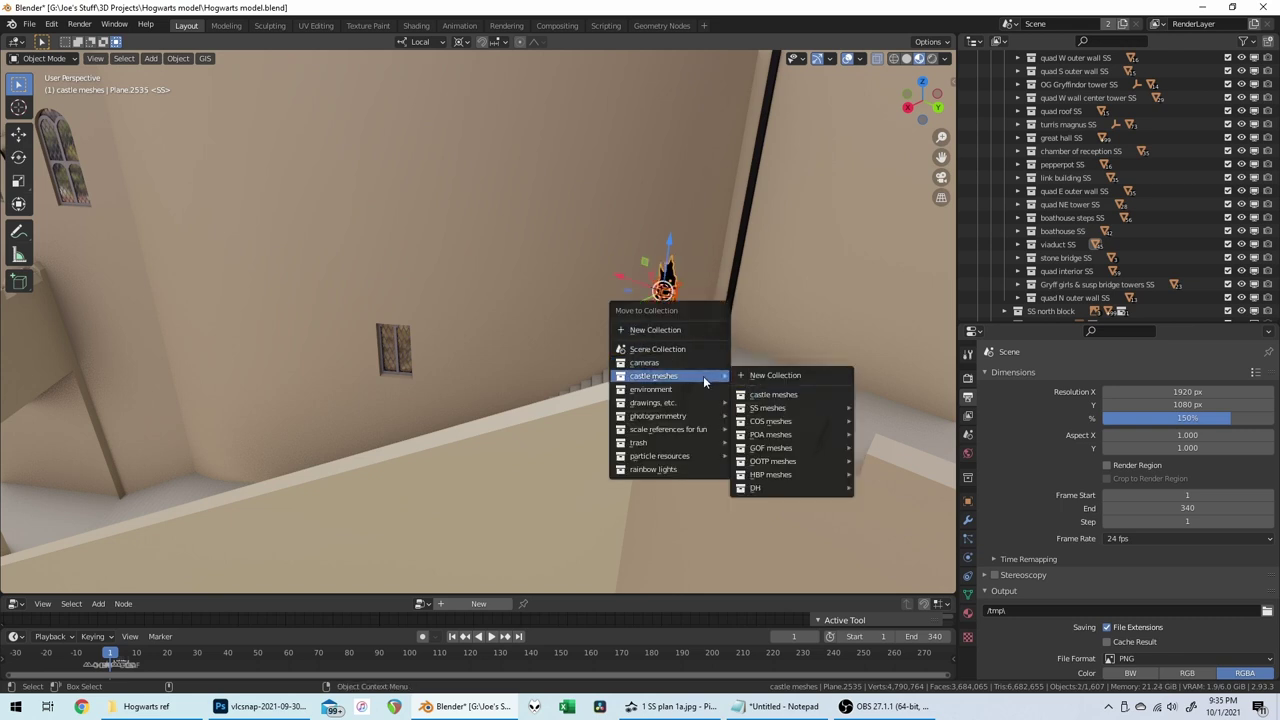
pyautogui.moveTo(819, 407)
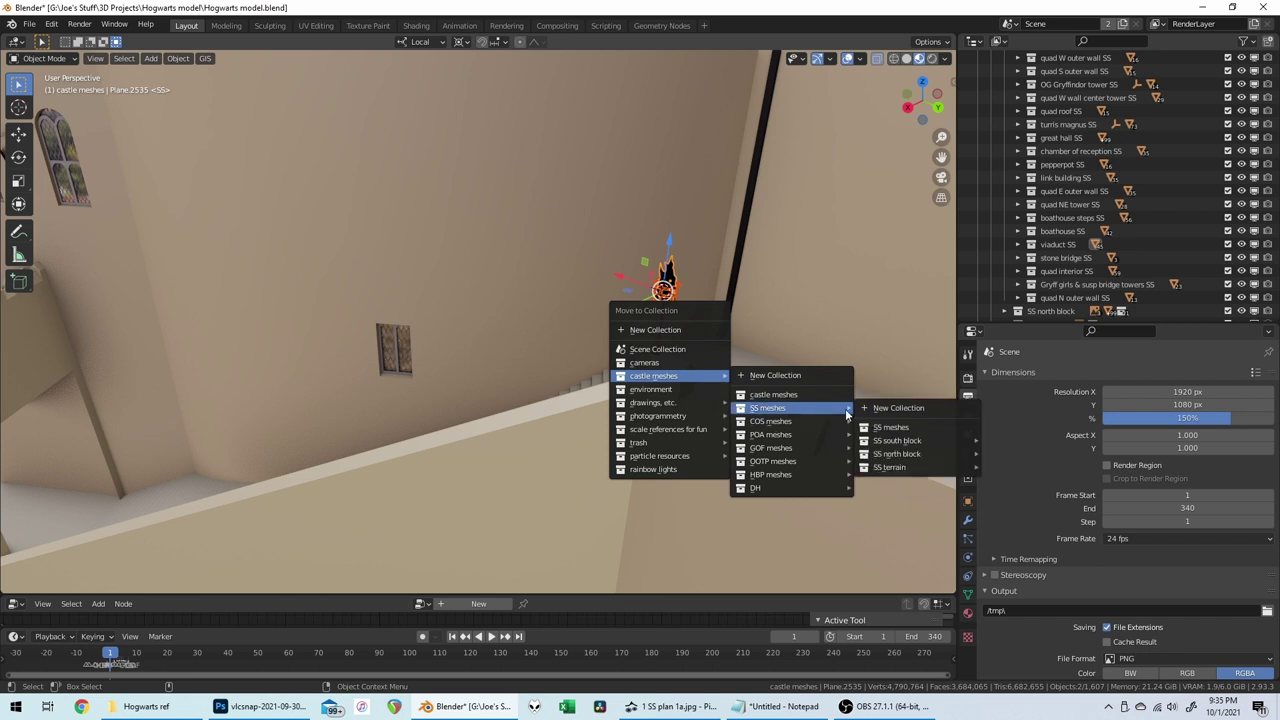
pyautogui.click(906, 455)
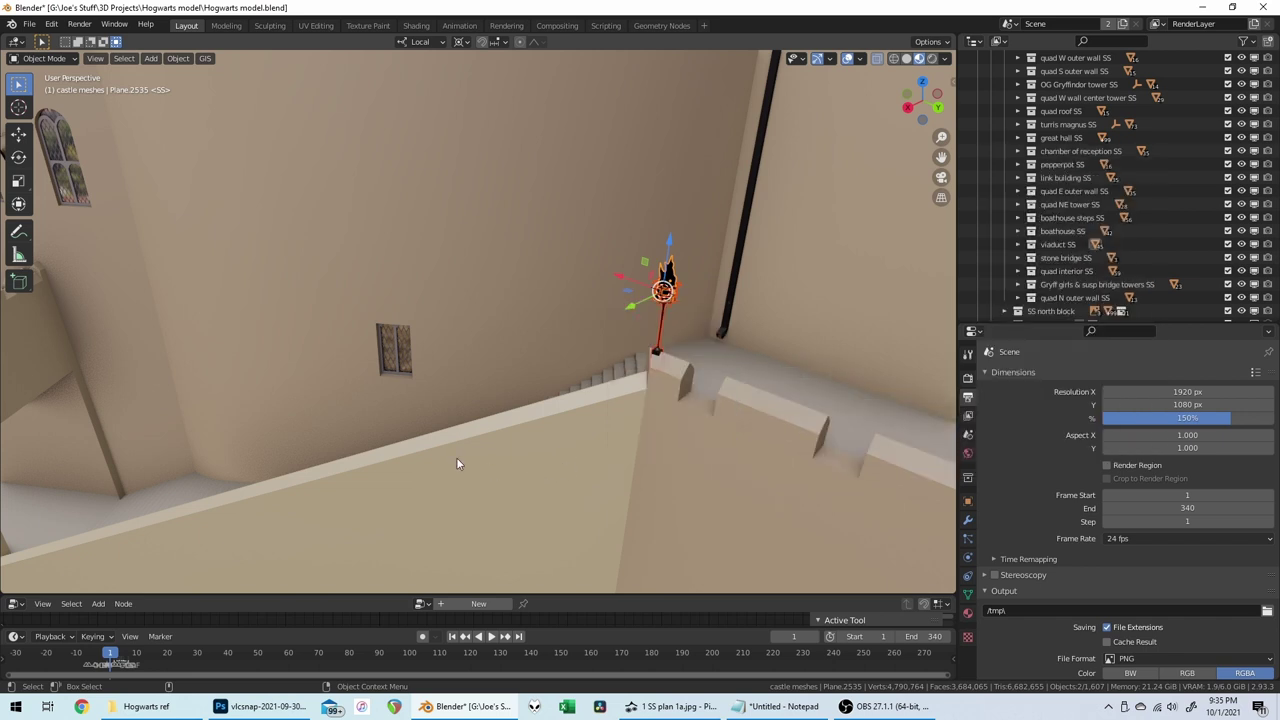
# Step: Look up the collections of the sloping stair wall and move the torch and its flame into the quad E outer wall SS collection
pyautogui.click(457, 463)
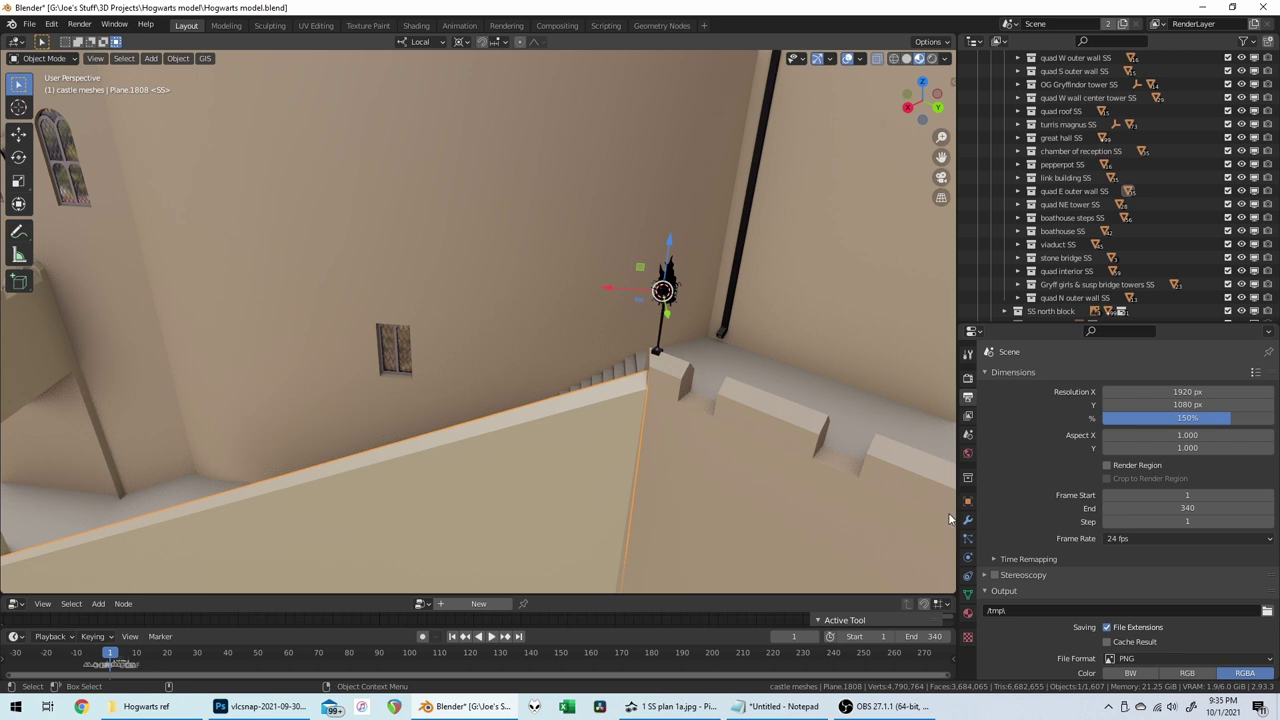
pyautogui.click(967, 500)
pyautogui.scroll(-10, 1059, 524)
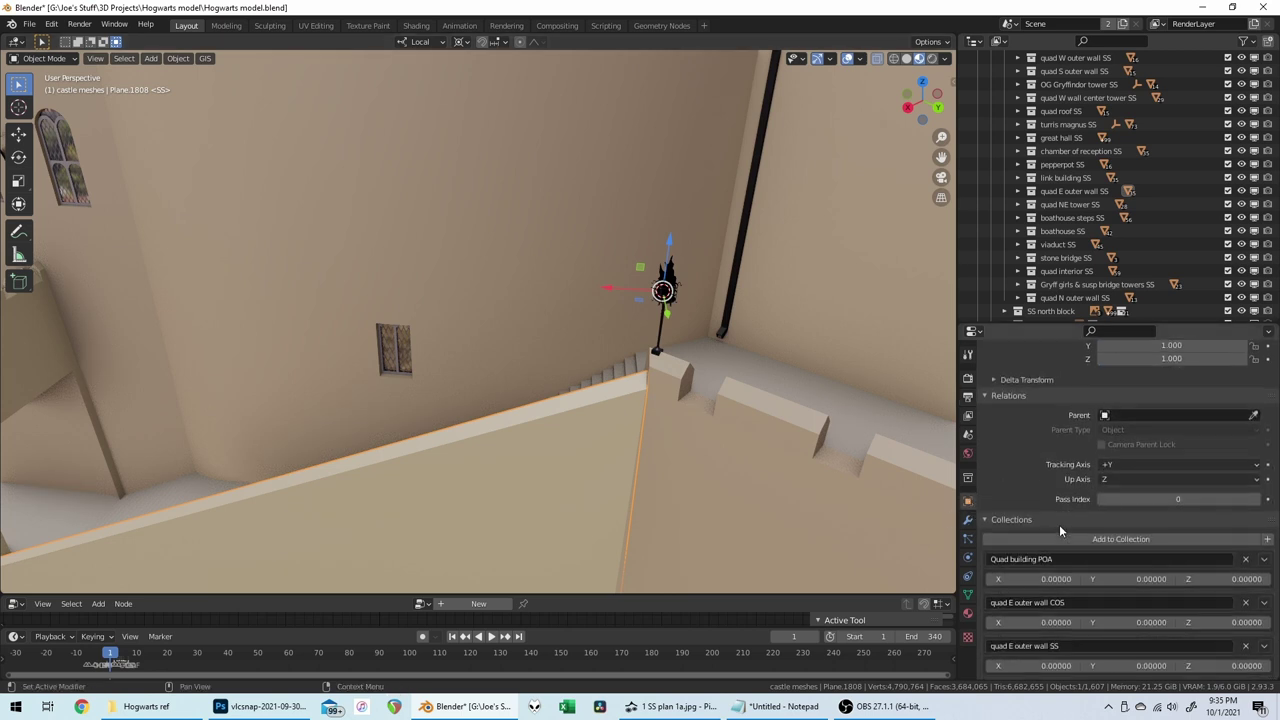
pyautogui.scroll(-4, 1059, 524)
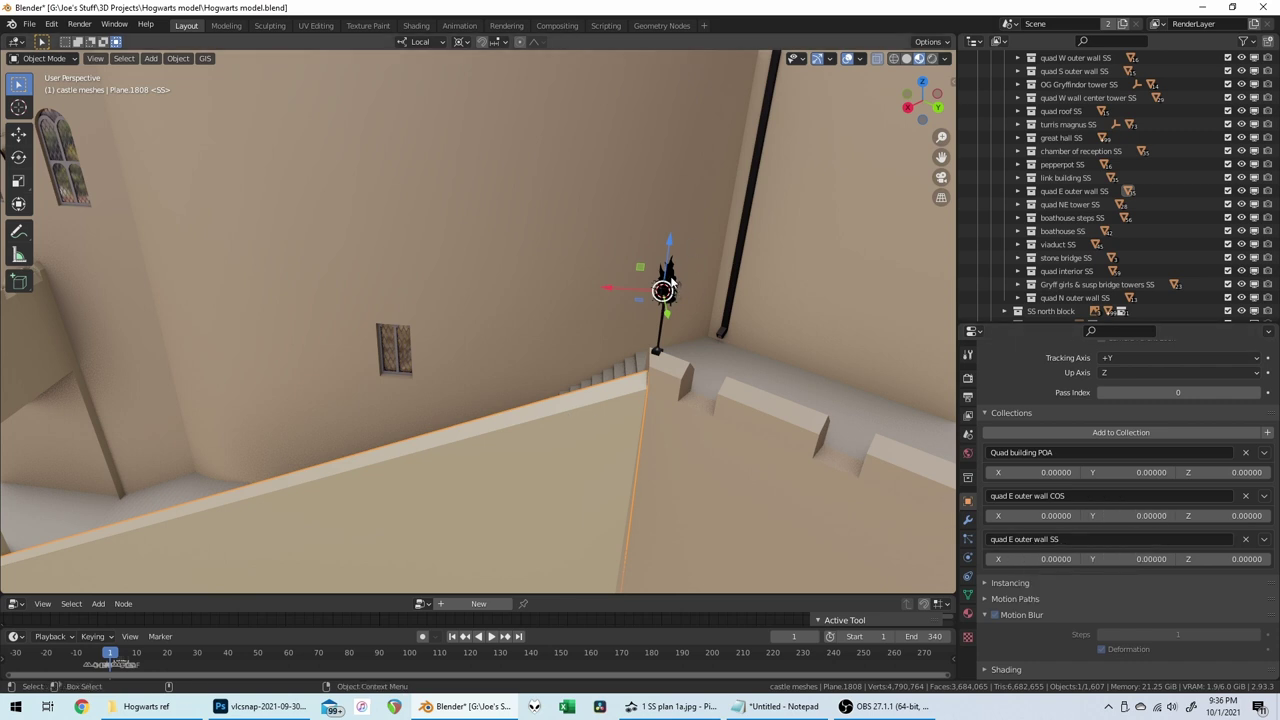
pyautogui.click(668, 289)
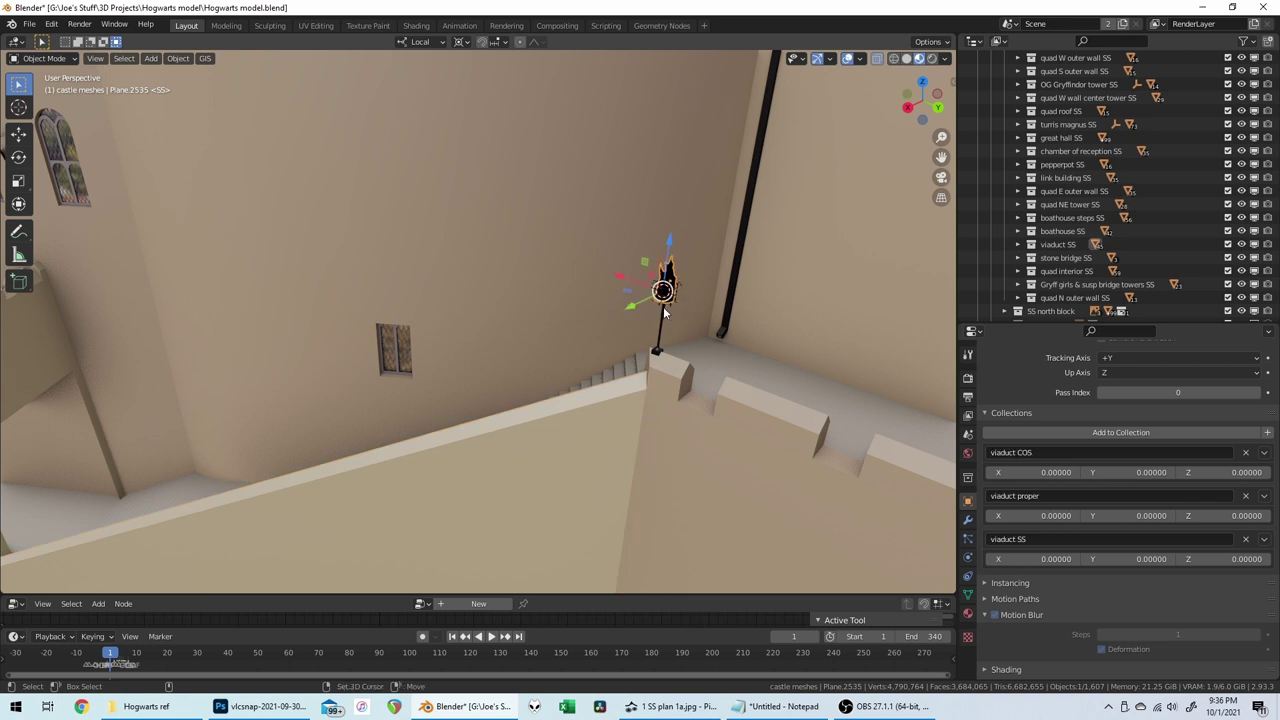
pyautogui.click(663, 315)
pyautogui.press('m')
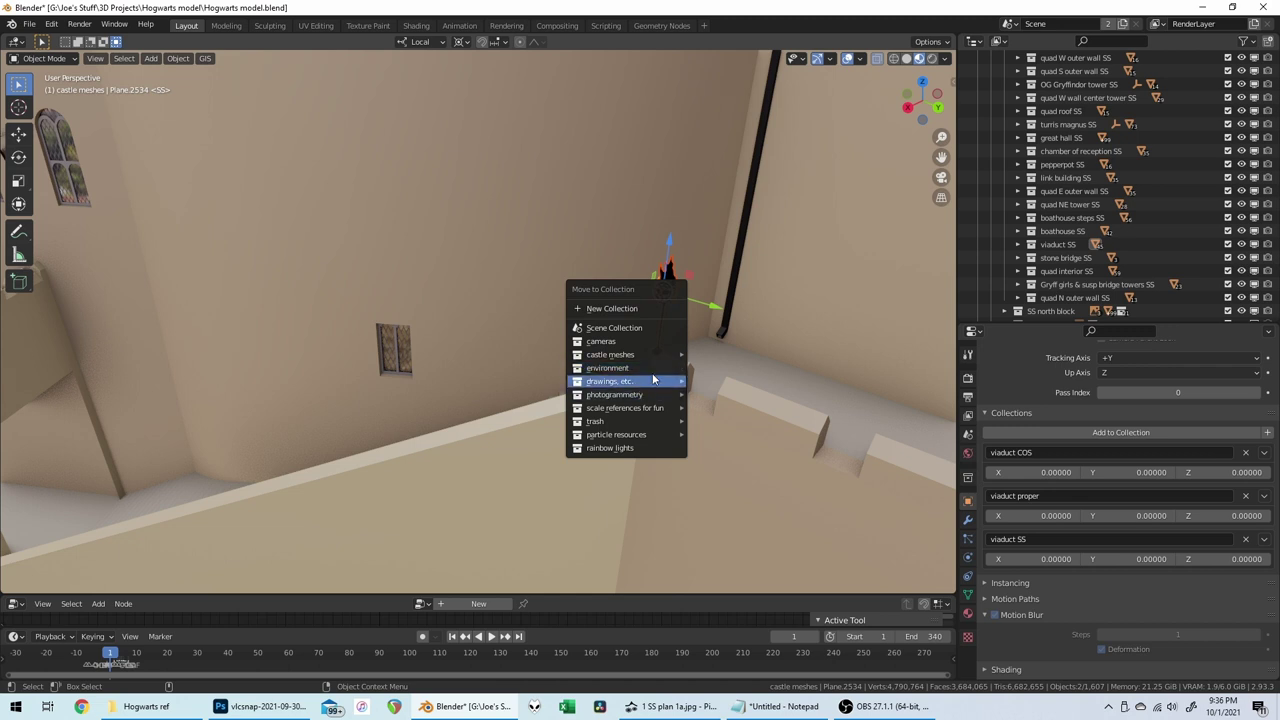
pyautogui.moveTo(657, 360)
pyautogui.moveTo(756, 389)
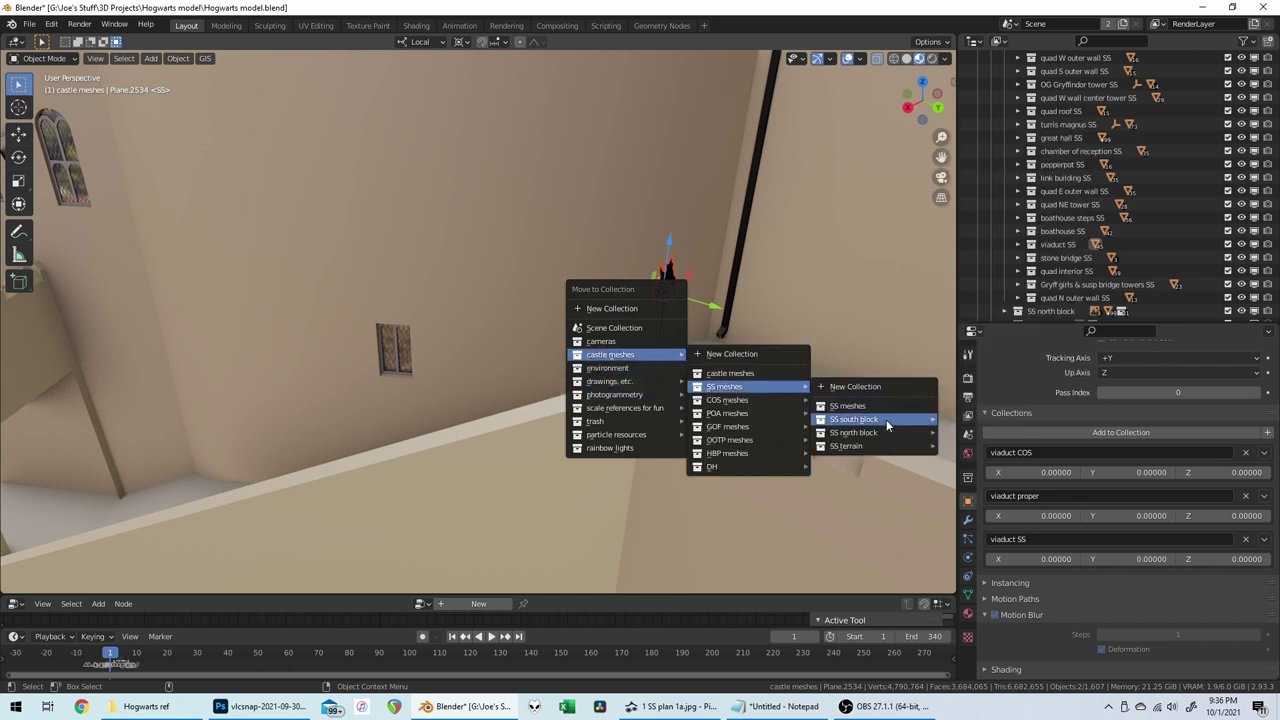
pyautogui.moveTo(898, 432)
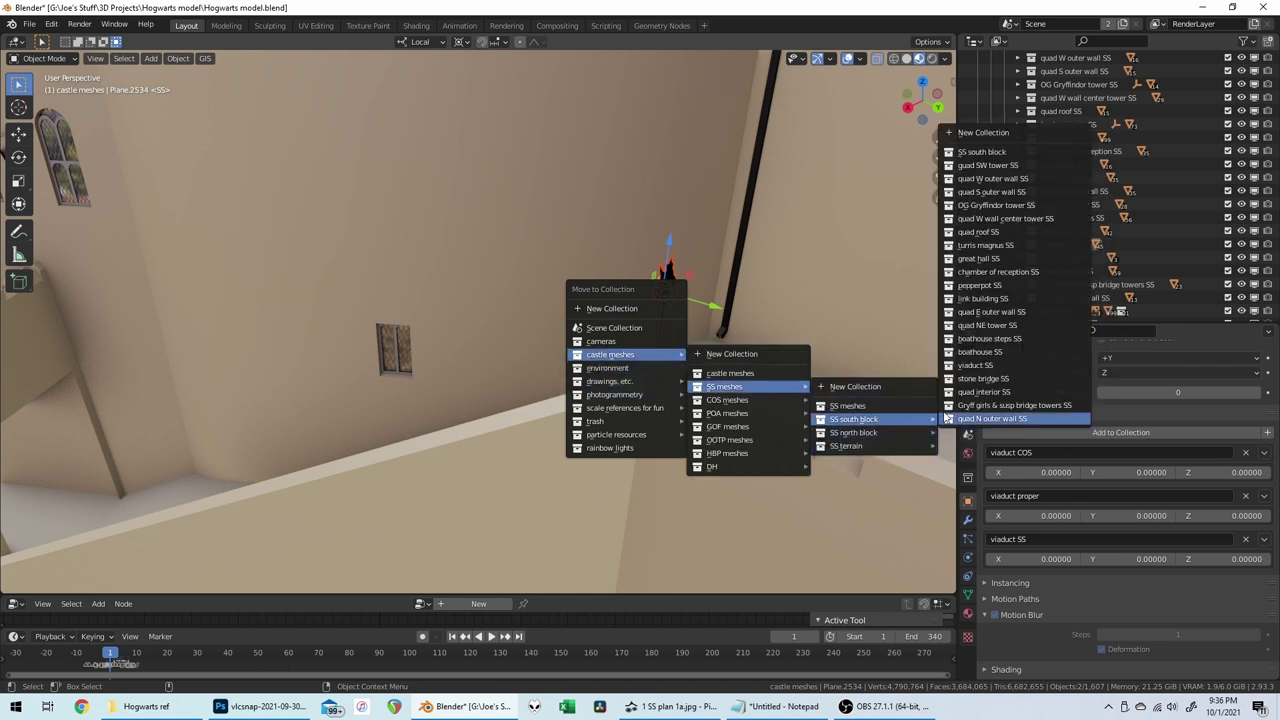
pyautogui.click(1031, 312)
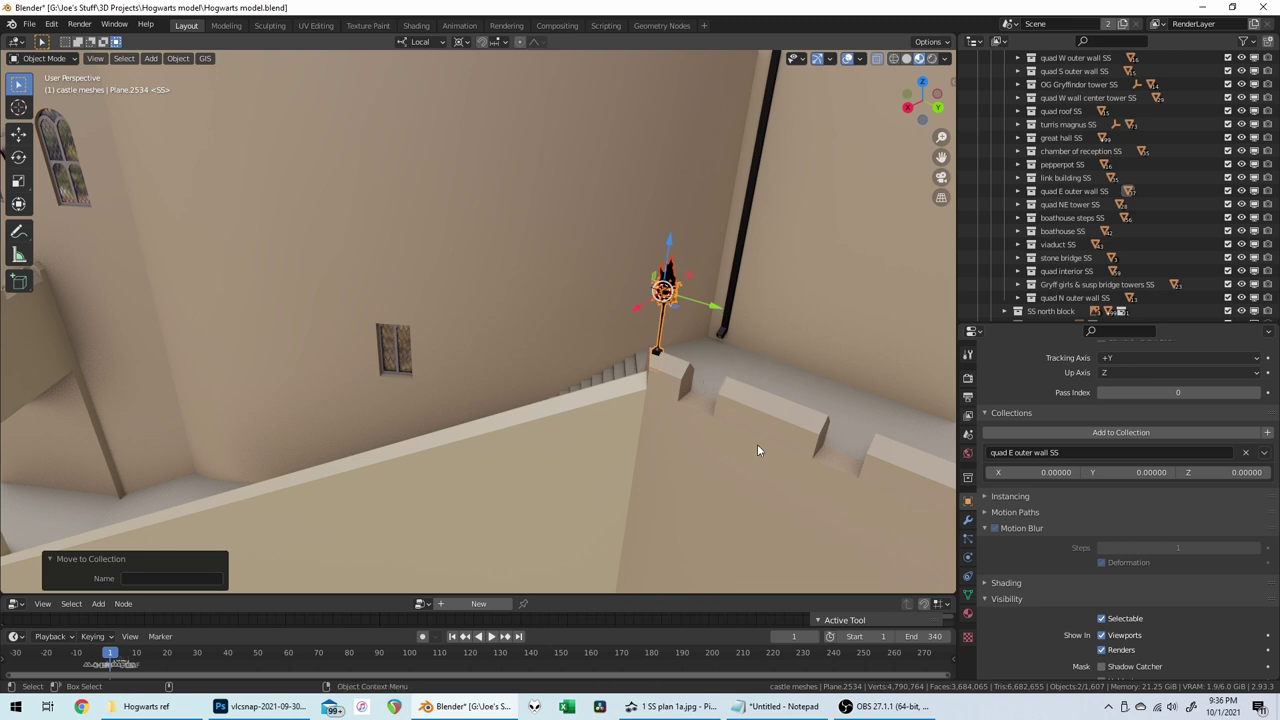
# Step: Recheck the stair wall's collections and link the torch and its flame to the quad E outer wall COS collection
pyautogui.click(596, 431)
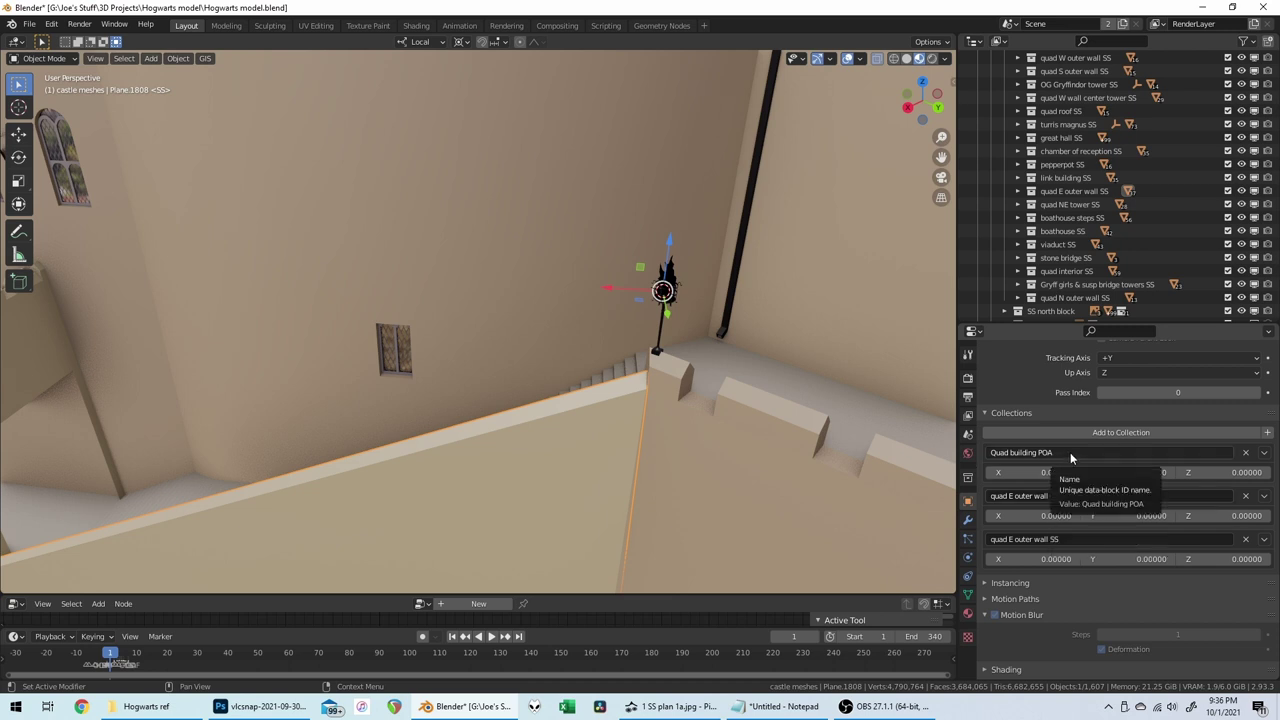
pyautogui.click(675, 289)
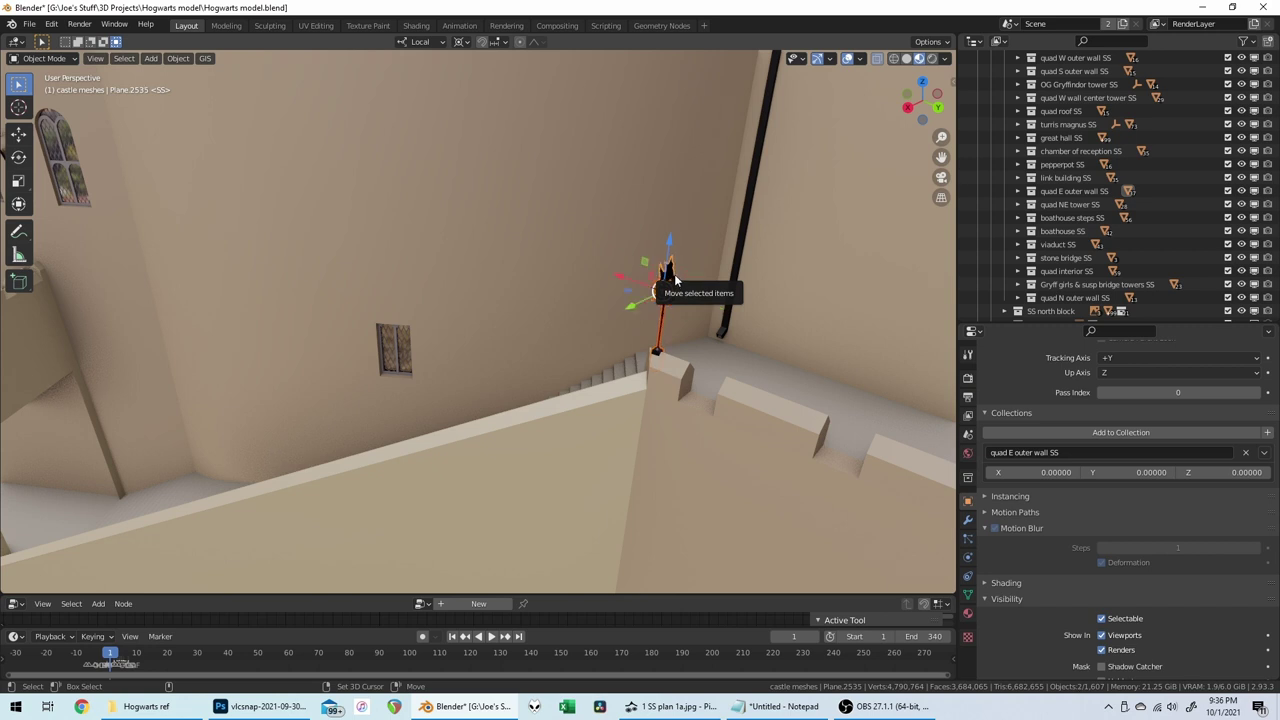
pyautogui.keyDown('shift'); pyautogui.click(675, 282); pyautogui.keyUp('shift')
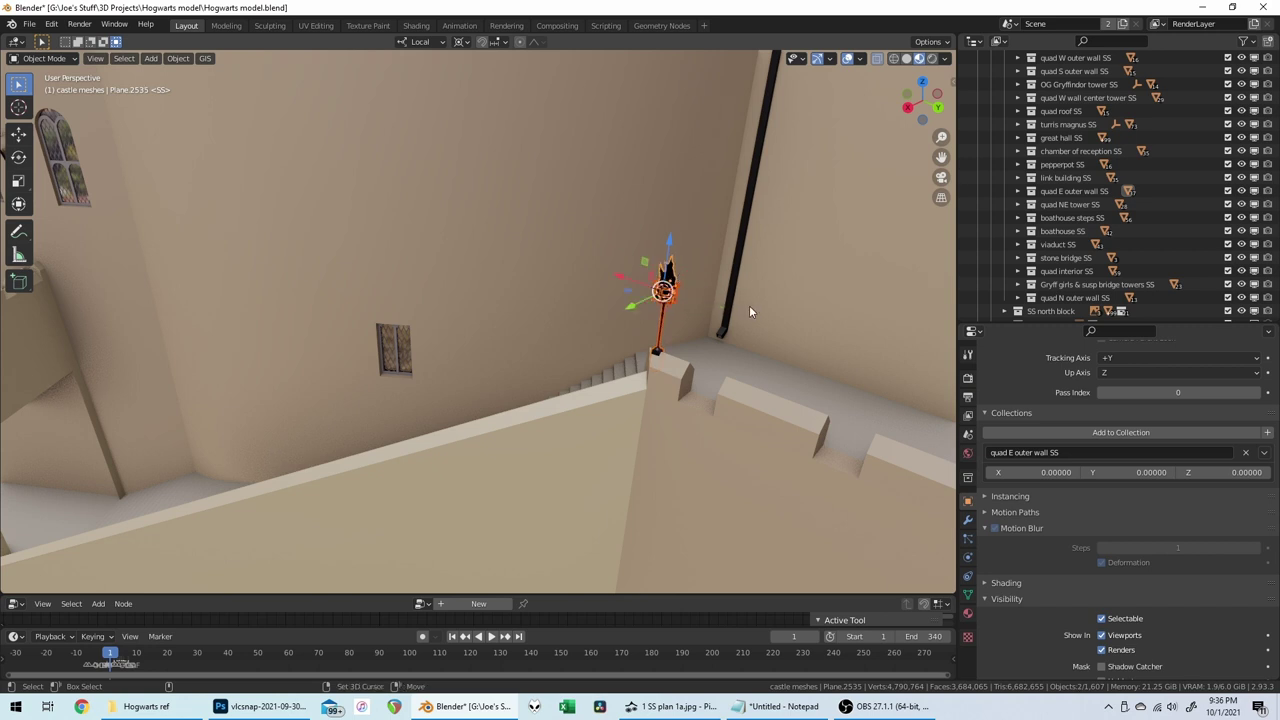
pyautogui.hotkey('shift', 'm')
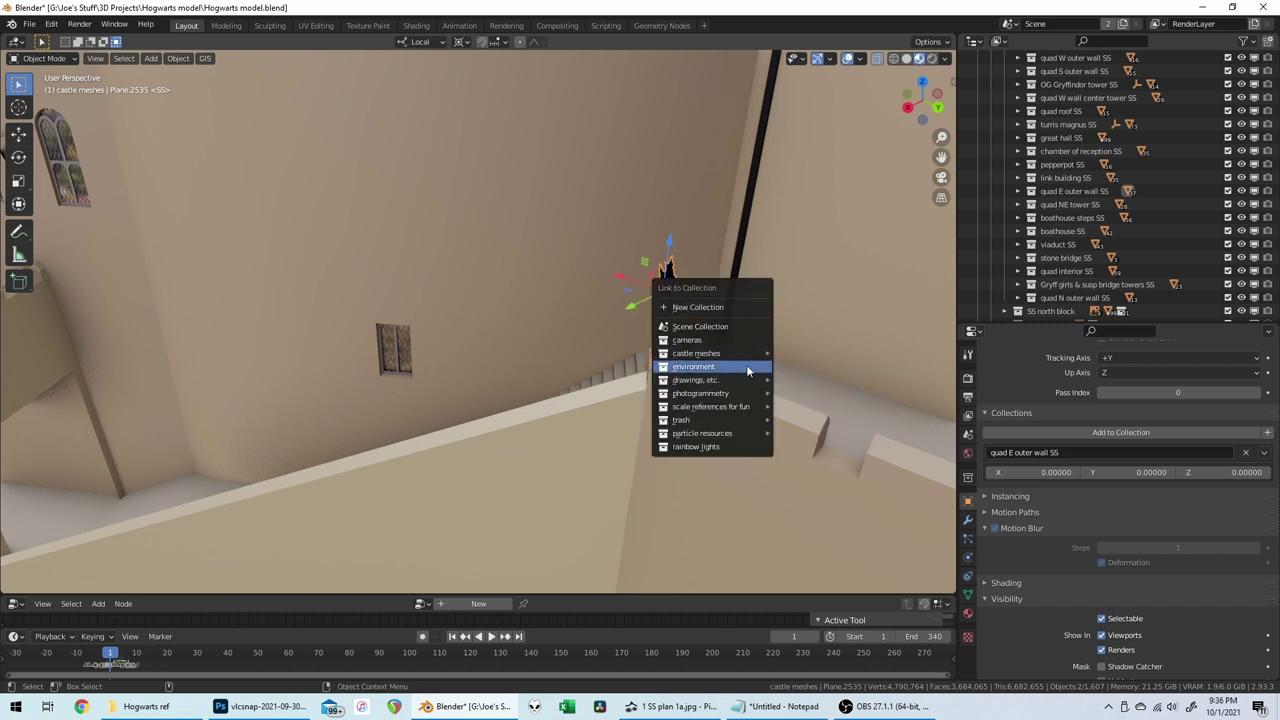
pyautogui.moveTo(750, 354)
pyautogui.moveTo(845, 401)
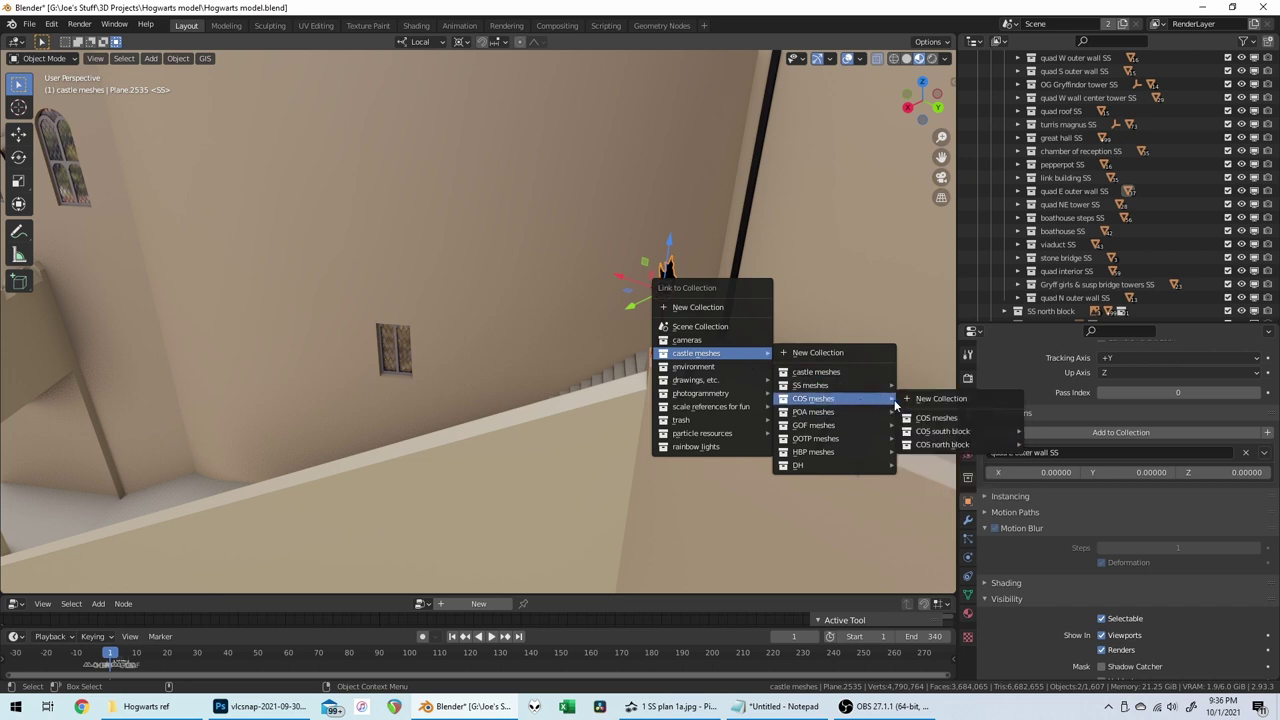
pyautogui.moveTo(950, 431)
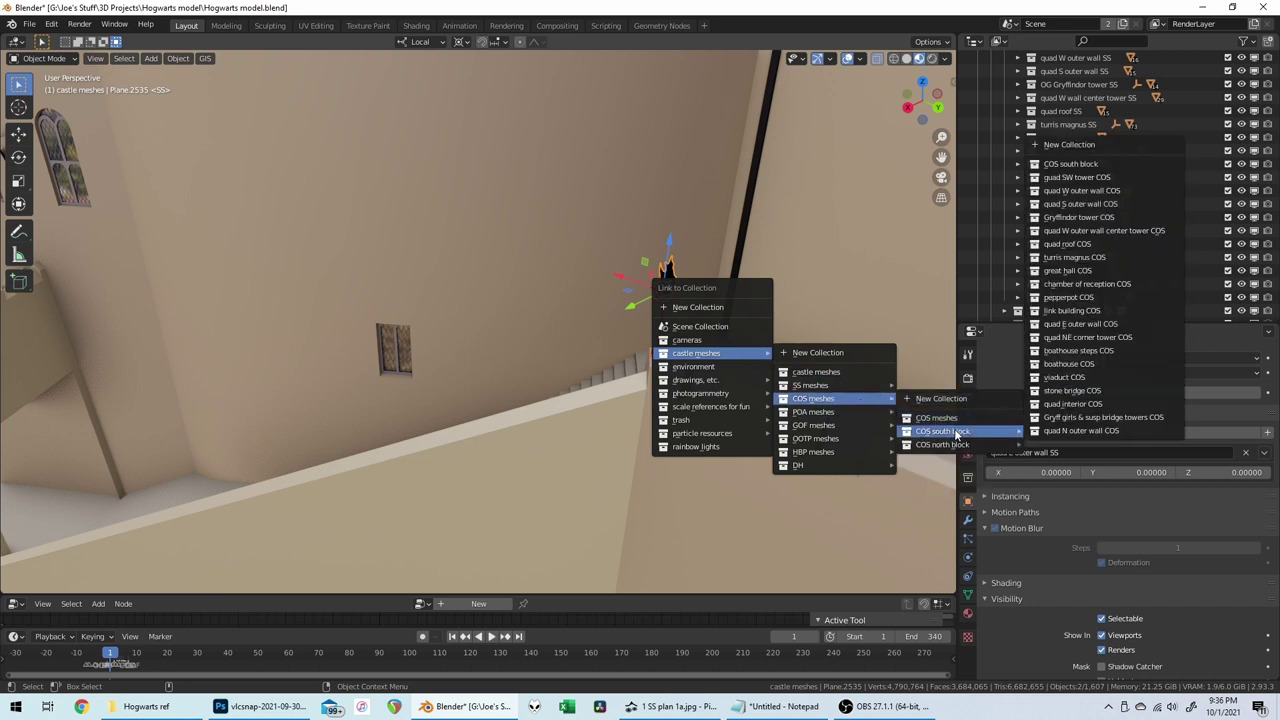
pyautogui.click(1129, 323)
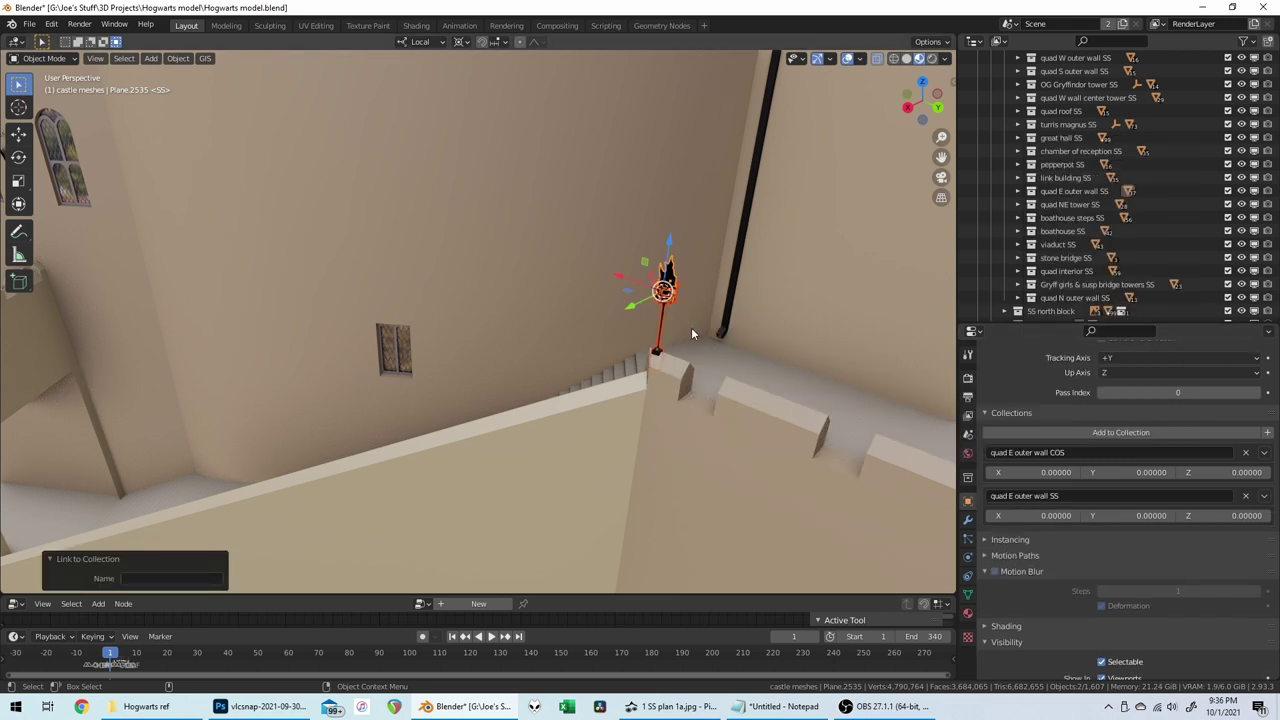
# Step: Link the selected torch and flame to the Quad building POA collection as well
pyautogui.hotkey('shift', 'm')
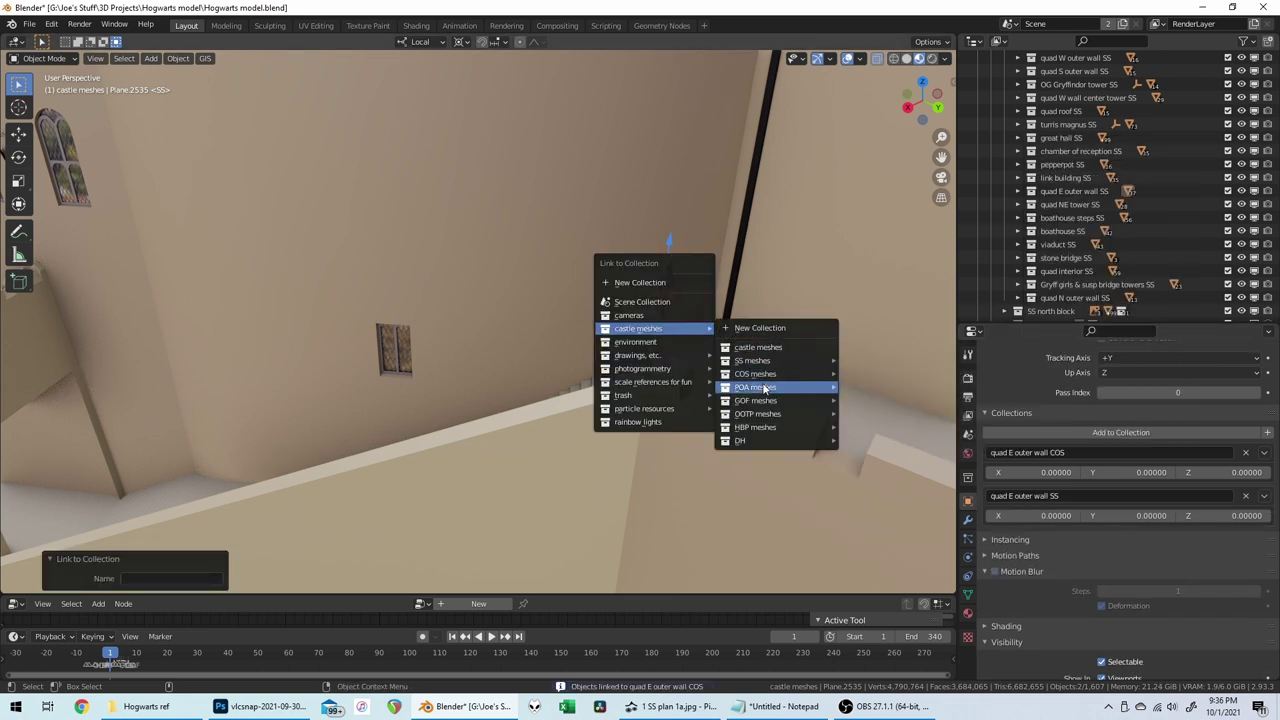
pyautogui.moveTo(910, 424)
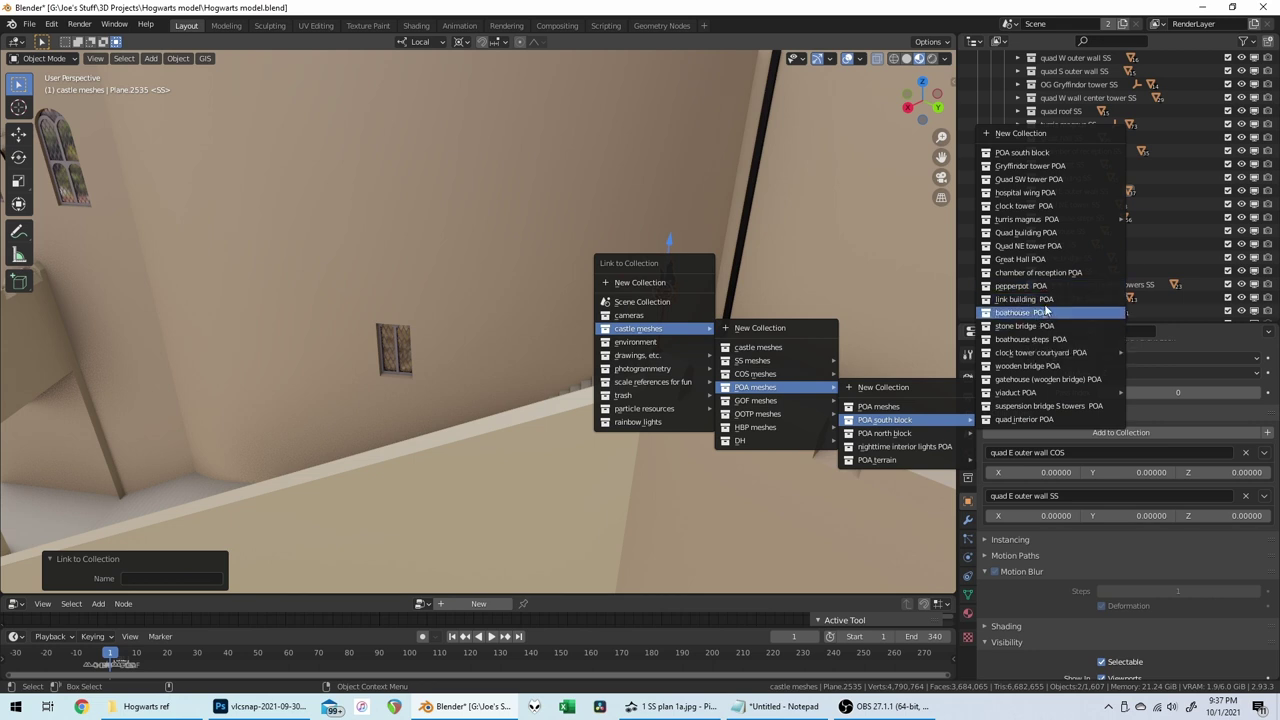
pyautogui.click(1058, 238)
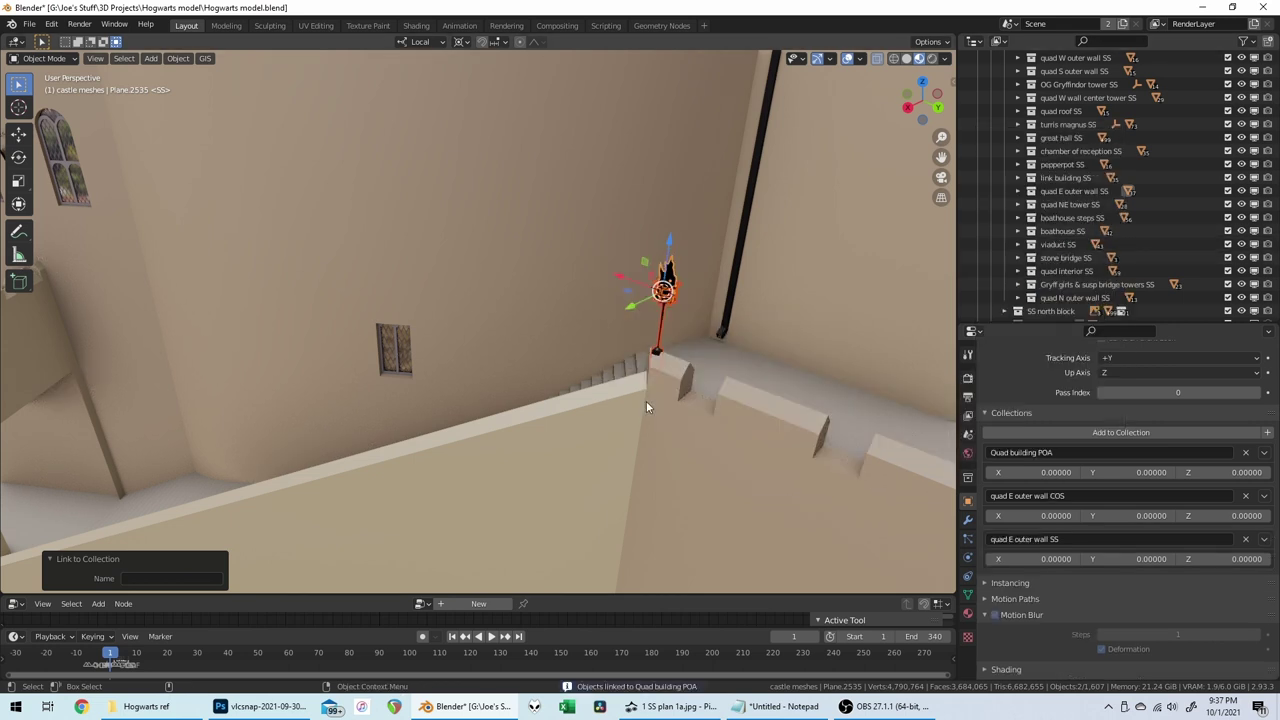
# Step: Make a linked duplicate of the torch and flame in top view, offset about 1.081 in X and -1.590 in Y along the stair wall
pyautogui.moveTo(647, 401); pyautogui.dragTo(649, 400, button='middle')
pyautogui.press('KP_7')
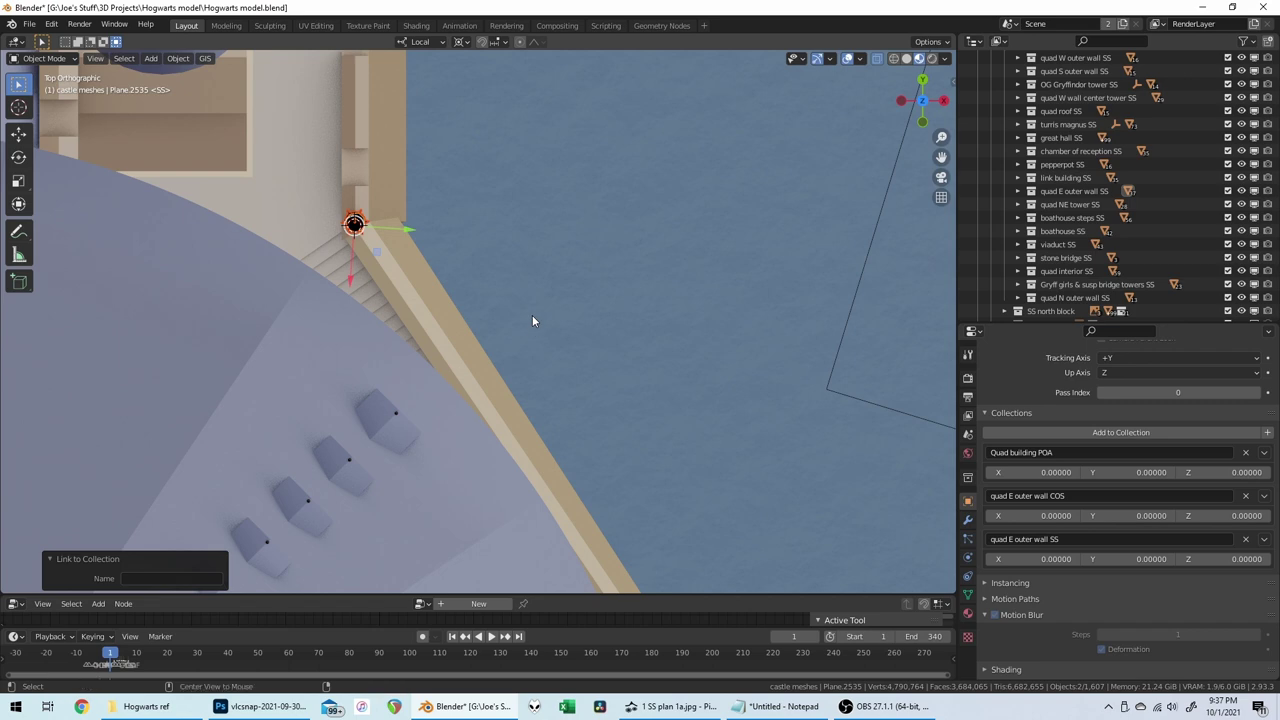
pyautogui.hotkey('shift', 'd')
pyautogui.click(700, 559)
pyautogui.keyDown('shift'); pyautogui.moveTo(722, 454); pyautogui.dragTo(718, 451, button='middle'); pyautogui.keyUp('shift')
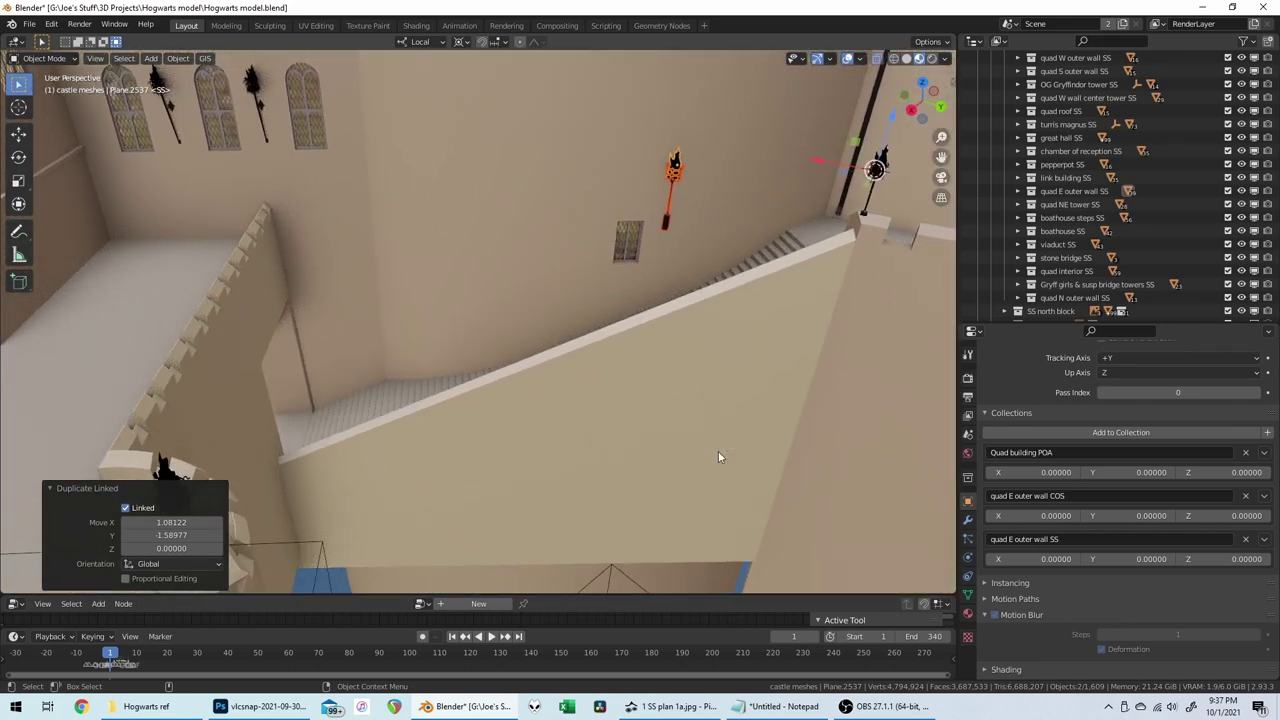
# Step: Show the drawings collection with the SS drawings in top view, keeping the HBP drawings hidden
pyautogui.press('KP_7')
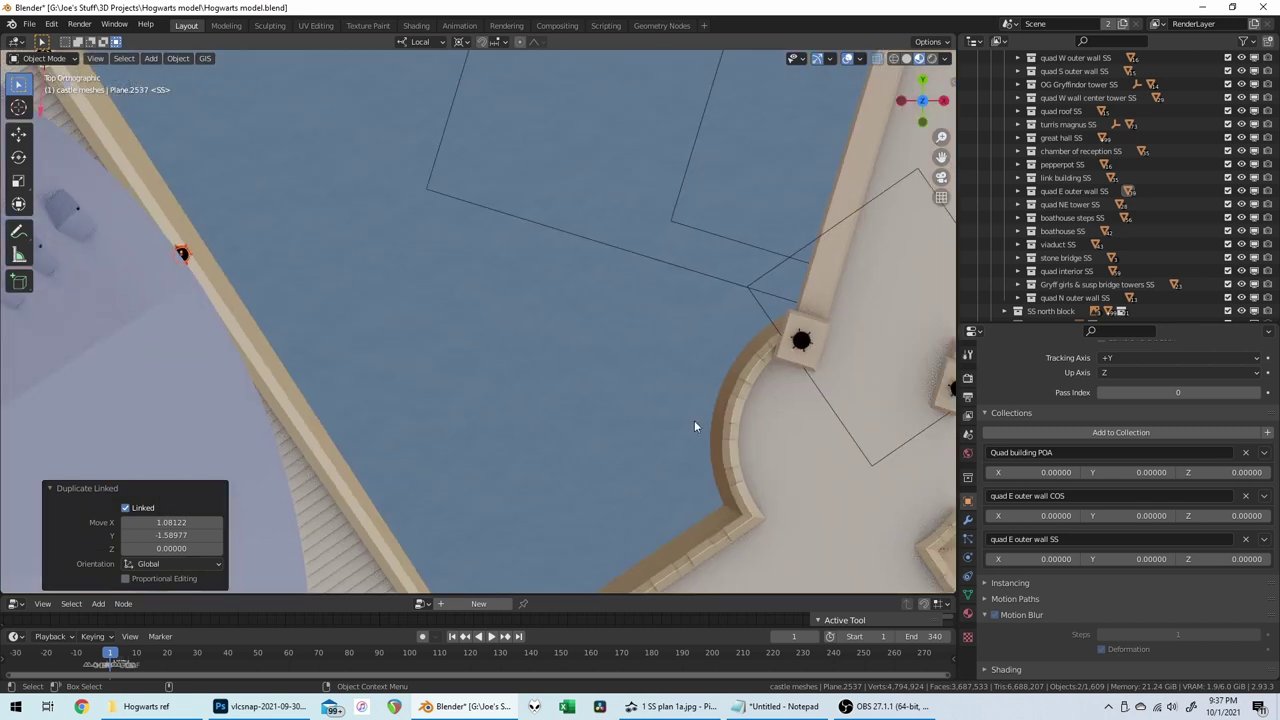
pyautogui.scroll(-15, 1037, 245)
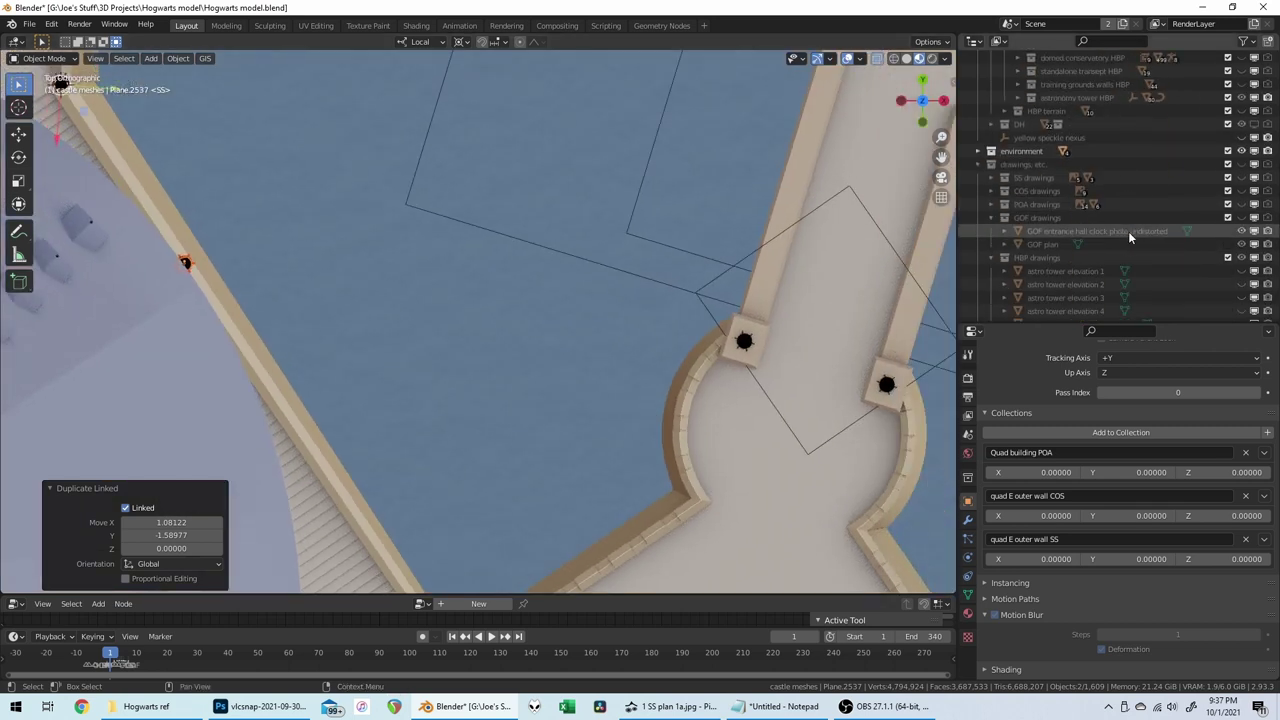
pyautogui.scroll(-1, 1122, 270)
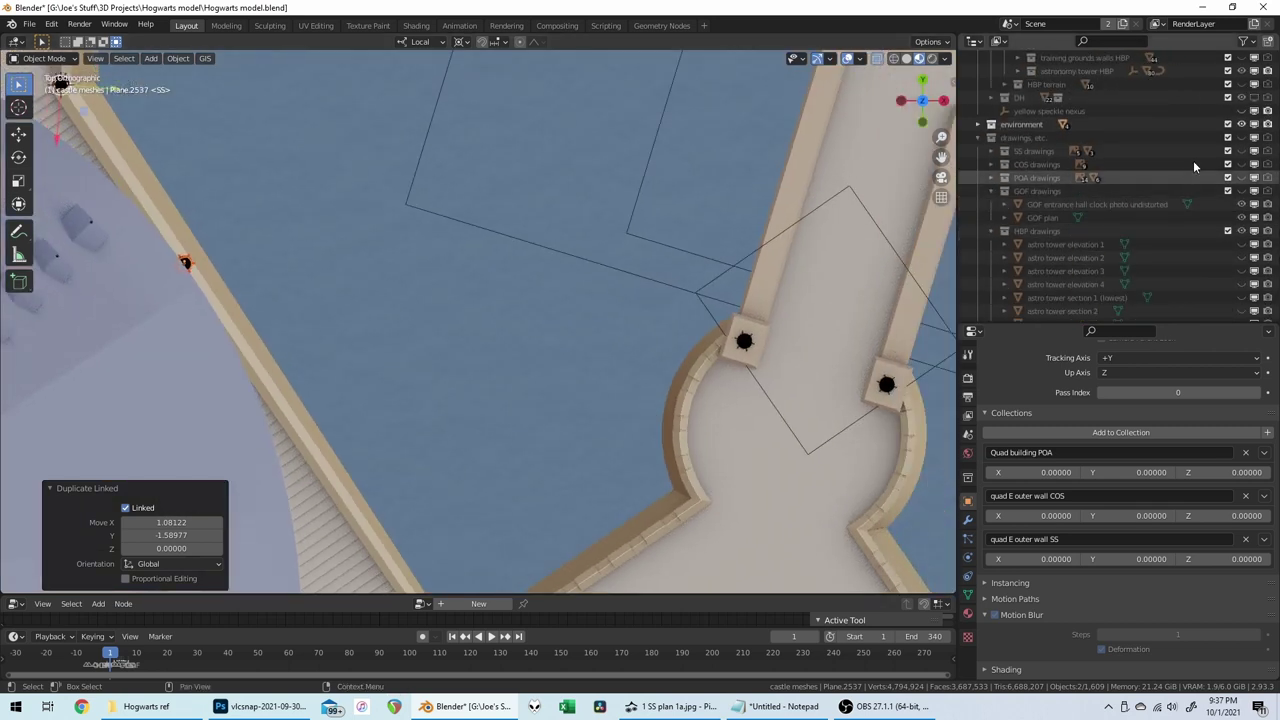
pyautogui.click(1242, 137)
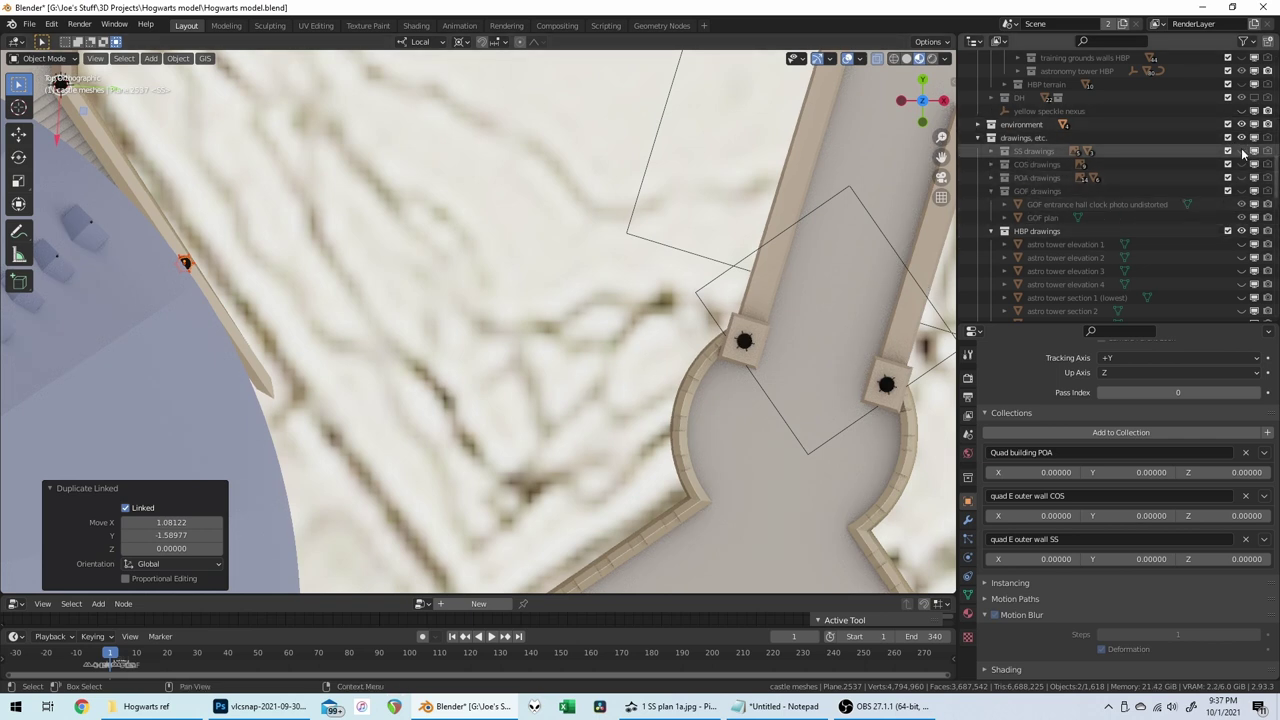
pyautogui.click(1241, 231)
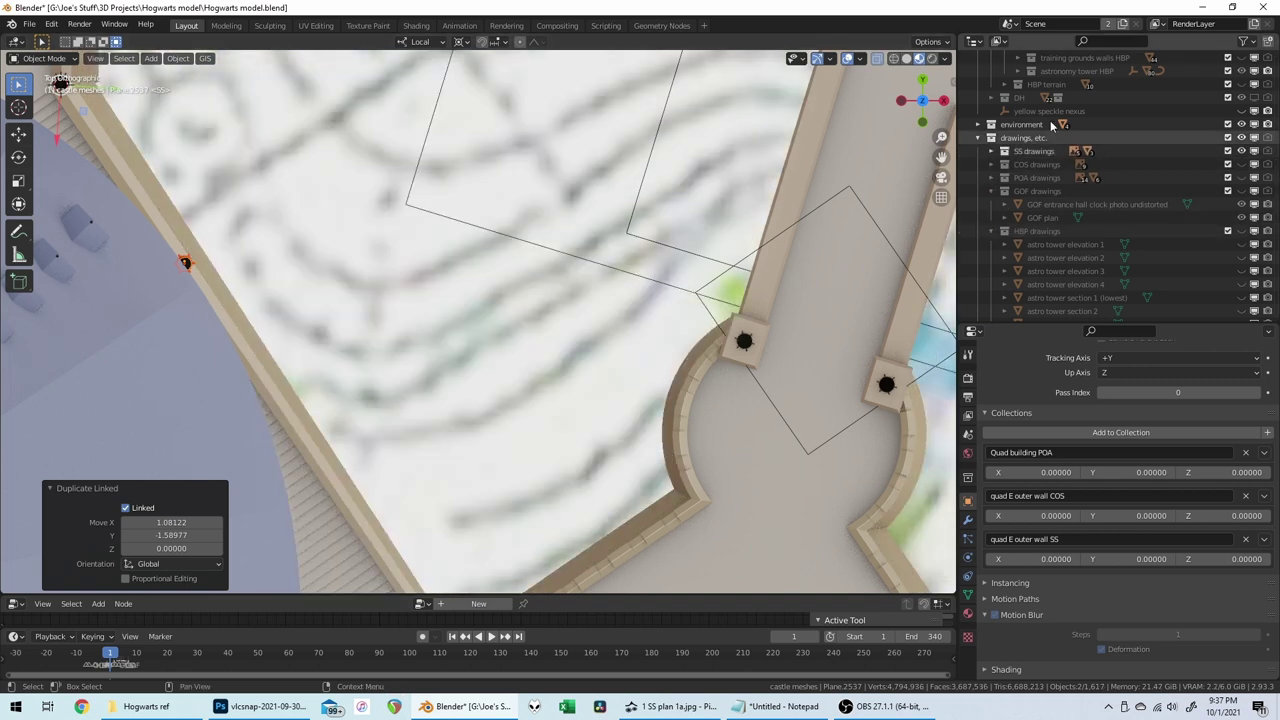
# Step: Hide the castle meshes temporarily to examine the coloured marks on the SS plan near the stairs, and compare them with the model
pyautogui.scroll(5, 1140, 133)
pyautogui.scroll(10, 1162, 118)
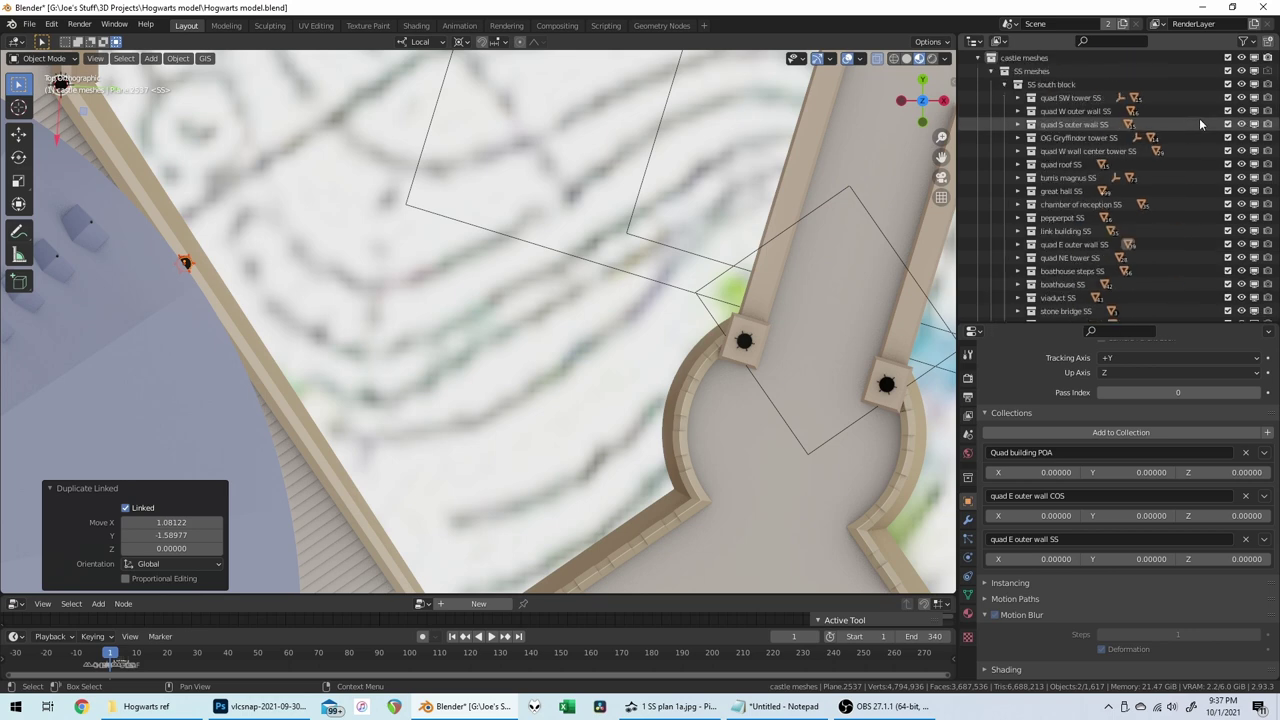
pyautogui.click(991, 84)
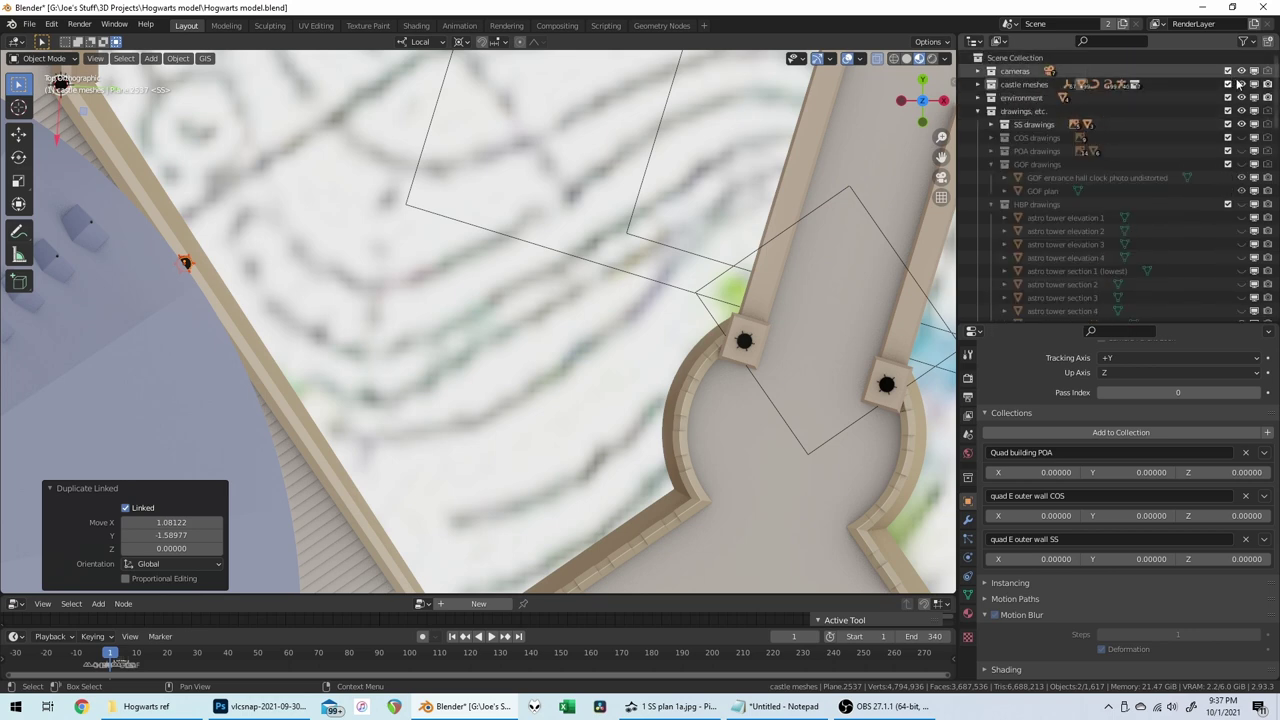
pyautogui.click(1241, 84)
pyautogui.scroll(-5, 400, 345)
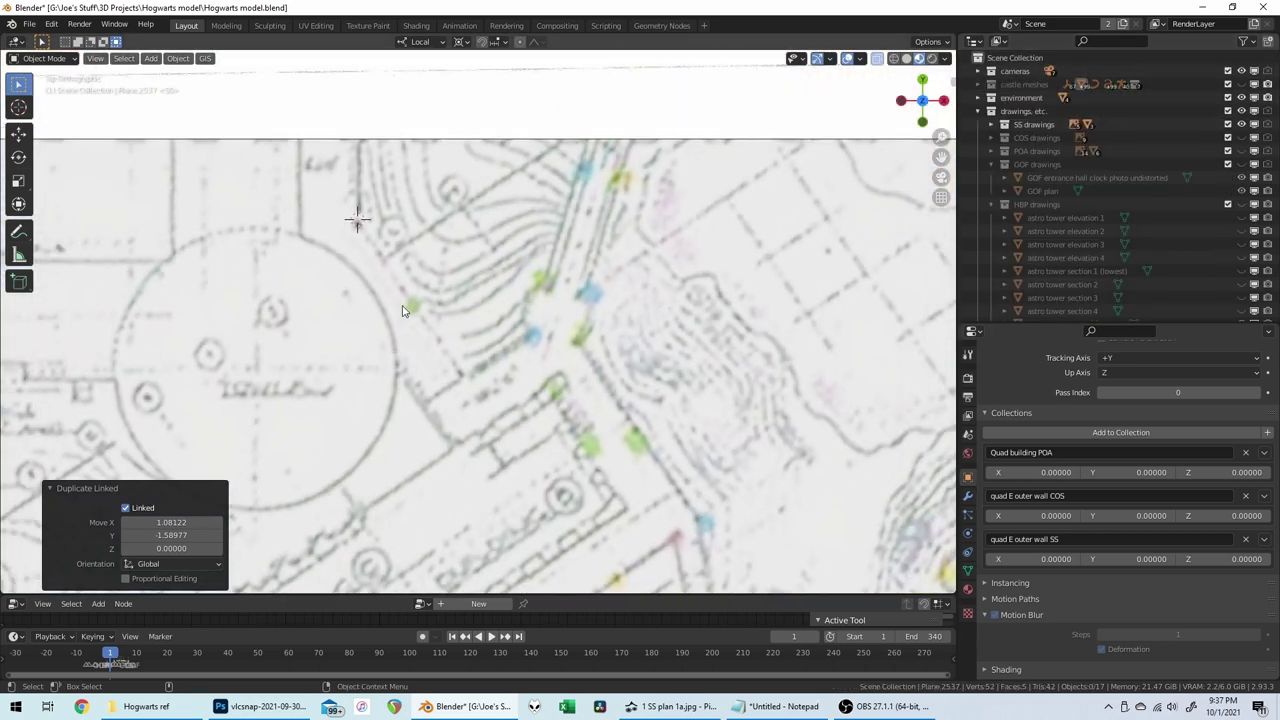
pyautogui.scroll(3, 445, 323)
pyautogui.scroll(1, 446, 321)
pyautogui.keyDown('shift'); pyautogui.moveTo(458, 321); pyautogui.dragTo(478, 331, button='middle'); pyautogui.keyUp('shift')
pyautogui.scroll(-10, 1124, 140)
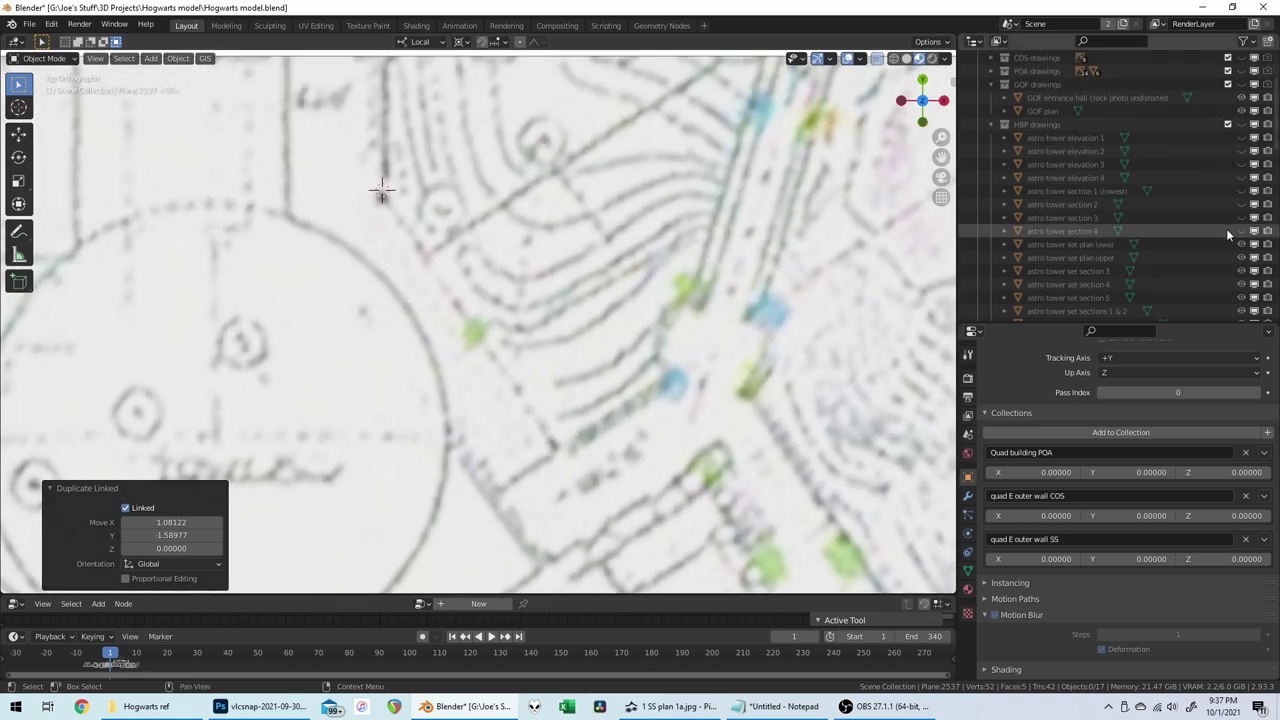
pyautogui.scroll(12, 1230, 180)
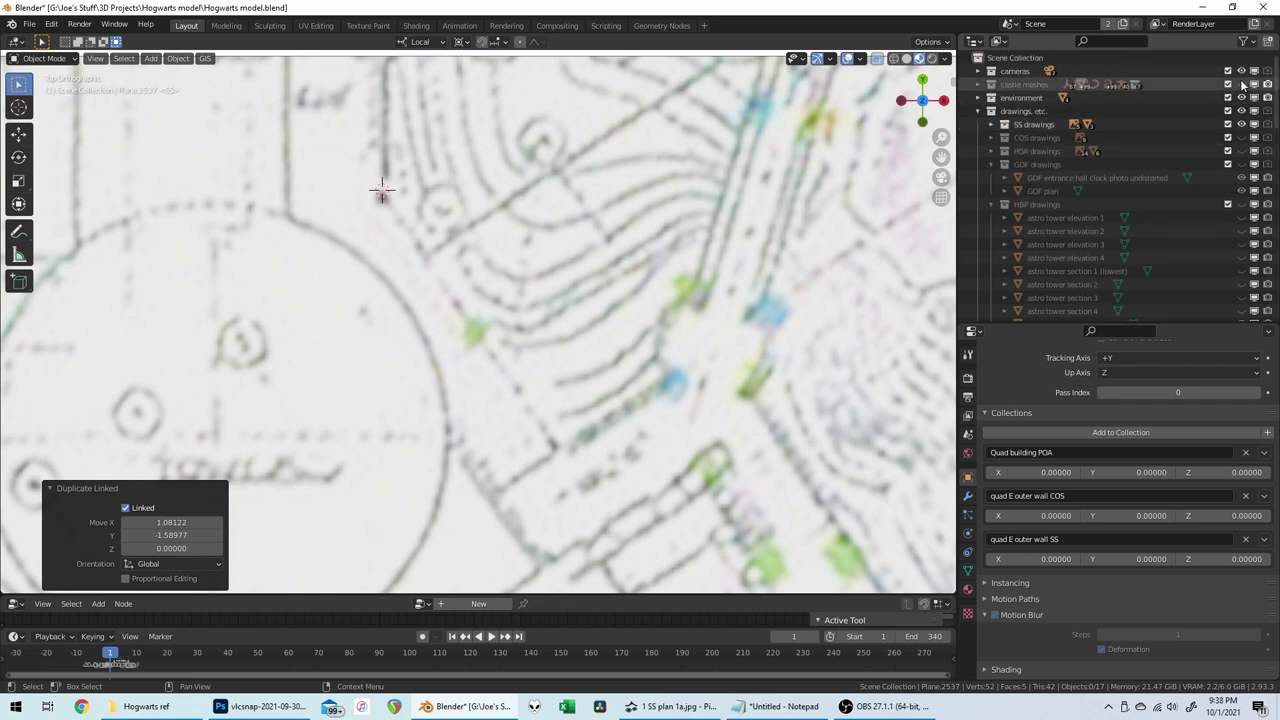
pyautogui.click(1242, 85)
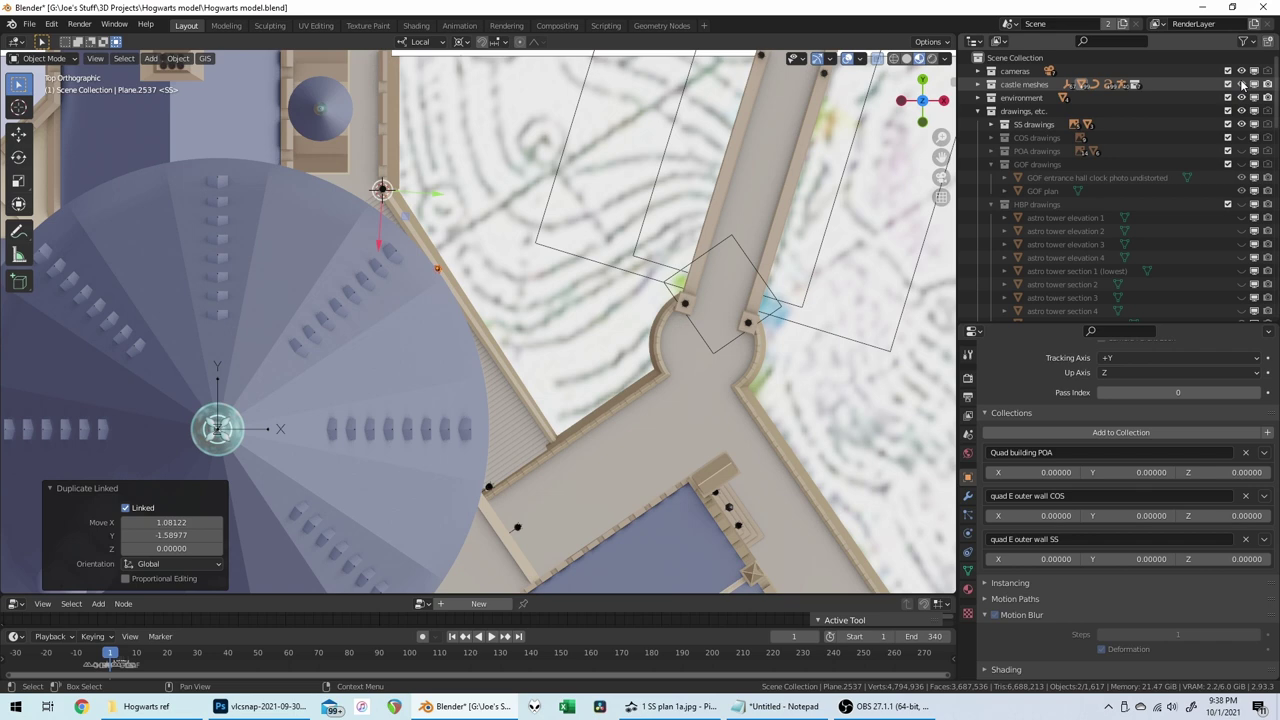
pyautogui.click(1242, 85)
pyautogui.click(1242, 85)
# Step: In top view, move the duplicated torch and flame about 0.928 in X and -1.318 in Y along the stair wall
pyautogui.moveTo(716, 342); pyautogui.dragTo(706, 339, button='middle')
pyautogui.press('KP_7')
pyautogui.scroll(3, 690, 300)
pyautogui.keyDown('shift'); pyautogui.moveTo(669, 260); pyautogui.dragTo(580, 256, button='middle'); pyautogui.keyUp('shift')
pyautogui.press('g')
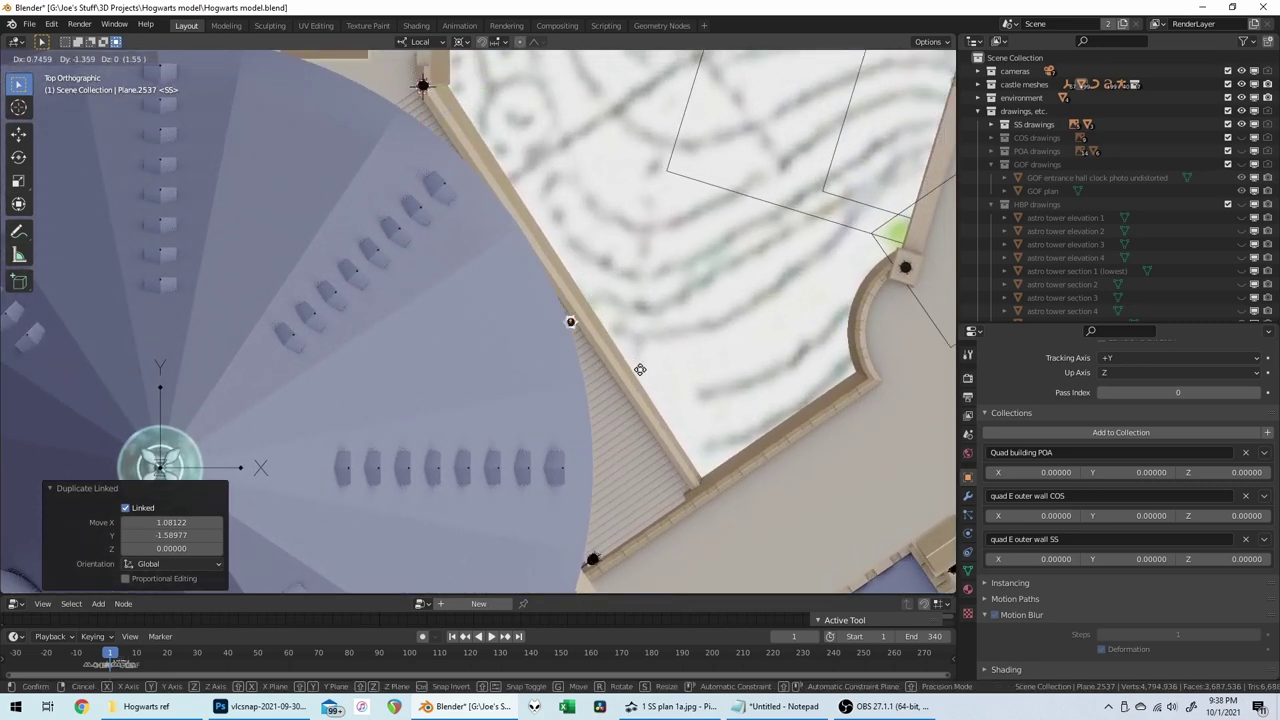
pyautogui.click(650, 371)
# Step: Lower the torch and flame to the sloping stair wall in perspective with Z moves of about -1.873 and 0.182
pyautogui.moveTo(650, 370); pyautogui.dragTo(658, 338, button='middle')
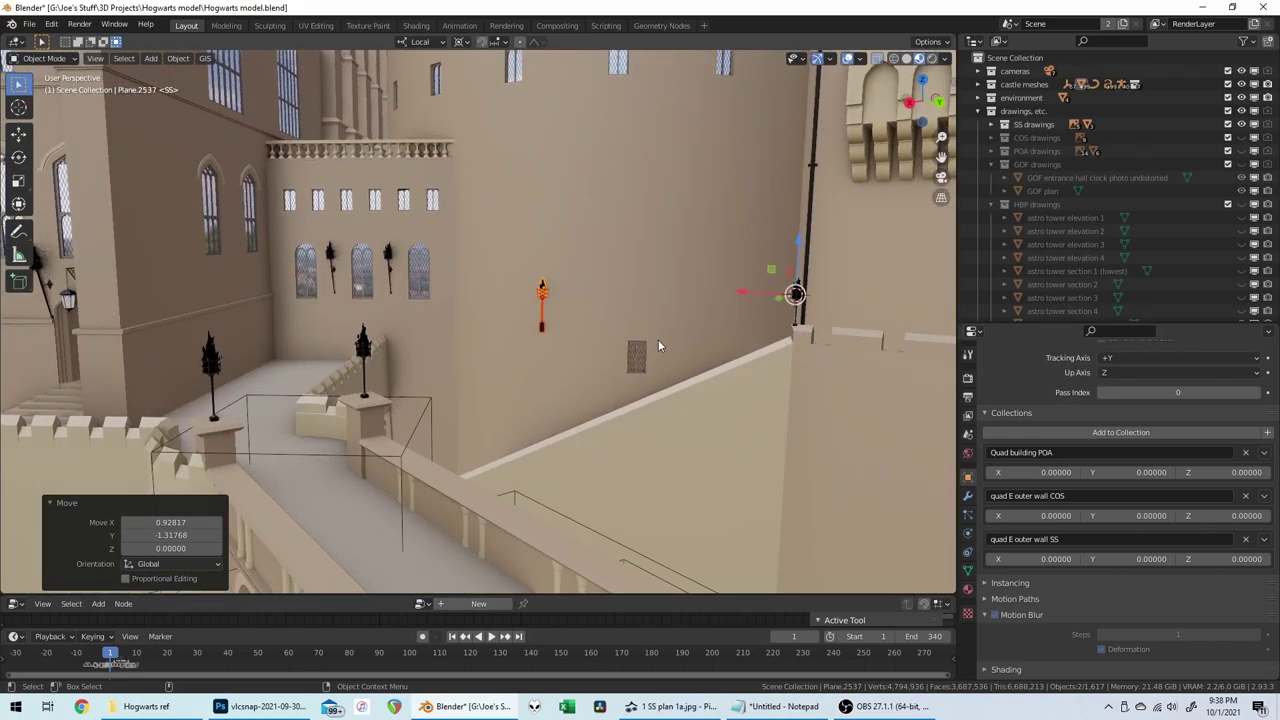
pyautogui.press('g')
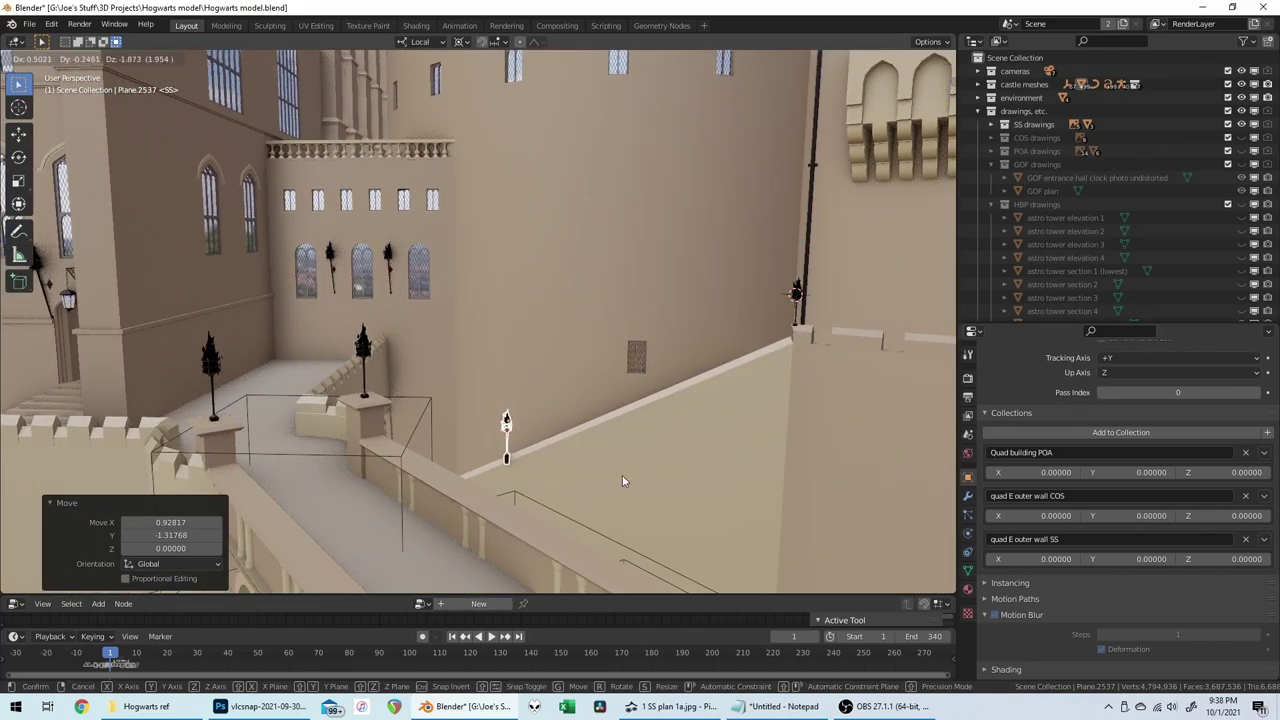
pyautogui.click(622, 474)
pyautogui.moveTo(636, 432); pyautogui.dragTo(636, 428, button='middle')
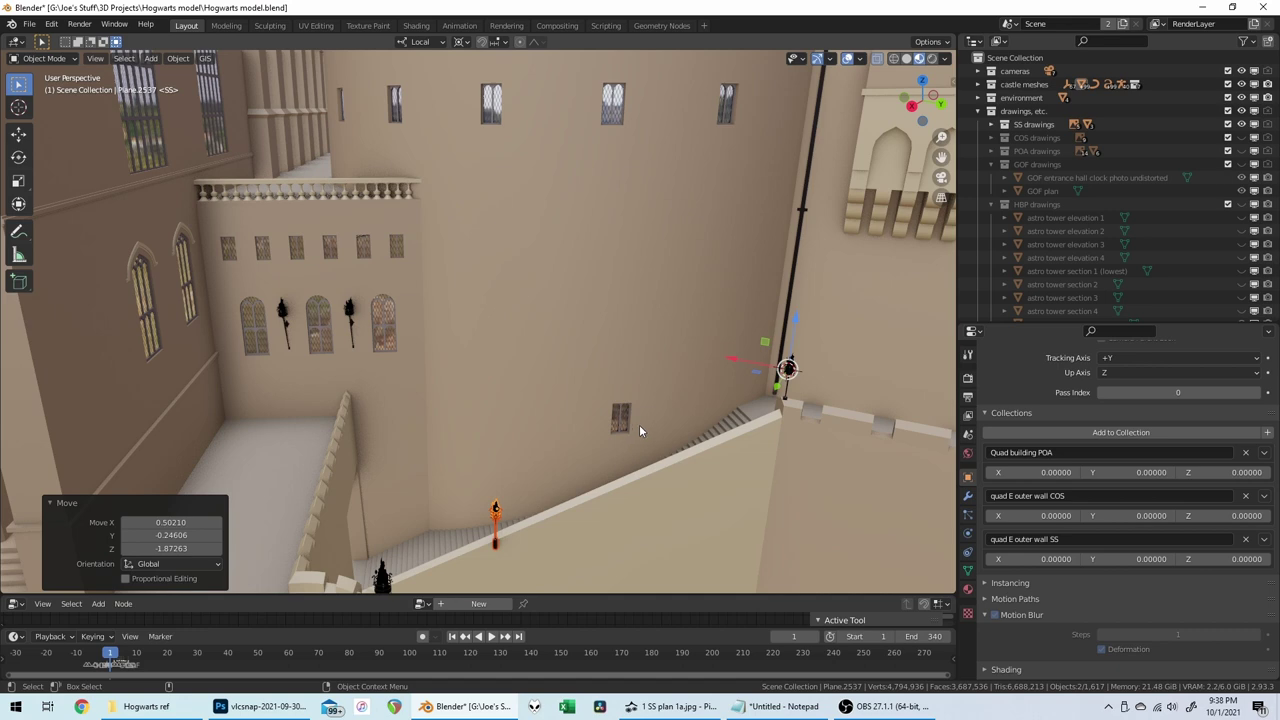
pyautogui.moveTo(639, 424); pyautogui.dragTo(567, 466, button='middle')
pyautogui.press('g')
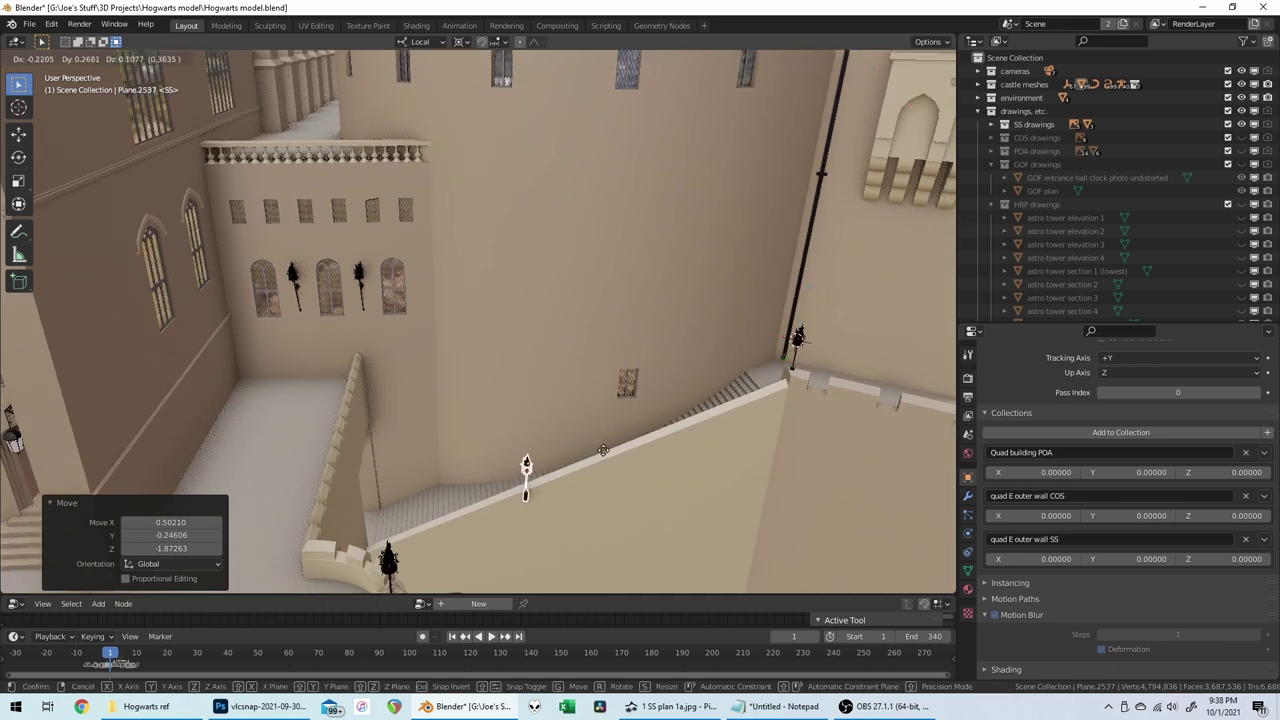
pyautogui.click(613, 450)
# Step: Center the torch and flame on the wall's coping in top view, moving about -0.204 in X and -0.163 in Y
pyautogui.press('KP_7')
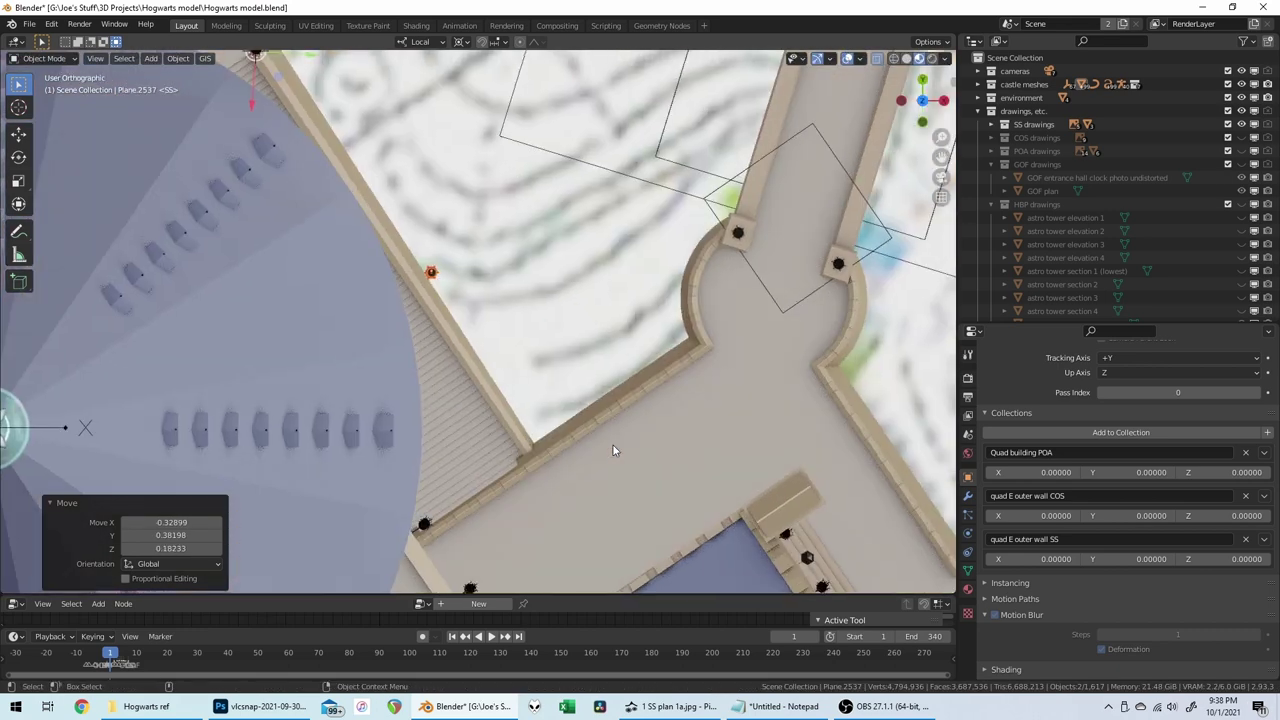
pyautogui.scroll(6, 613, 445)
pyautogui.scroll(1, 580, 368)
pyautogui.keyDown('shift'); pyautogui.moveTo(494, 337); pyautogui.dragTo(546, 337, button='middle'); pyautogui.keyUp('shift')
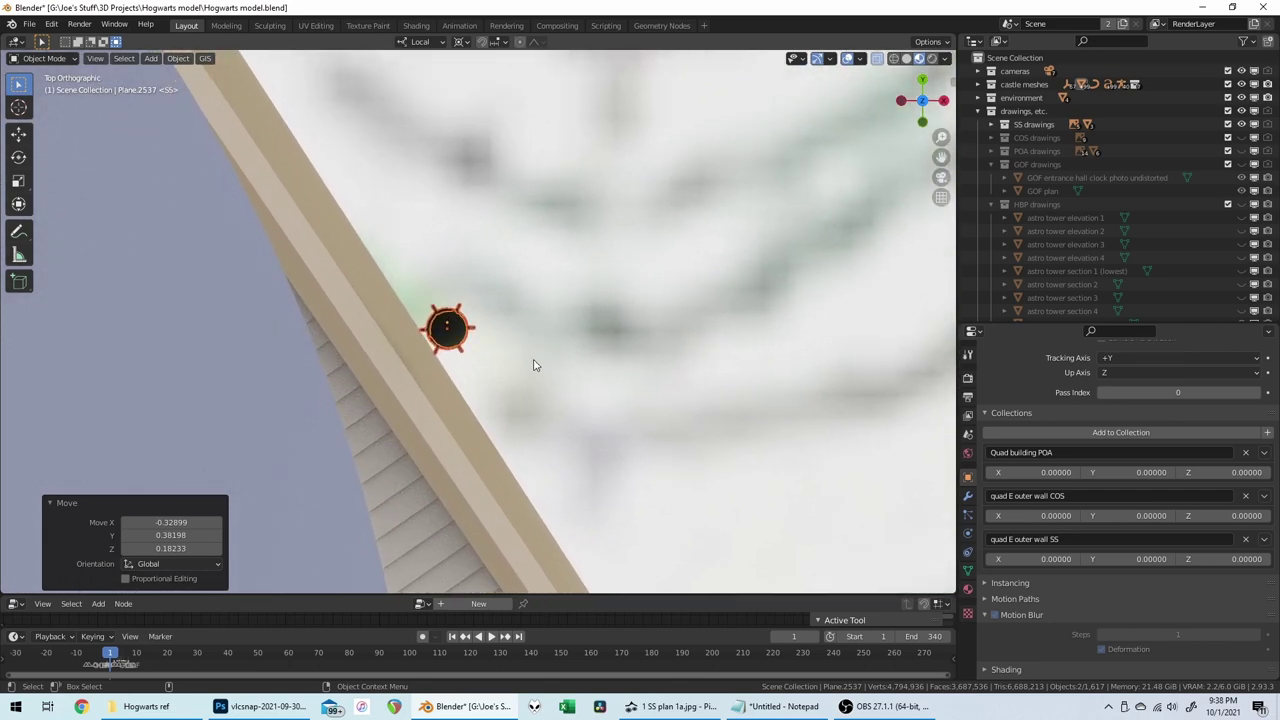
pyautogui.press('g')
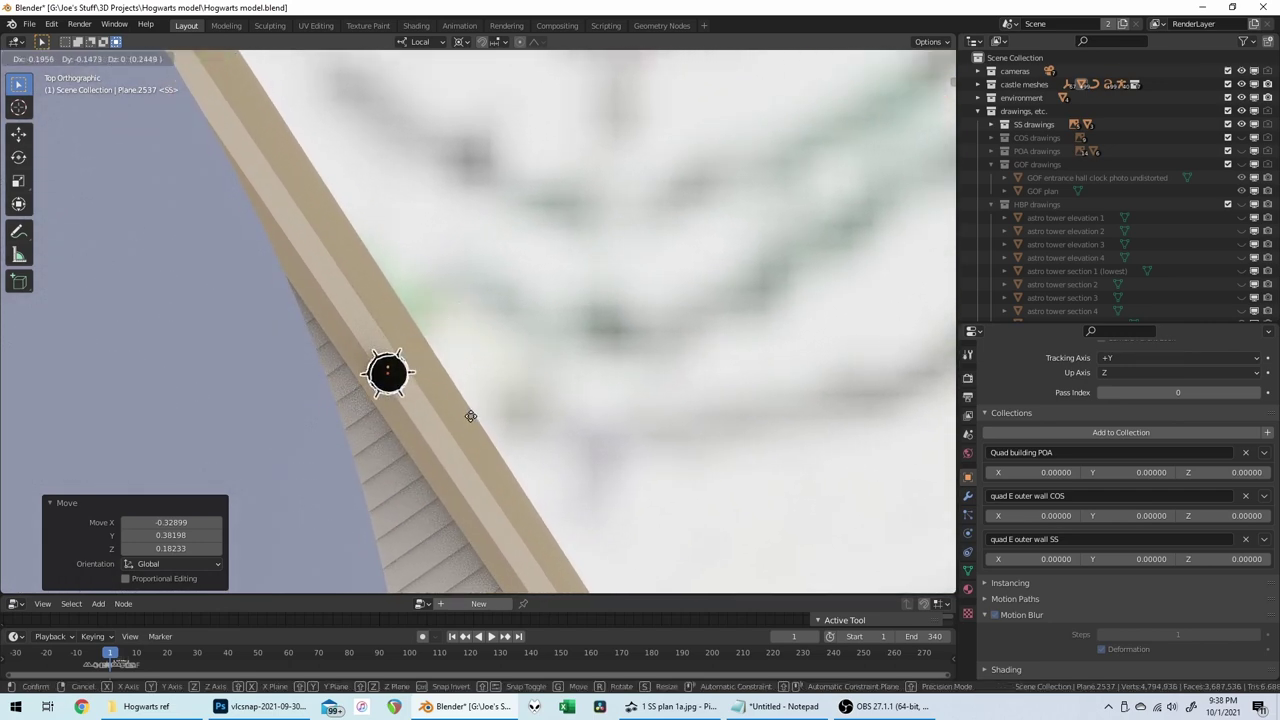
pyautogui.click(470, 418)
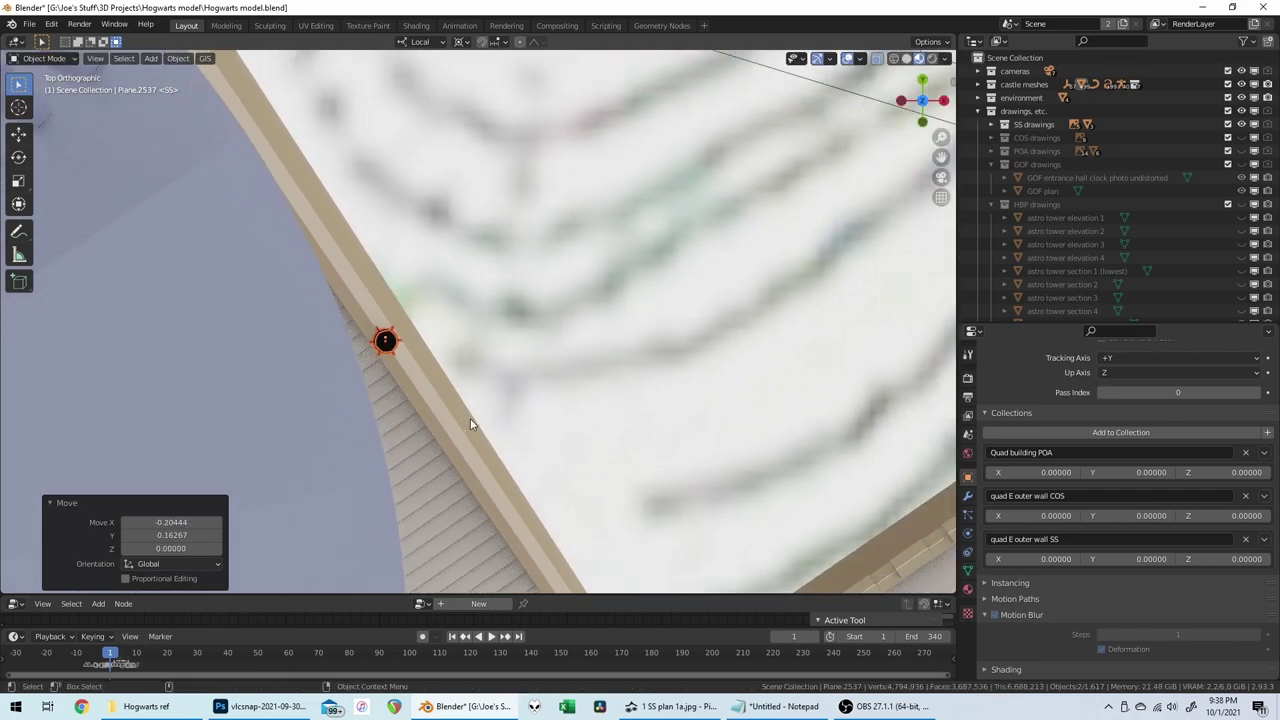
# Step: Place the 3D cursor at the torch's base and rotate the torch and flame 36.2° about global Z
pyautogui.moveTo(471, 424); pyautogui.dragTo(471, 424, button='middle')
pyautogui.moveTo(438, 221); pyautogui.dragTo(532, 419, button='middle')
pyautogui.scroll(10, 533, 440)
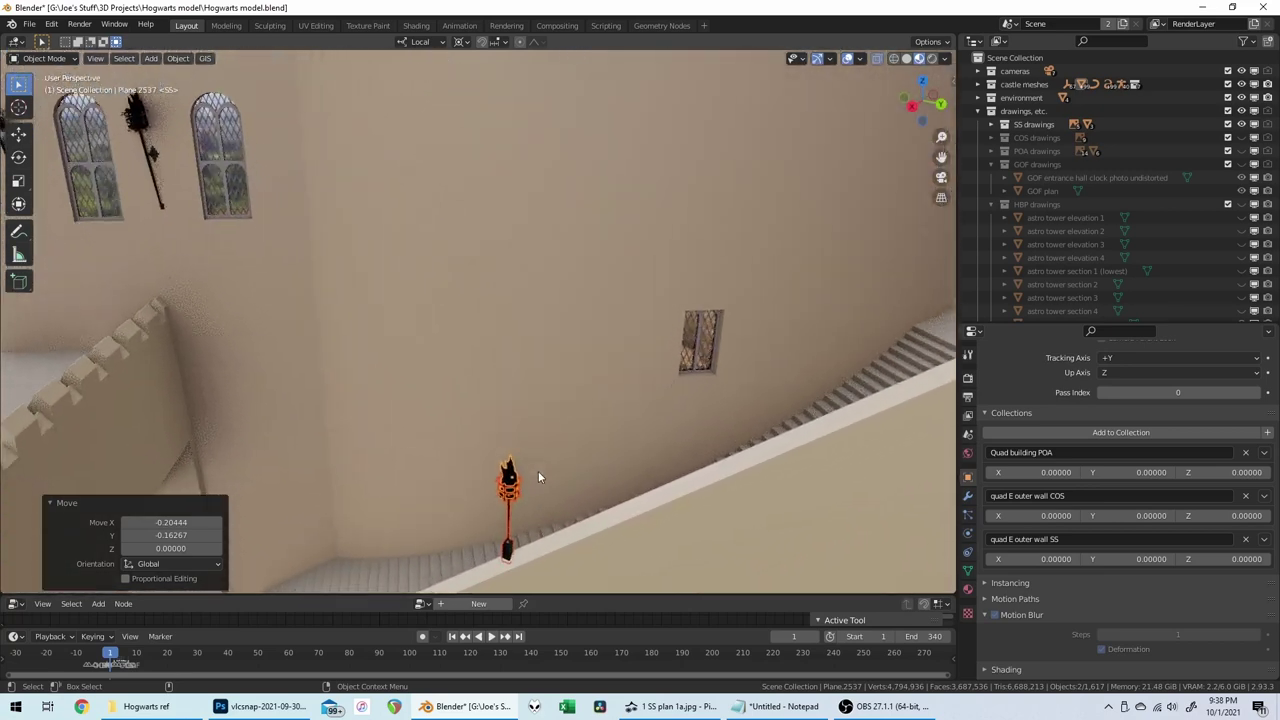
pyautogui.scroll(1, 536, 467)
pyautogui.keyDown('shift'); pyautogui.moveTo(536, 467); pyautogui.dragTo(535, 513, button='middle'); pyautogui.keyUp('shift')
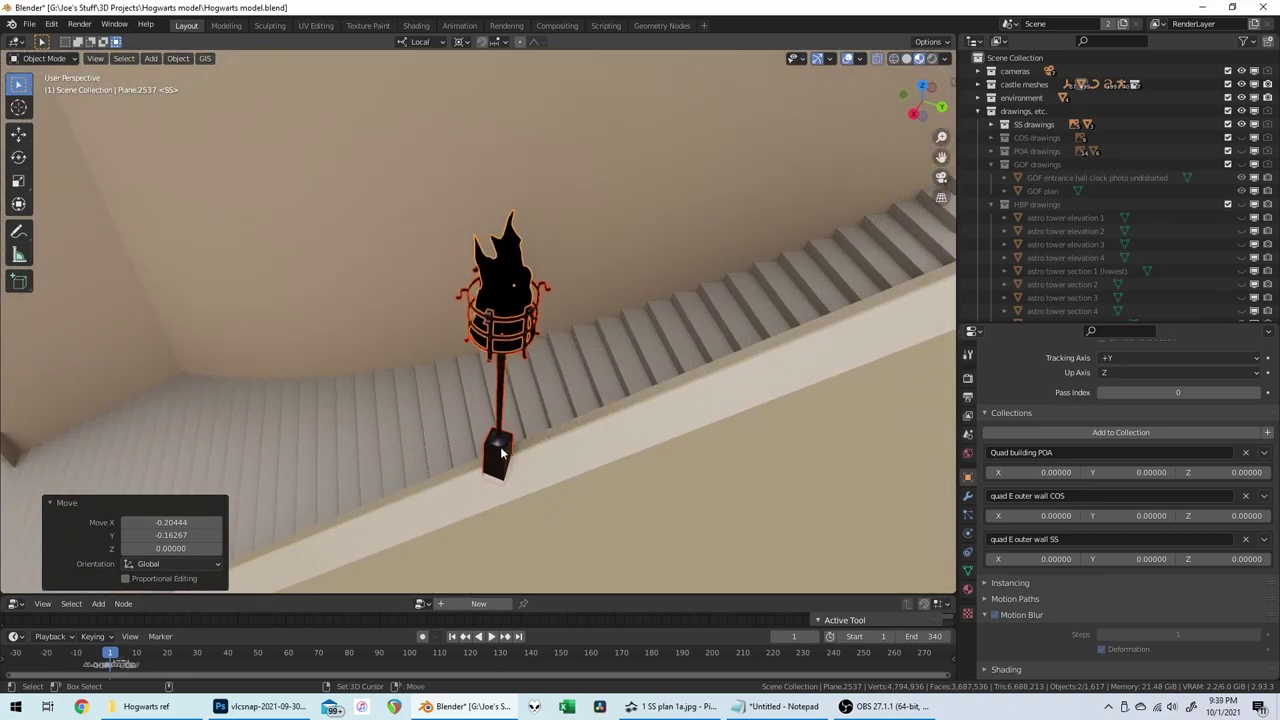
pyautogui.keyDown('shift'); pyautogui.rightClick(501, 447); pyautogui.keyUp('shift')
pyautogui.press('r')
pyautogui.press('z')
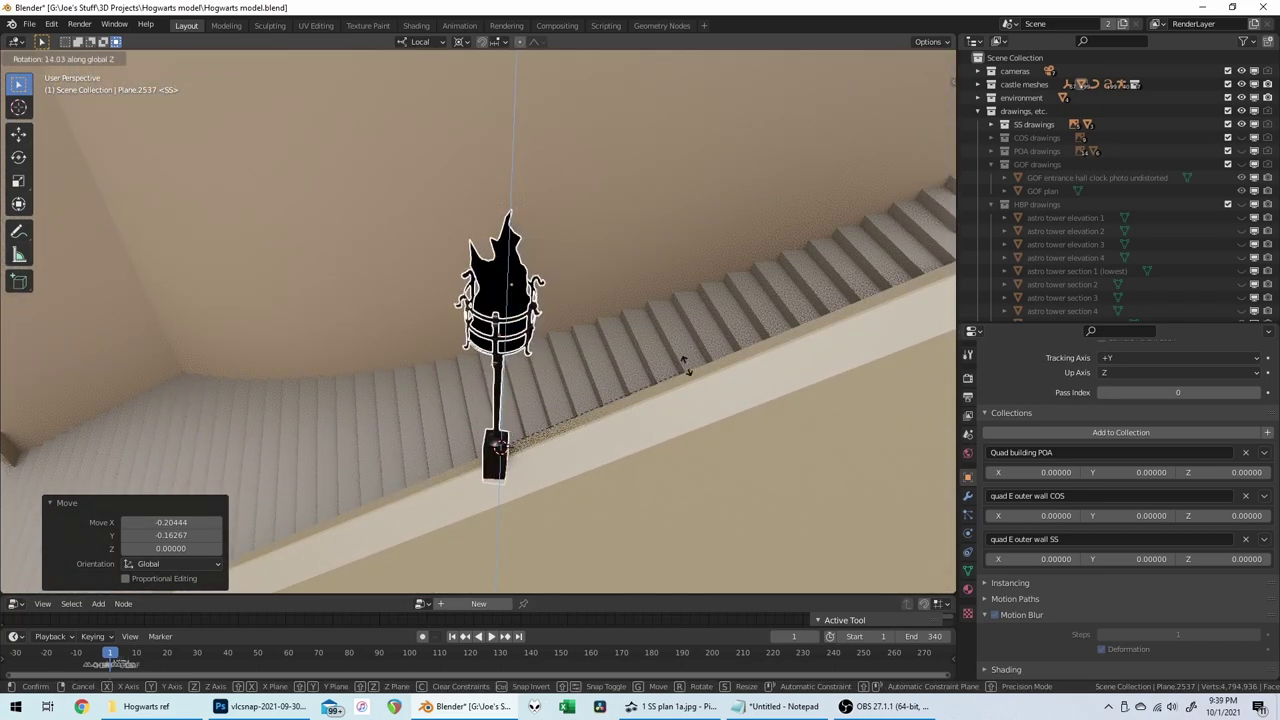
pyautogui.click(733, 215)
# Step: Fine-tune the torch and flame in top view with rotations of -2.41° and 5.13° and a shift of about -0.005 X, -0.002 Y
pyautogui.press('KP_7')
pyautogui.scroll(4, 733, 215)
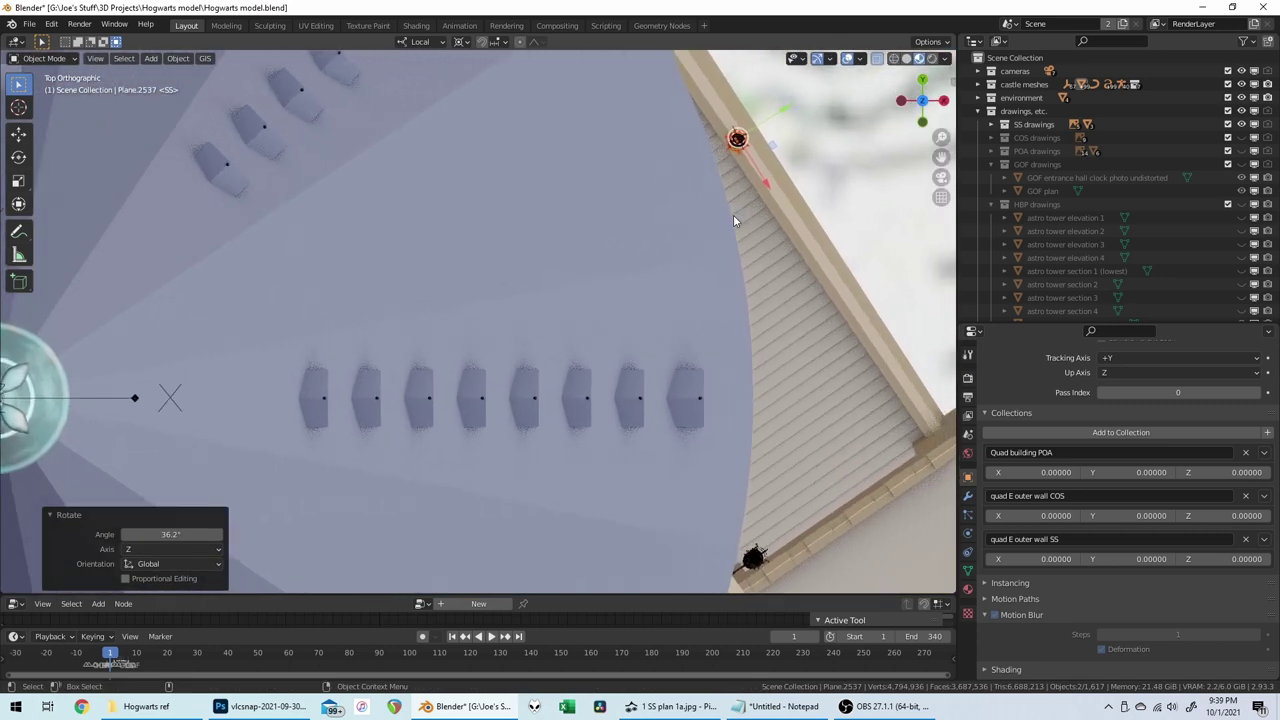
pyautogui.press('KP_Decimal')
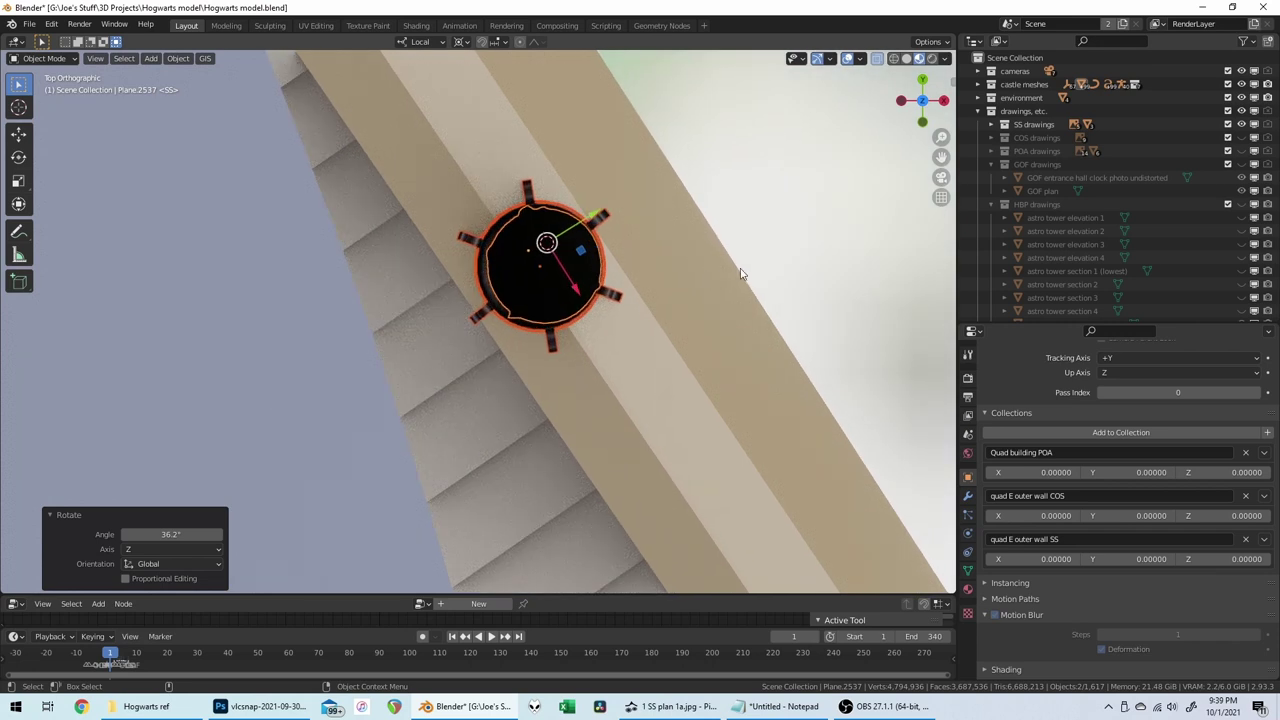
pyautogui.press('r')
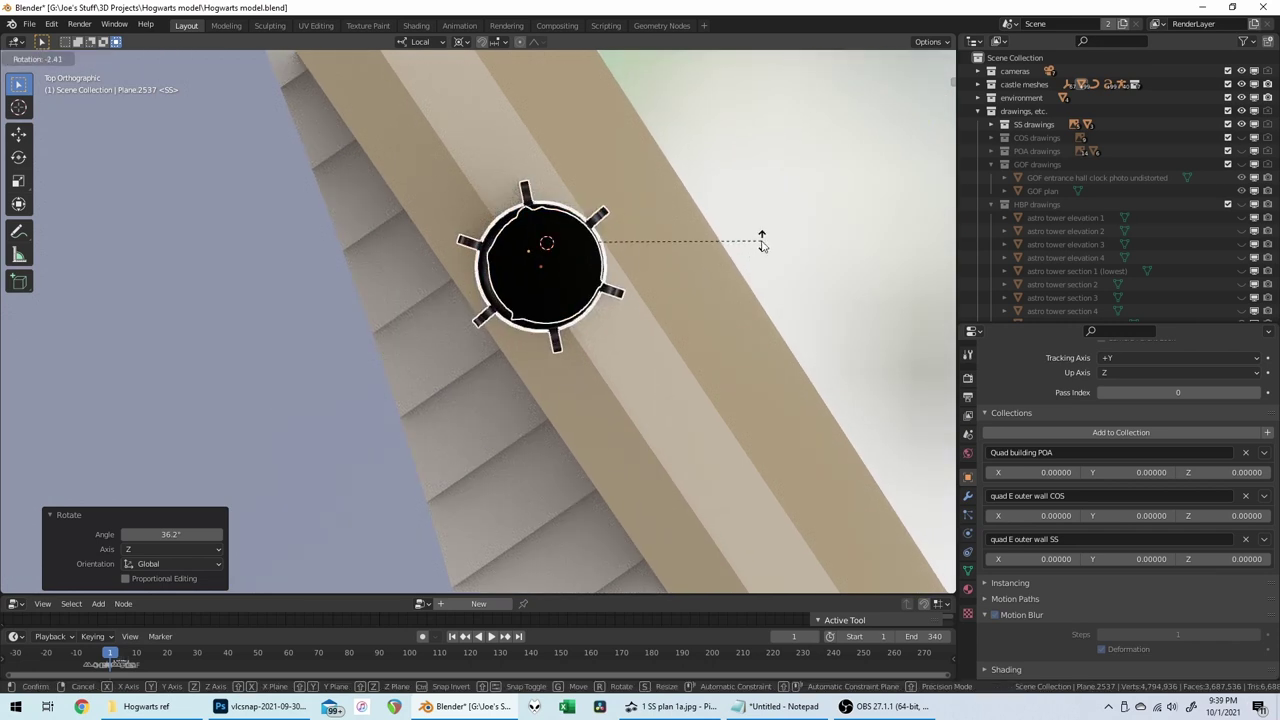
pyautogui.click(762, 243)
pyautogui.press('g')
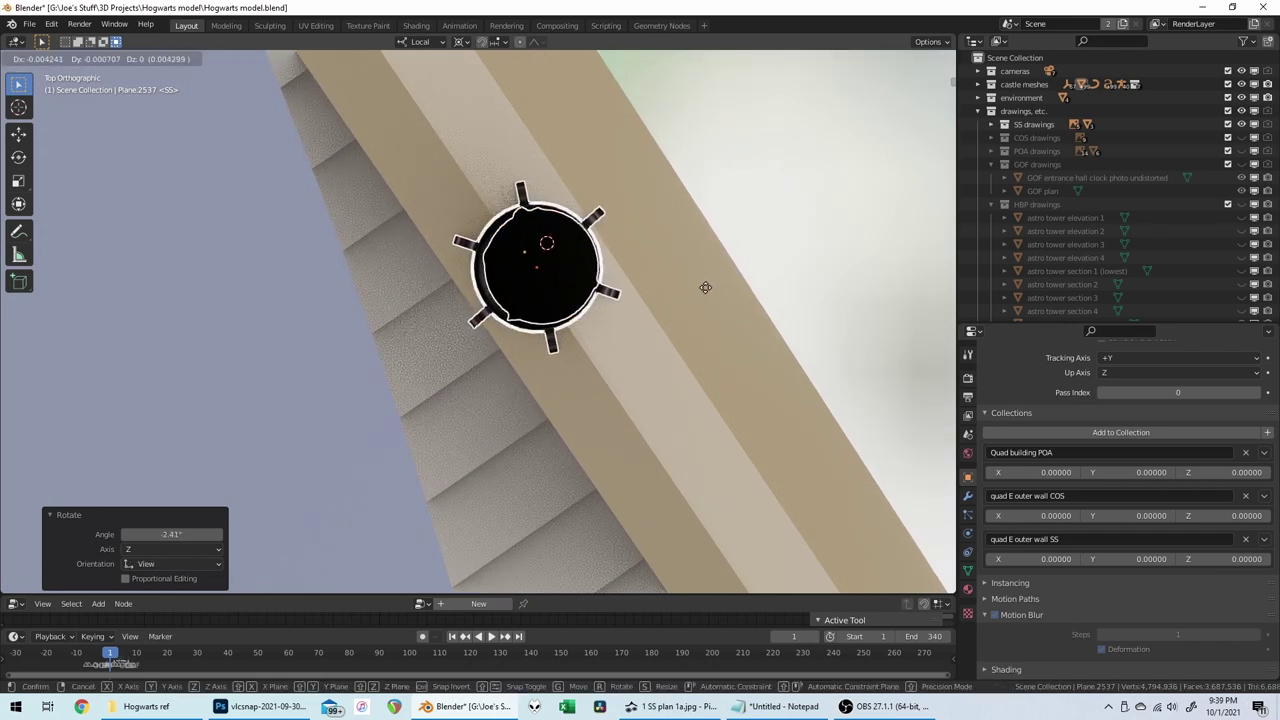
pyautogui.click(515, 230)
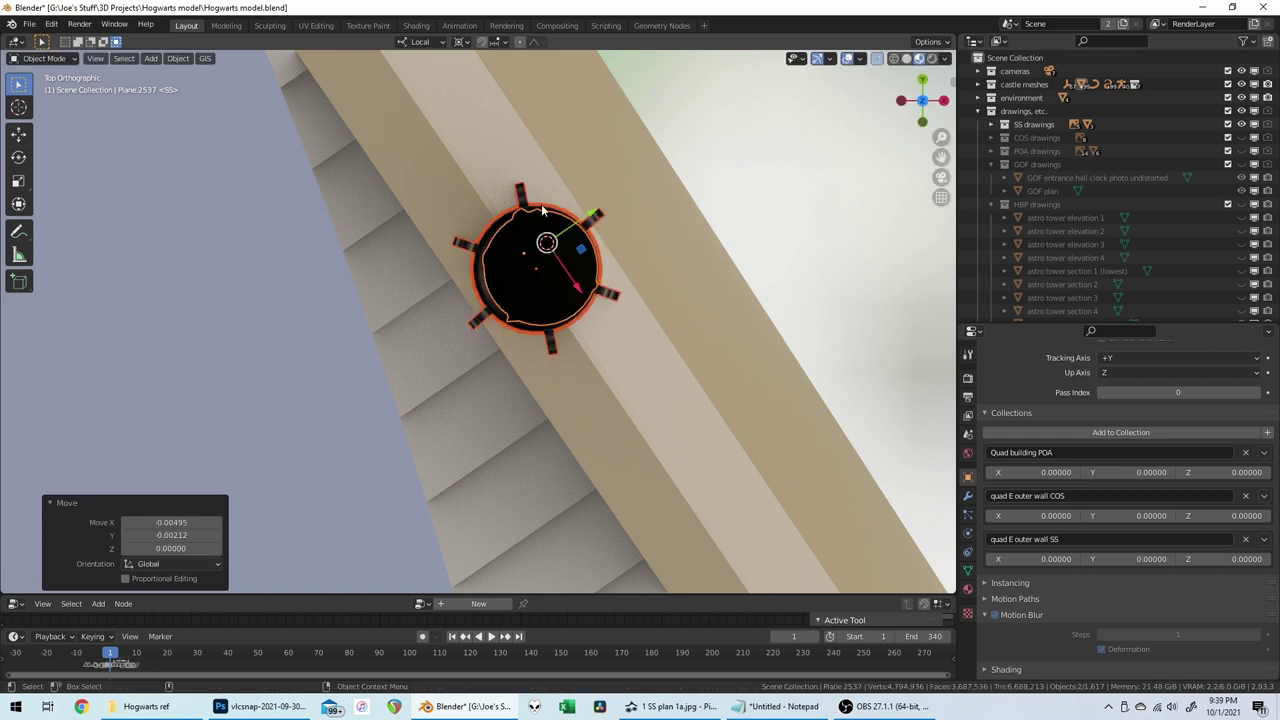
pyautogui.press('r')
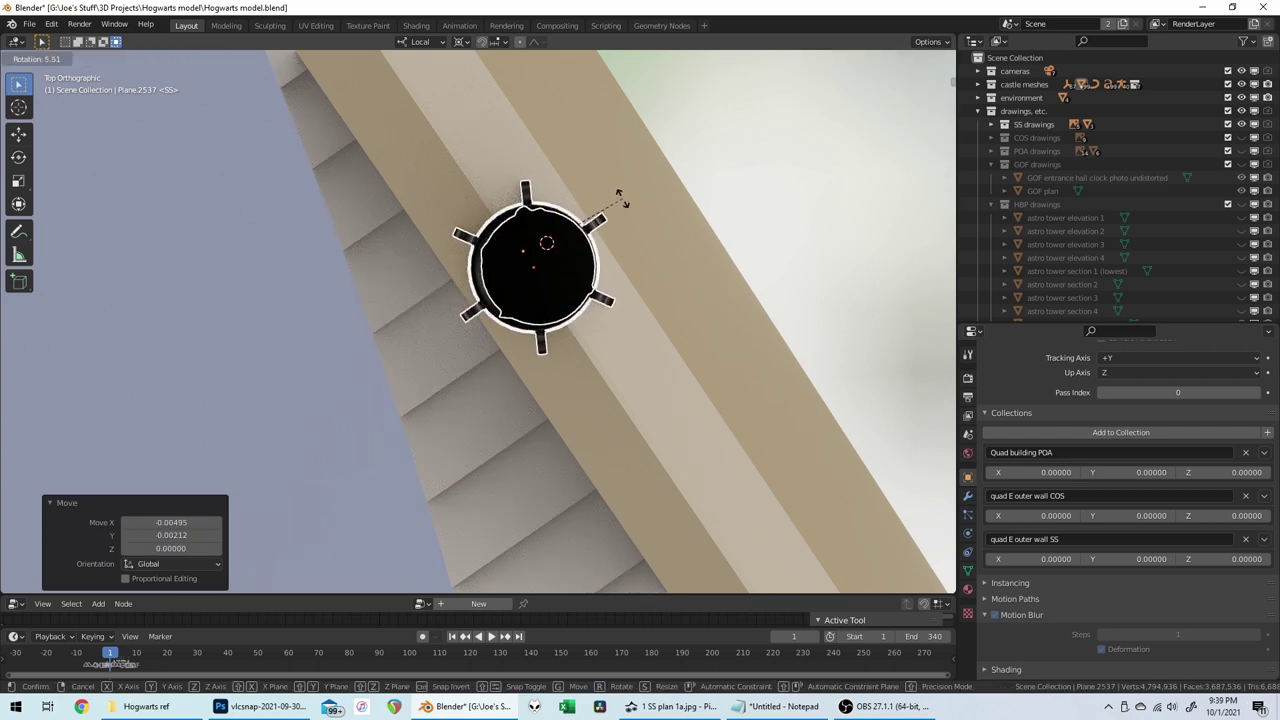
pyautogui.click(540, 255)
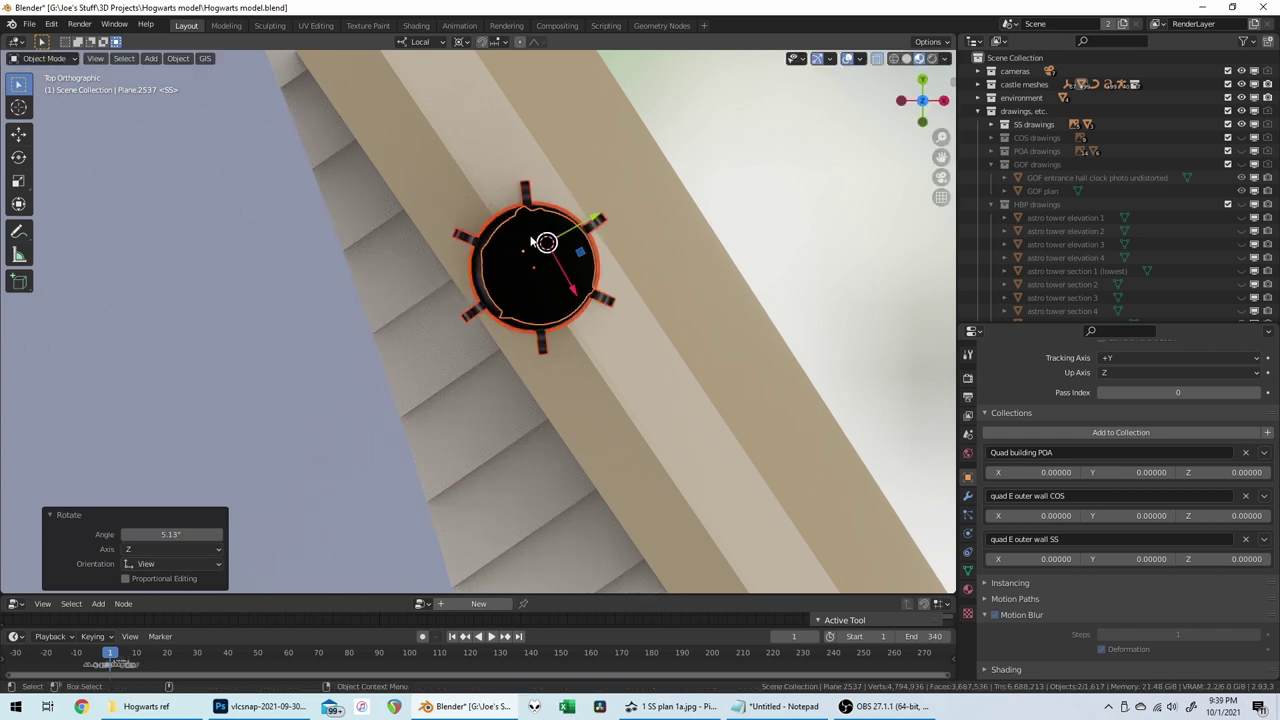
# Step: Nudge the torch and flame horizontally about -0.00176 in X and -0.00089 in Y, keeping their height locked
pyautogui.moveTo(568, 248); pyautogui.dragTo(573, 248, button='middle')
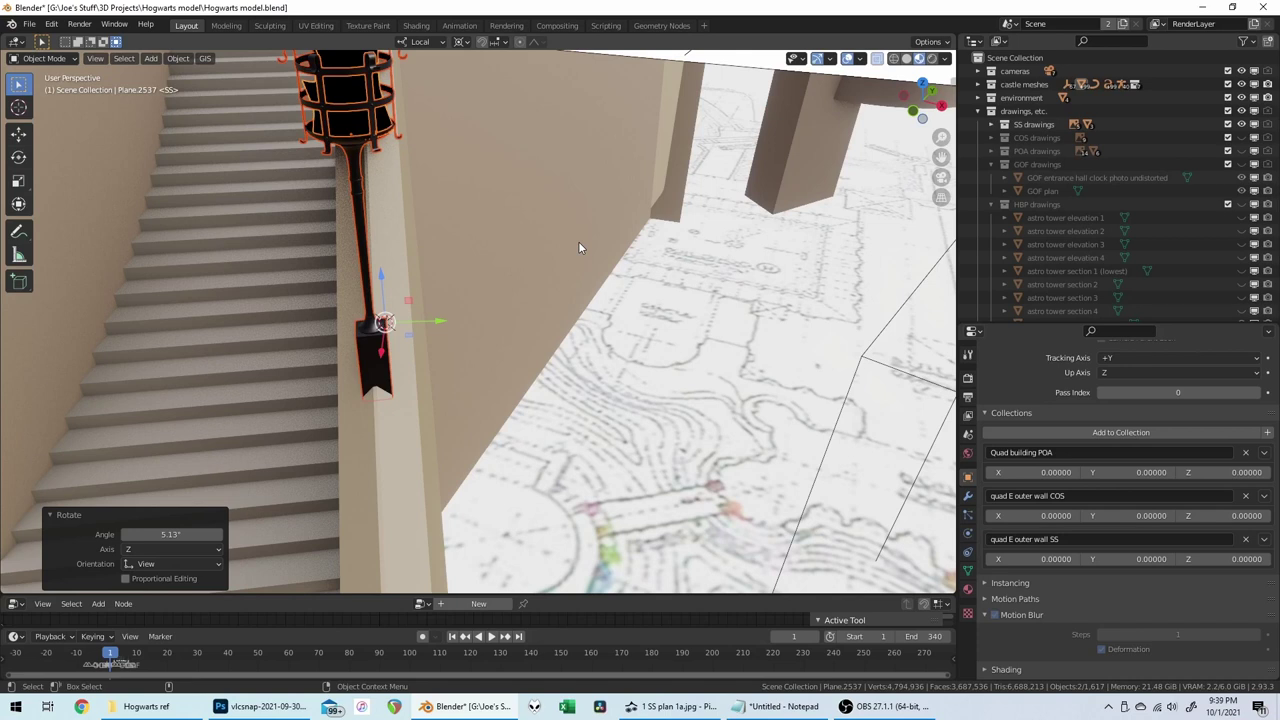
pyautogui.press('g')
pyautogui.press('y')
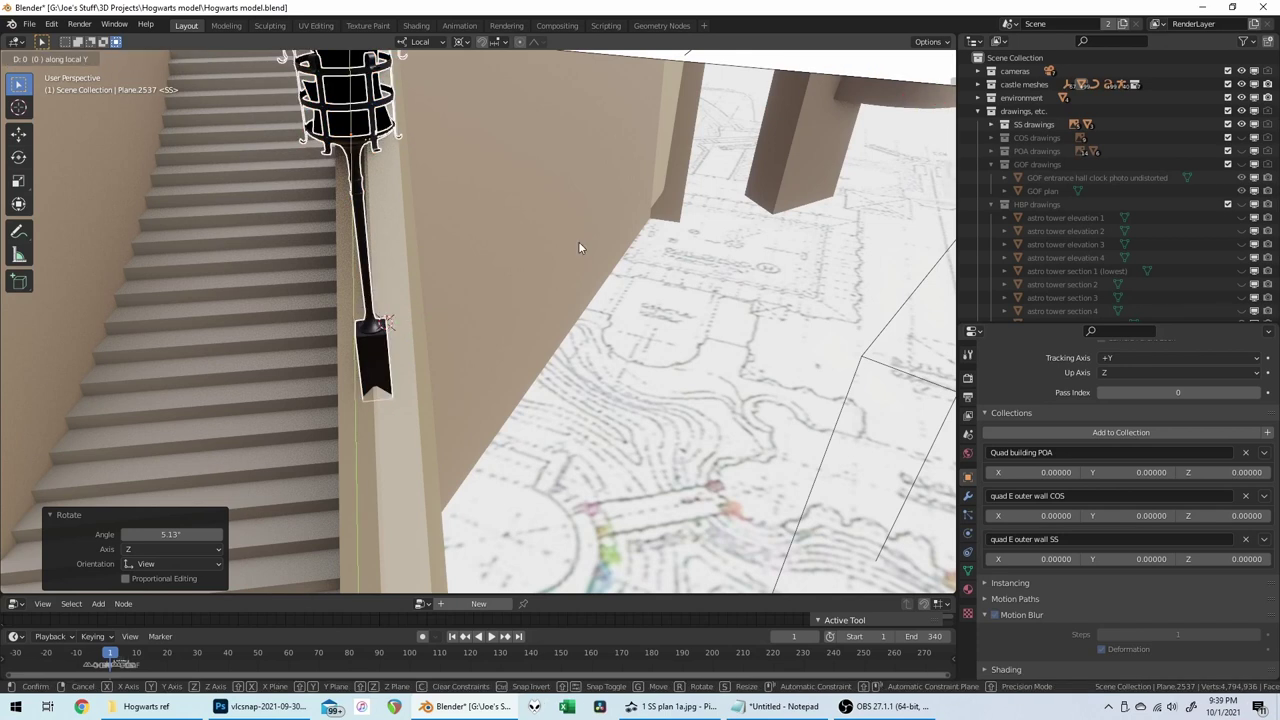
pyautogui.rightClick(578, 242)
pyautogui.press('g')
pyautogui.hotkey('shift', 'z')
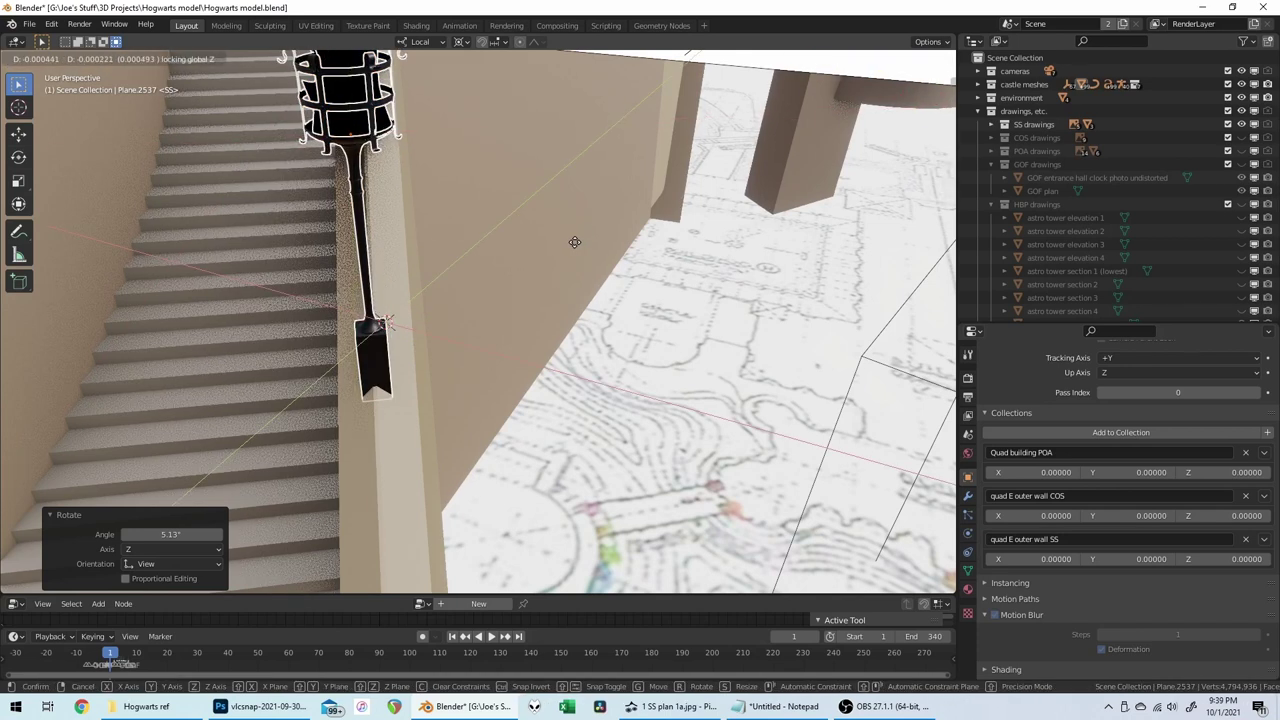
pyautogui.click(568, 245)
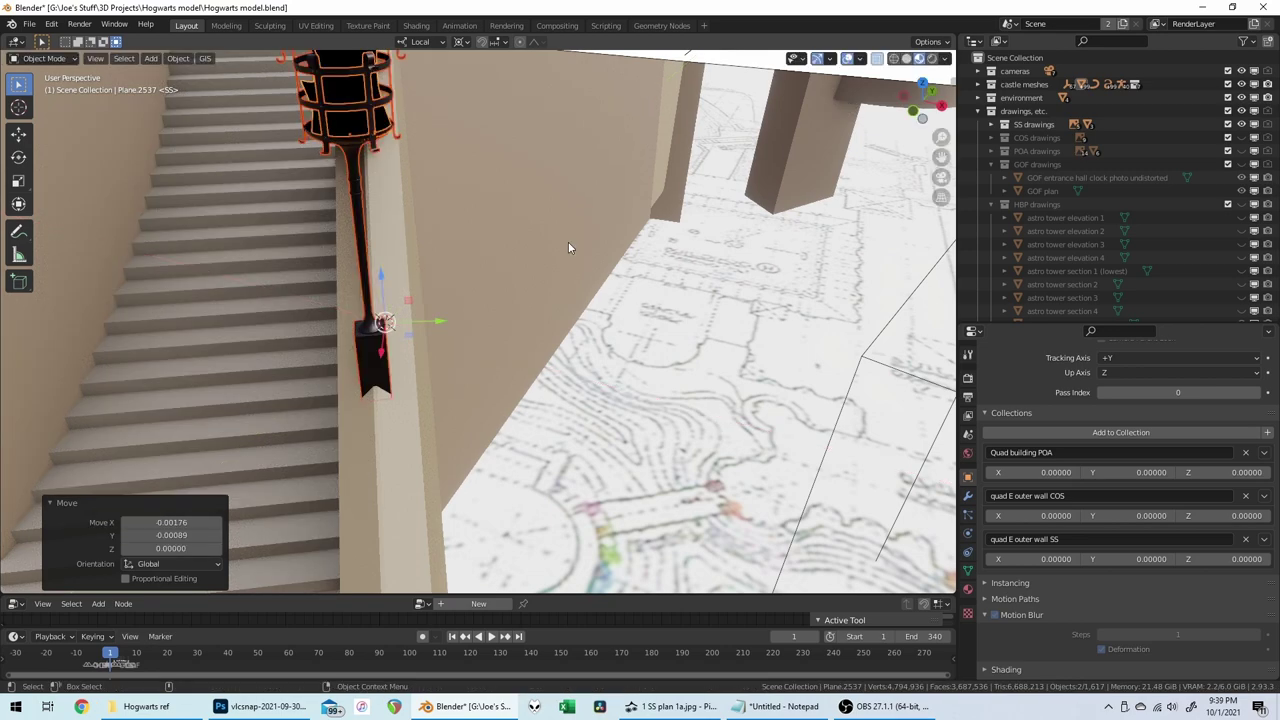
# Step: Sink the torch and flame about 0.076 down along global Z so the base sits into the wall
pyautogui.moveTo(568, 242); pyautogui.dragTo(563, 250, button='middle')
pyautogui.press('g')
pyautogui.press('z')
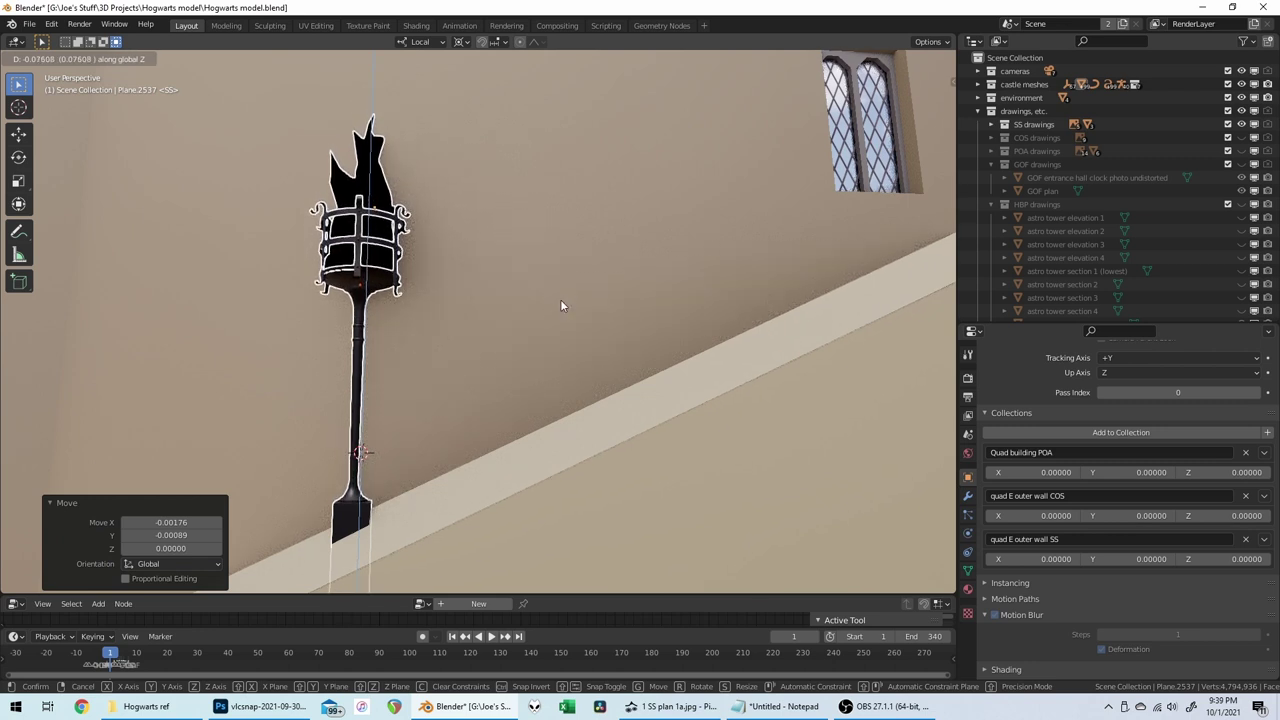
pyautogui.click(560, 300)
# Step: Select only the flame and scale it to about 0.490 along its local Z
pyautogui.moveTo(560, 300); pyautogui.dragTo(416, 286, button='middle')
pyautogui.scroll(-3, 557, 298)
pyautogui.scroll(4, 416, 284)
pyautogui.moveTo(414, 206); pyautogui.dragTo(425, 208, button='middle')
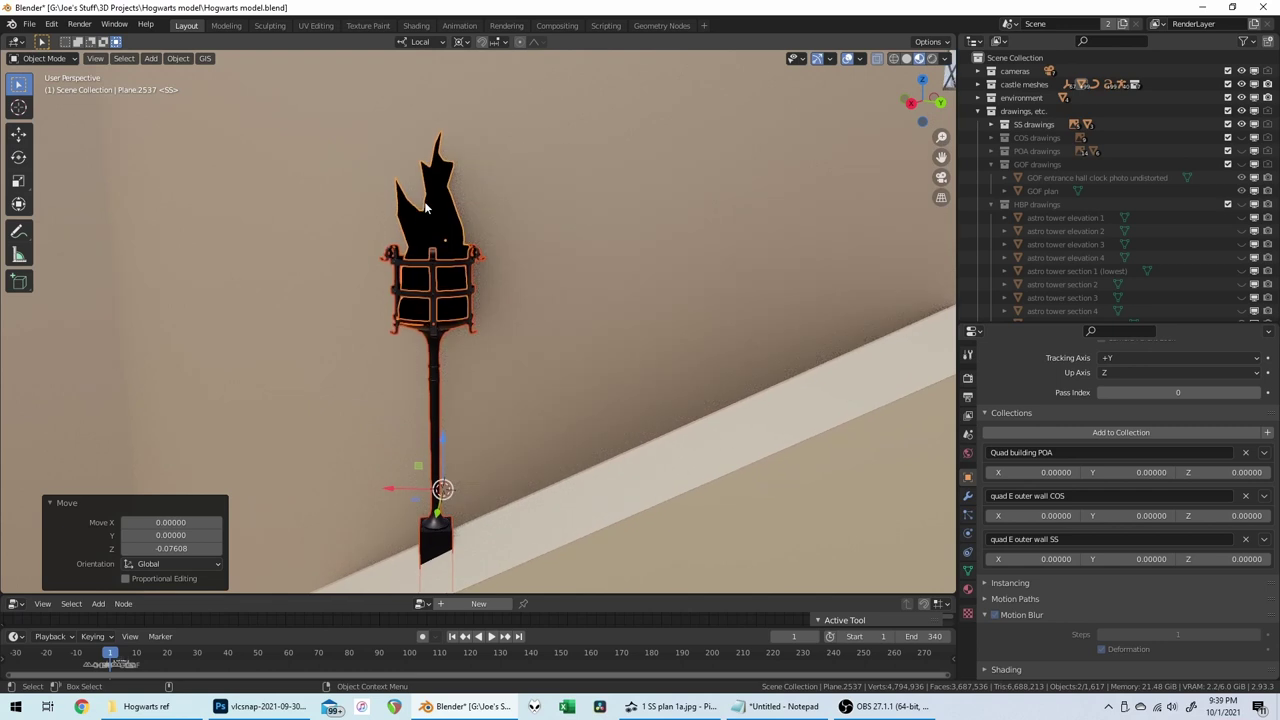
pyautogui.click(443, 209)
pyautogui.click(453, 238)
pyautogui.press('s')
pyautogui.press('z')
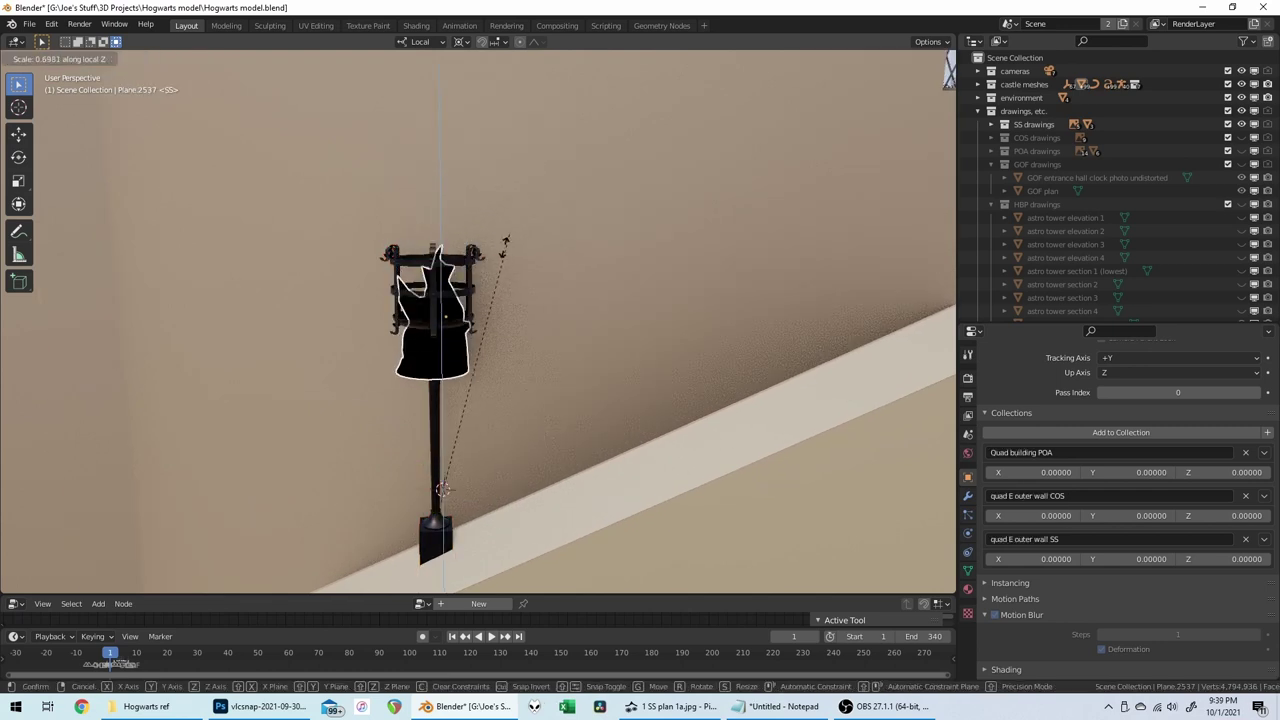
pyautogui.click(491, 310)
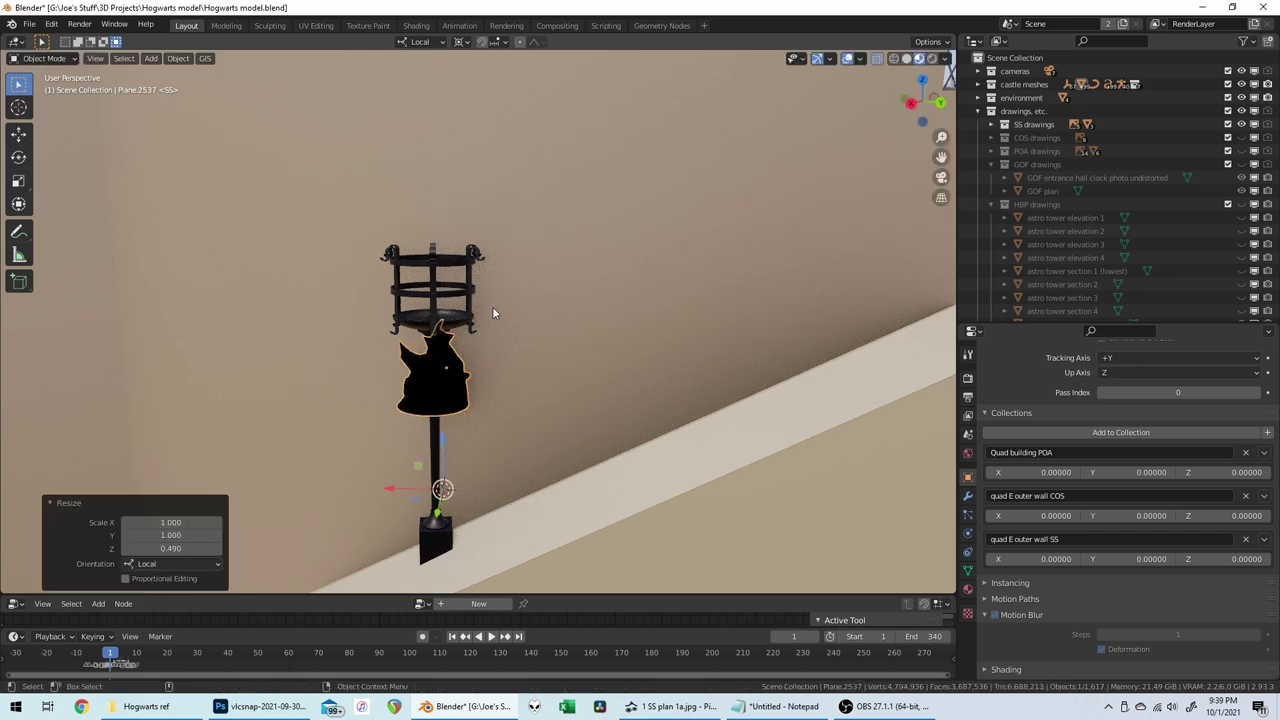
# Step: Raise the flame about 0.150 along its local Z into the torch basket and clear the selection
pyautogui.press('g')
pyautogui.press('z')
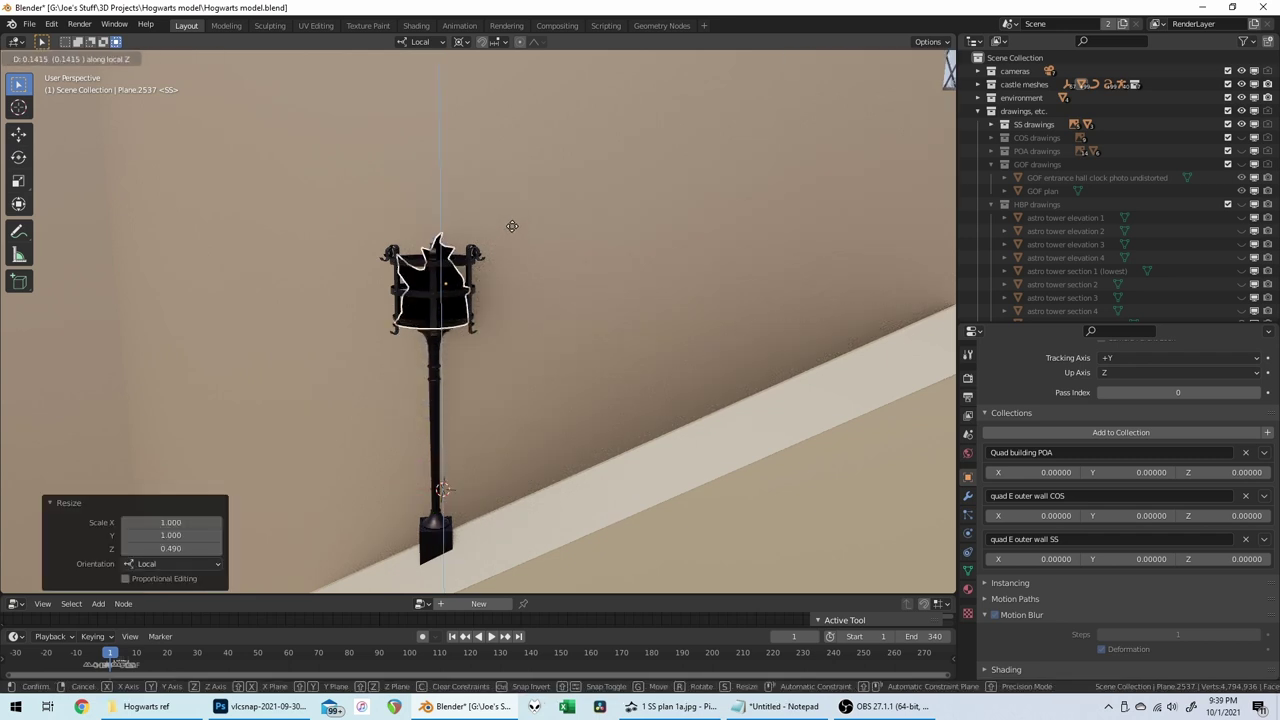
pyautogui.click(514, 243)
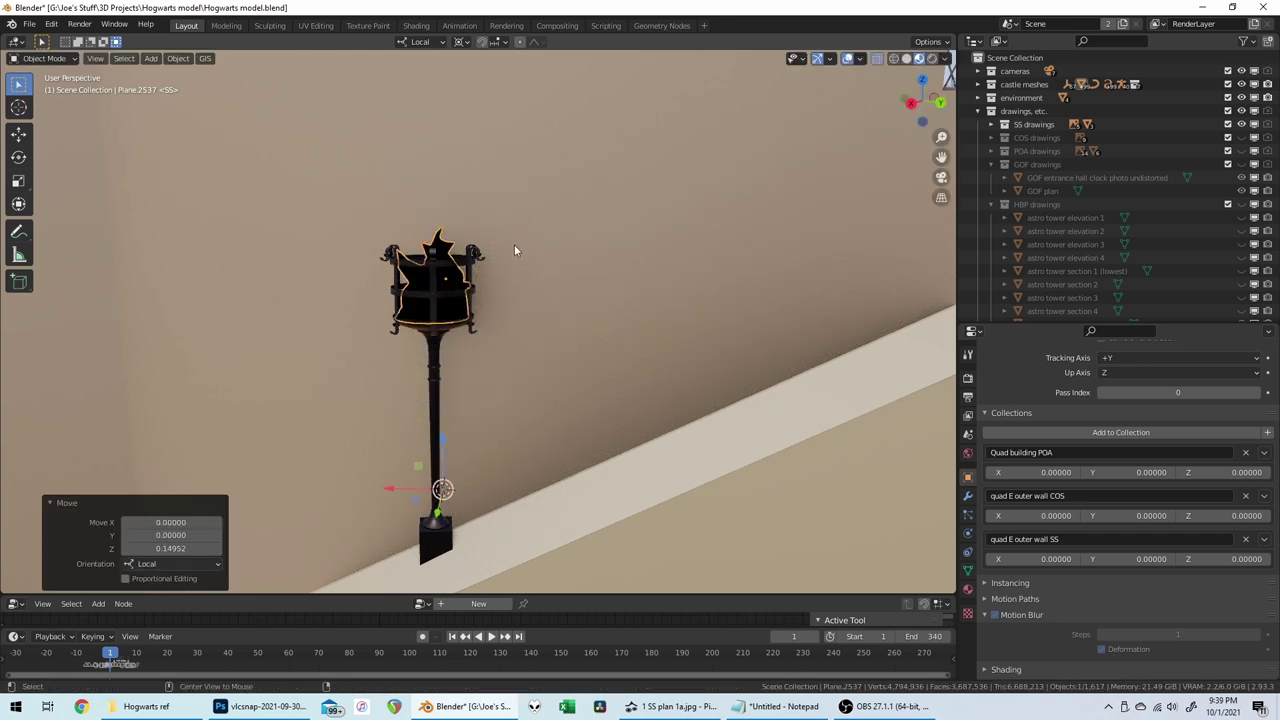
pyautogui.hotkey('alt', 'a')
# Step: Review the torches along the stair wall, then select the turris magnus tower and examine its collections and extent
pyautogui.scroll(-1, 523, 260)
pyautogui.scroll(-8, 523, 260)
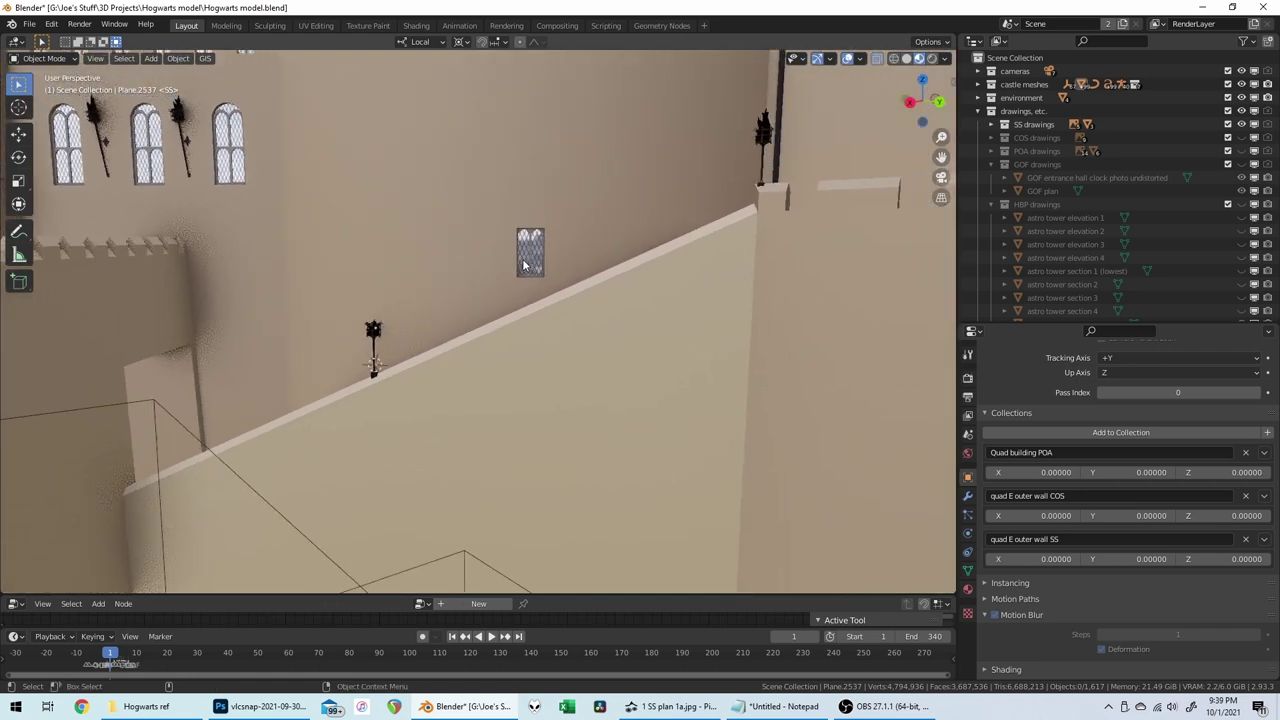
pyautogui.moveTo(361, 375); pyautogui.dragTo(480, 410, button='middle')
pyautogui.scroll(-2, 379, 369)
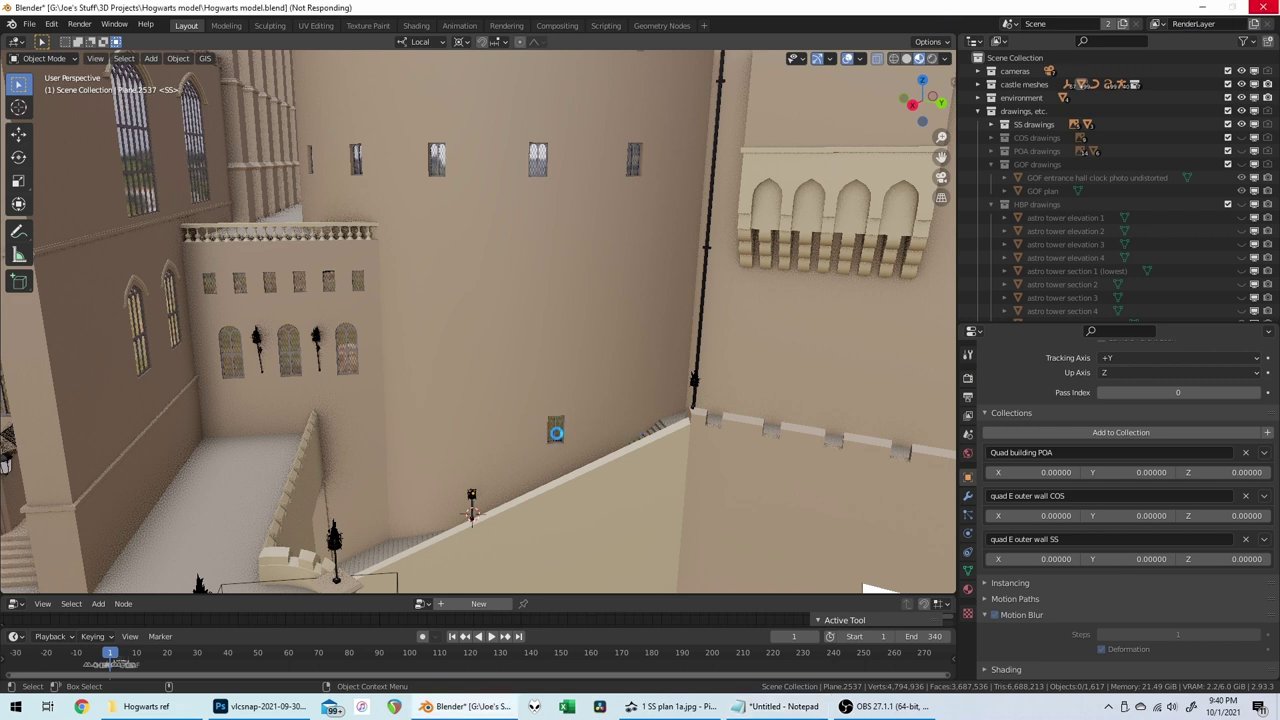
pyautogui.moveTo(576, 361)
pyautogui.mouseDown(button='middle')
pyautogui.moveTo(598, 395)
pyautogui.moveTo(586, 352)
pyautogui.moveTo(566, 341)
pyautogui.mouseUp(button='middle')
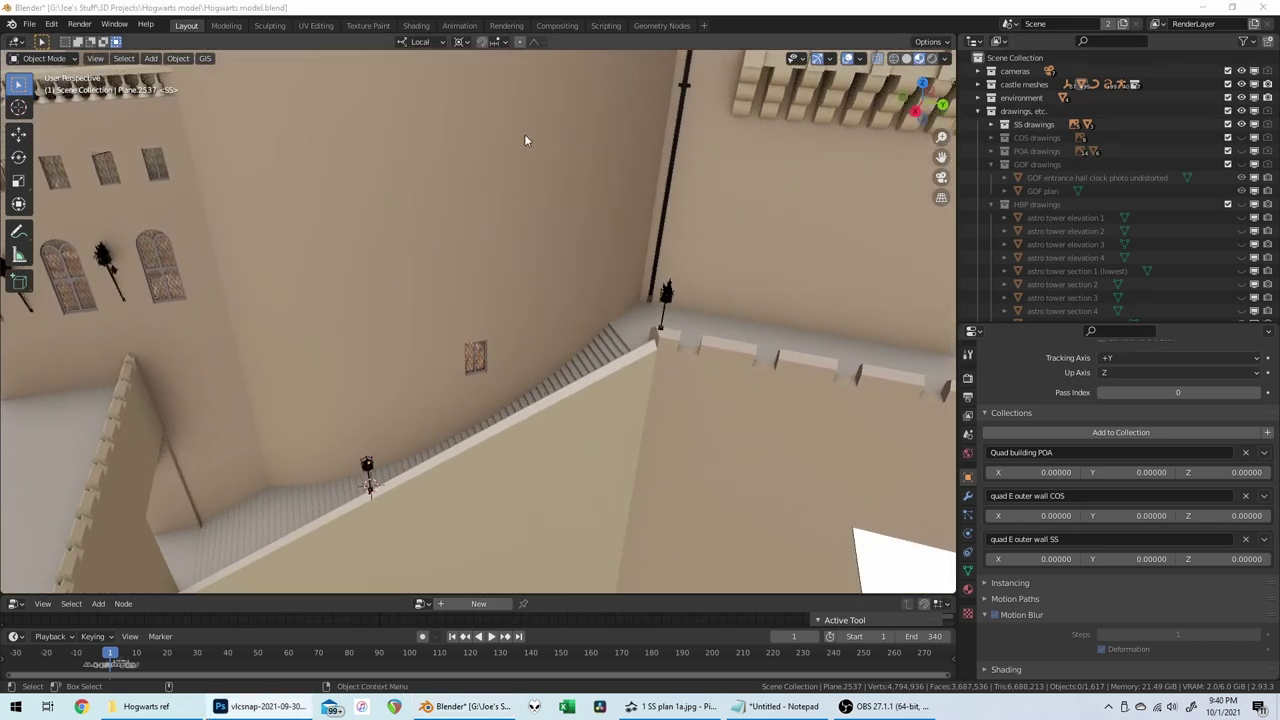
pyautogui.click(494, 7)
pyautogui.moveTo(514, 327); pyautogui.dragTo(515, 338, button='middle')
pyautogui.click(515, 333)
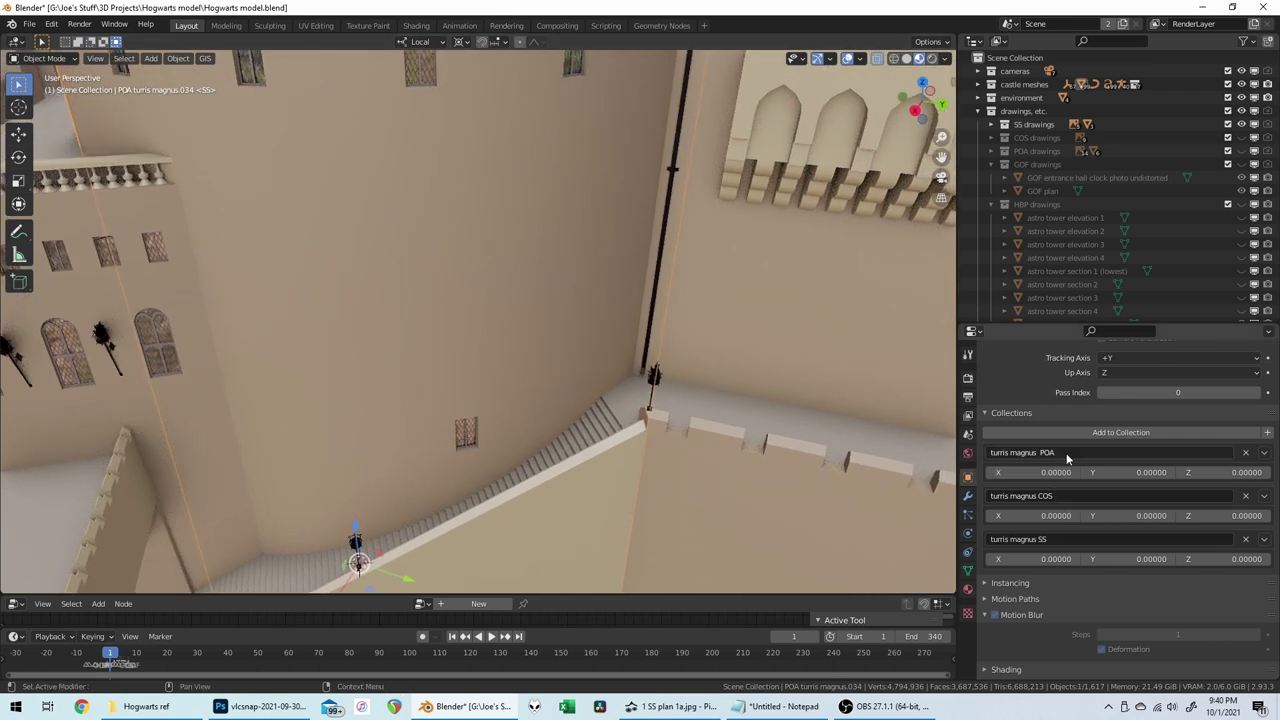
pyautogui.press('KP_Decimal')
pyautogui.scroll(10, 478, 318)
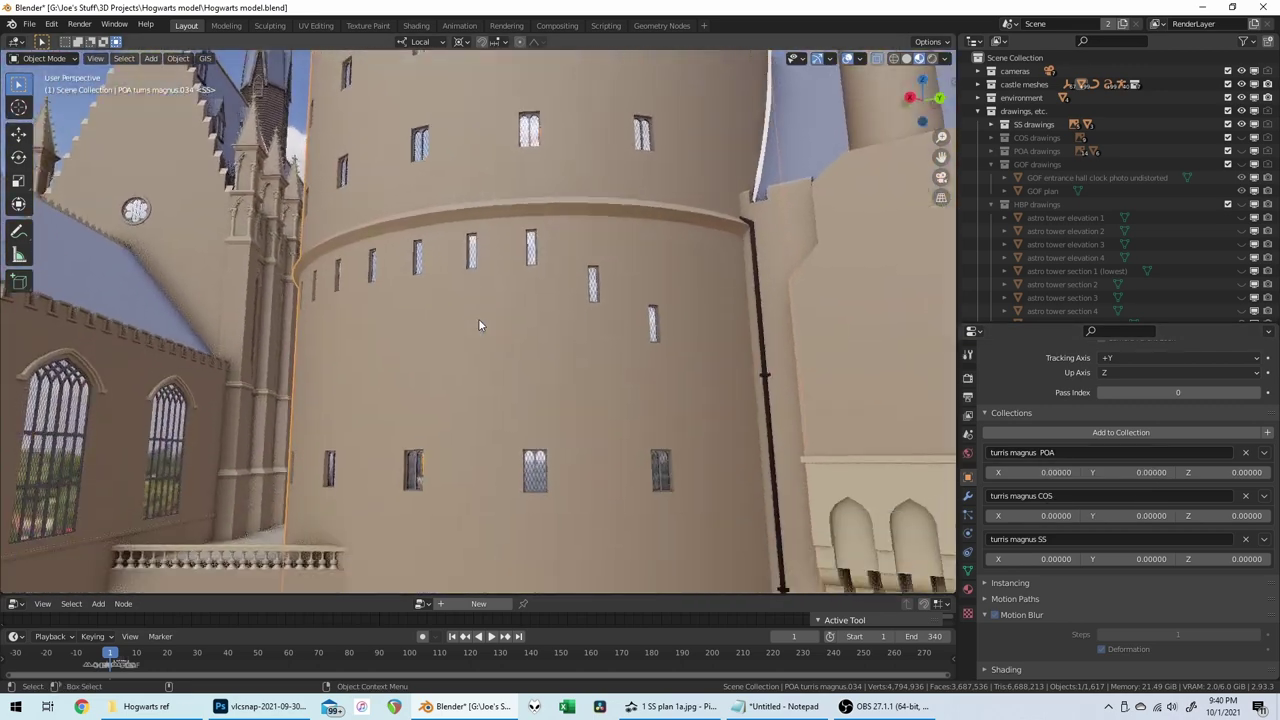
pyautogui.keyDown('shift'); pyautogui.scroll(5, 478, 318); pyautogui.keyUp('shift')
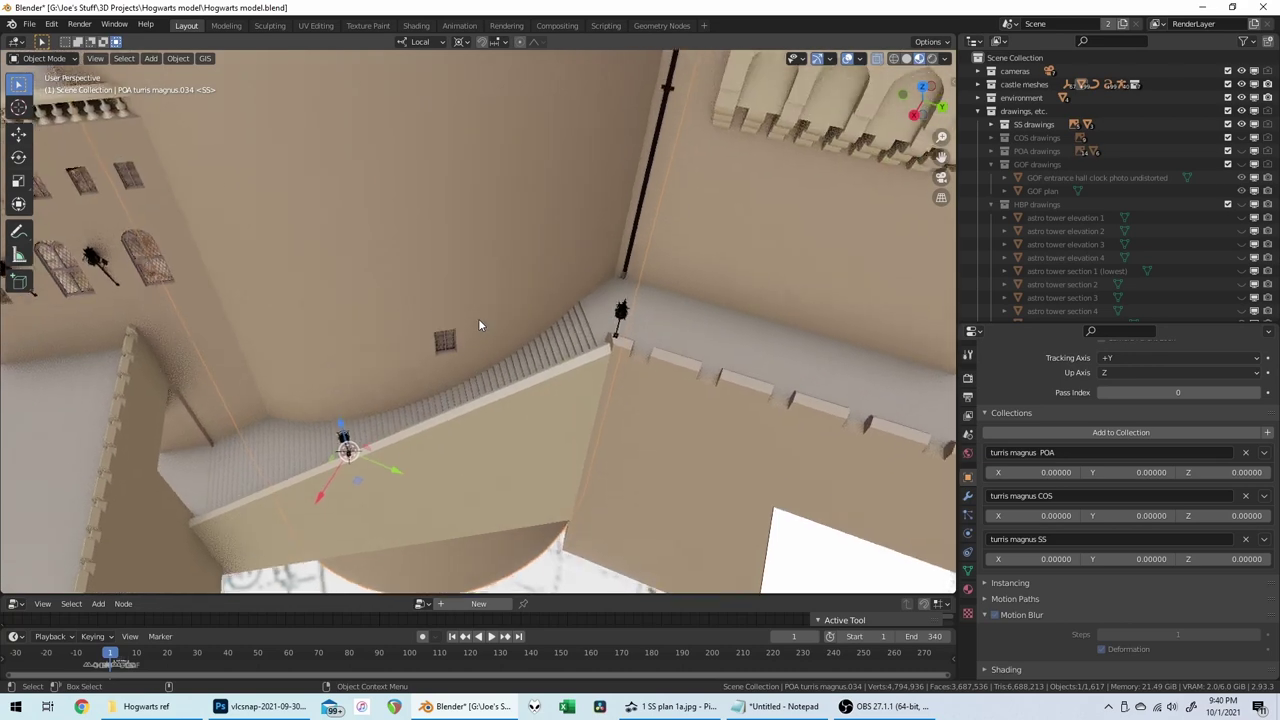
# Step: Show the GOF meshes together with the SS meshes and open the GOF south block to locate its turris magnus collection
pyautogui.moveTo(478, 319); pyautogui.dragTo(490, 323, button='middle')
pyautogui.scroll(-10, 429, 295)
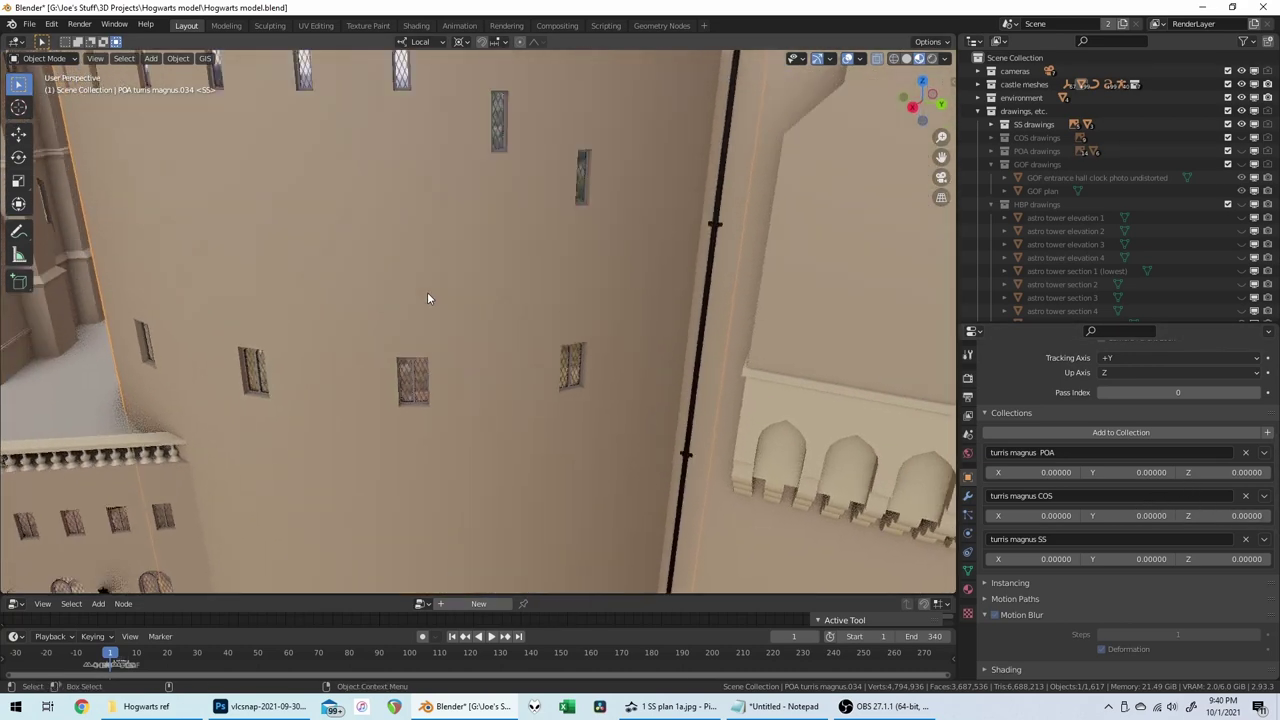
pyautogui.moveTo(430, 293); pyautogui.dragTo(438, 290, button='middle')
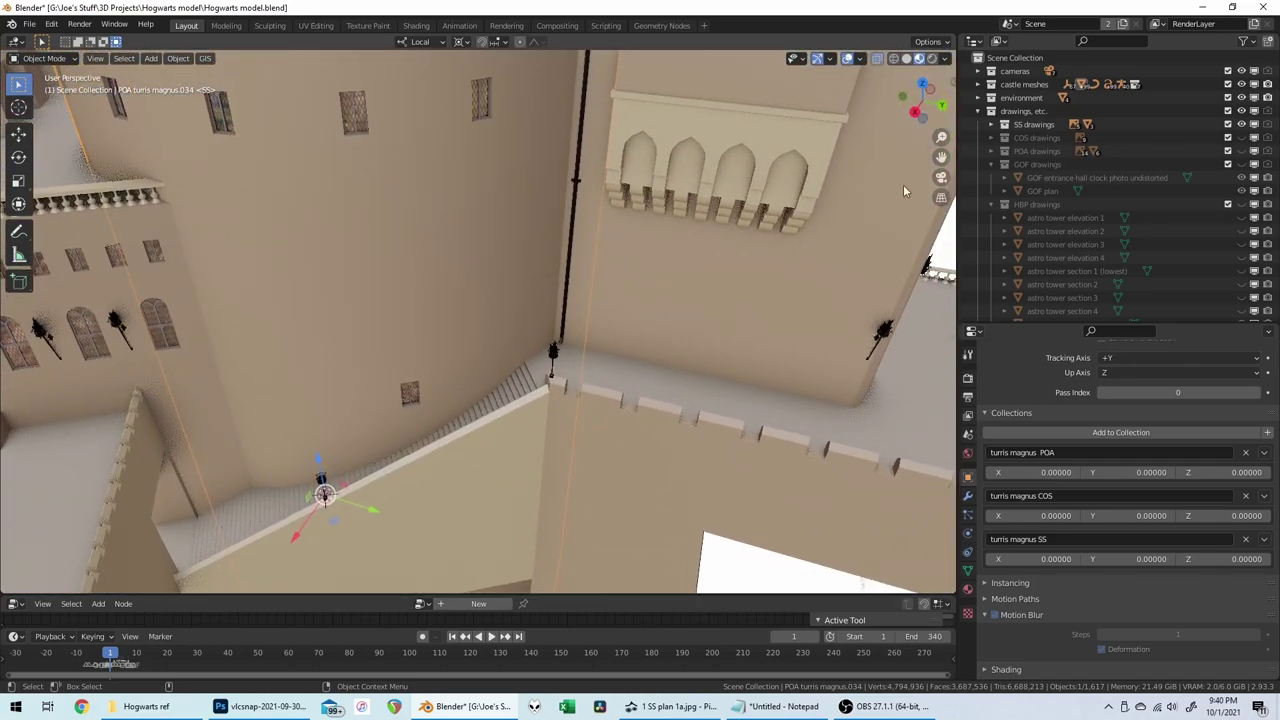
pyautogui.click(978, 85)
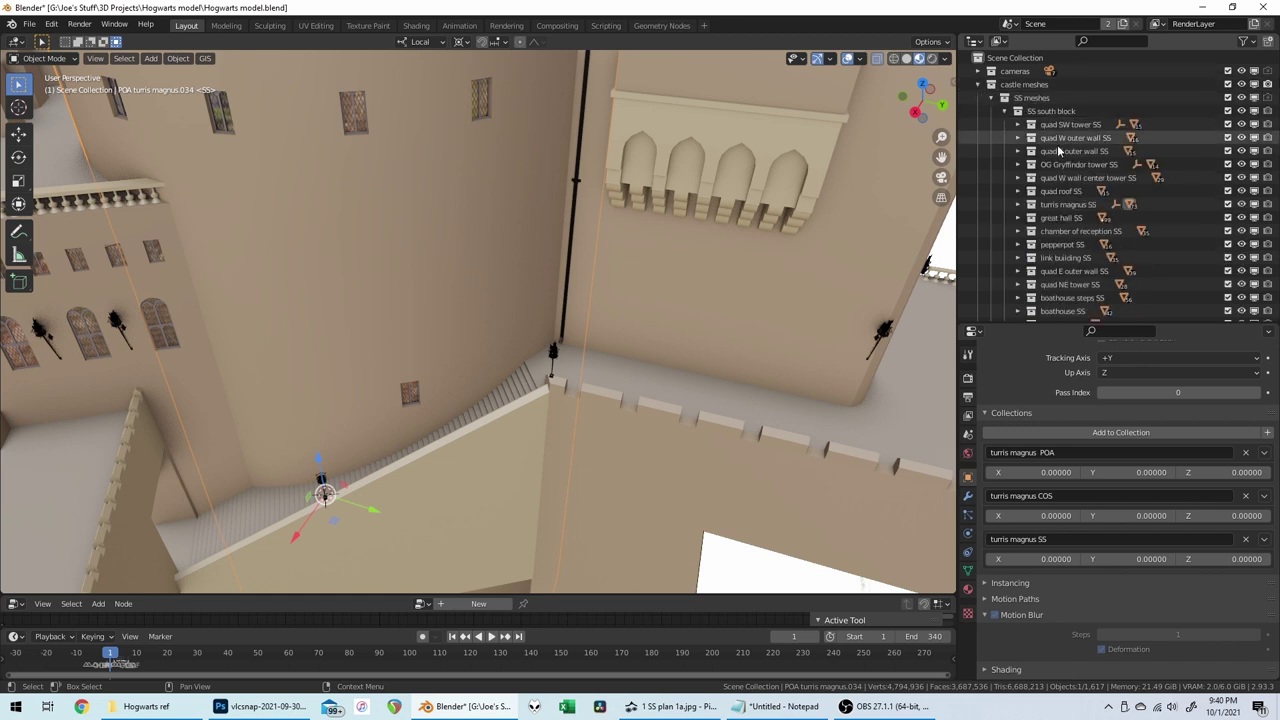
pyautogui.click(994, 98)
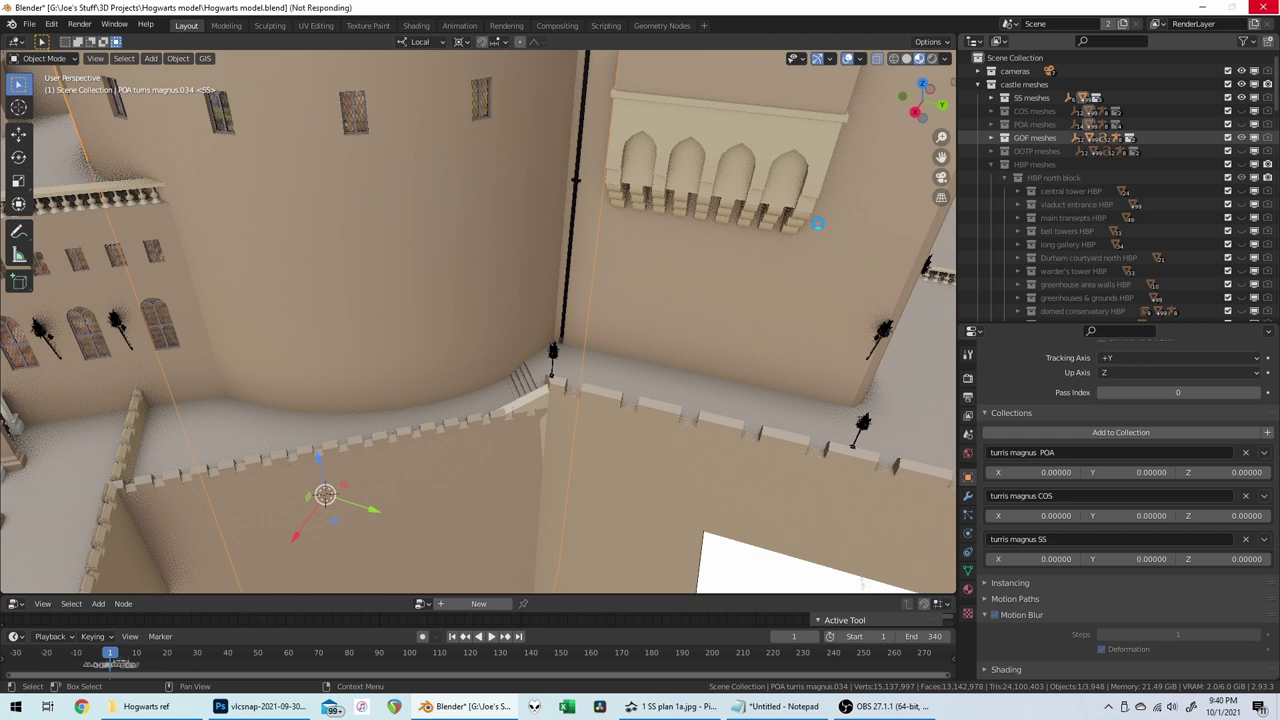
pyautogui.scroll(-3, 818, 223)
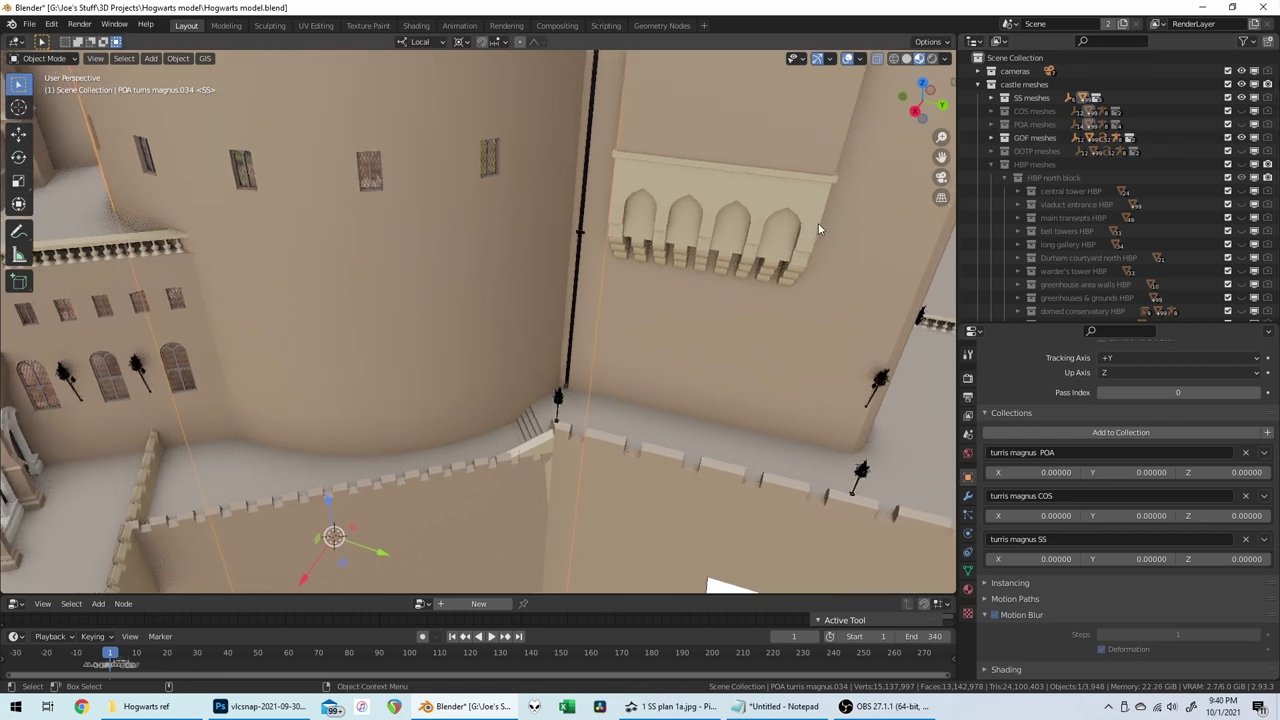
pyautogui.click(991, 137)
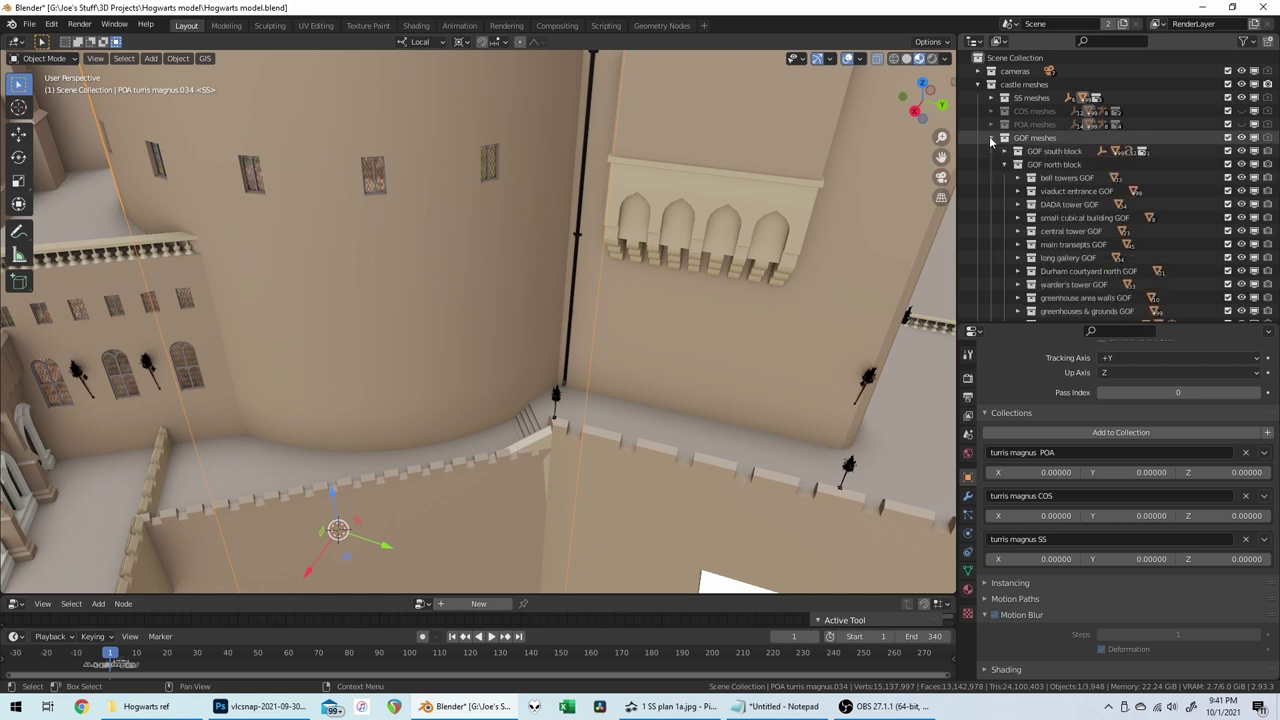
pyautogui.scroll(-2, 1134, 203)
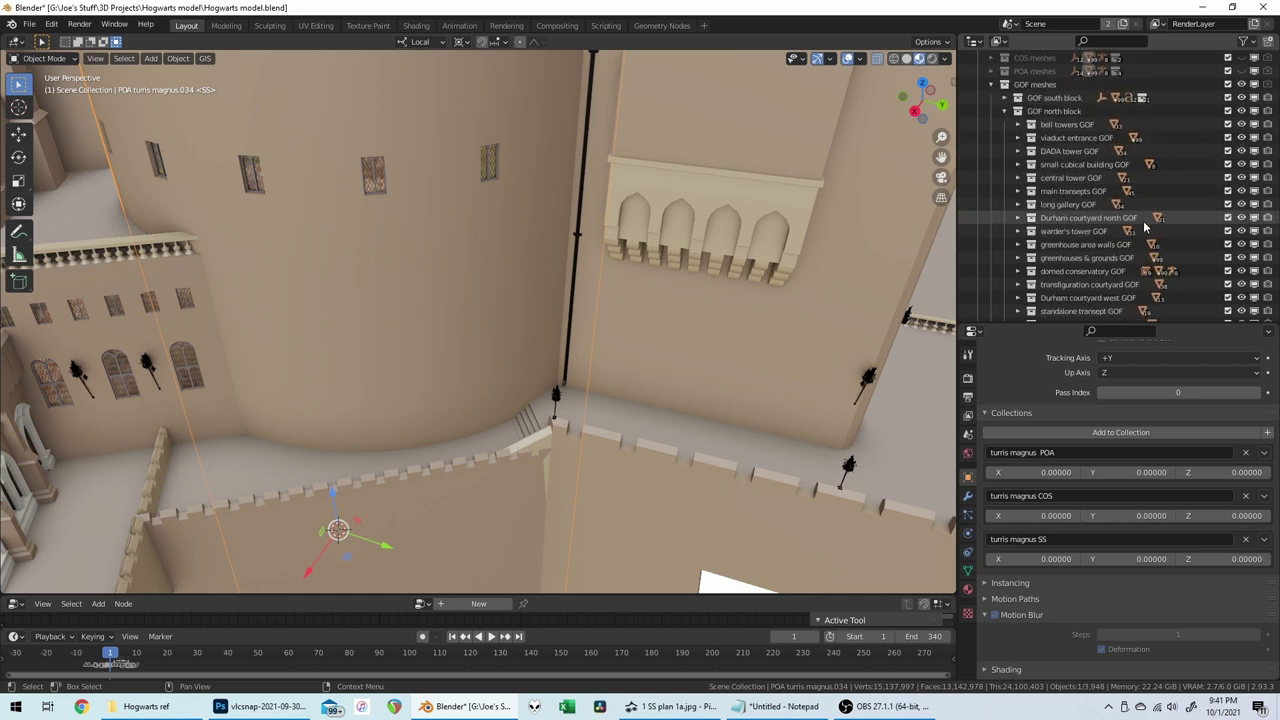
pyautogui.moveTo(723, 372); pyautogui.dragTo(559, 349, button='middle')
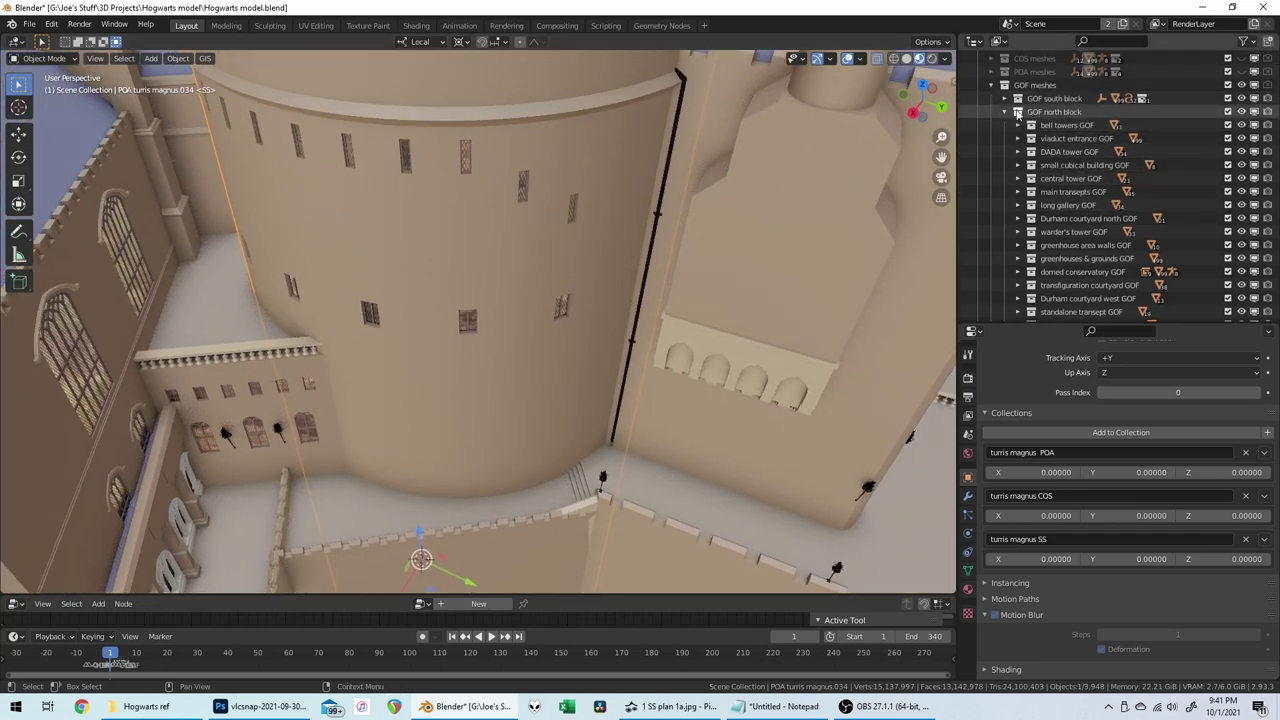
pyautogui.click(1006, 112)
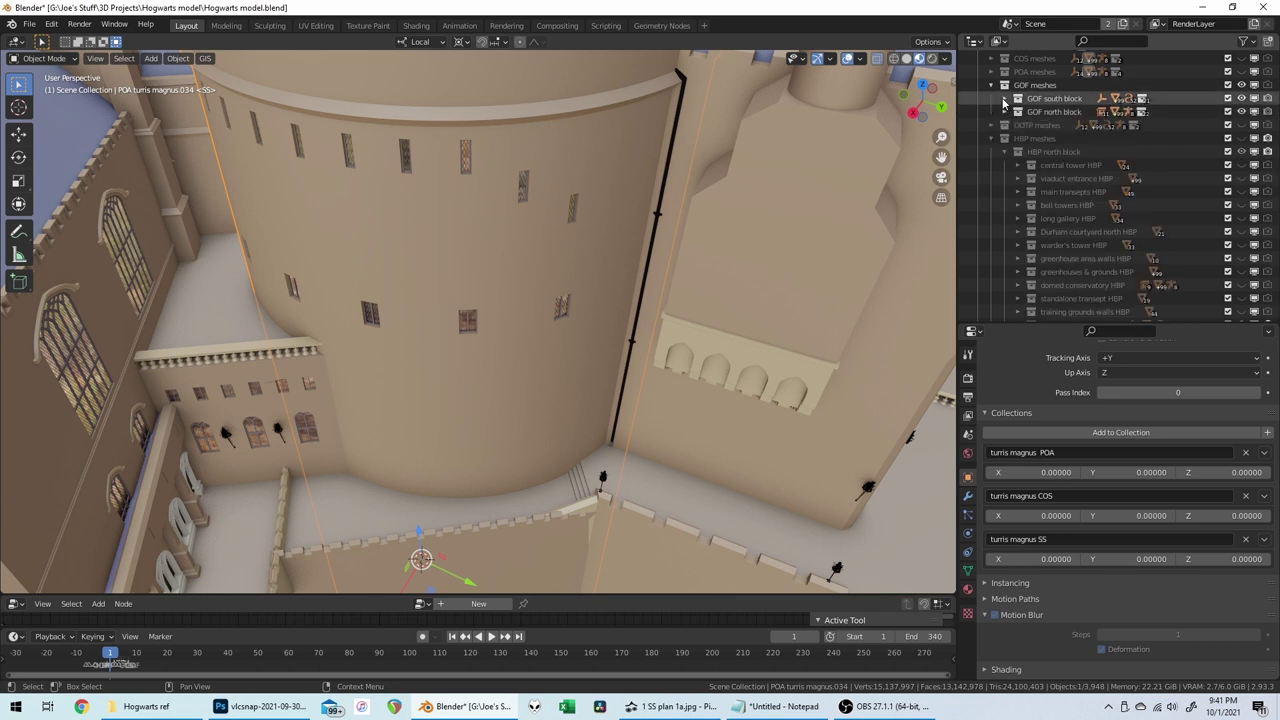
pyautogui.click(1005, 98)
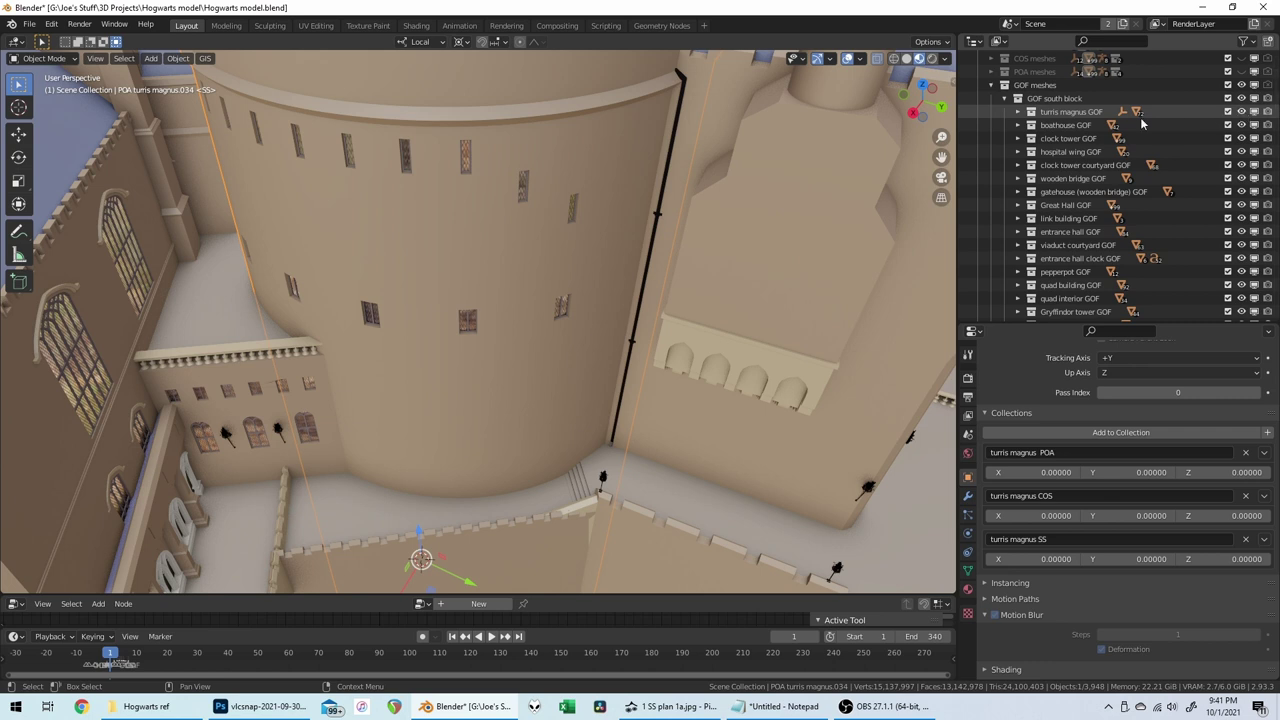
# Step: Isolate all objects of the turris magnus GOF collection and check which collections the roof and the tower body belong to
pyautogui.click(1065, 114)
pyautogui.rightClick(1065, 114)
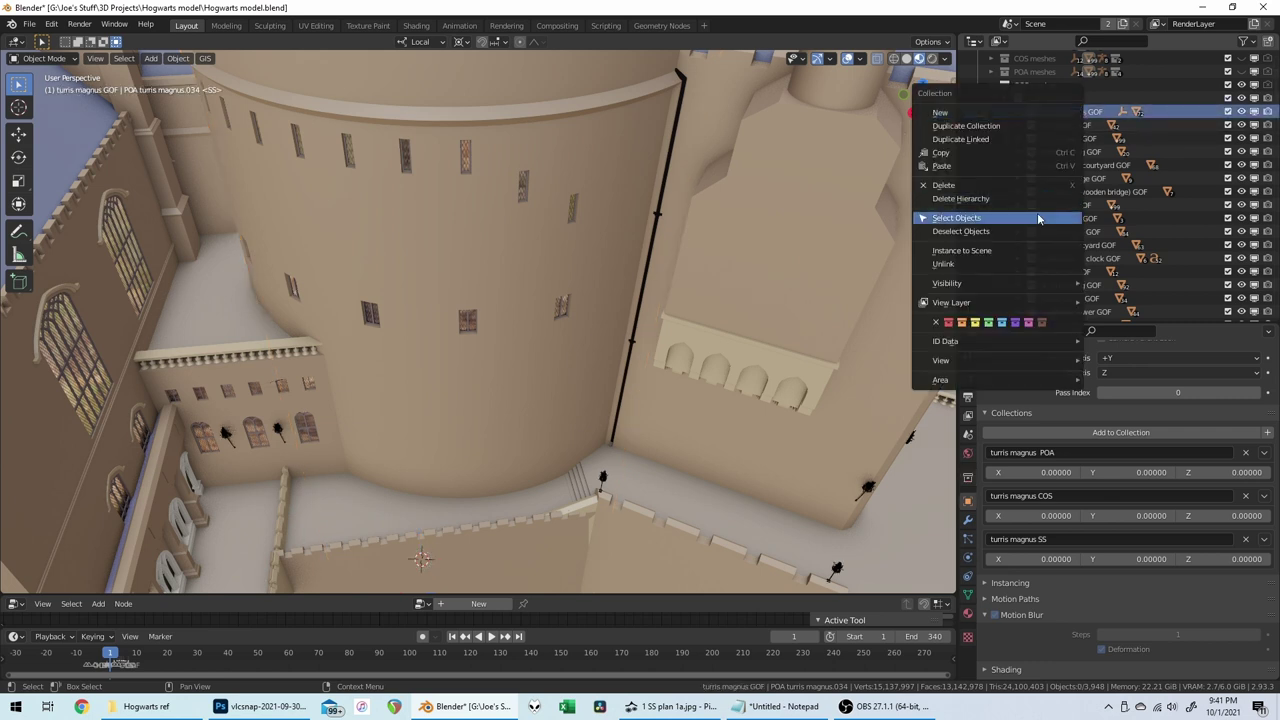
pyautogui.click(1037, 217)
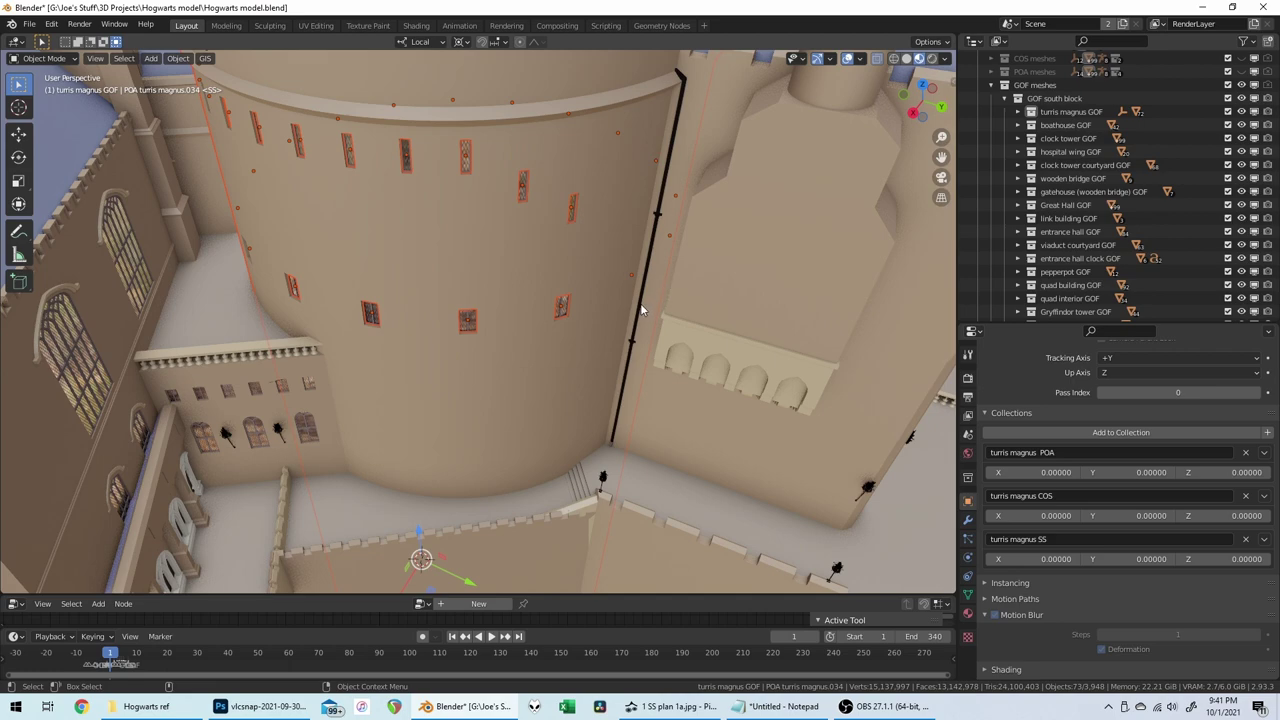
pyautogui.press('KP_Divide')
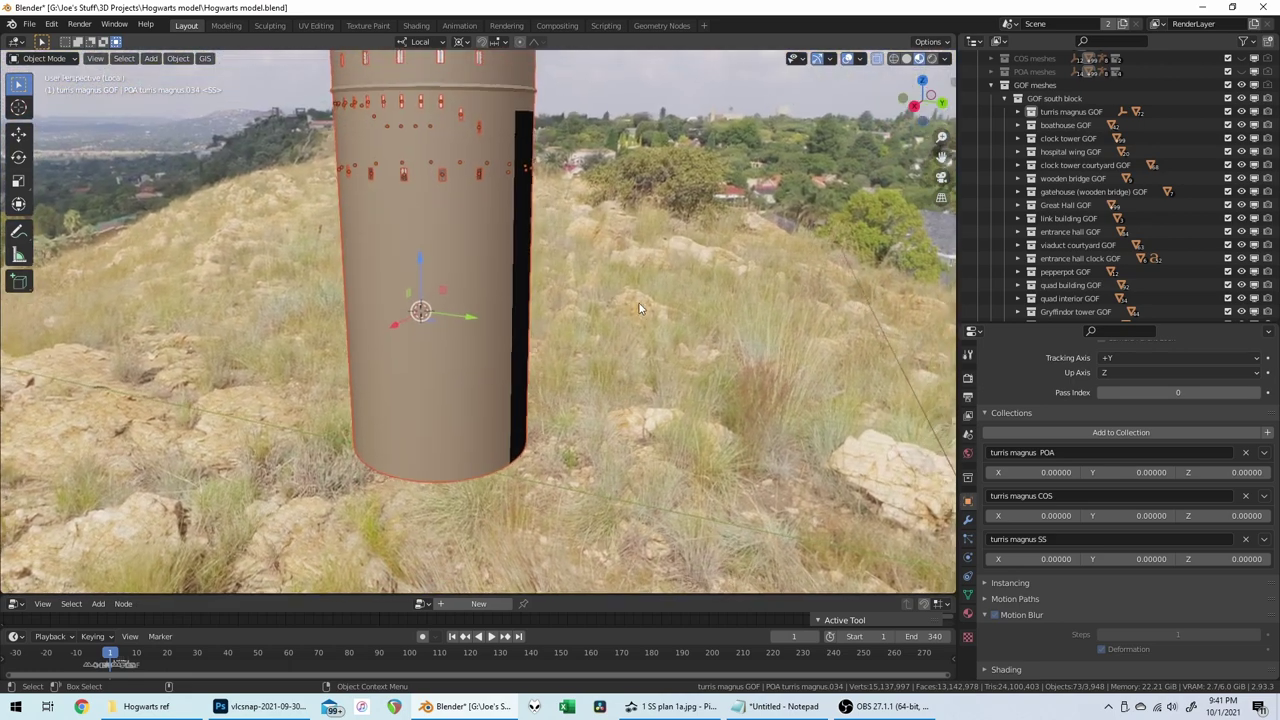
pyautogui.moveTo(640, 308); pyautogui.dragTo(588, 286, button='middle')
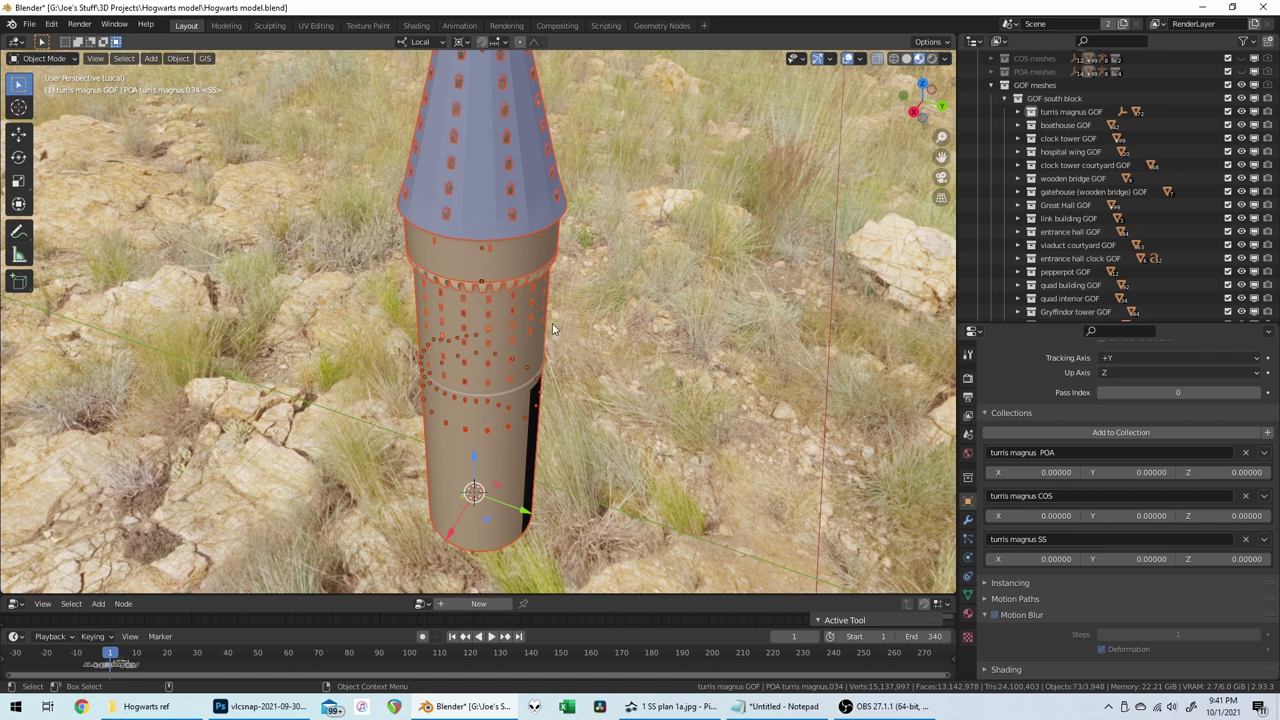
pyautogui.click(531, 206)
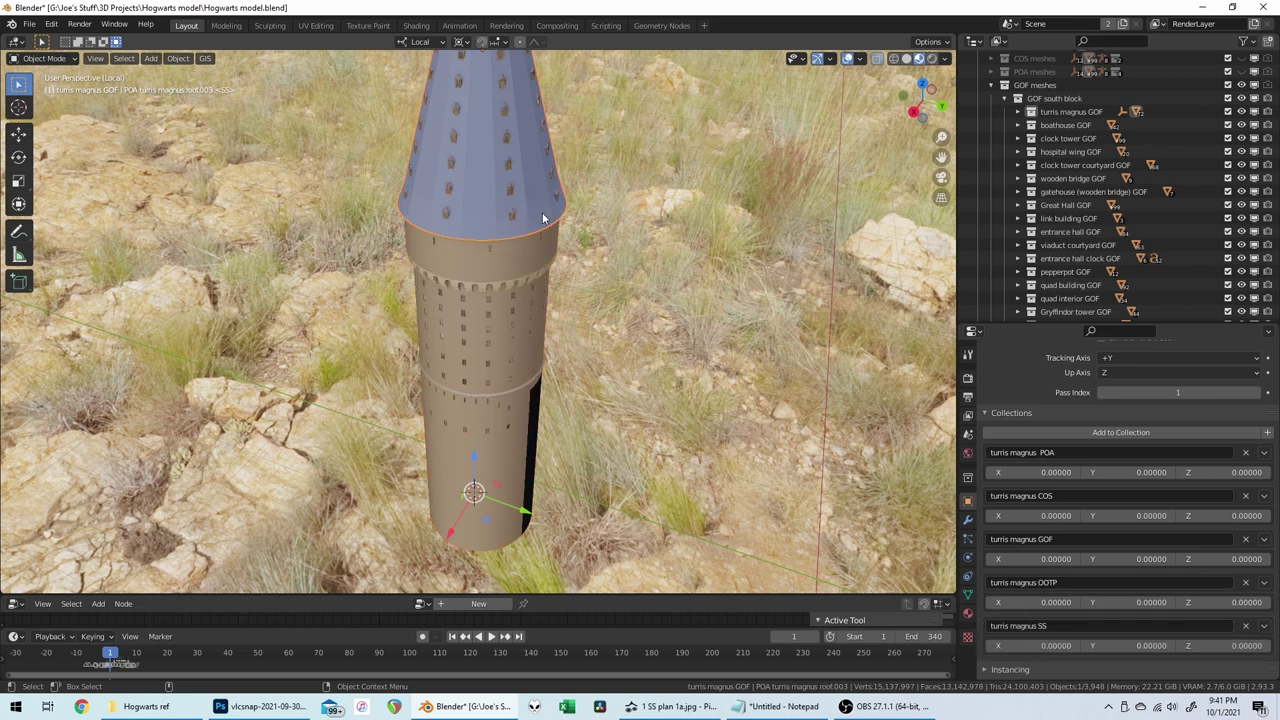
pyautogui.click(527, 363)
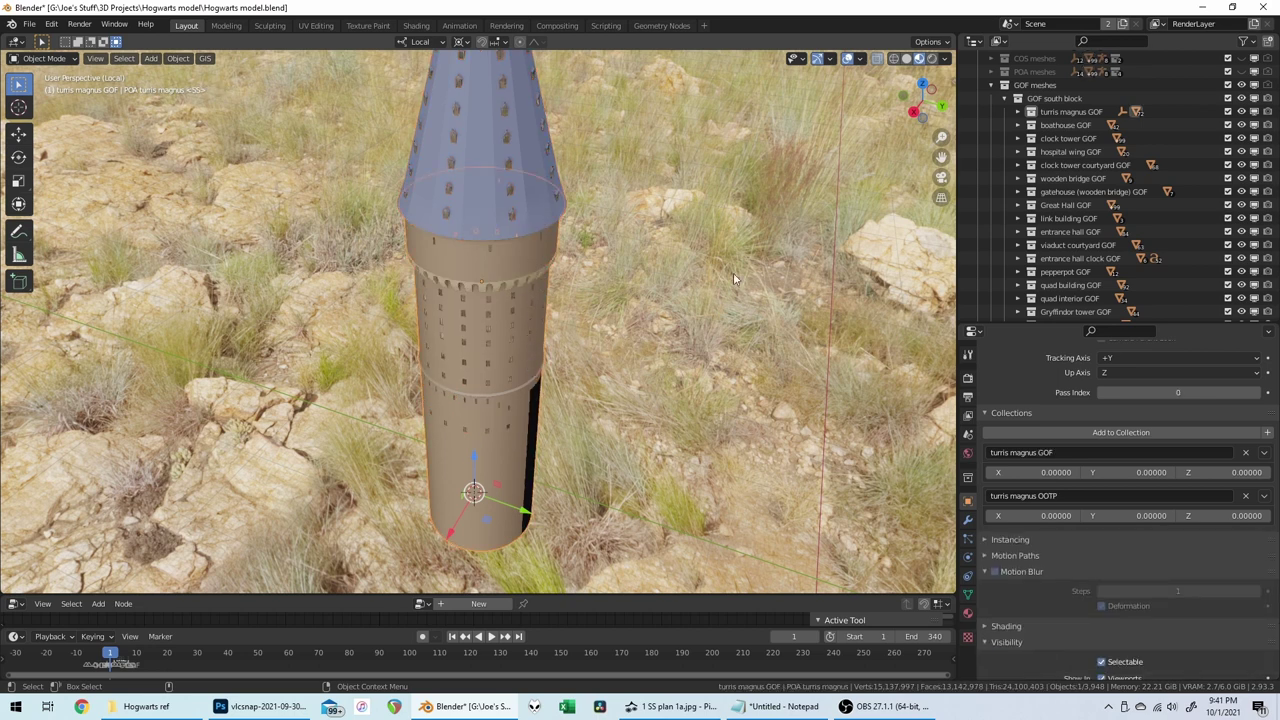
# Step: Delete the tower body from the isolated turris magnus GOF objects and return to the full scene
pyautogui.rightClick(1088, 114)
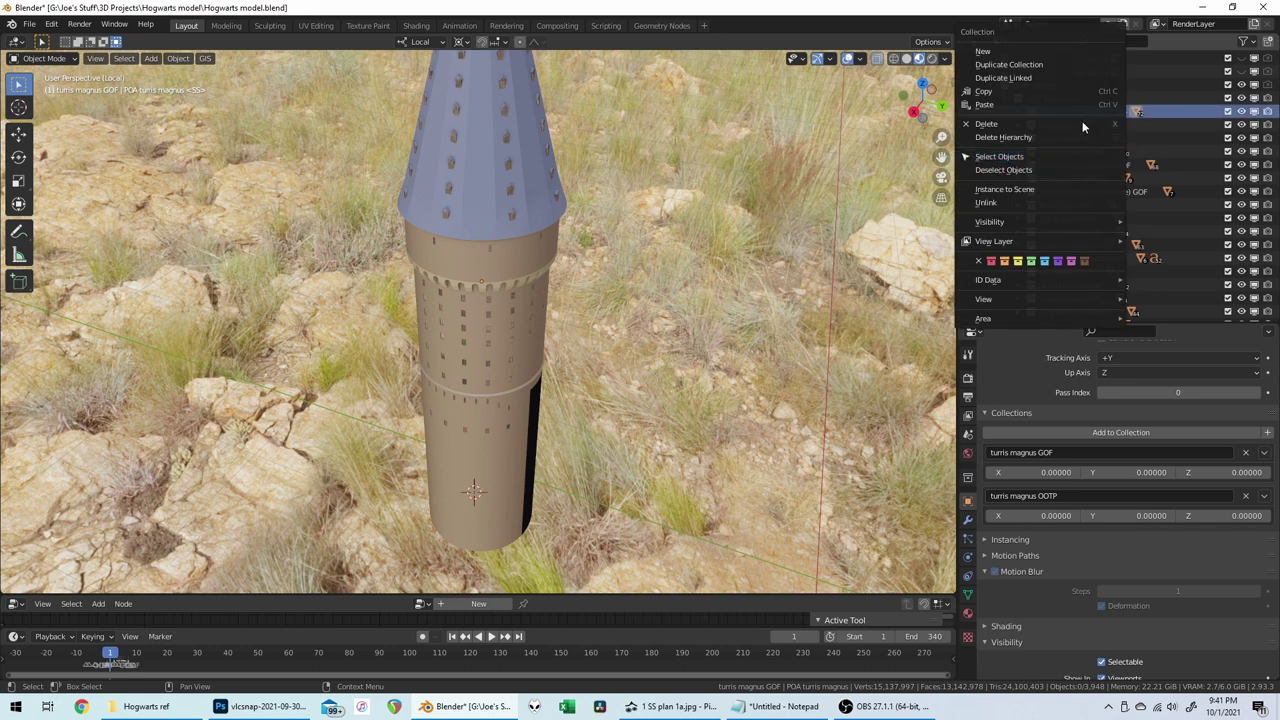
pyautogui.rightClick(1205, 115)
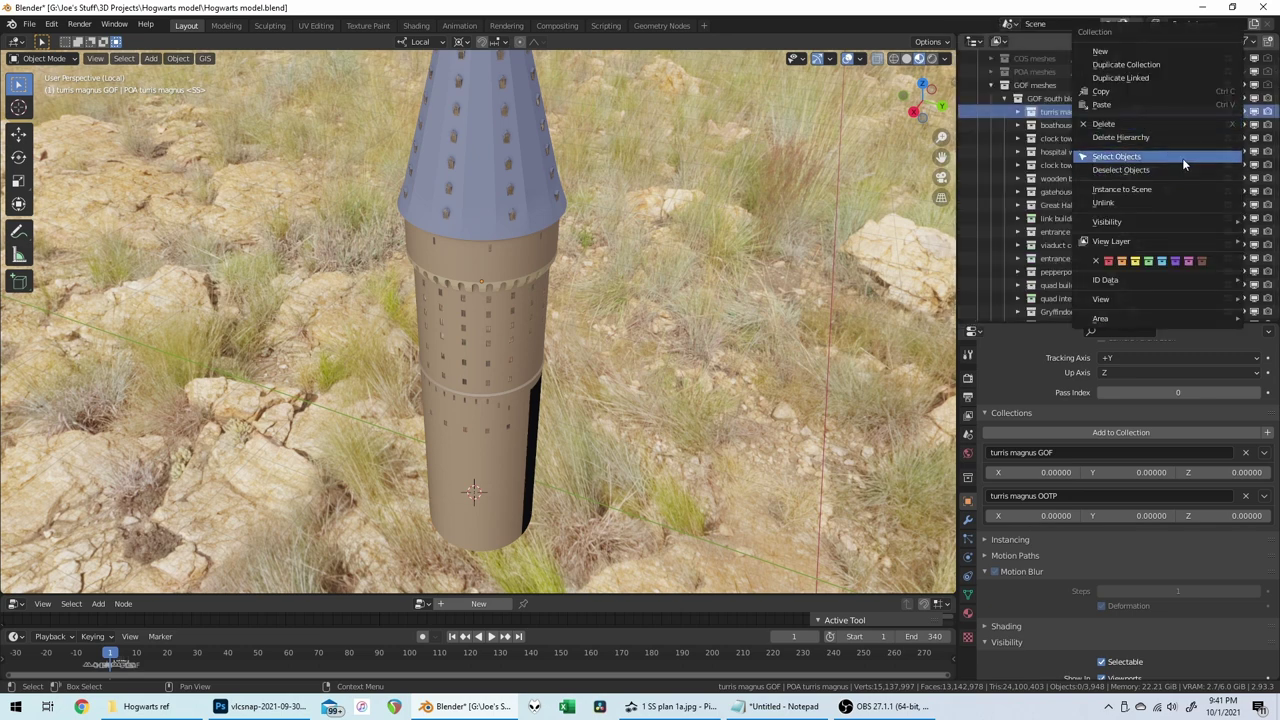
pyautogui.click(1182, 158)
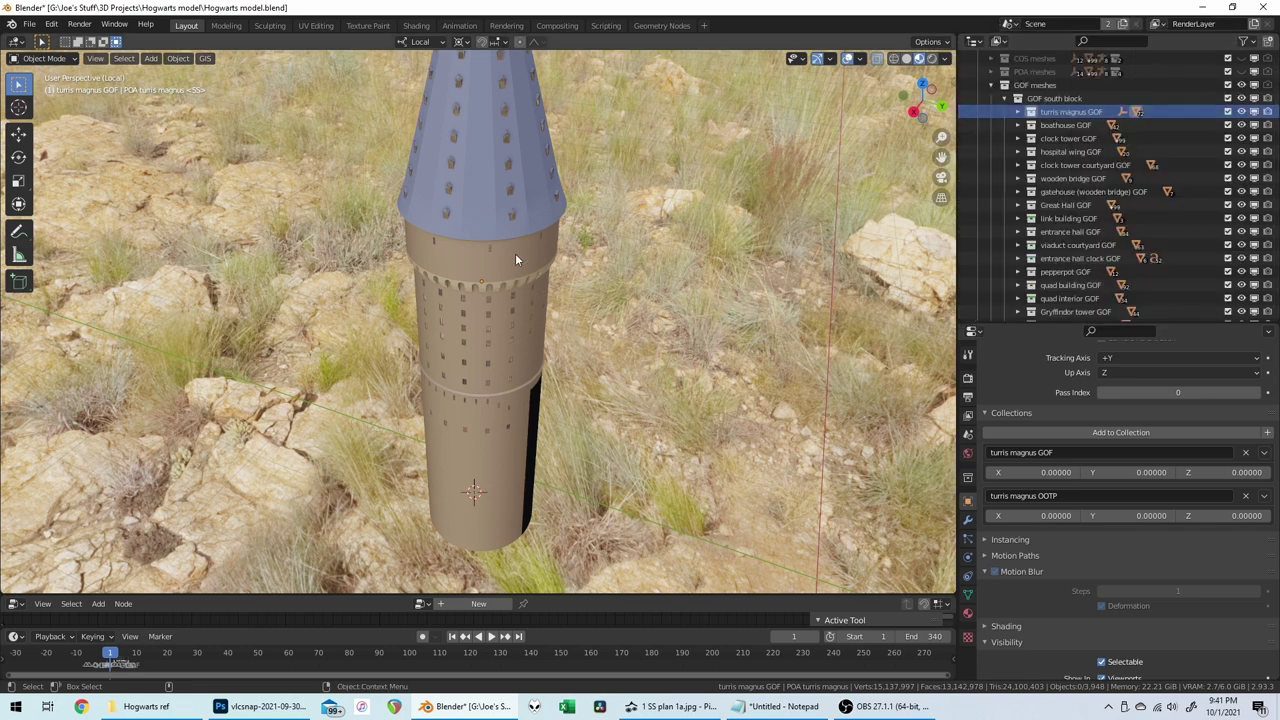
pyautogui.click(516, 254)
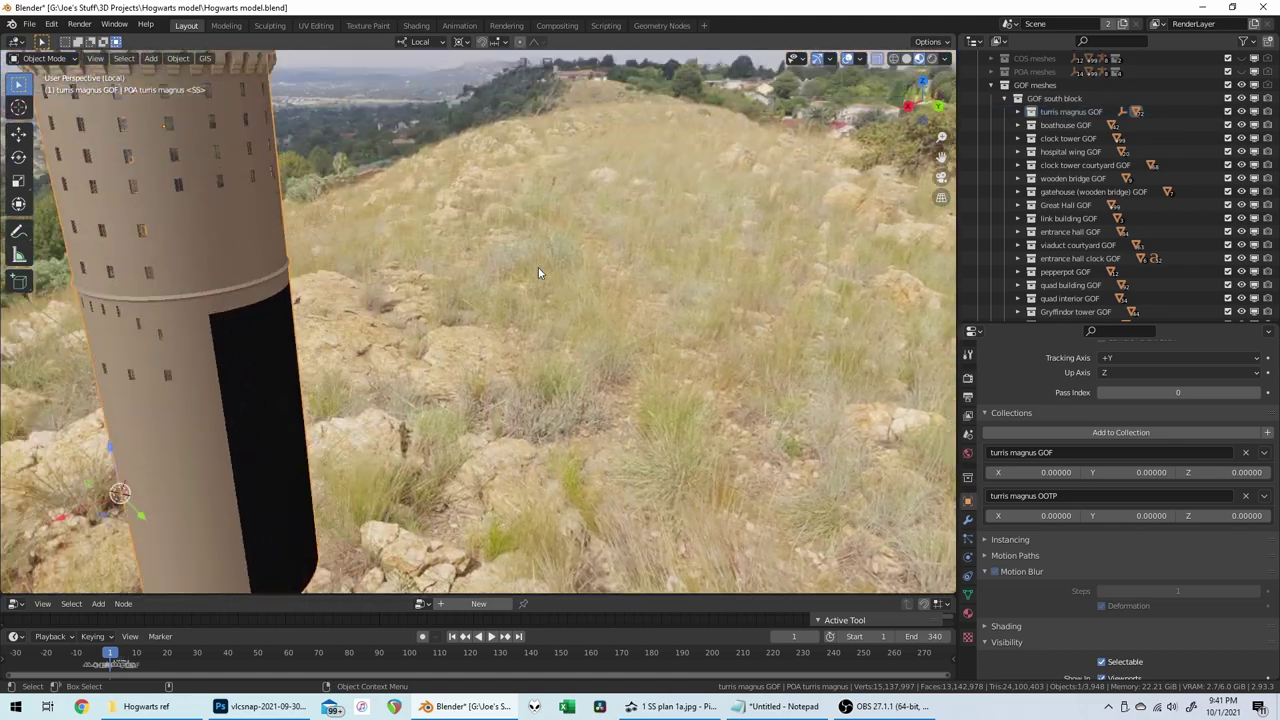
pyautogui.press('KP_Decimal')
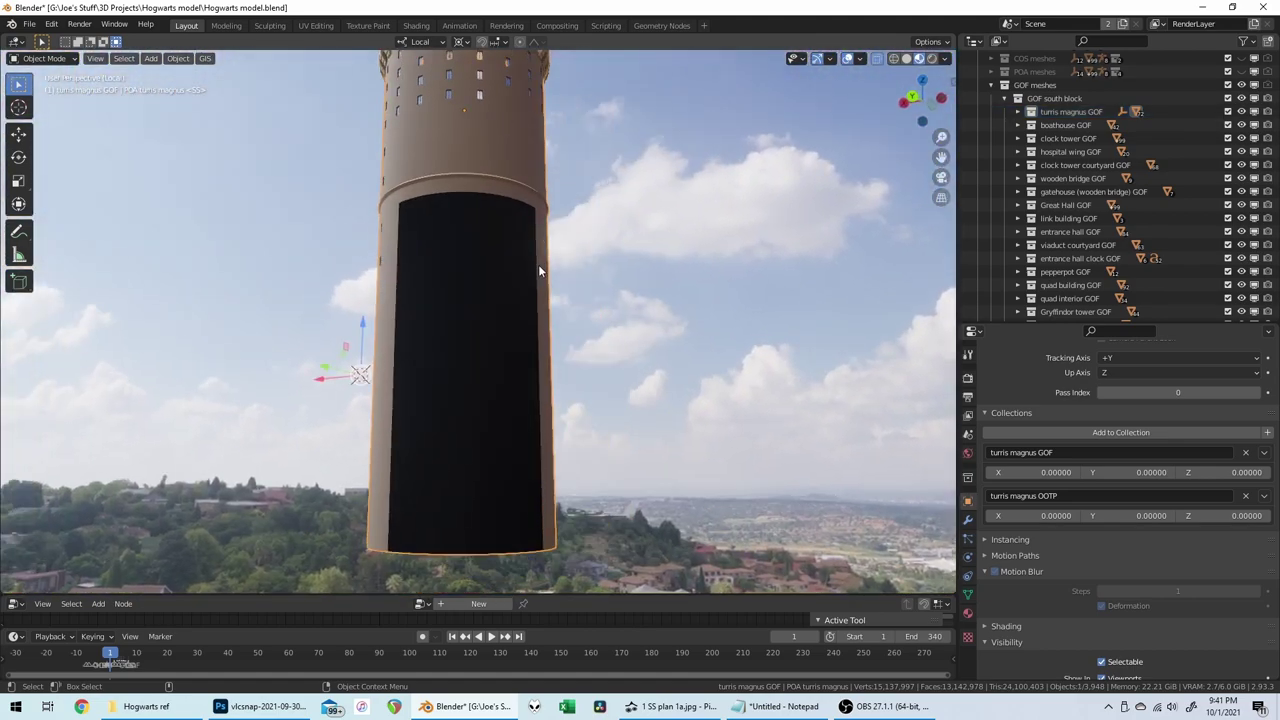
pyautogui.press('Delete')
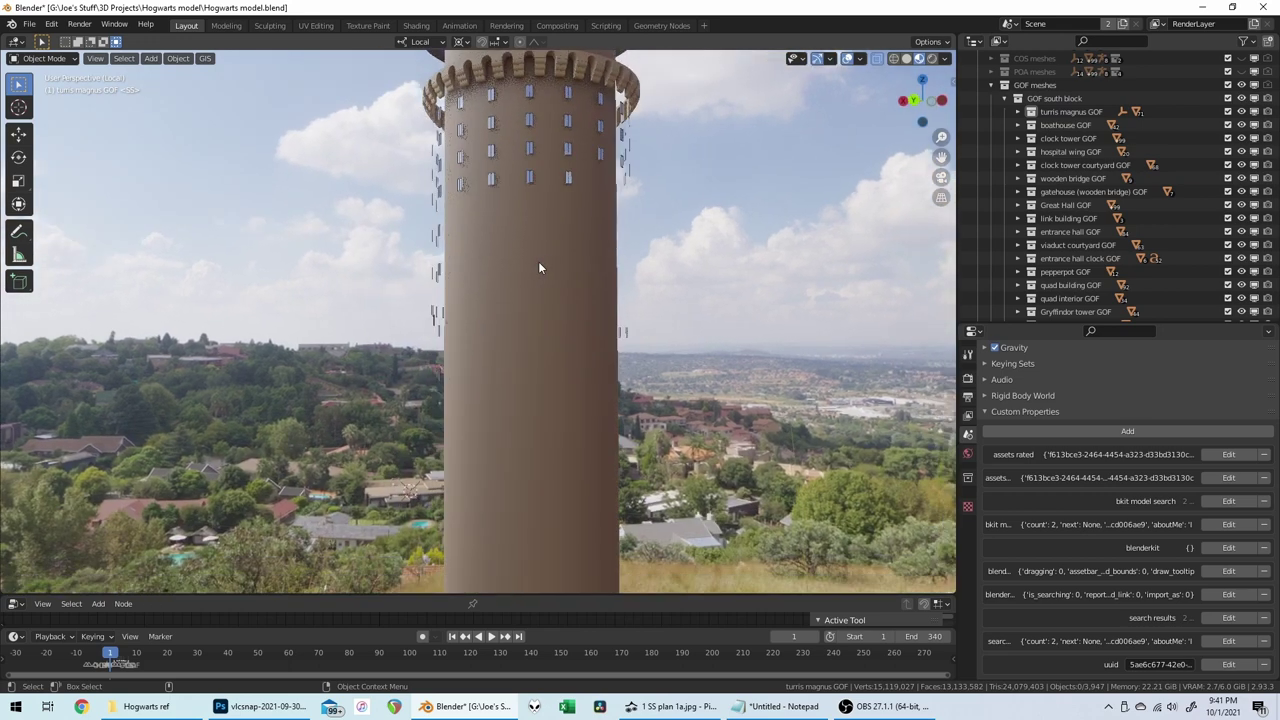
pyautogui.moveTo(538, 261); pyautogui.dragTo(541, 270, button='middle')
pyautogui.scroll(2, 1190, 110)
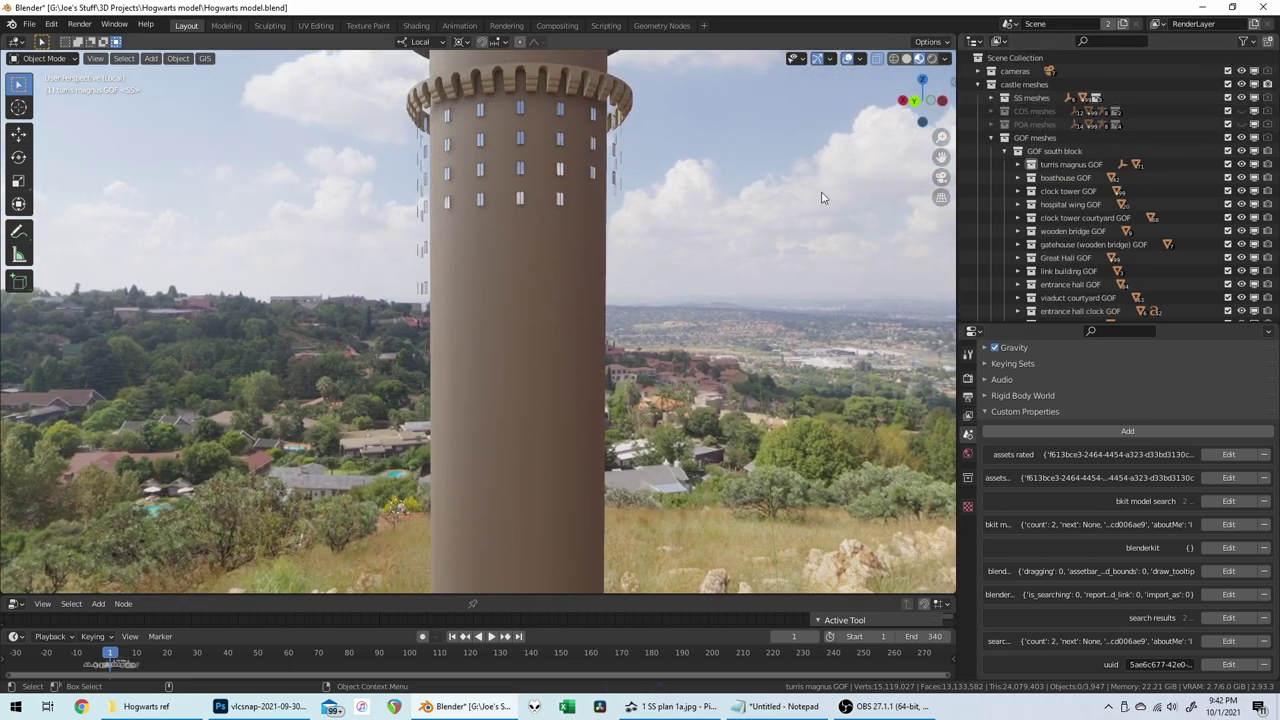
pyautogui.press('KP_Divide')
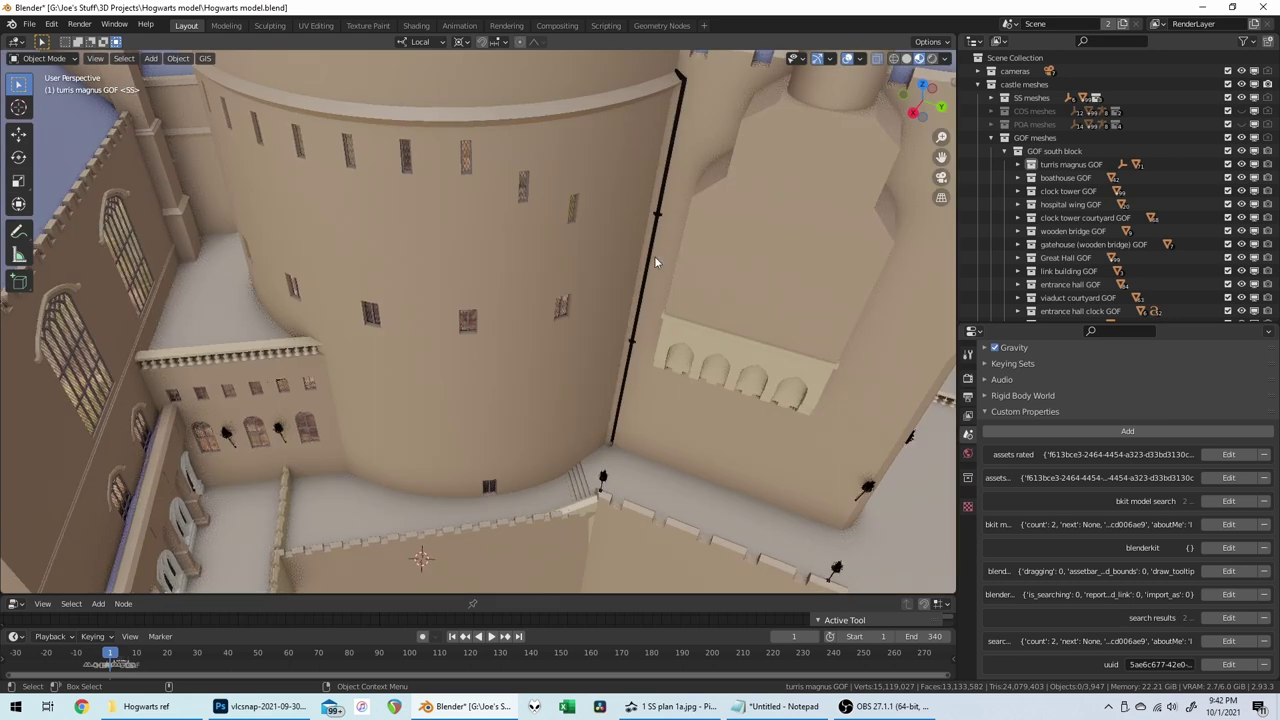
# Step: Inspect the remaining turris magnus tower above the stair wall and revert the tower body deletion through the undo history
pyautogui.moveTo(654, 256); pyautogui.dragTo(619, 281, button='middle')
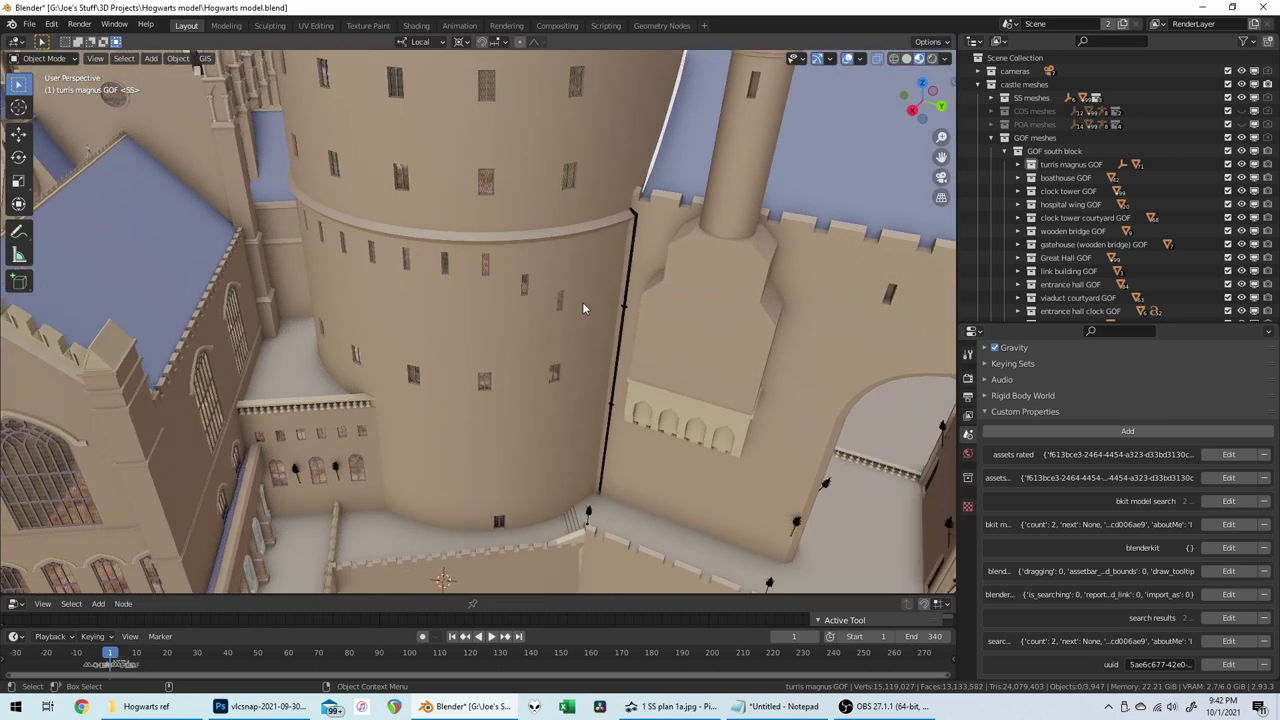
pyautogui.click(574, 293)
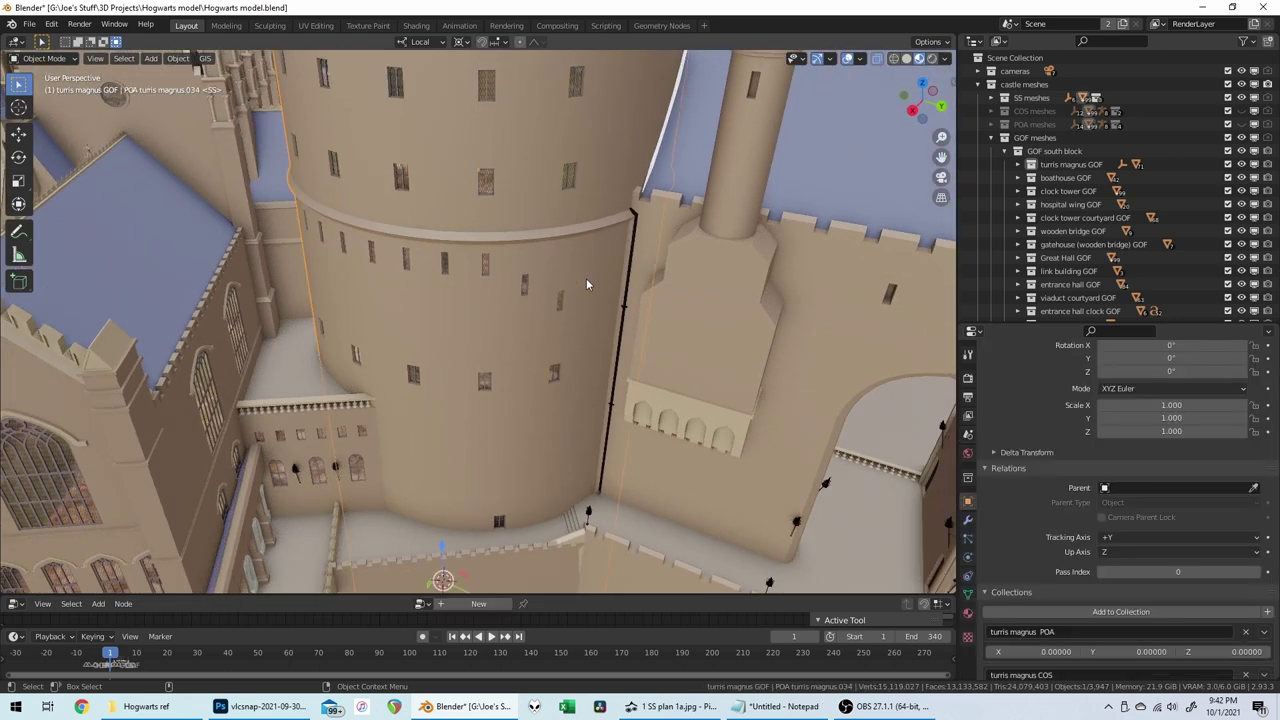
pyautogui.scroll(-3, 588, 280)
pyautogui.scroll(-2, 590, 277)
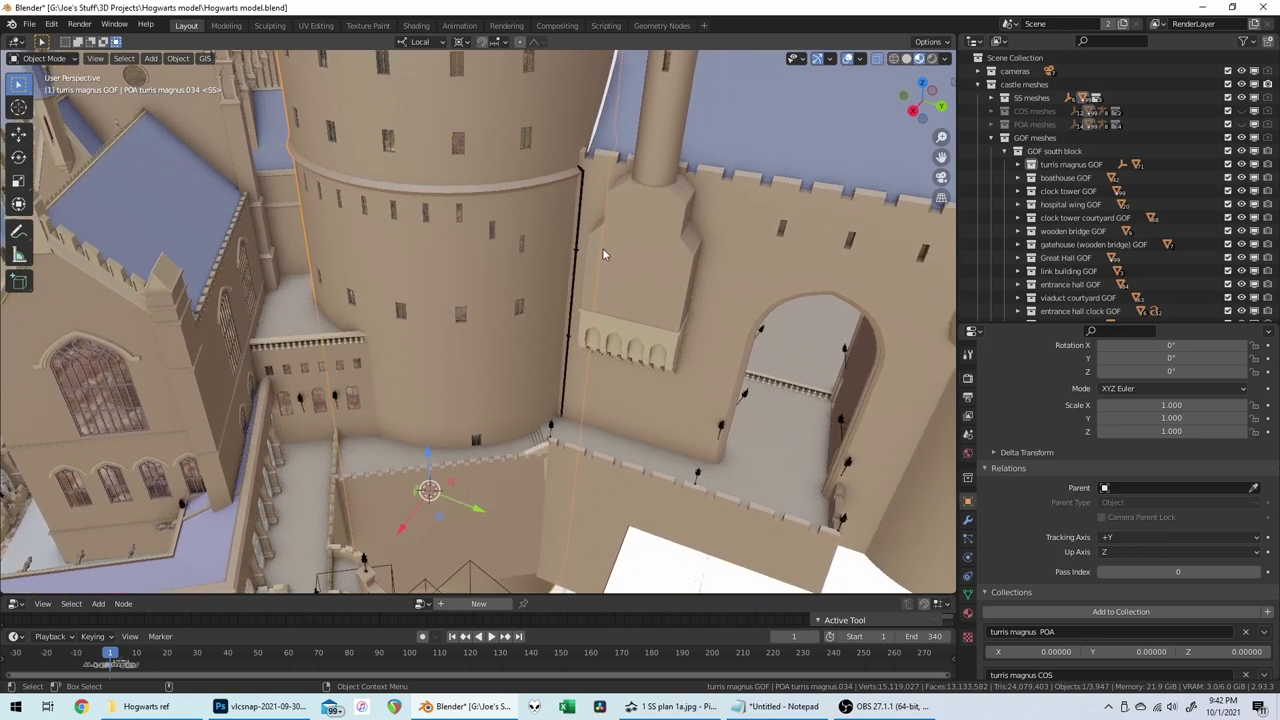
pyautogui.click(51, 24)
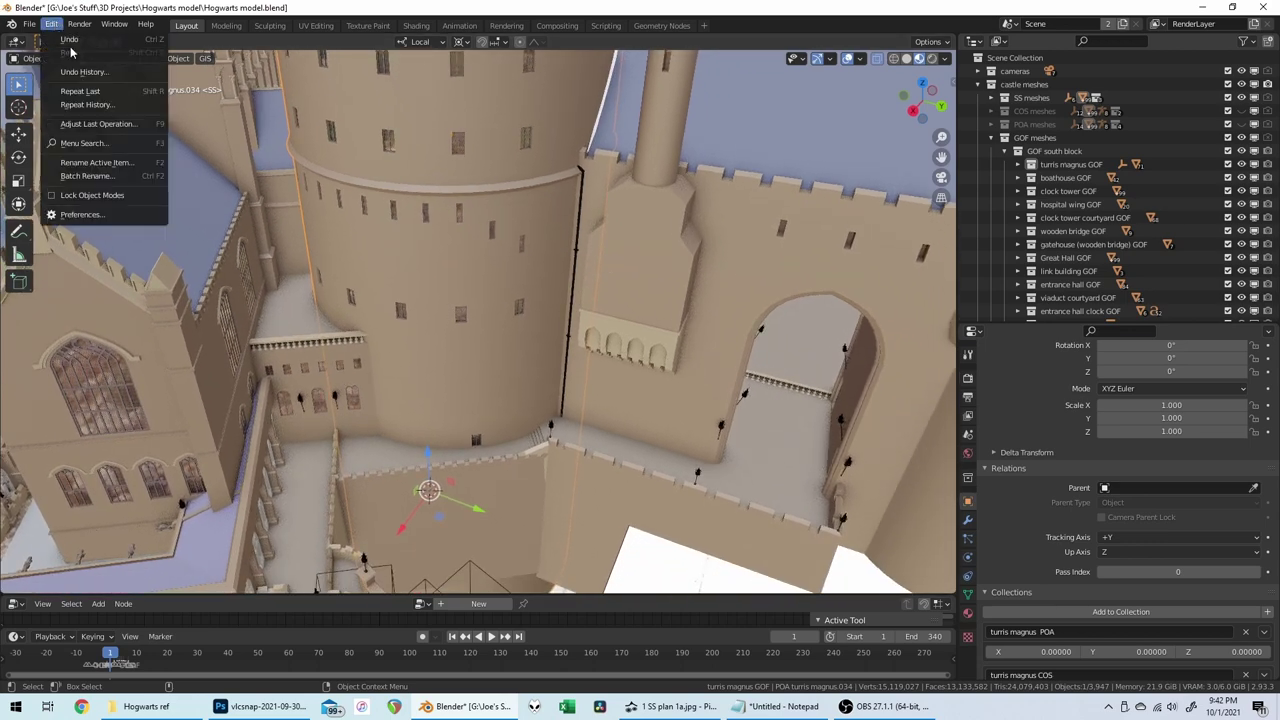
pyautogui.click(79, 73)
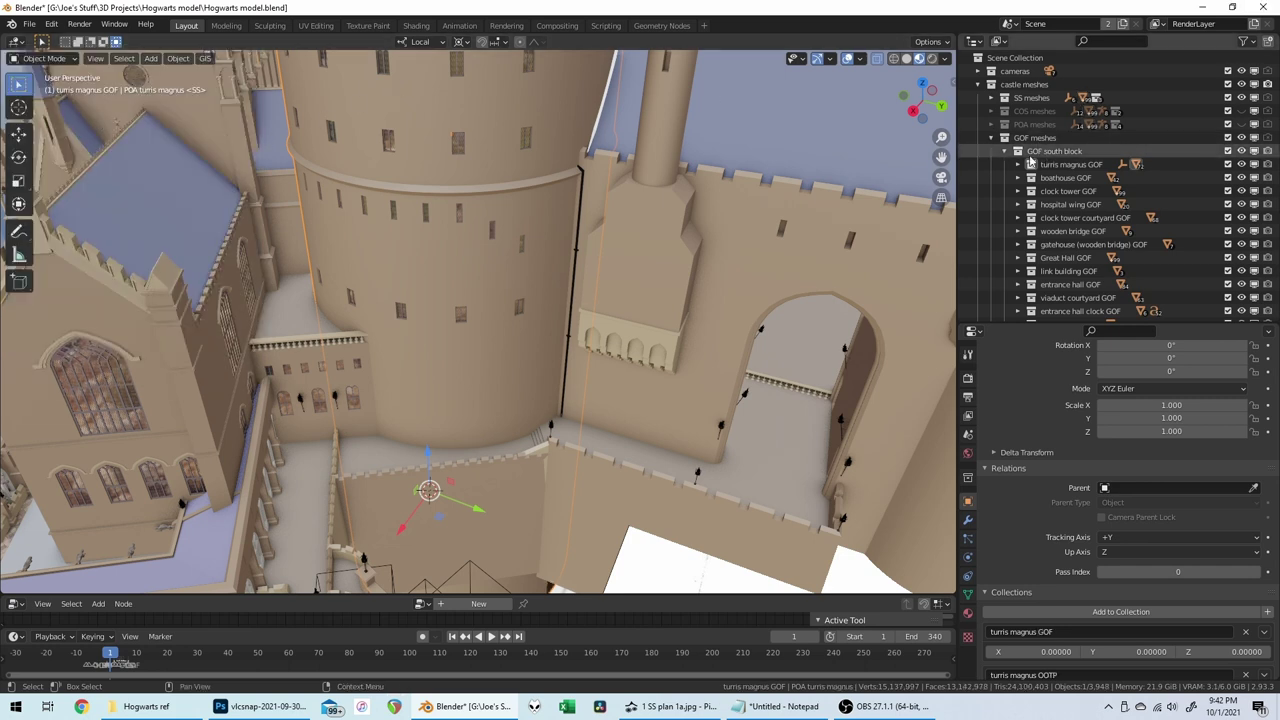
# Step: Hide the GOF meshes collection so only the SS version of the castle is displayed
pyautogui.keyDown('shift'); pyautogui.moveTo(575, 285); pyautogui.dragTo(575, 277, button='middle'); pyautogui.keyUp('shift')
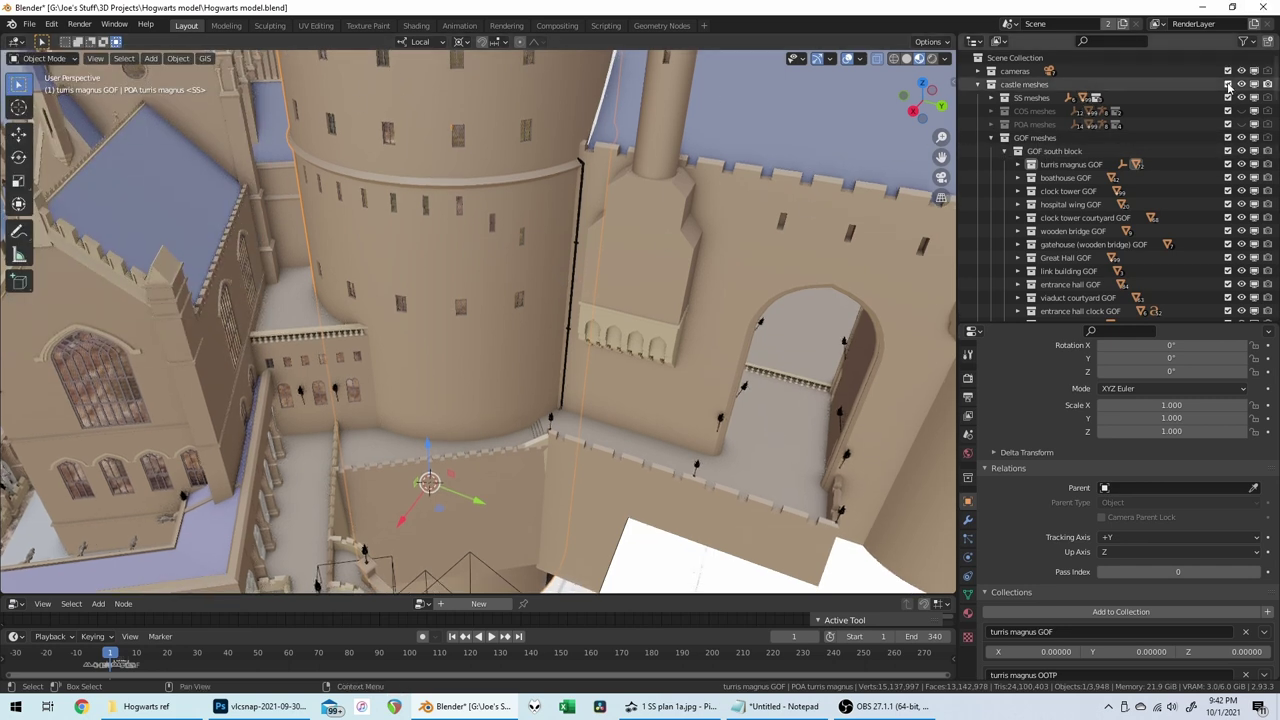
pyautogui.click(991, 99)
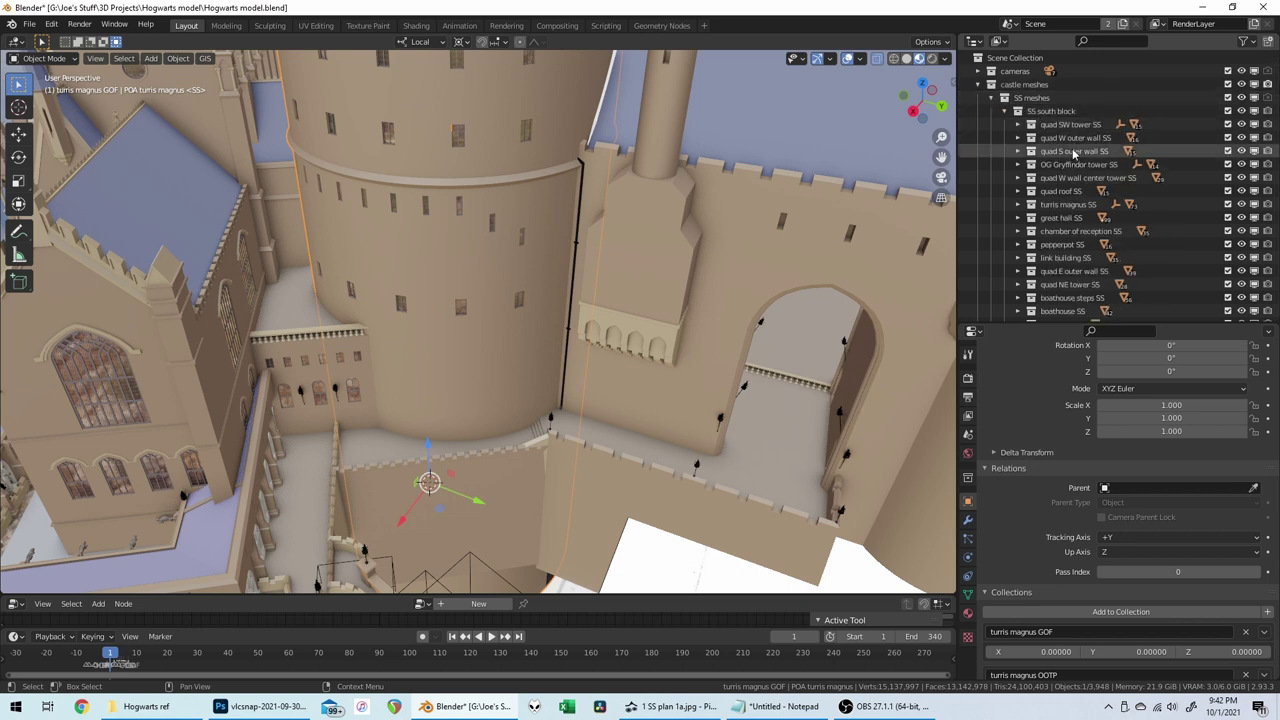
pyautogui.click(991, 98)
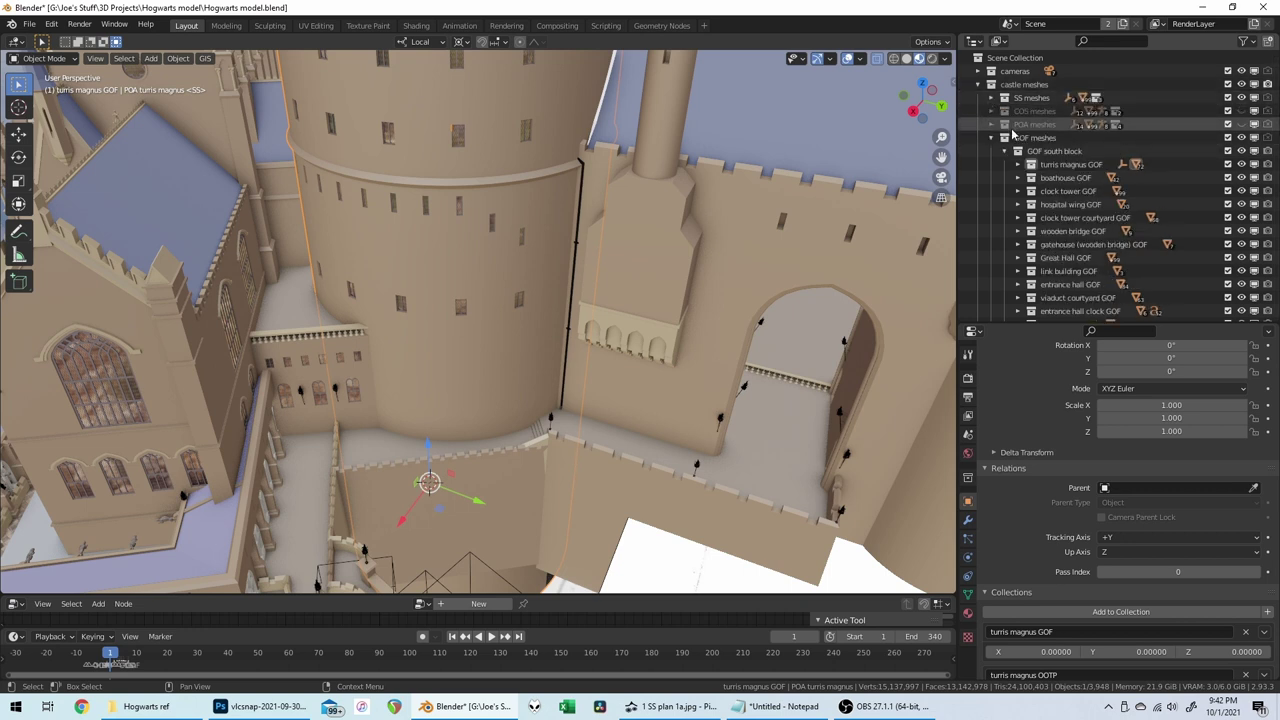
pyautogui.click(1242, 142)
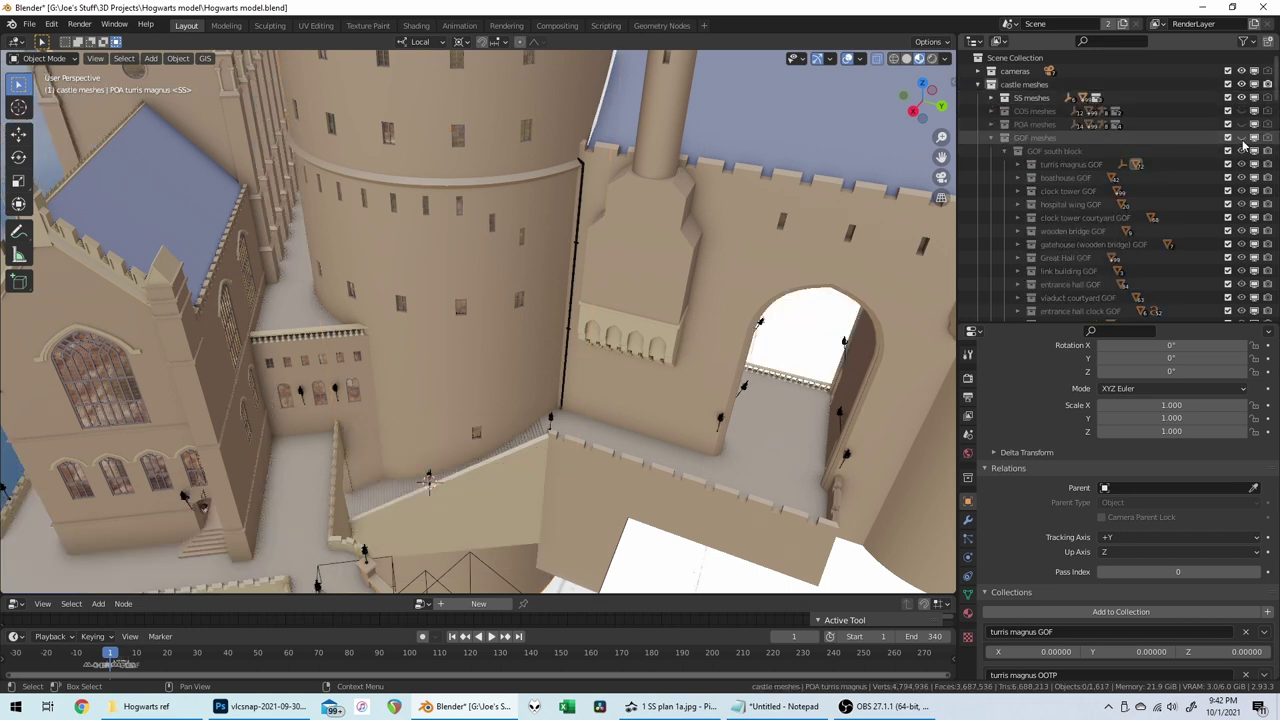
# Step: Move the POA turris magnus.034 tower mesh to the trash collection
pyautogui.click(470, 403)
pyautogui.moveTo(470, 403); pyautogui.dragTo(492, 362, button='middle')
pyautogui.press('m')
pyautogui.moveTo(499, 371)
pyautogui.moveTo(470, 430)
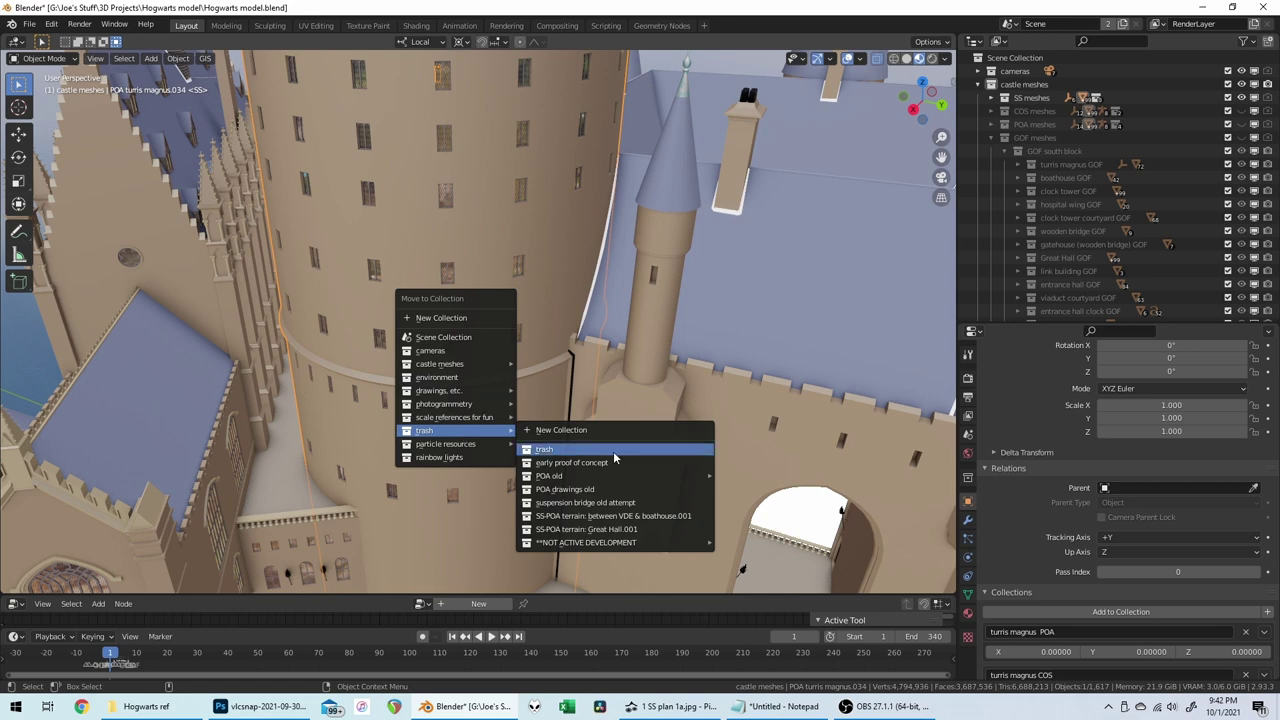
pyautogui.click(613, 451)
# Step: Move the small window mesh Cube.926, low on the tower beside the stairs, to the trash collection
pyautogui.moveTo(613, 451); pyautogui.dragTo(468, 492, button='middle')
pyautogui.click(468, 492)
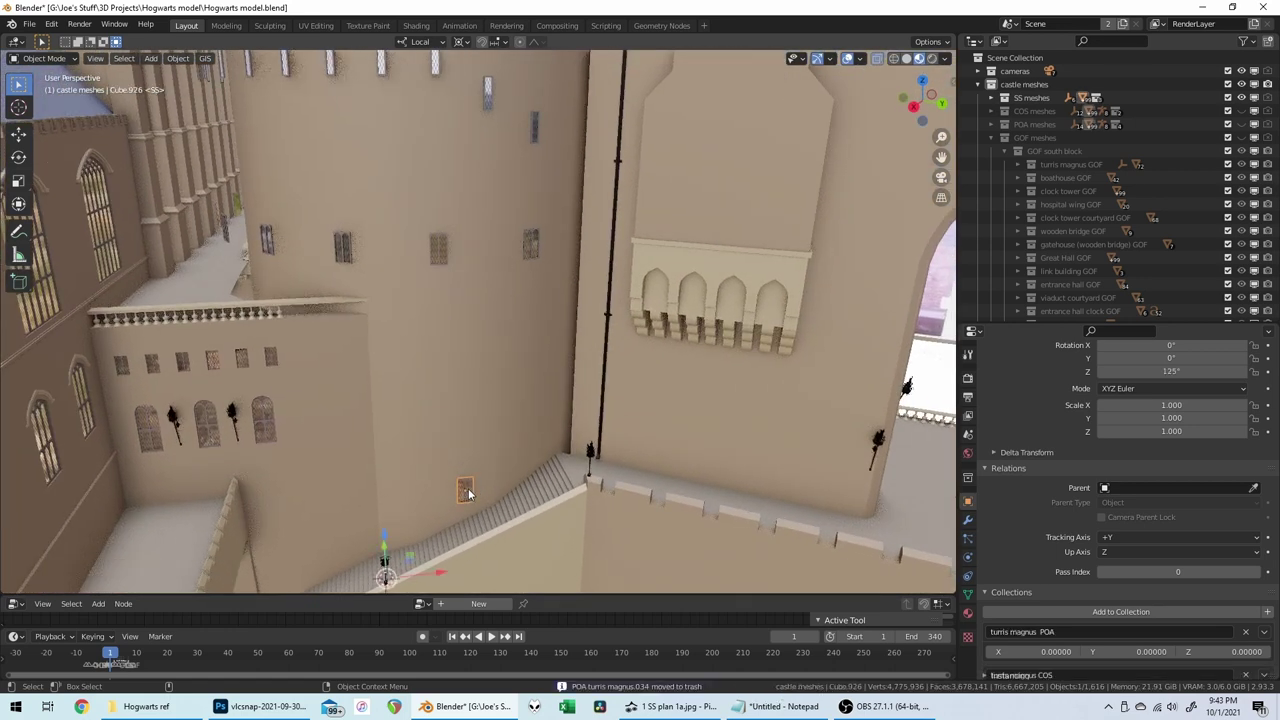
pyautogui.press('m')
pyautogui.moveTo(504, 456)
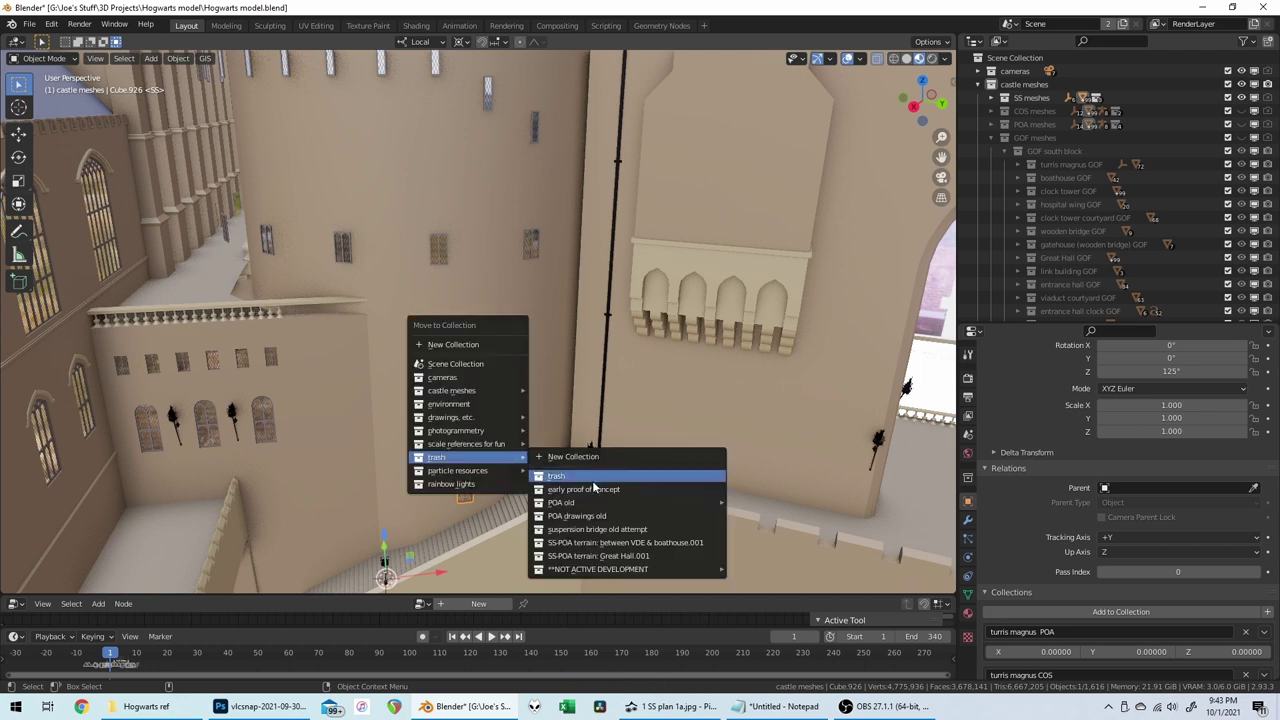
pyautogui.click(615, 476)
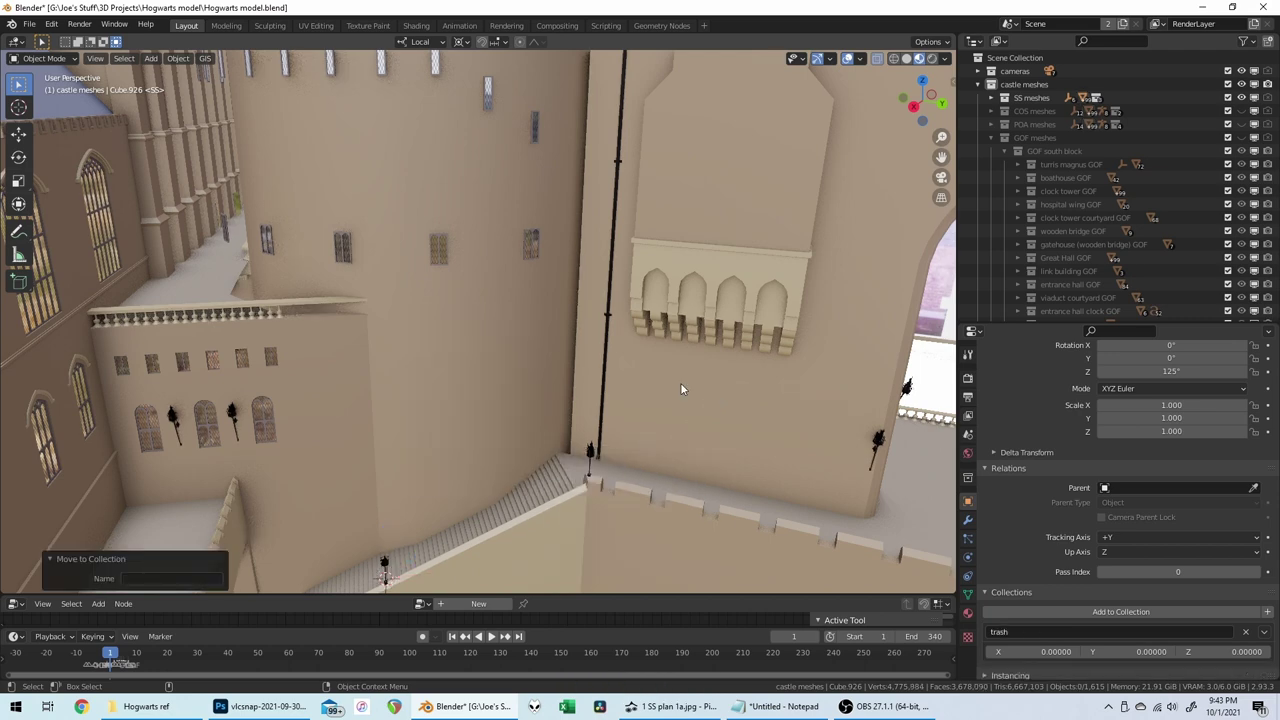
# Step: Examine the SS turris magnus tower from its roof down to the base for missing or misplaced parts
pyautogui.moveTo(680, 382); pyautogui.dragTo(518, 310, button='middle')
pyautogui.scroll(10, 518, 305)
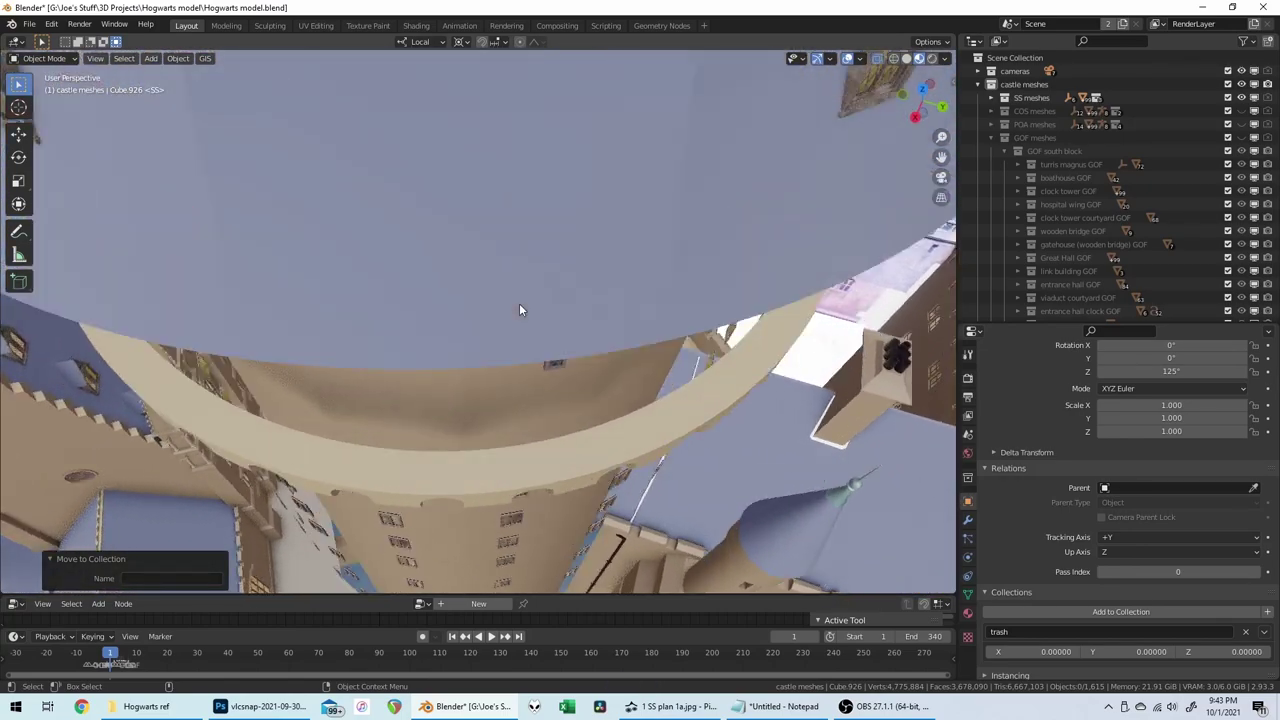
pyautogui.scroll(3, 519, 303)
pyautogui.scroll(-8, 519, 303)
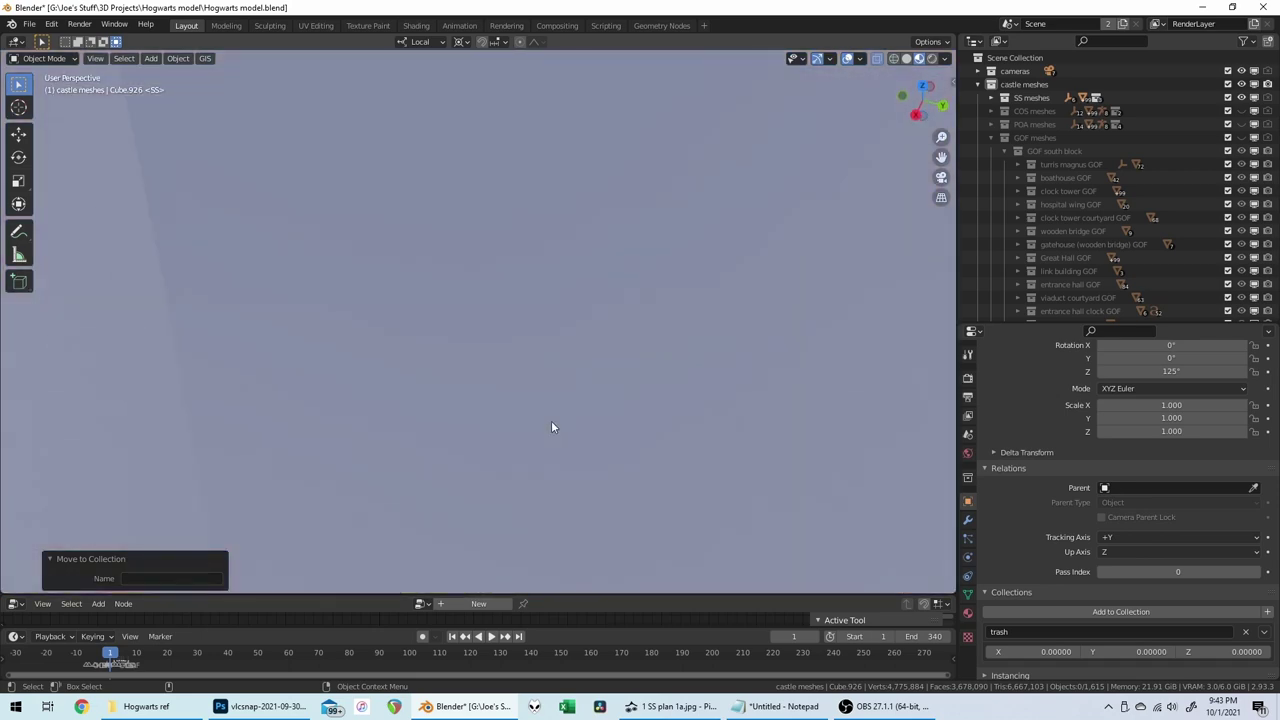
pyautogui.moveTo(551, 420); pyautogui.dragTo(580, 271, button='middle')
pyautogui.scroll(-5, 580, 272)
pyautogui.moveTo(553, 400); pyautogui.dragTo(543, 332, button='middle')
pyautogui.scroll(1, 543, 338)
pyautogui.scroll(5, 543, 338)
pyautogui.scroll(4, 543, 338)
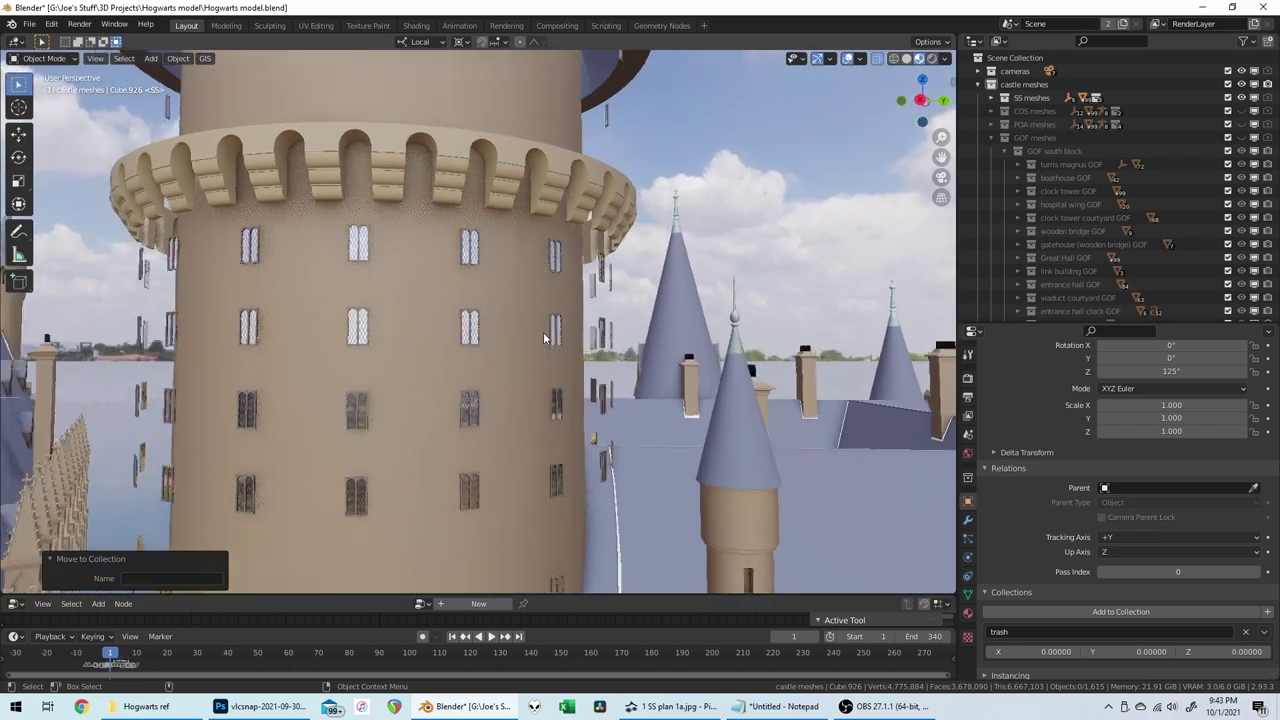
pyautogui.scroll(5, 543, 338)
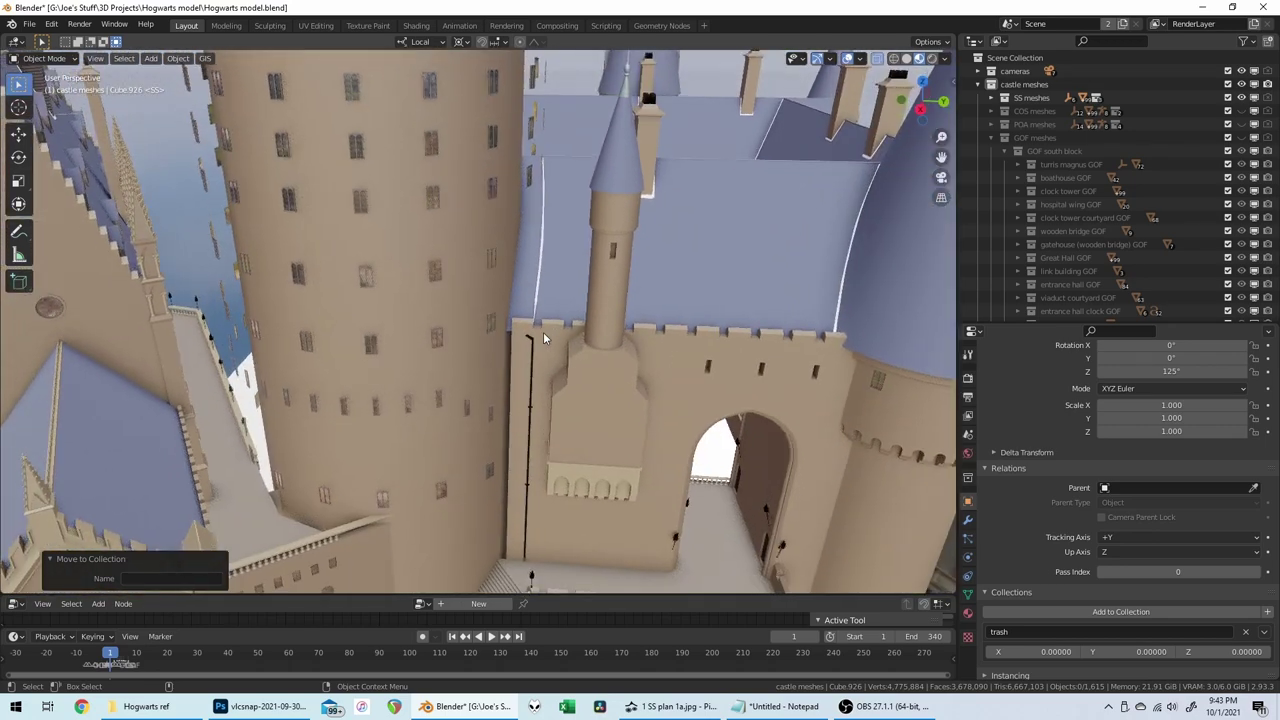
pyautogui.scroll(4, 543, 338)
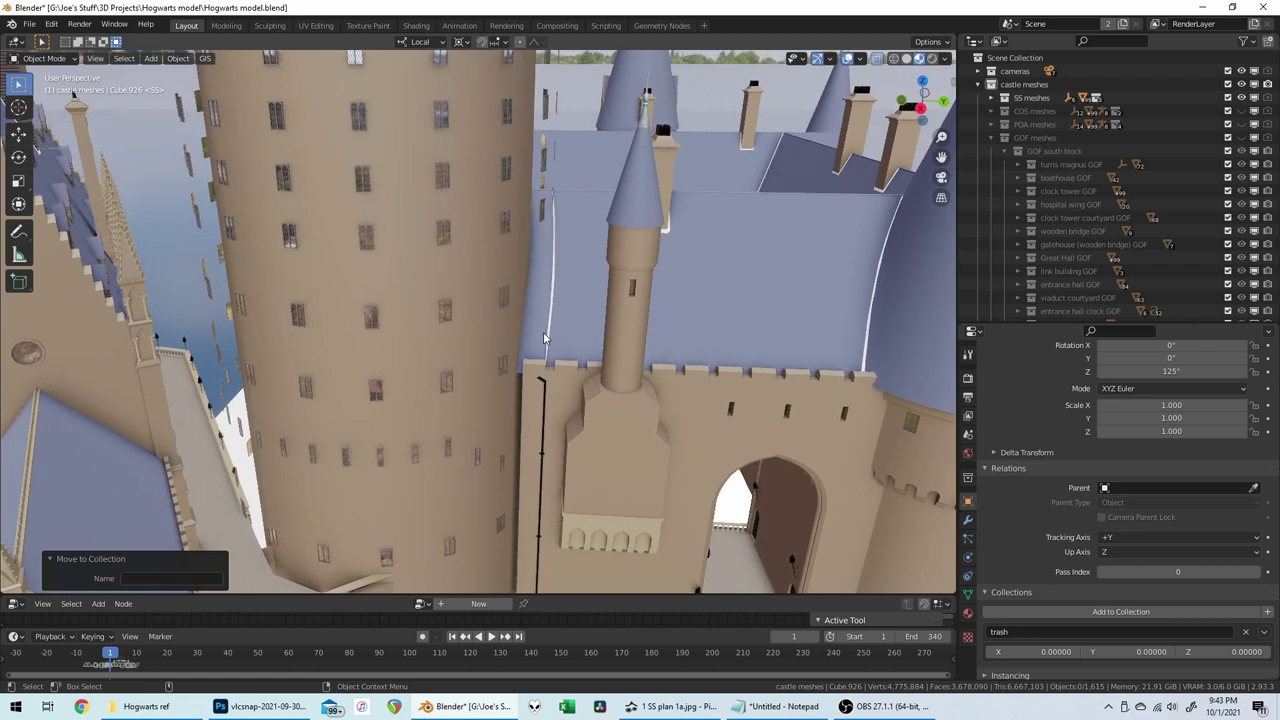
pyautogui.moveTo(543, 338); pyautogui.dragTo(468, 288, button='middle')
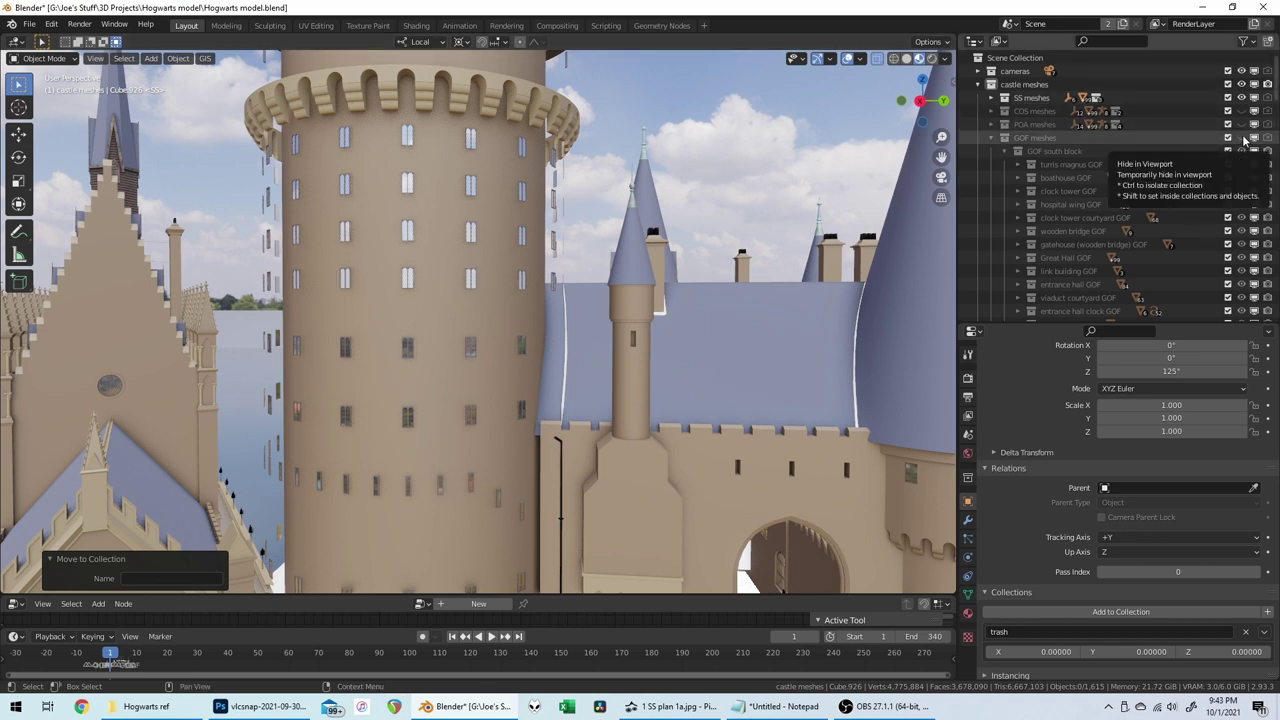
# Step: Show the GOF meshes collection and link its POA turris magnus tower body to the turris magnus SS collection
pyautogui.click(1242, 138)
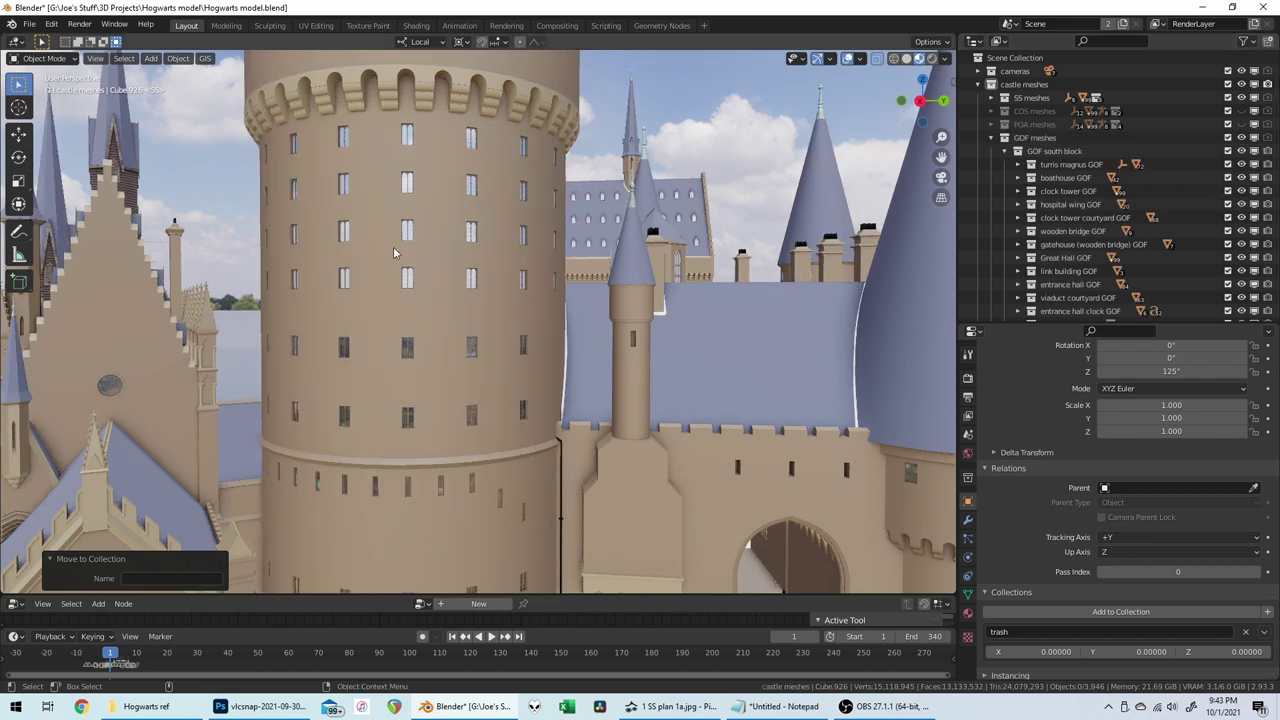
pyautogui.click(451, 254)
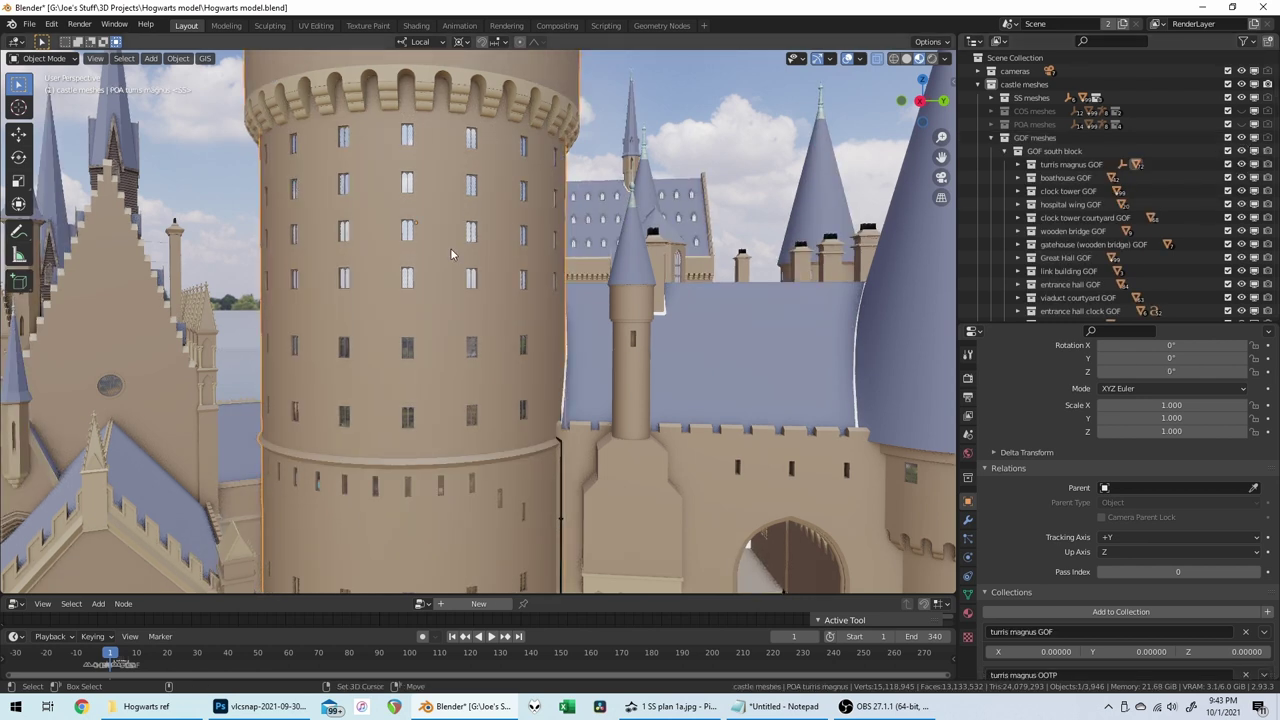
pyautogui.hotkey('shift', 'm')
pyautogui.moveTo(450, 248)
pyautogui.moveTo(548, 282)
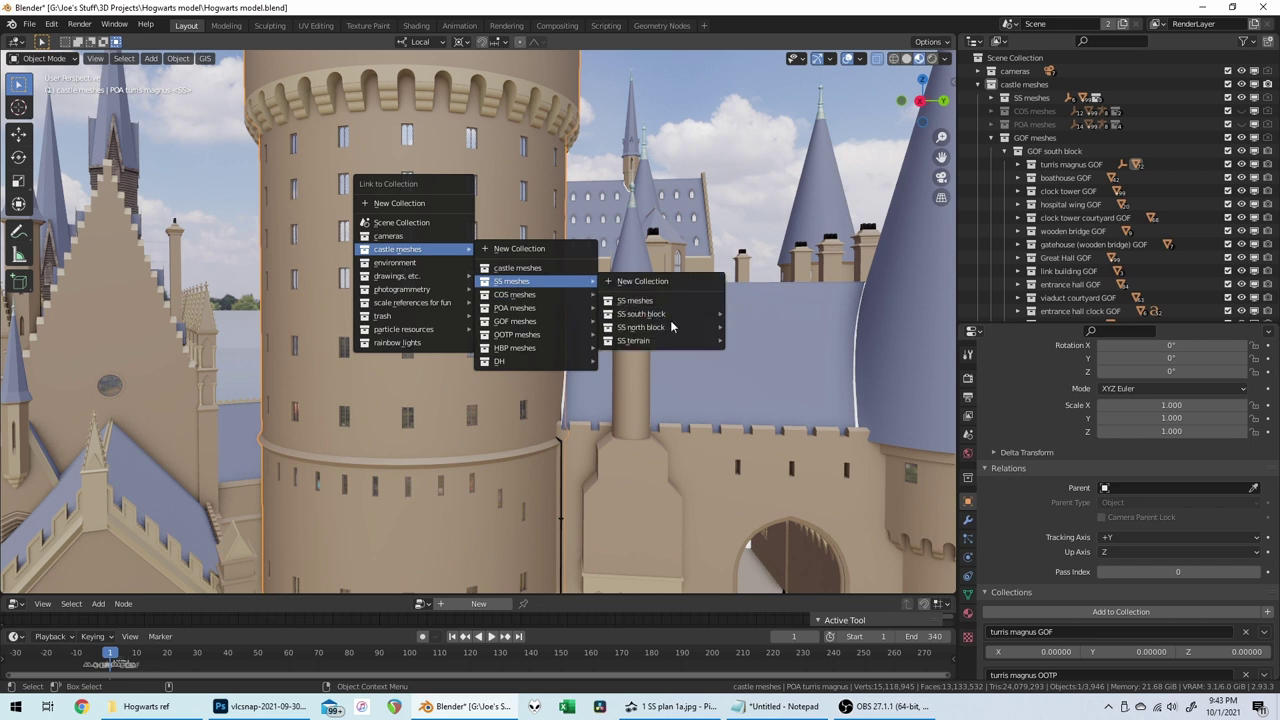
pyautogui.moveTo(696, 316)
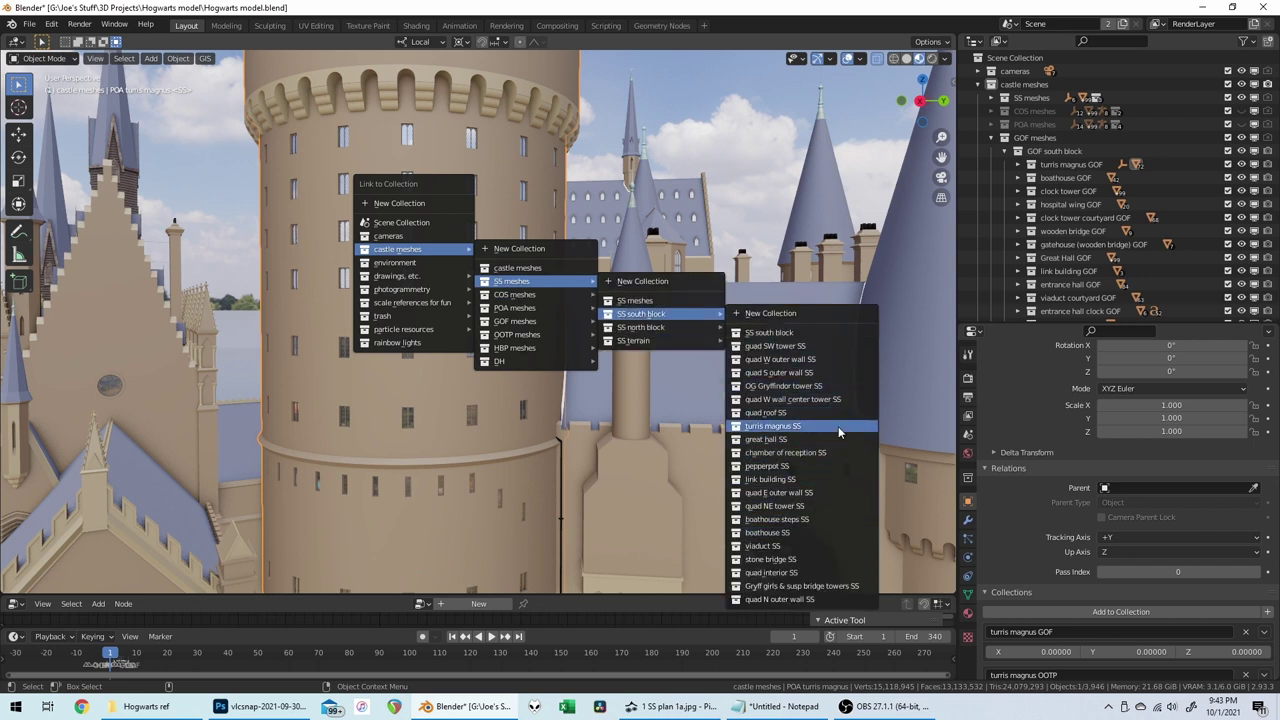
pyautogui.click(840, 425)
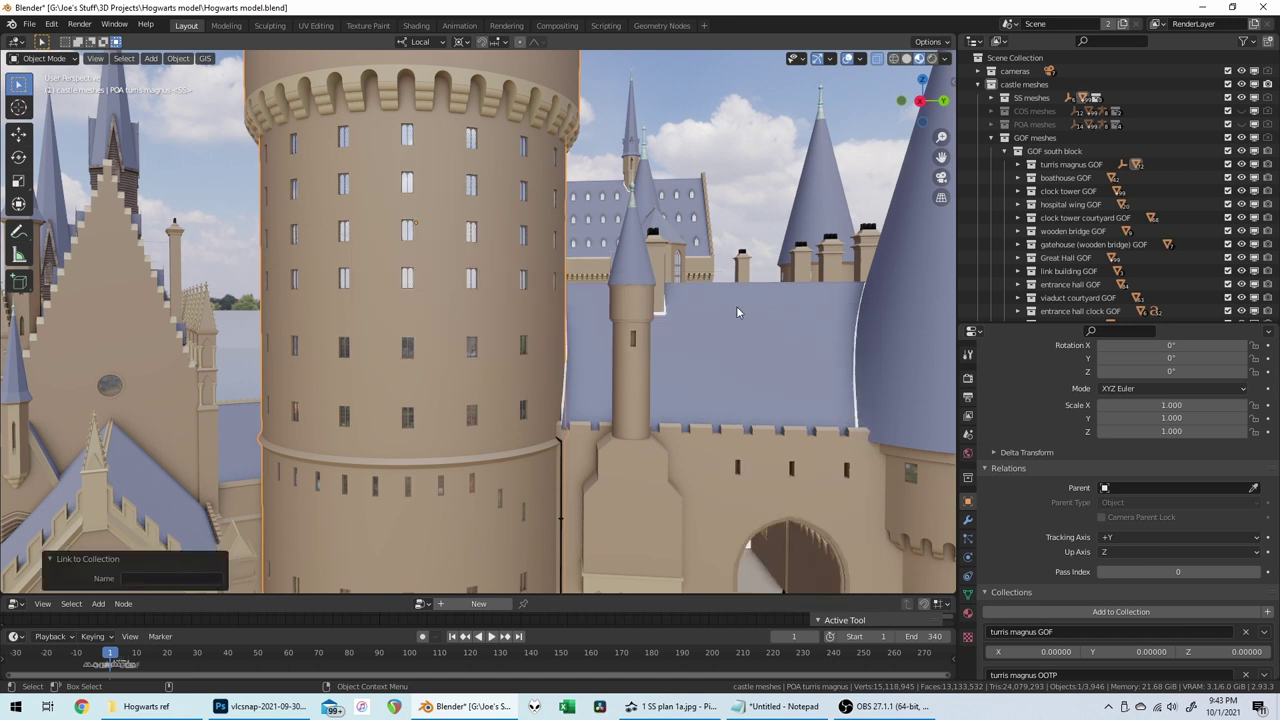
# Step: Link the tower body to the turris magnus COS collection in the COS south block
pyautogui.hotkey('shift', 'm')
pyautogui.moveTo(846, 355)
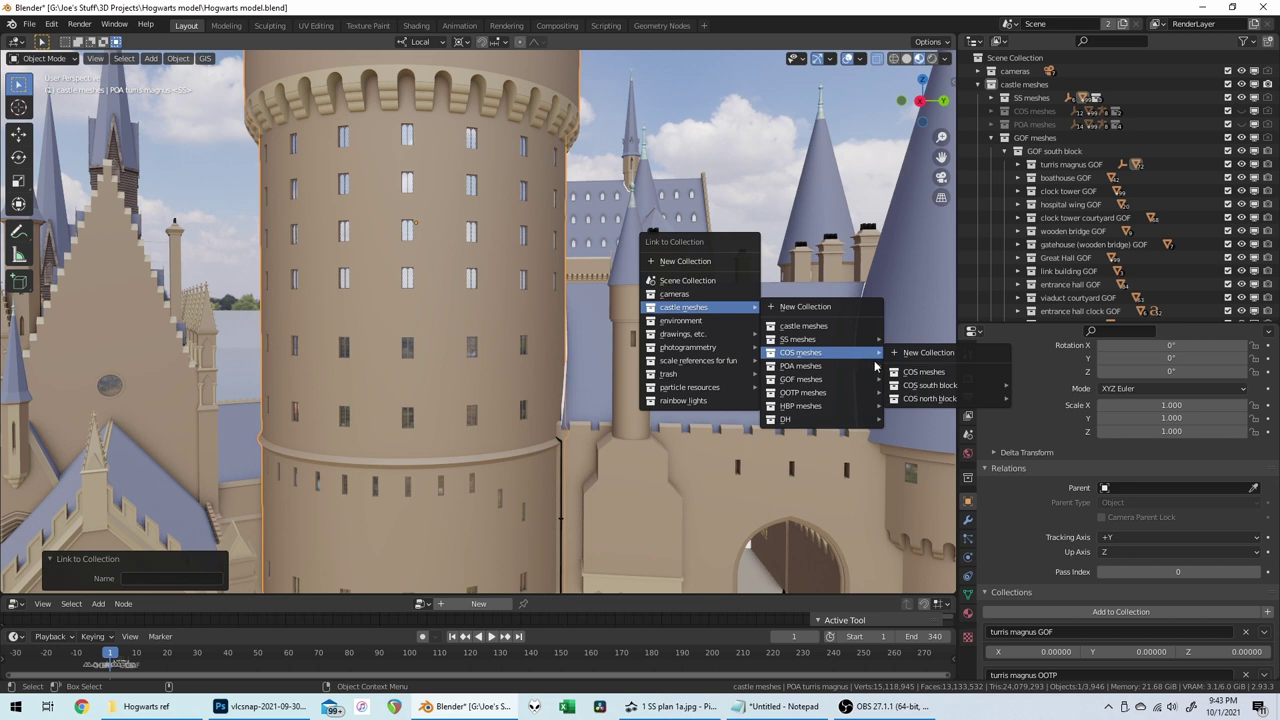
pyautogui.moveTo(953, 387)
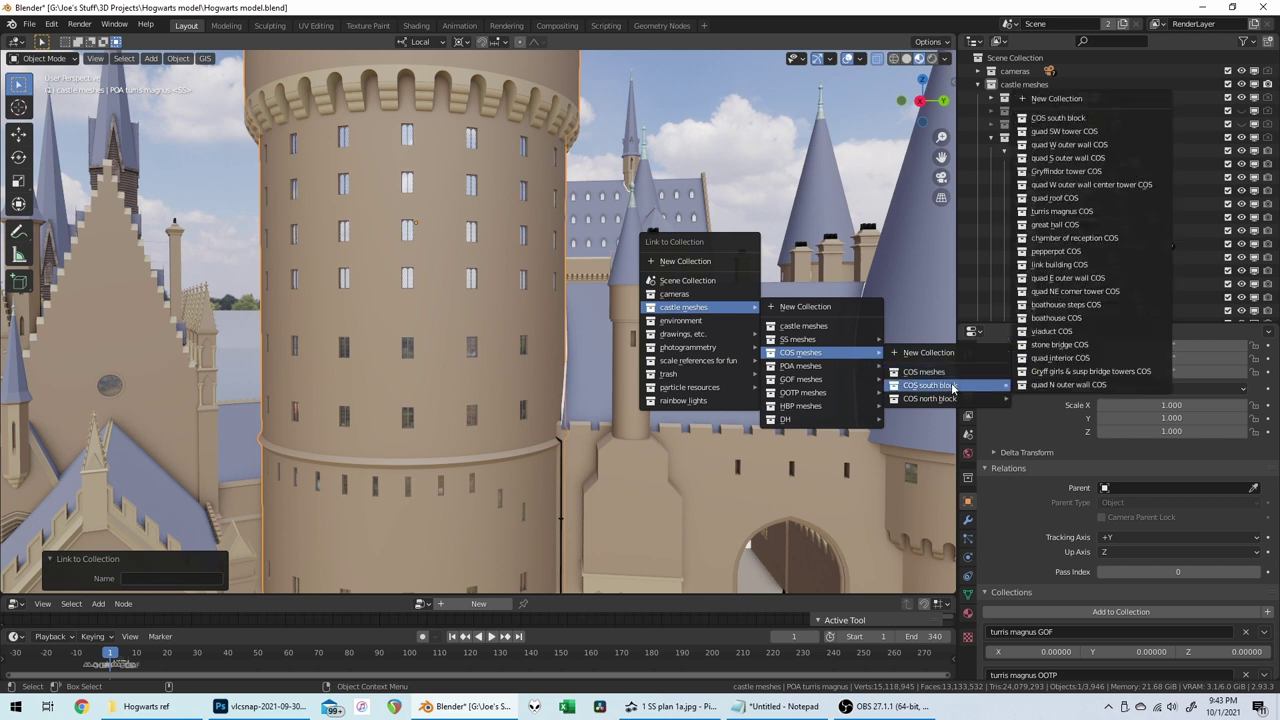
pyautogui.click(1112, 214)
# Step: Link the tower body to the turris magnus POA collection in the POA south block
pyautogui.hotkey('shift', 'm')
pyautogui.moveTo(680, 257)
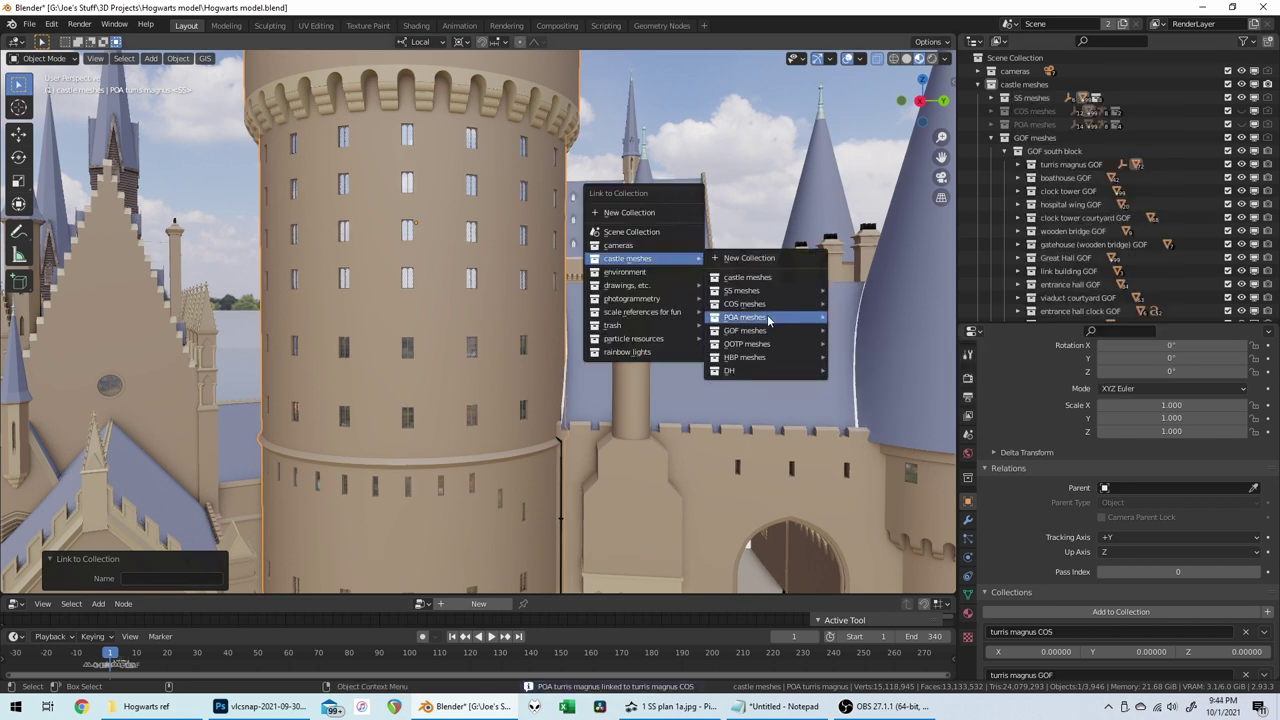
pyautogui.moveTo(769, 318)
pyautogui.moveTo(921, 350)
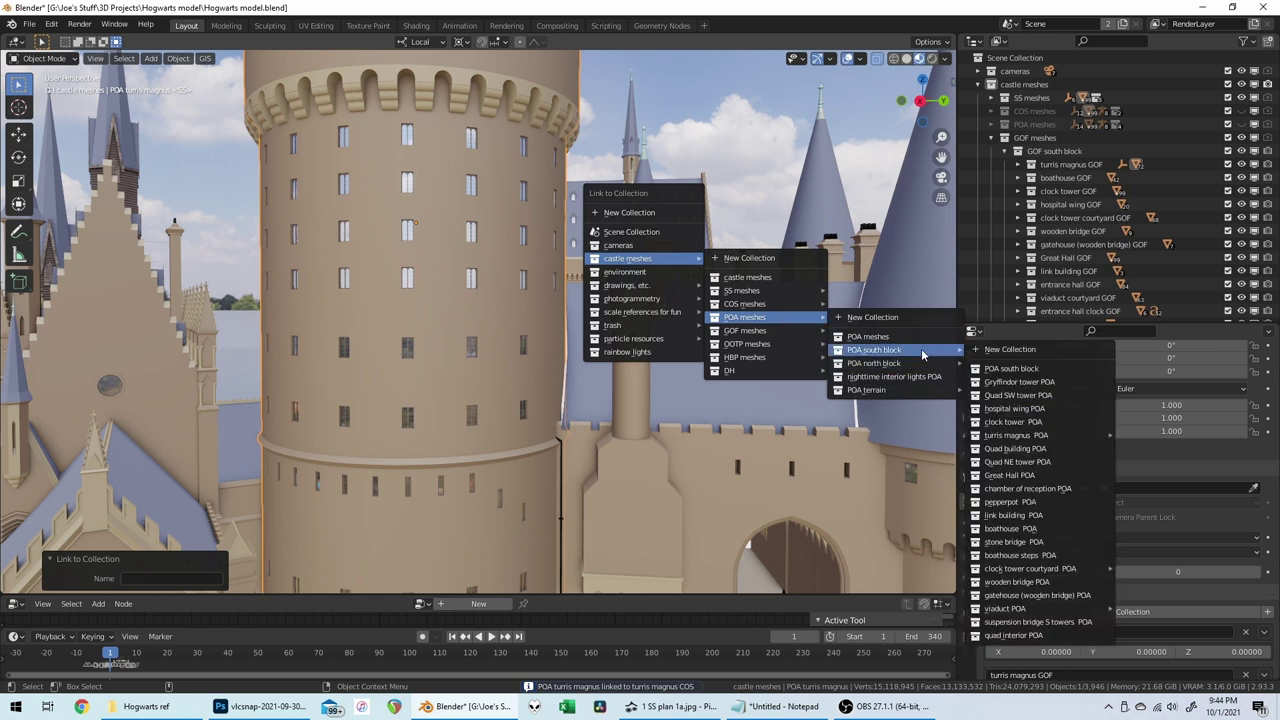
pyautogui.moveTo(1030, 437)
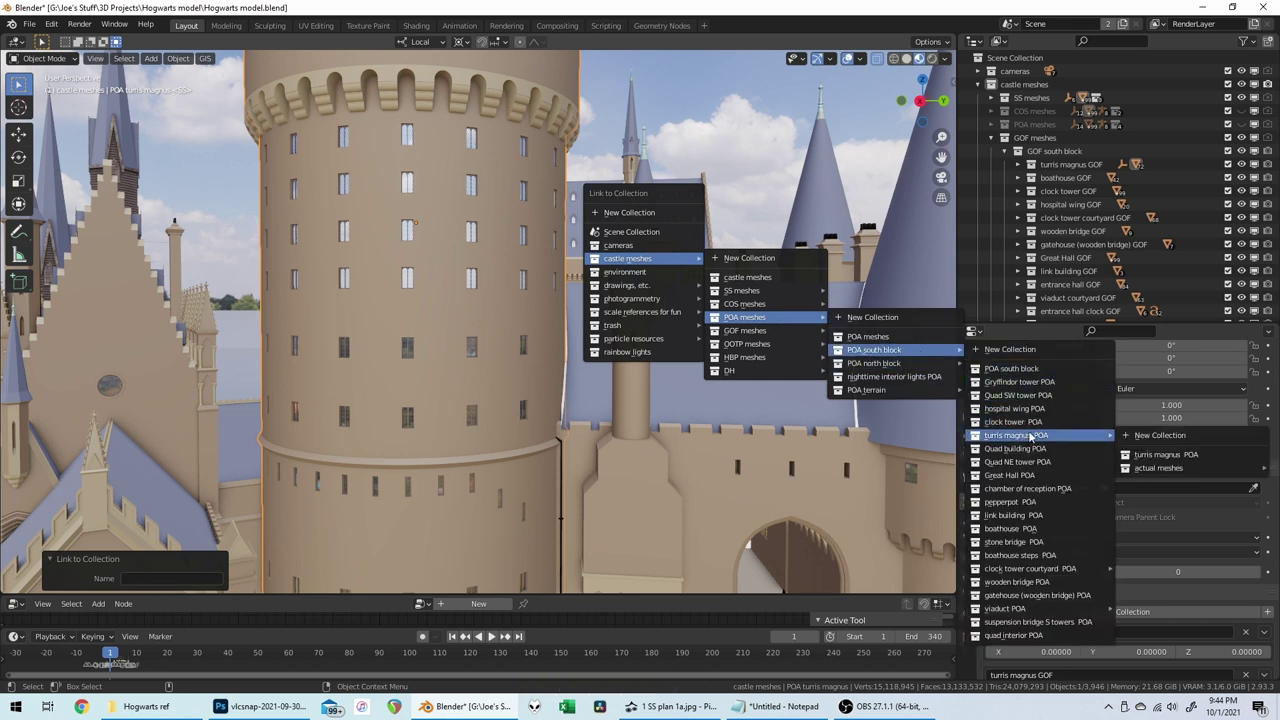
pyautogui.moveTo(1156, 470)
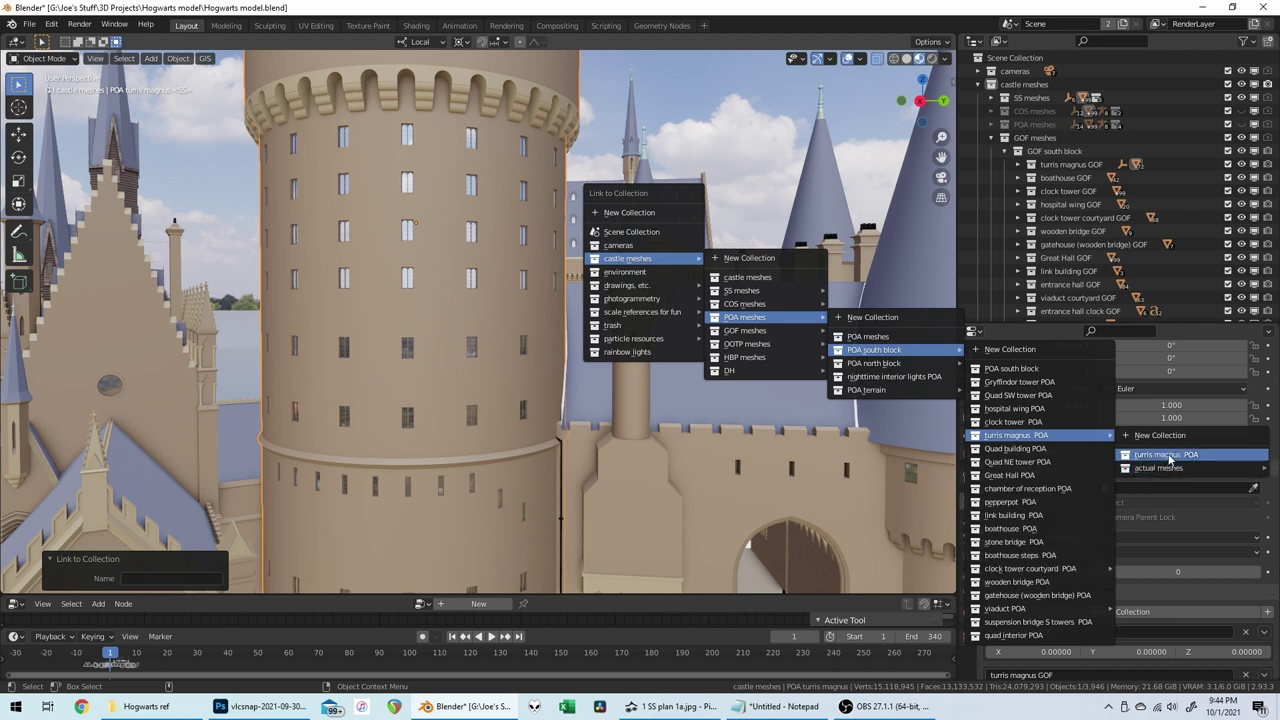
pyautogui.click(1169, 456)
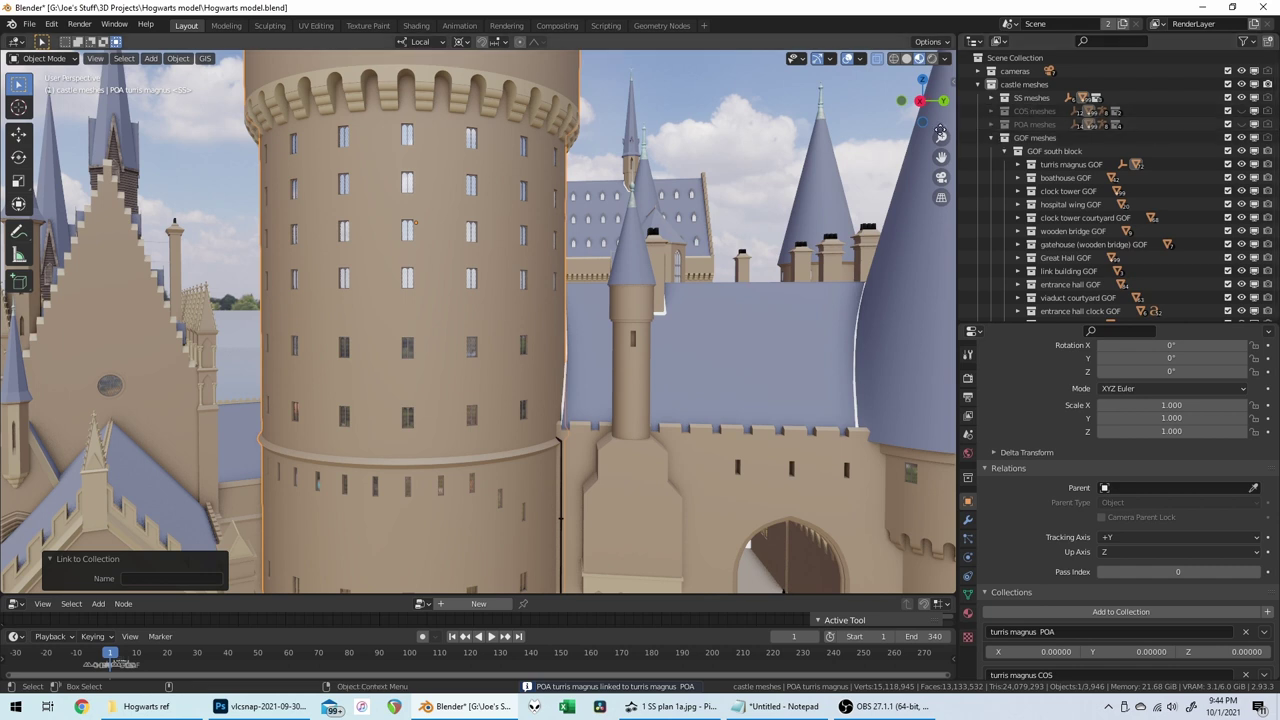
# Step: Collapse and hide the GOF meshes collection, show the POA meshes, and hide the SS meshes
pyautogui.click(991, 139)
pyautogui.click(1244, 138)
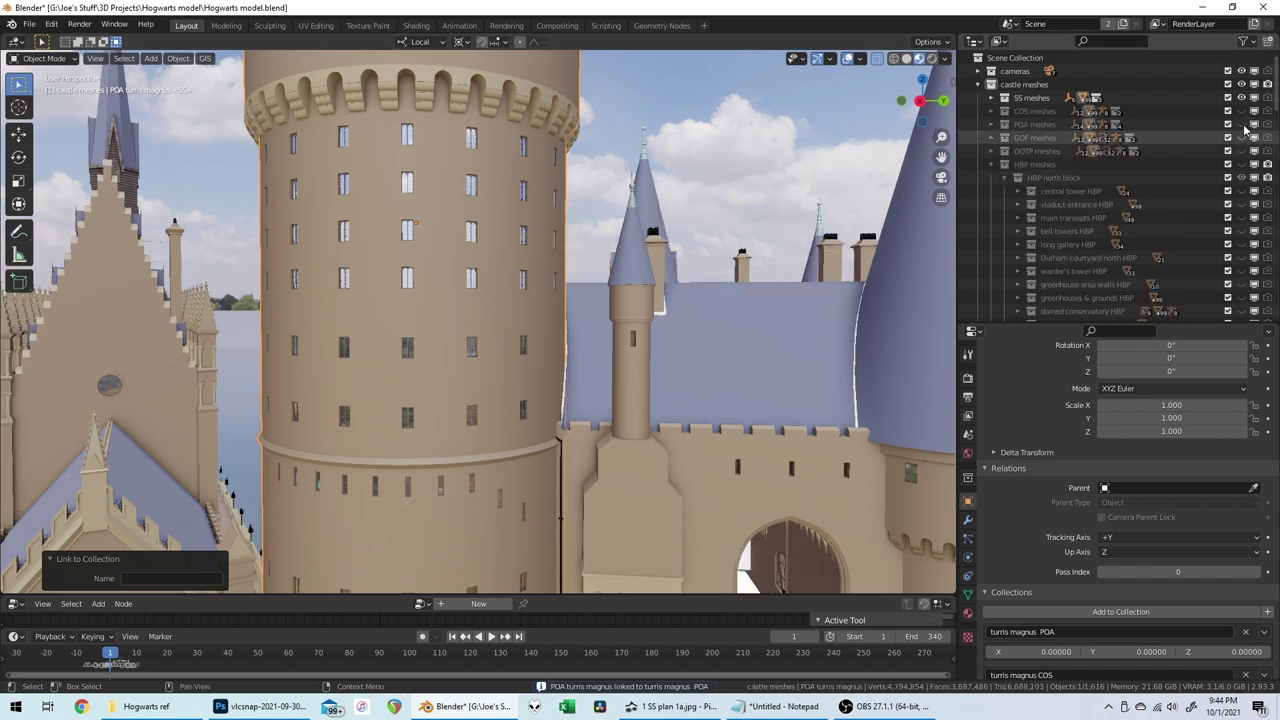
pyautogui.click(1241, 124)
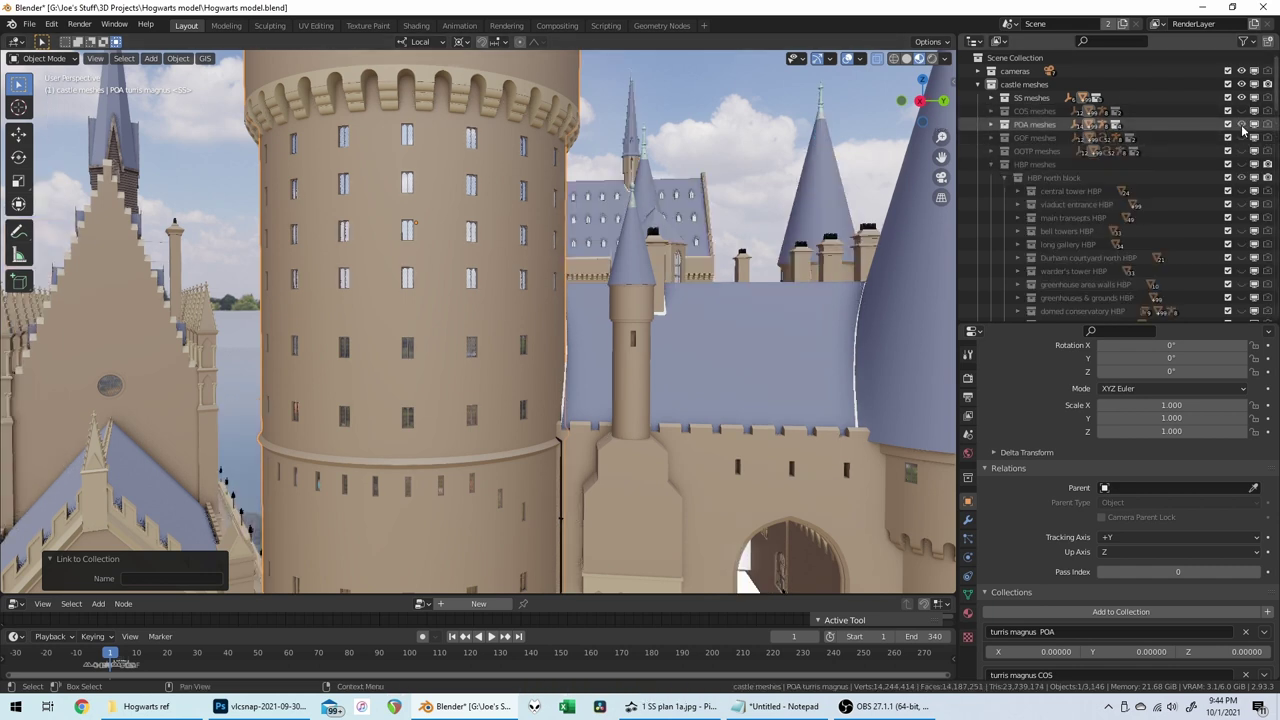
pyautogui.click(1244, 97)
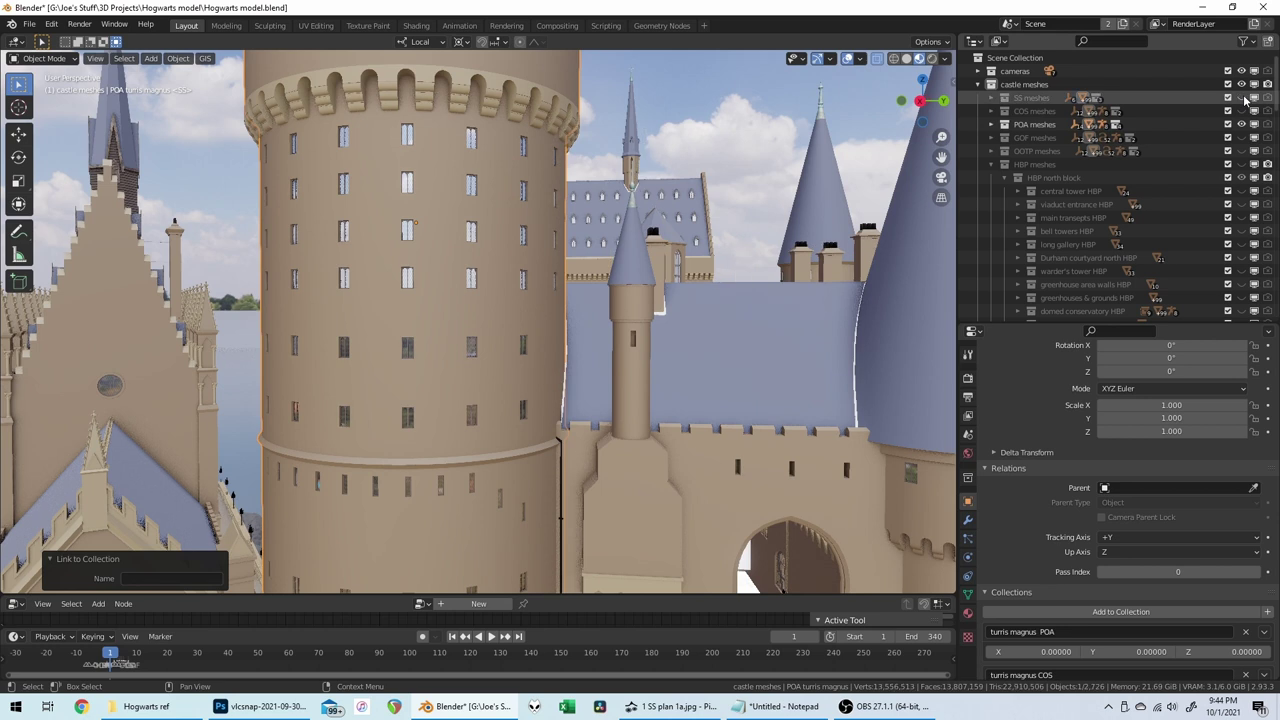
# Step: Expand the turris magnus POA collection in the POA south block and examine where its Cube.210 window mesh sits on the tower
pyautogui.click(991, 124)
pyautogui.click(1004, 151)
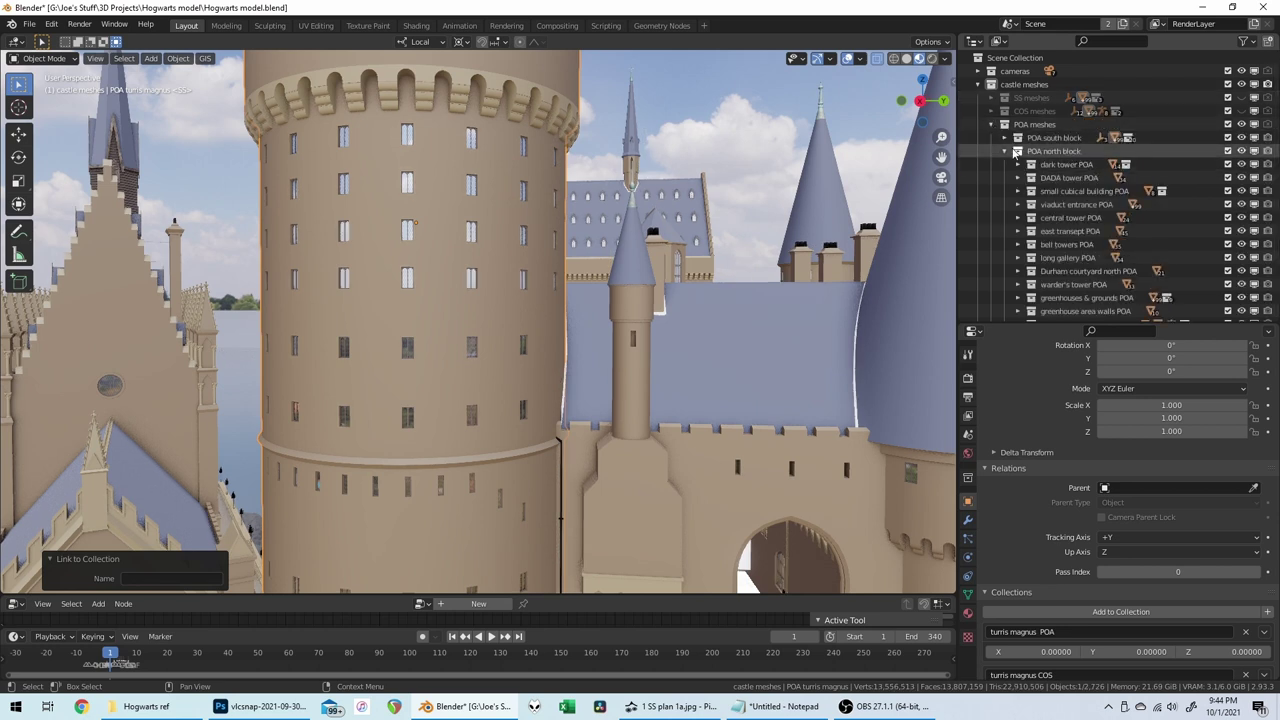
pyautogui.click(1005, 151)
pyautogui.click(1005, 137)
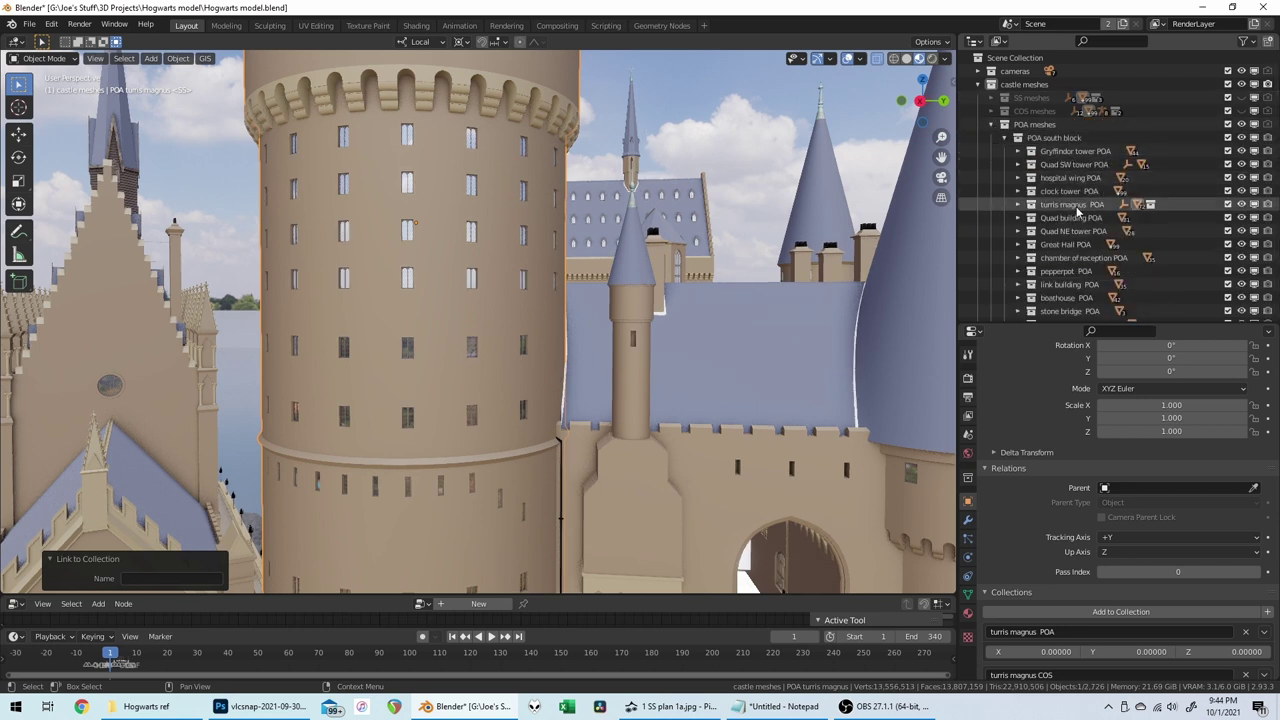
pyautogui.click(1018, 205)
pyautogui.scroll(-3, 1078, 180)
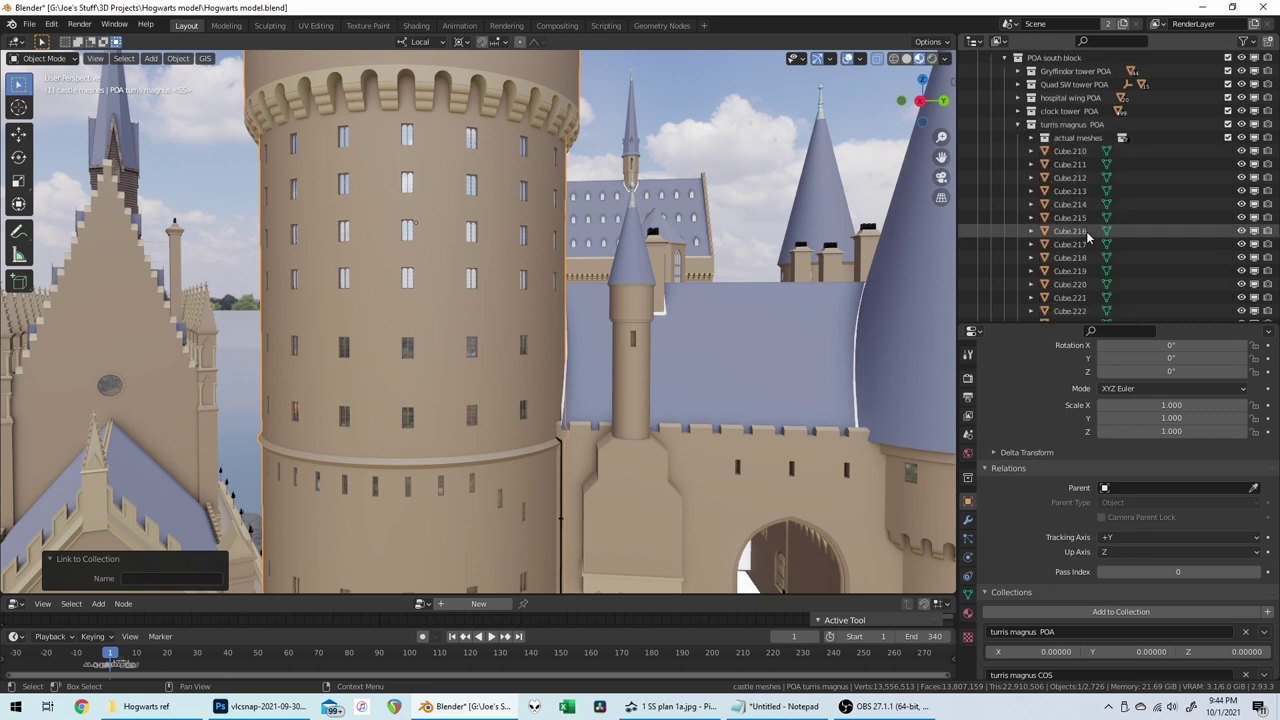
pyautogui.click(1087, 155)
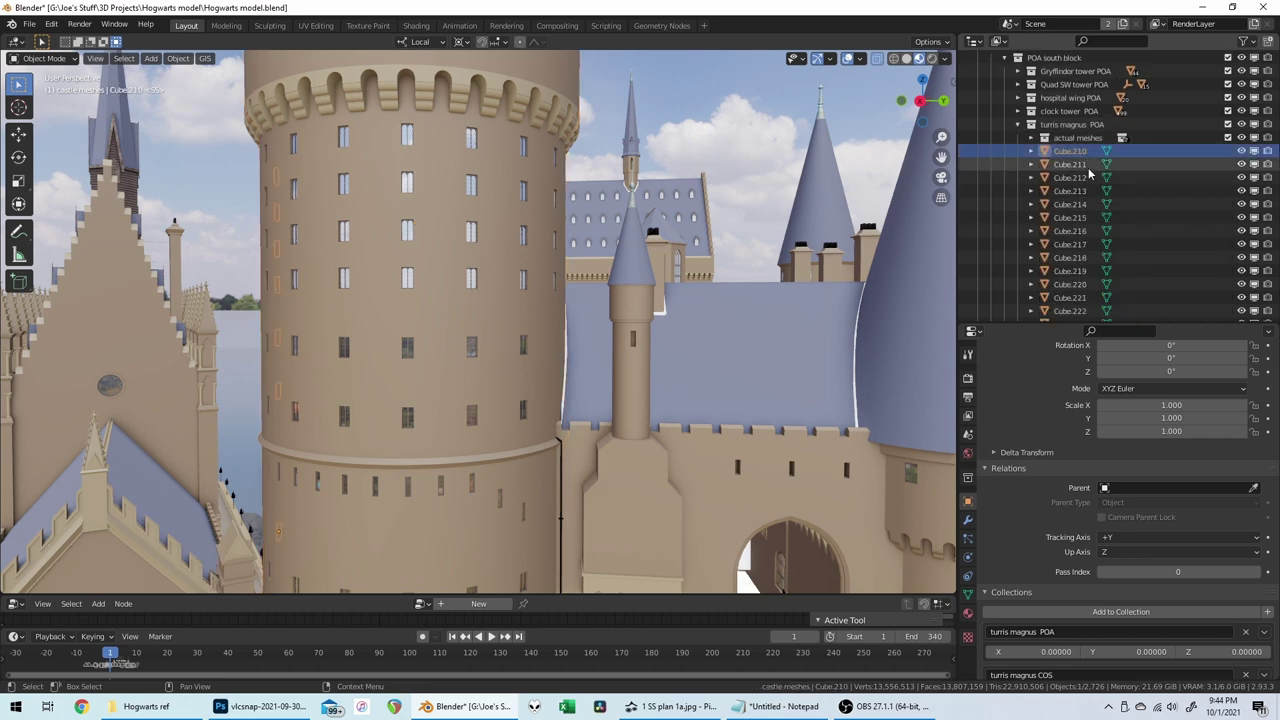
pyautogui.moveTo(719, 294); pyautogui.dragTo(736, 292, button='middle')
# Step: Delete all subcollections of actual meshes in turris magnus POA, from lamp meshes through big window
pyautogui.click(1032, 137)
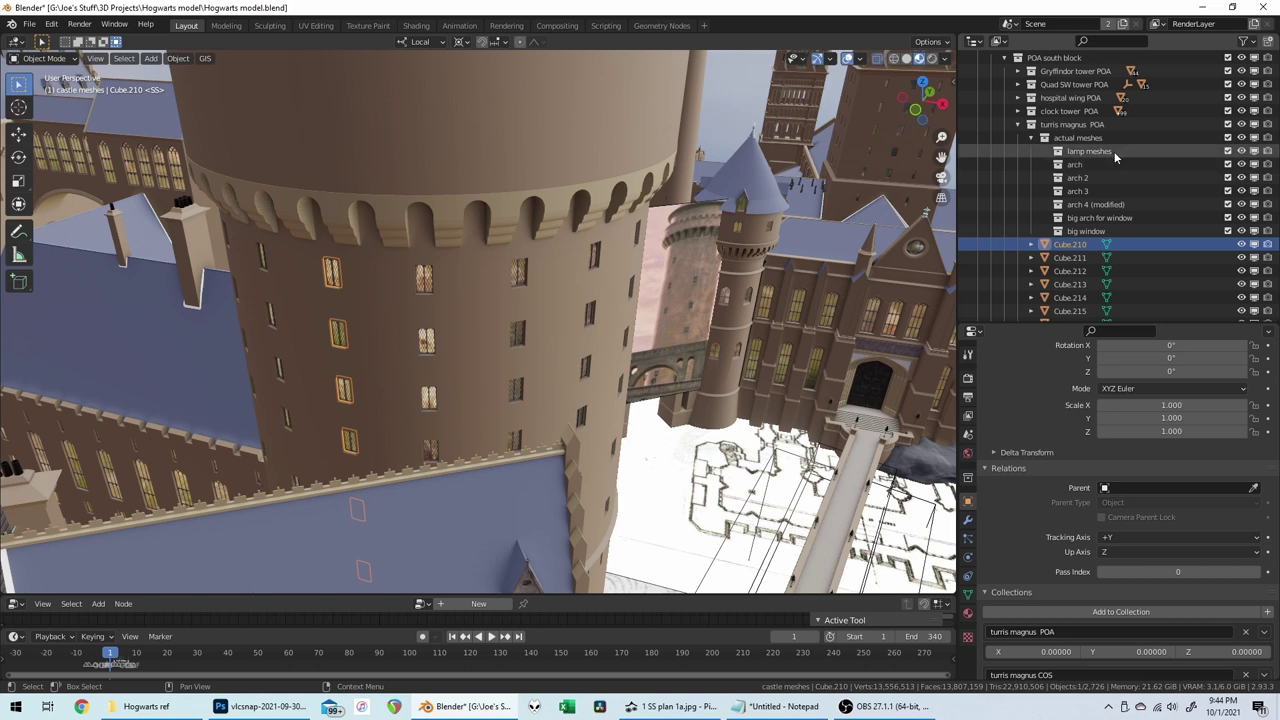
pyautogui.click(1086, 232)
pyautogui.press('KP_Decimal')
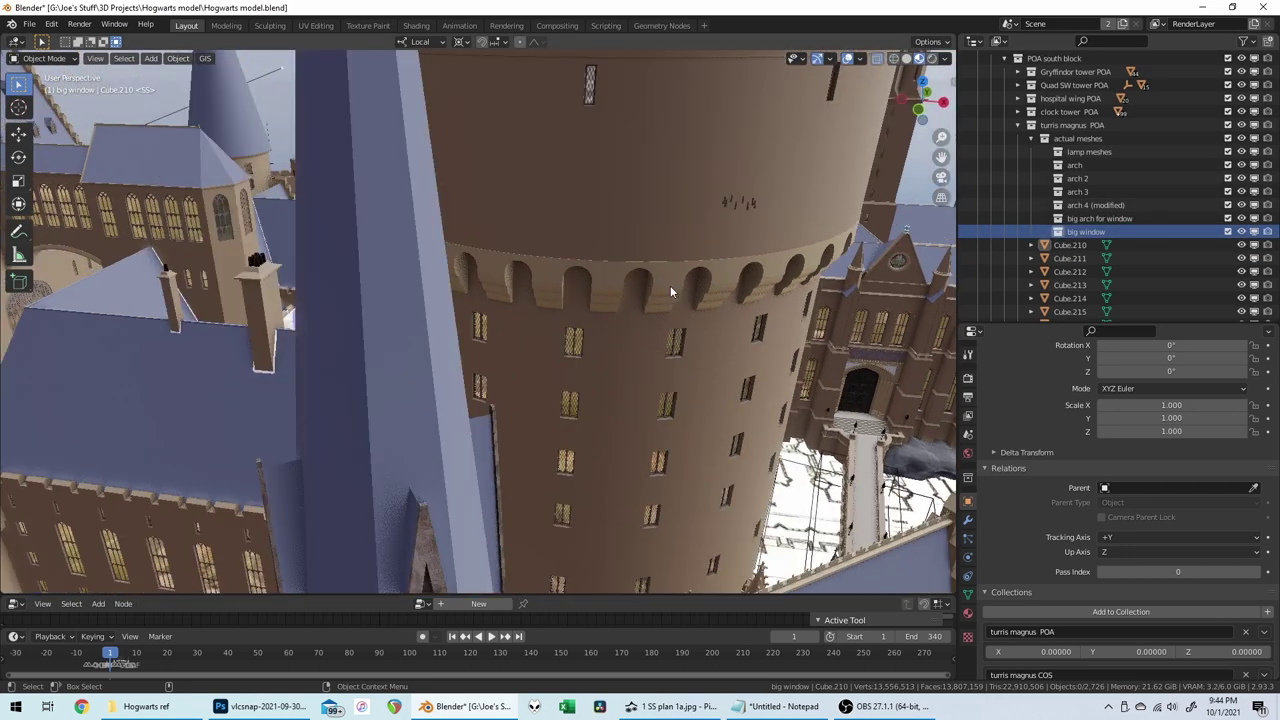
pyautogui.moveTo(670, 285); pyautogui.dragTo(763, 302, button='middle')
pyautogui.press('KP_4')
pyautogui.press('KP_4')
pyautogui.press('KP_4')
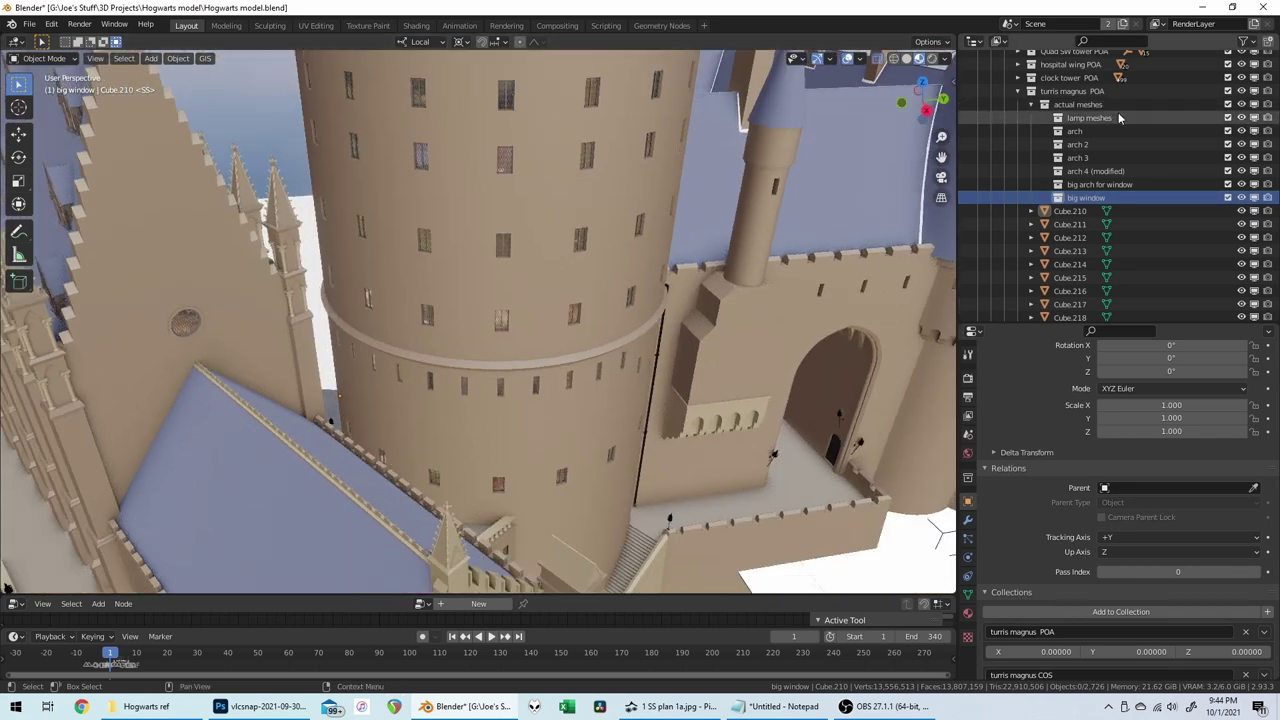
pyautogui.keyDown('shift'); pyautogui.click(1117, 117); pyautogui.keyUp('shift')
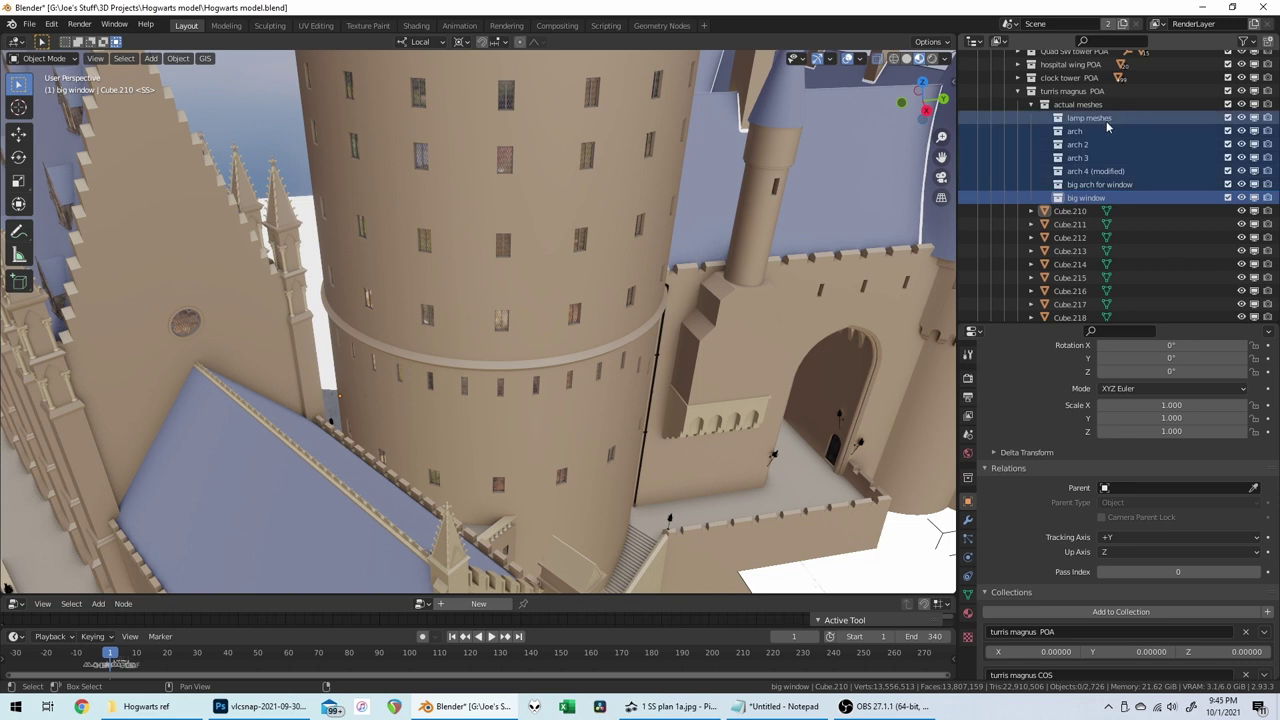
pyautogui.rightClick(1105, 136)
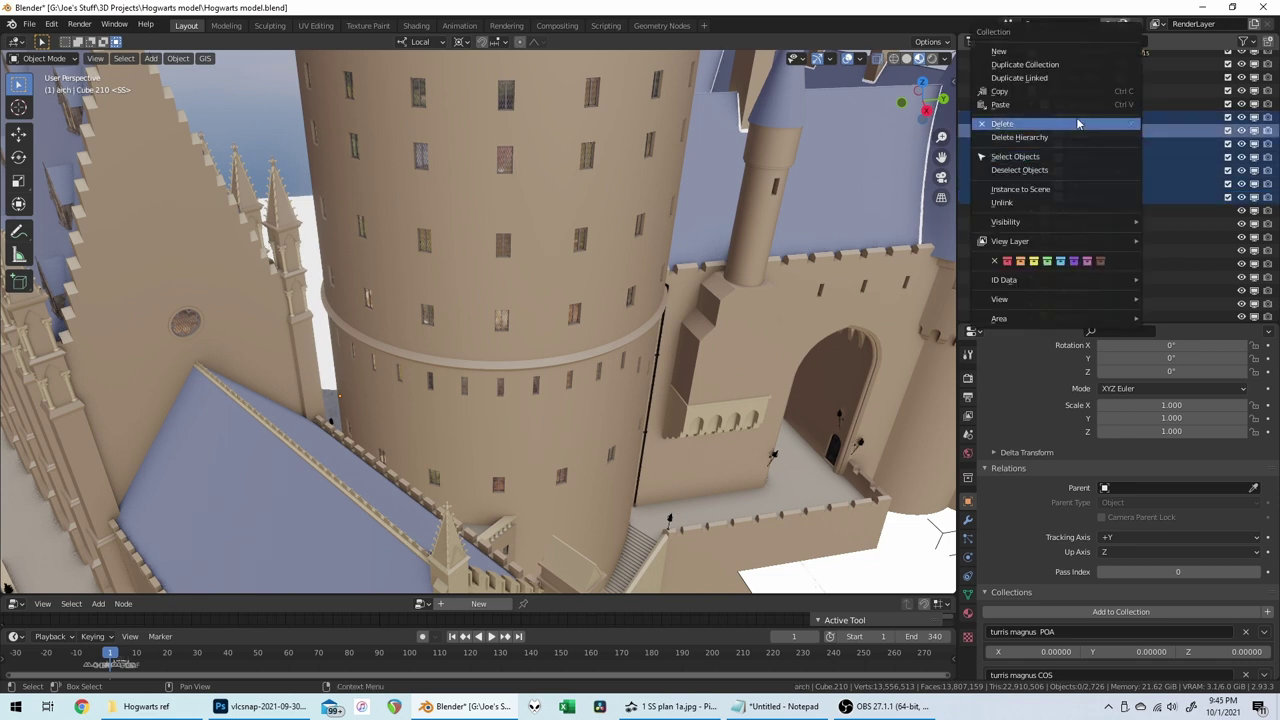
pyautogui.click(1078, 123)
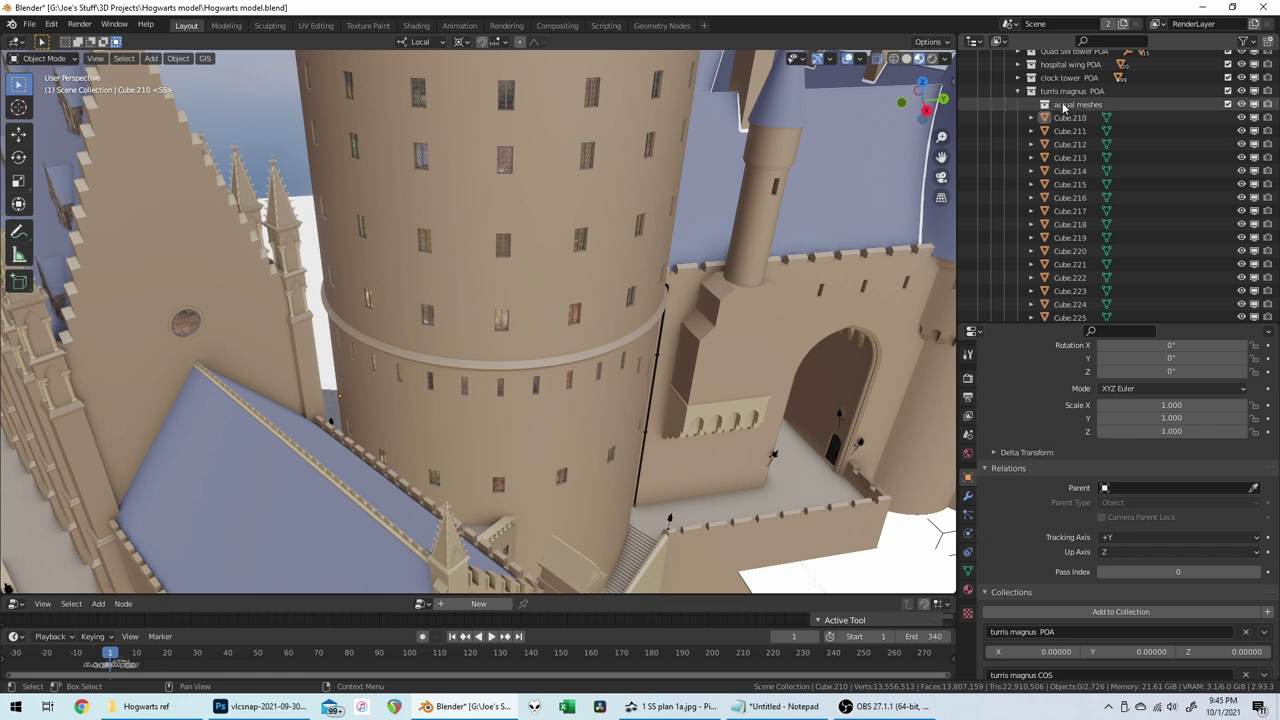
# Step: Delete the leftover actual meshes collection from turris magnus POA
pyautogui.rightClick(1062, 105)
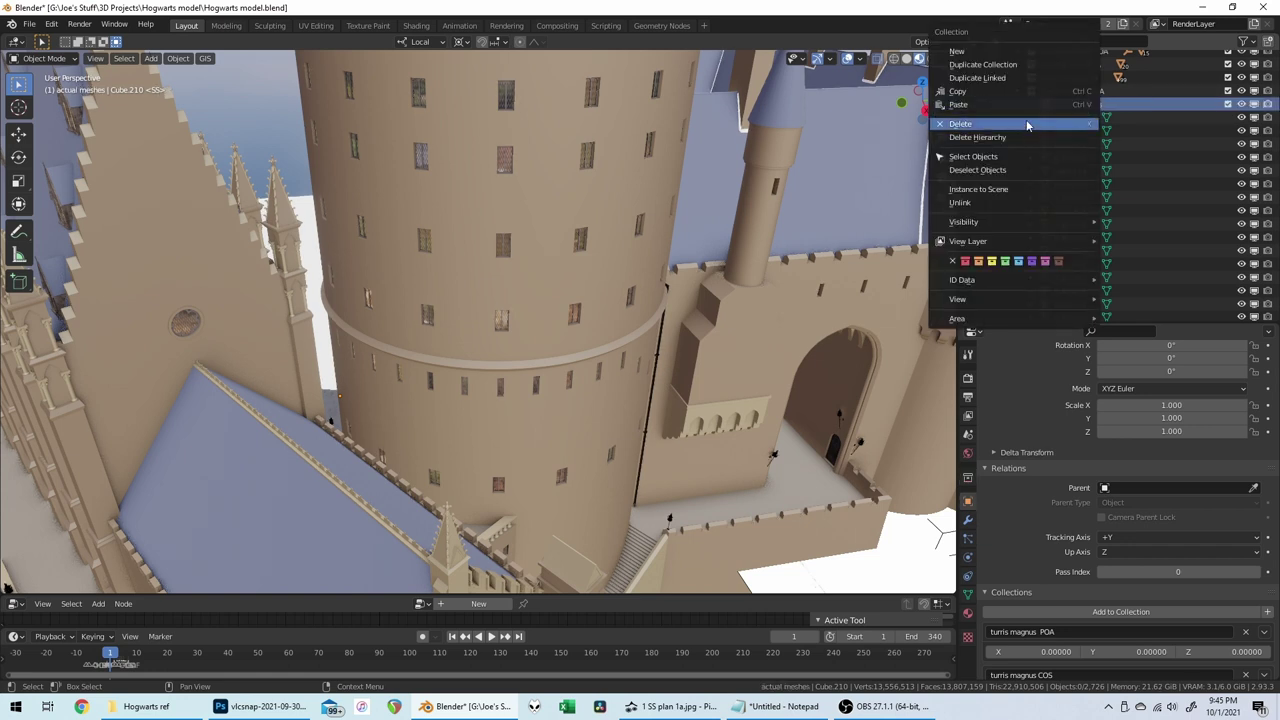
pyautogui.click(1034, 124)
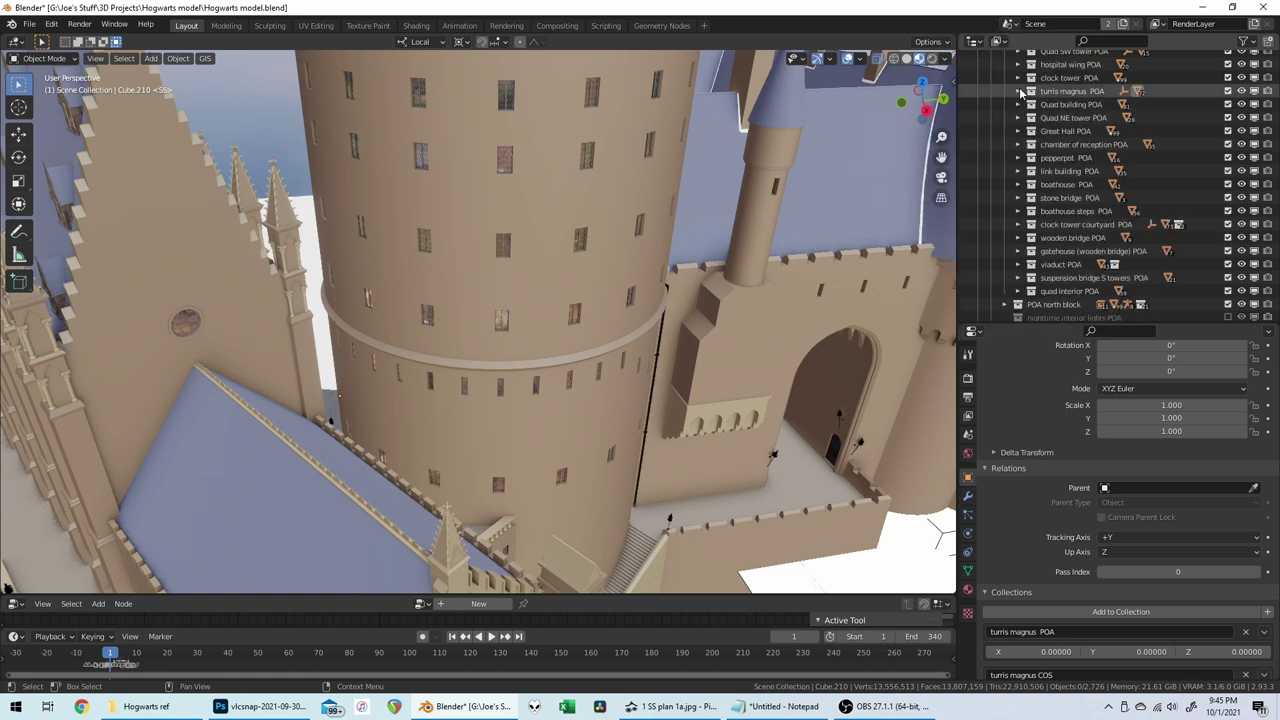
pyautogui.moveTo(678, 289); pyautogui.dragTo(658, 252, button='middle')
# Step: Collapse and hide the POA meshes collection and show the SS meshes instead
pyautogui.scroll(5, 1110, 187)
pyautogui.click(1004, 124)
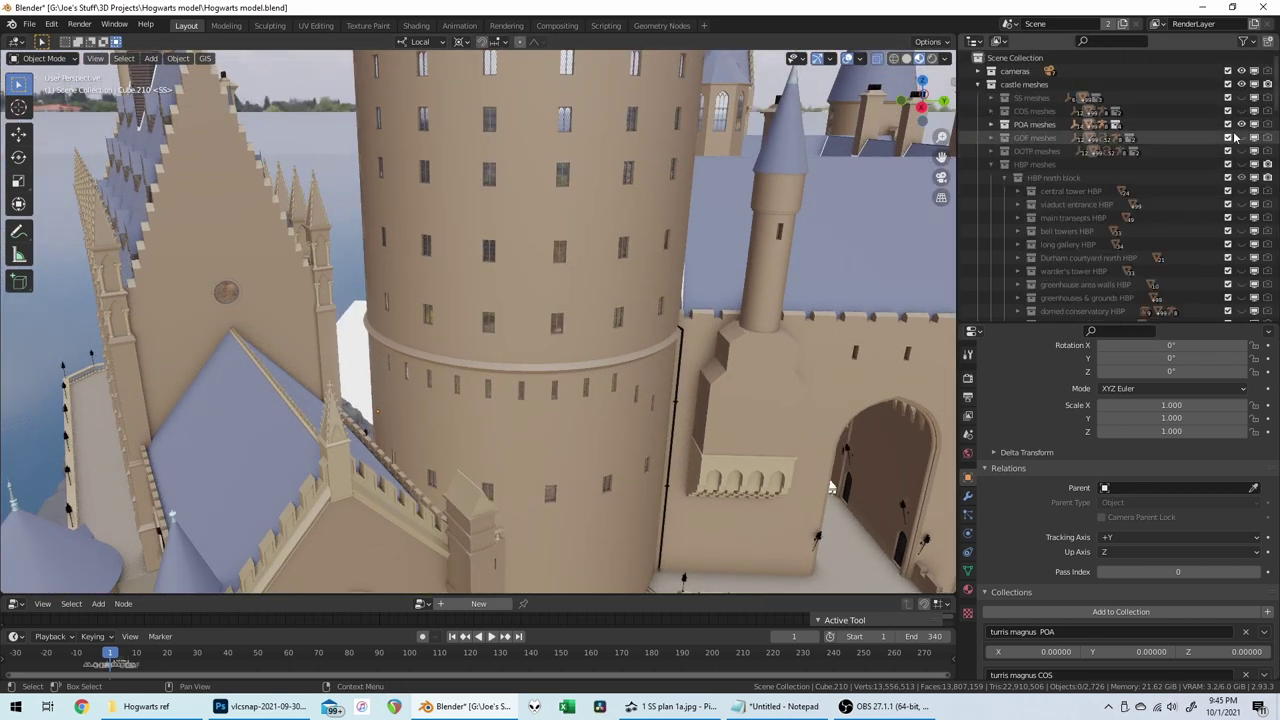
pyautogui.click(1242, 125)
pyautogui.click(1242, 98)
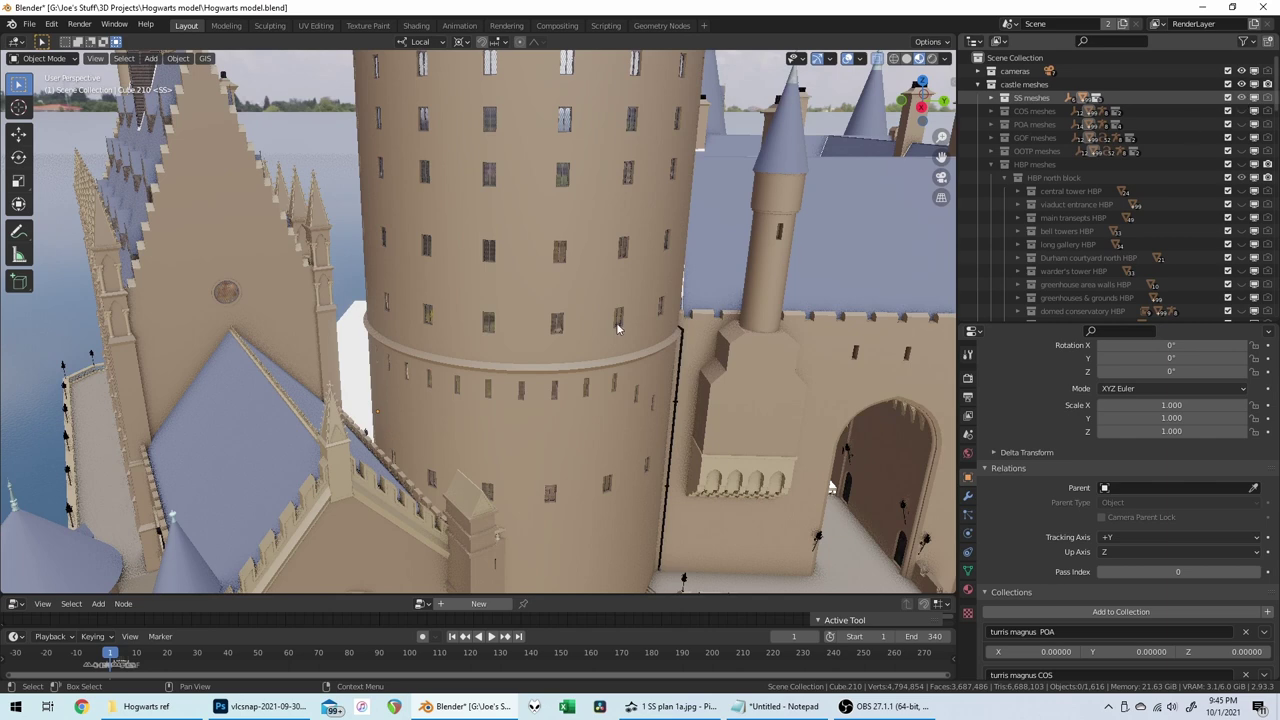
pyautogui.moveTo(617, 325); pyautogui.dragTo(619, 318, button='middle')
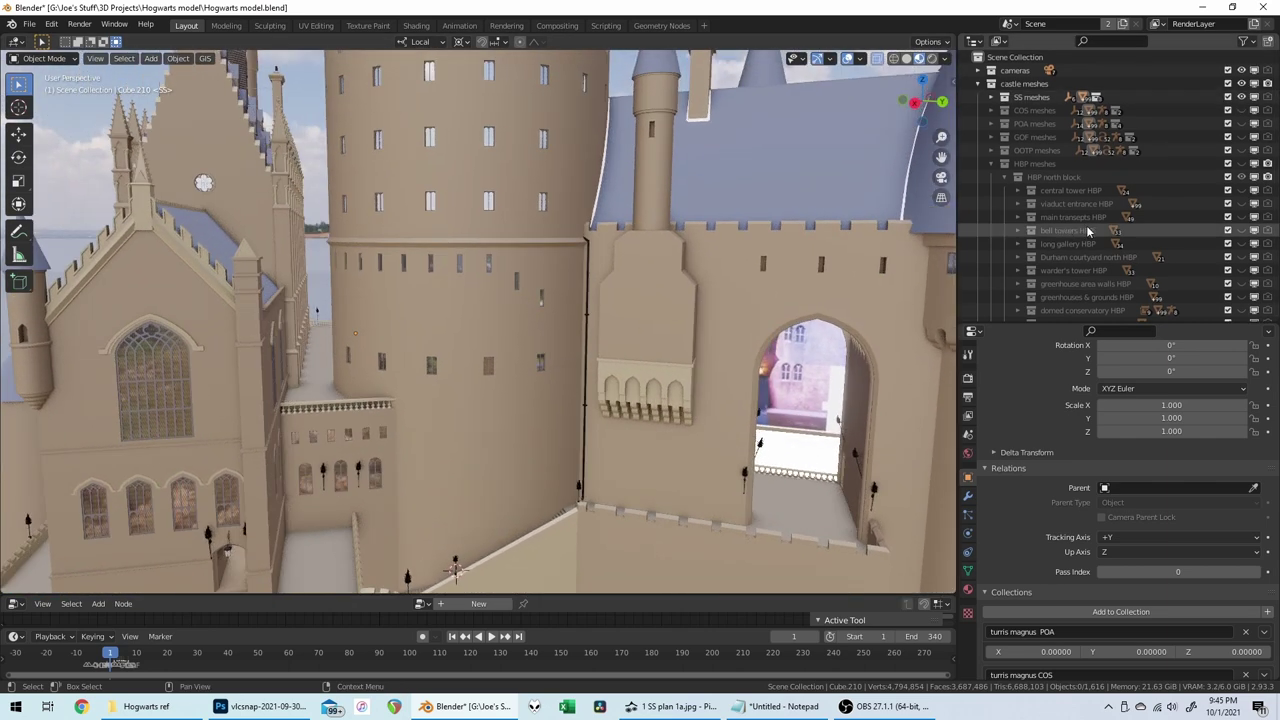
# Step: In top view, move both parts of the torch on the wall beside the tower stairs about -0.025 in X and 0.036 in Y
pyautogui.scroll(-6, 1100, 226)
pyautogui.keyDown('shift'); pyautogui.scroll(-8, 671, 399); pyautogui.keyUp('shift')
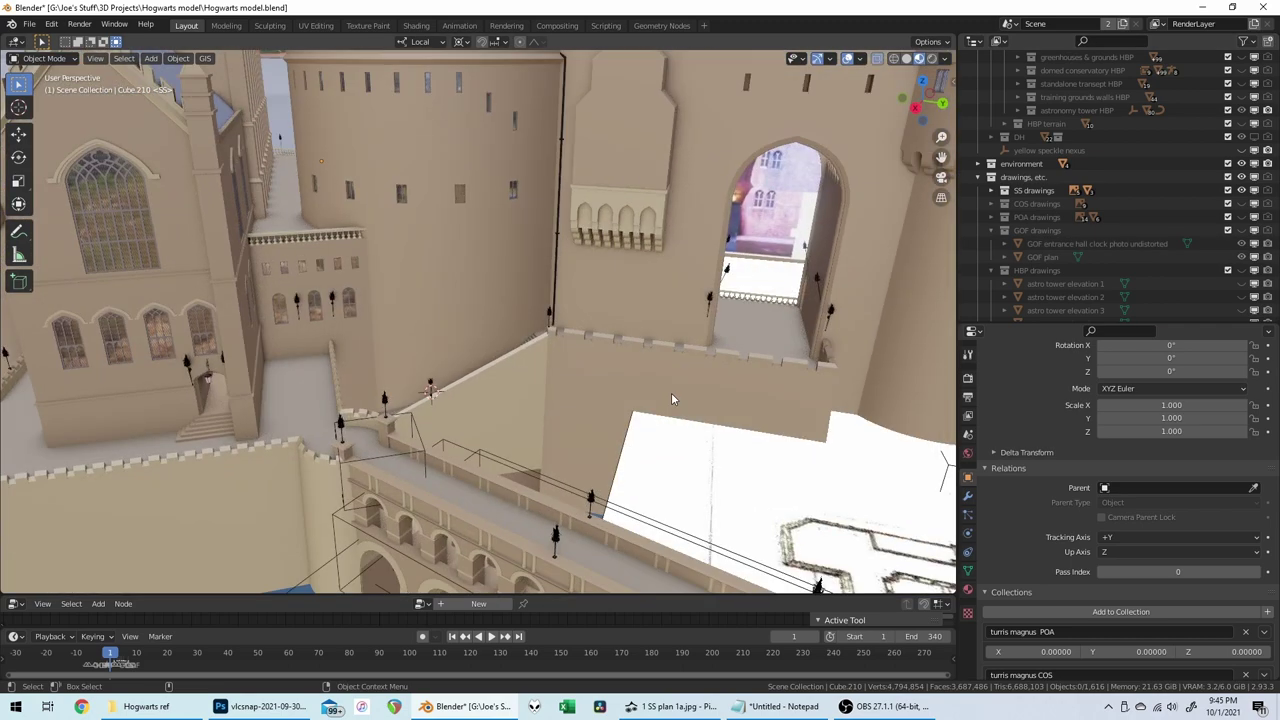
pyautogui.press('KP_7')
pyautogui.scroll(-5, 671, 399)
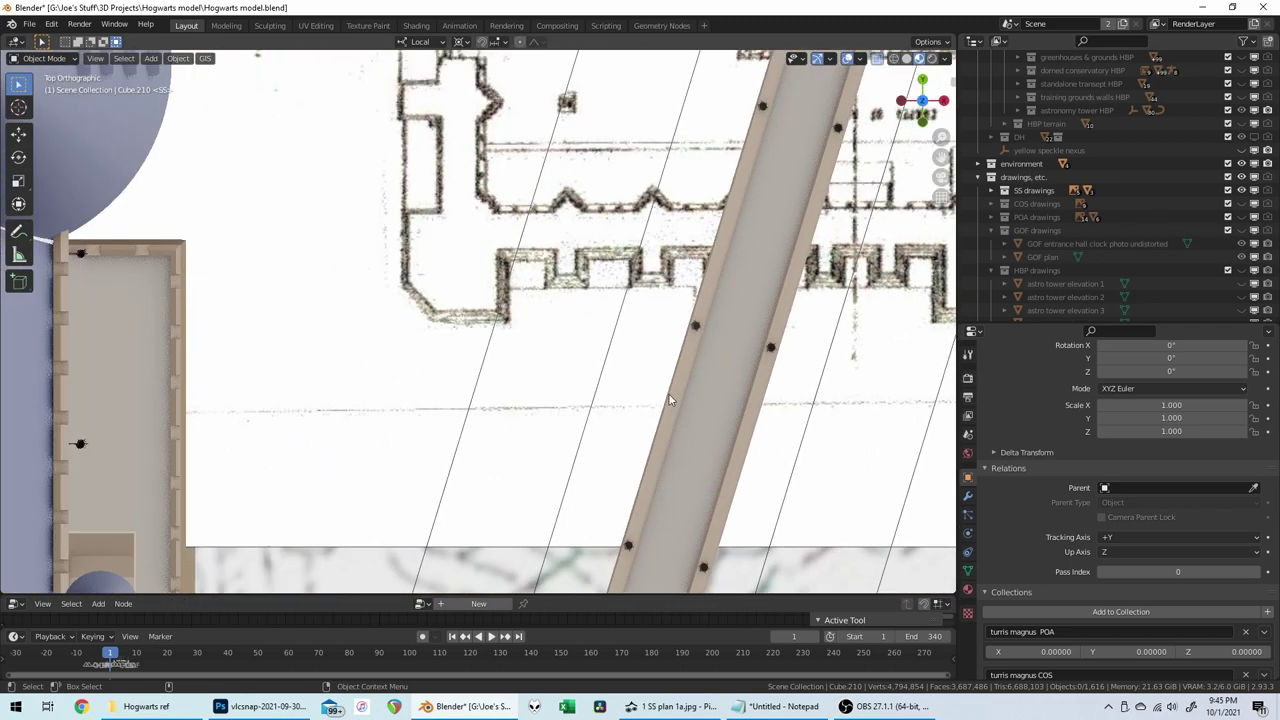
pyautogui.scroll(-6, 670, 399)
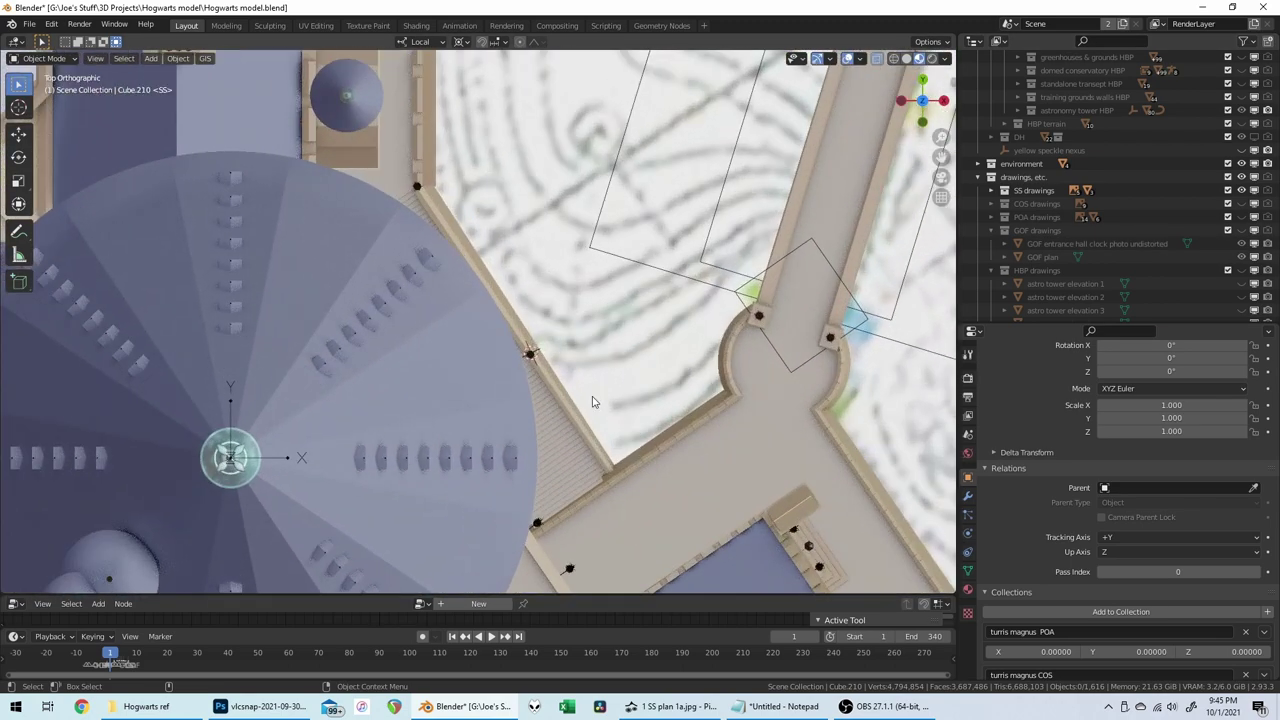
pyautogui.scroll(3, 575, 401)
pyautogui.scroll(8, 1205, 150)
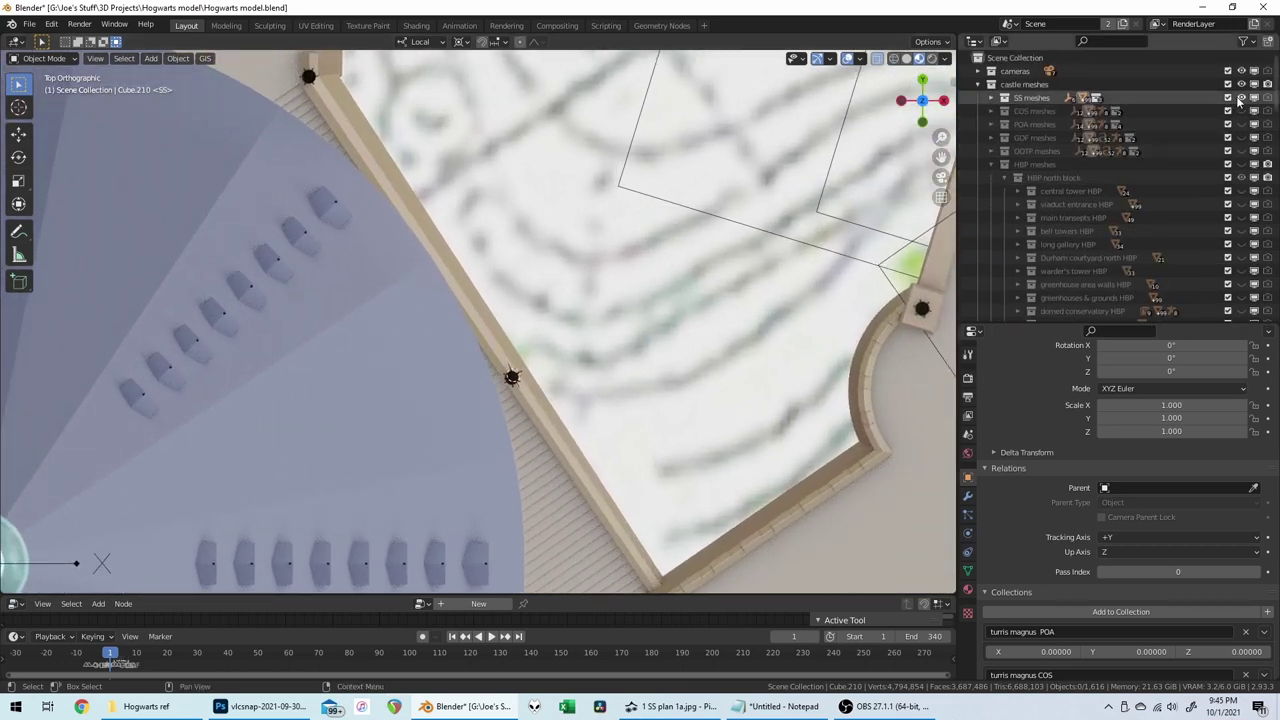
pyautogui.click(1241, 98)
pyautogui.click(1241, 98)
pyautogui.scroll(4, 580, 445)
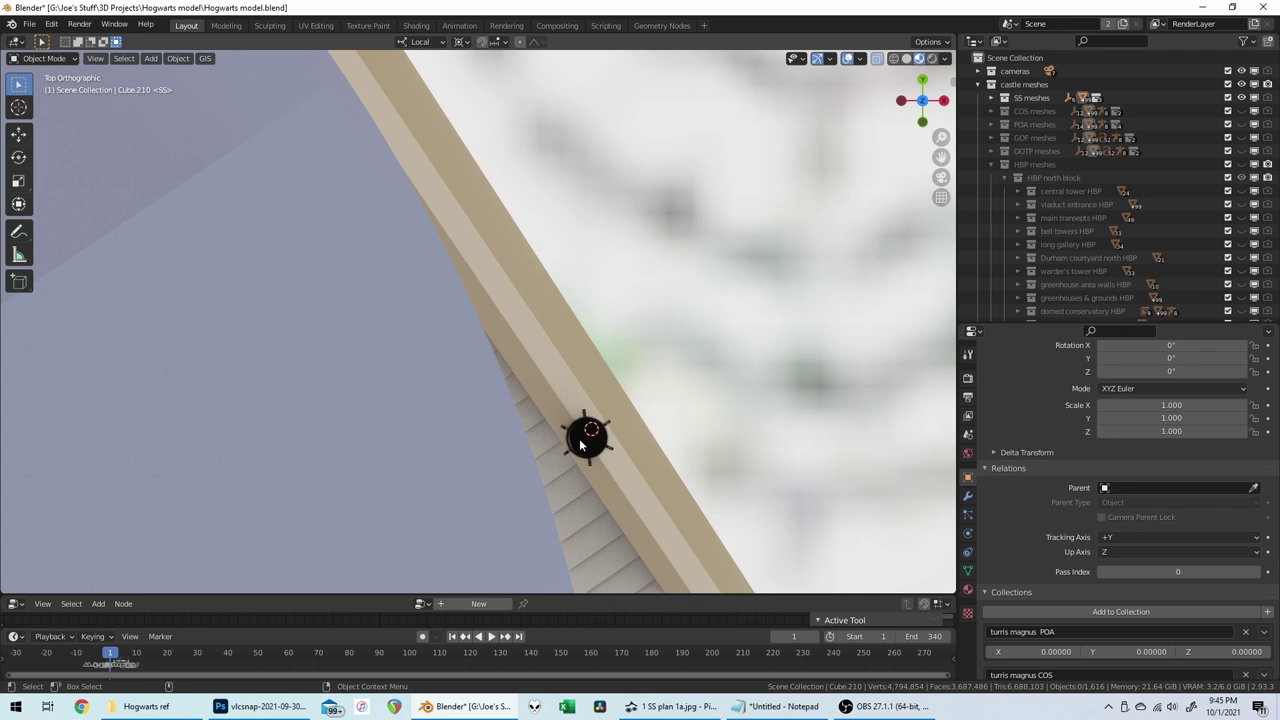
pyautogui.click(575, 432)
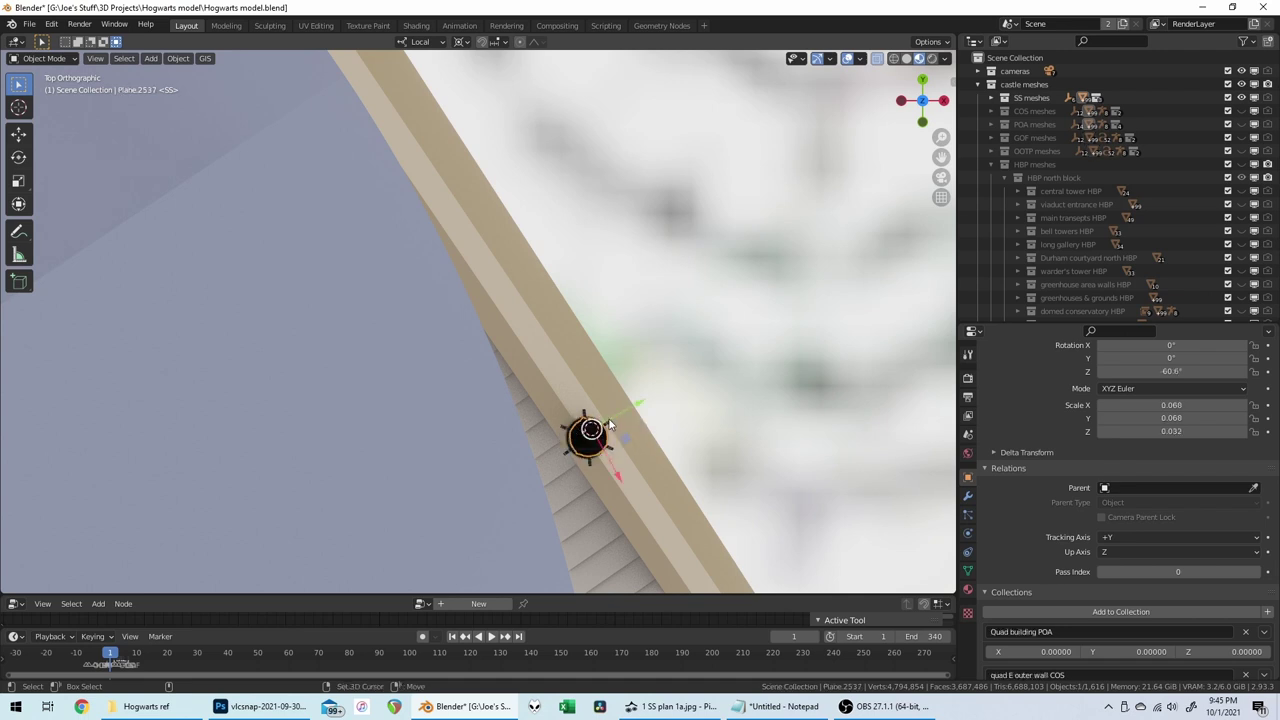
pyautogui.click(610, 425)
pyautogui.press('g')
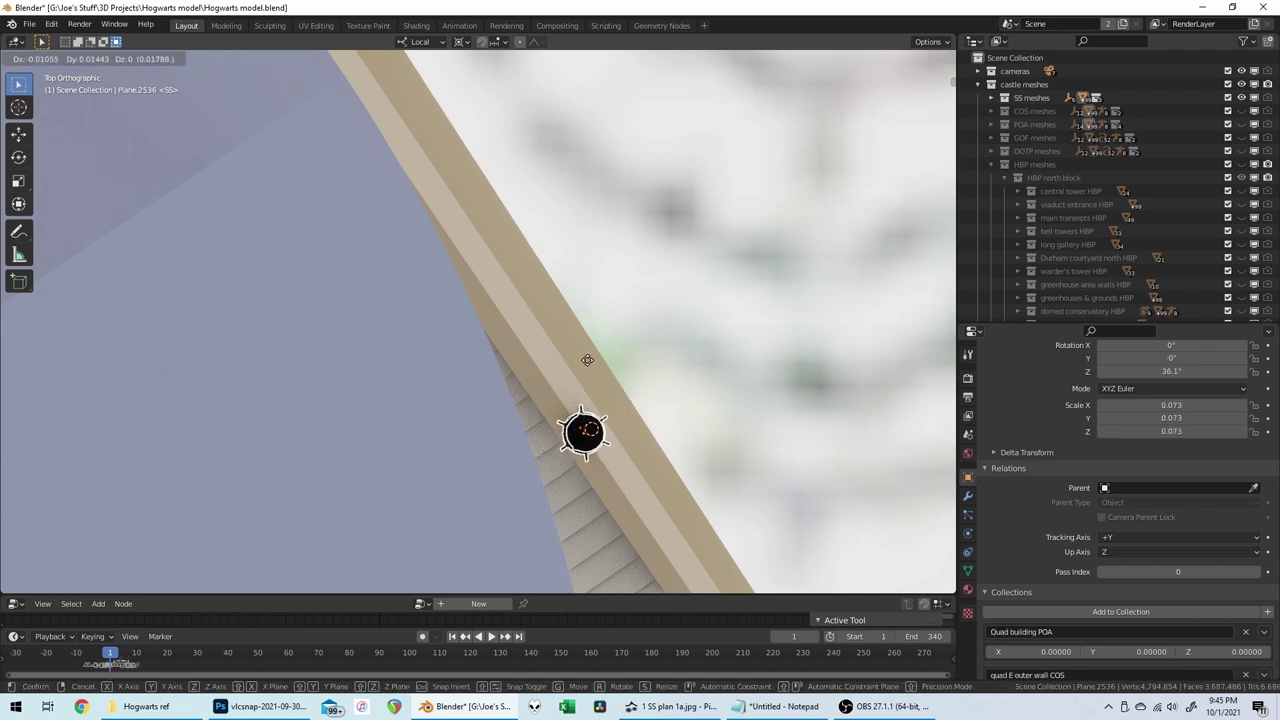
pyautogui.click(551, 313)
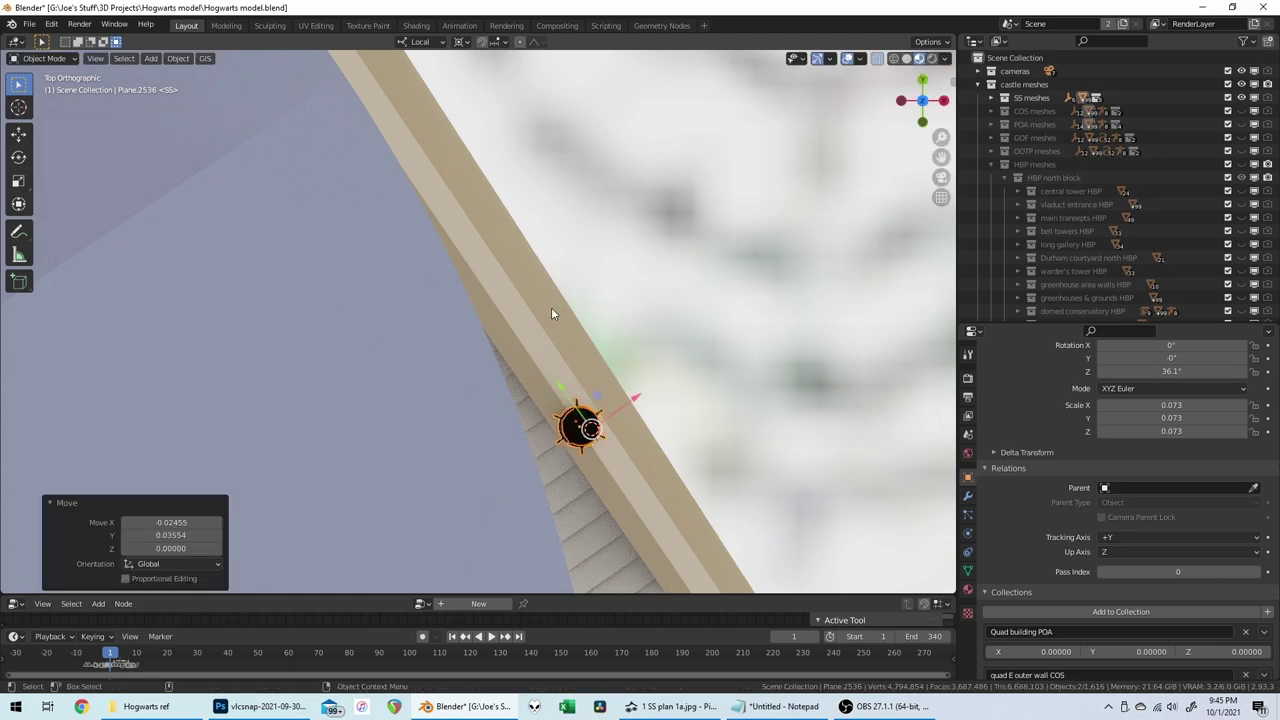
# Step: Select the link building wall below the balustrade, next to the round tower, and open its mesh for editing
pyautogui.moveTo(551, 313); pyautogui.dragTo(551, 313, button='middle')
pyautogui.scroll(2, 551, 313)
pyautogui.press('KP_7')
pyautogui.scroll(-6, 551, 313)
pyautogui.scroll(-1, 551, 313)
pyautogui.moveTo(551, 313); pyautogui.dragTo(551, 313, button='middle')
pyautogui.scroll(3, 551, 313)
pyautogui.scroll(3, 540, 244)
pyautogui.click(538, 224)
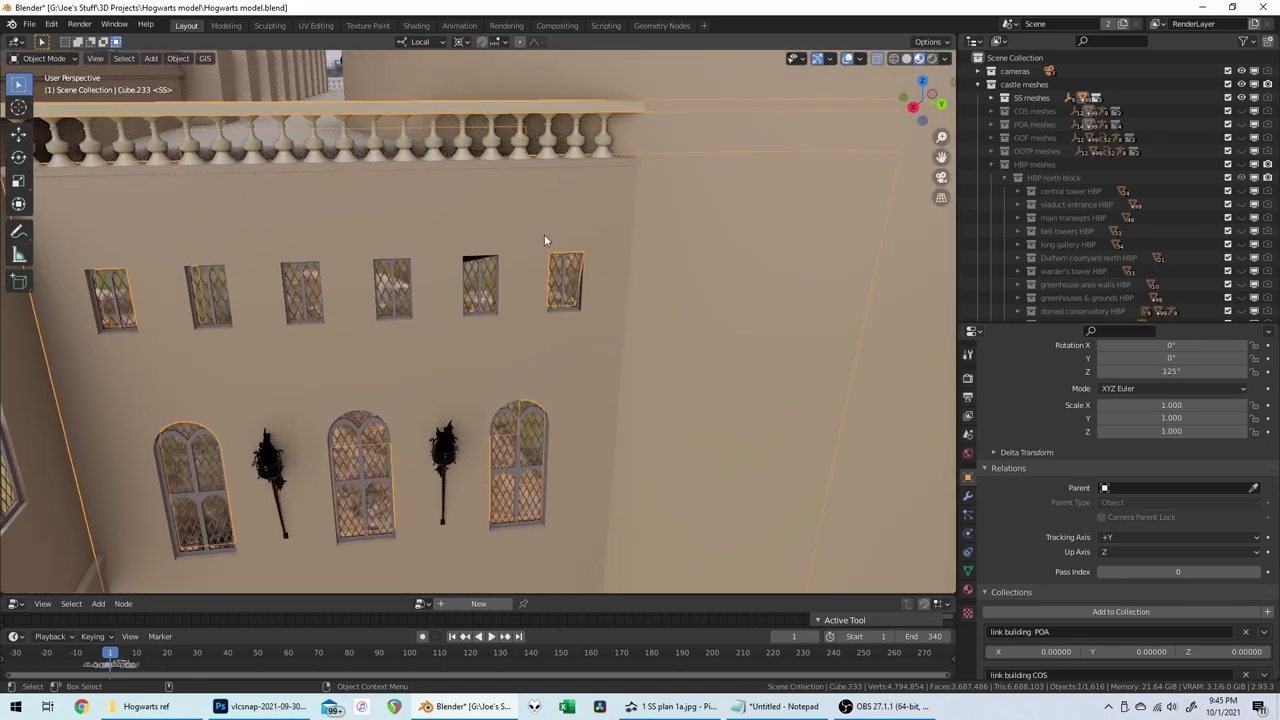
pyautogui.press('Tab')
pyautogui.scroll(1, 527, 241)
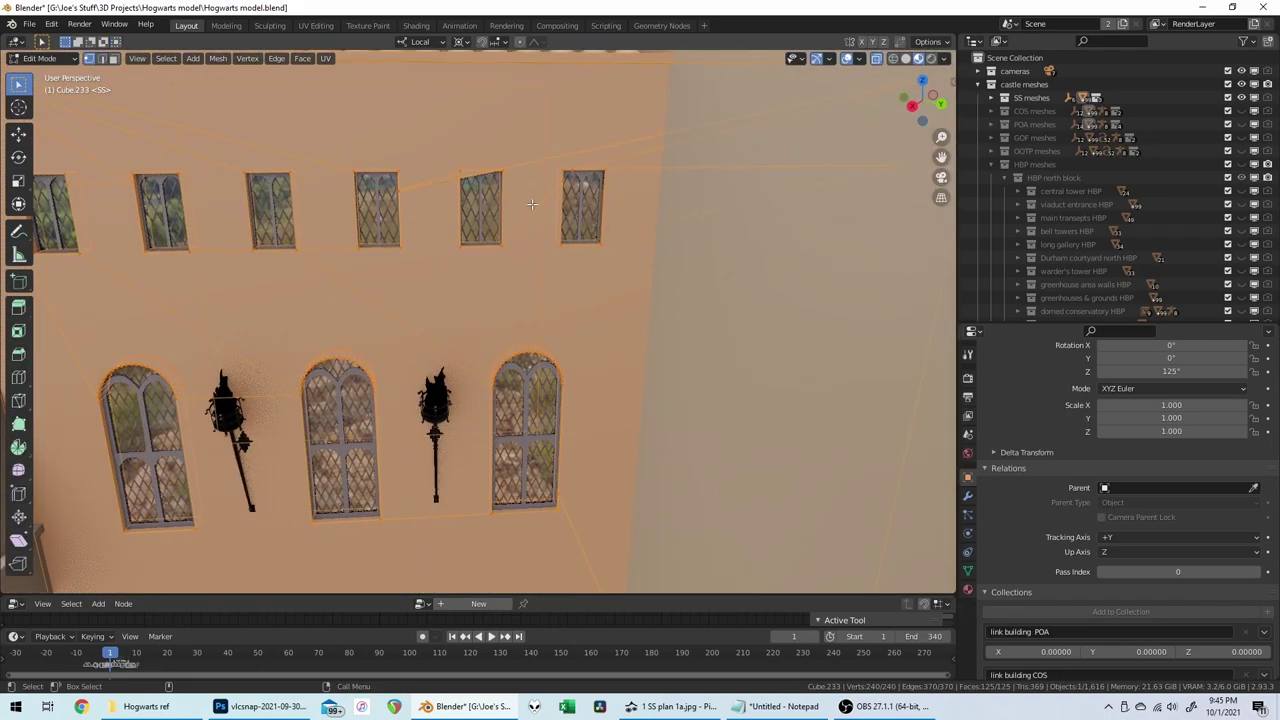
pyautogui.keyDown('shift'); pyautogui.moveTo(723, 243); pyautogui.dragTo(723, 243, button='middle'); pyautogui.keyUp('shift')
pyautogui.scroll(-3, 738, 243)
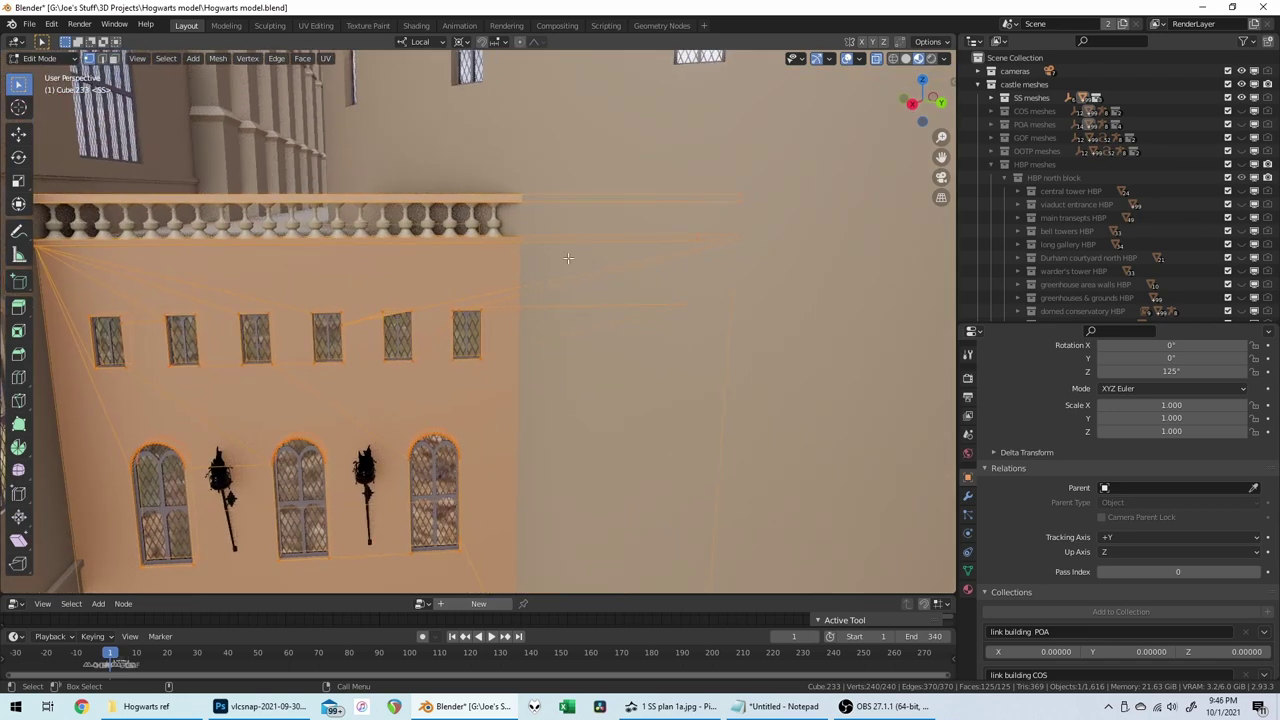
pyautogui.click(452, 299)
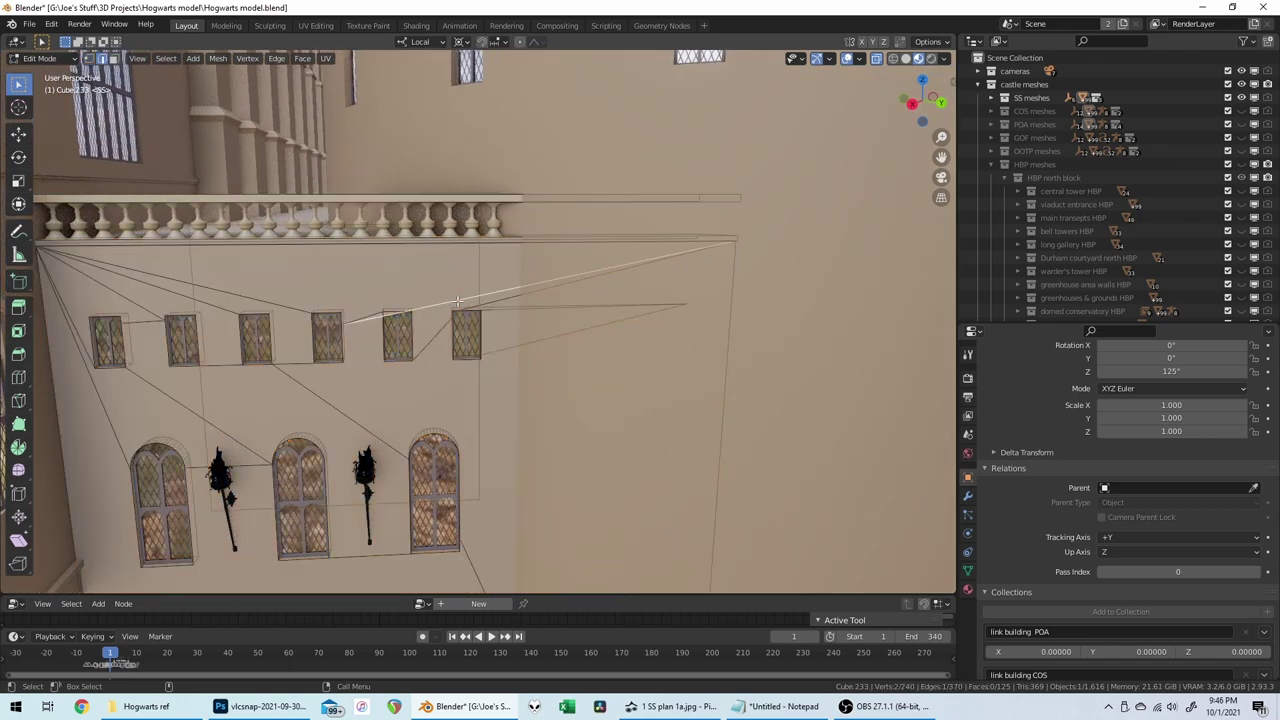
pyautogui.press('g')
pyautogui.rightClick(458, 284)
# Step: Move the link building wall's end vertices inside the tower about -1.45 along local X and clear the selection
pyautogui.scroll(-3, 597, 252)
pyautogui.moveTo(597, 230); pyautogui.dragTo(543, 263, button='middle')
pyautogui.press('1')
pyautogui.moveTo(522, 207); pyautogui.dragTo(638, 510)
pyautogui.moveTo(673, 554); pyautogui.dragTo(673, 554)
pyautogui.press('g')
pyautogui.press('x')
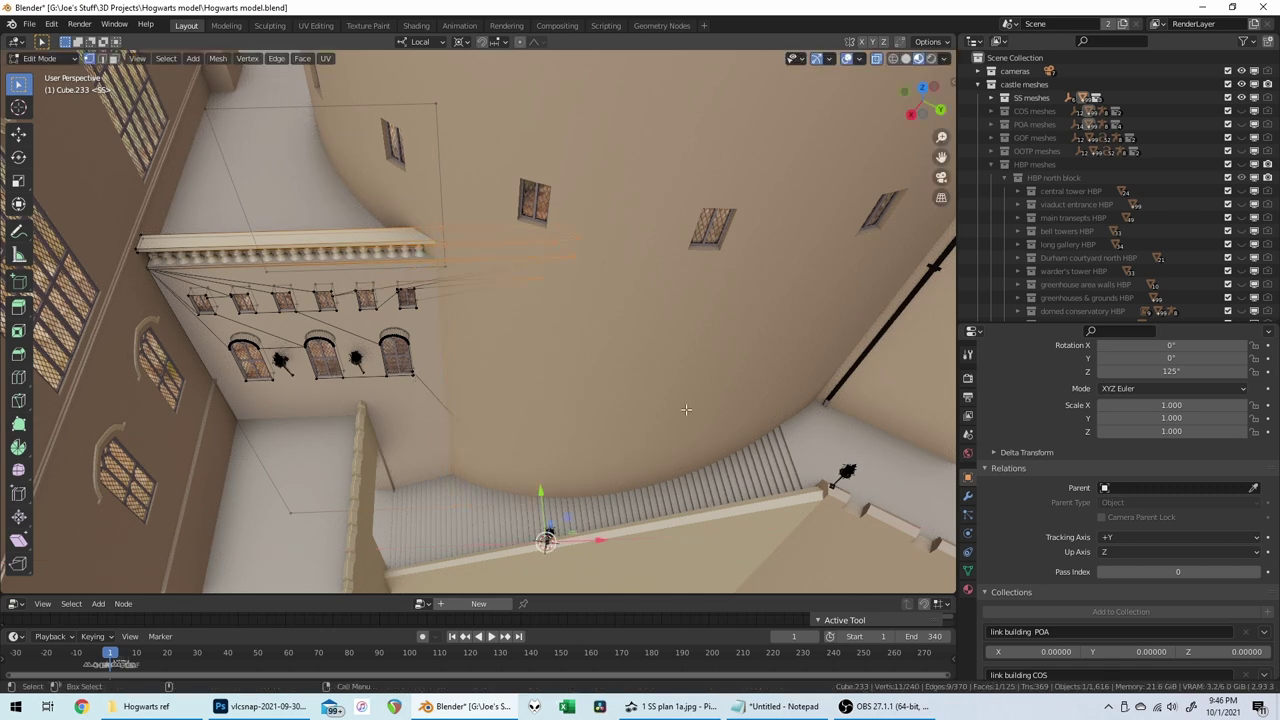
pyautogui.click(588, 414)
pyautogui.moveTo(442, 321); pyautogui.dragTo(443, 317, button='middle')
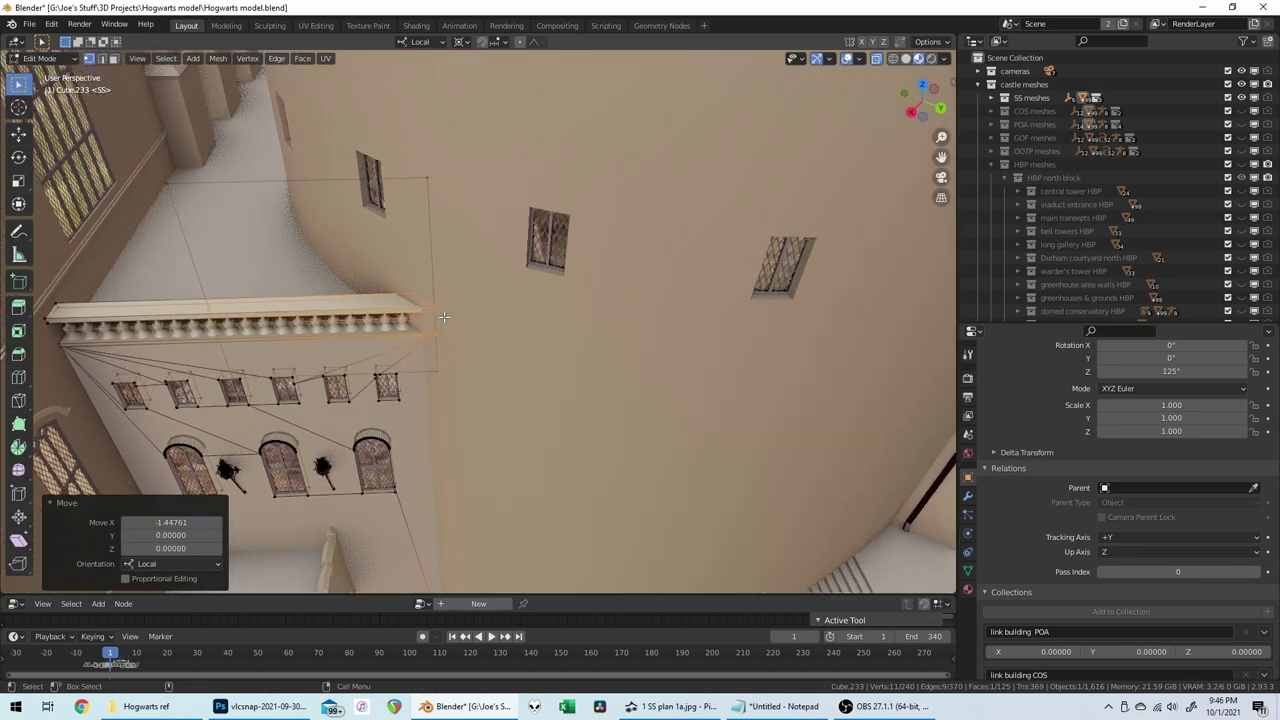
pyautogui.scroll(7, 445, 317)
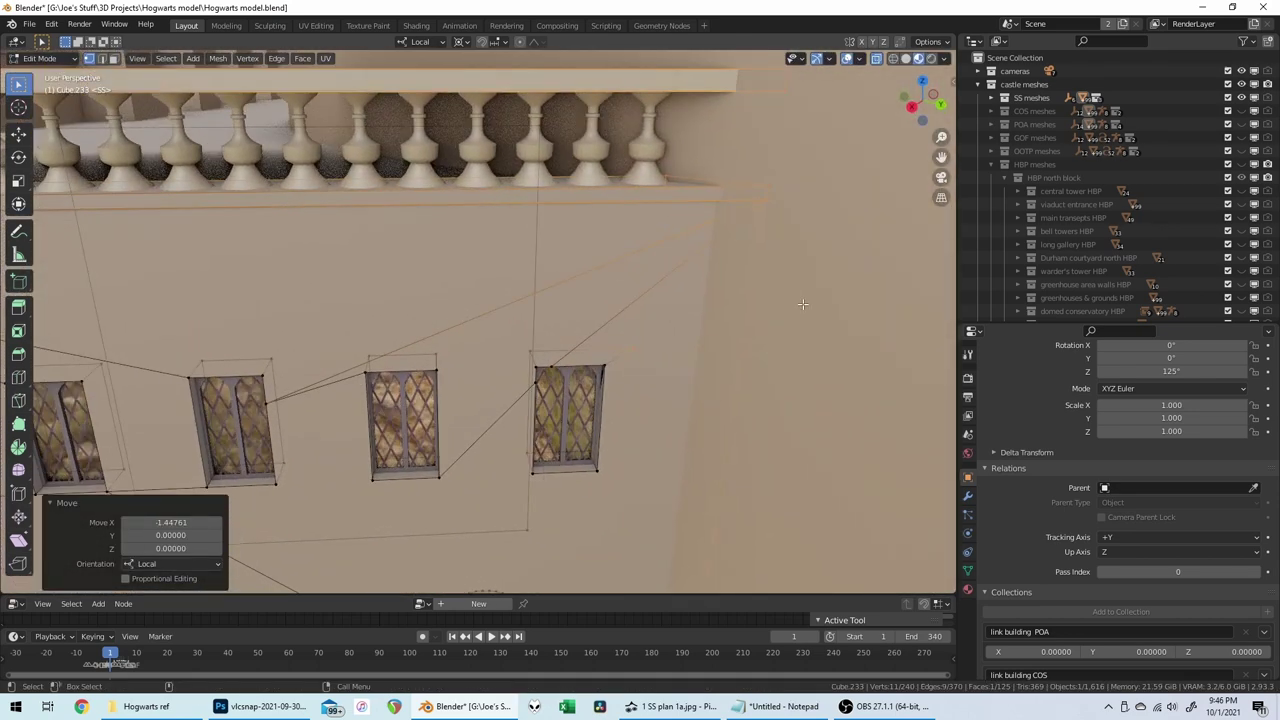
pyautogui.hotkey('ctrl', 'z')
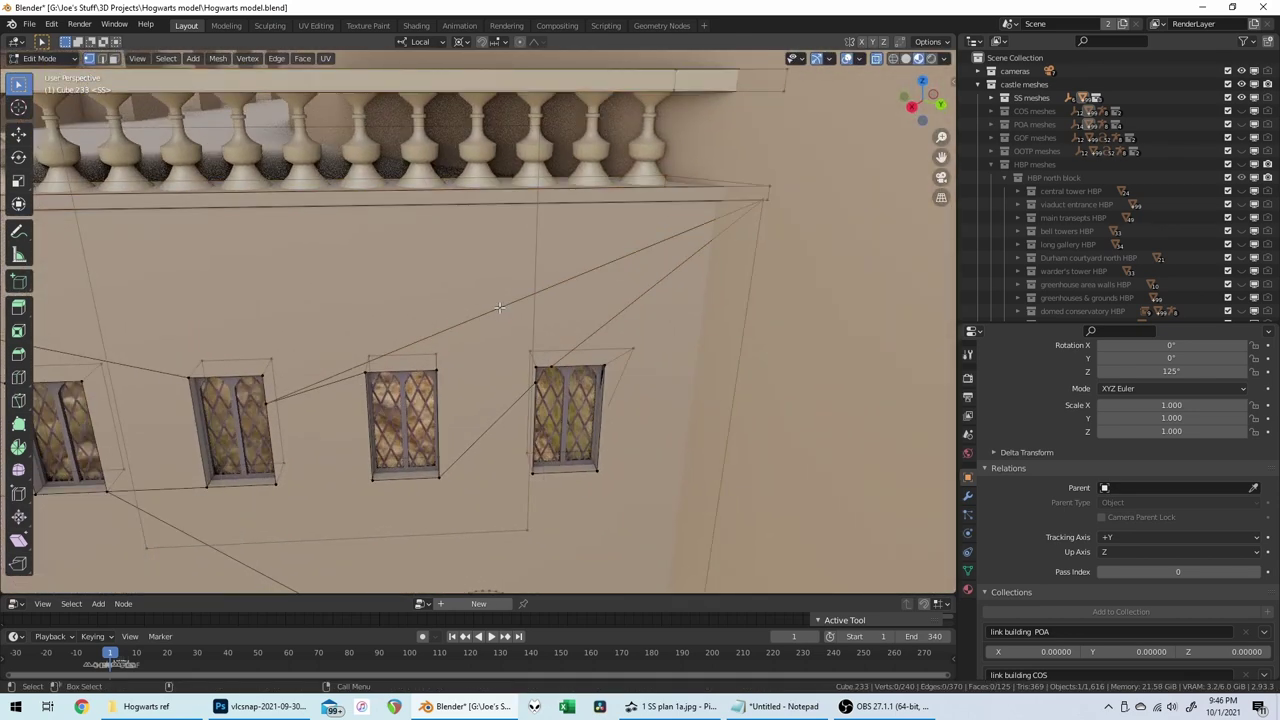
# Step: Knife-cut the long edges above the link building's small windows and dissolve the surplus cut vertices
pyautogui.press('k')
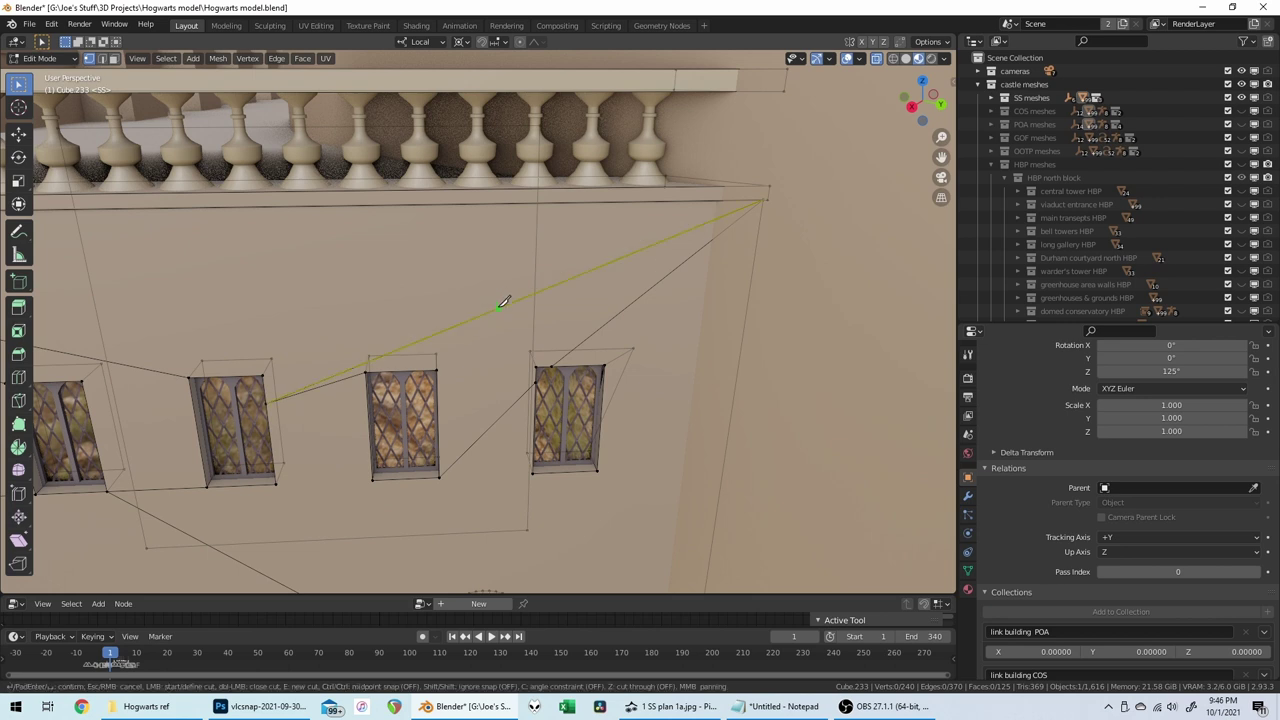
pyautogui.press('Escape')
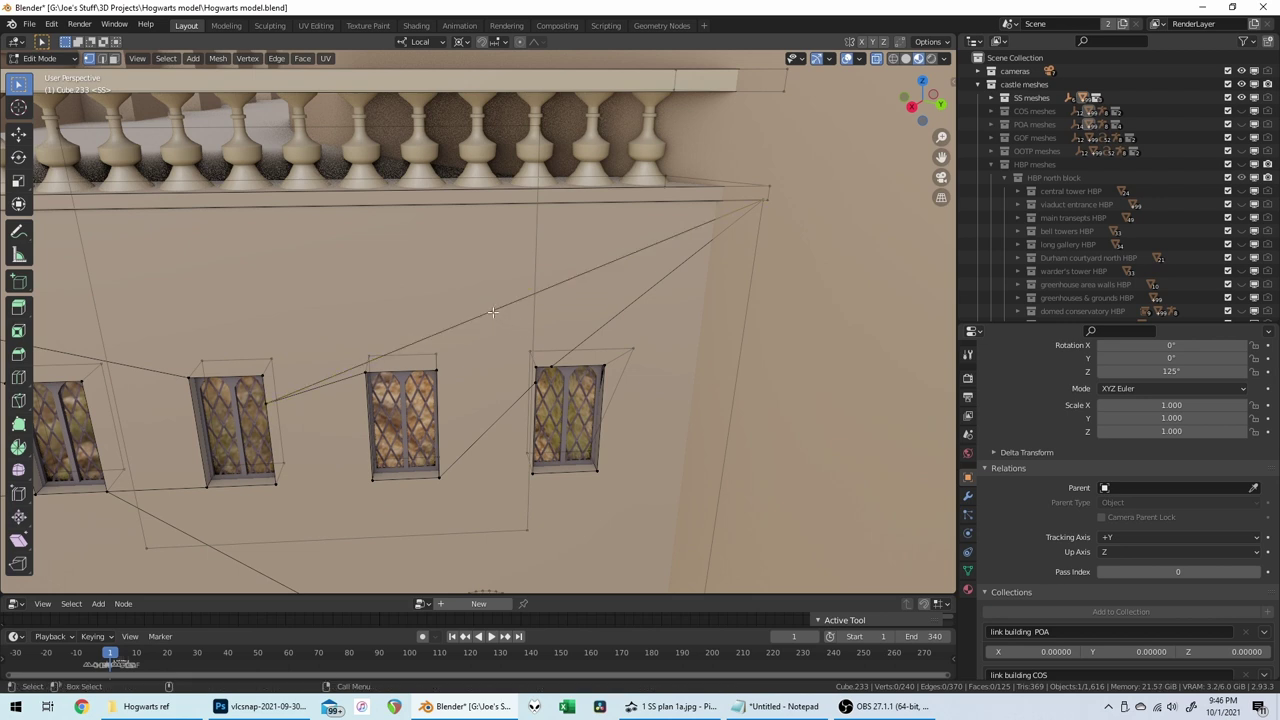
pyautogui.press('k')
pyautogui.click(492, 297)
pyautogui.click(504, 325)
pyautogui.press('Return')
pyautogui.press('x')
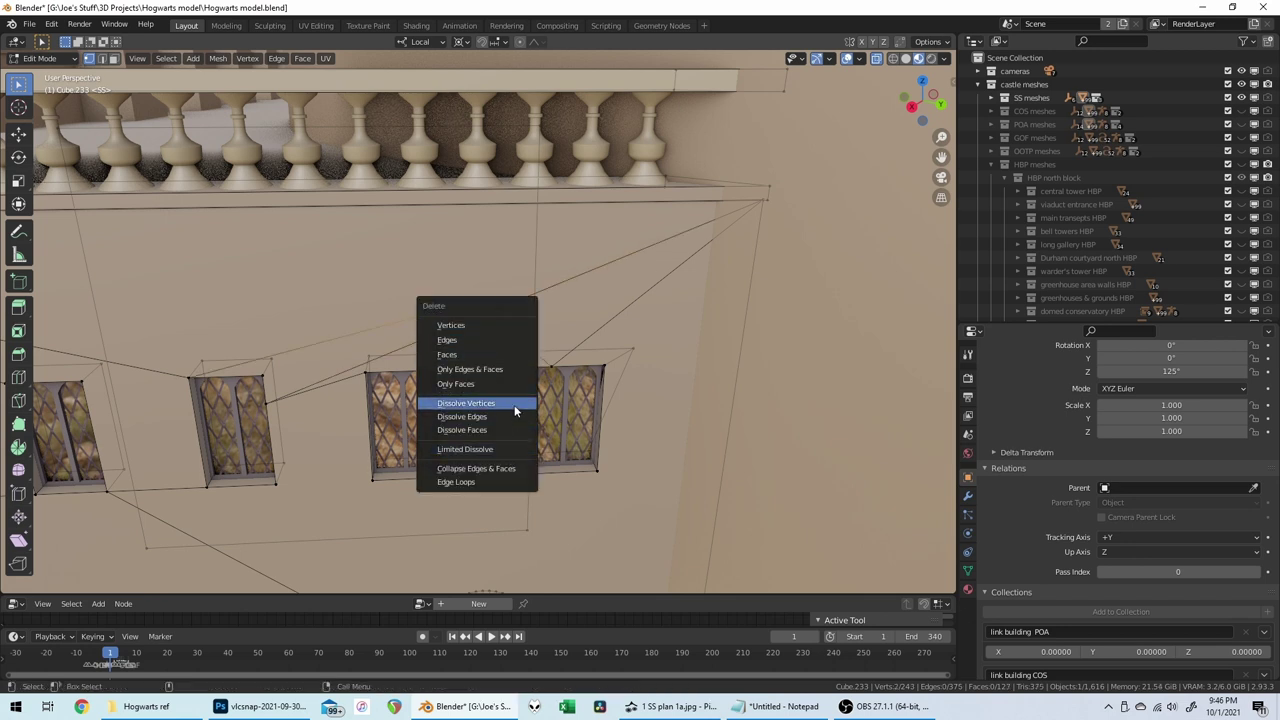
pyautogui.click(514, 404)
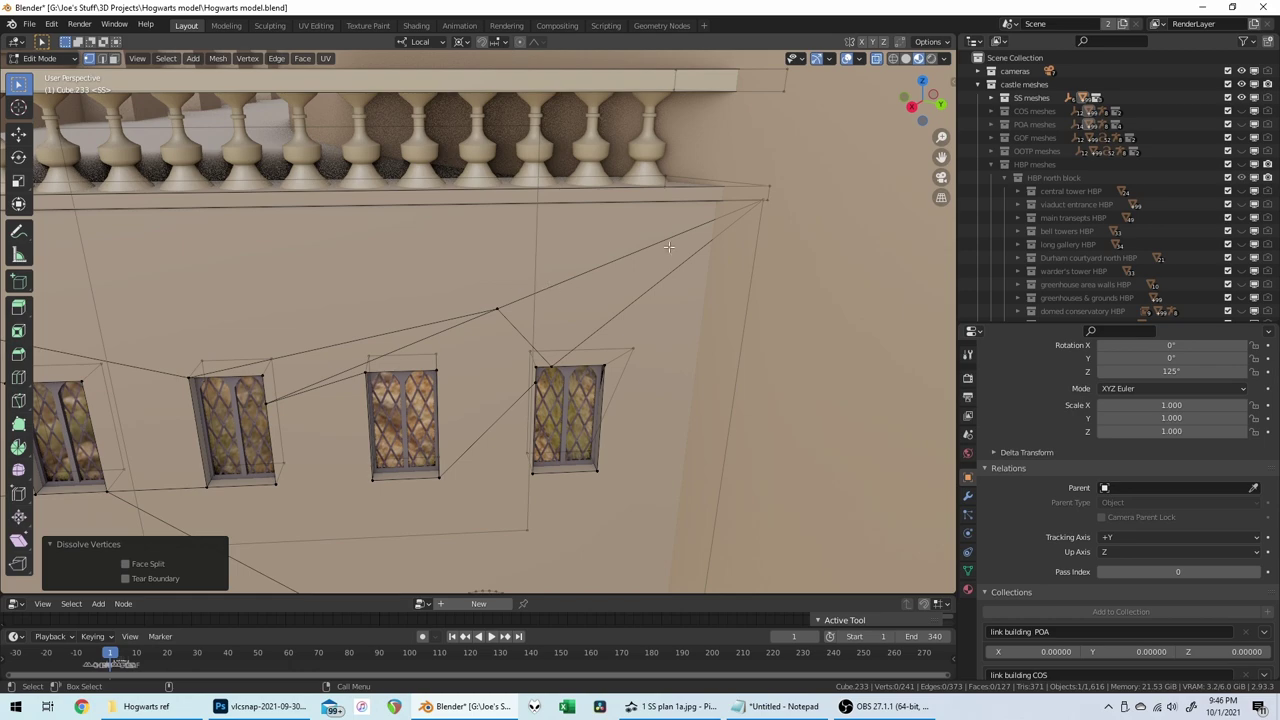
# Step: Move the wall's tower-side end vertices about 1.0 along local X, deeper into the tower
pyautogui.scroll(-10, 668, 246)
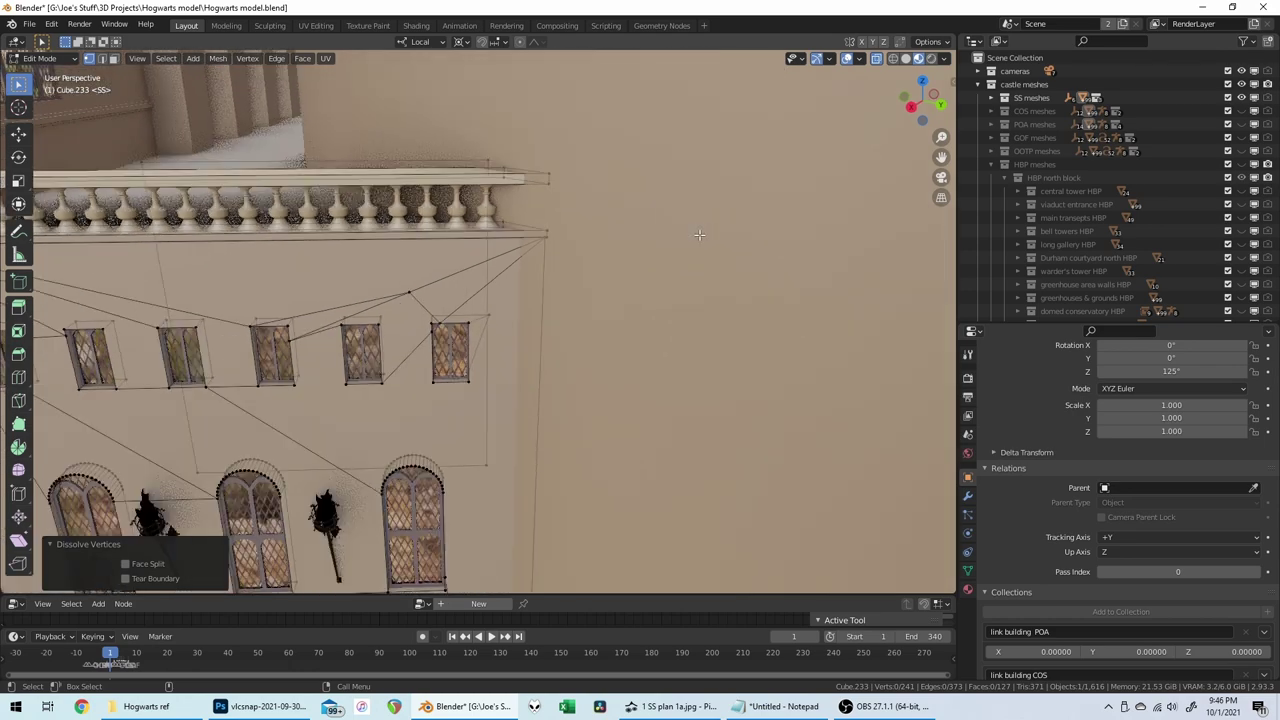
pyautogui.moveTo(518, 164)
pyautogui.mouseDown(button='middle')
pyautogui.moveTo(540, 222)
pyautogui.moveTo(508, 200)
pyautogui.moveTo(498, 168)
pyautogui.mouseUp(button='middle')
pyautogui.moveTo(496, 164); pyautogui.dragTo(549, 222)
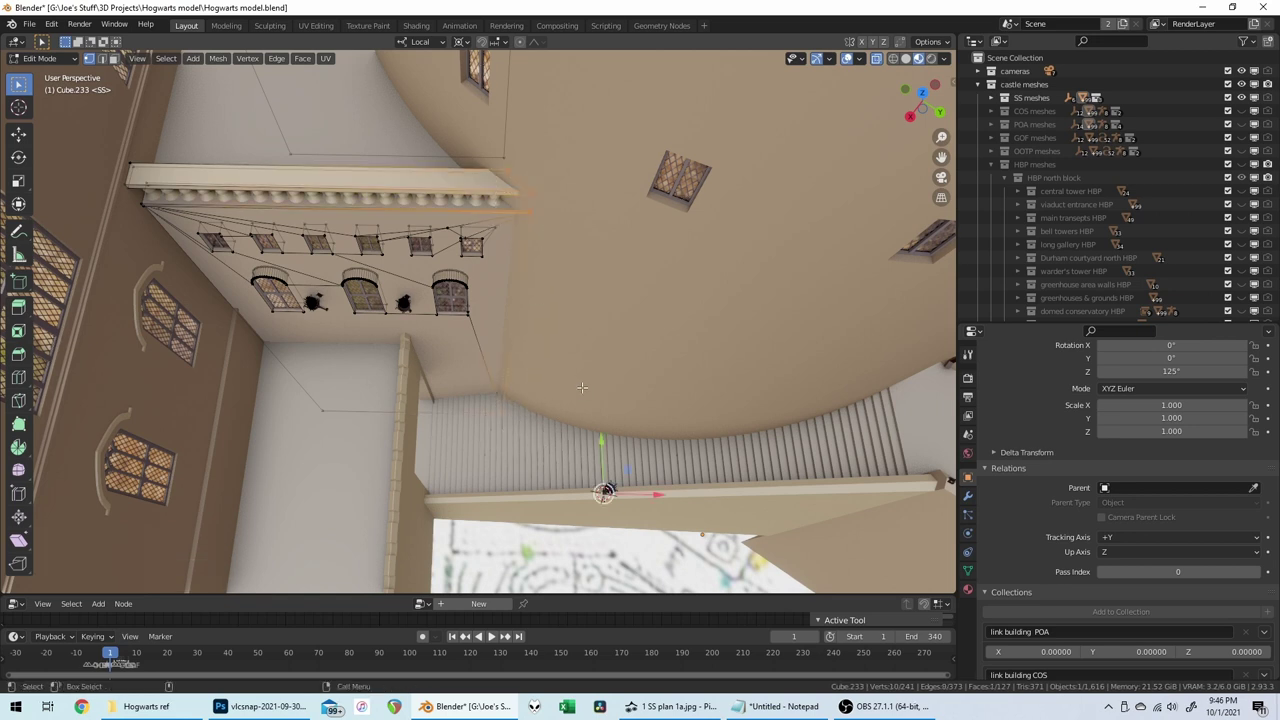
pyautogui.press('g')
pyautogui.press('x')
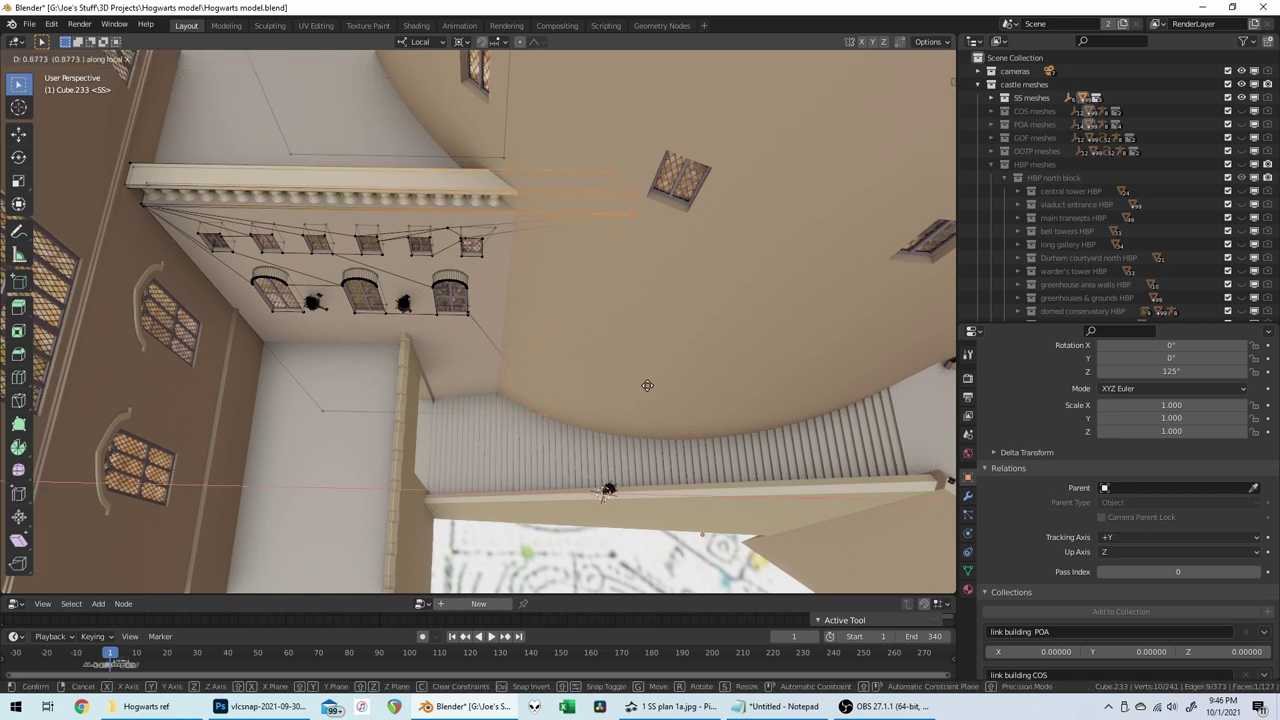
pyautogui.click(657, 385)
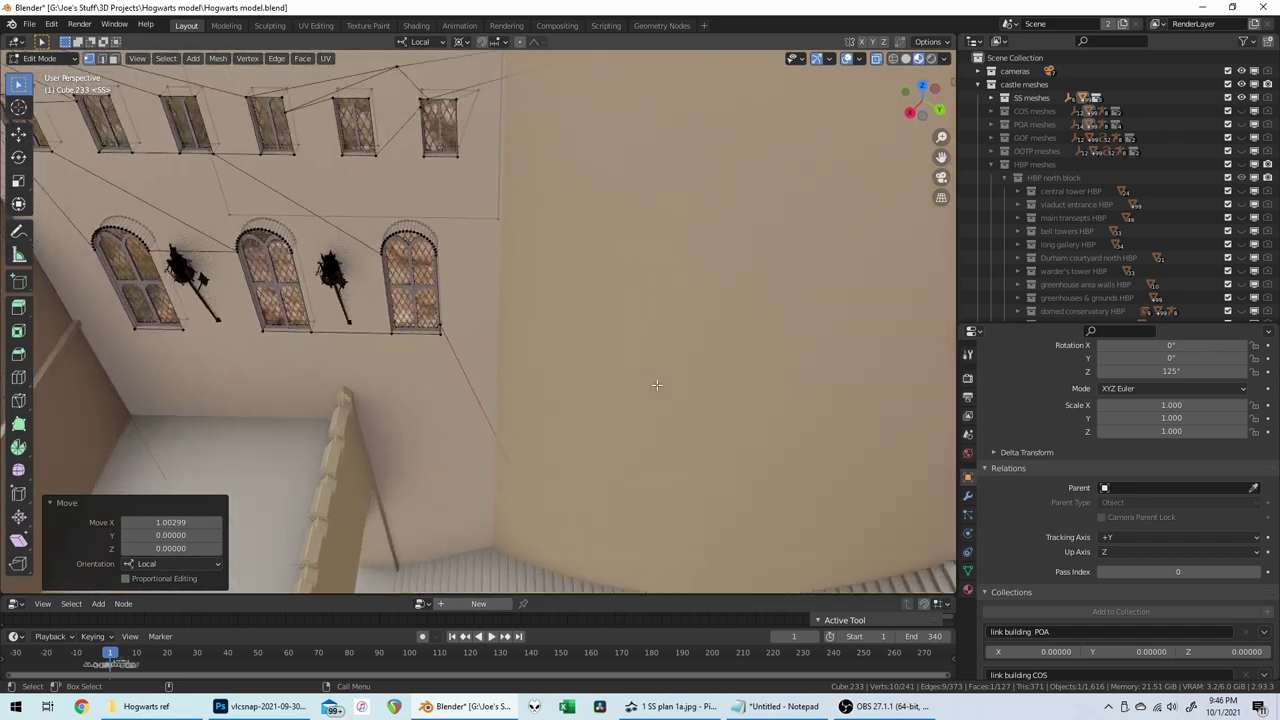
pyautogui.scroll(3, 657, 383)
pyautogui.scroll(-6, 650, 385)
pyautogui.moveTo(647, 392); pyautogui.dragTo(412, 368, button='middle')
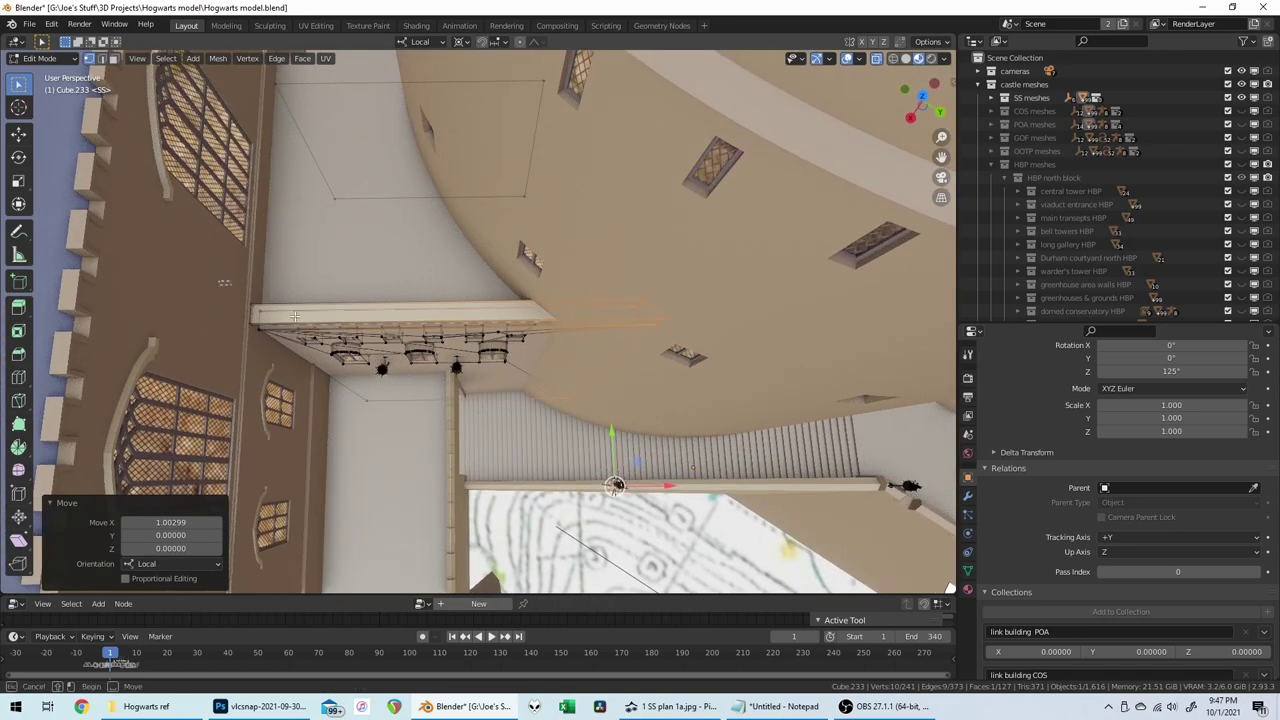
pyautogui.moveTo(690, 436); pyautogui.dragTo(690, 436)
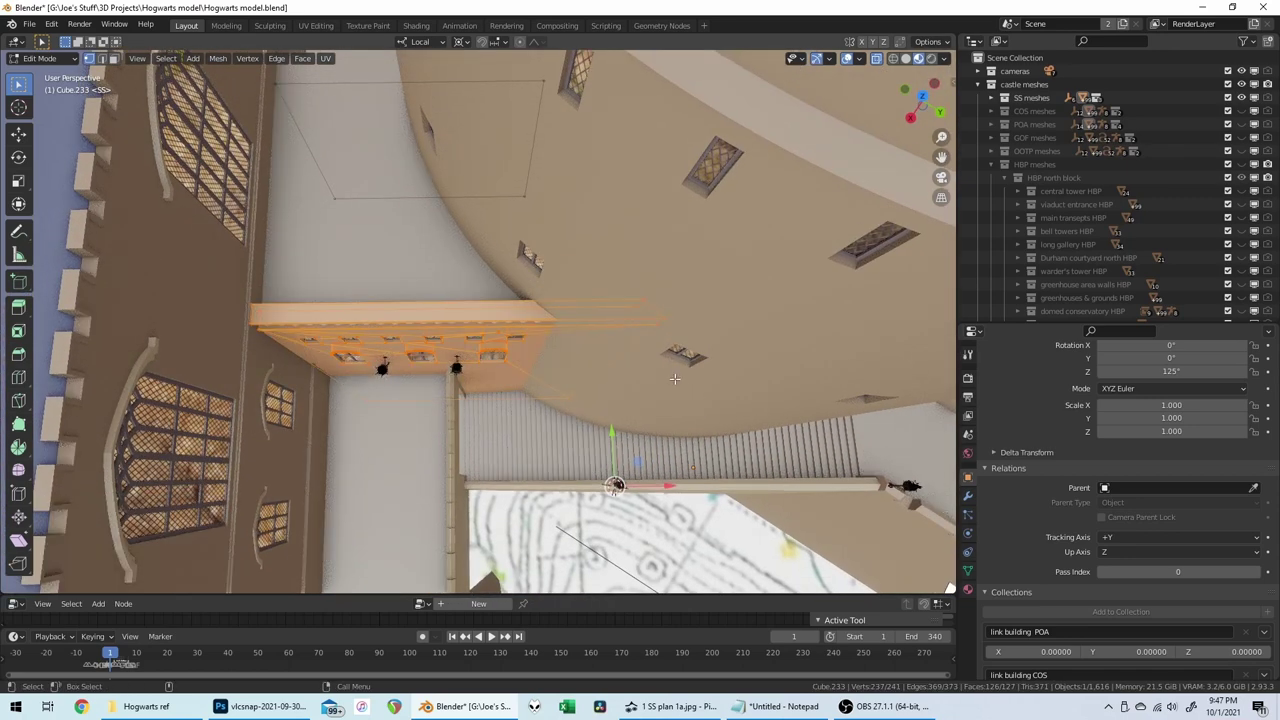
pyautogui.press('g')
pyautogui.press('y')
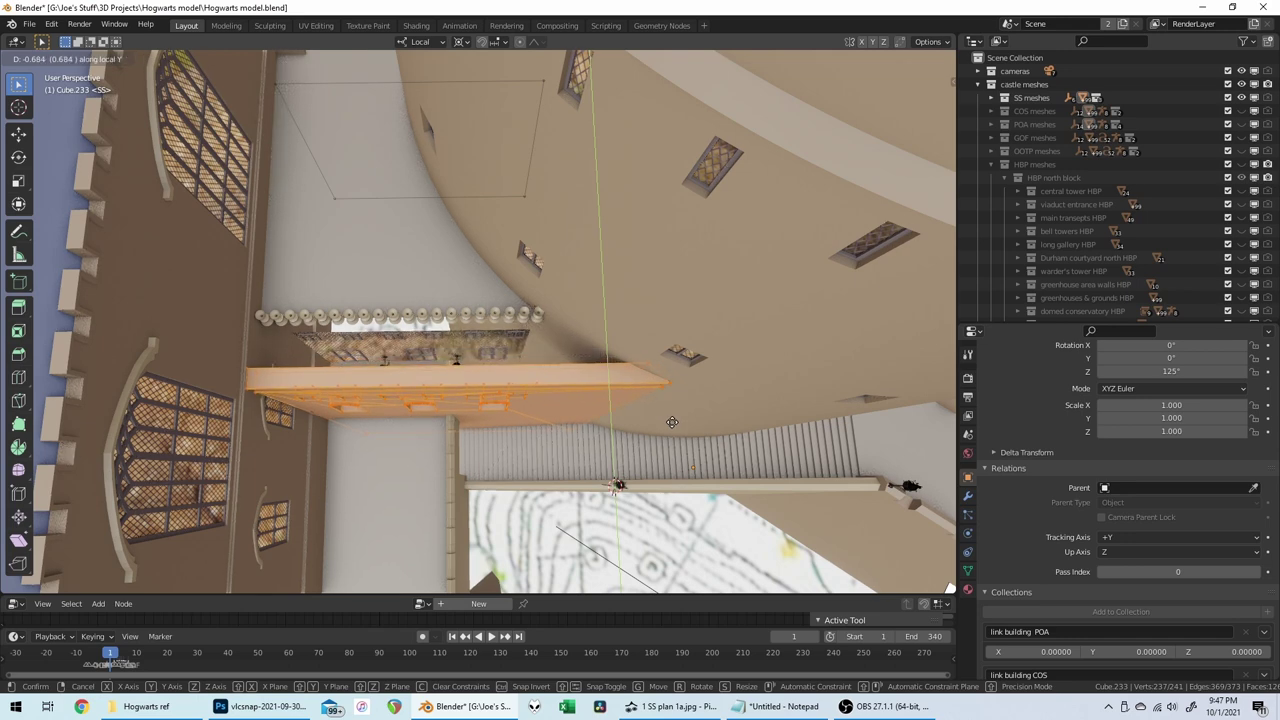
pyautogui.rightClick(672, 422)
# Step: Extend the wall's tower-side end vertices about 0.46 further along local X into the tower
pyautogui.moveTo(654, 366); pyautogui.dragTo(470, 285, button='middle')
pyautogui.moveTo(448, 266); pyautogui.dragTo(492, 353)
pyautogui.moveTo(524, 427); pyautogui.dragTo(524, 427)
pyautogui.press('g')
pyautogui.press('x')
pyautogui.press('x')
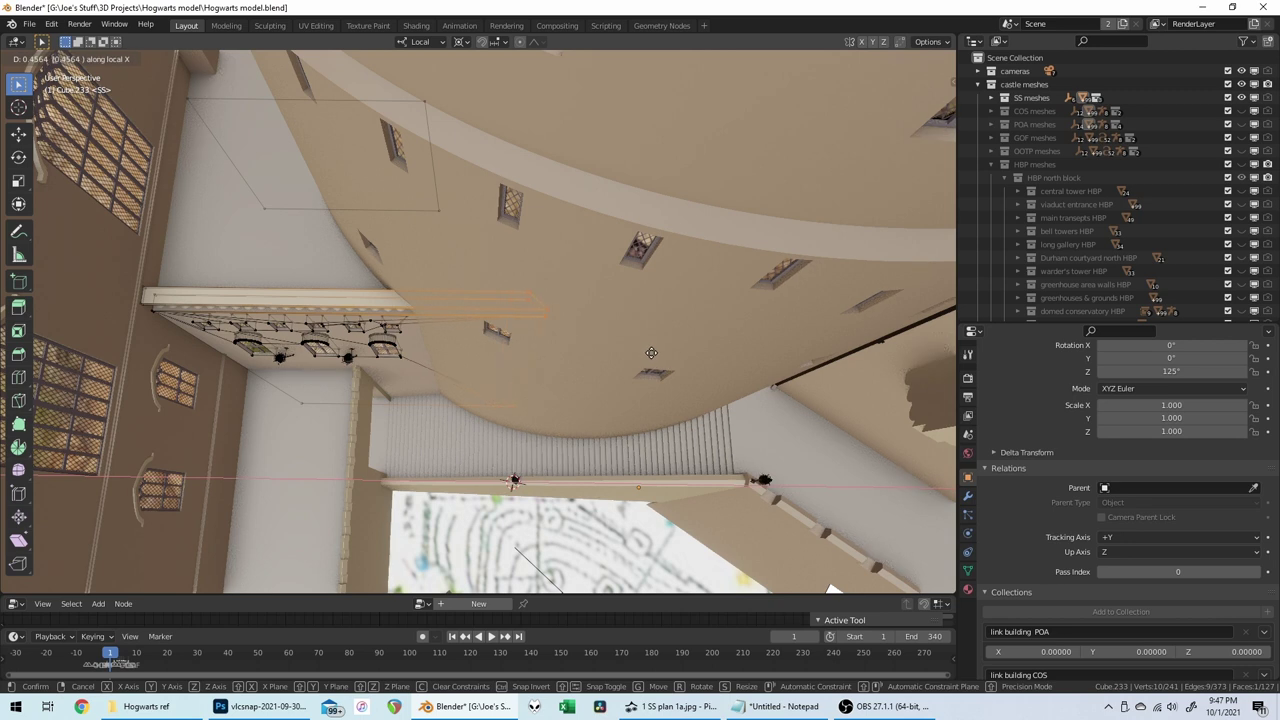
pyautogui.click(651, 352)
# Step: Select the link building wall's whole mesh section with the windows and move it -0.68 along local Y
pyautogui.moveTo(137, 257); pyautogui.dragTo(425, 455)
pyautogui.press('g')
pyautogui.press('y')
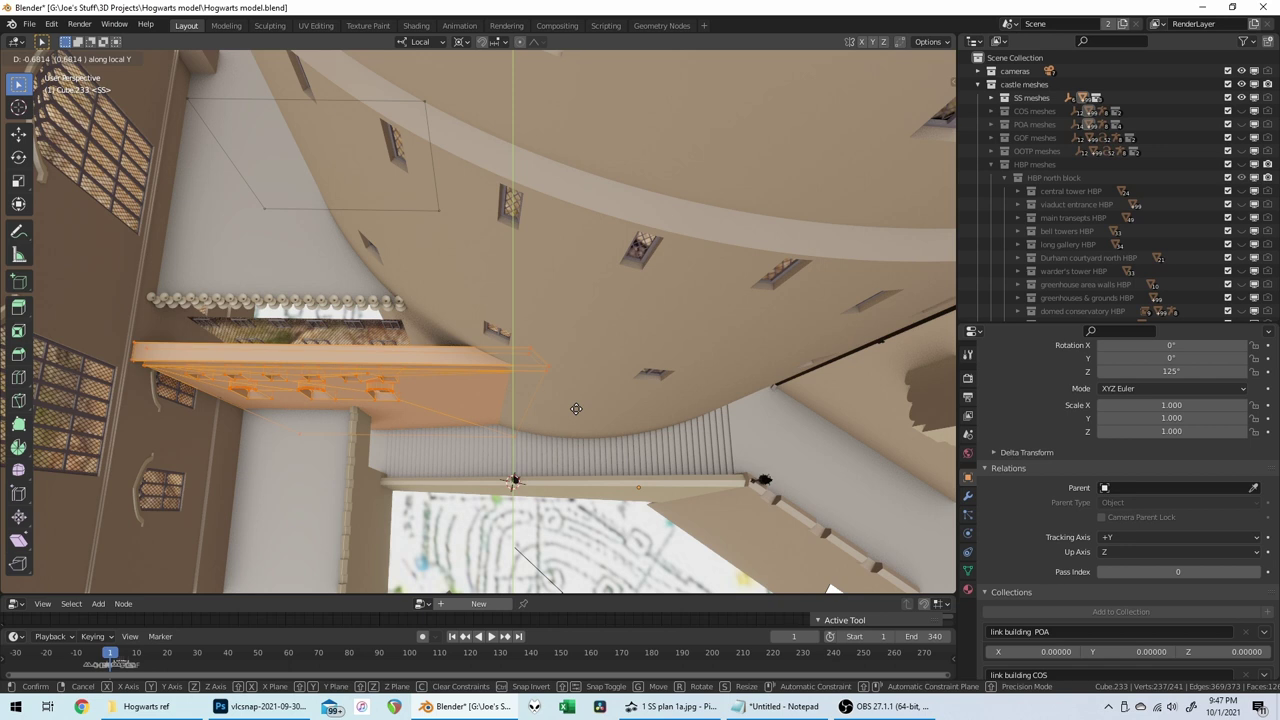
pyautogui.write('-0.6')
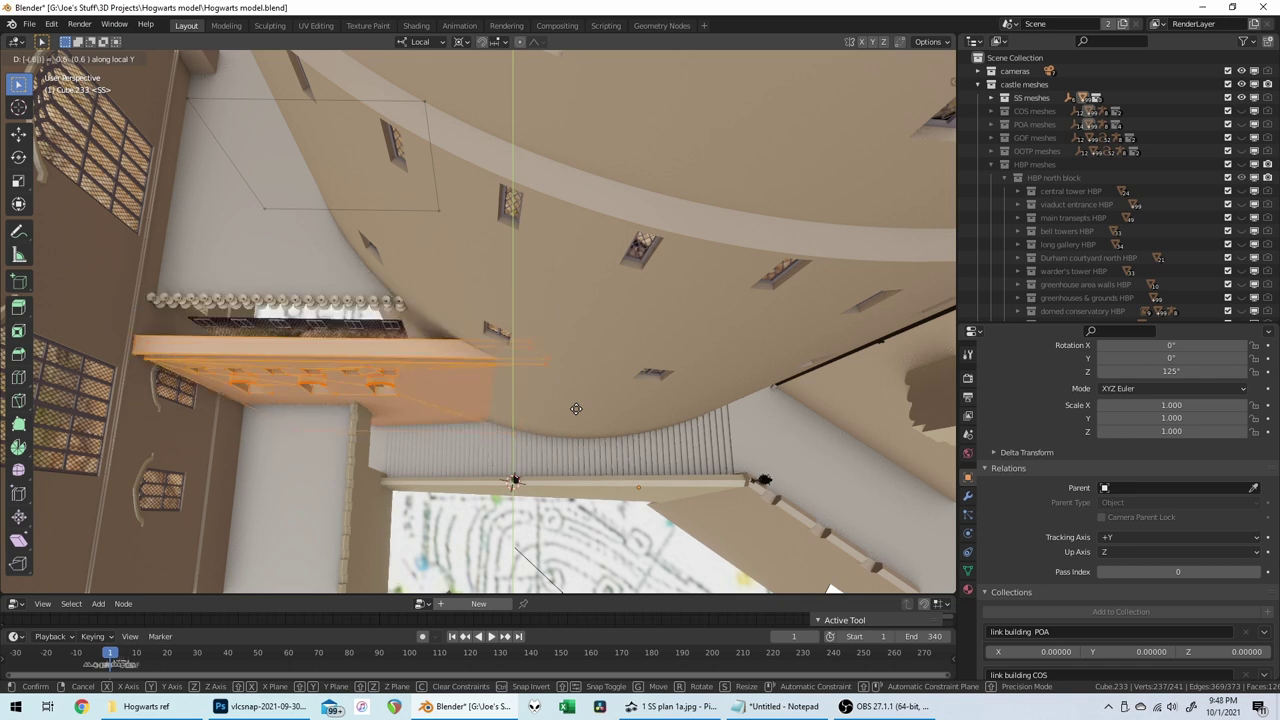
pyautogui.write('8')
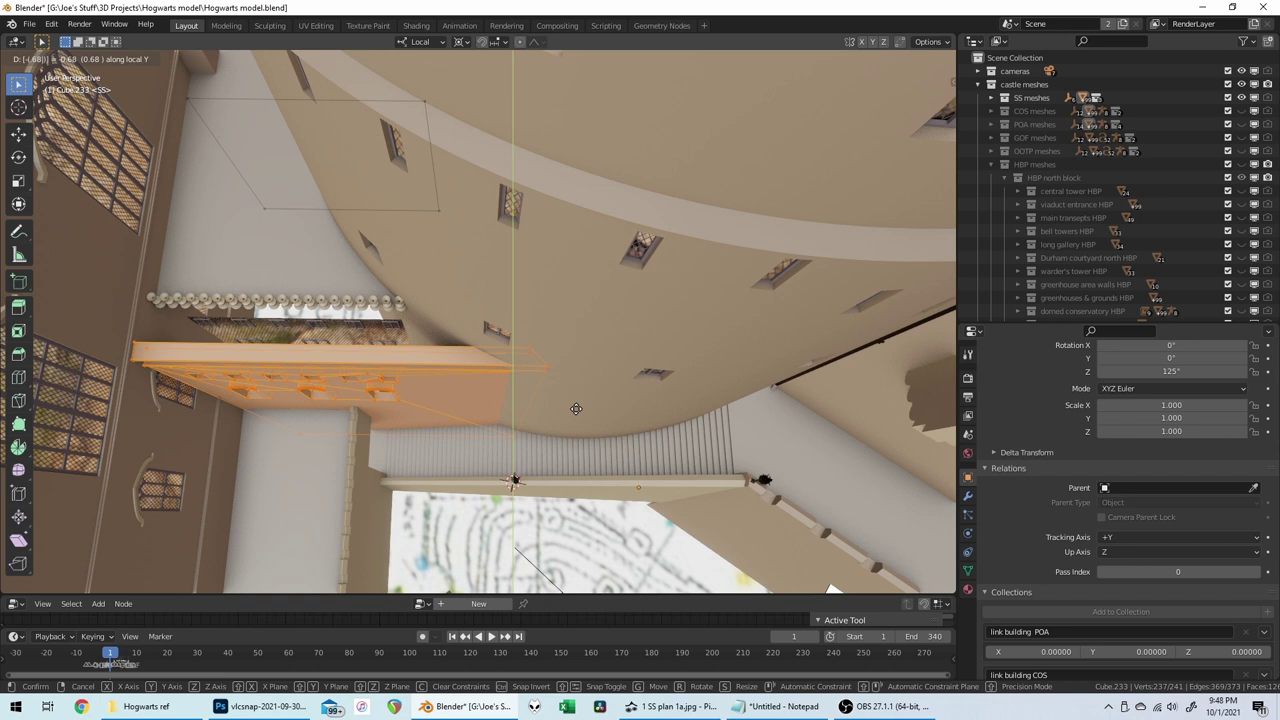
pyautogui.press('Return')
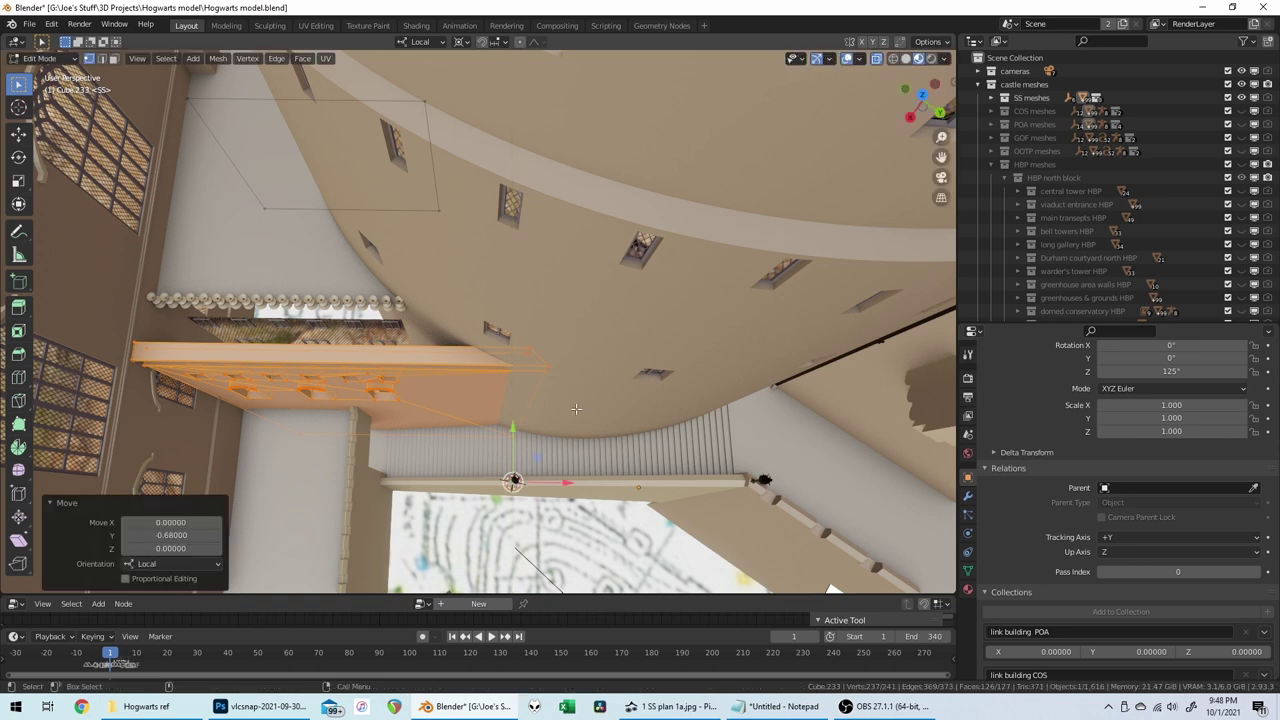
# Step: Move the edge of the flat surface behind the link building wall 0.68 along local X to meet the wall
pyautogui.moveTo(576, 409); pyautogui.dragTo(490, 325, button='middle')
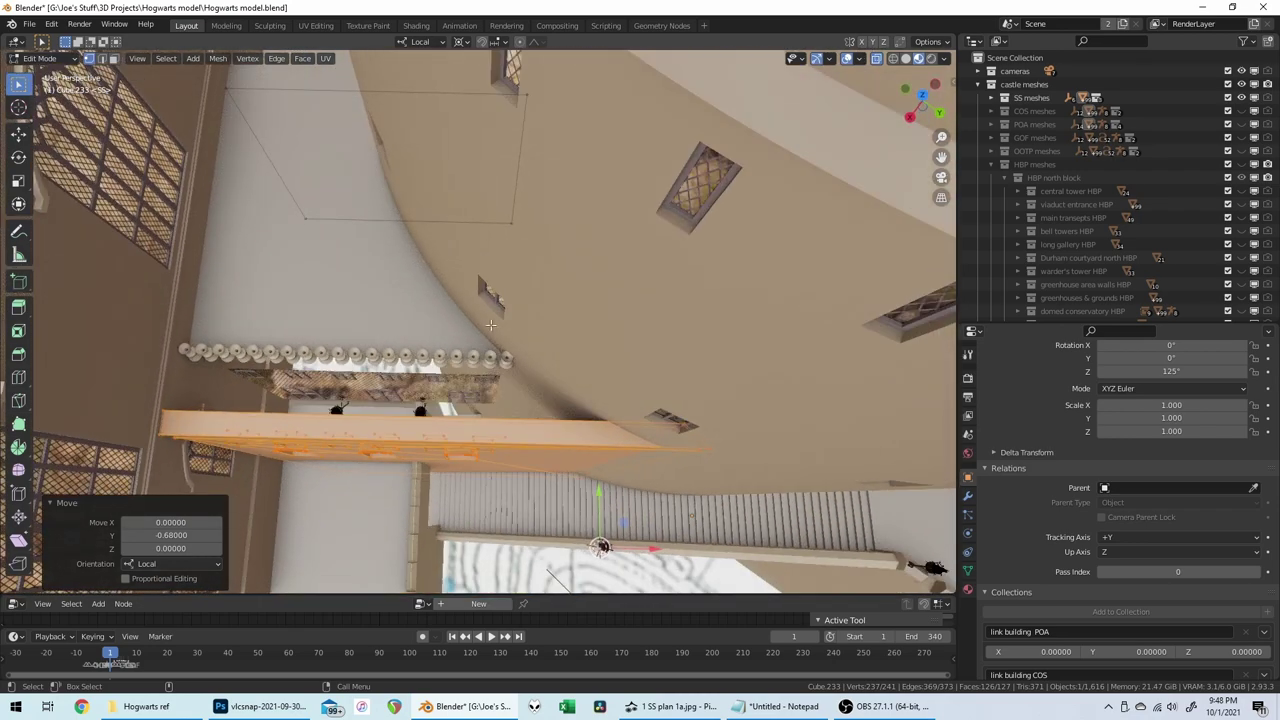
pyautogui.press('Tab')
pyautogui.click(405, 316)
pyautogui.press('Tab')
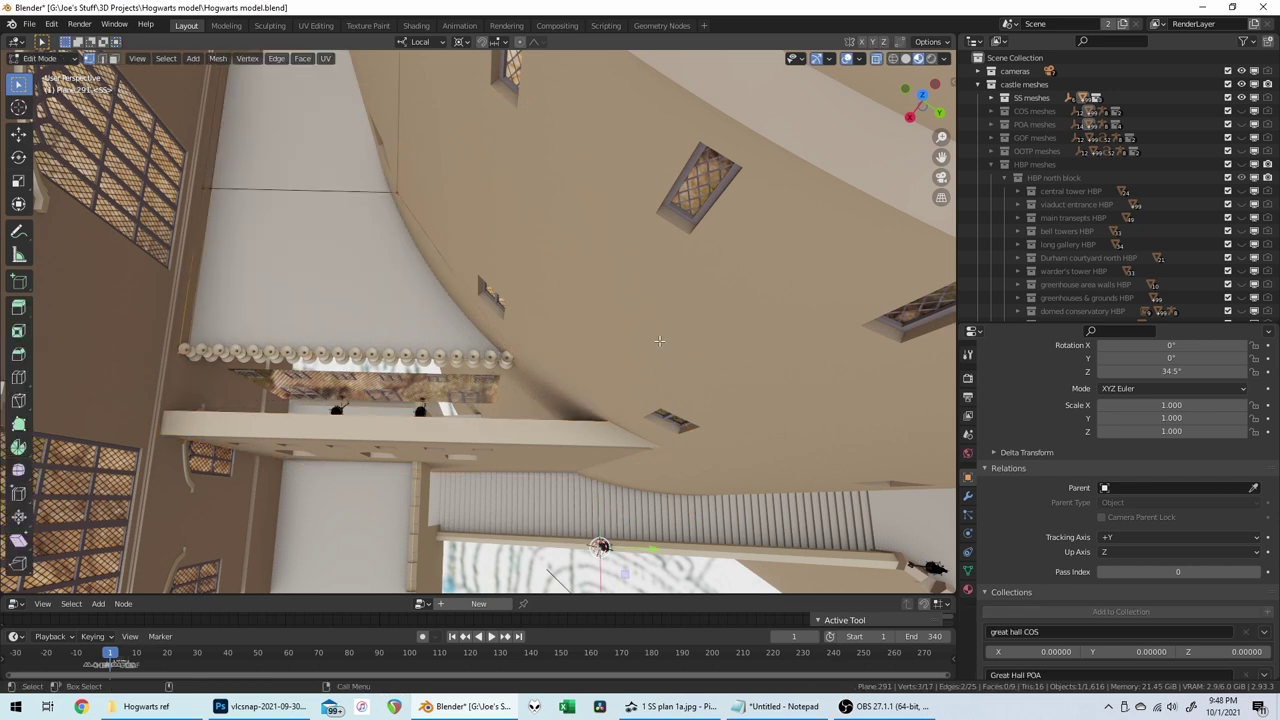
pyautogui.write('gx0.68')
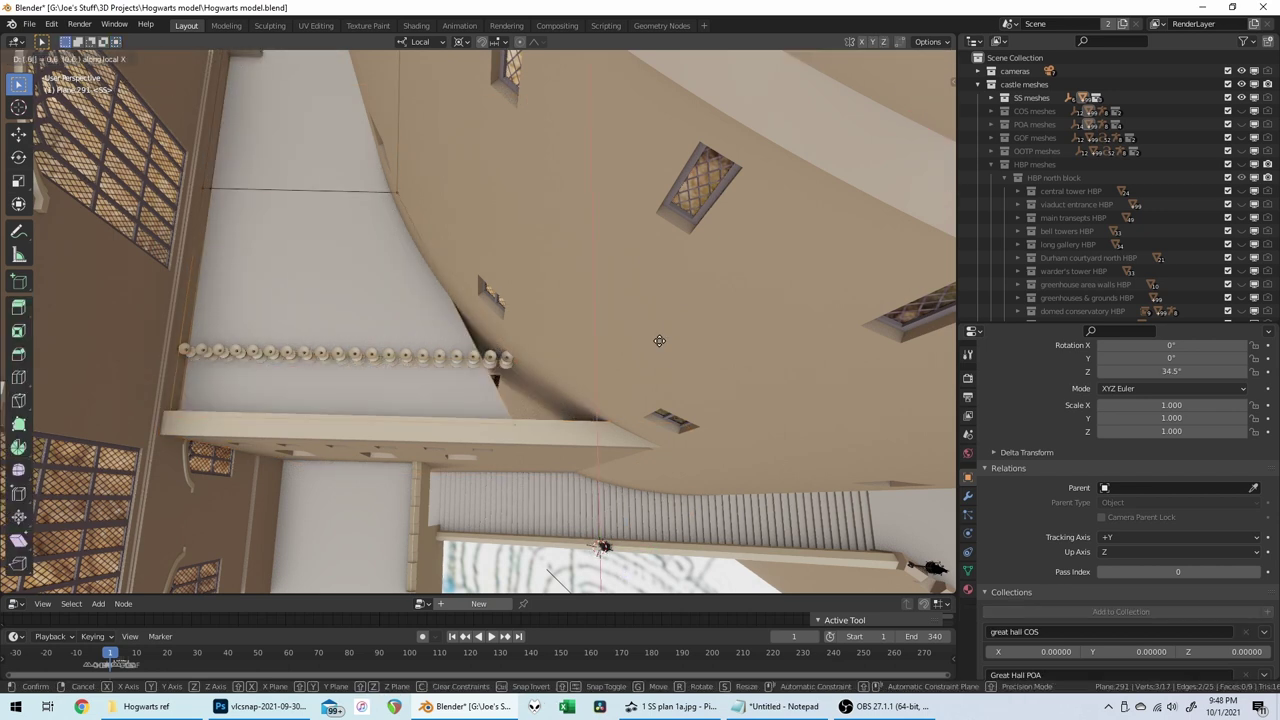
pyautogui.press('Return')
# Step: Move the flat surface's tower-side corner vertex about 1.19 along local Y into the tower and finish editing the mesh
pyautogui.press('g')
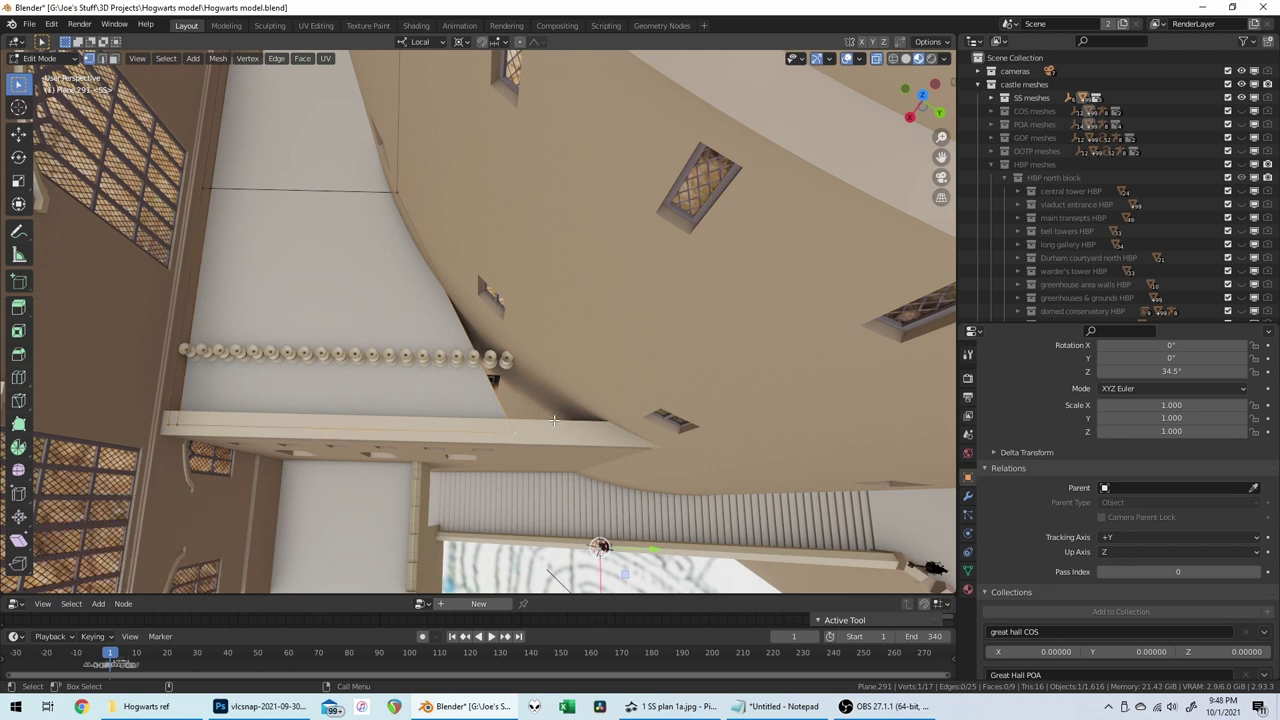
pyautogui.press('y')
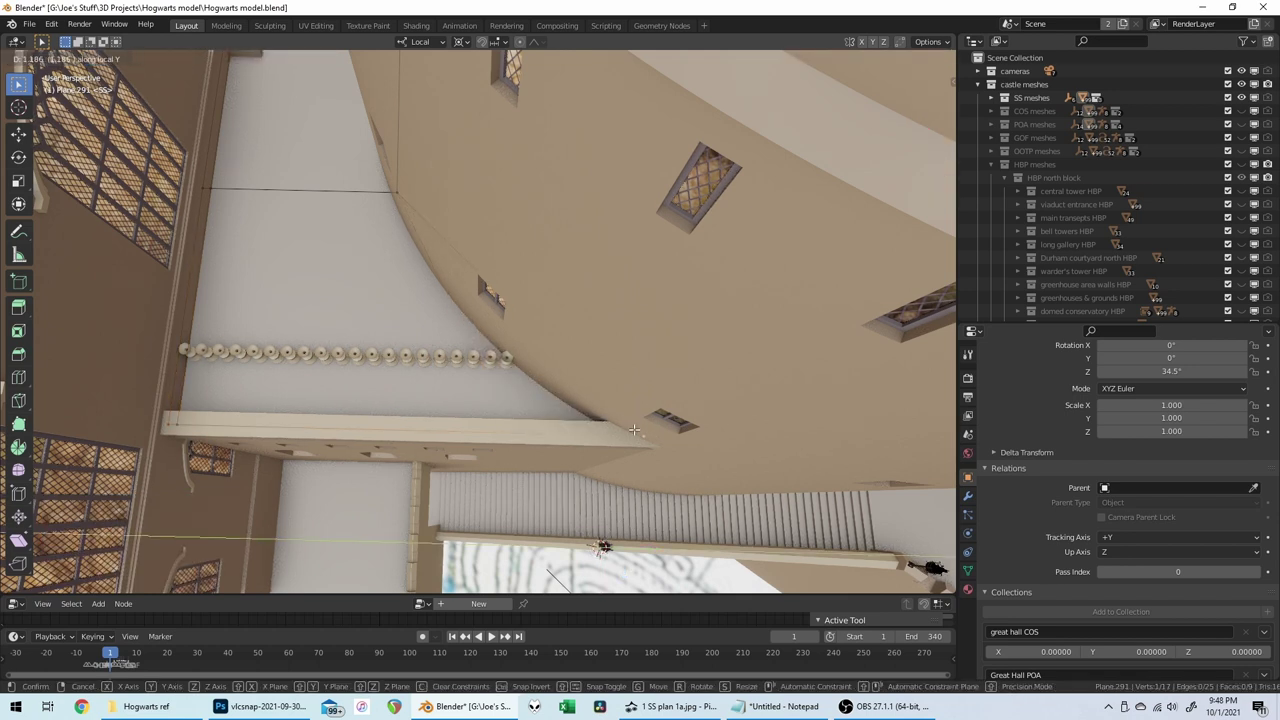
pyautogui.click(634, 429)
pyautogui.press('Tab')
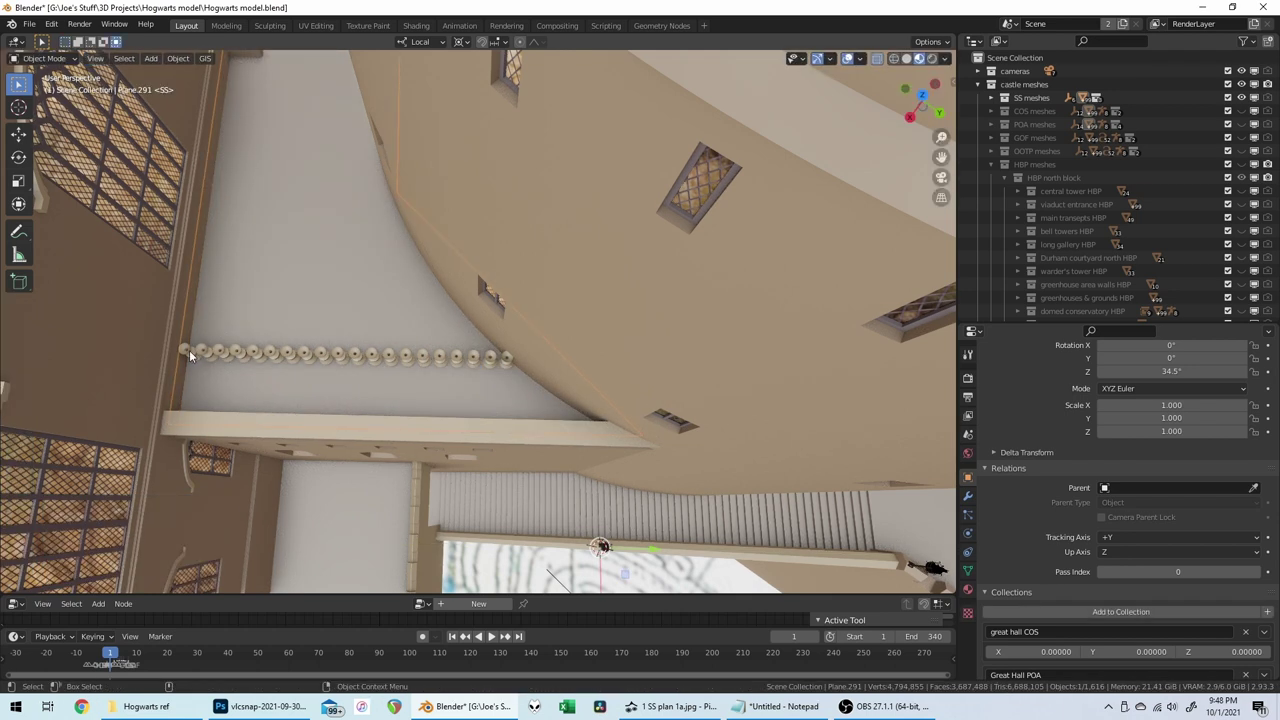
pyautogui.click(189, 350)
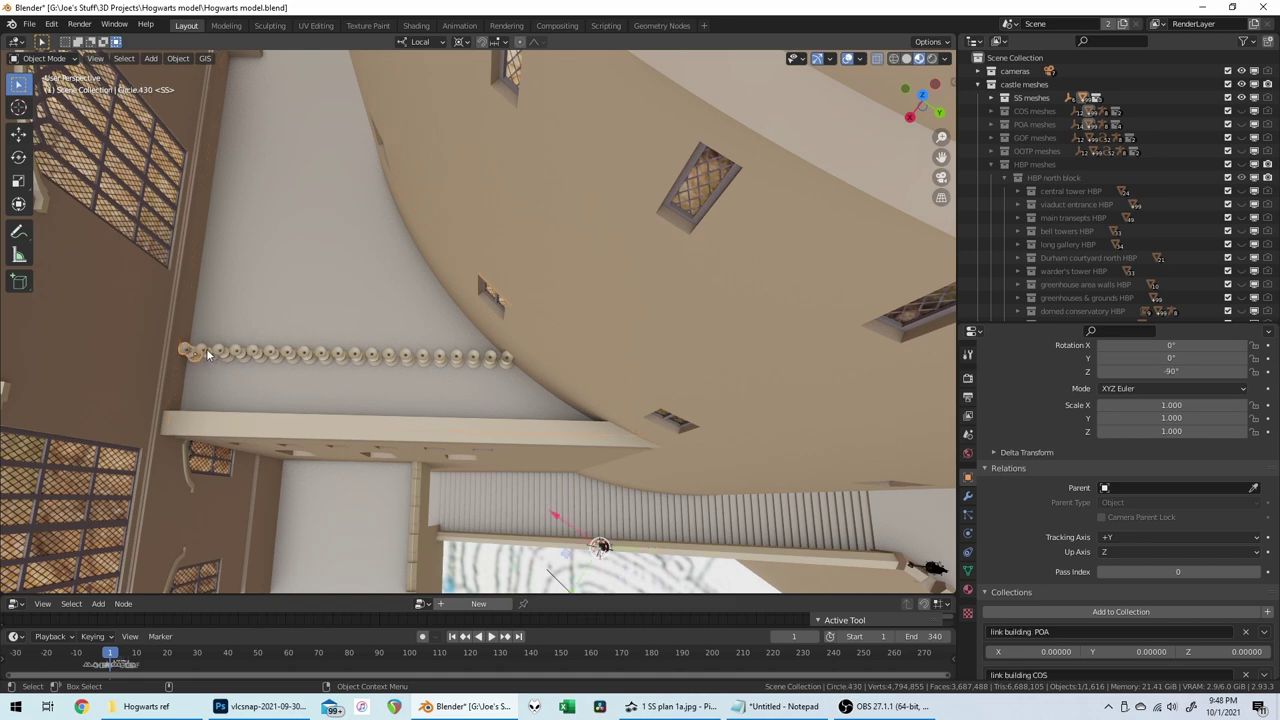
pyautogui.moveTo(207, 350); pyautogui.dragTo(329, 393, button='middle')
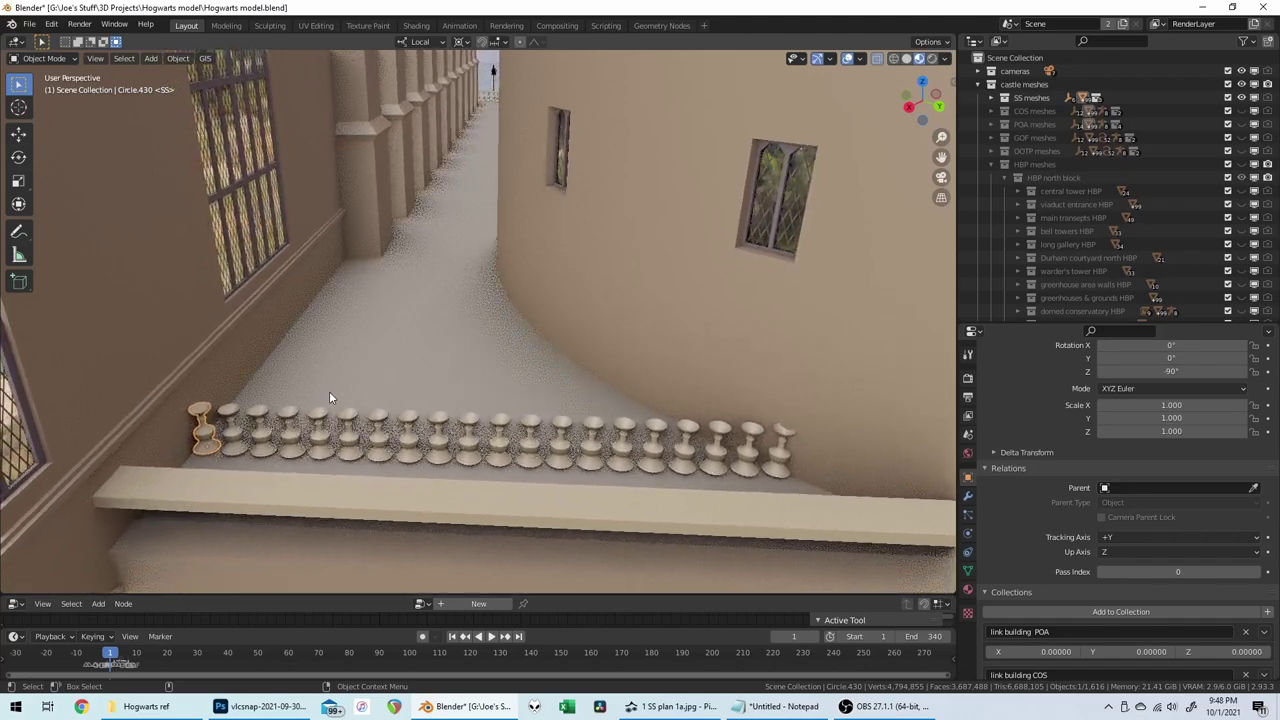
pyautogui.scroll(8, 329, 391)
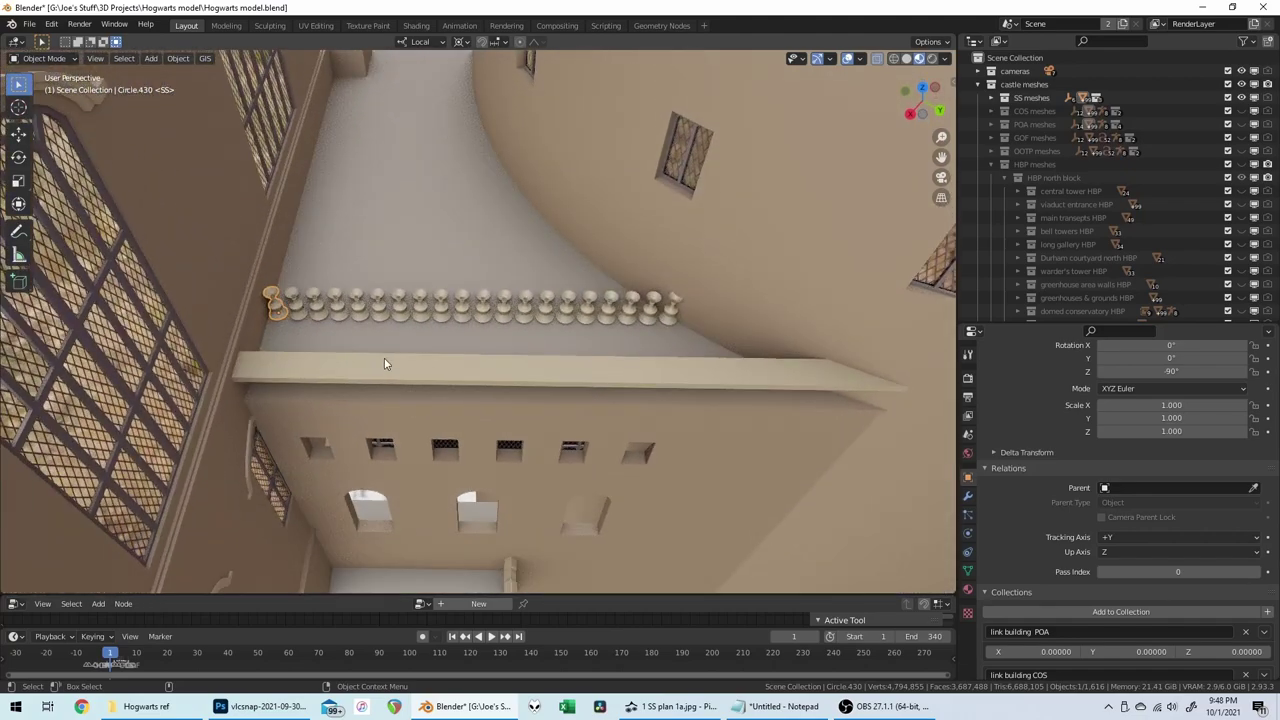
pyautogui.keyDown('shift'); pyautogui.click(318, 309); pyautogui.keyUp('shift')
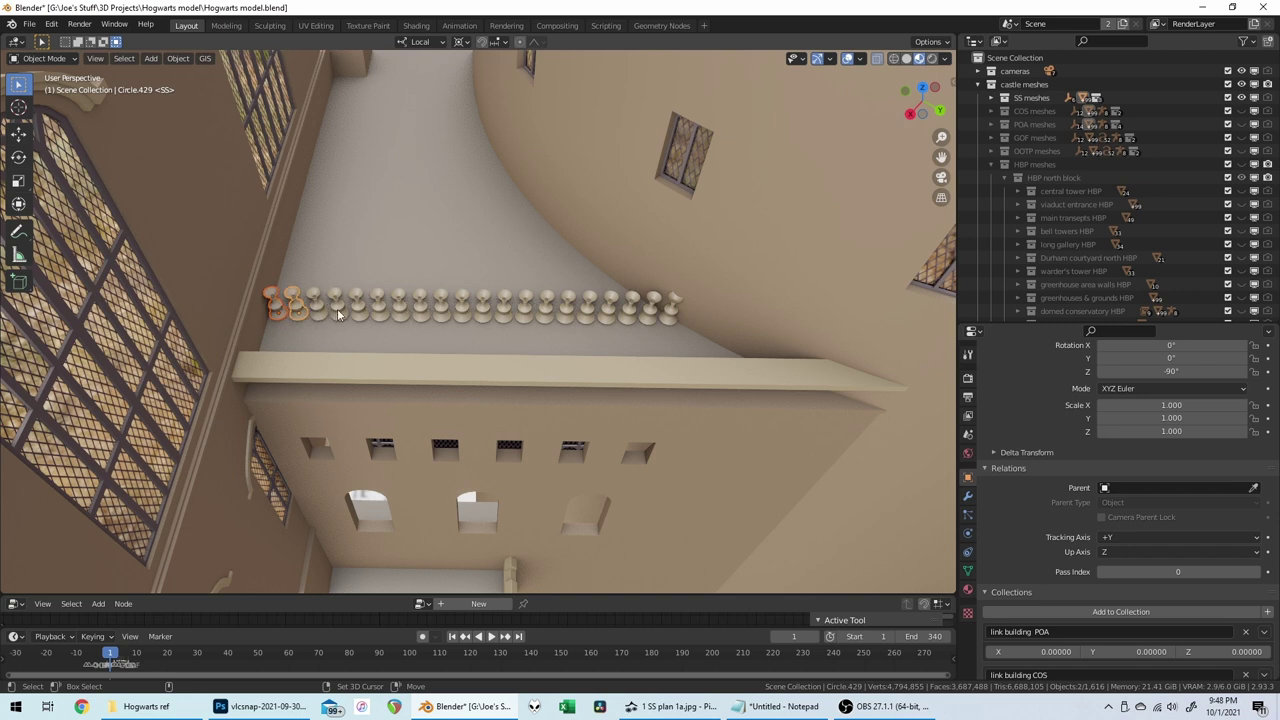
pyautogui.press('g')
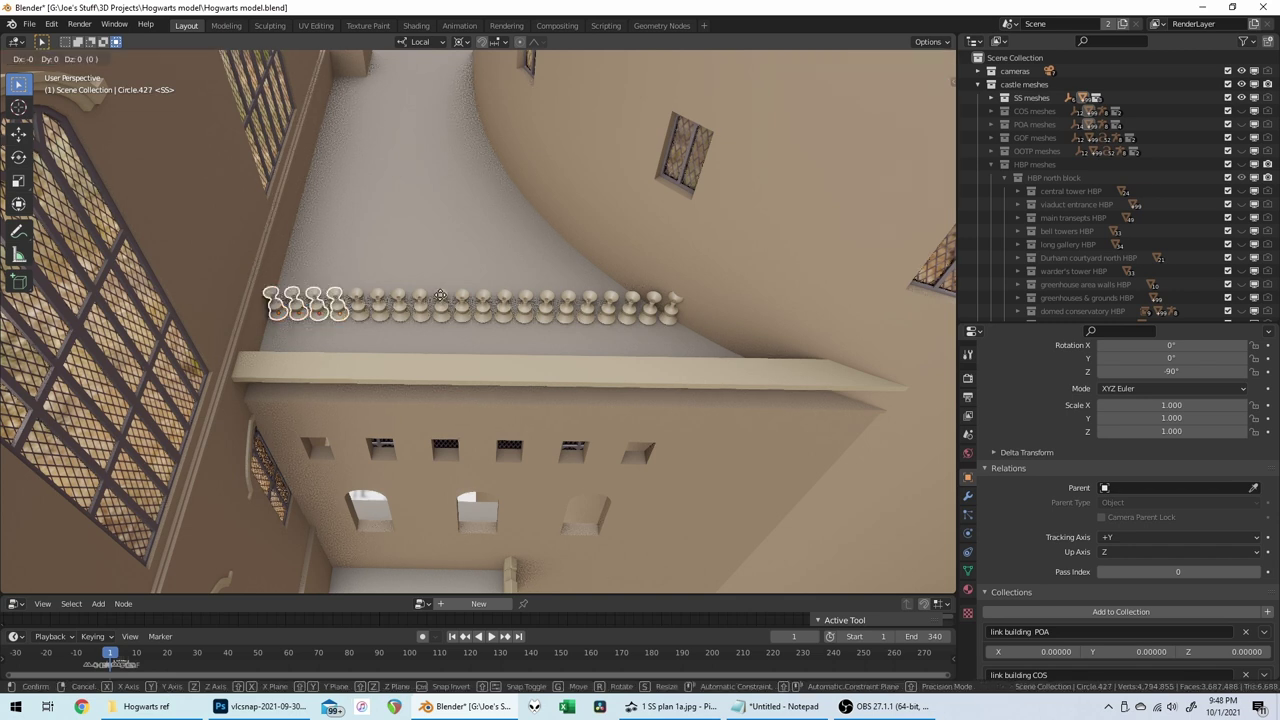
pyautogui.press('y')
pyautogui.press('y')
pyautogui.press('x')
pyautogui.rightClick(459, 313)
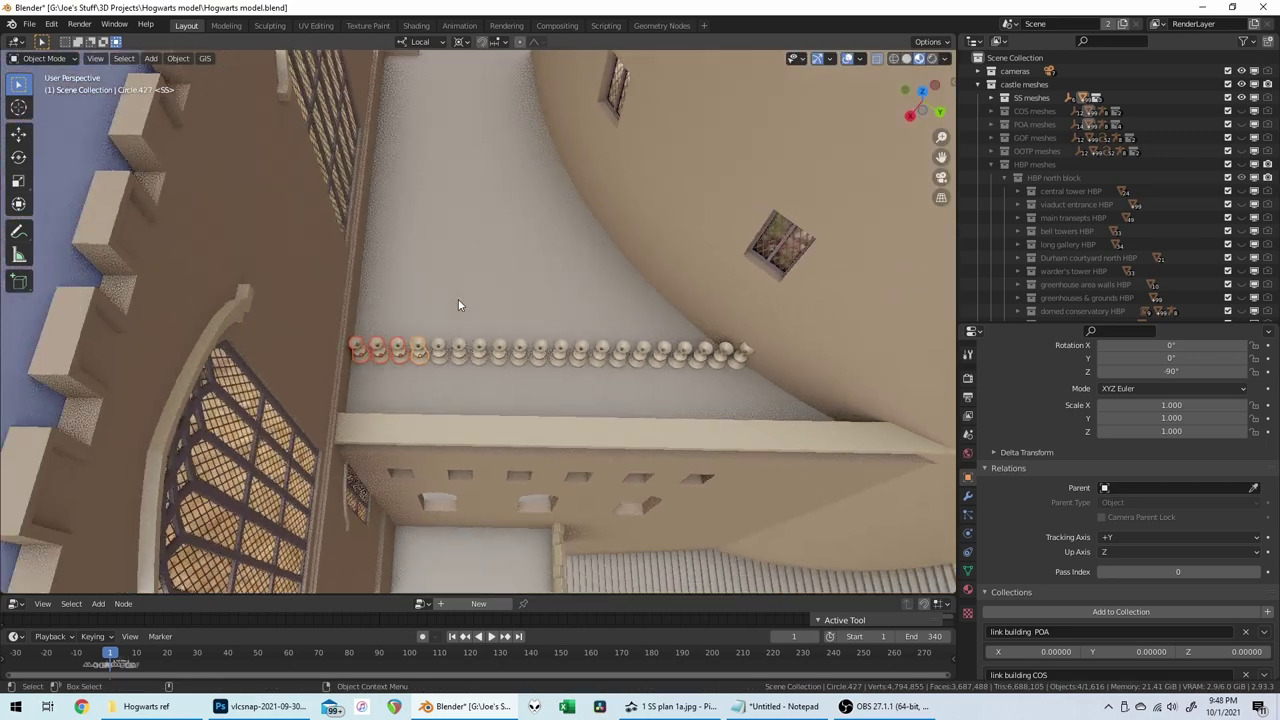
# Step: Pick a few of the link building's parapet balusters and select all objects sharing their object data
pyautogui.moveTo(458, 304); pyautogui.dragTo(456, 305, button='middle')
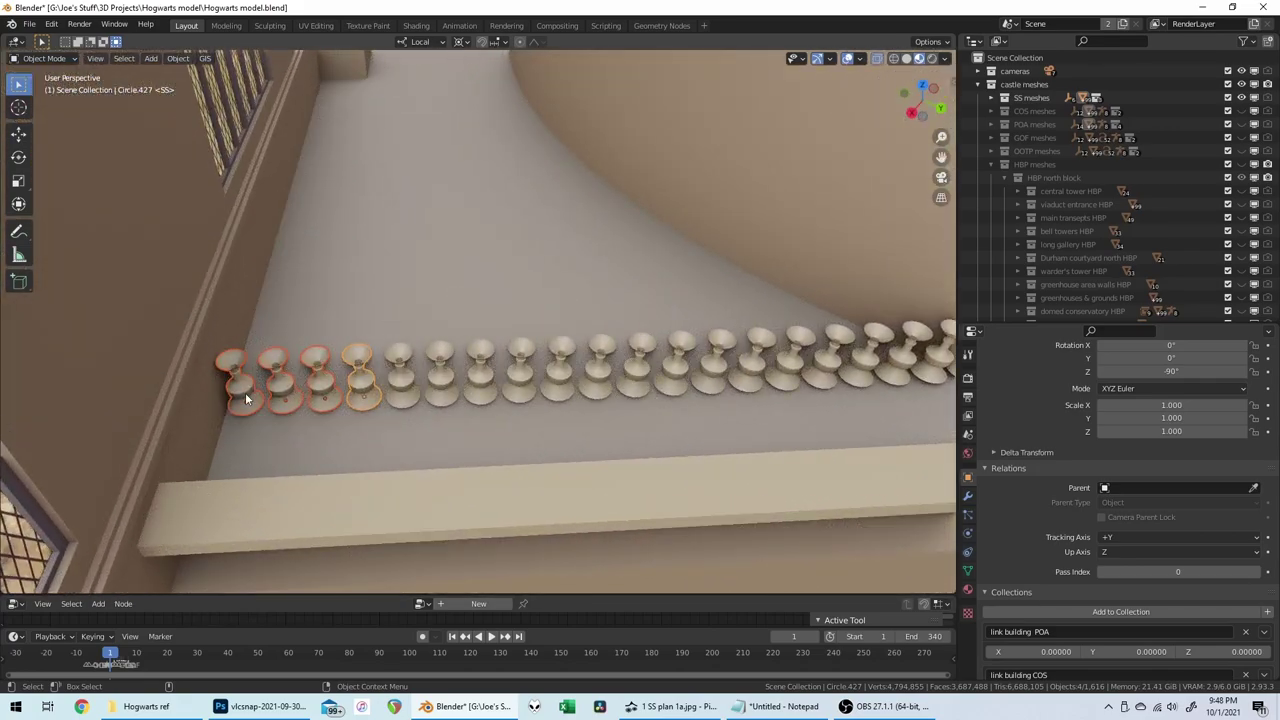
pyautogui.moveTo(245, 392); pyautogui.dragTo(275, 337, button='middle')
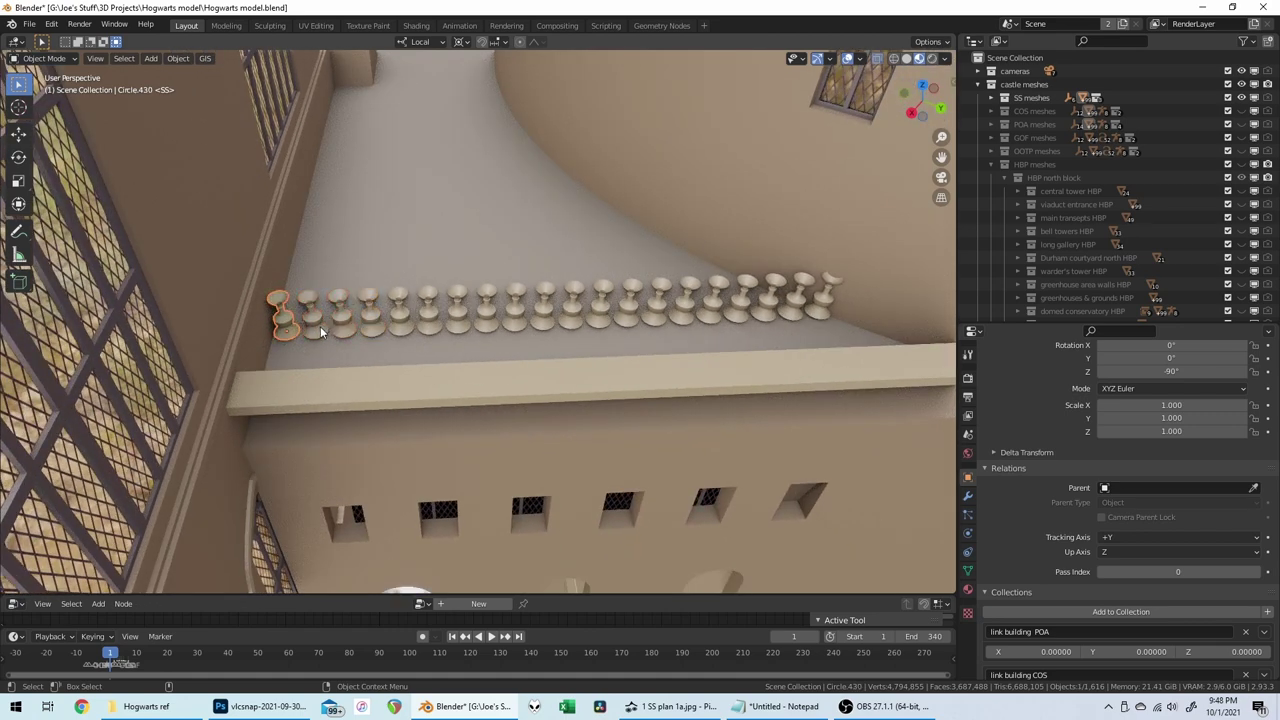
pyautogui.click(318, 322)
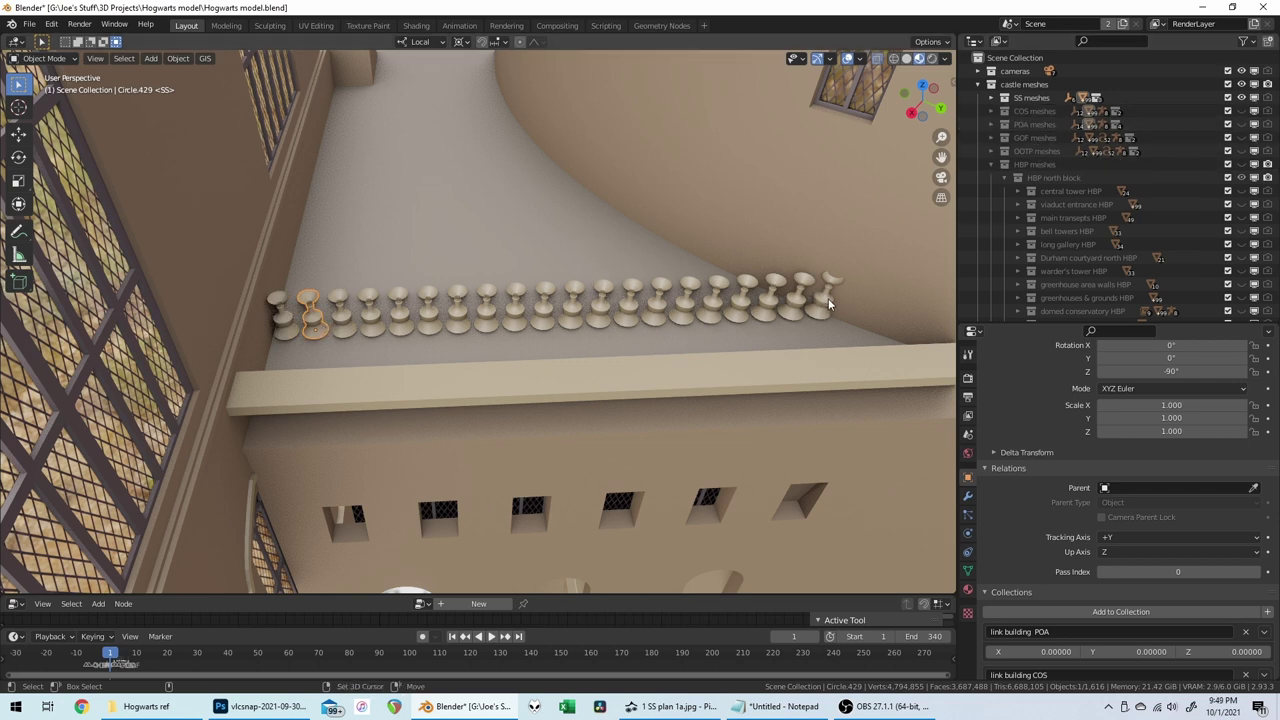
pyautogui.keyDown('shift'); pyautogui.click(796, 307); pyautogui.keyUp('shift')
pyautogui.keyDown('shift'); pyautogui.click(776, 313); pyautogui.keyUp('shift')
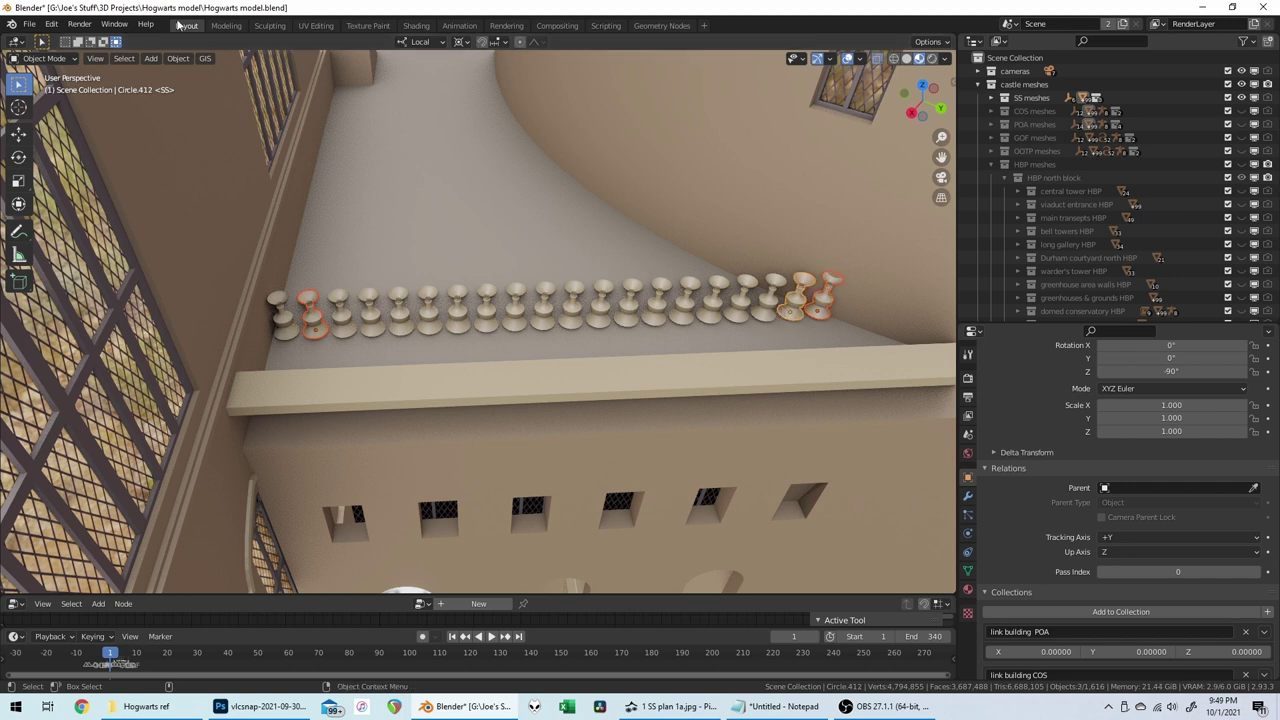
pyautogui.click(178, 58)
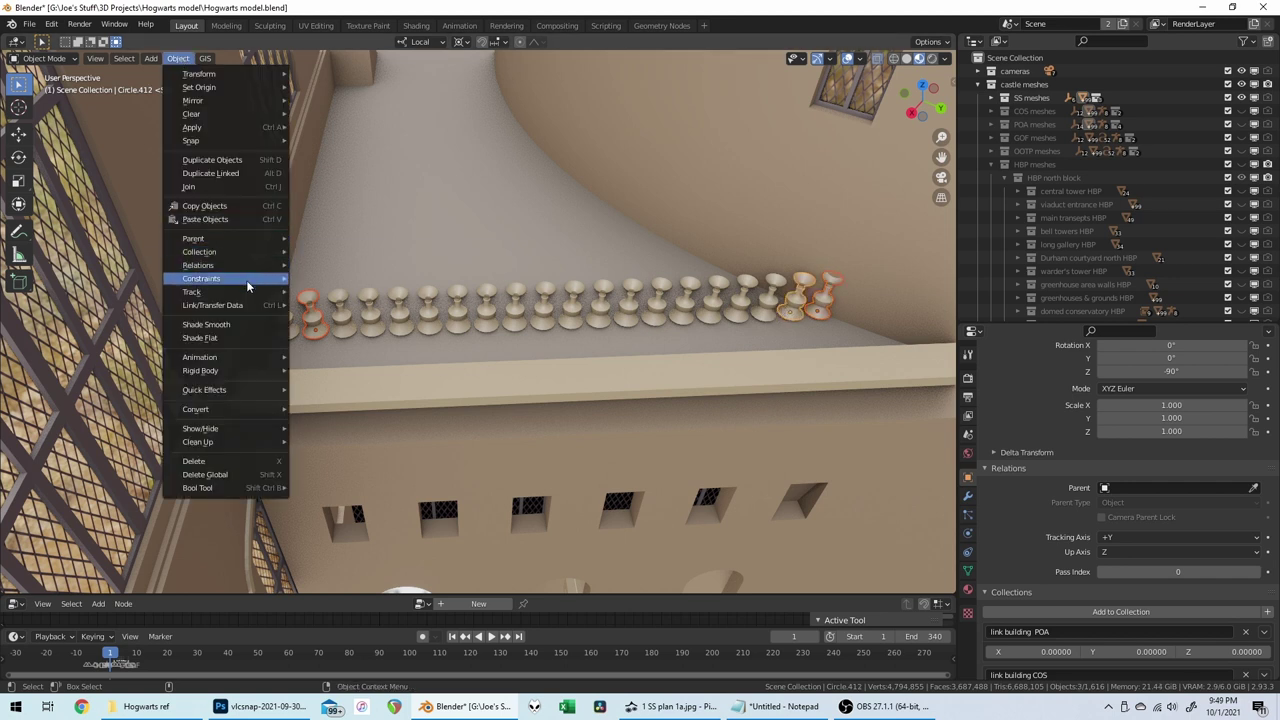
pyautogui.moveTo(264, 238)
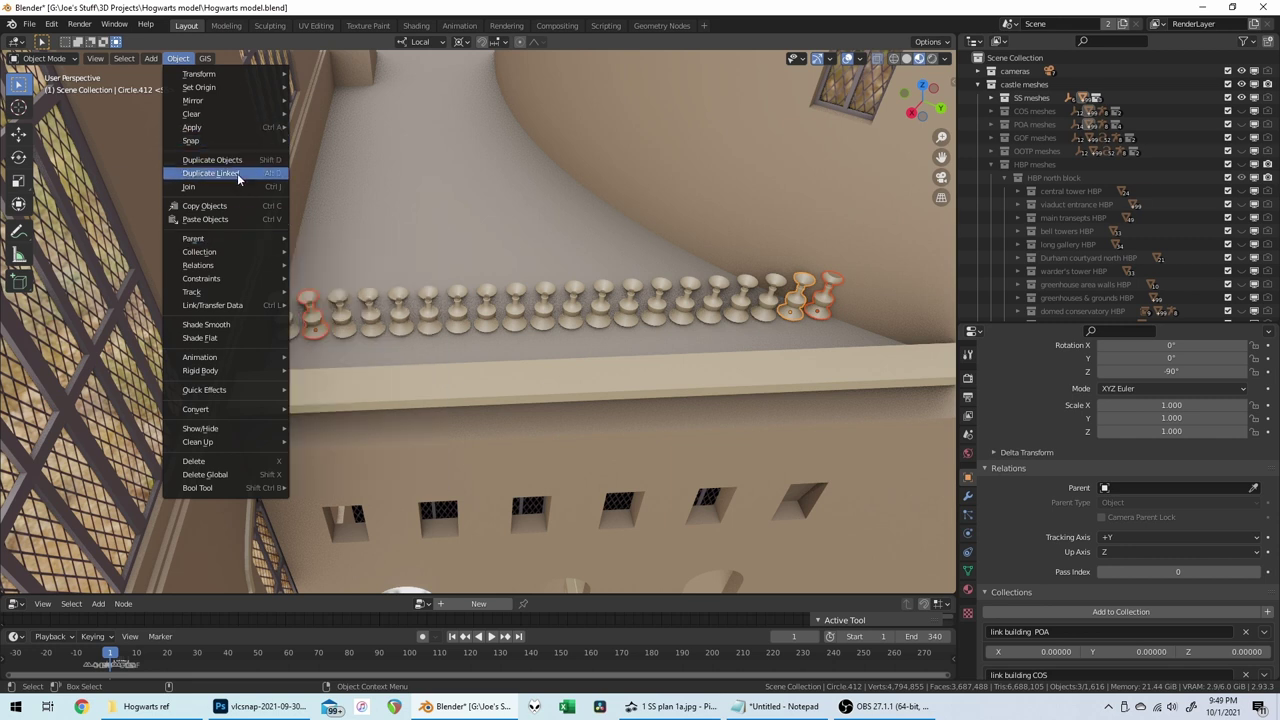
pyautogui.click(123, 59)
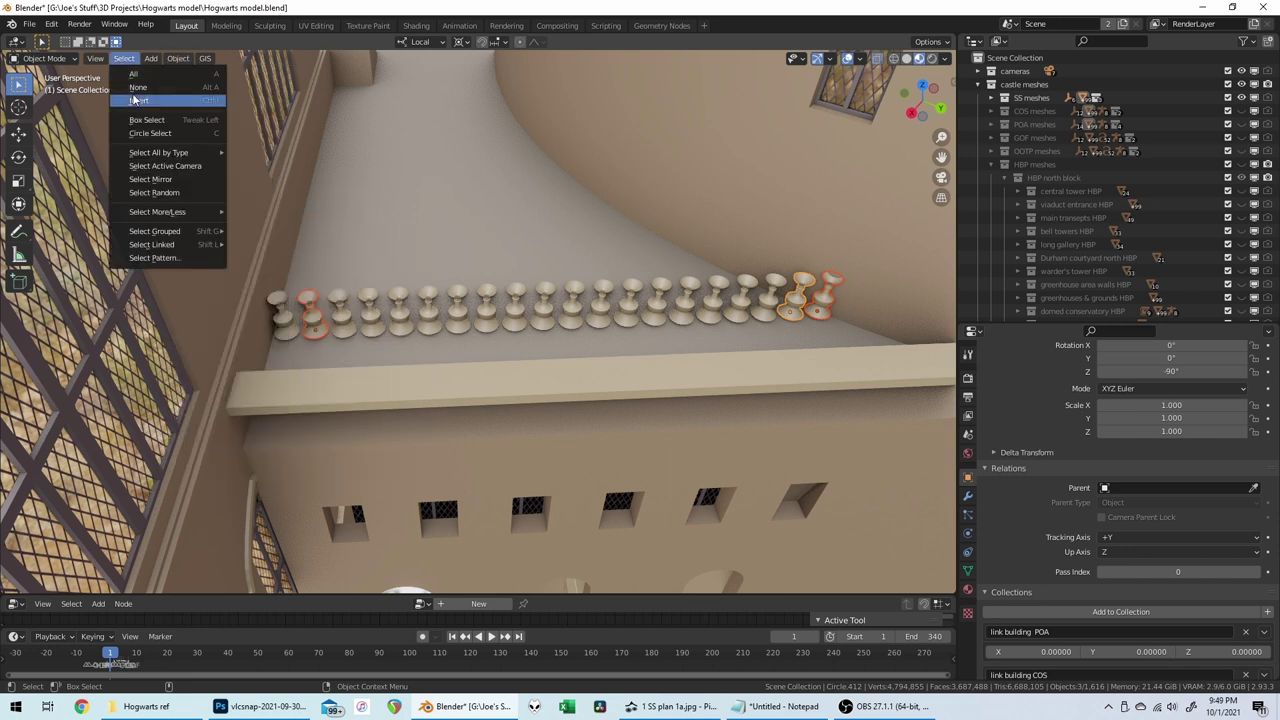
pyautogui.moveTo(183, 250)
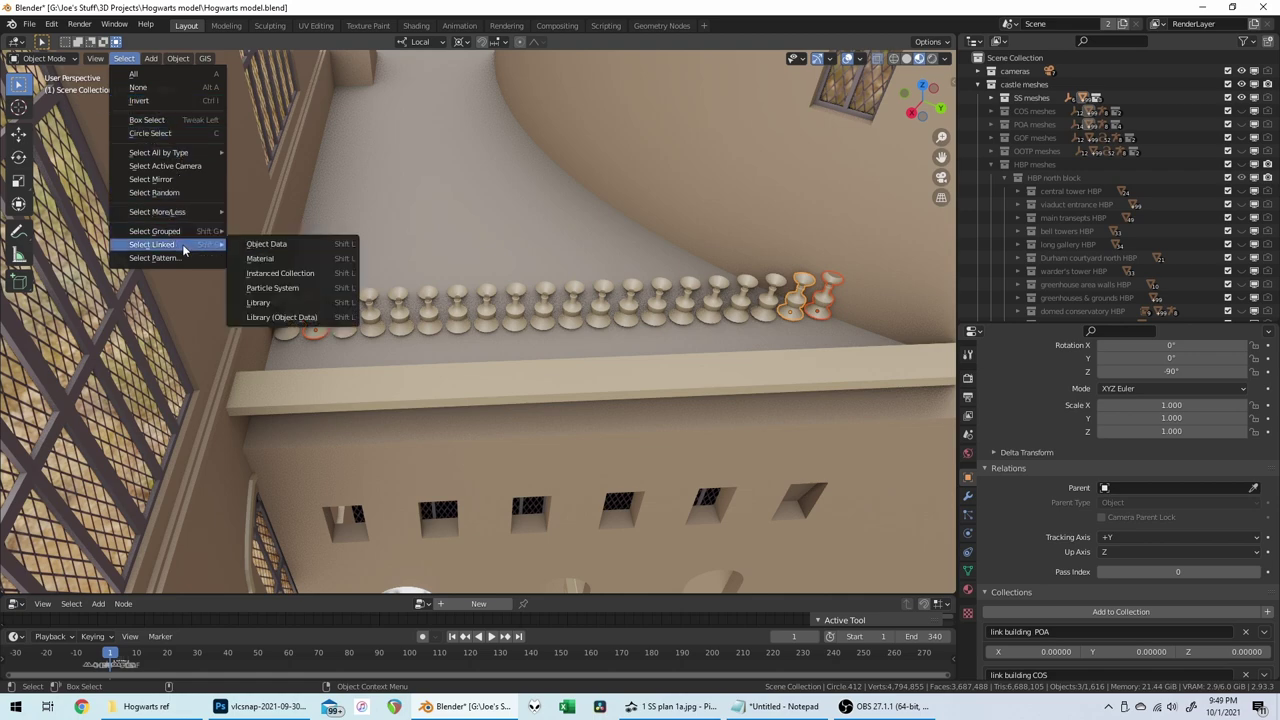
pyautogui.click(278, 248)
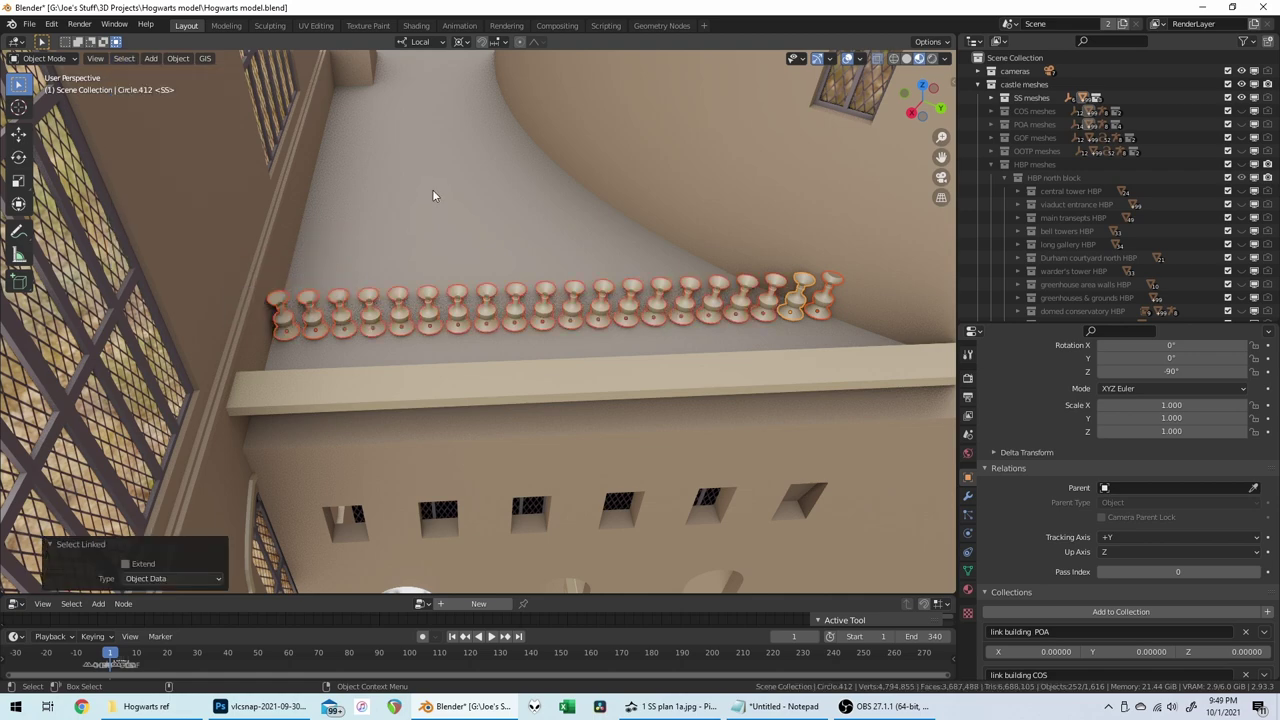
# Step: Deselect the linked balusters elsewhere on the castle, keeping only the row behind the link building wall selected
pyautogui.moveTo(434, 192); pyautogui.dragTo(474, 291, button='middle')
pyautogui.scroll(-3, 474, 291)
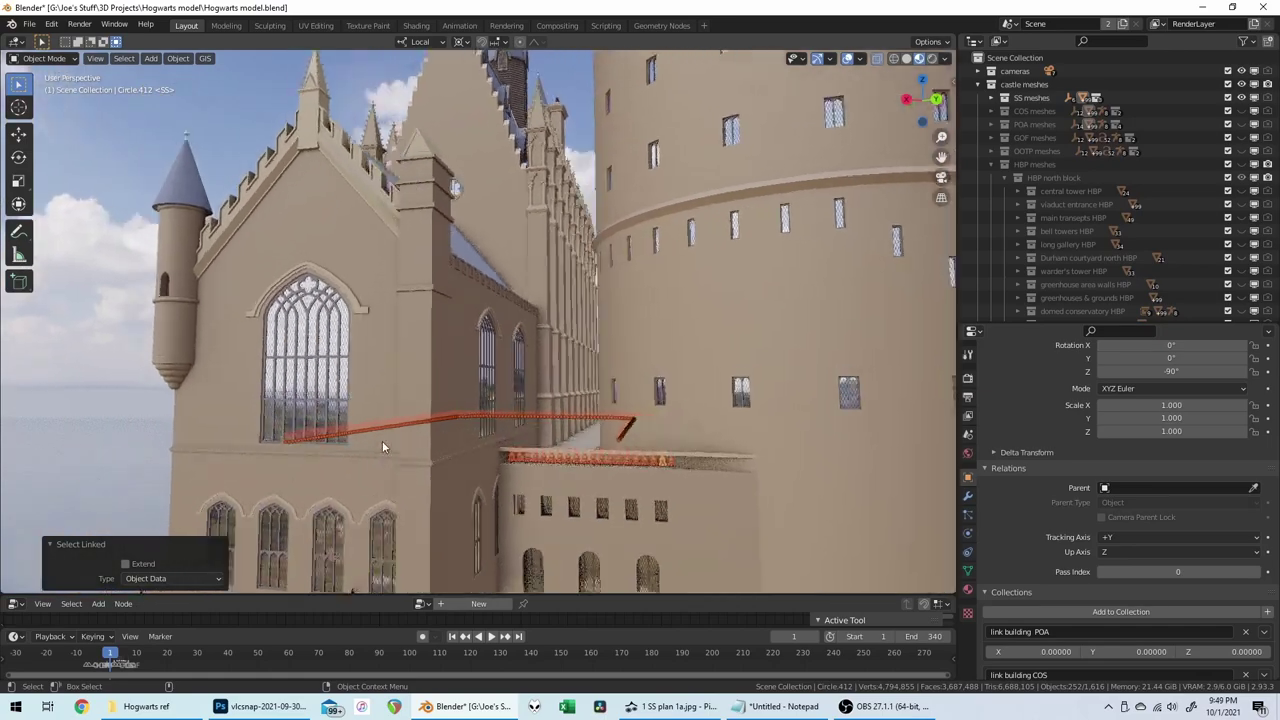
pyautogui.moveTo(382, 440)
pyautogui.mouseDown(button='middle')
pyautogui.moveTo(510, 474)
pyautogui.moveTo(441, 444)
pyautogui.moveTo(173, 411)
pyautogui.moveTo(300, 389)
pyautogui.moveTo(669, 399)
pyautogui.moveTo(486, 400)
pyautogui.mouseUp(button='middle')
pyautogui.press('c')
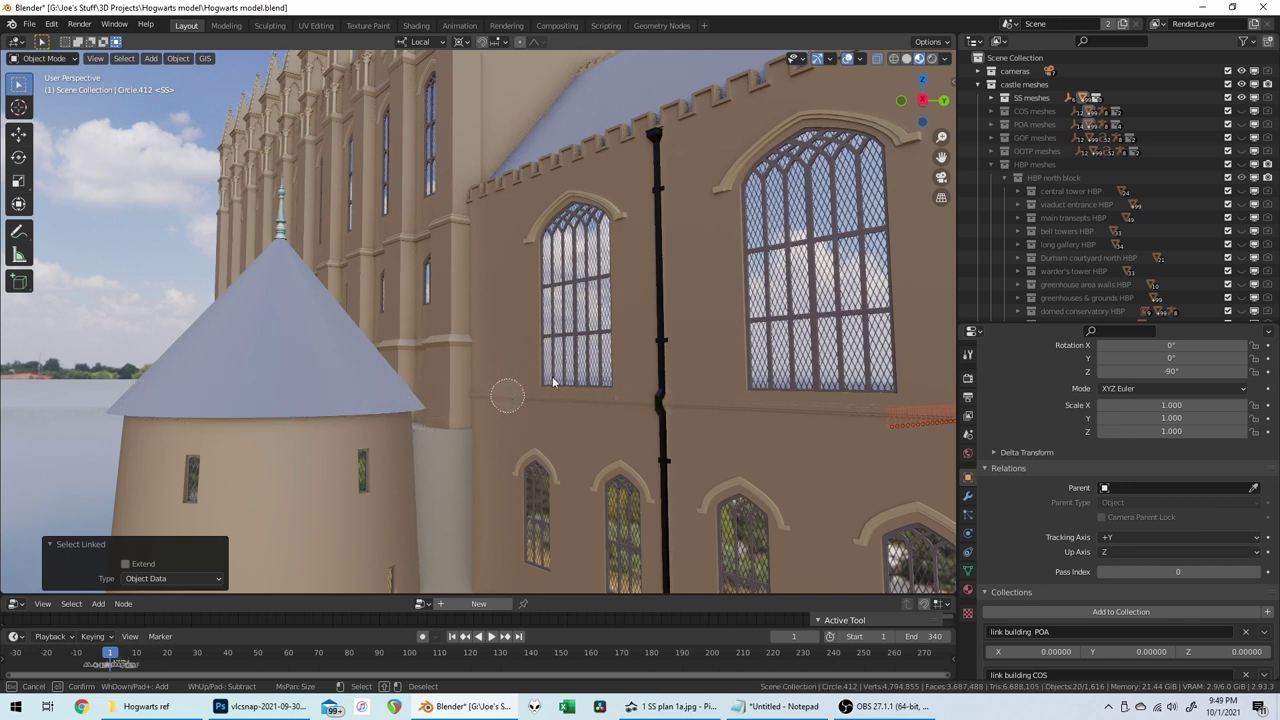
pyautogui.press('Escape')
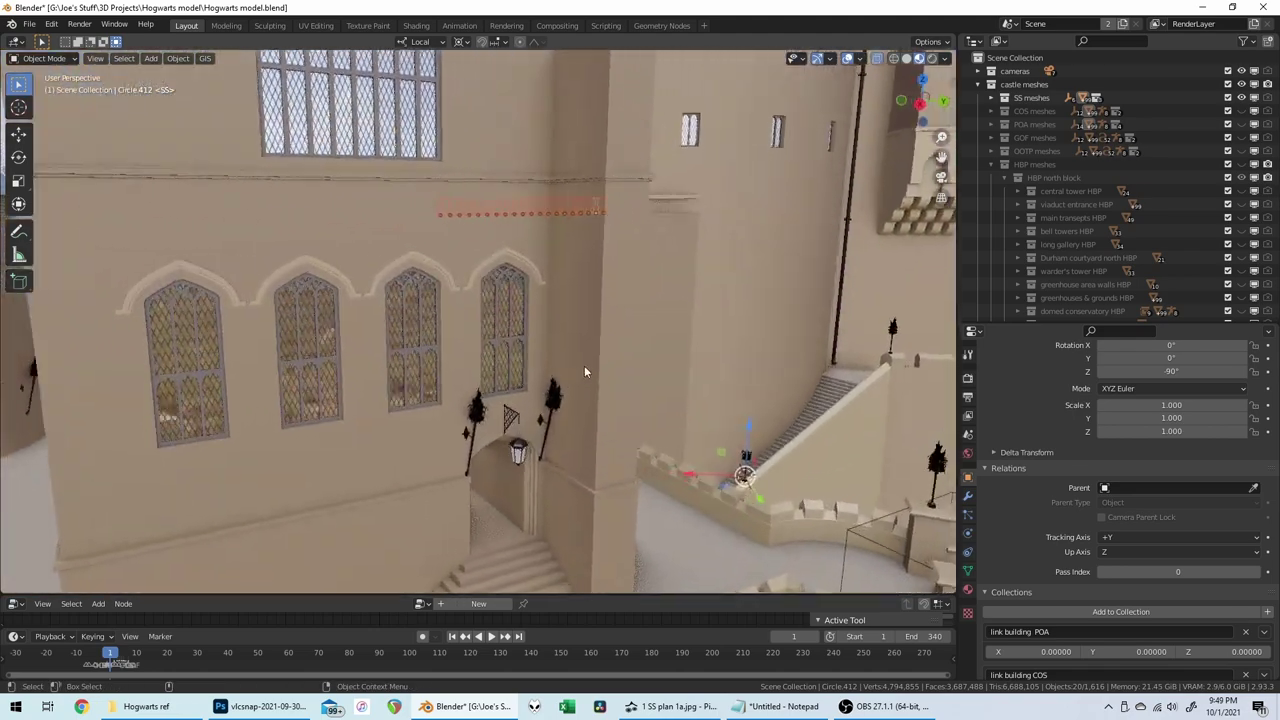
pyautogui.scroll(15, 584, 365)
pyautogui.press('c')
pyautogui.moveTo(293, 386)
pyautogui.mouseDown(button='middle')
pyautogui.moveTo(619, 398)
pyautogui.moveTo(850, 388)
pyautogui.moveTo(805, 390)
pyautogui.mouseUp(button='middle')
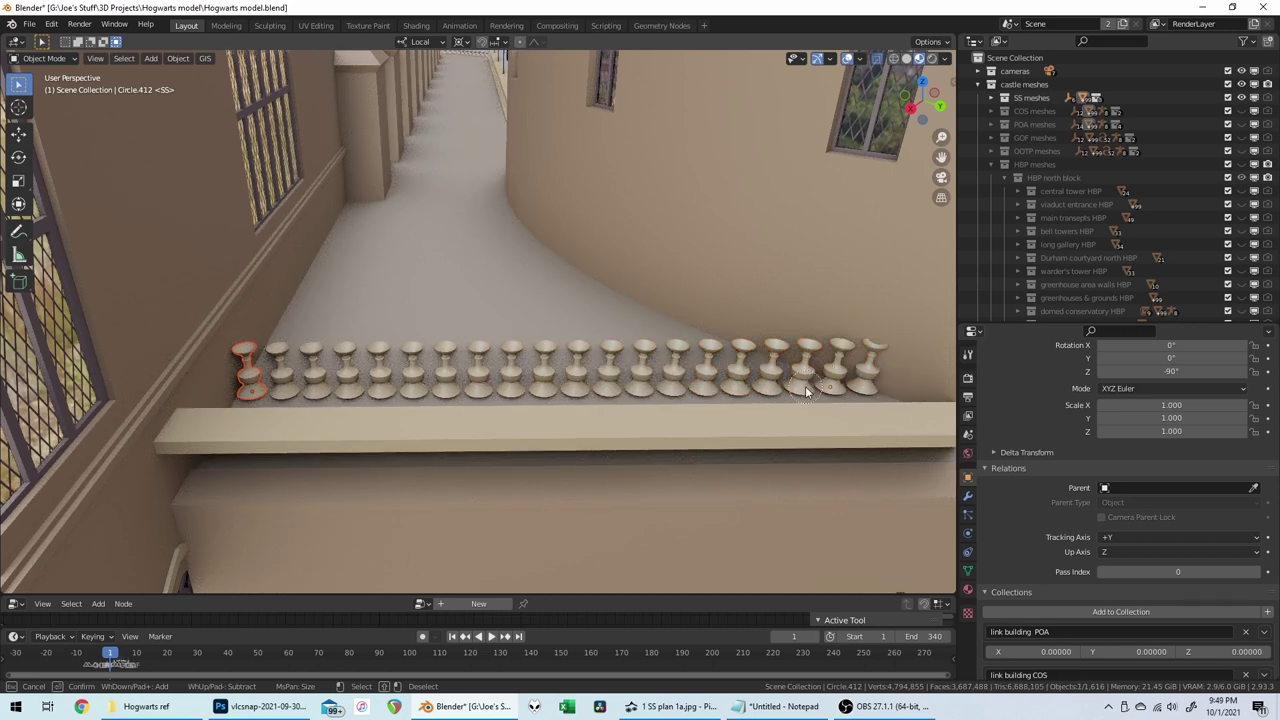
pyautogui.press('Escape')
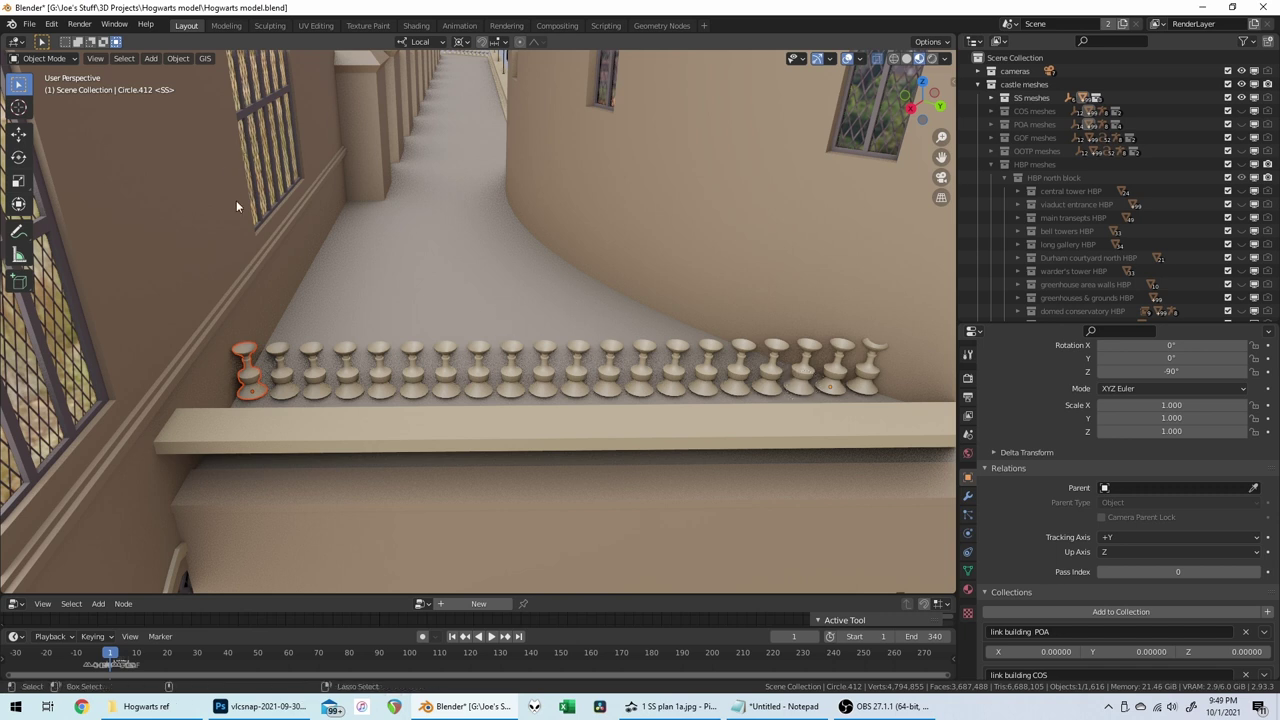
pyautogui.hotkey('ctrl', 'z')
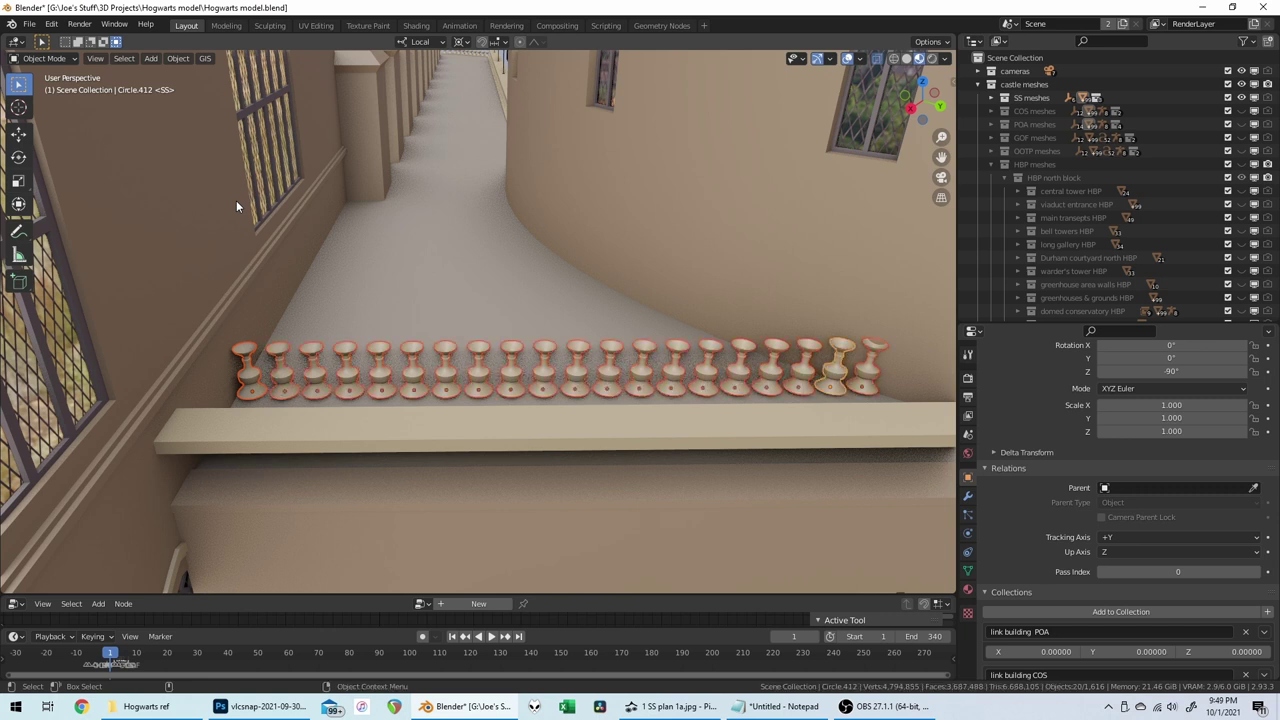
# Step: Deselect the baluster nearest the great hall wall and delete the rest of the selected row
pyautogui.press('c')
pyautogui.middleClick(248, 380)
pyautogui.press('Escape')
pyautogui.press('Delete')
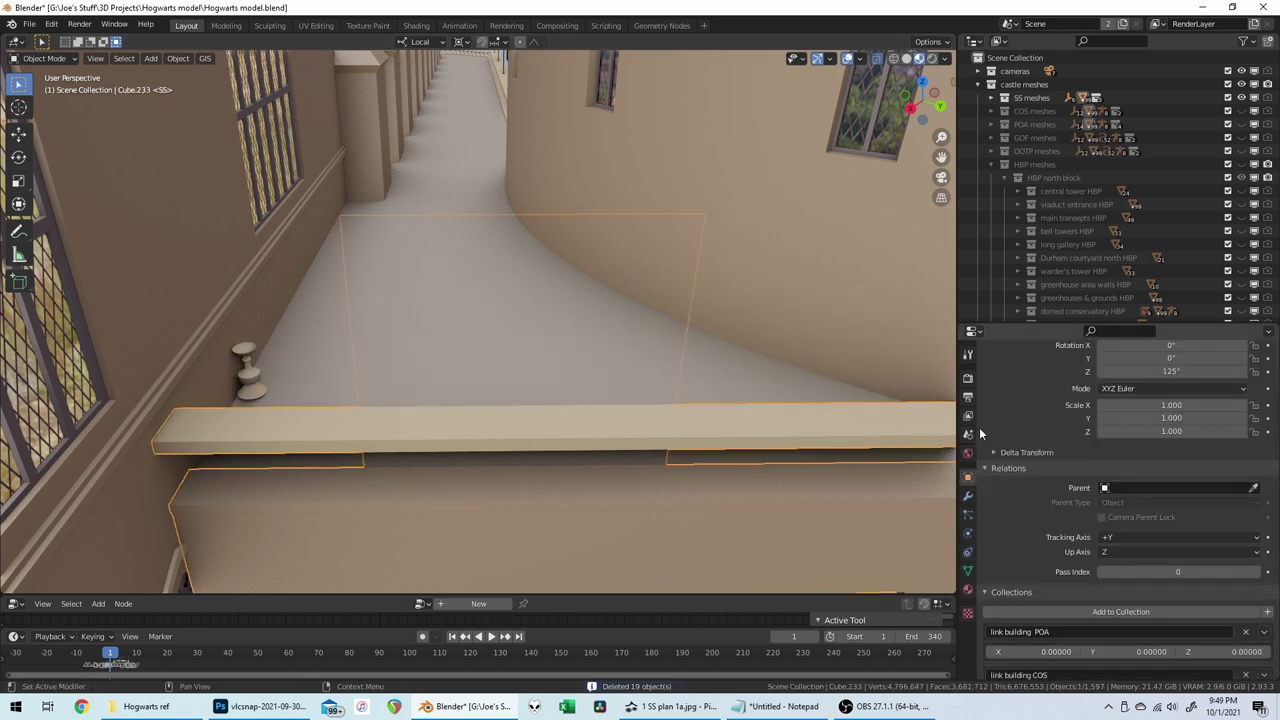
# Step: Read the link building wall's exact Z rotation and set the remaining baluster's Z rotation to the same 124.5°
pyautogui.click(968, 494)
pyautogui.click(968, 477)
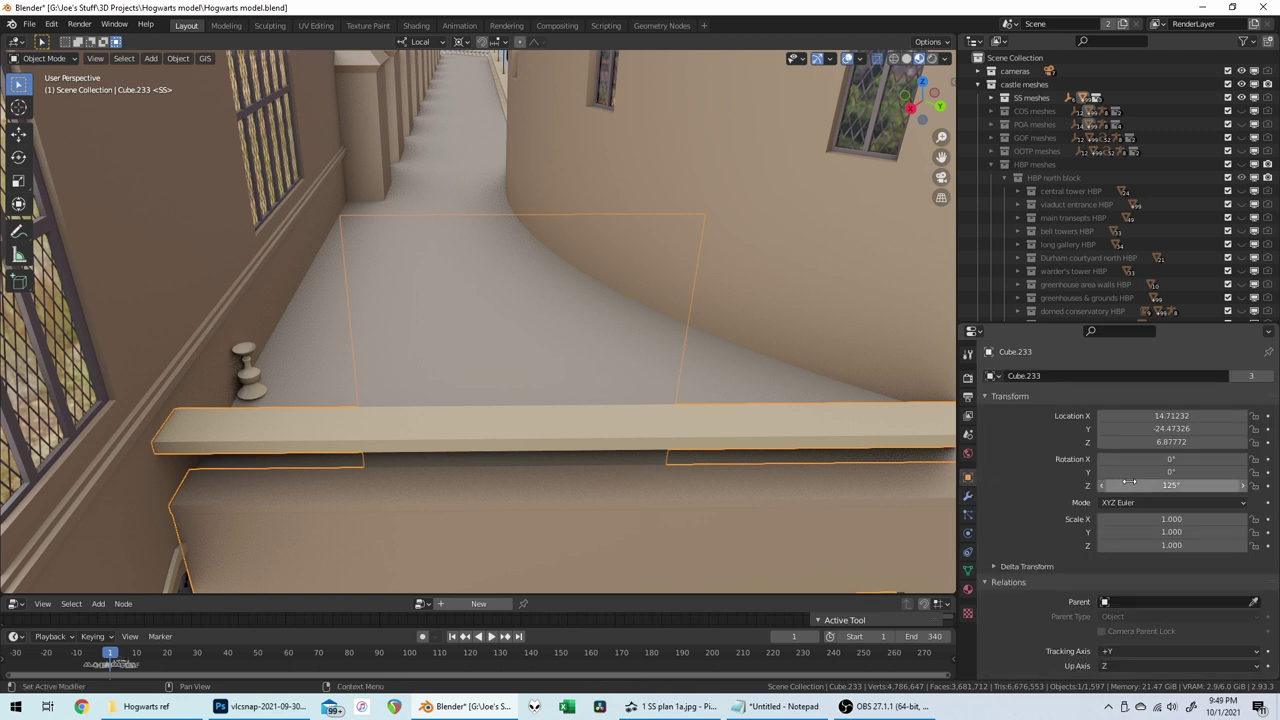
pyautogui.click(1187, 485)
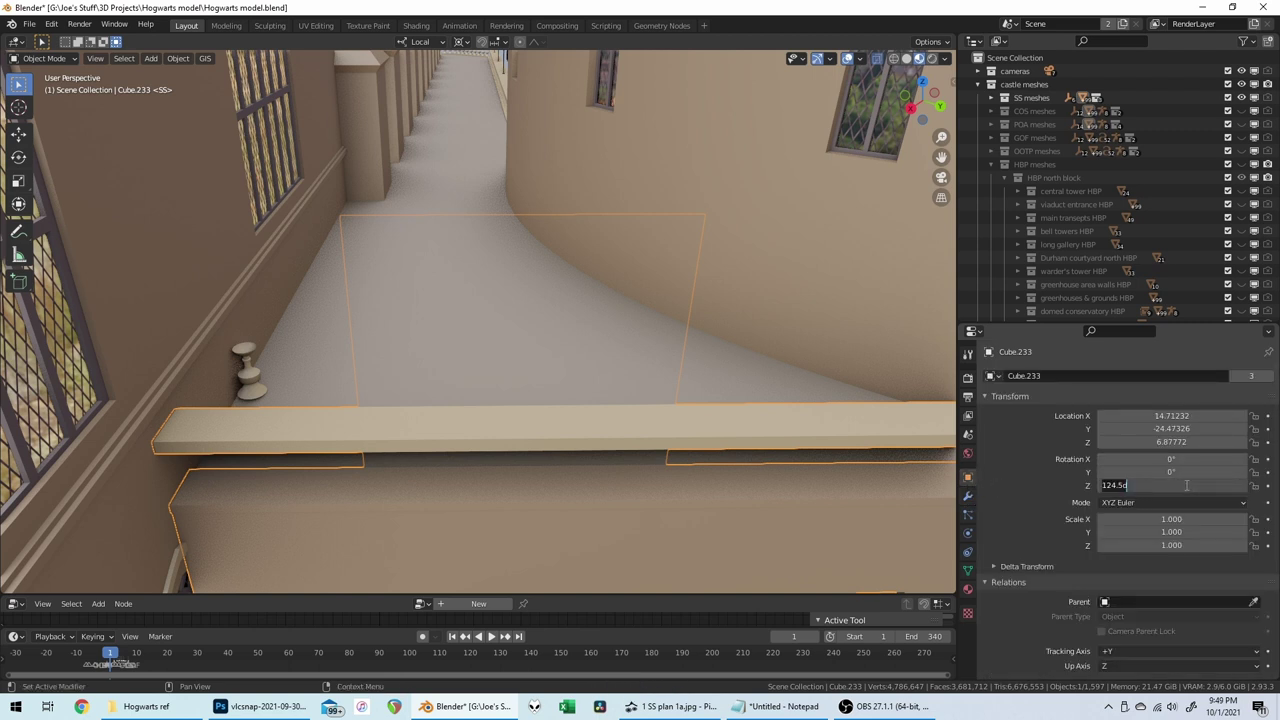
pyautogui.press('Return')
pyautogui.click(244, 378)
pyautogui.click(1238, 485)
pyautogui.write('-90d')
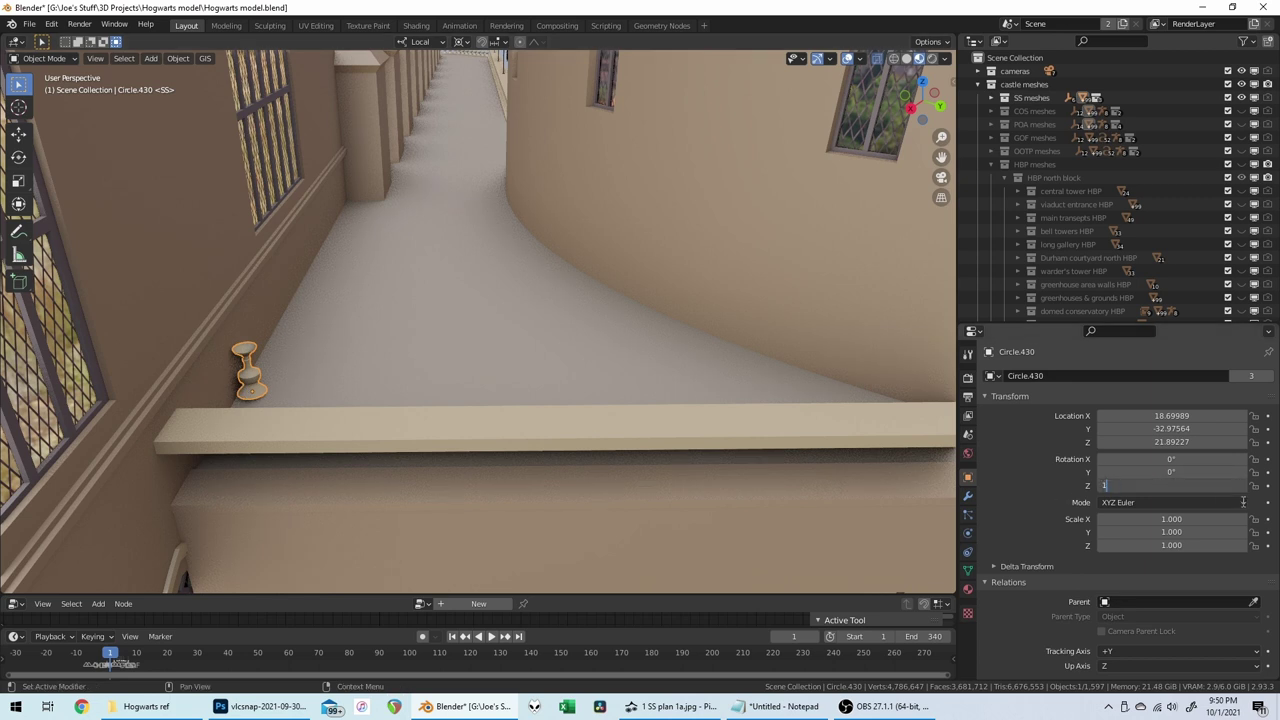
pyautogui.press('Return')
# Step: Set the transform pivot to Median Point and move the baluster -0.68 along its local Y axis
pyautogui.press('.')
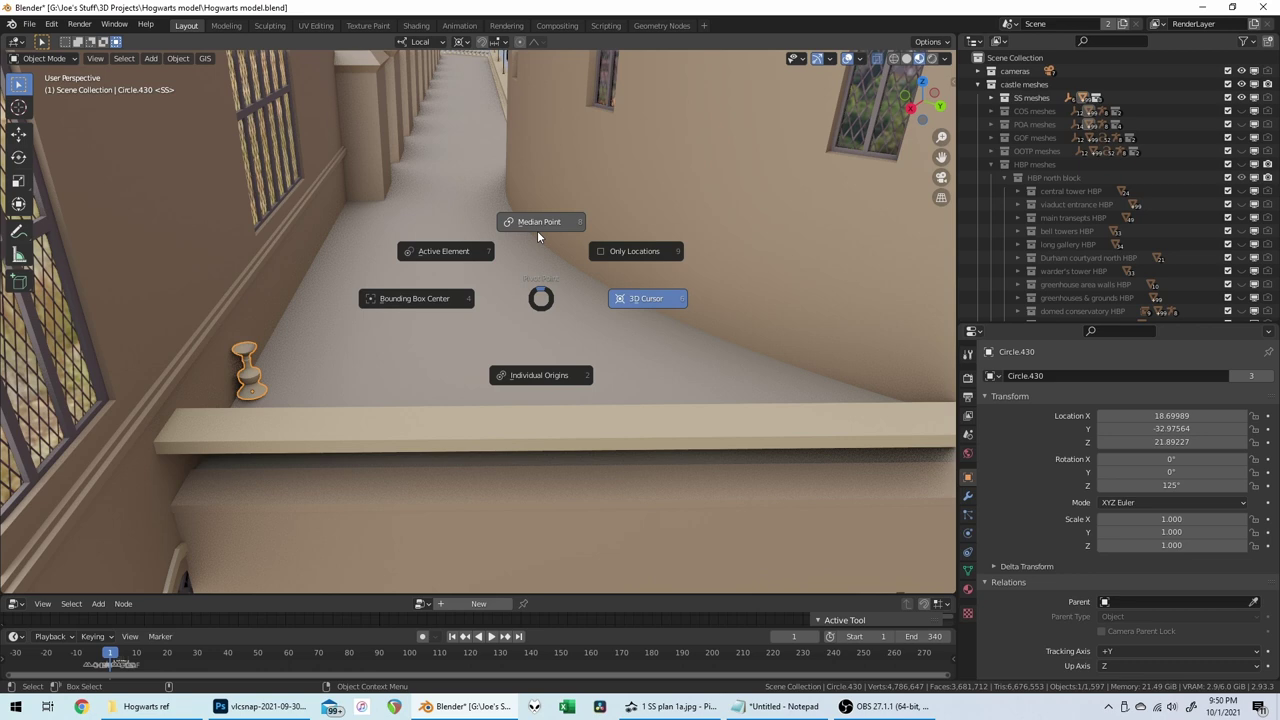
pyautogui.click(538, 235)
pyautogui.press('KP_7')
pyautogui.scroll(3, 536, 236)
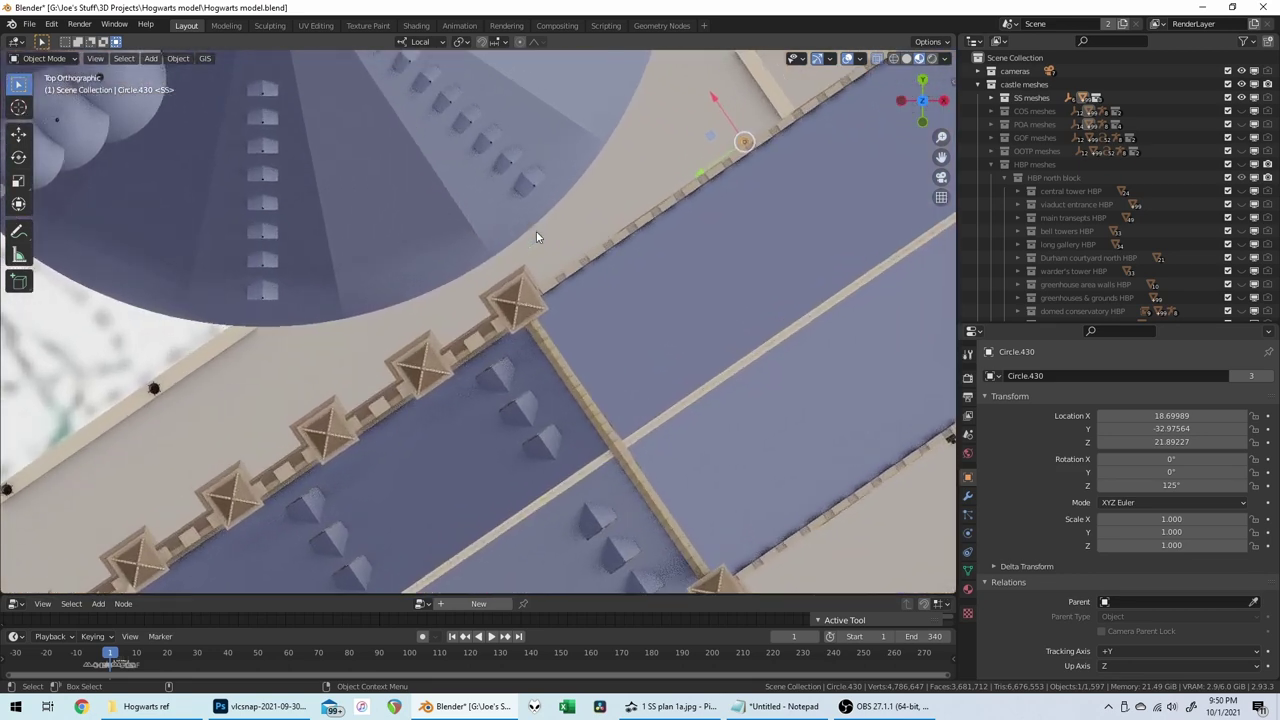
pyautogui.scroll(2, 560, 315)
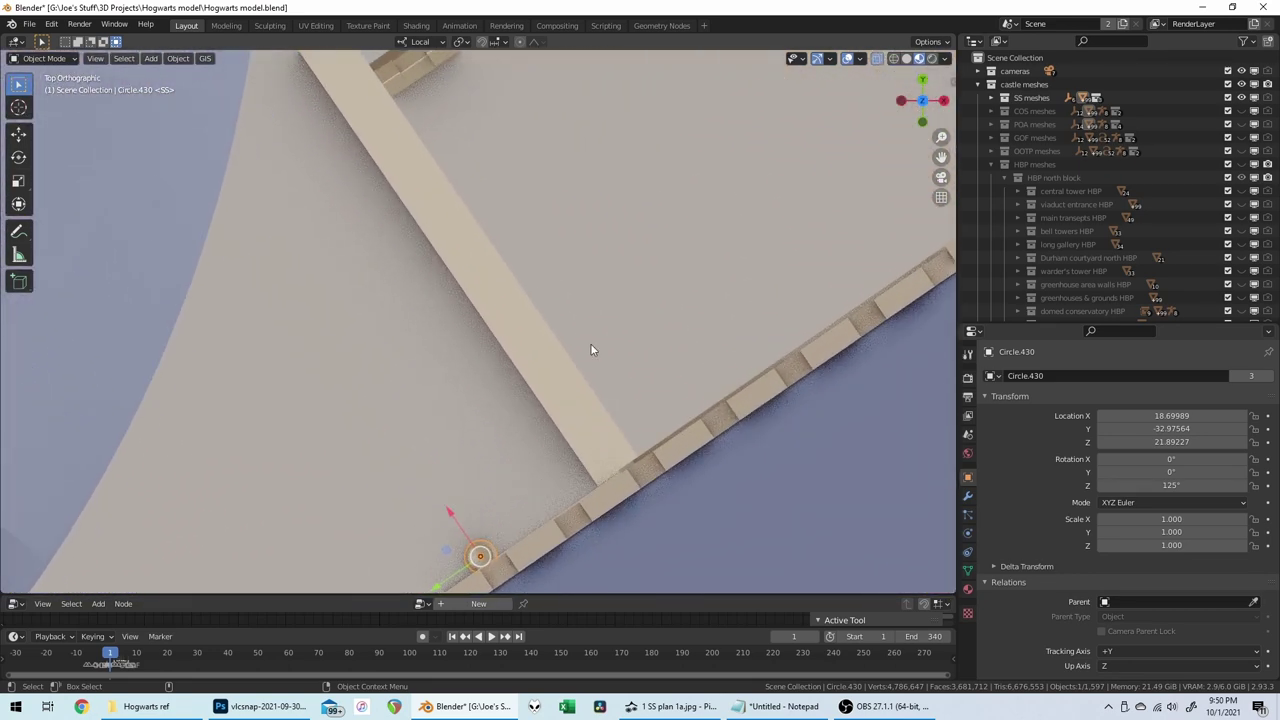
pyautogui.press('g')
pyautogui.press('y')
pyautogui.press('y')
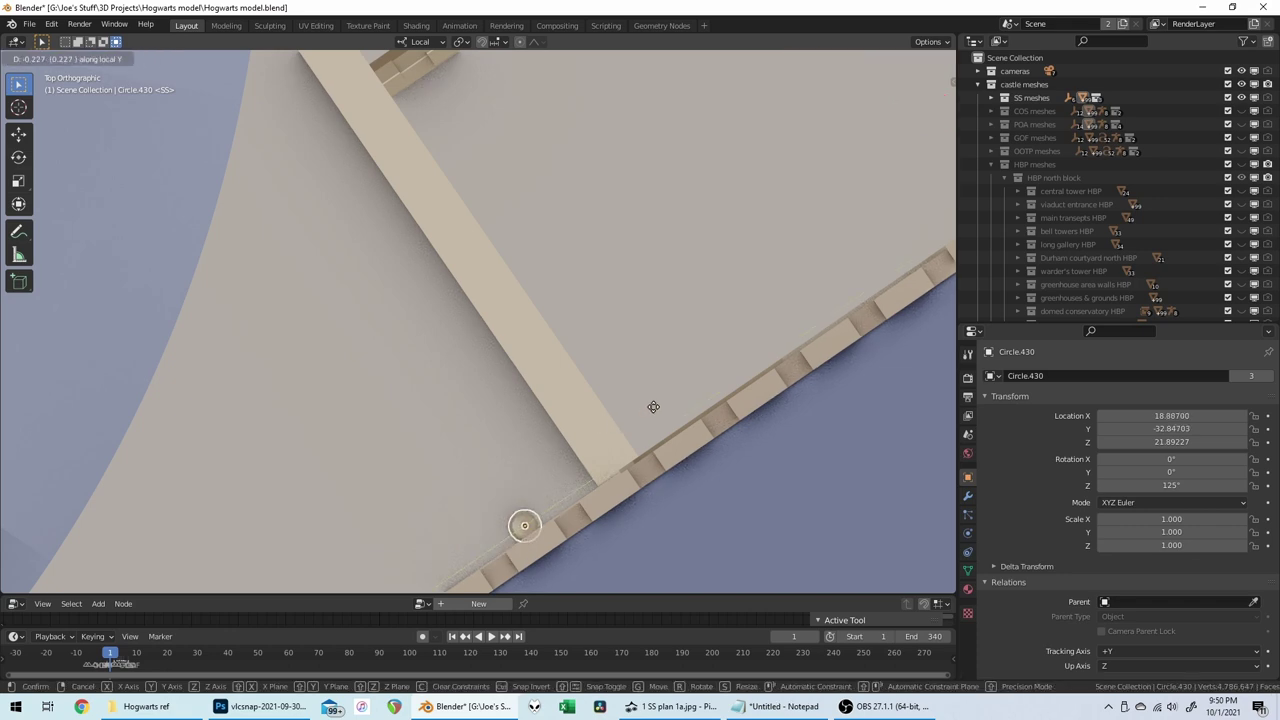
pyautogui.write('-.68')
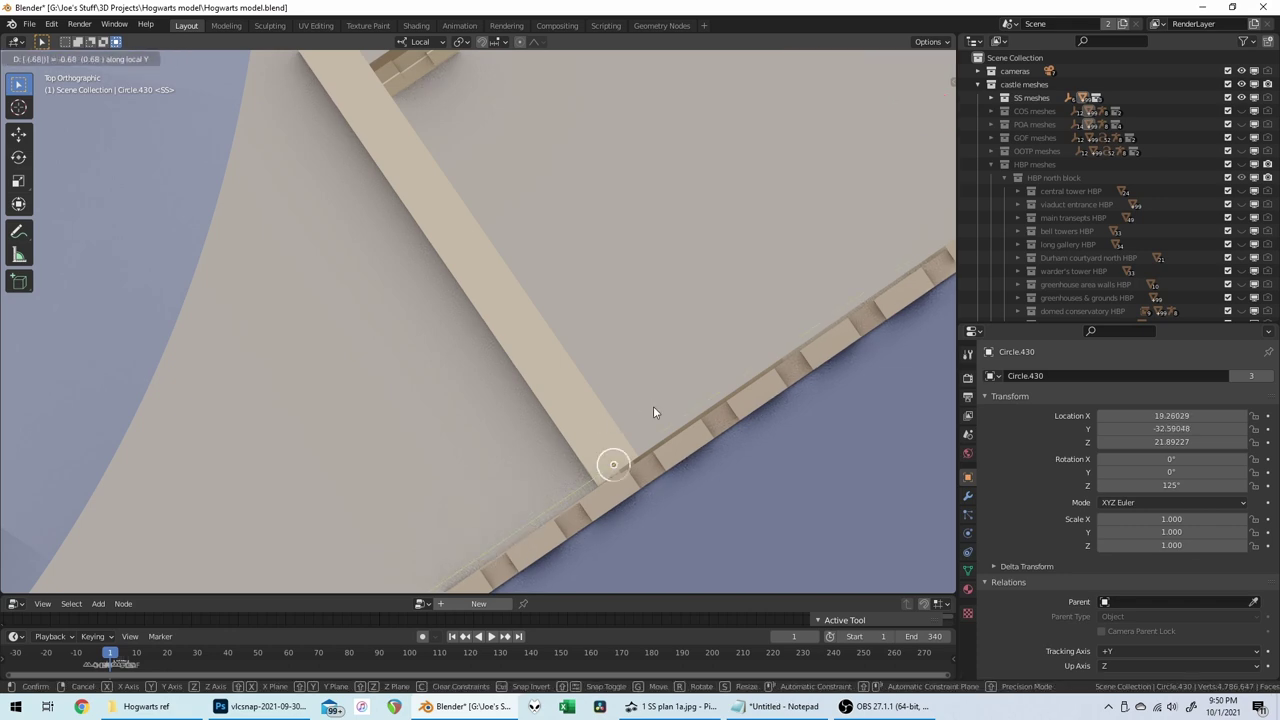
pyautogui.press('Return')
# Step: Add an Array modifier to the baluster, place it above EdgeSplit and set its count to 30
pyautogui.scroll(-4, 653, 412)
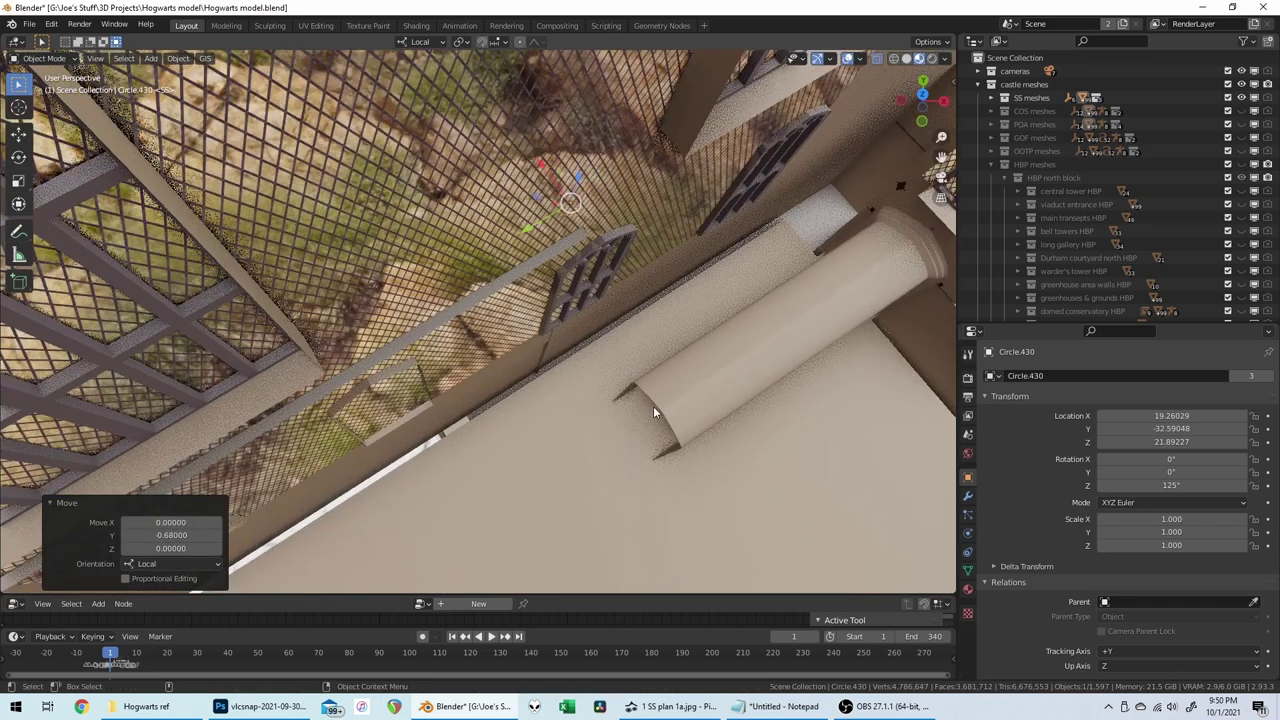
pyautogui.moveTo(653, 412); pyautogui.dragTo(653, 412, button='middle')
pyautogui.click(967, 495)
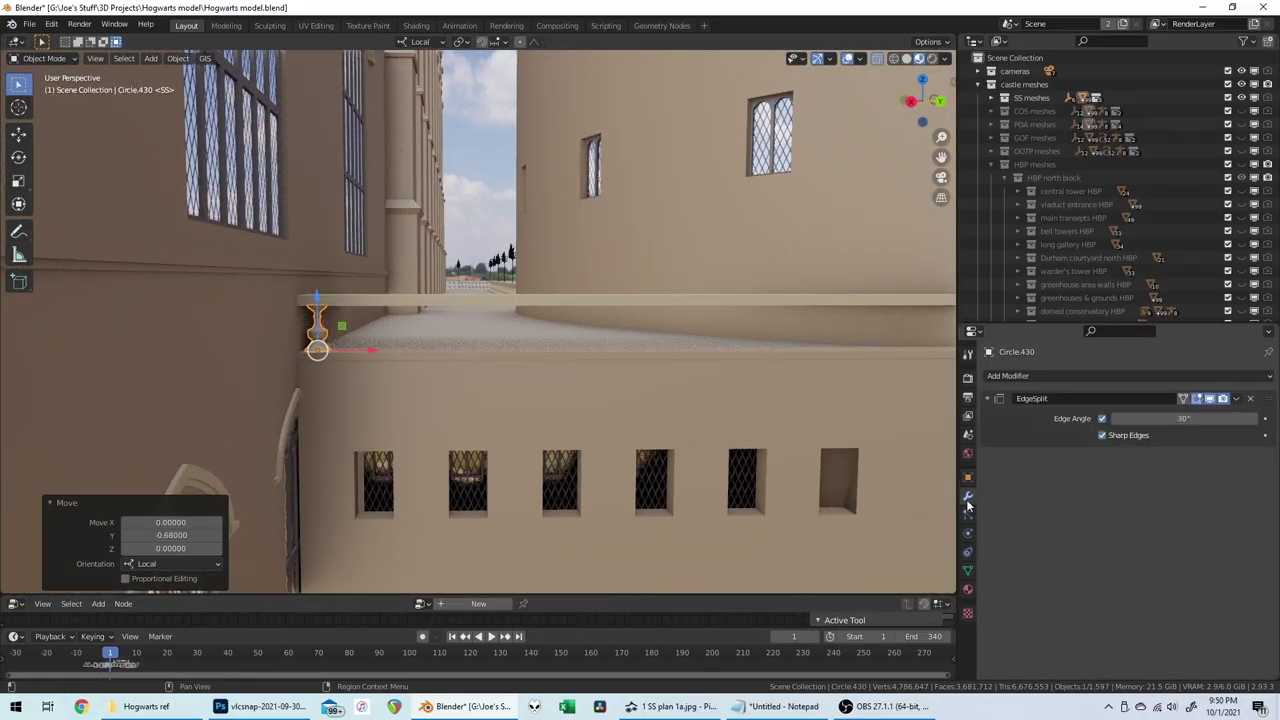
pyautogui.click(1056, 376)
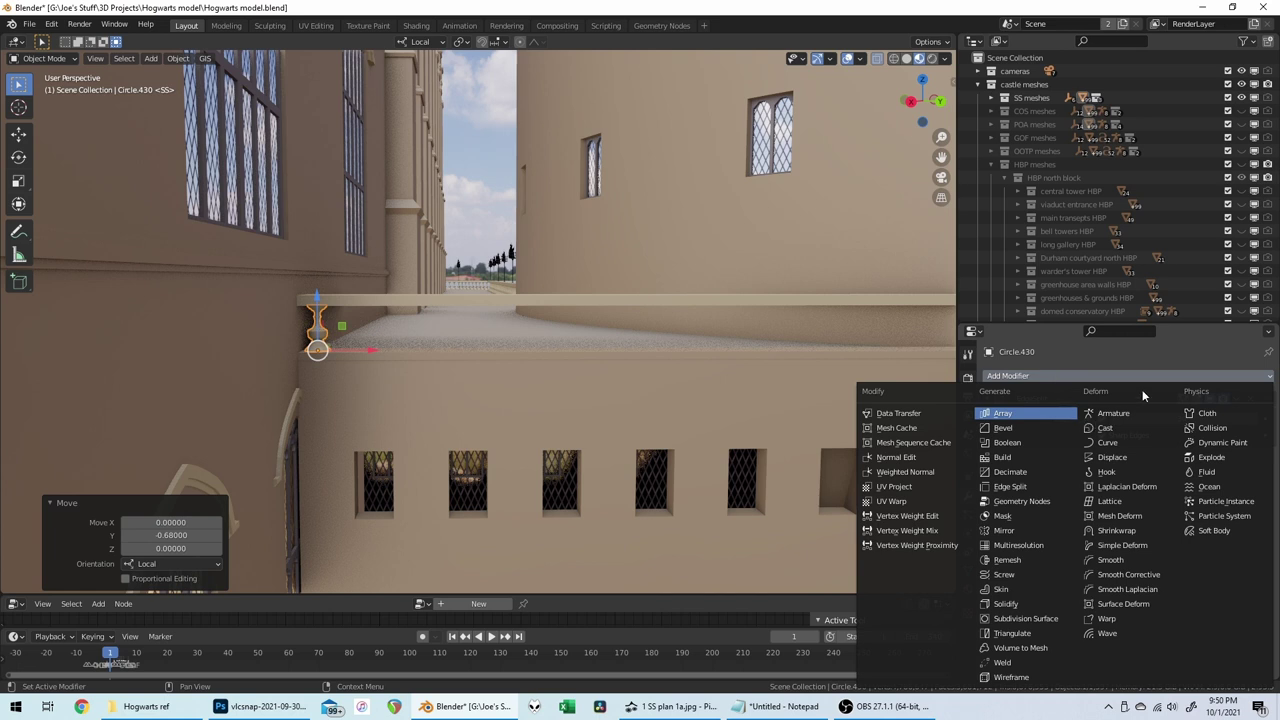
pyautogui.click(1030, 413)
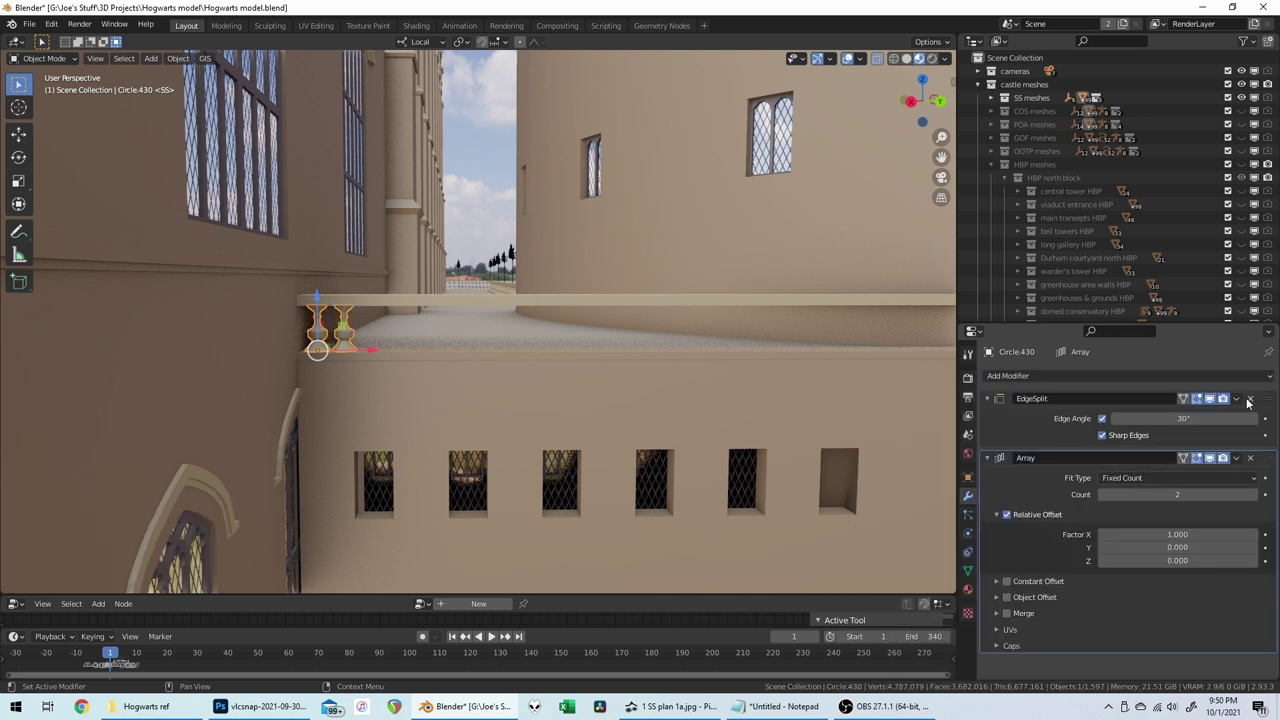
pyautogui.moveTo(1268, 399); pyautogui.dragTo(1254, 576)
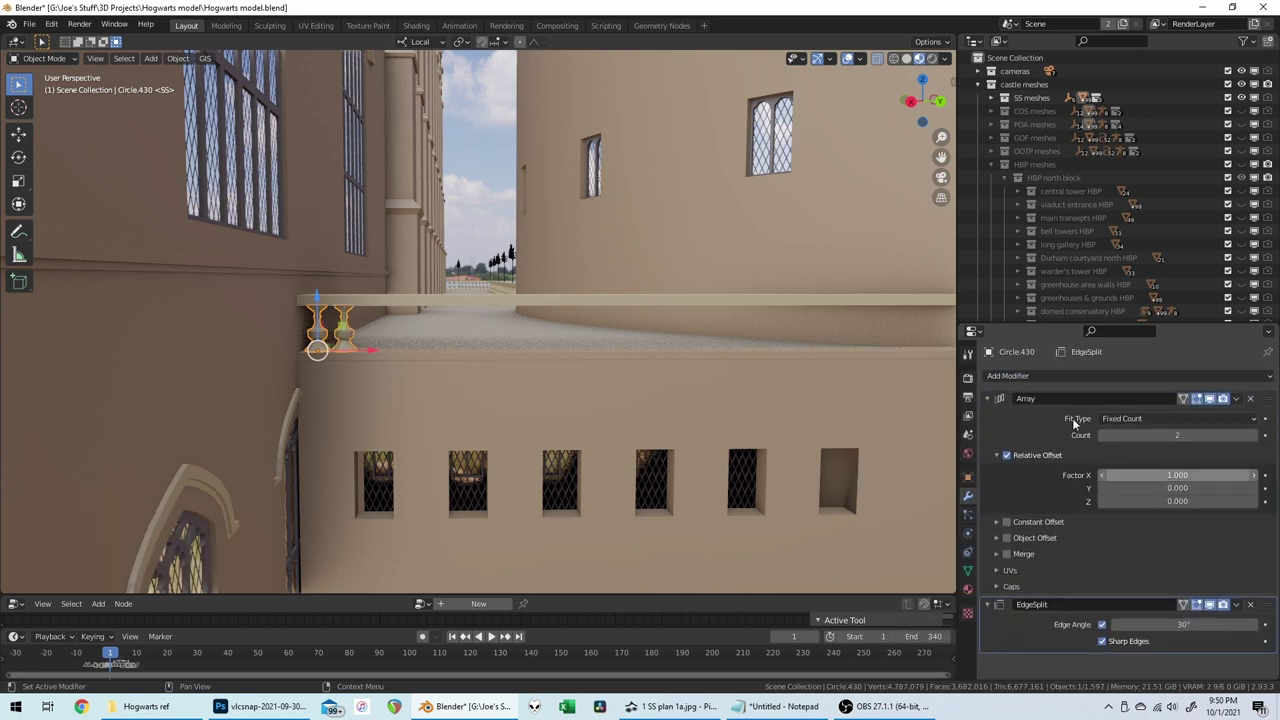
pyautogui.click(1144, 434)
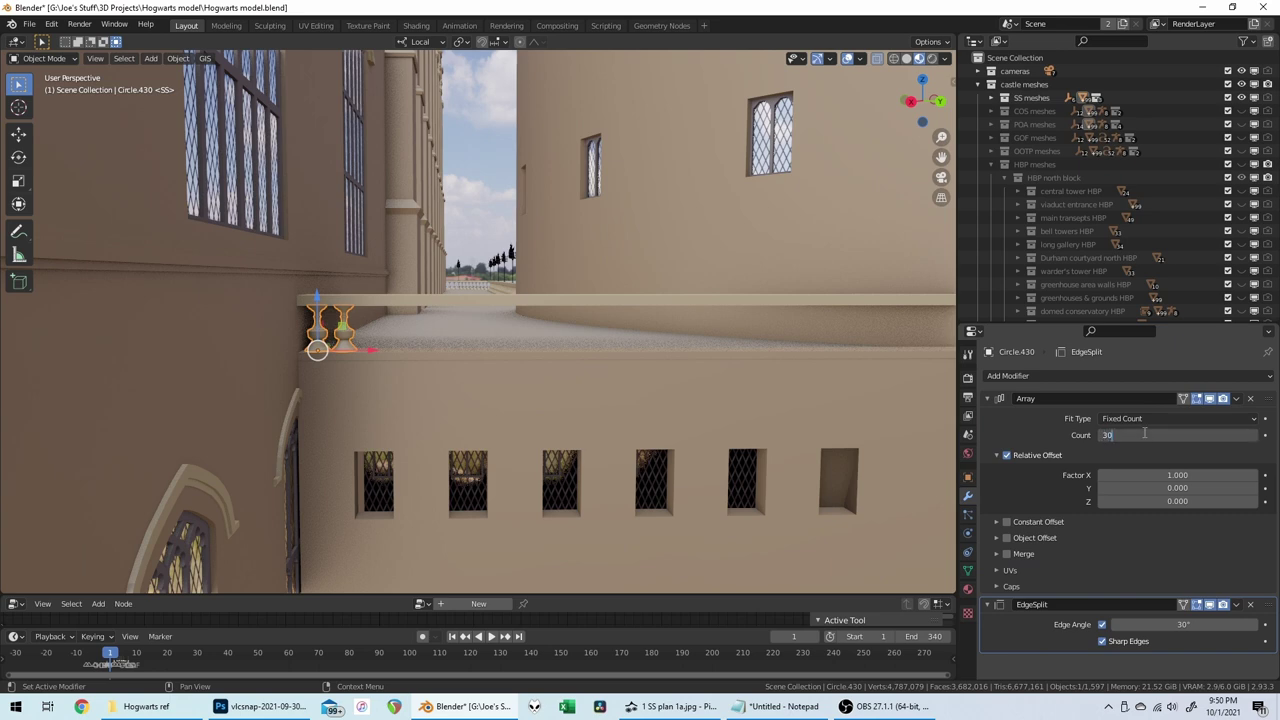
pyautogui.press('Return')
pyautogui.scroll(4, 685, 359)
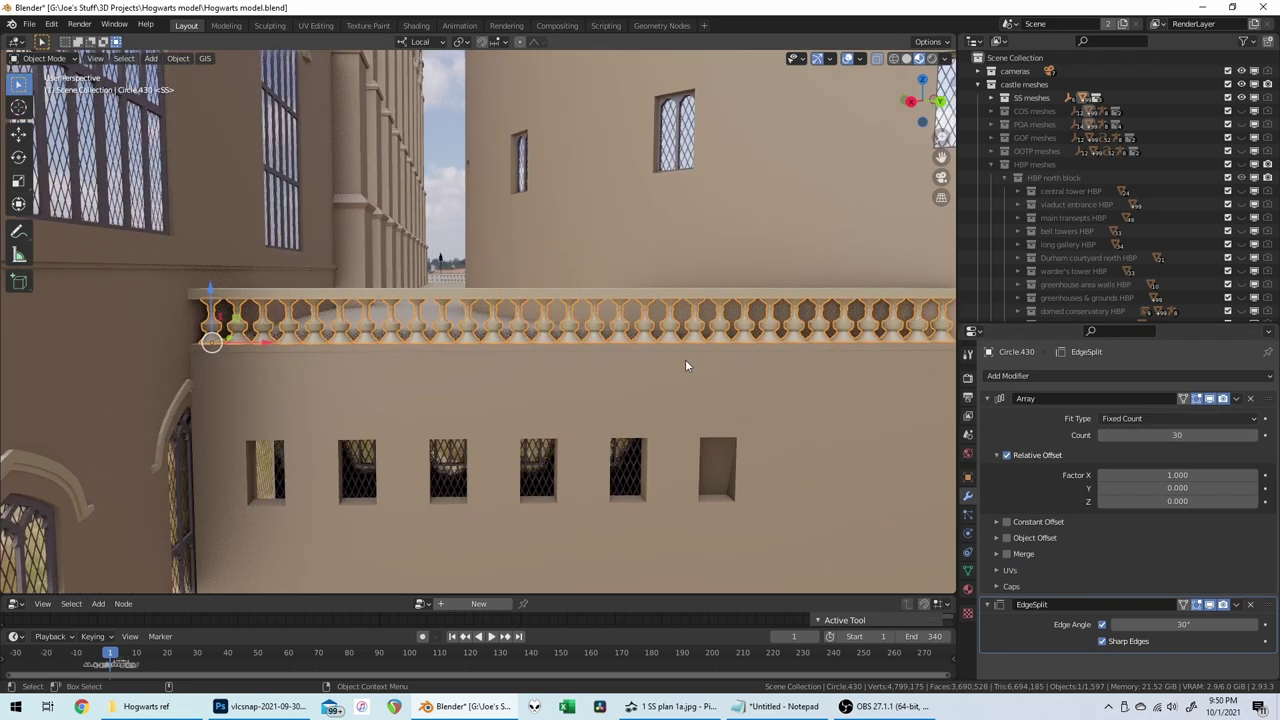
pyautogui.keyDown('shift'); pyautogui.moveTo(685, 359); pyautogui.dragTo(675, 388, button='middle'); pyautogui.keyUp('shift')
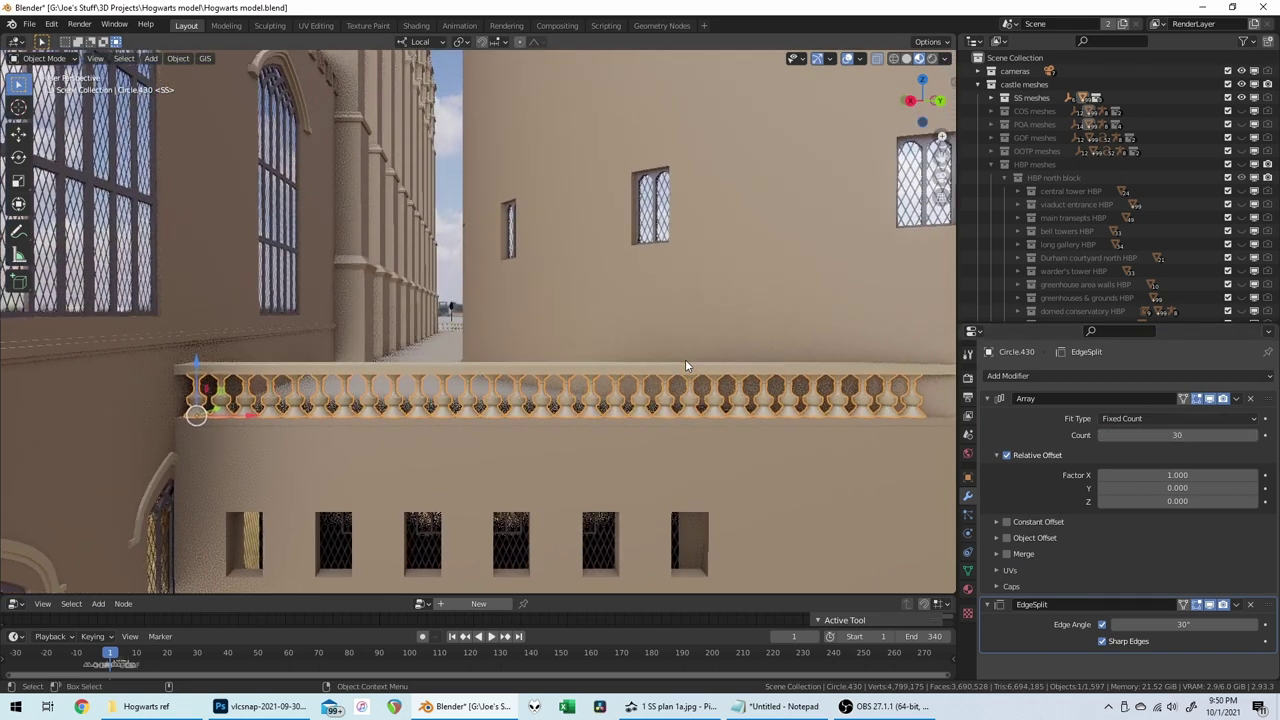
# Step: Examine the baluster spacing on the castle's existing balustrades and compare it with the new row on the link building
pyautogui.click(1193, 476)
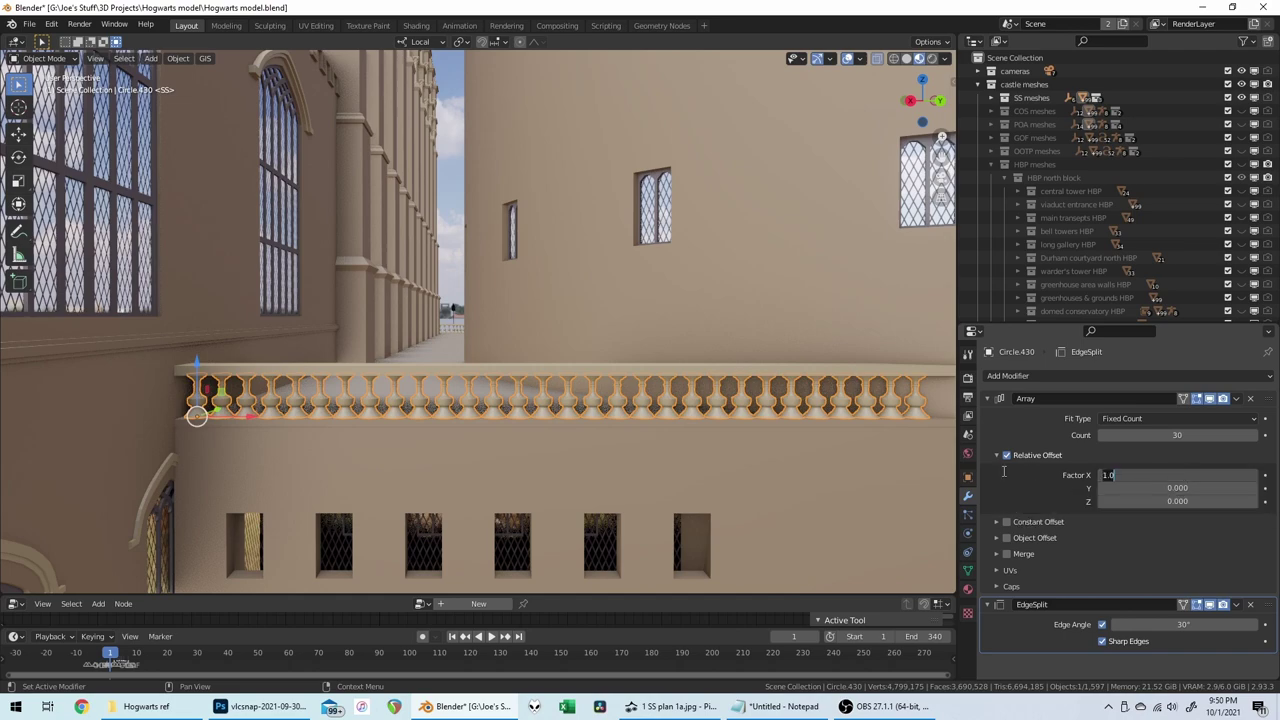
pyautogui.scroll(10, 697, 338)
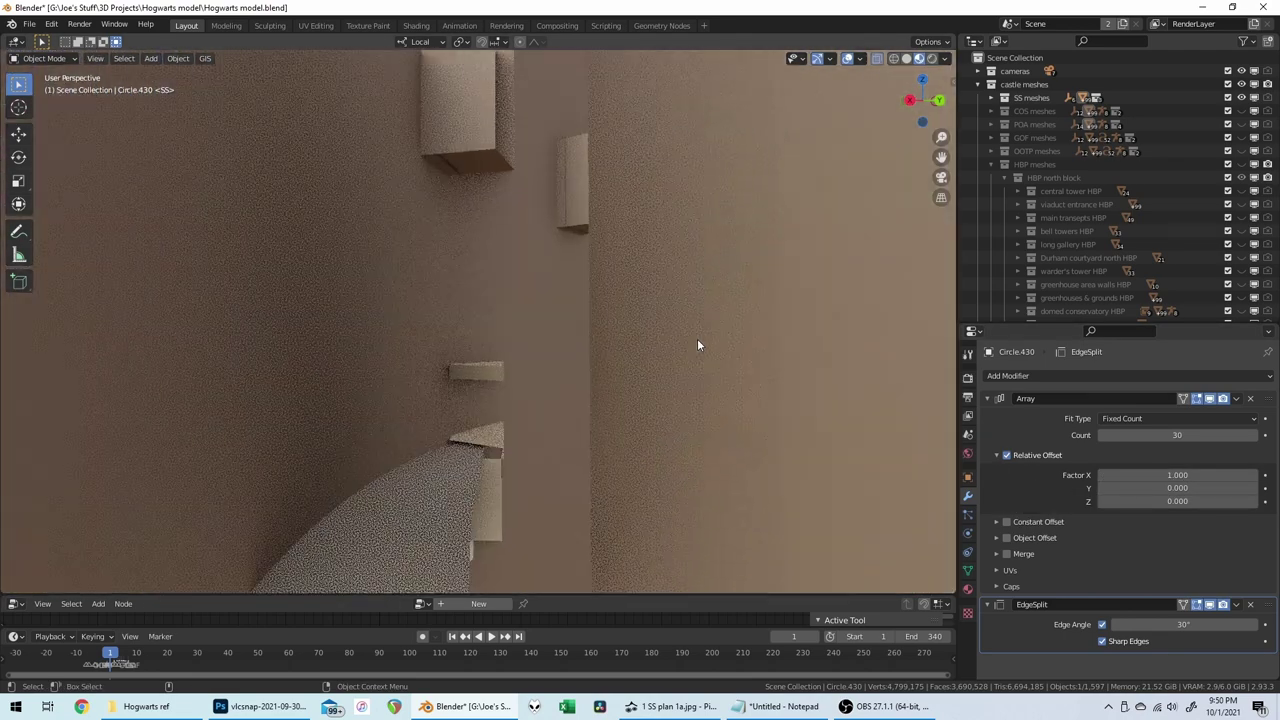
pyautogui.scroll(-8, 698, 345)
pyautogui.scroll(4, 698, 345)
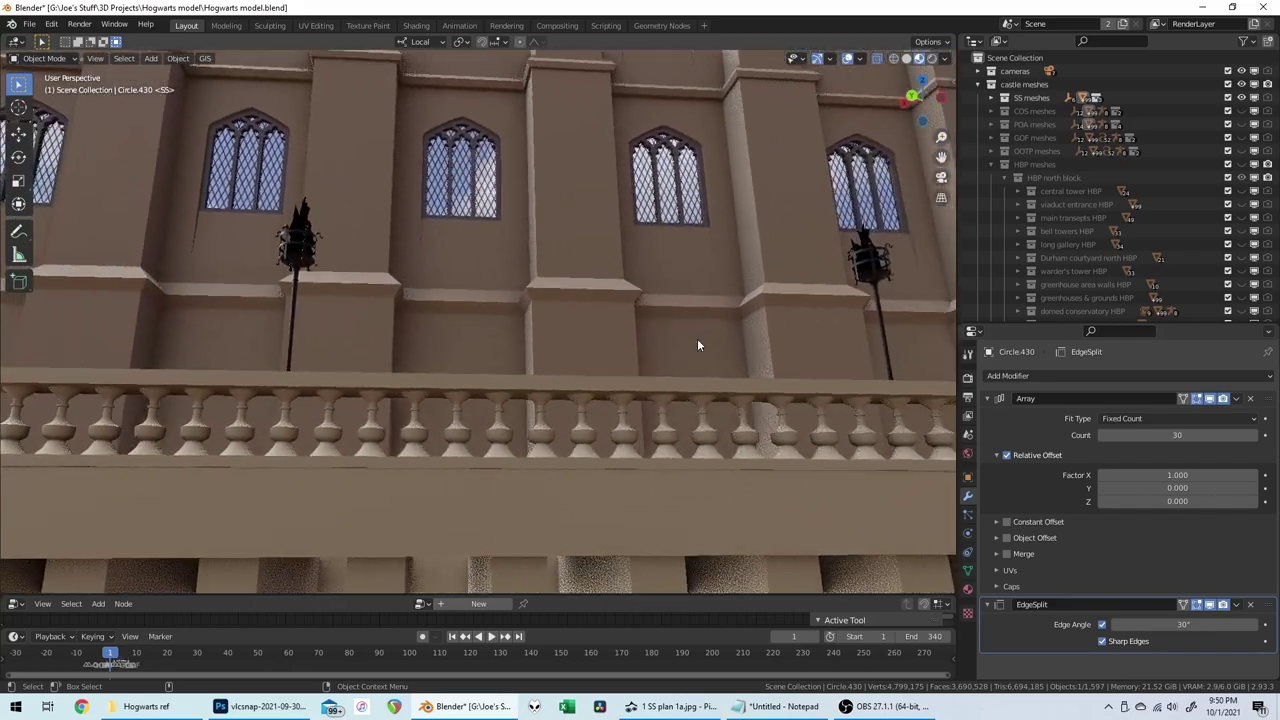
pyautogui.scroll(5, 698, 345)
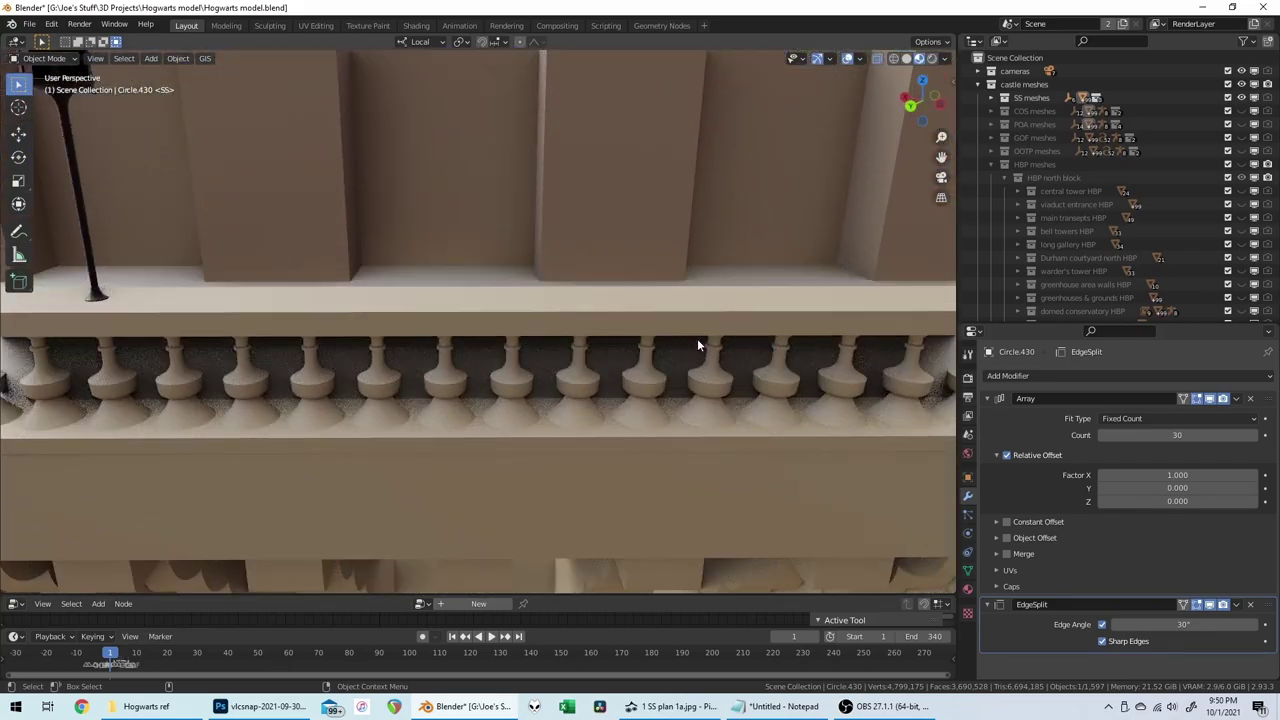
pyautogui.scroll(6, 698, 345)
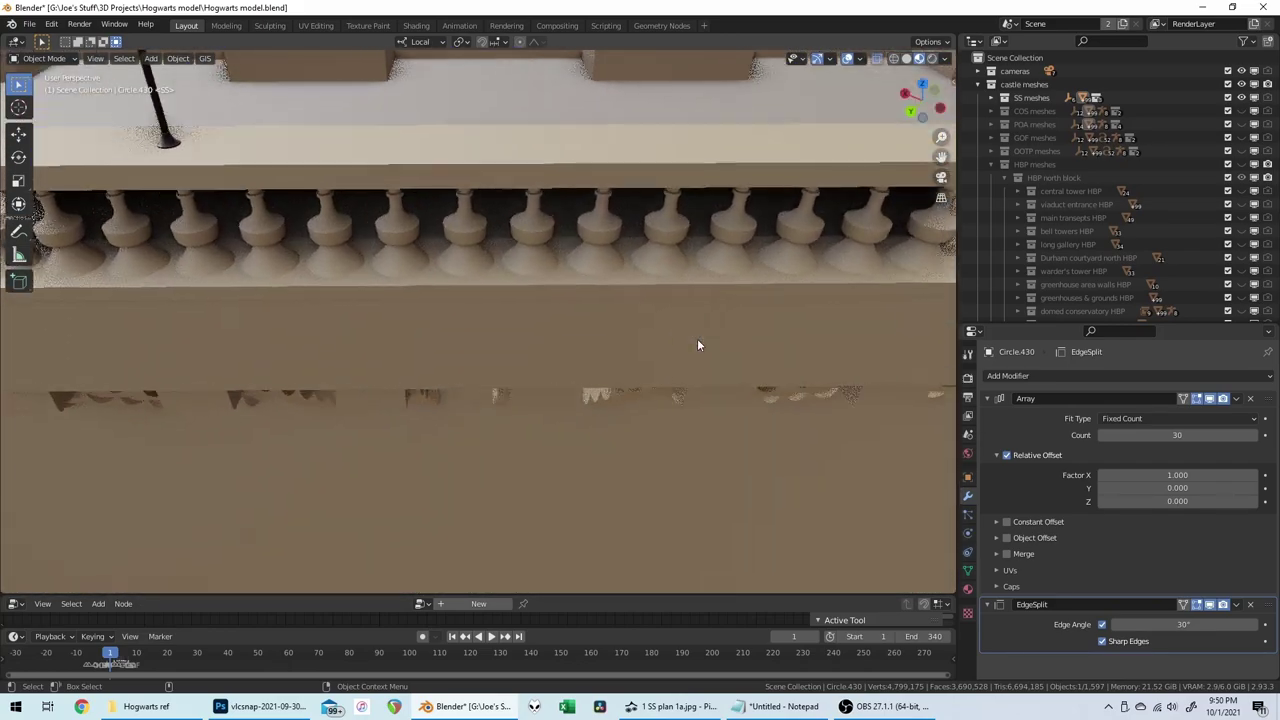
pyautogui.scroll(-8, 698, 345)
pyautogui.scroll(4, 698, 345)
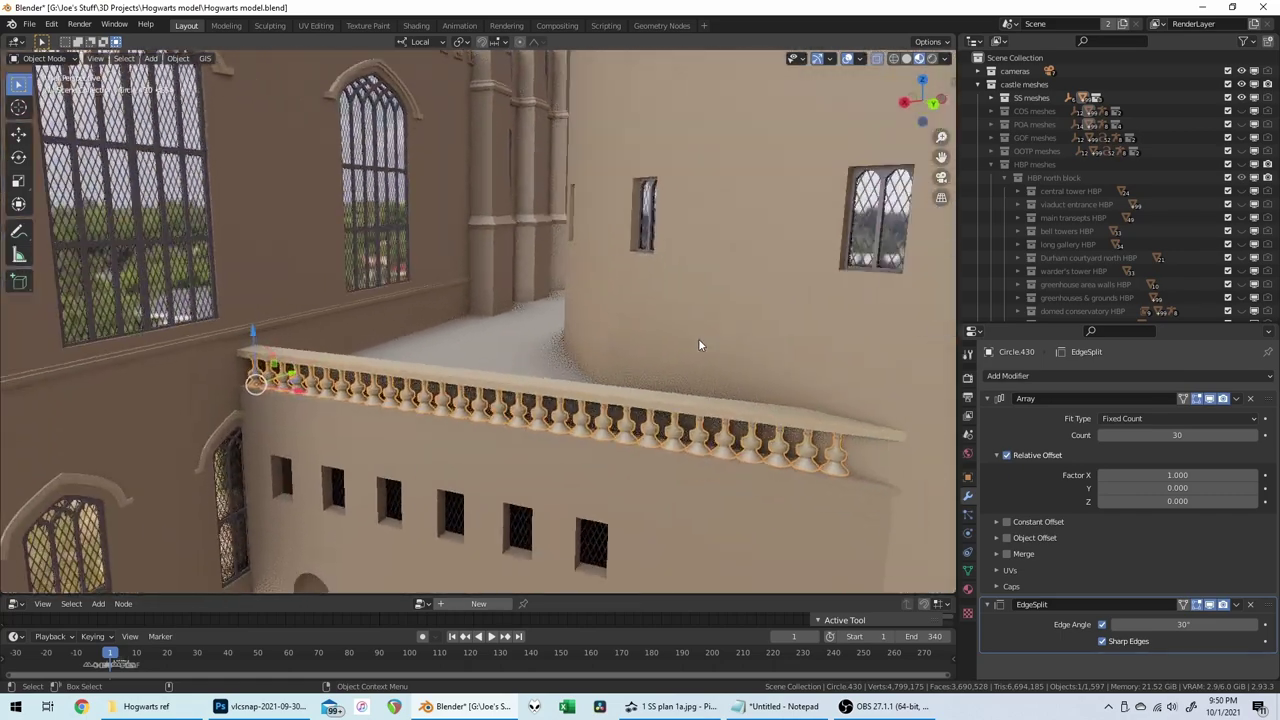
pyautogui.scroll(3, 700, 345)
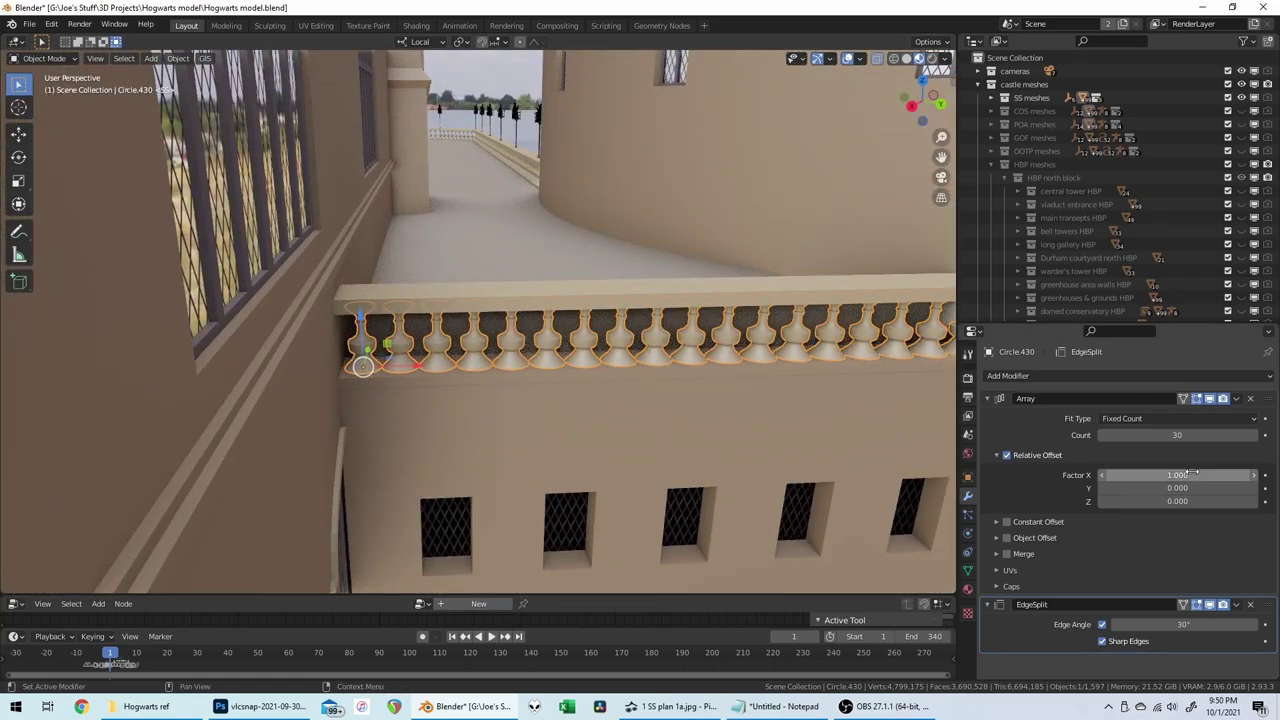
# Step: Try a relative X factor of 1.1 on the baluster array and switch it from relative to constant offset
pyautogui.click(1193, 473)
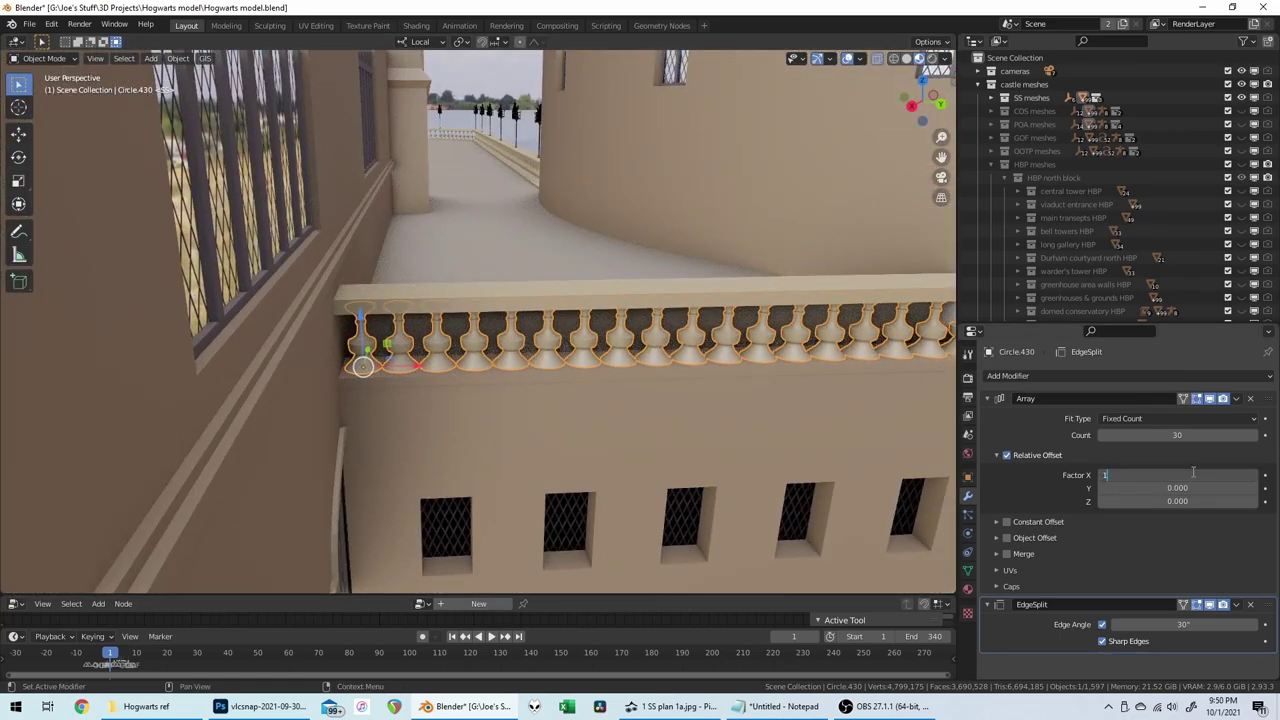
pyautogui.press('Return')
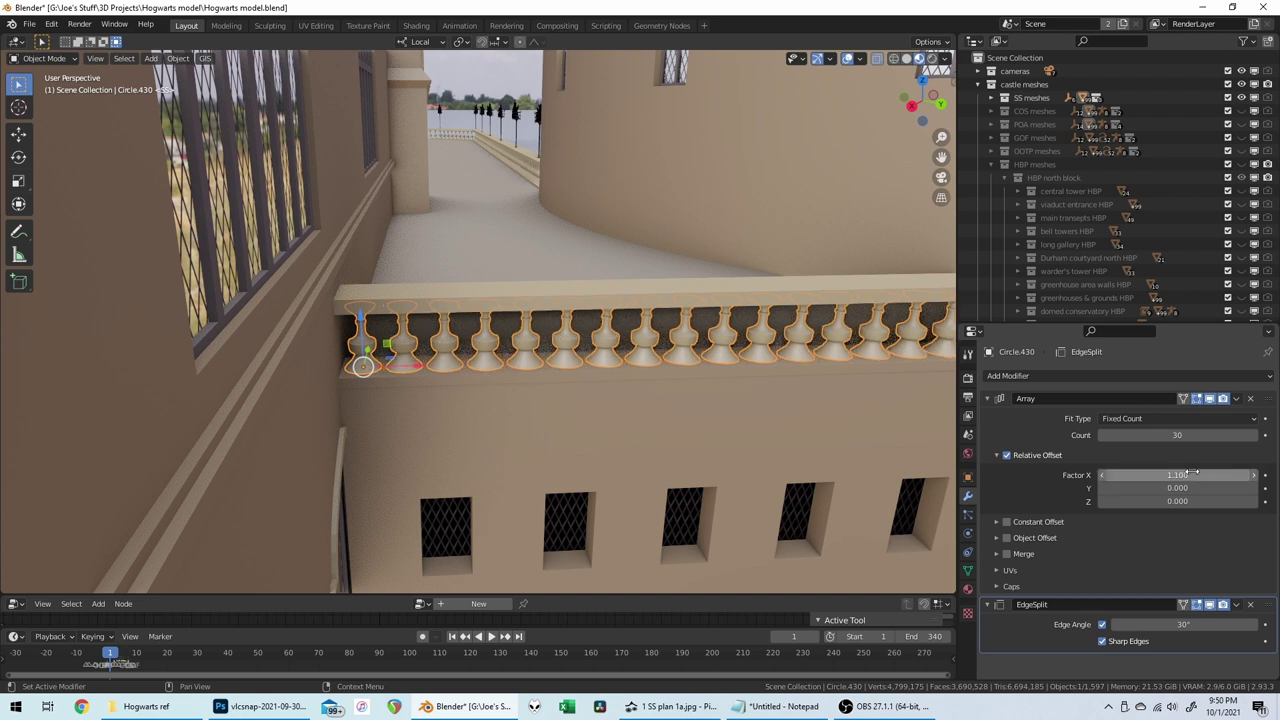
pyautogui.click(1007, 455)
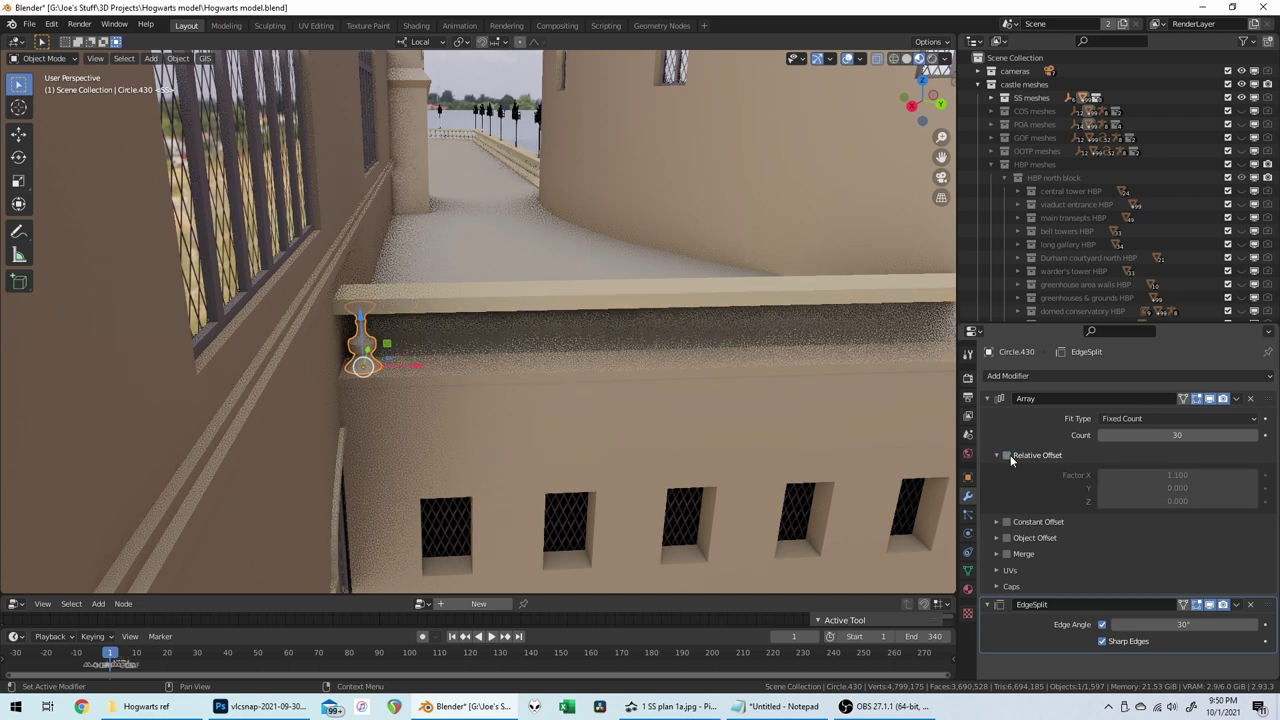
pyautogui.click(996, 521)
pyautogui.click(1004, 521)
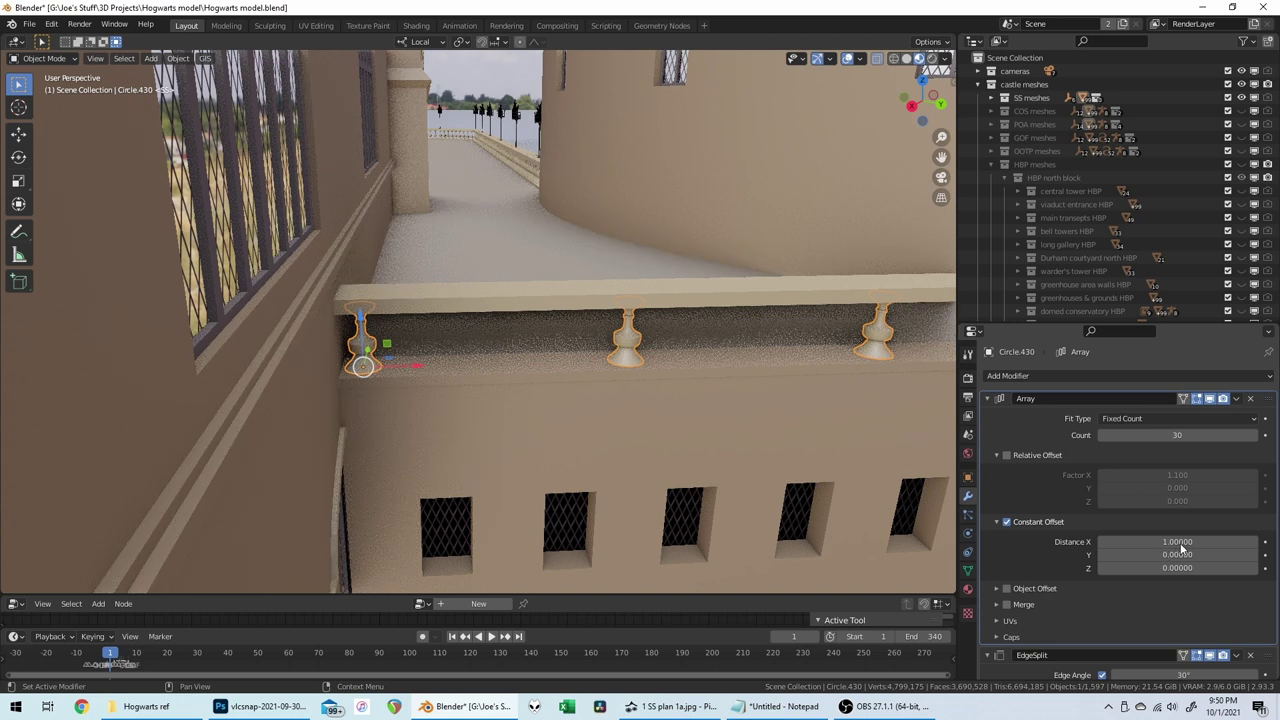
# Step: Try constant X distances of 0.1, 0.13, 0.19 and 0.17 for the baluster array
pyautogui.click(1181, 541)
pyautogui.write('.1')
pyautogui.press('Return')
pyautogui.click(1178, 541)
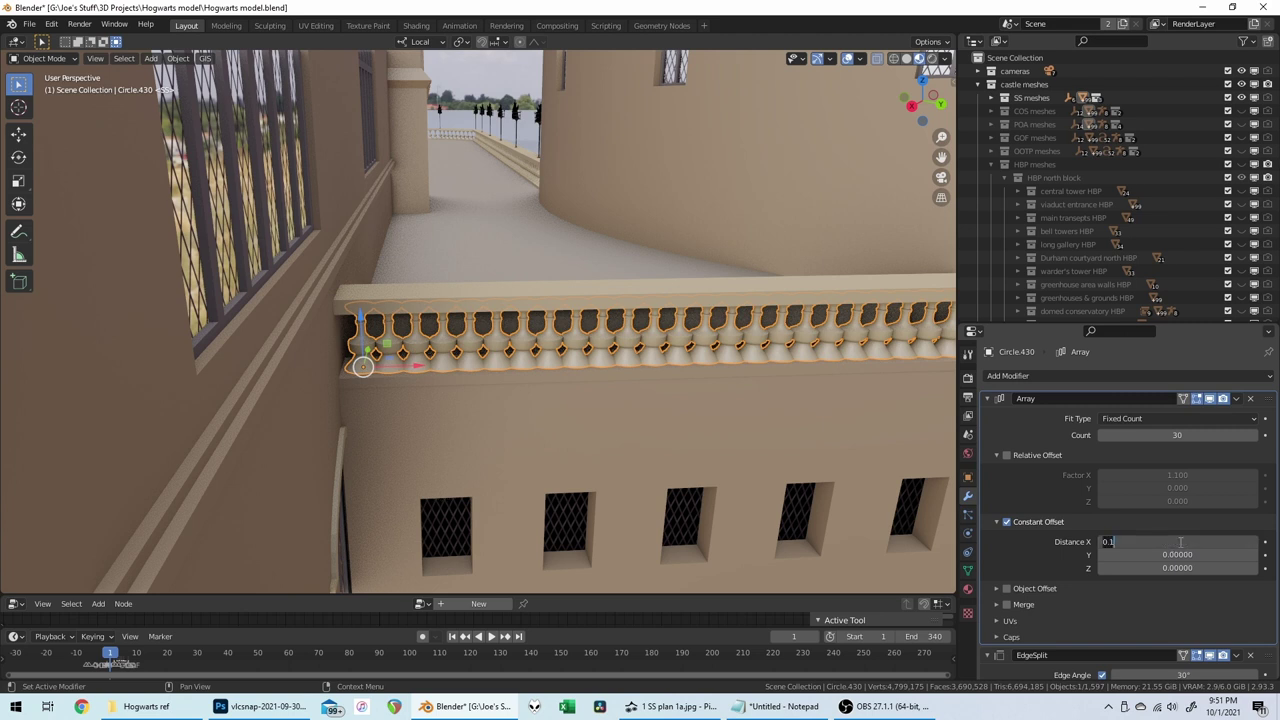
pyautogui.write('.13')
pyautogui.press('Return')
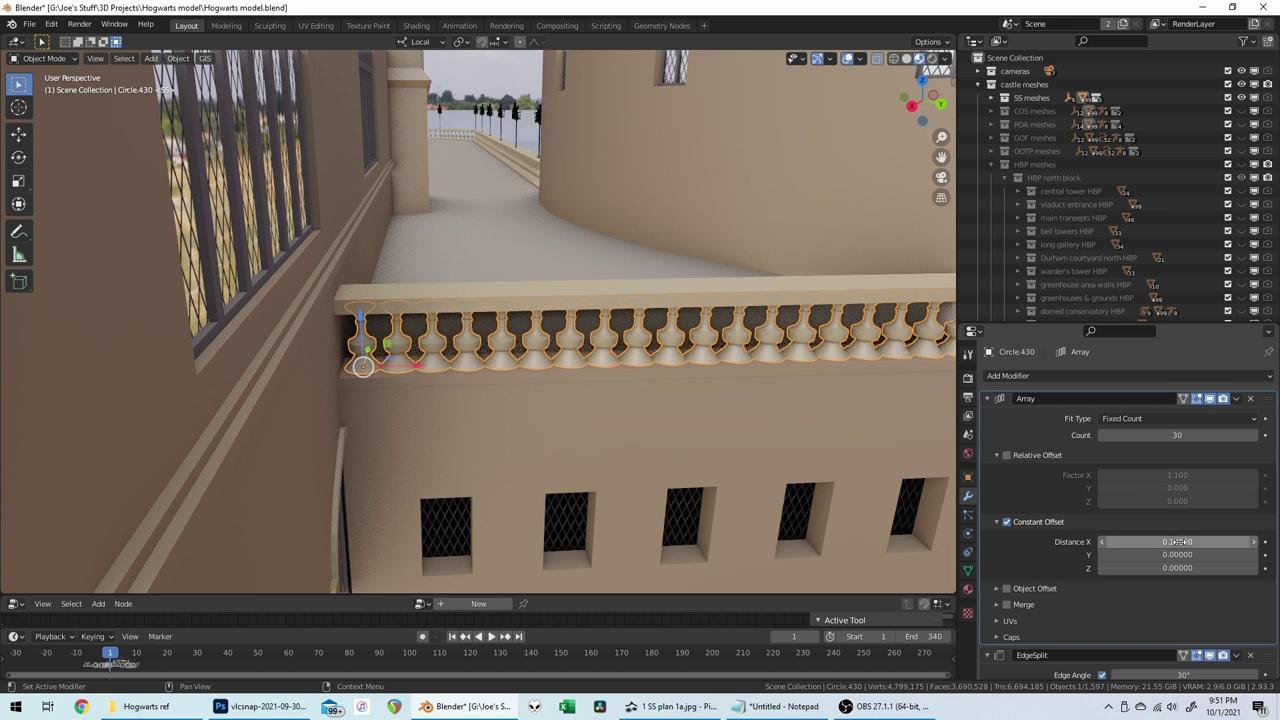
pyautogui.click(1178, 541)
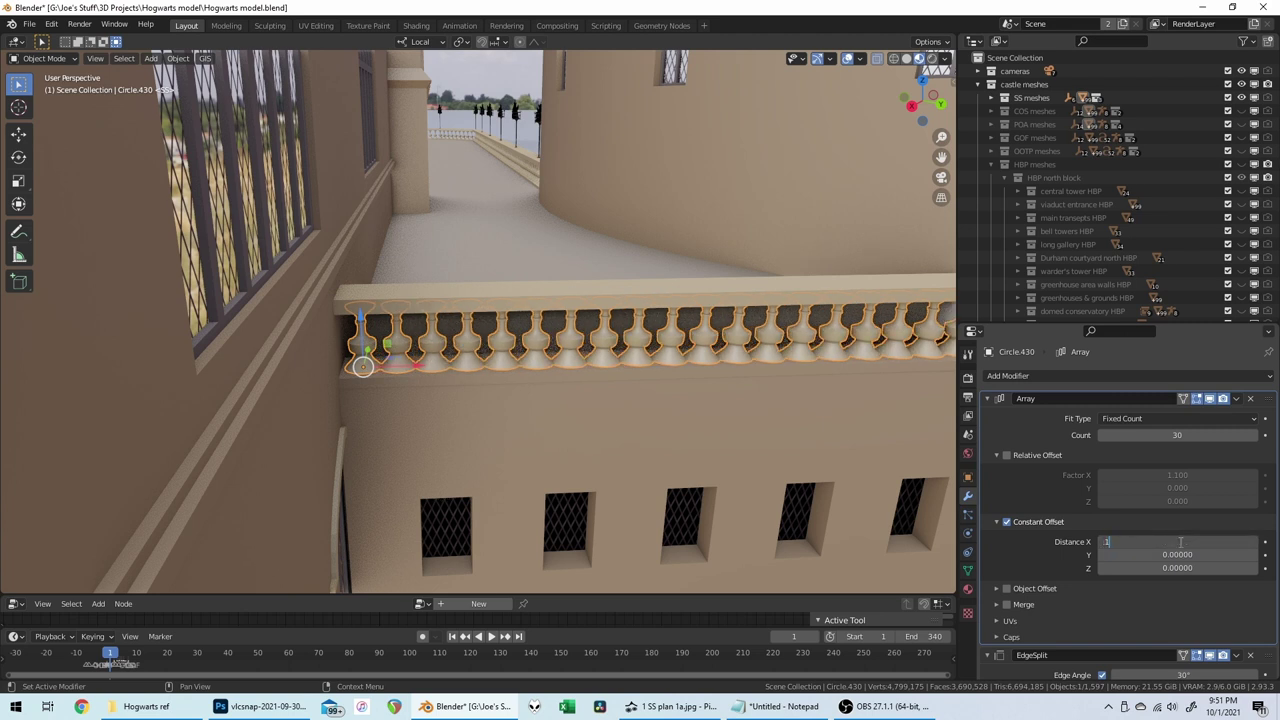
pyautogui.write('.19')
pyautogui.press('Return')
pyautogui.click(1184, 541)
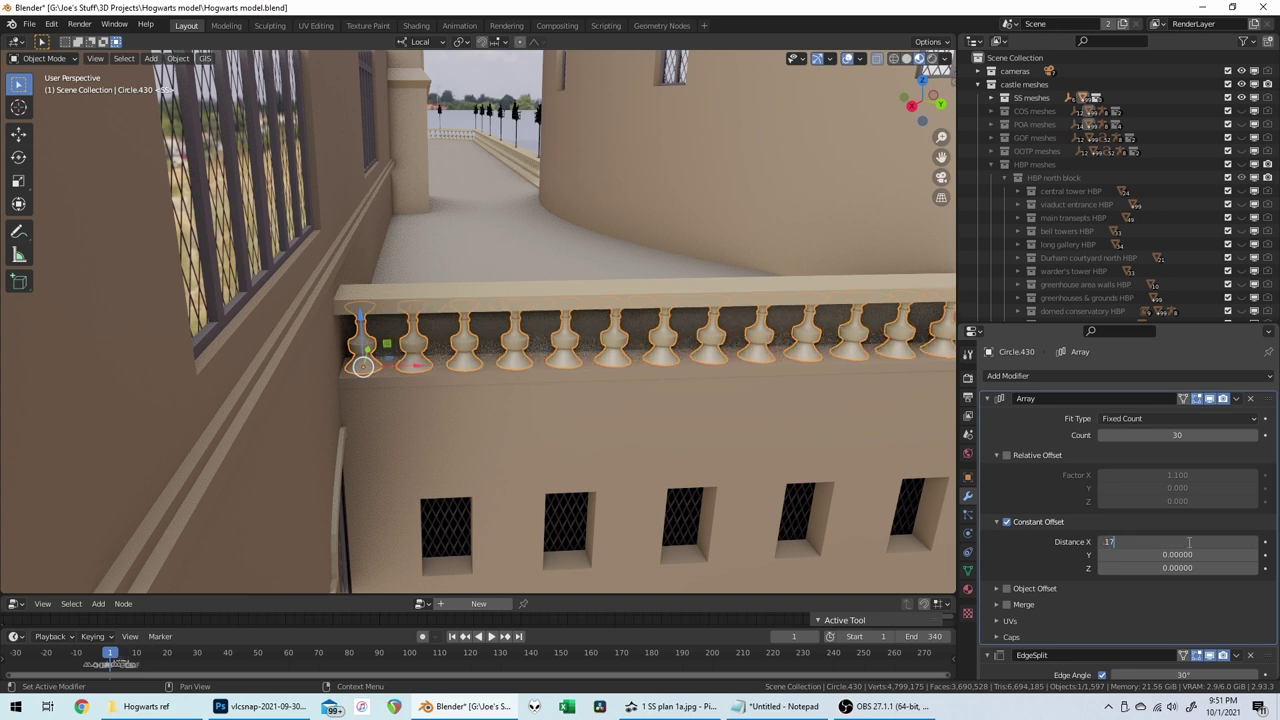
pyautogui.write('.17')
pyautogui.press('Return')
# Step: Set the baluster array's constant X distance to 0.16
pyautogui.click(1188, 541)
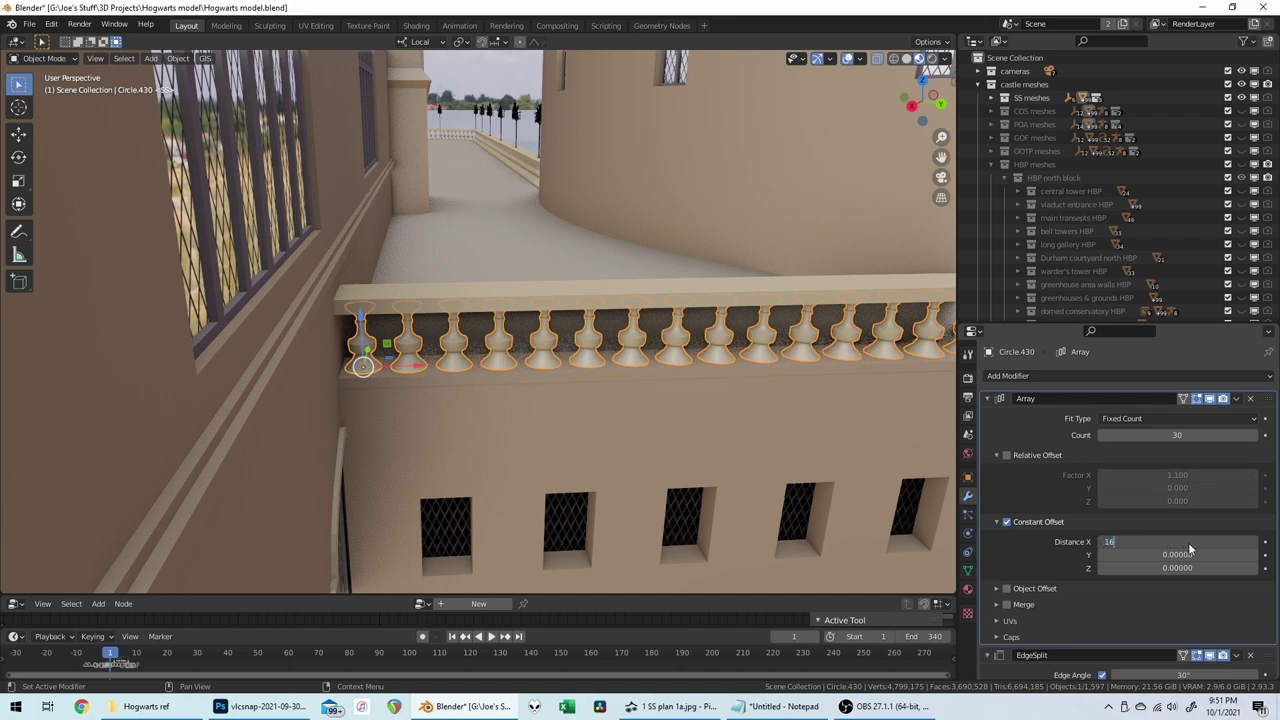
pyautogui.write('.16')
pyautogui.press('Return')
# Step: Set the baluster array's count to 26 so the row ends at the end of the link building's railing
pyautogui.moveTo(762, 312); pyautogui.dragTo(757, 325, button='middle')
pyautogui.scroll(2, 757, 325)
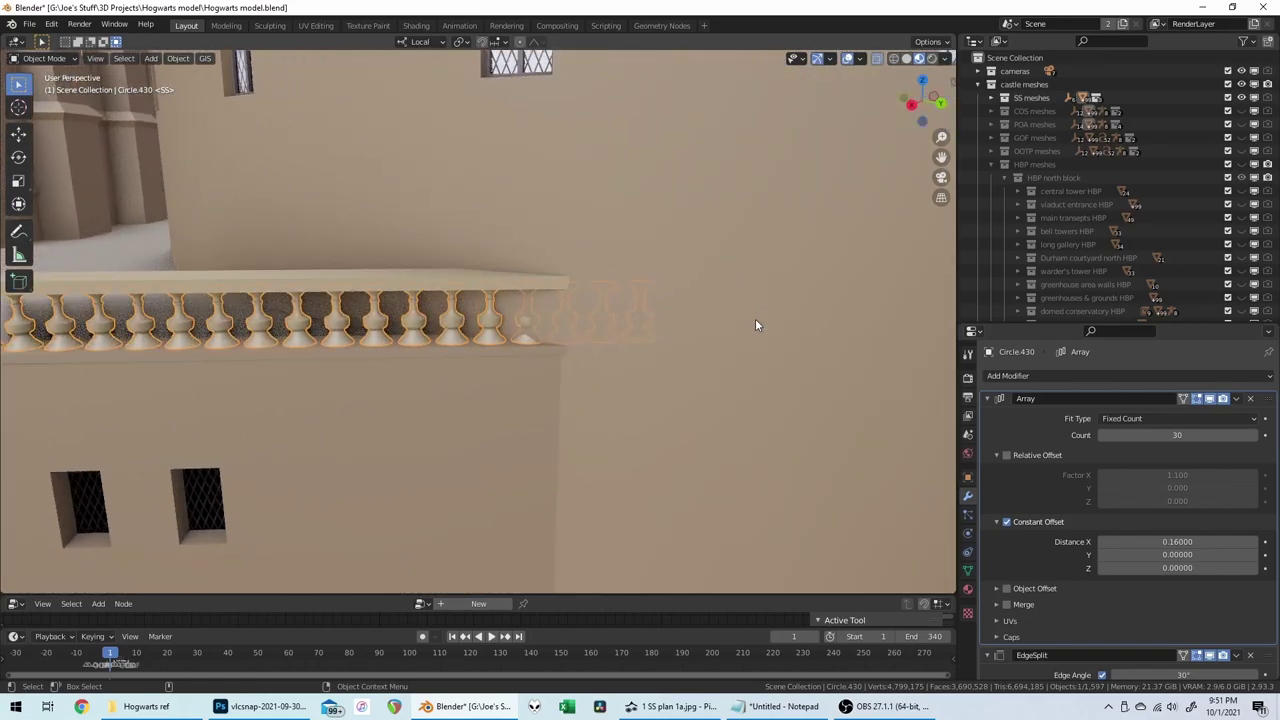
pyautogui.keyDown('shift'); pyautogui.moveTo(757, 325); pyautogui.dragTo(757, 325, button='middle'); pyautogui.keyUp('shift')
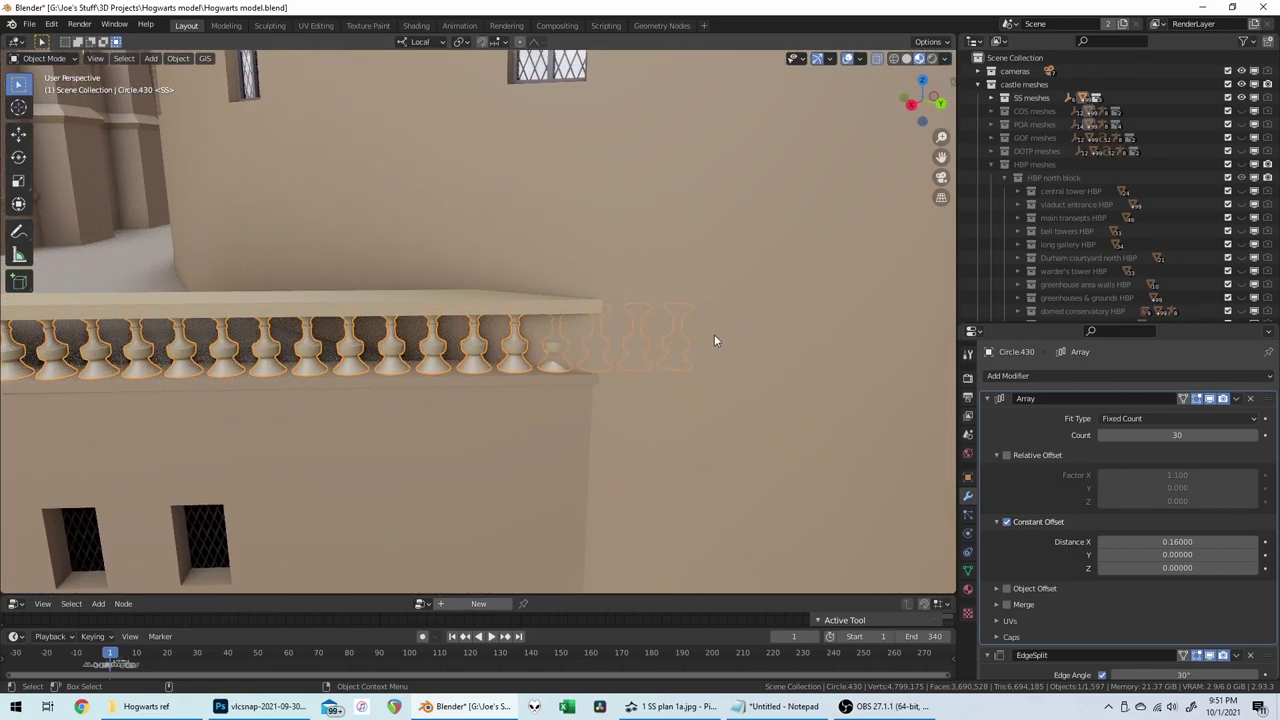
pyautogui.click(1190, 436)
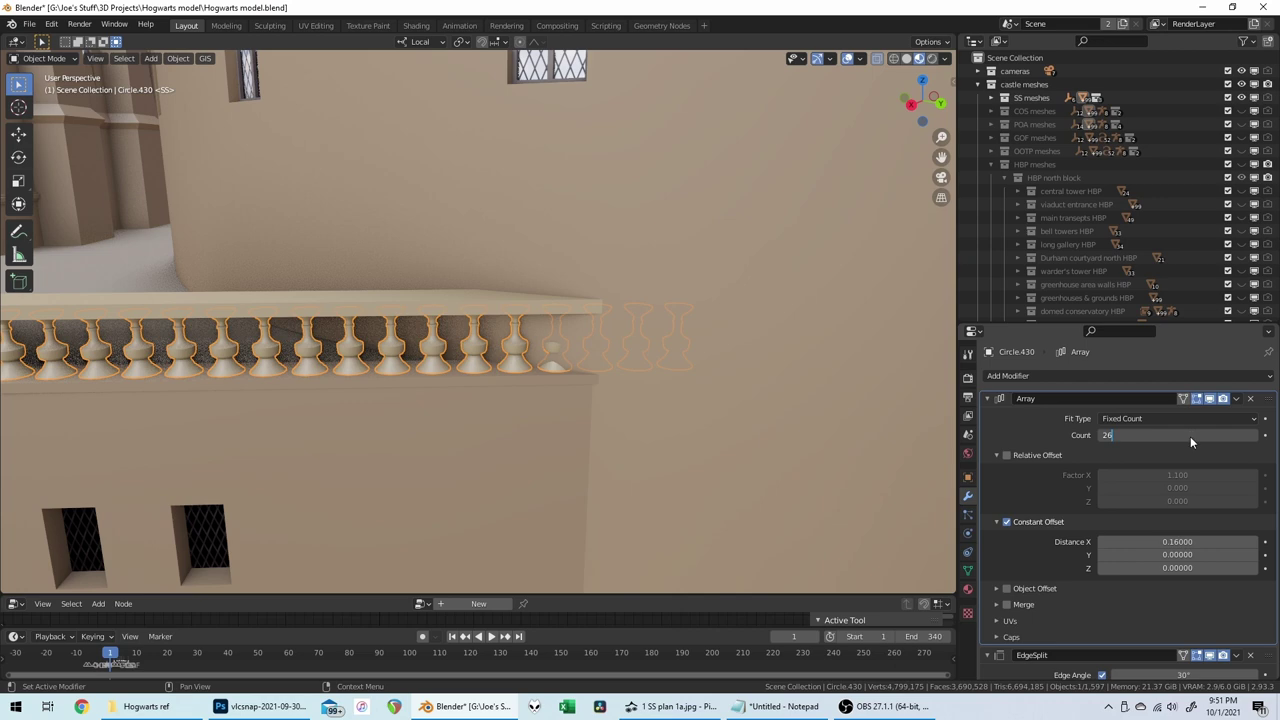
pyautogui.press('Return')
pyautogui.scroll(3, 584, 348)
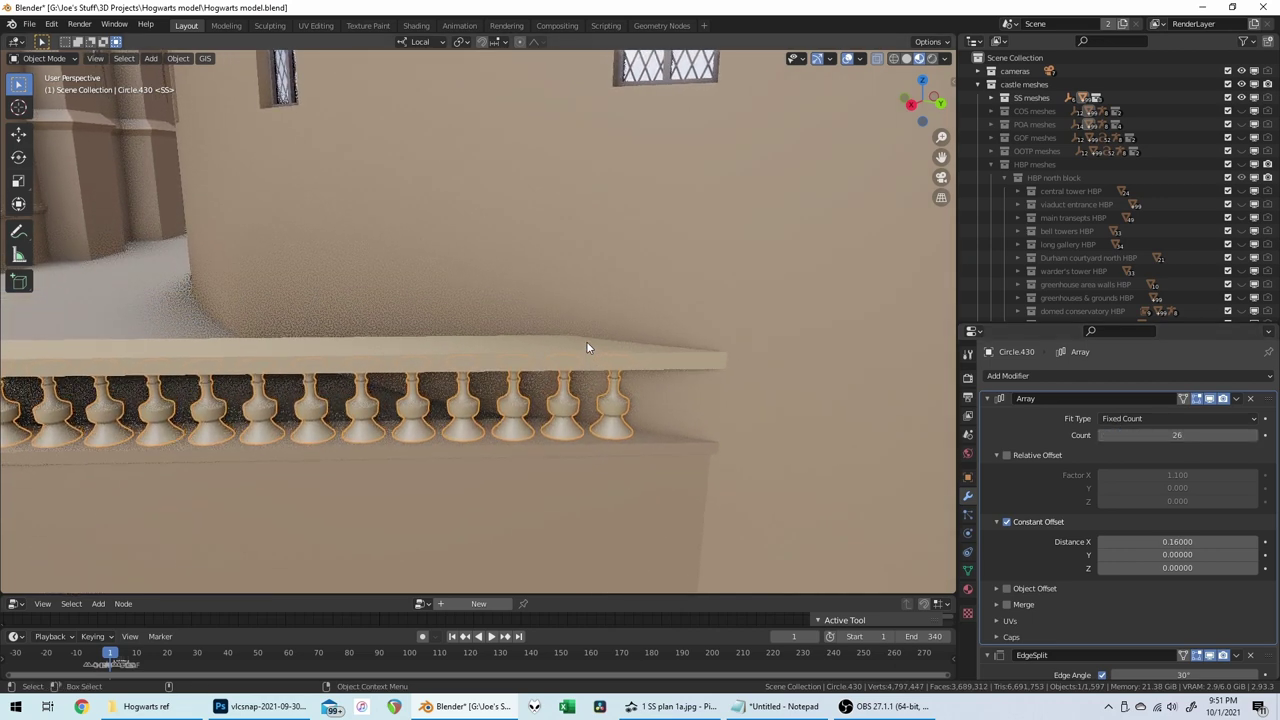
pyautogui.scroll(-6, 587, 347)
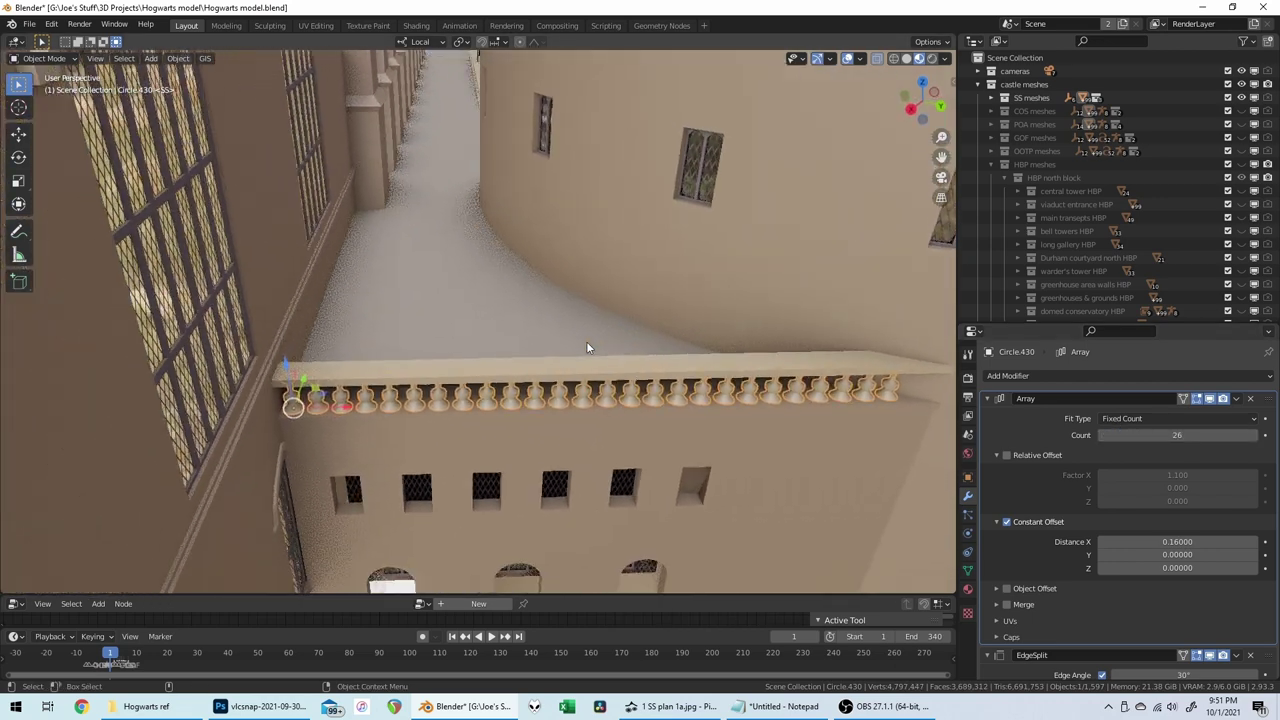
pyautogui.scroll(10, 587, 347)
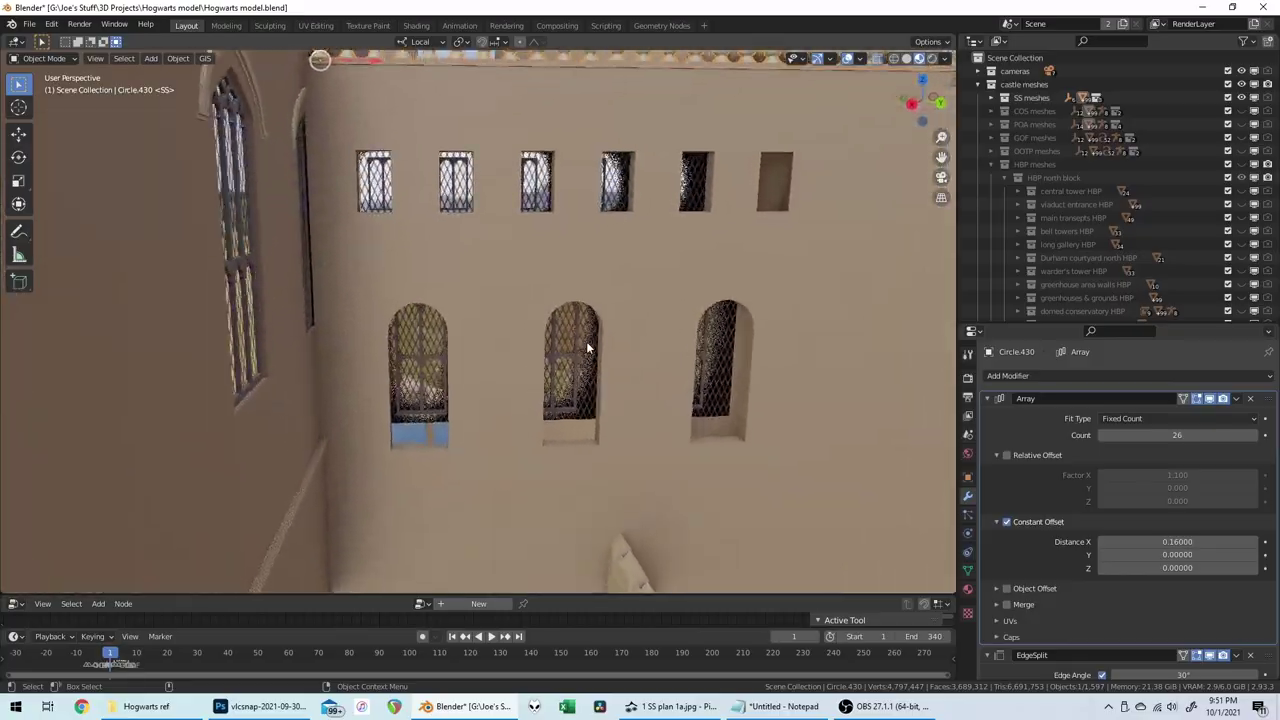
pyautogui.scroll(10, 587, 347)
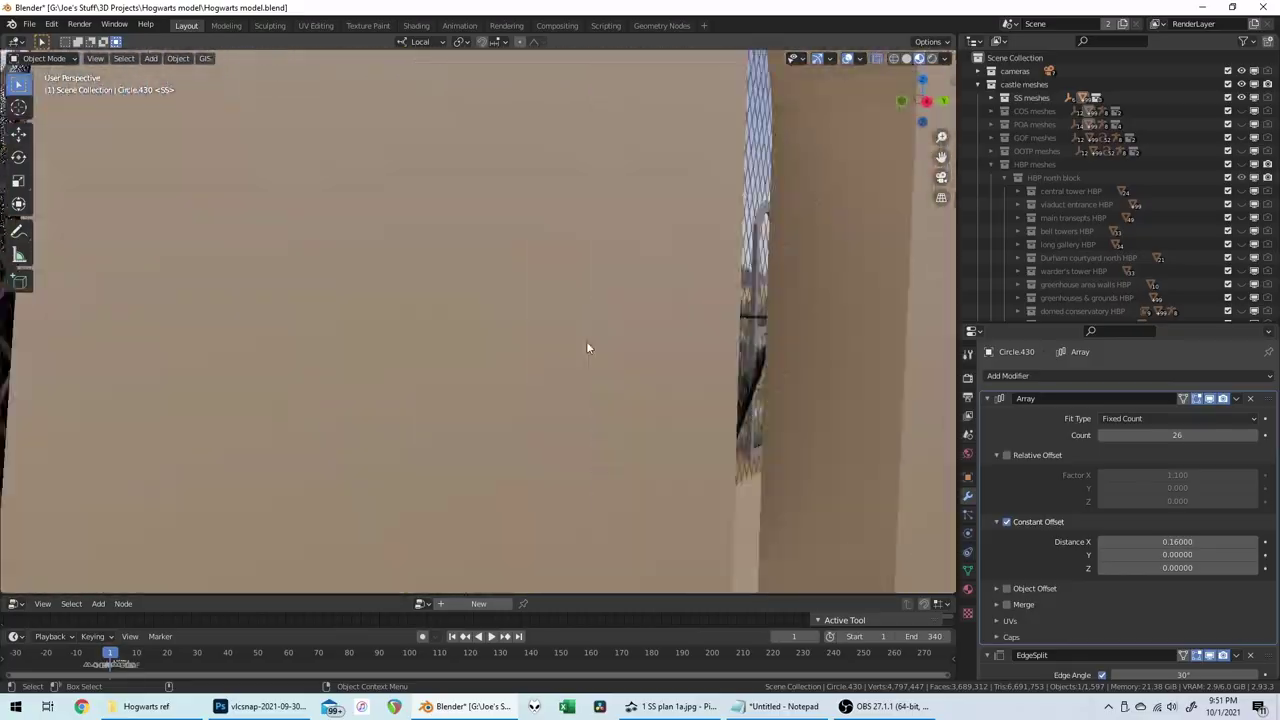
pyautogui.scroll(8, 587, 347)
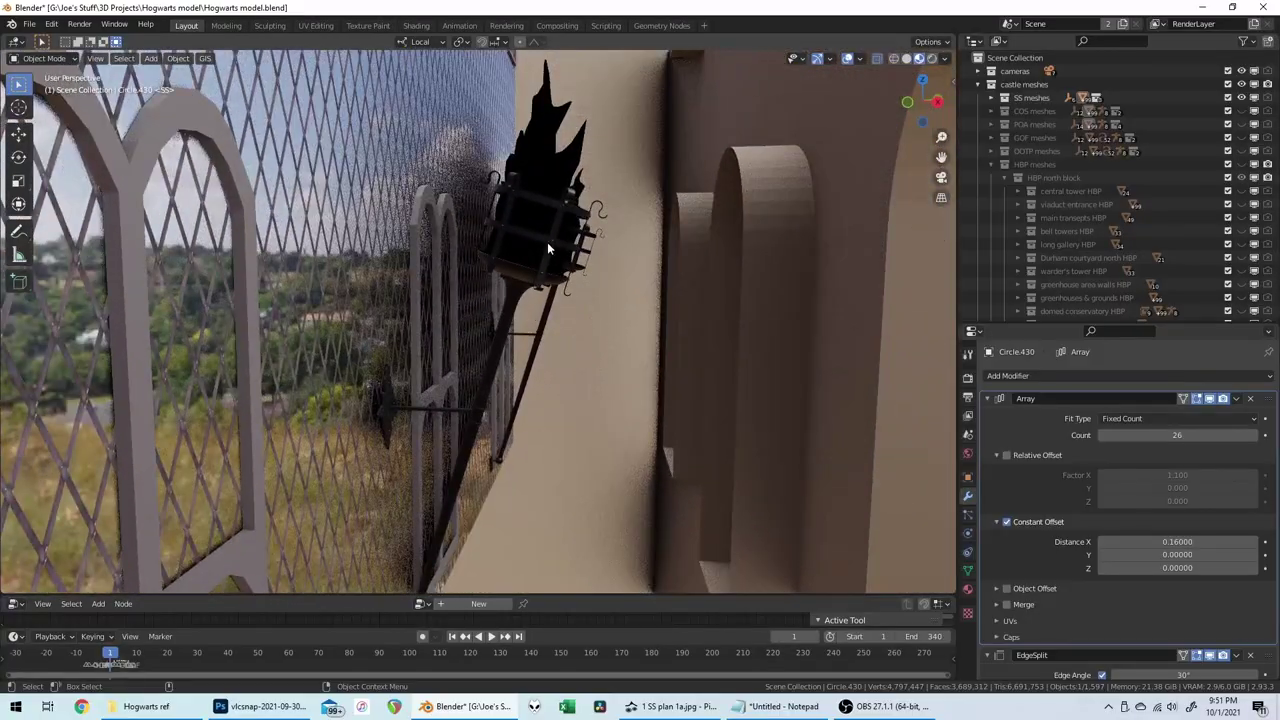
pyautogui.click(547, 242)
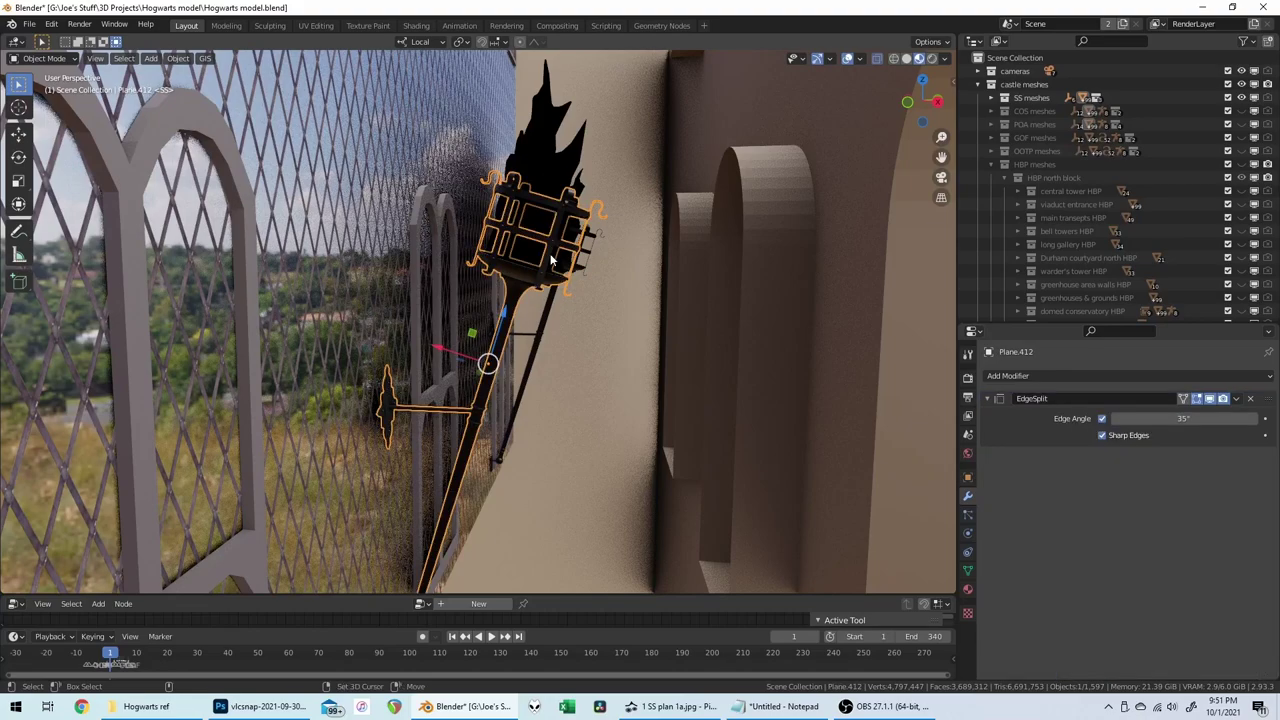
pyautogui.keyDown('shift'); pyautogui.click(550, 258); pyautogui.keyUp('shift')
pyautogui.moveTo(555, 266); pyautogui.dragTo(551, 256, button='middle')
pyautogui.scroll(4, 551, 256)
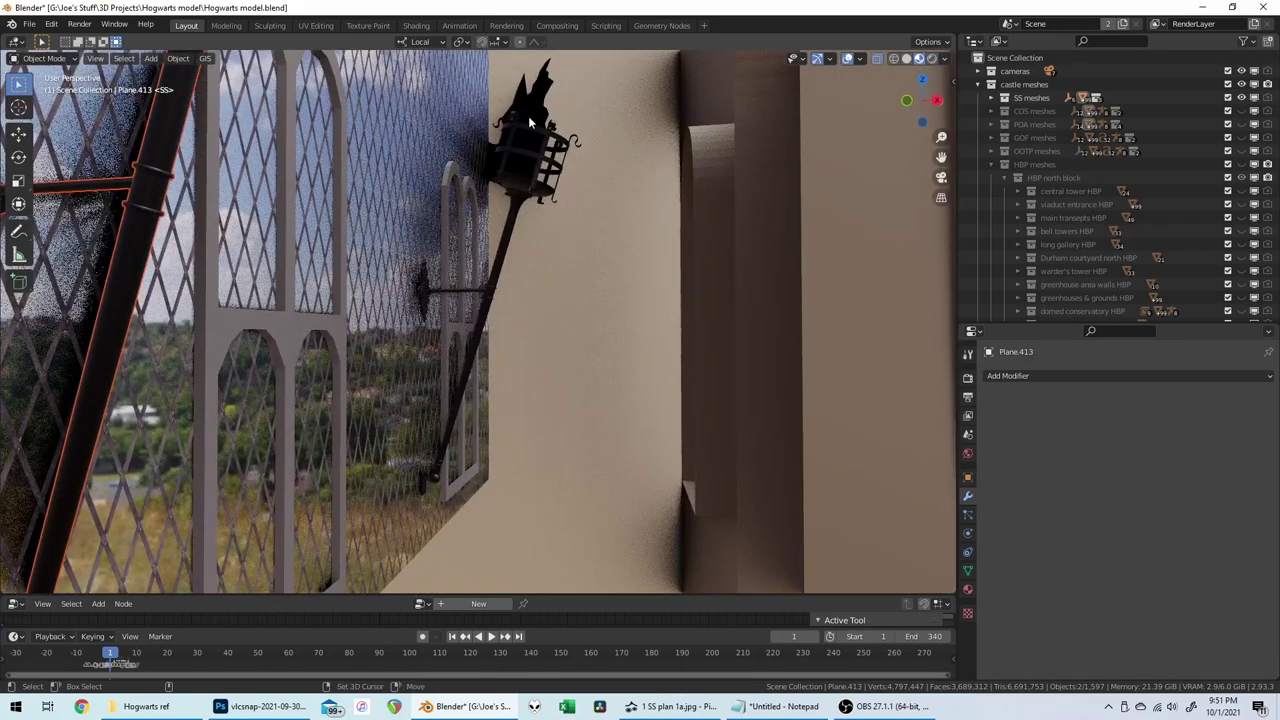
pyautogui.keyDown('shift'); pyautogui.click(529, 156); pyautogui.keyUp('shift')
pyautogui.keyDown('shift'); pyautogui.click(528, 159); pyautogui.keyUp('shift')
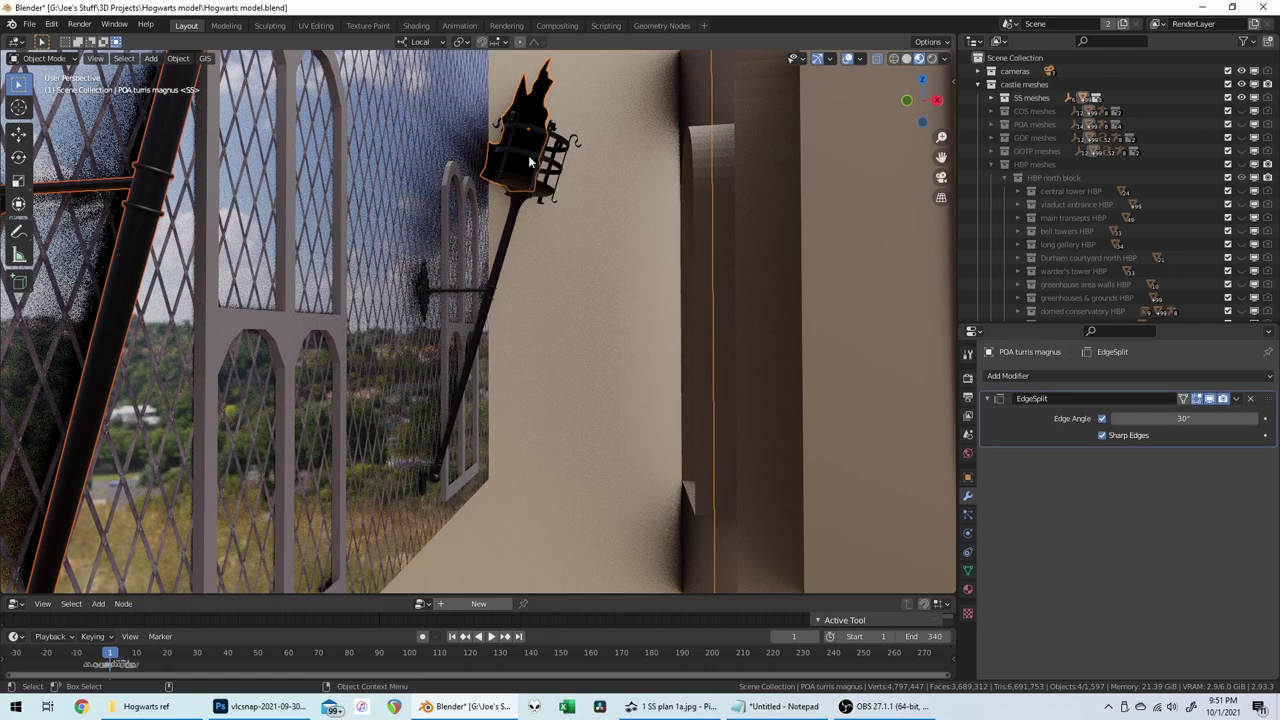
# Step: Move both wall torches inside the link building, including their flames, to the trash collection
pyautogui.click(530, 159)
pyautogui.keyDown('shift'); pyautogui.click(535, 112); pyautogui.keyUp('shift')
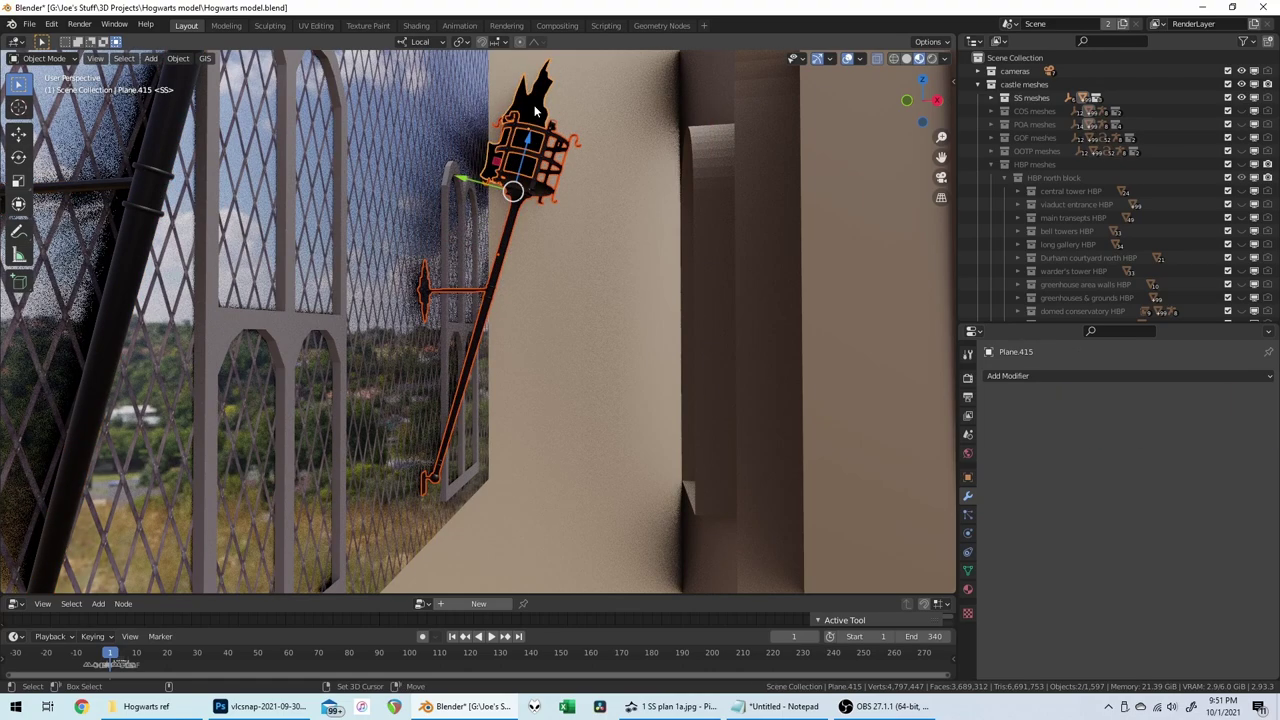
pyautogui.moveTo(535, 112); pyautogui.dragTo(450, 240, button='middle')
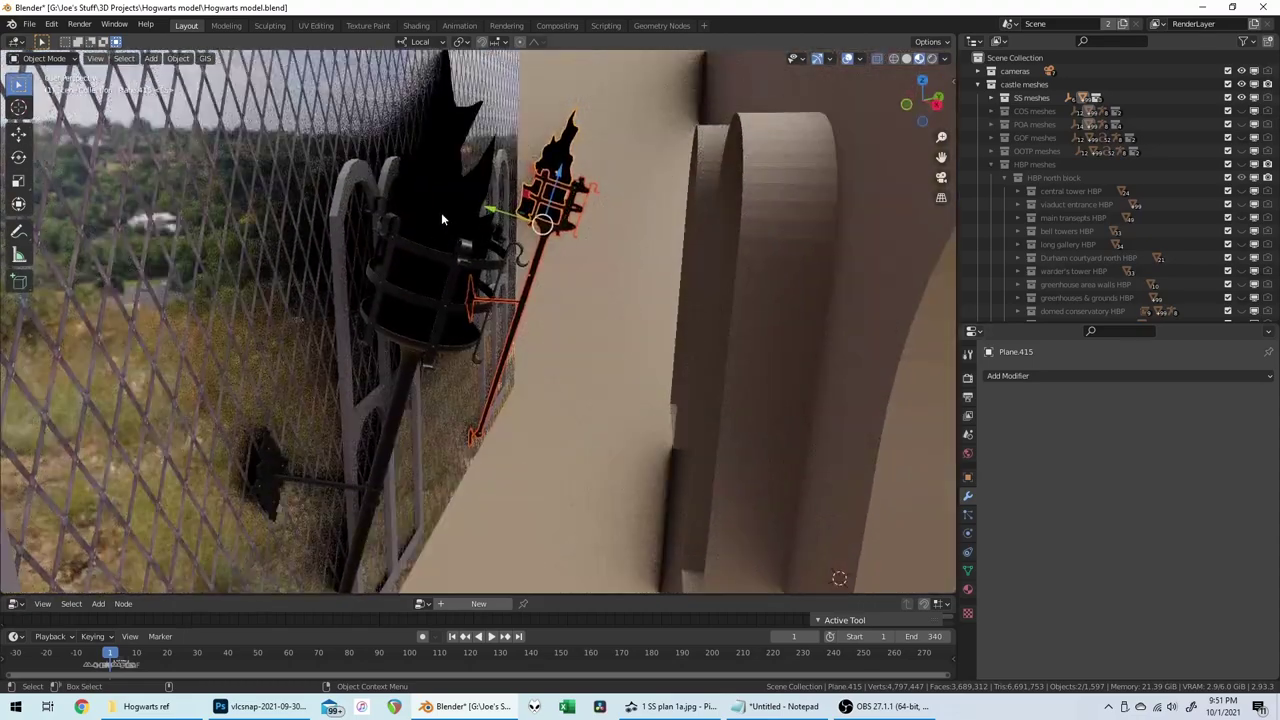
pyautogui.keyDown('shift'); pyautogui.click(450, 258); pyautogui.keyUp('shift')
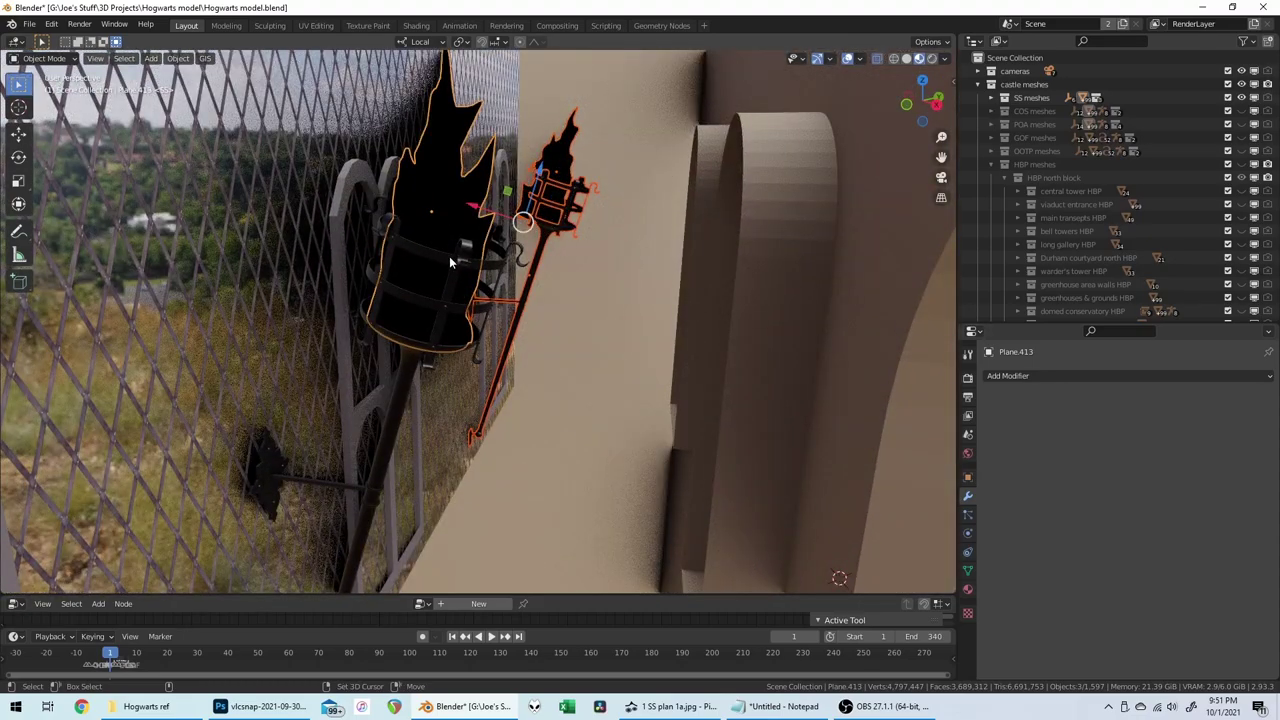
pyautogui.keyDown('shift'); pyautogui.click(449, 256); pyautogui.keyUp('shift')
pyautogui.press('m')
pyautogui.moveTo(449, 257)
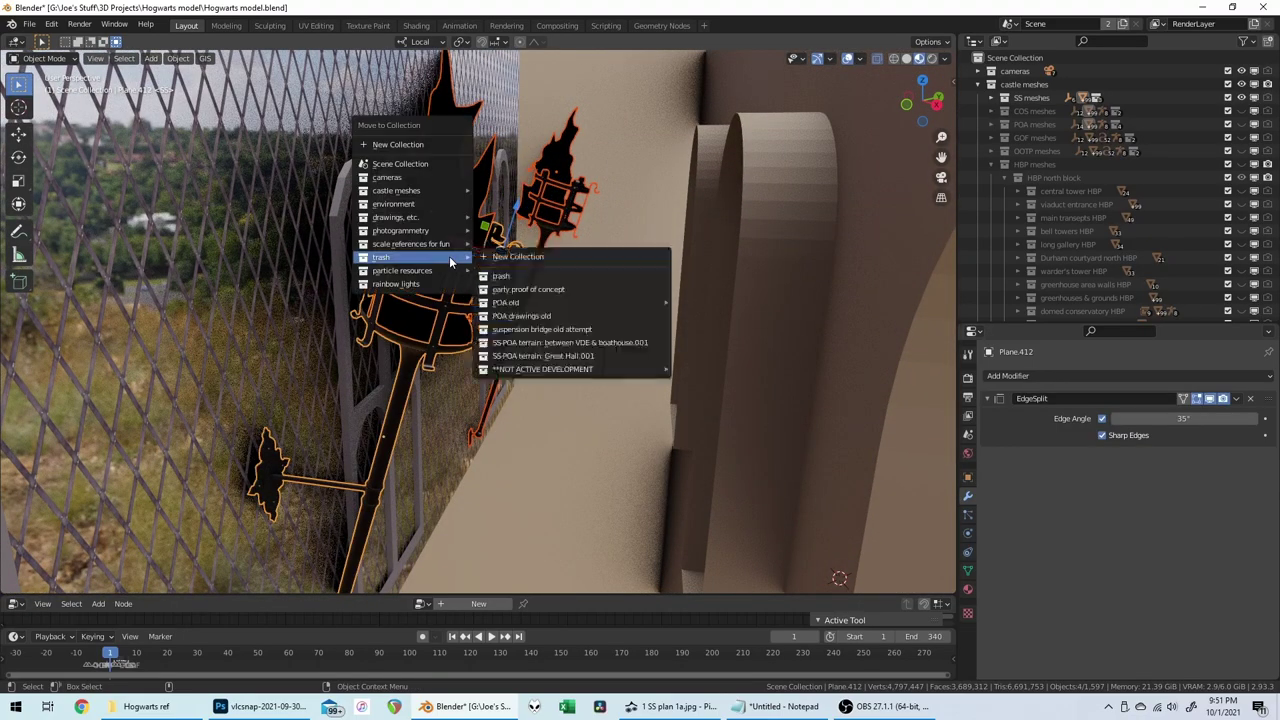
pyautogui.click(536, 275)
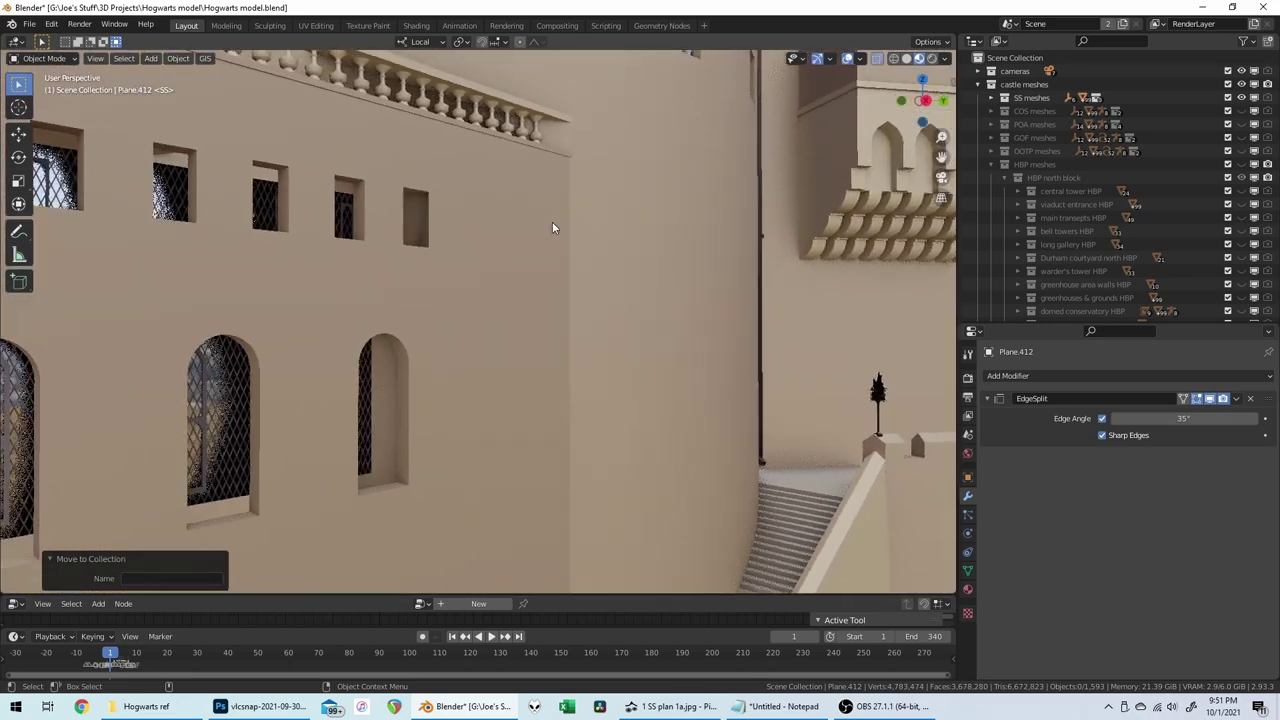
# Step: Select all six upper-row window frames behind the link building wall
pyautogui.scroll(-10, 552, 227)
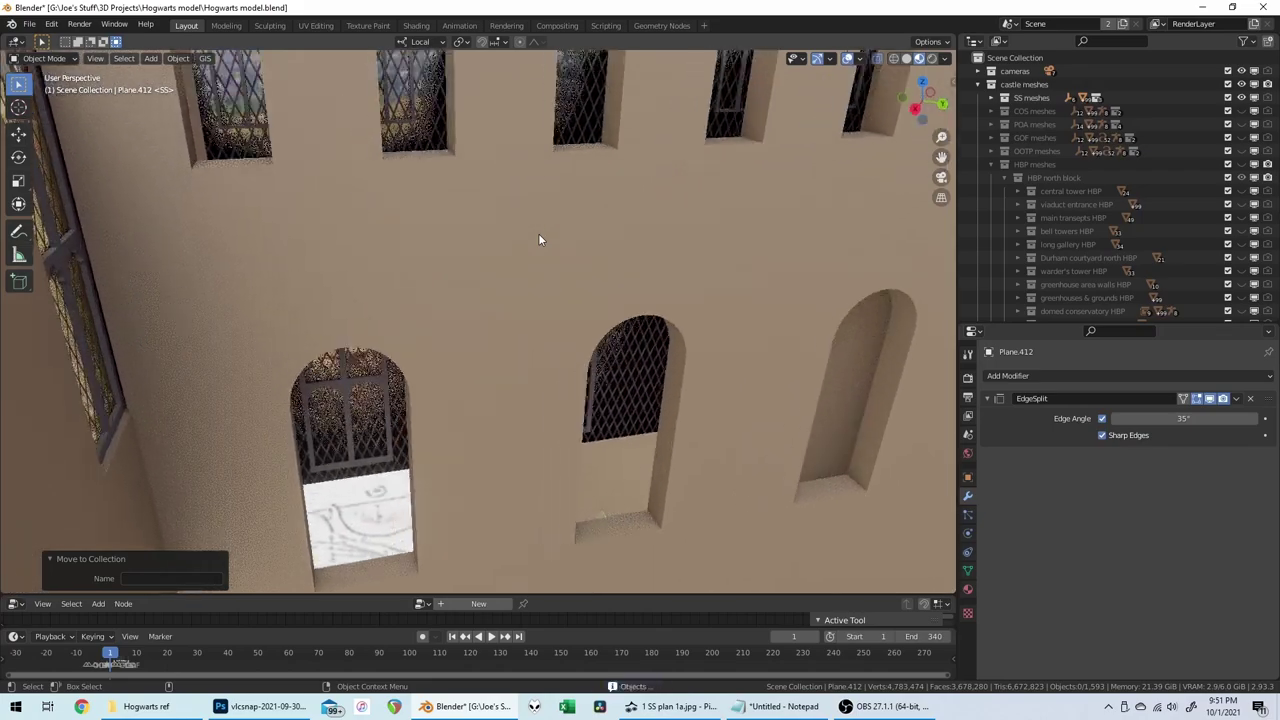
pyautogui.scroll(6, 416, 335)
pyautogui.moveTo(416, 335); pyautogui.dragTo(448, 363, button='middle')
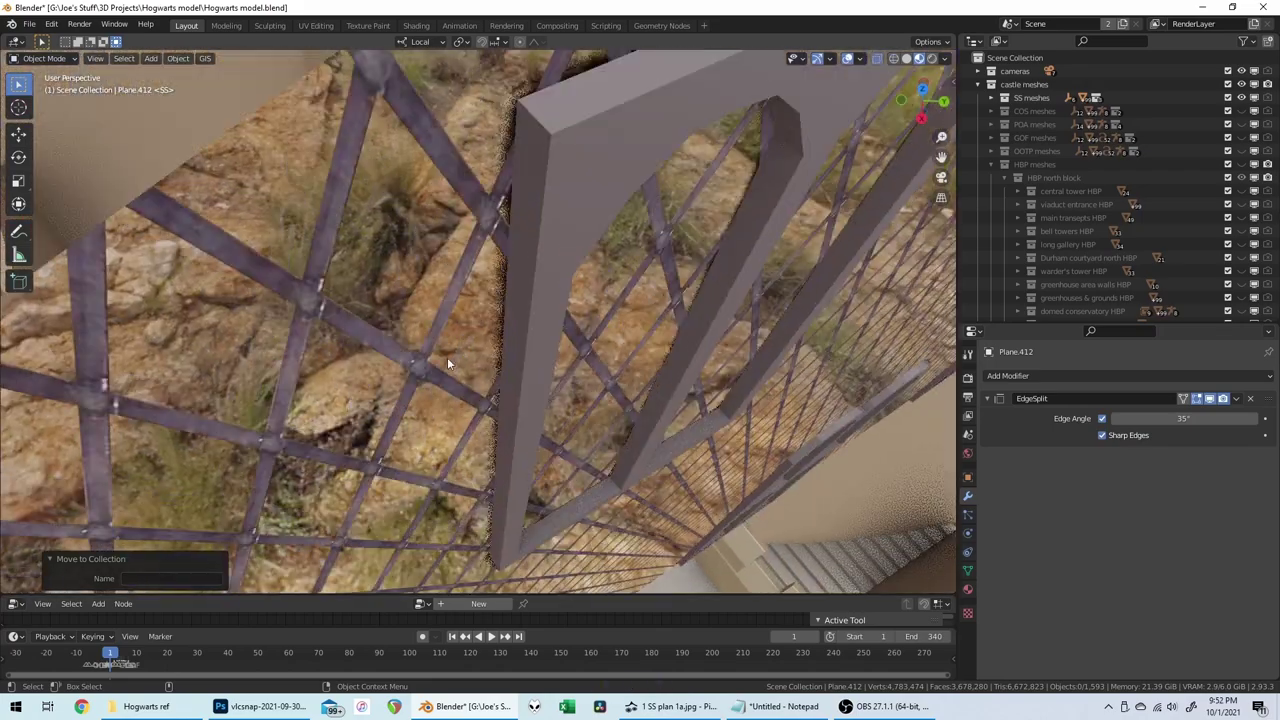
pyautogui.scroll(-5, 450, 340)
pyautogui.click(455, 312)
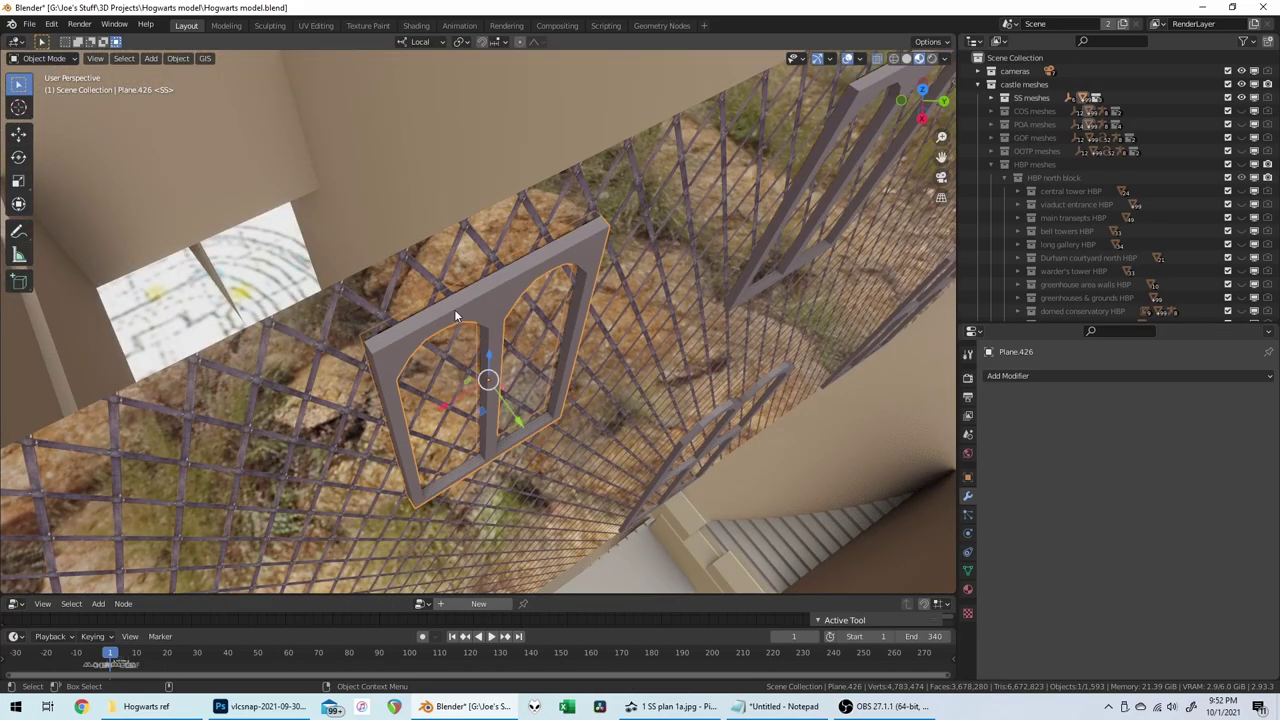
pyautogui.press('KP_Decimal')
pyautogui.scroll(-5, 454, 309)
pyautogui.moveTo(454, 309); pyautogui.dragTo(473, 328, button='middle')
pyautogui.scroll(-6, 474, 331)
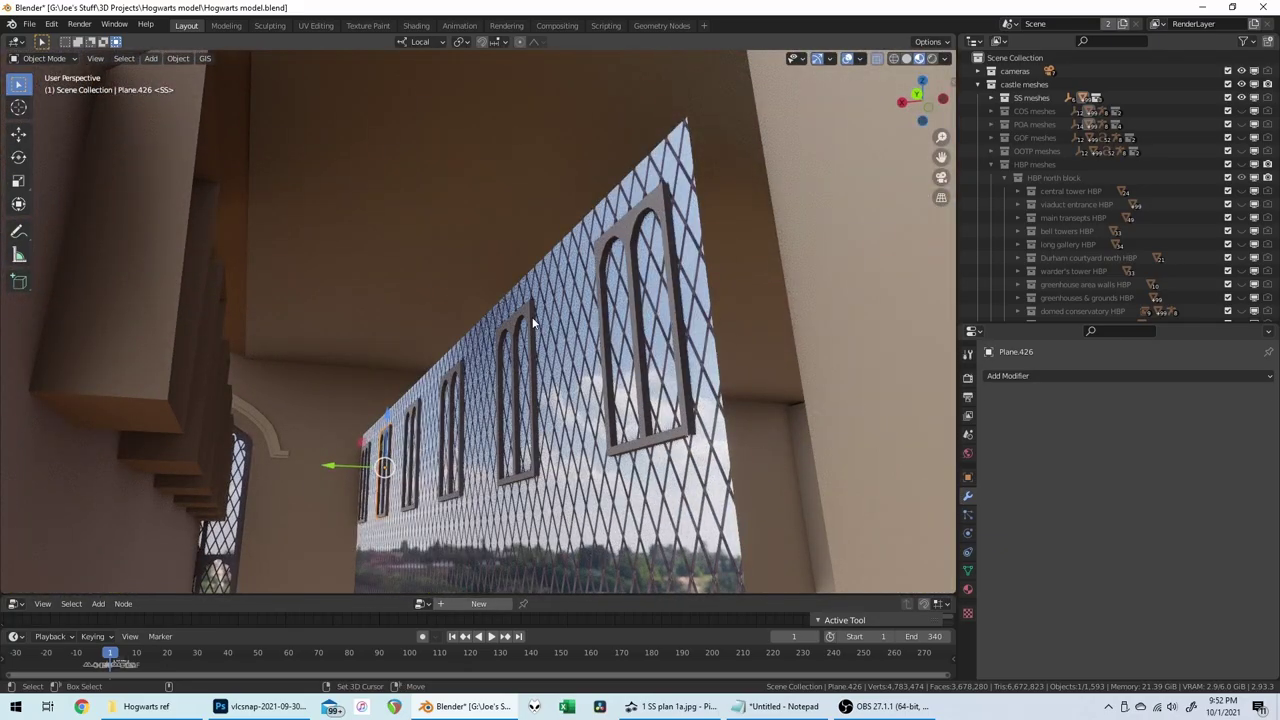
pyautogui.keyDown('shift'); pyautogui.click(533, 320); pyautogui.keyUp('shift')
pyautogui.keyDown('shift'); pyautogui.click(461, 374); pyautogui.keyUp('shift')
pyautogui.keyDown('shift'); pyautogui.click(424, 398); pyautogui.keyUp('shift')
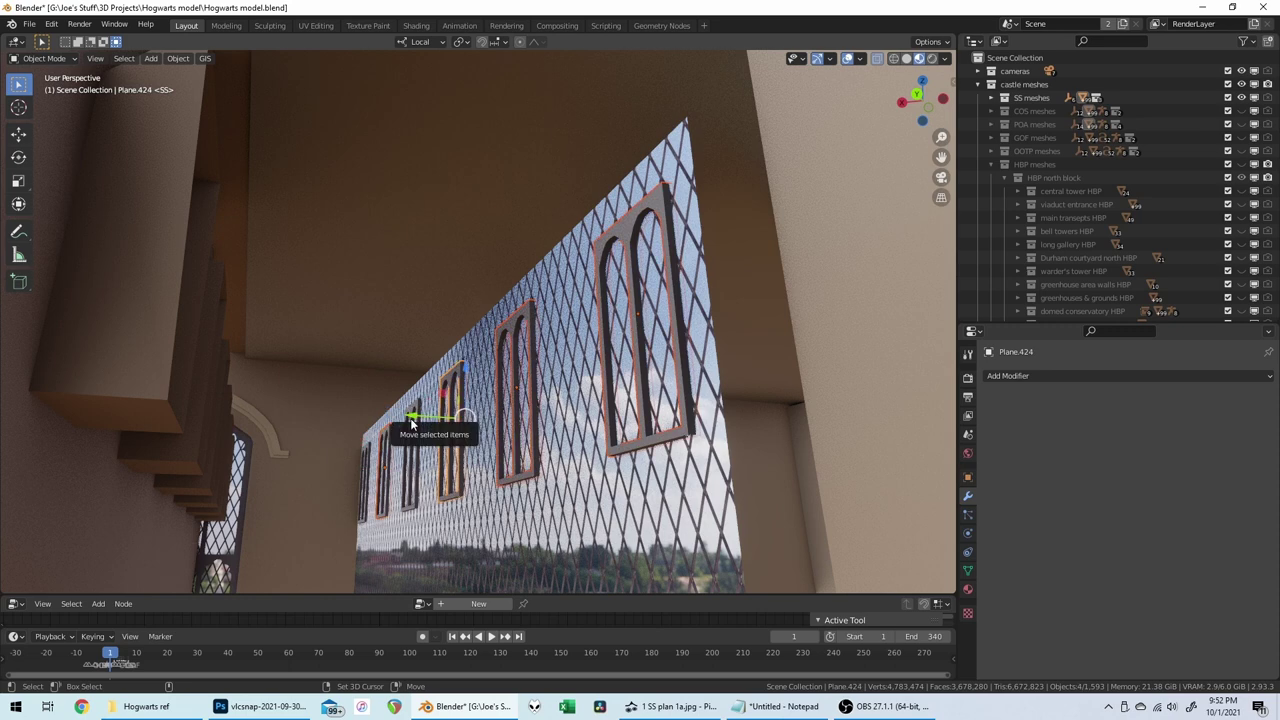
pyautogui.keyDown('shift'); pyautogui.click(408, 445); pyautogui.keyUp('shift')
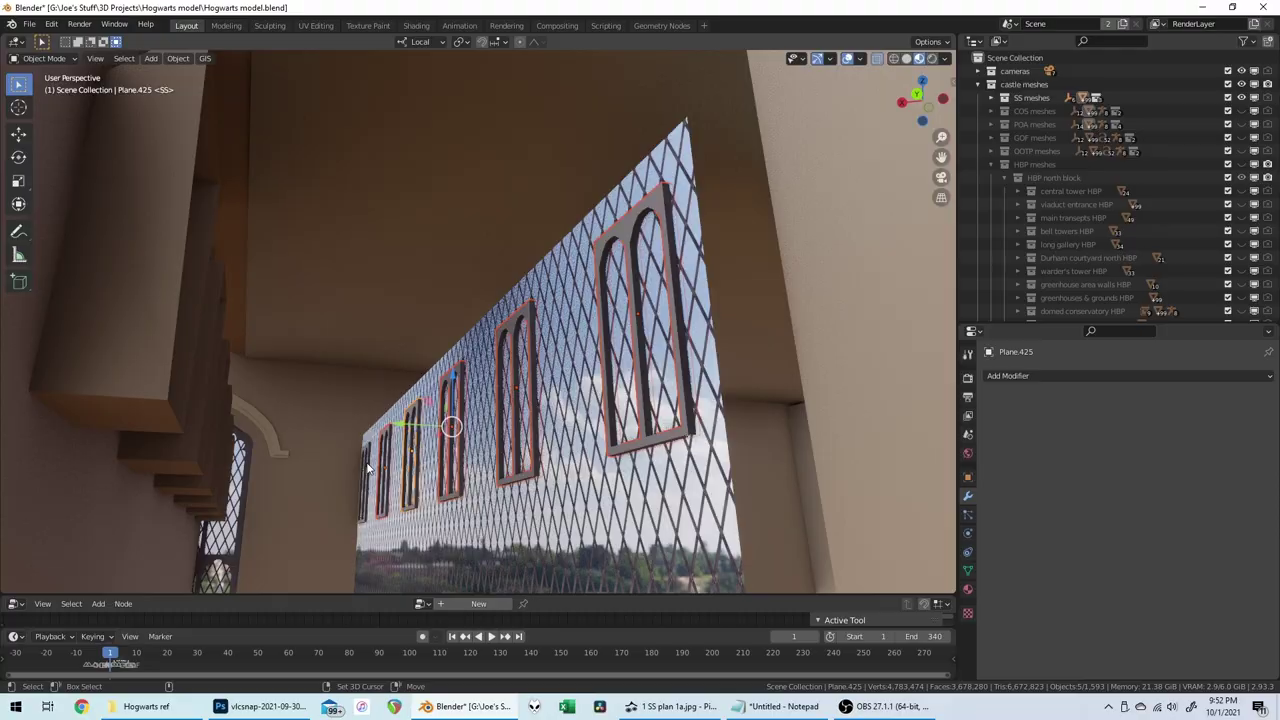
pyautogui.keyDown('shift'); pyautogui.click(367, 468); pyautogui.keyUp('shift')
# Step: Add the lattice plane and the three arched lower window frames to the selection
pyautogui.keyDown('shift'); pyautogui.click(447, 523); pyautogui.keyUp('shift')
pyautogui.scroll(5, 447, 523)
pyautogui.moveTo(447, 522); pyautogui.dragTo(447, 475, button='middle')
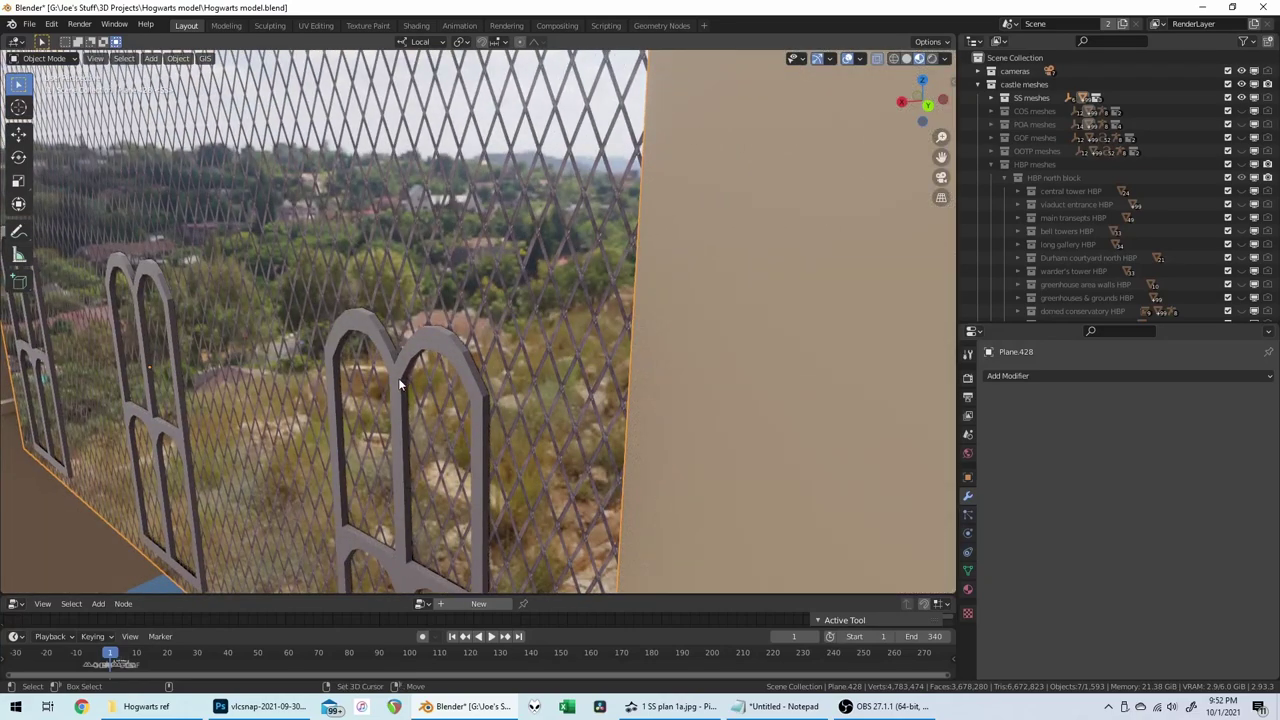
pyautogui.keyDown('shift'); pyautogui.click(161, 281); pyautogui.keyUp('shift')
pyautogui.keyDown('shift'); pyautogui.click(130, 279); pyautogui.keyUp('shift')
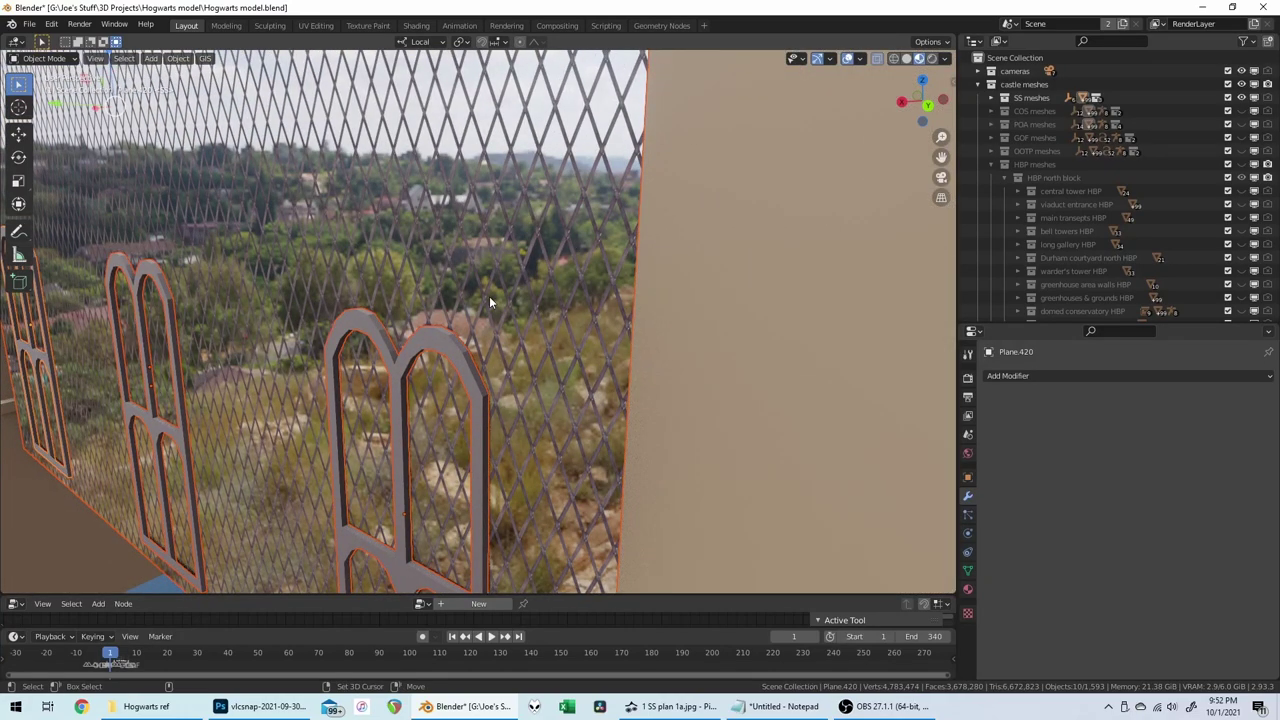
pyautogui.scroll(-8, 489, 302)
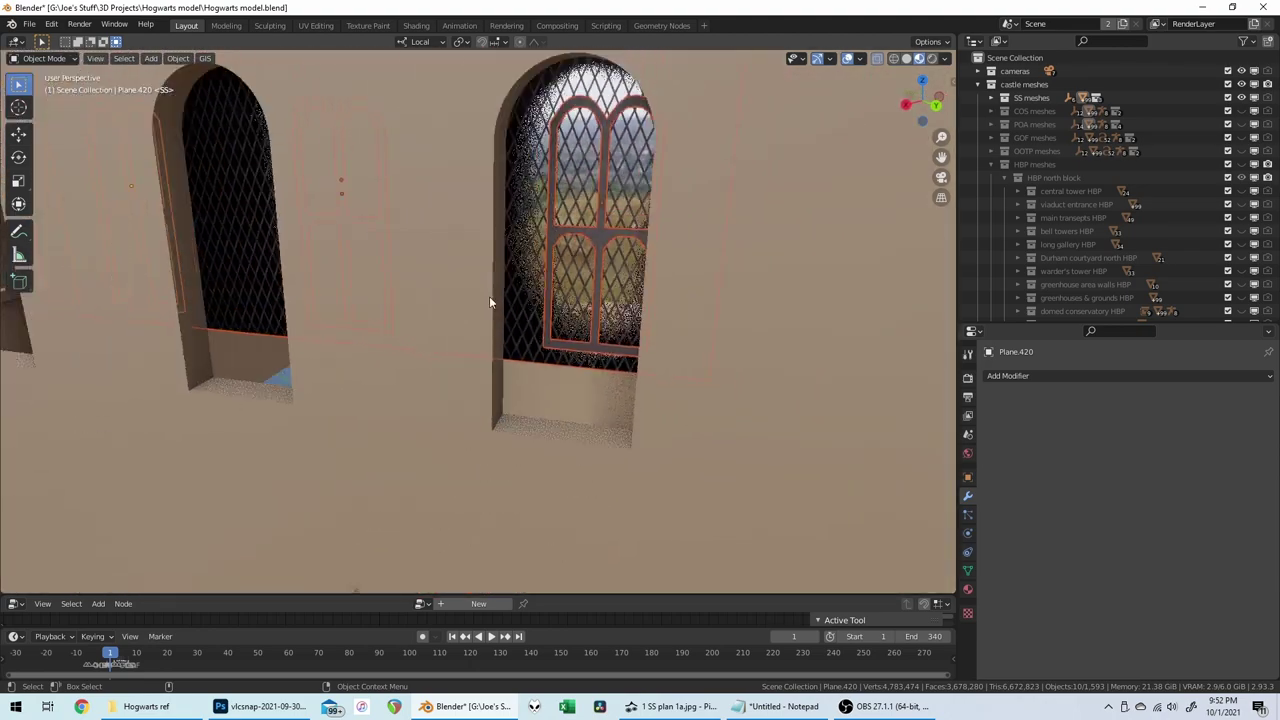
pyautogui.scroll(-10, 489, 302)
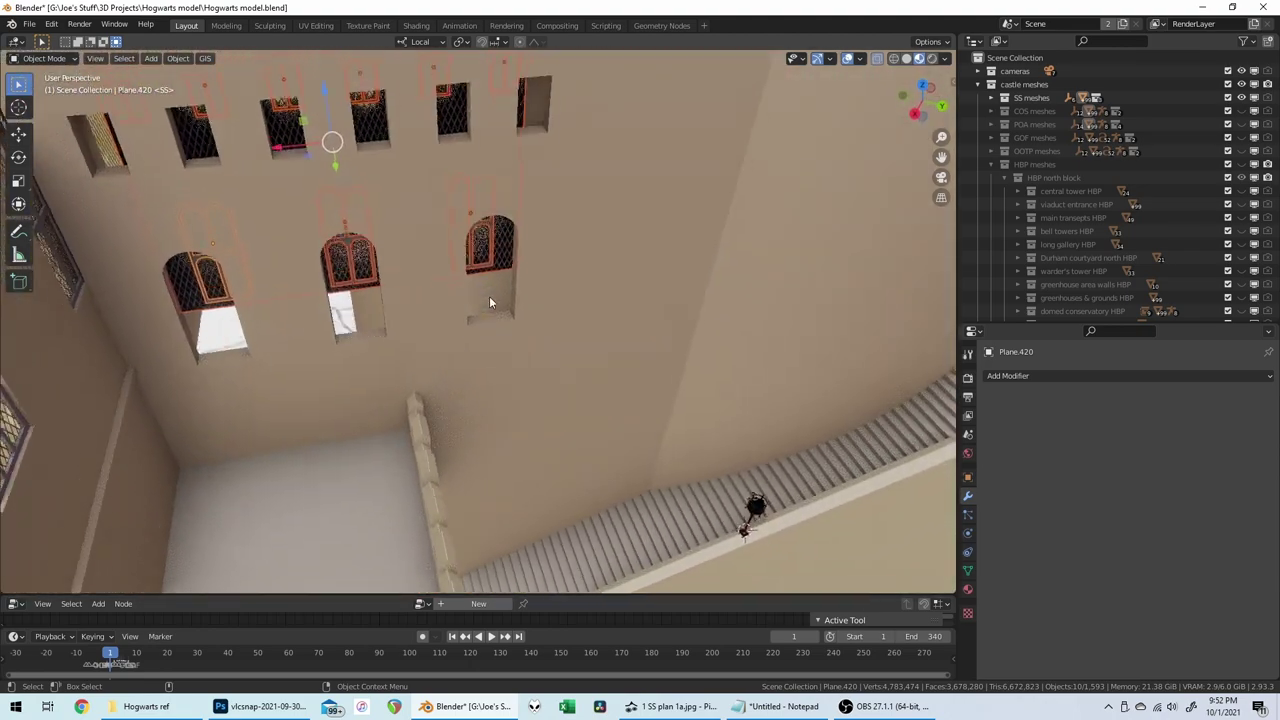
pyautogui.scroll(-2, 489, 296)
pyautogui.press('g')
pyautogui.press('y')
pyautogui.press('y')
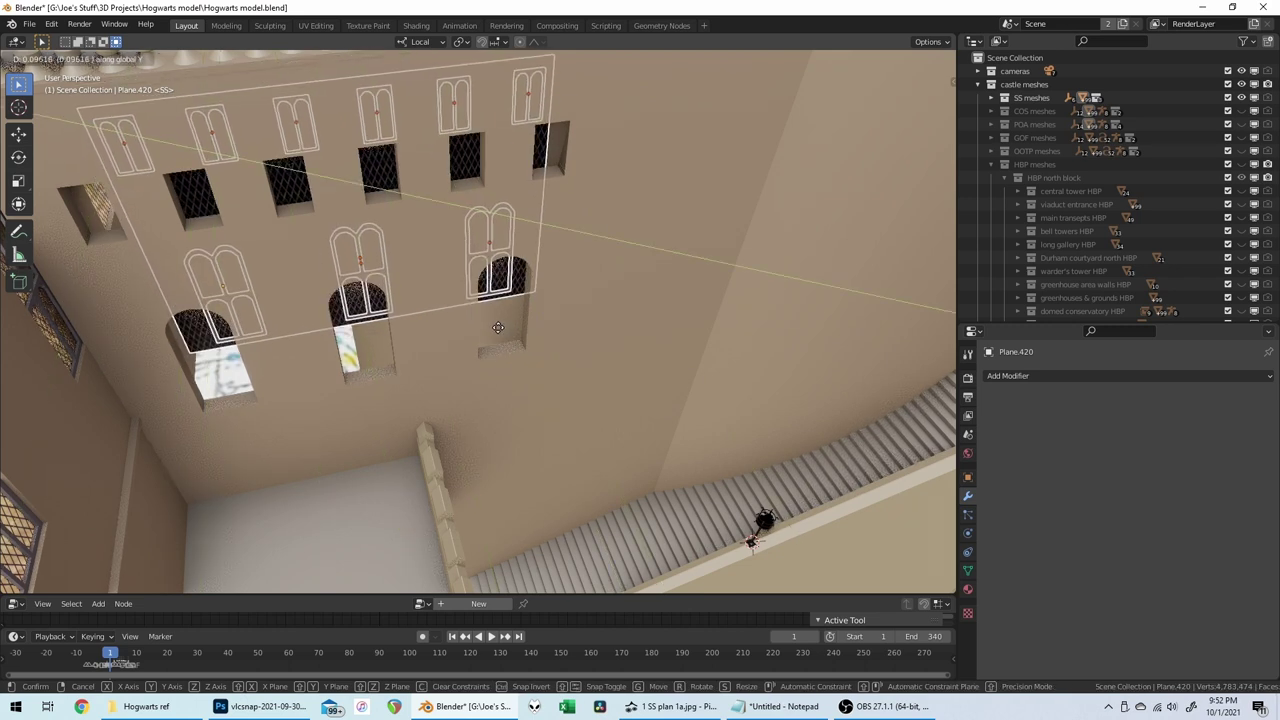
pyautogui.click(498, 327)
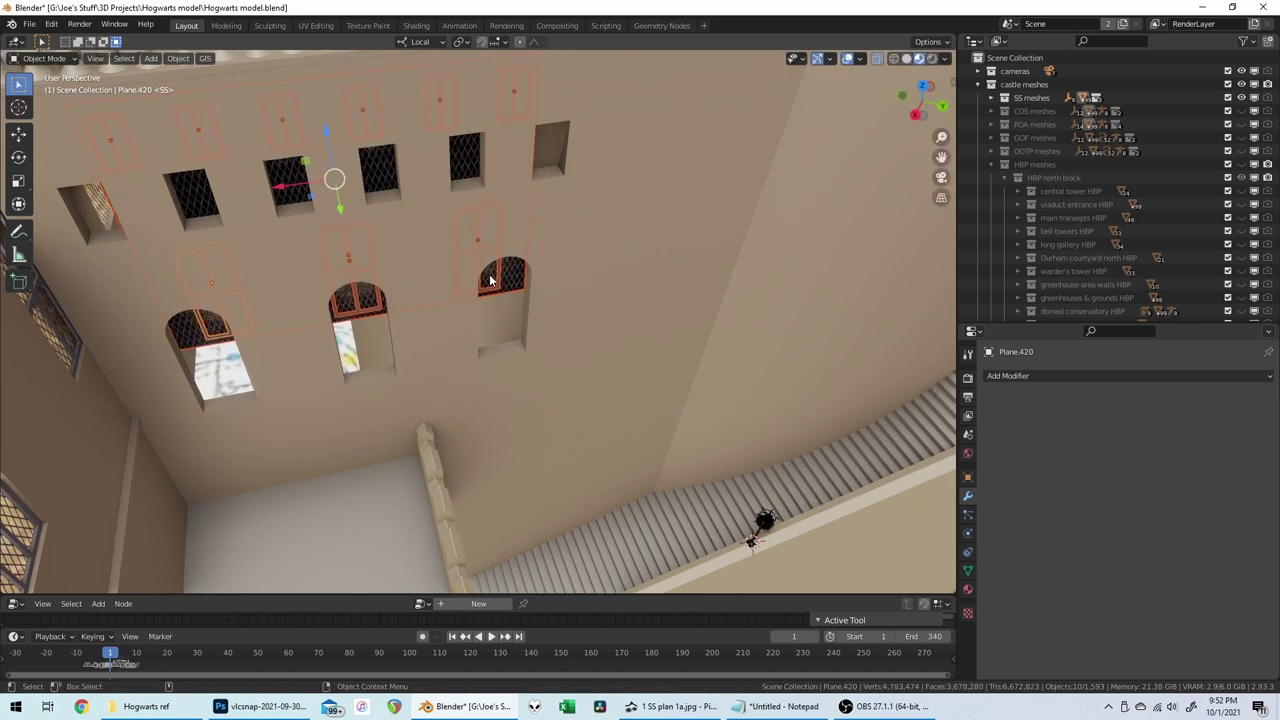
# Step: Move the selected window frames and lattice plane 0.68 along their local Y axes
pyautogui.press('g')
pyautogui.press('y')
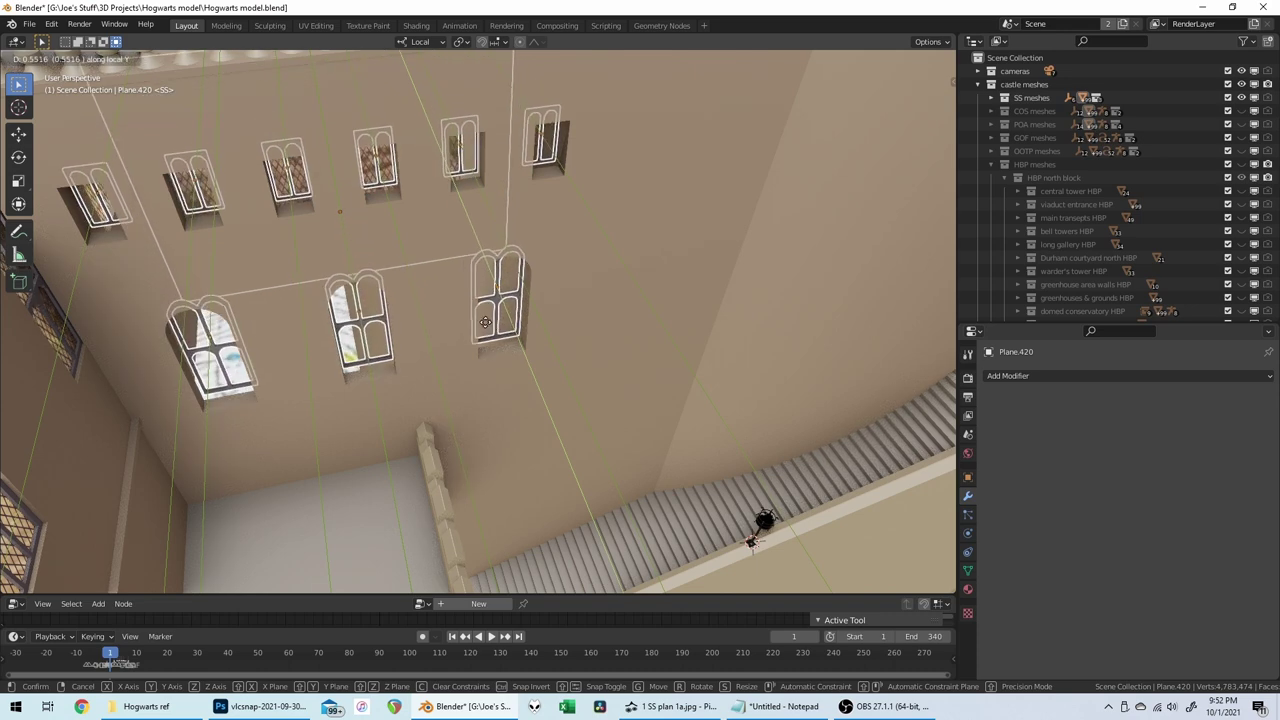
pyautogui.write('.')
pyautogui.write('.68')
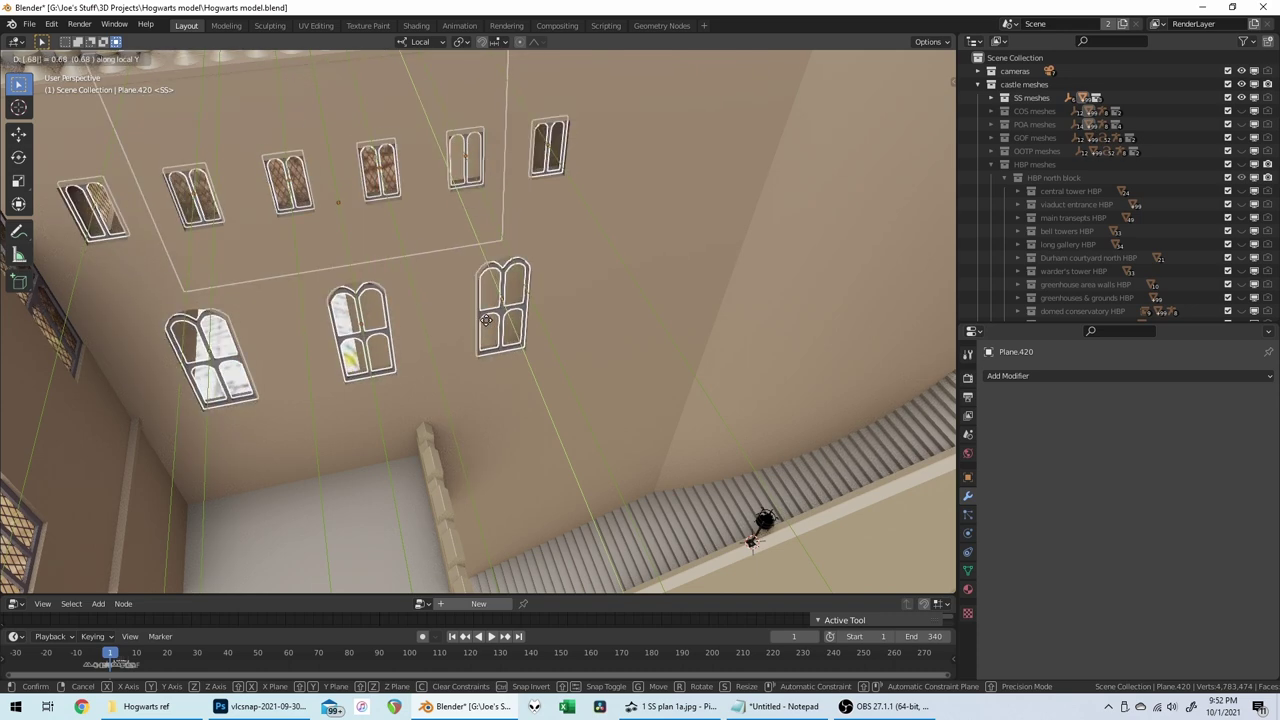
pyautogui.press('Return')
# Step: Rotate only the lattice plane 180° about its local Z axis
pyautogui.moveTo(487, 326); pyautogui.dragTo(319, 271, button='middle')
pyautogui.click(278, 202)
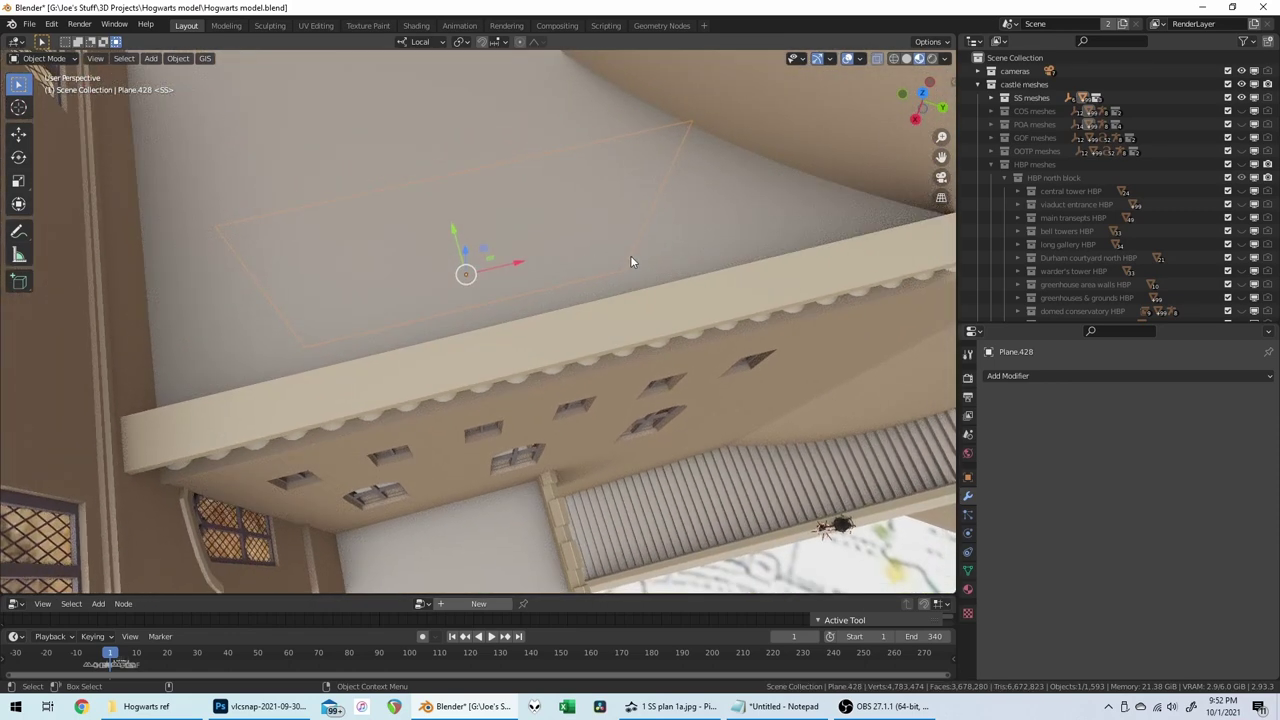
pyautogui.press('r')
pyautogui.press('z')
pyautogui.press('z')
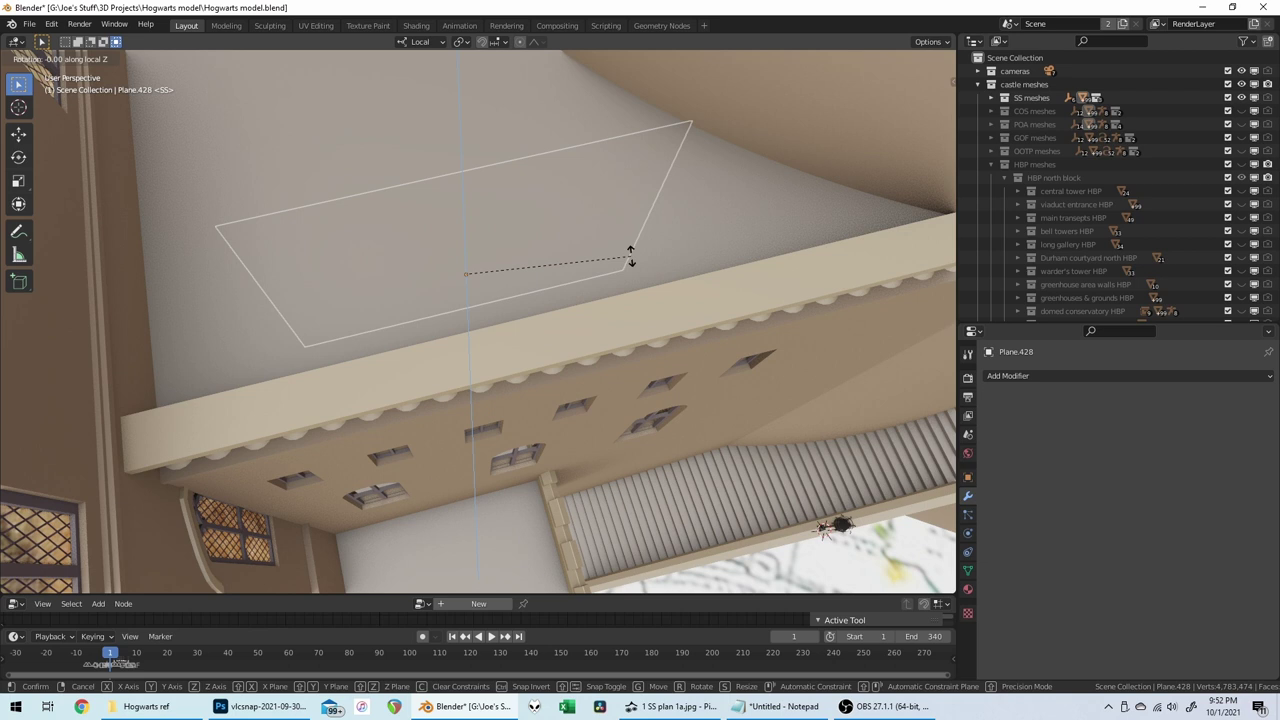
pyautogui.write('180')
pyautogui.press('Return')
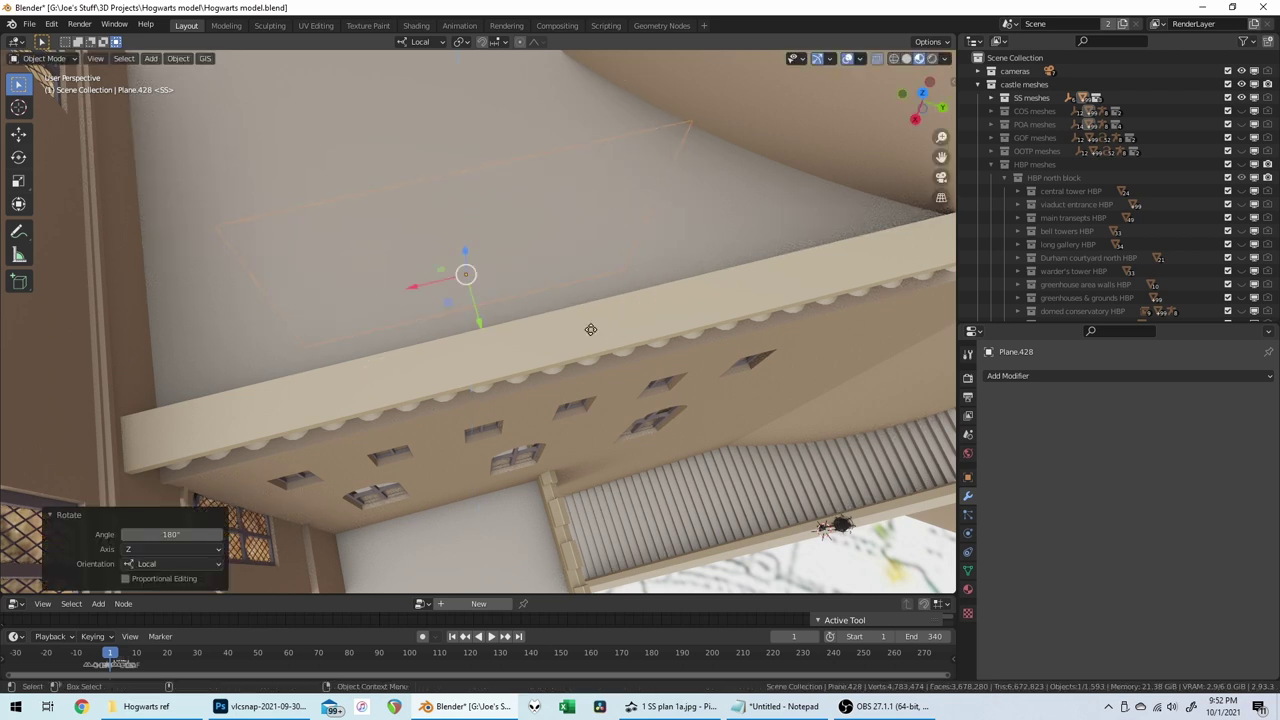
# Step: Move the lattice plane along its local Y axis by 0.68 twice in succession
pyautogui.write('gy')
pyautogui.write('-.68')
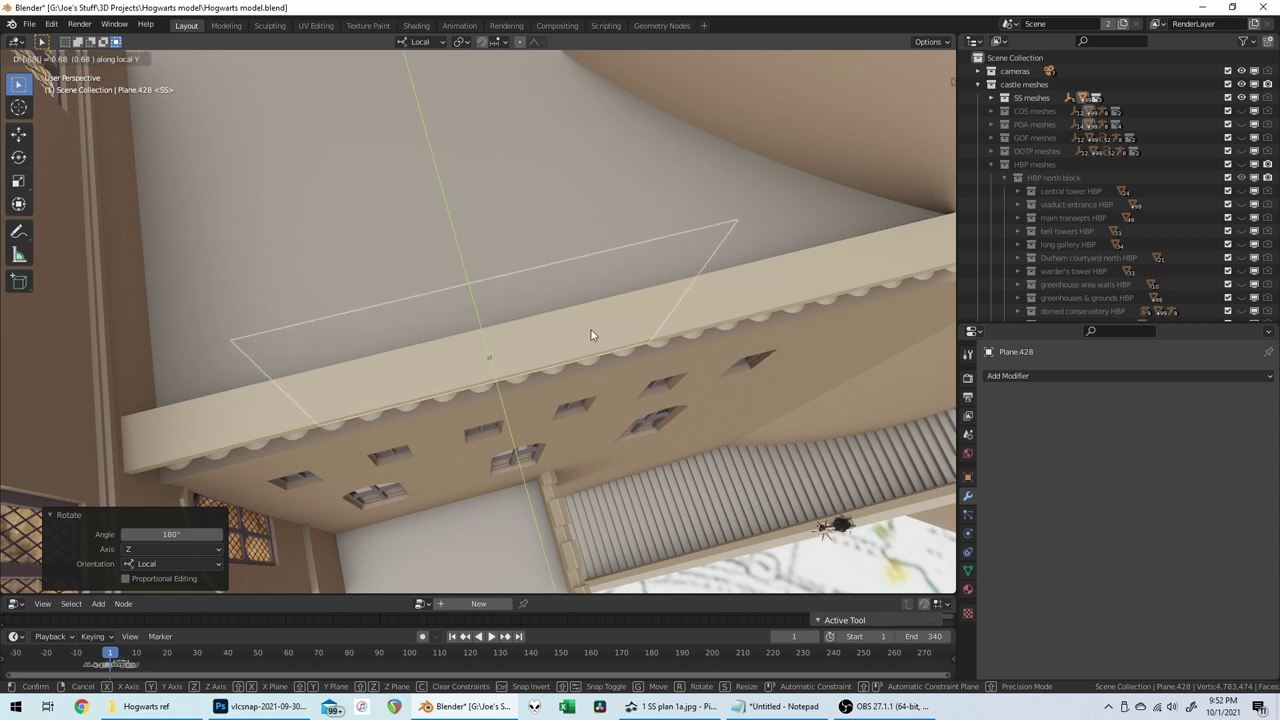
pyautogui.press('Return')
pyautogui.write('gy-')
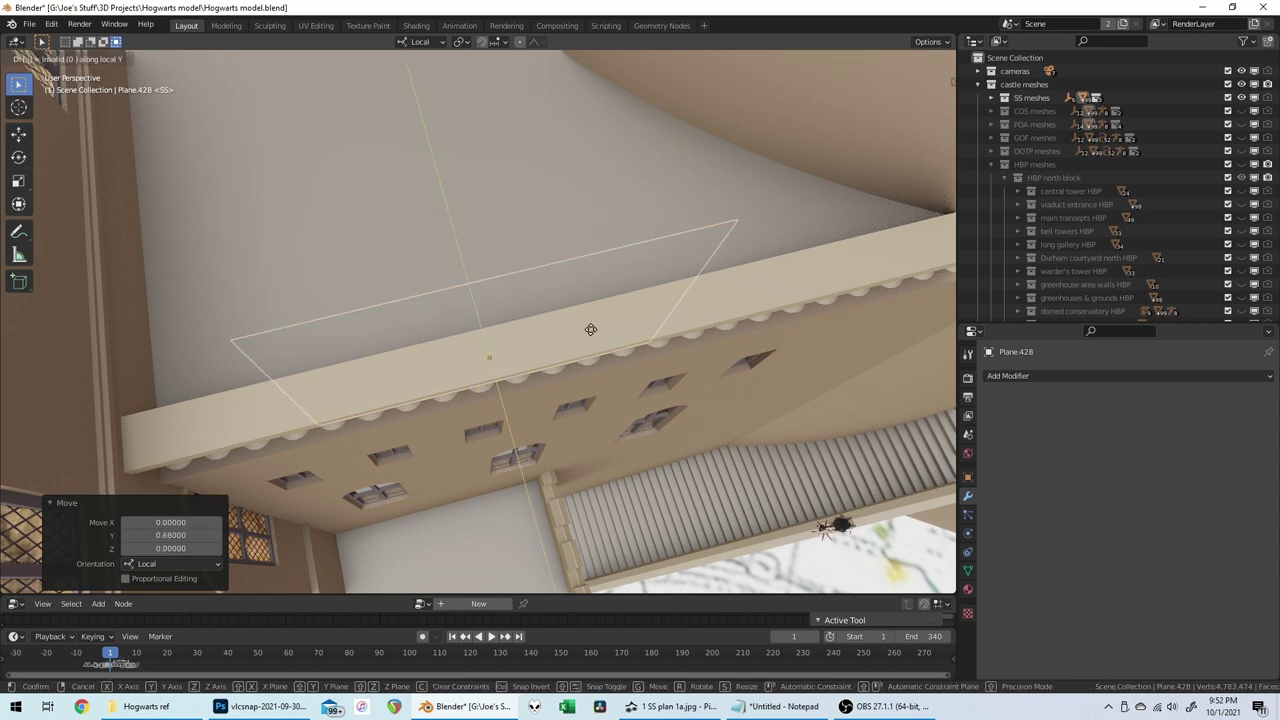
pyautogui.write('.68')
pyautogui.press('Return')
# Step: Inspect how the lattice plane sits behind the link building's window openings from the front and from above
pyautogui.moveTo(590, 330); pyautogui.dragTo(536, 262, button='middle')
pyautogui.scroll(-3, 560, 246)
pyautogui.scroll(-2, 536, 262)
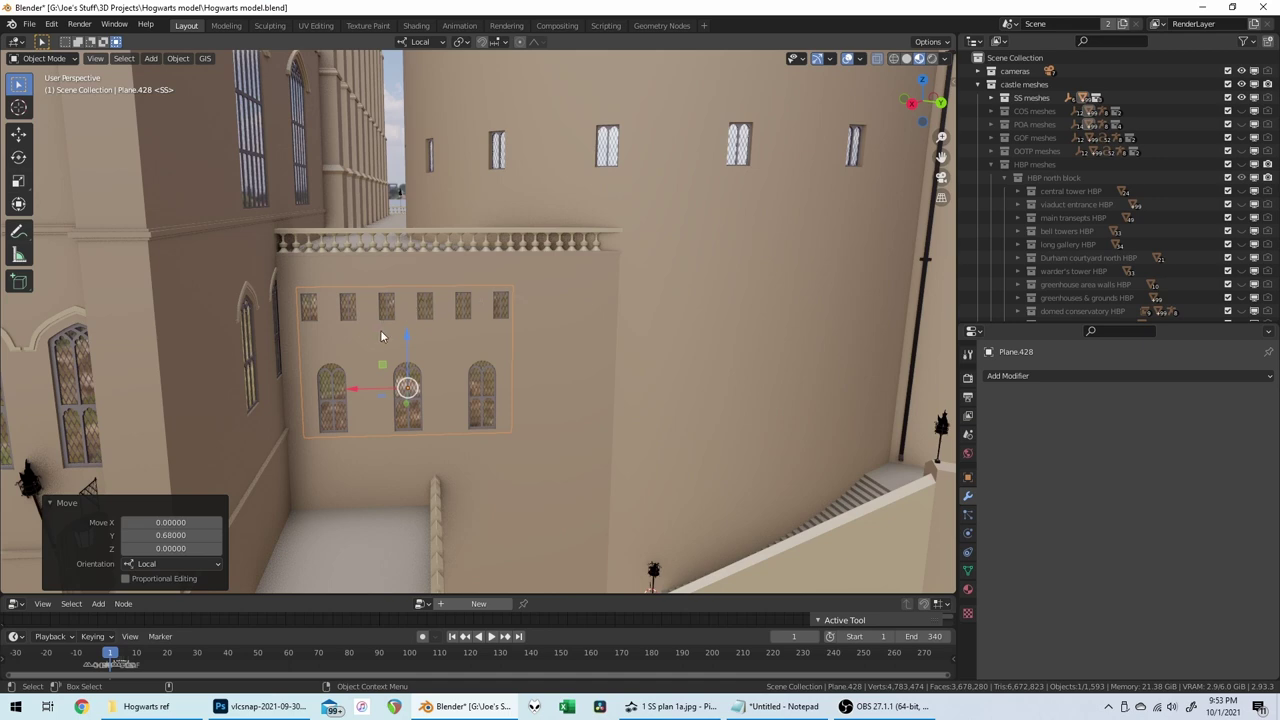
pyautogui.scroll(-2, 563, 363)
pyautogui.moveTo(563, 363); pyautogui.dragTo(558, 356, button='middle')
pyautogui.scroll(1, 558, 356)
pyautogui.scroll(2, 559, 358)
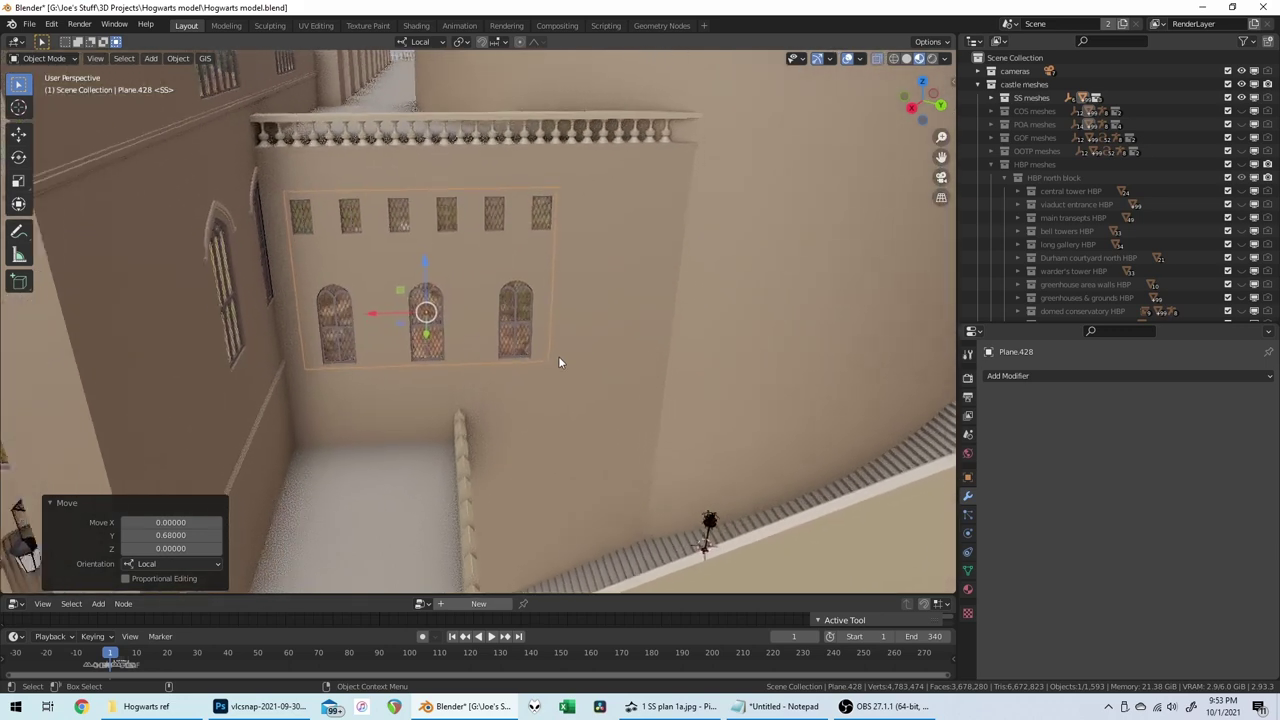
pyautogui.scroll(-2, 559, 358)
pyautogui.press('KP_8')
pyautogui.press('KP_8')
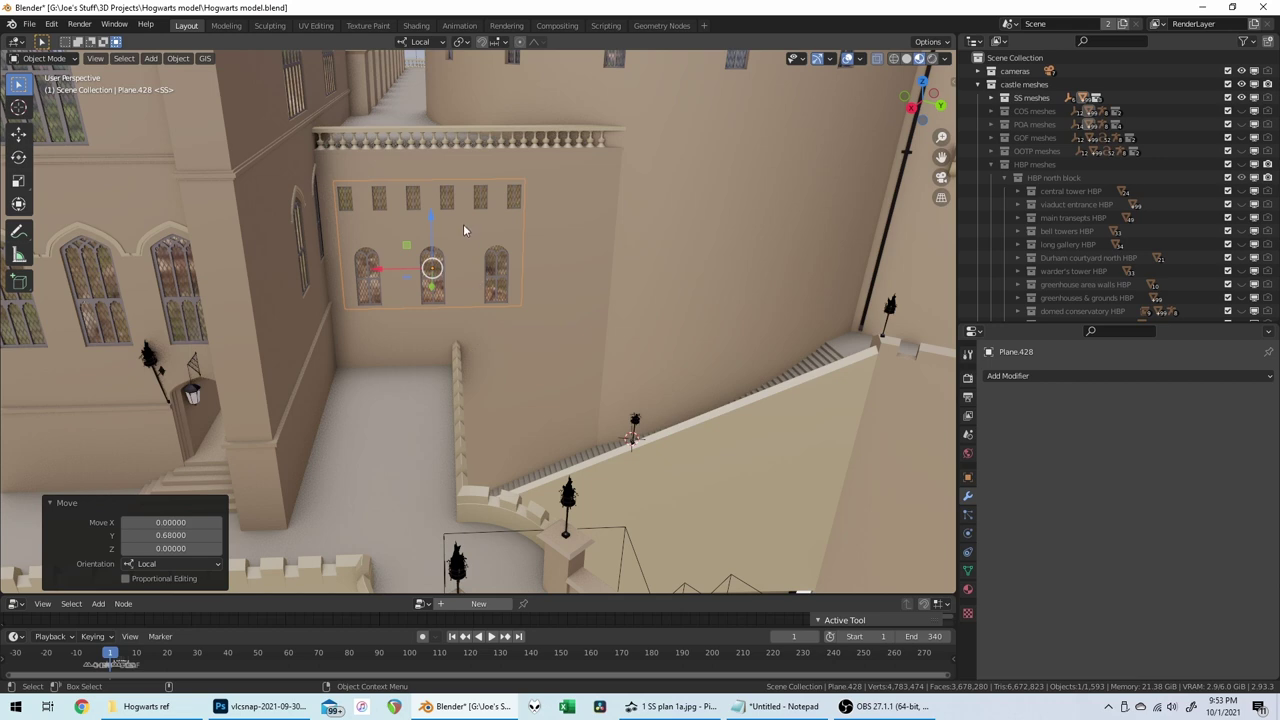
# Step: Widen the lattice plane by moving its tower-side edge about -1.29 along local X
pyautogui.press('Tab')
pyautogui.scroll(5, 463, 225)
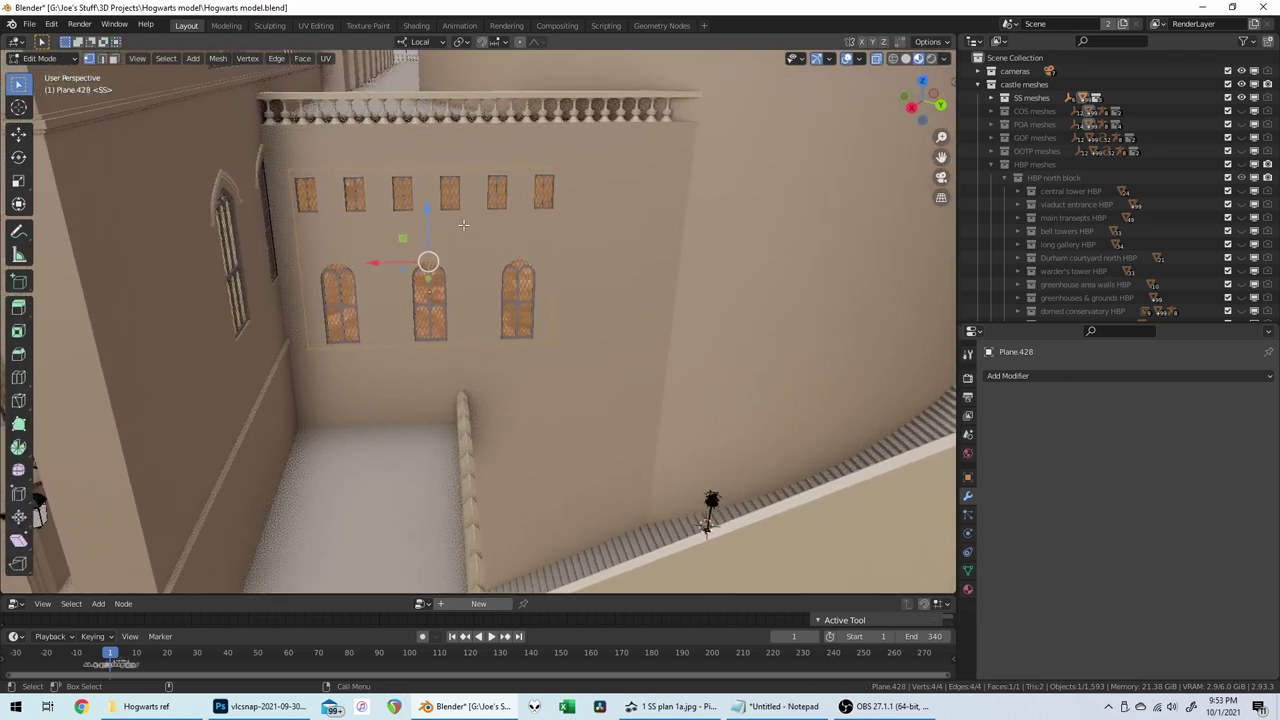
pyautogui.moveTo(542, 183); pyautogui.dragTo(555, 227)
pyautogui.click(583, 268)
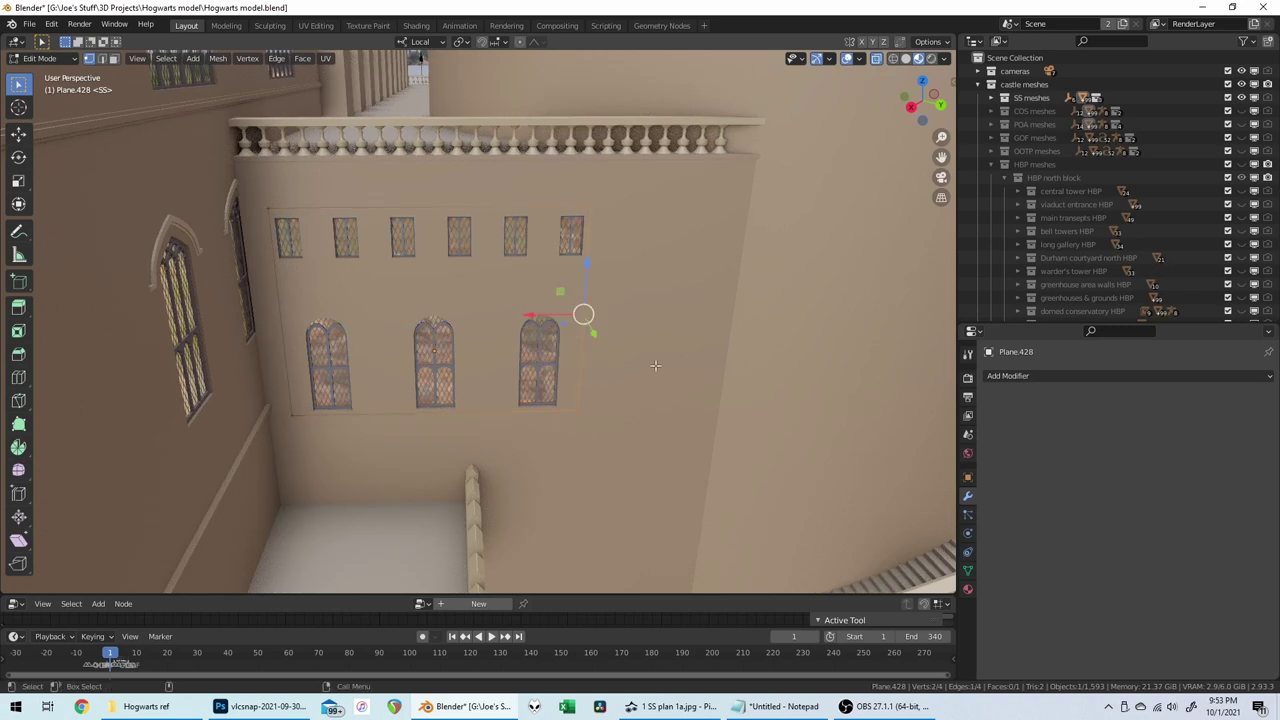
pyautogui.press('g')
pyautogui.press('x')
pyautogui.click(790, 353)
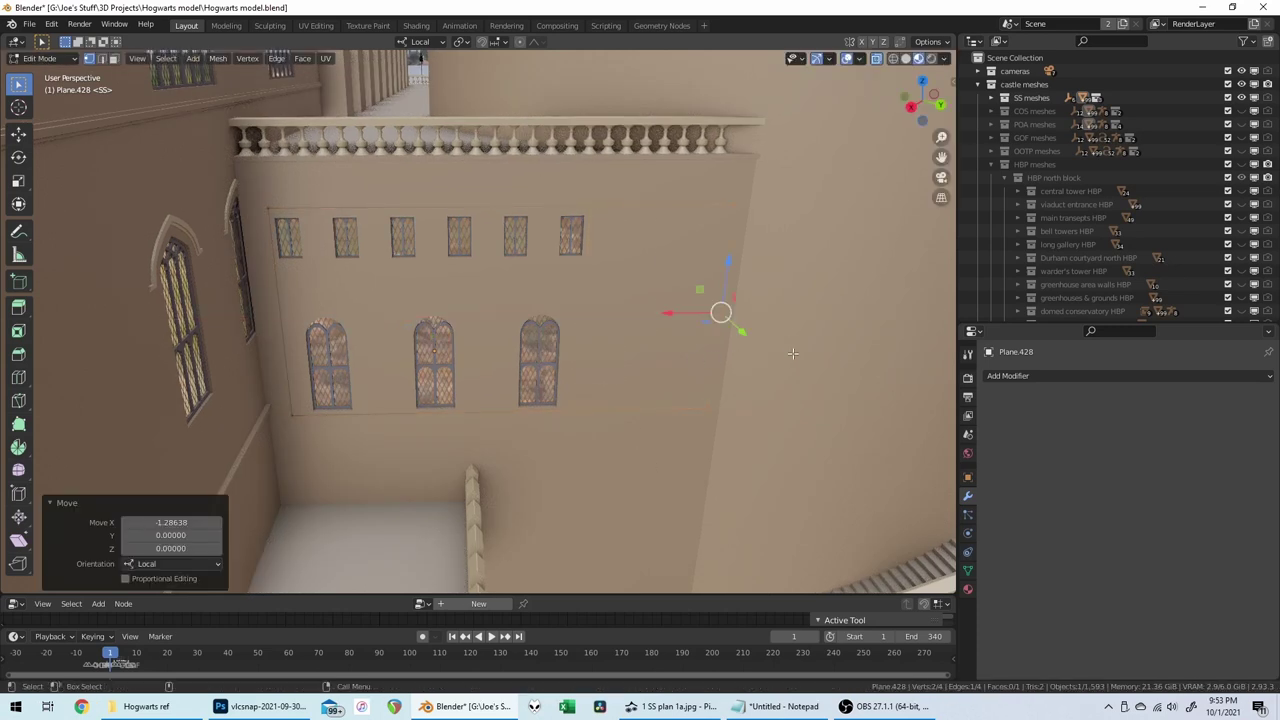
pyautogui.press('Tab')
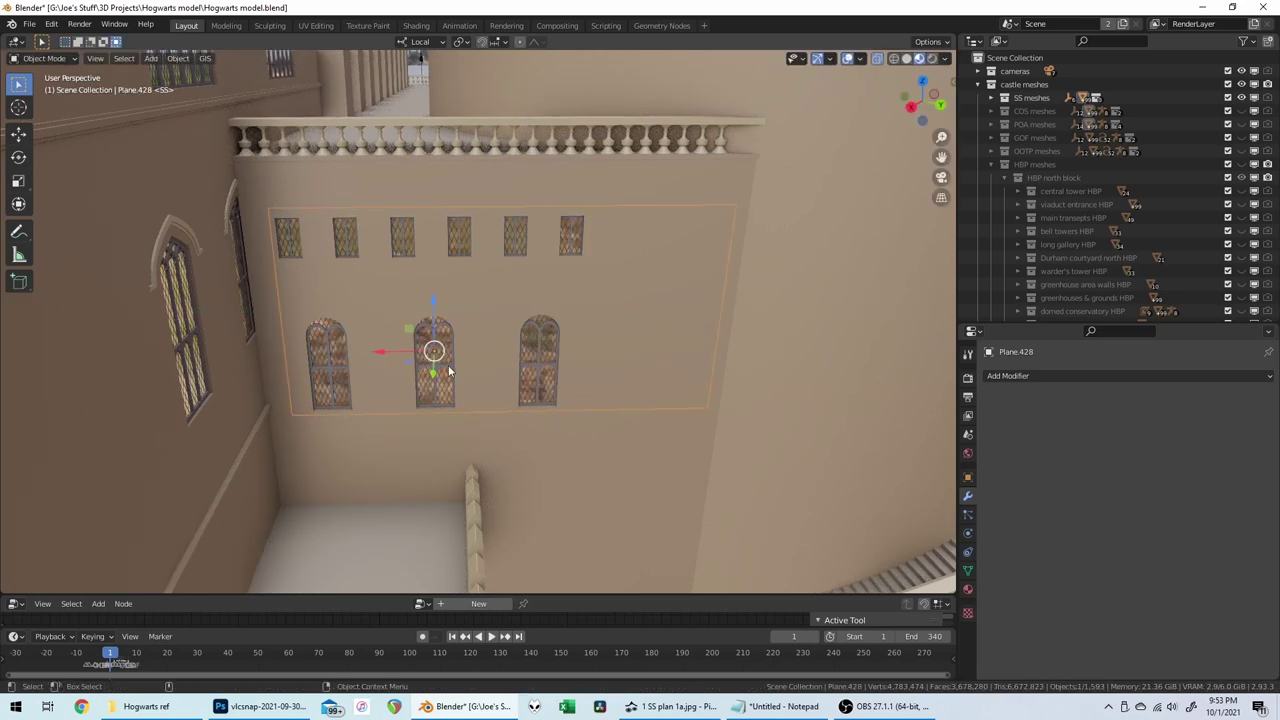
# Step: Move the middle arched window frame -0.34 along its local X axis toward the tower
pyautogui.click(449, 371)
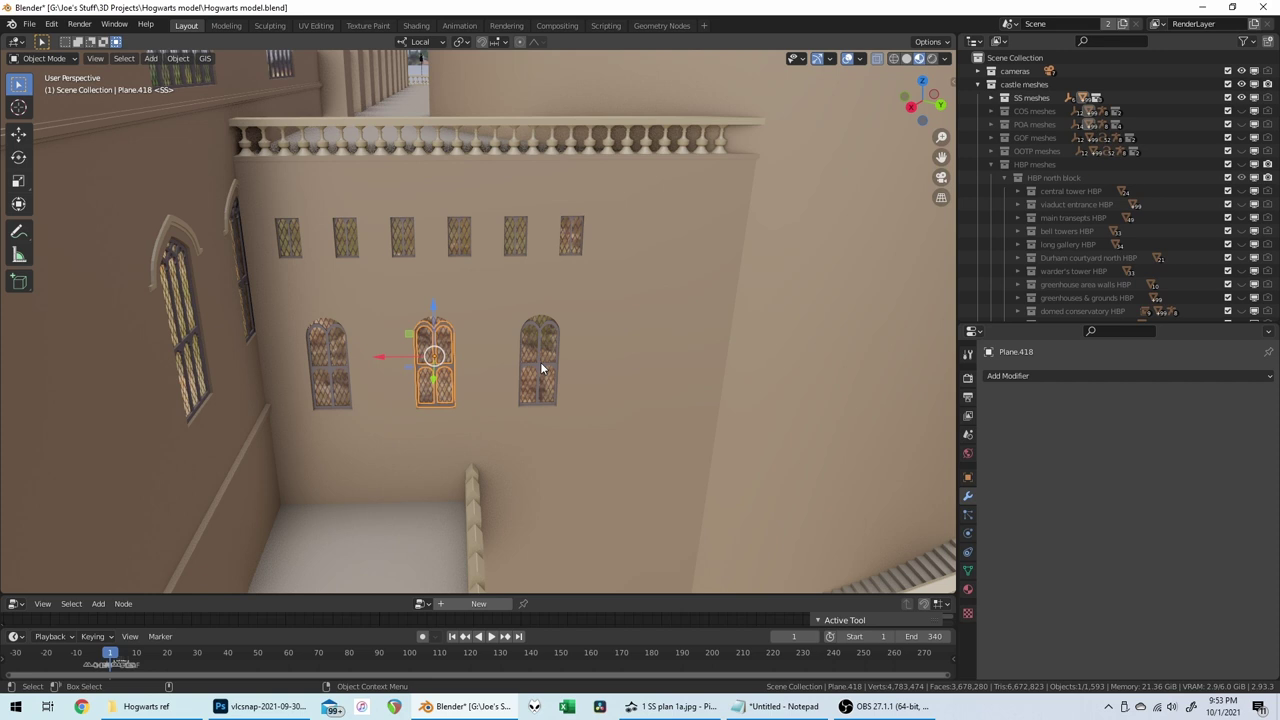
pyautogui.hotkey('shift', 'd')
pyautogui.press('x')
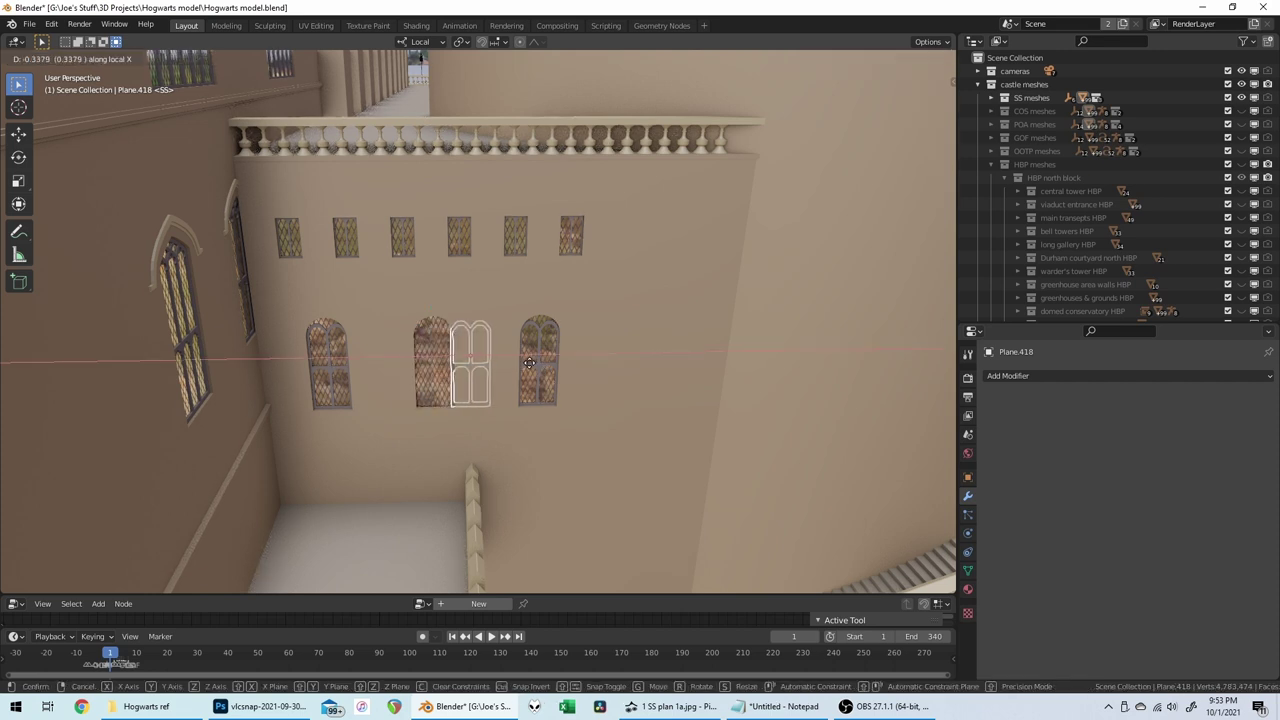
pyautogui.press('-')
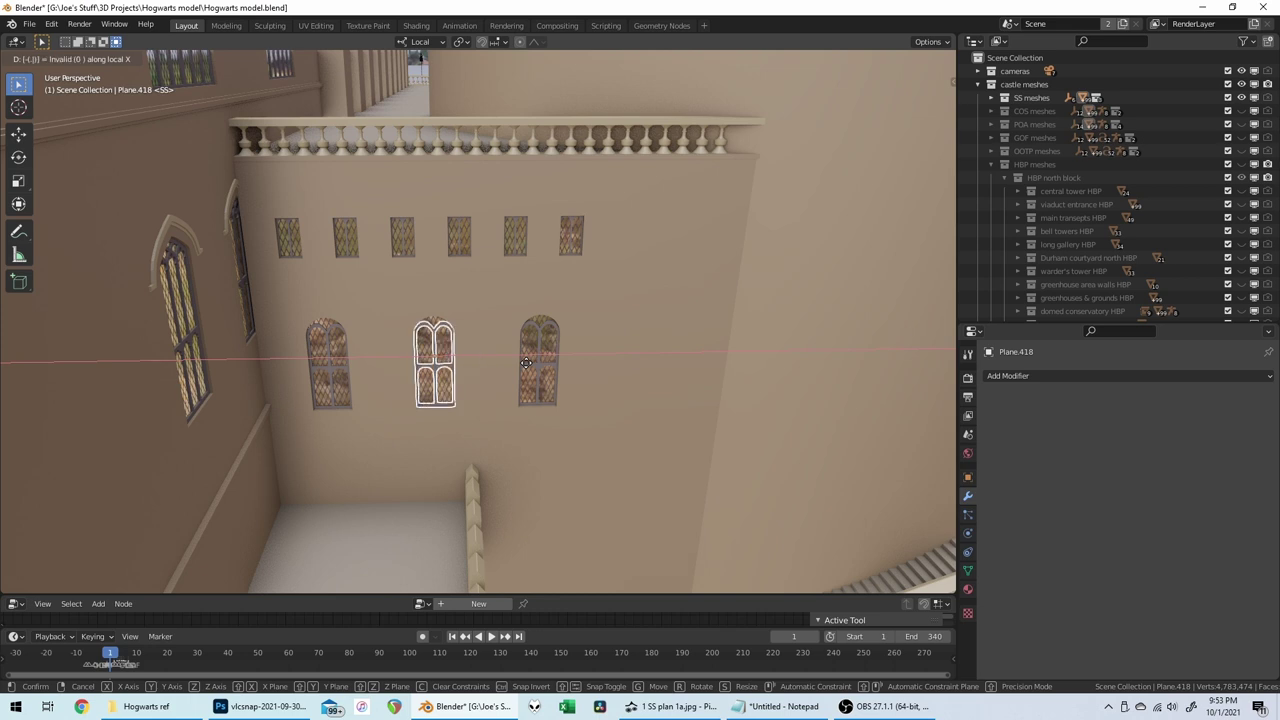
pyautogui.write('.34')
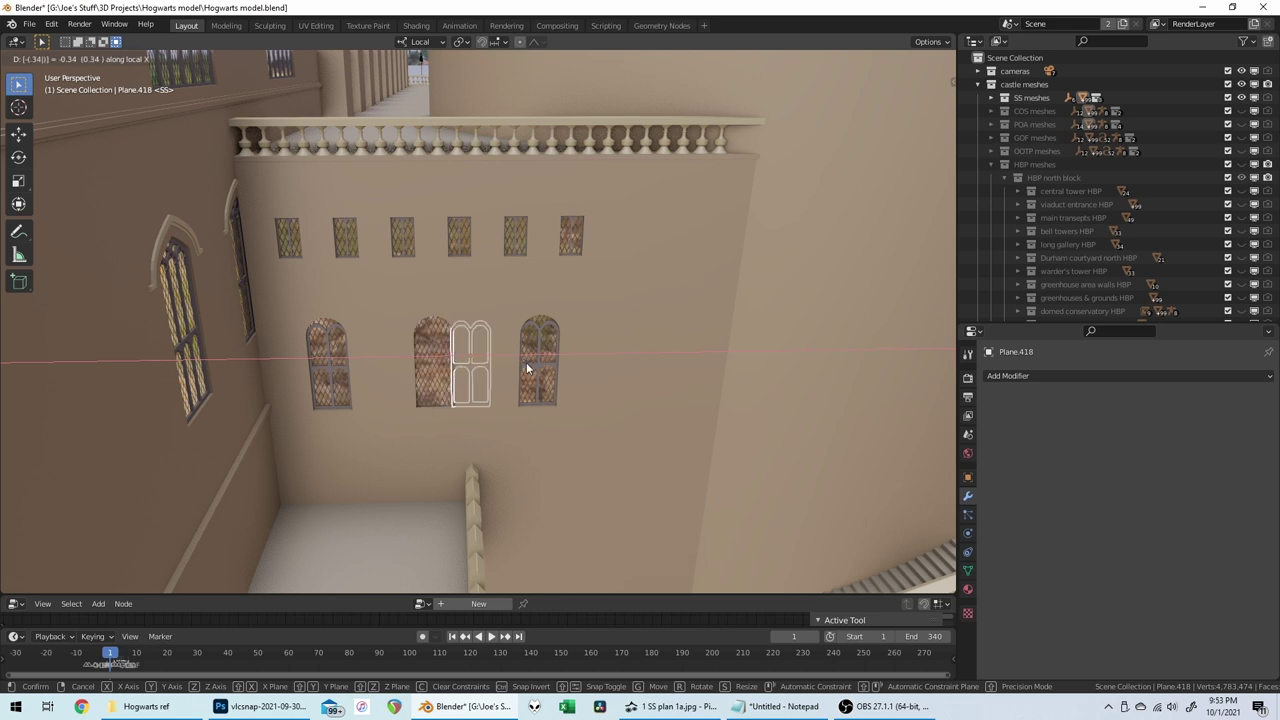
pyautogui.press('Return')
# Step: Move the arched window frame nearest the tower -0.68 along its local X axis
pyautogui.click(540, 370)
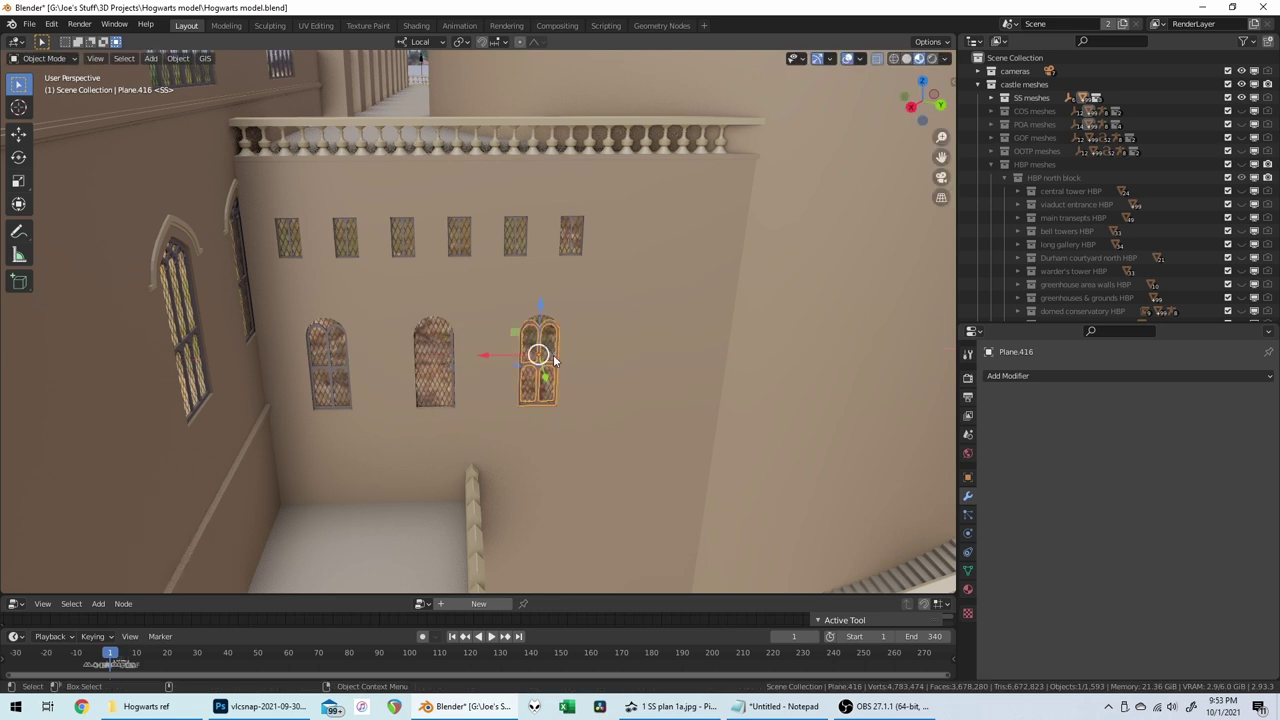
pyautogui.write('gx')
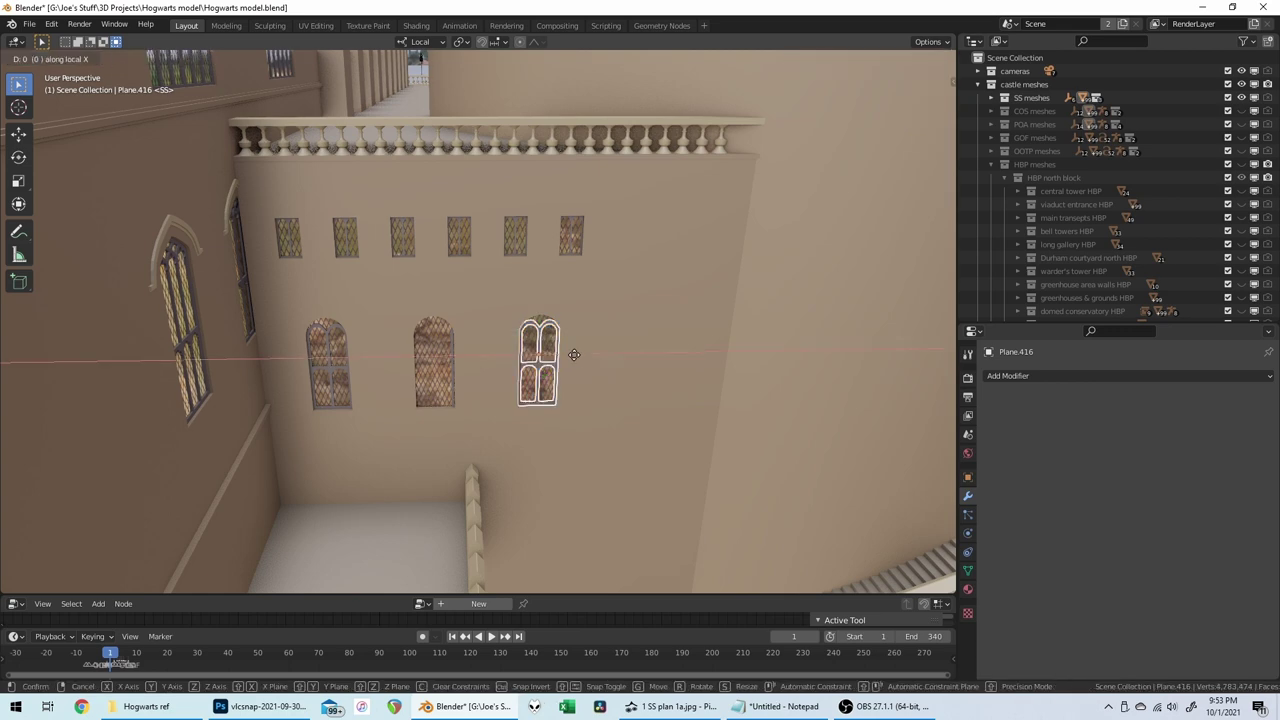
pyautogui.write('-.68')
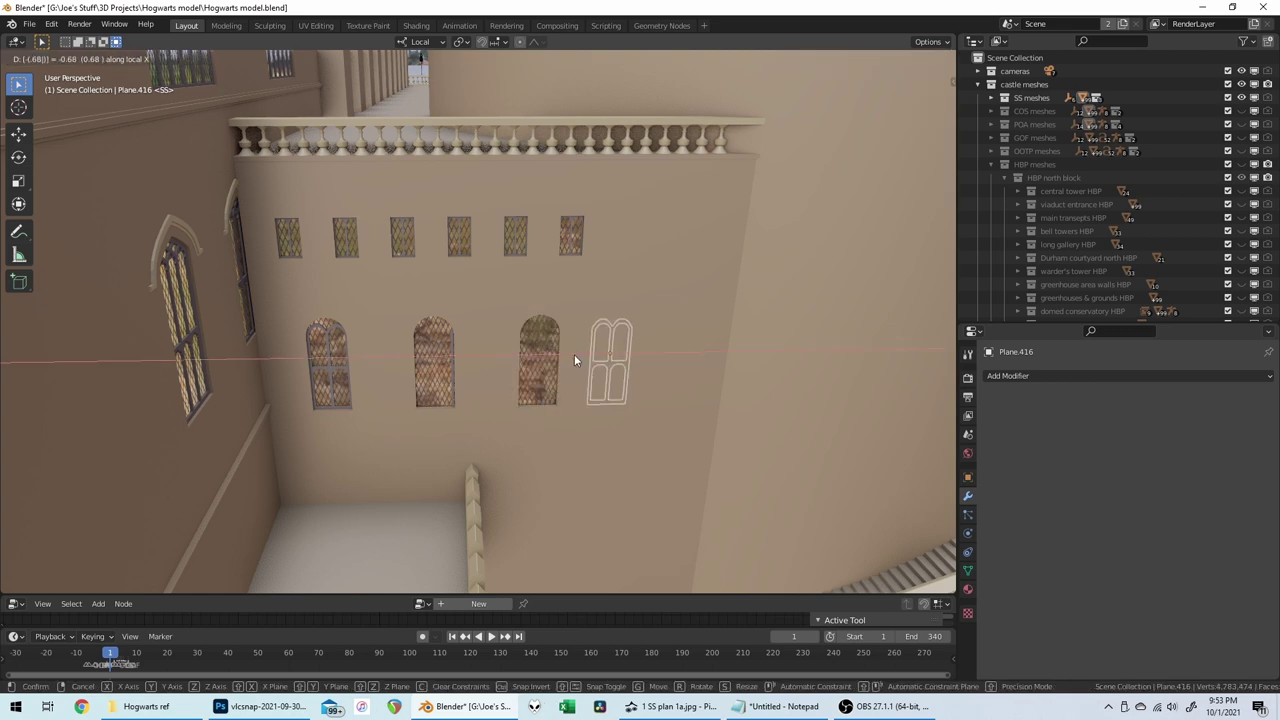
pyautogui.press('Return')
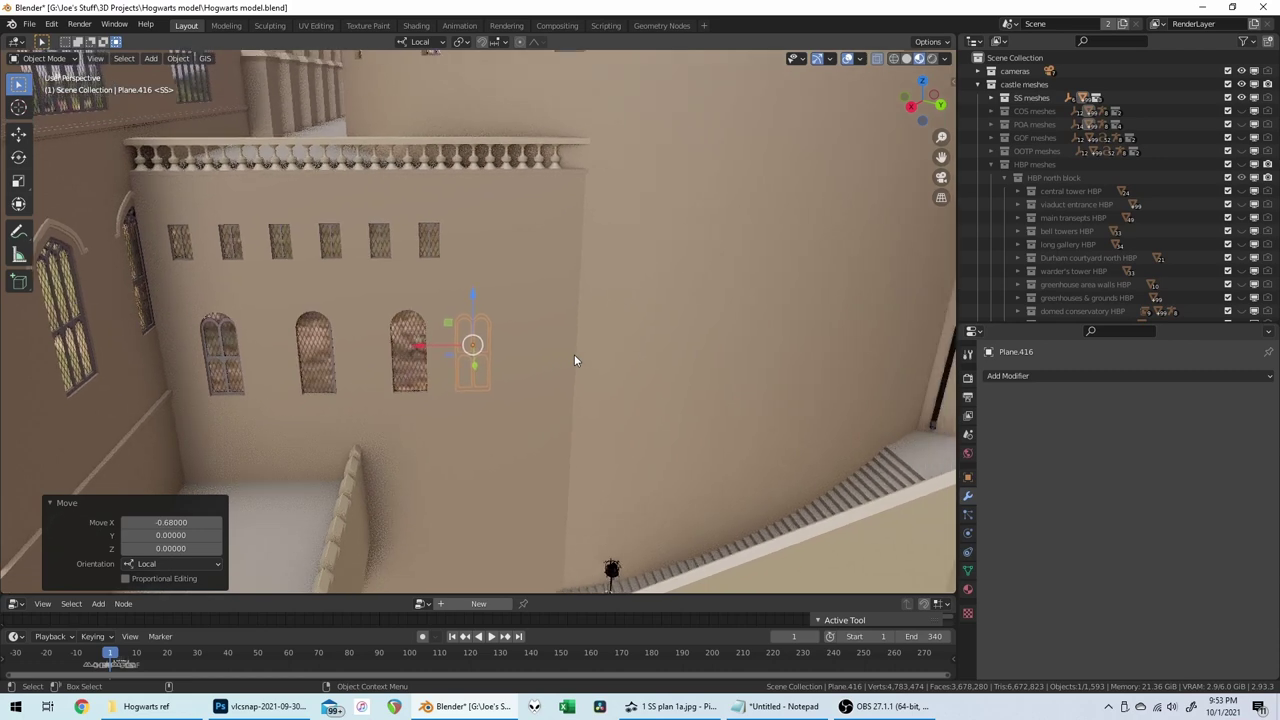
# Step: Shift the arched window frame nearest the tower a further -0.4 along its local X axis
pyautogui.moveTo(573, 360); pyautogui.dragTo(546, 366, button='middle')
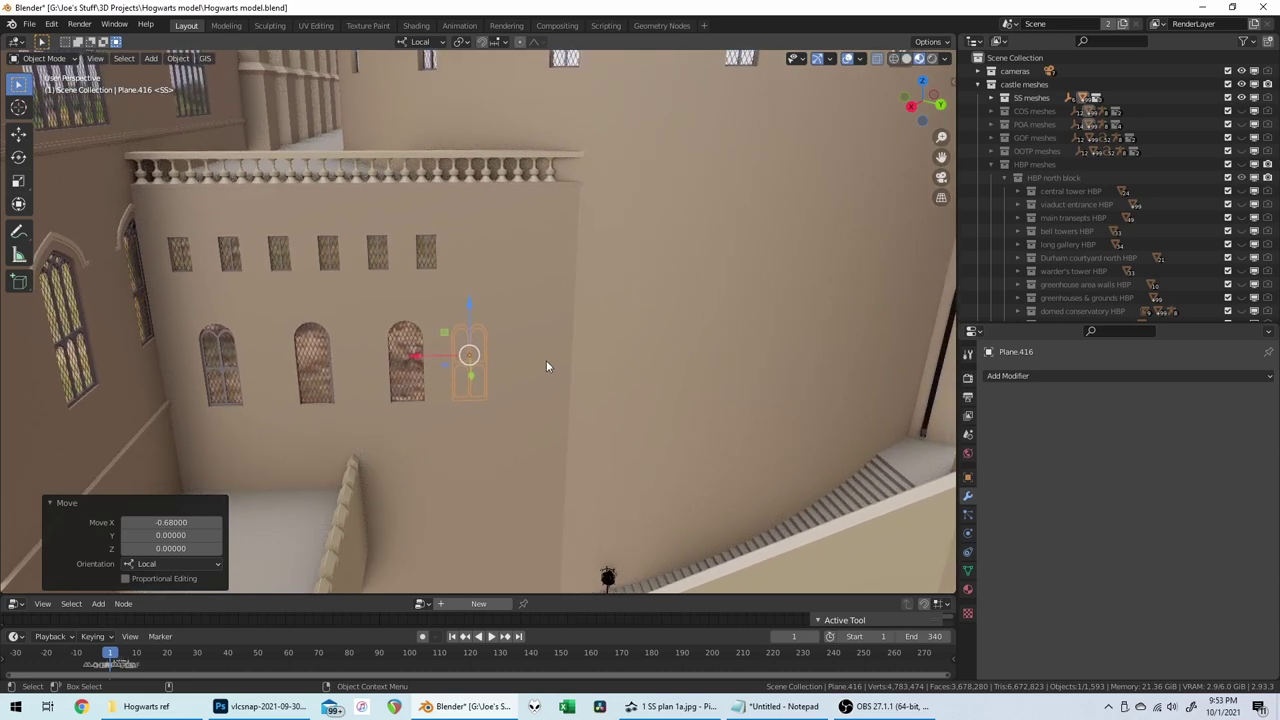
pyautogui.moveTo(546, 366); pyautogui.dragTo(546, 366, button='middle')
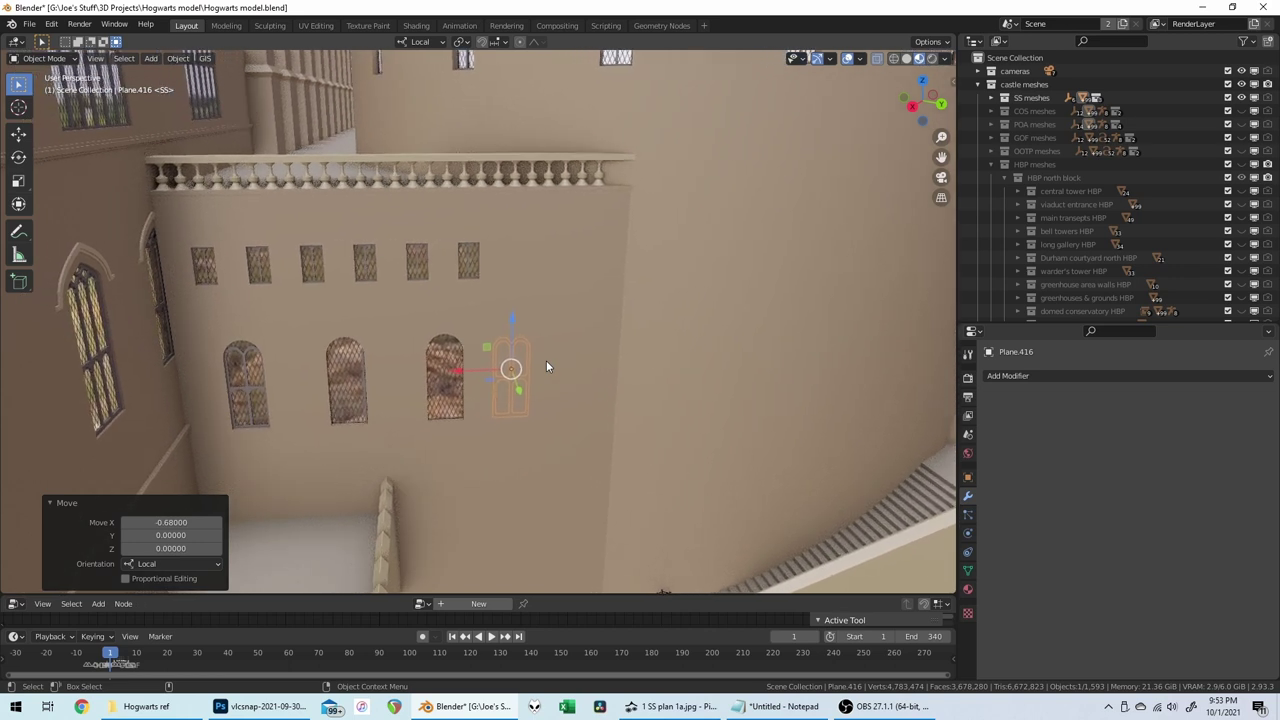
pyautogui.write('gx')
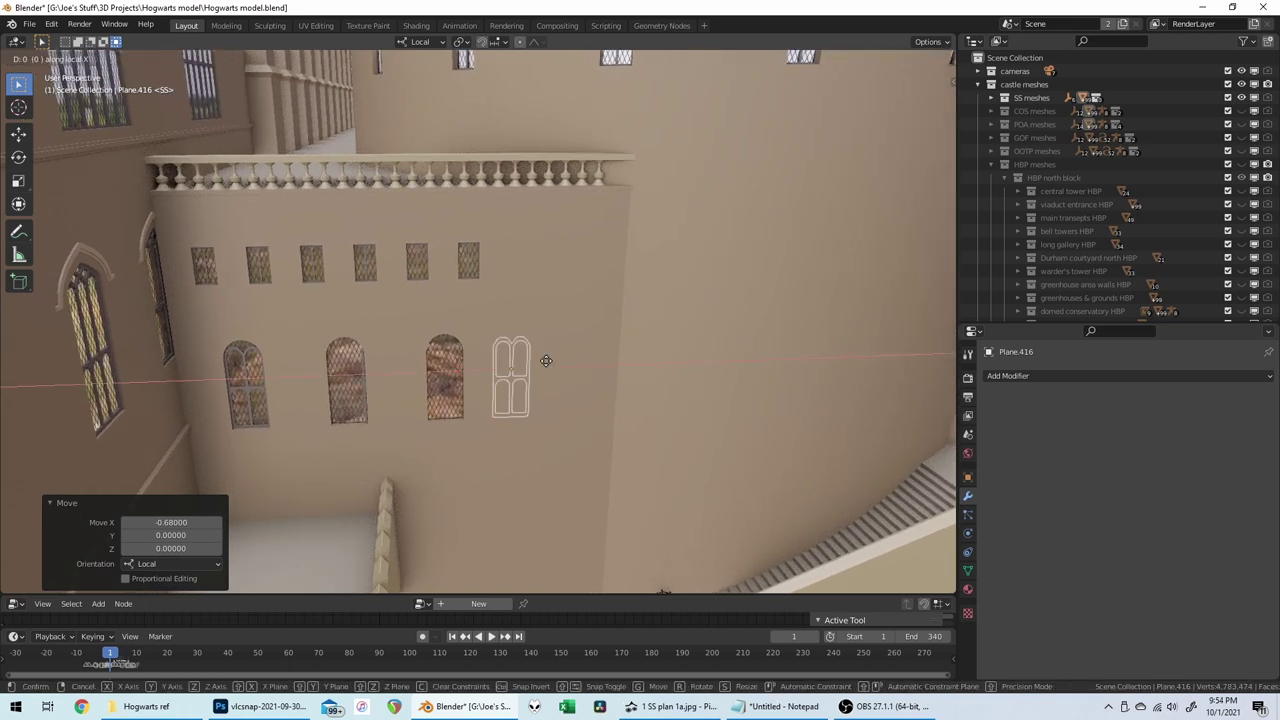
pyautogui.write('.4')
pyautogui.press('-')
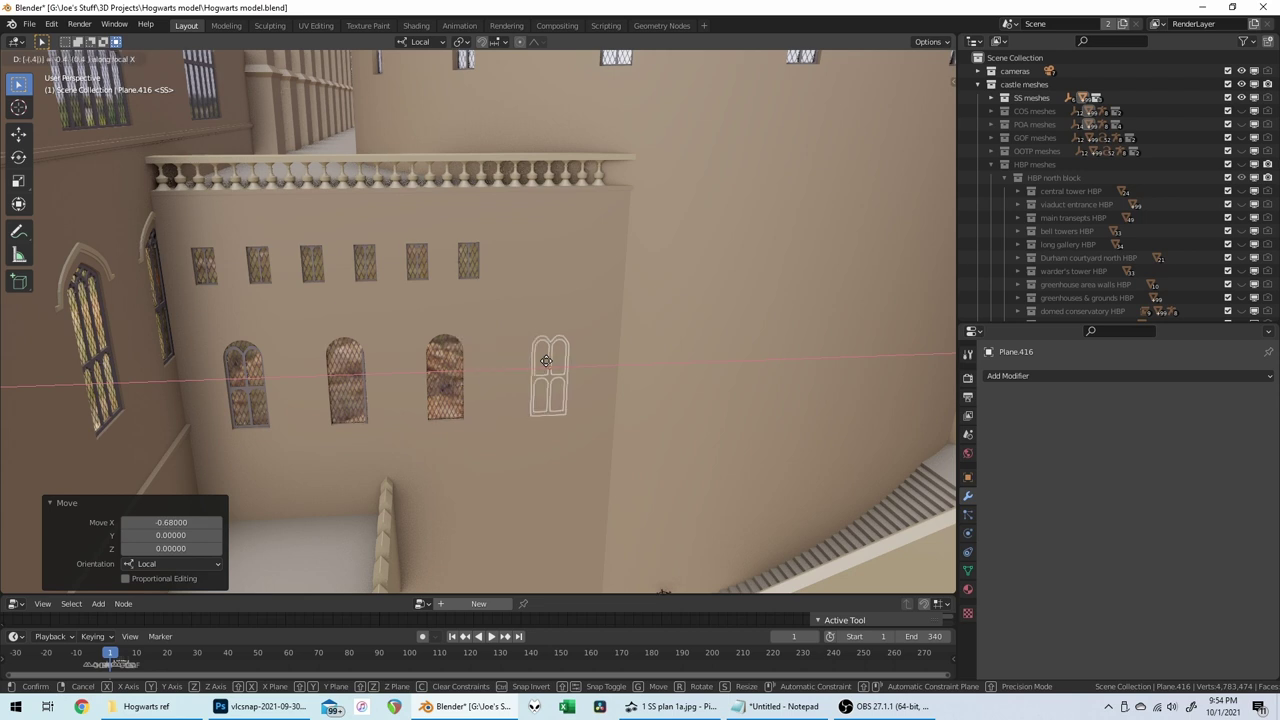
pyautogui.press('Return')
# Step: Shift the middle arched window frame a further -0.2 along its local X axis
pyautogui.moveTo(510, 370); pyautogui.dragTo(480, 403, button='middle')
pyautogui.click(476, 396)
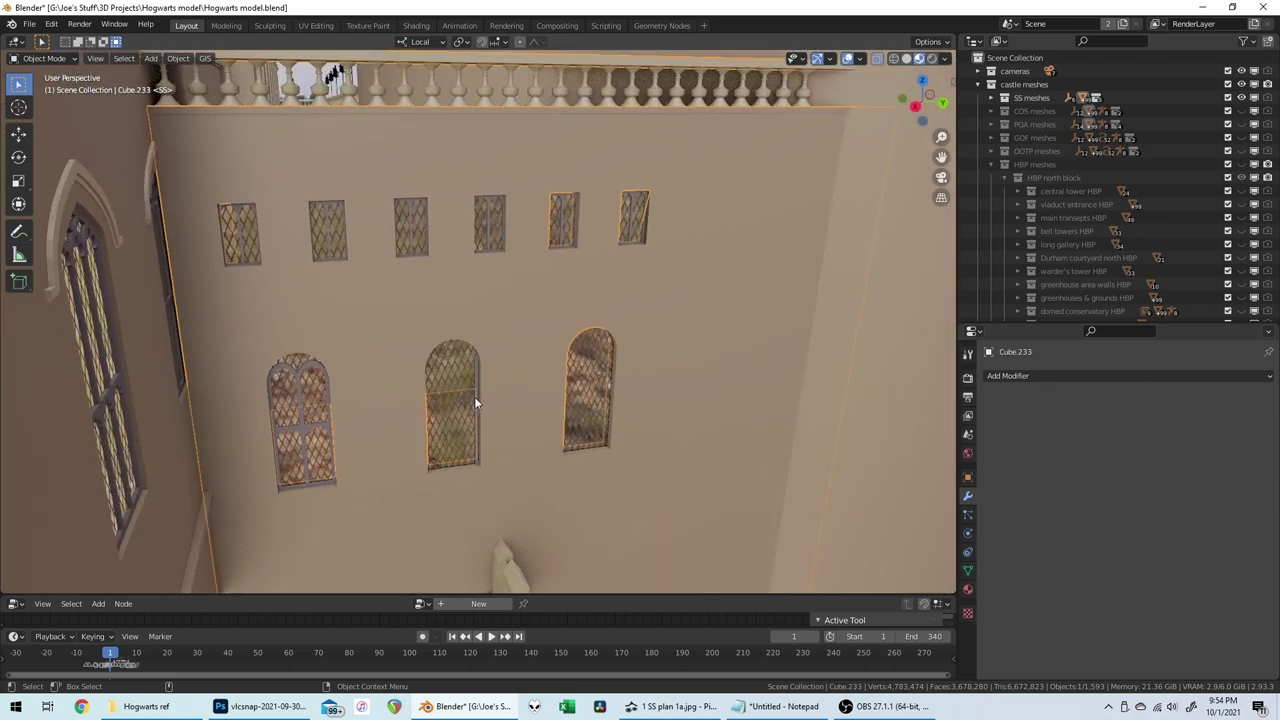
pyautogui.click(479, 394)
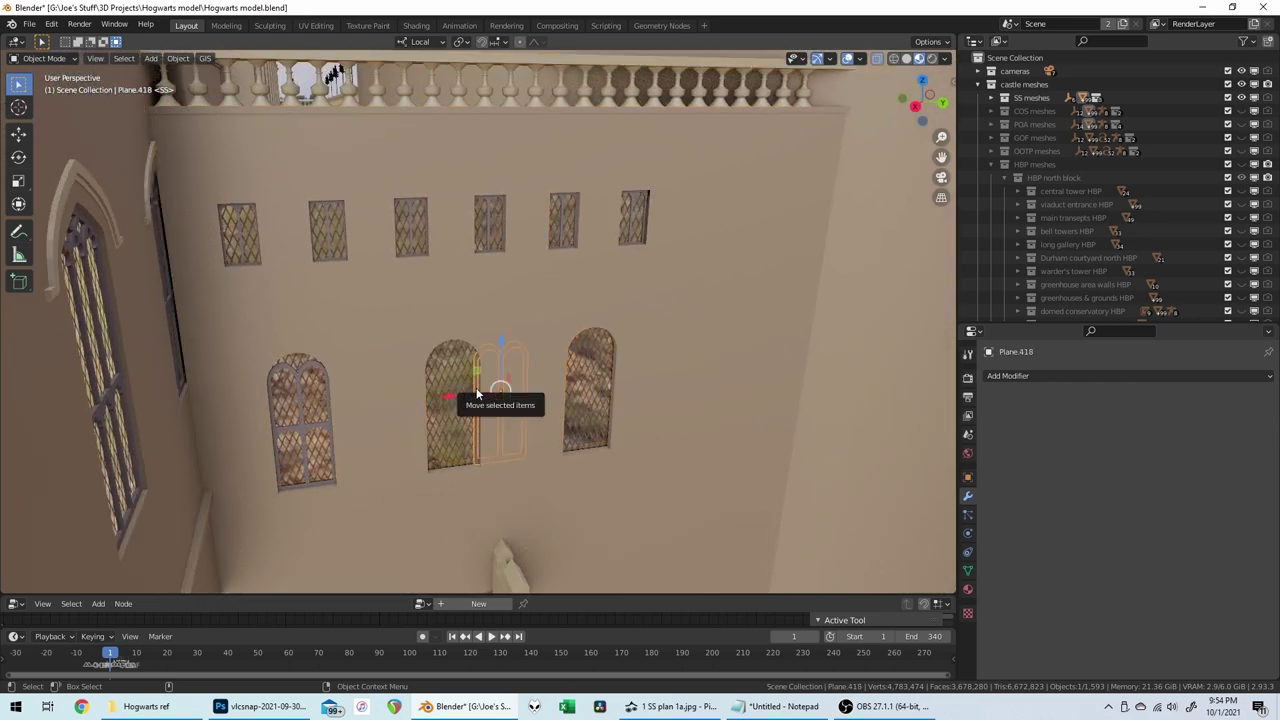
pyautogui.write('gx')
pyautogui.write('-.2')
pyautogui.press('Return')
# Step: In the link building wall mesh, move the middle arched window opening 0.53 along local X to meet its frame
pyautogui.moveTo(582, 394); pyautogui.dragTo(500, 385, button='middle')
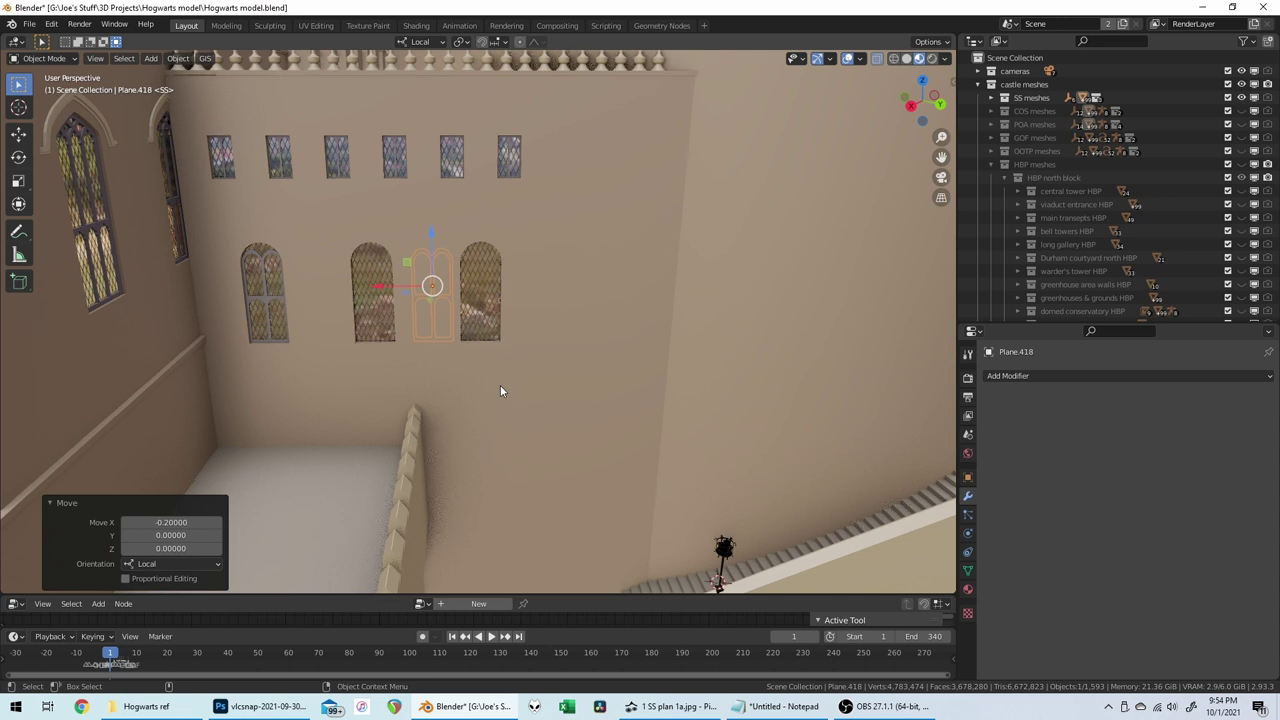
pyautogui.scroll(2, 500, 385)
pyautogui.scroll(-2, 500, 385)
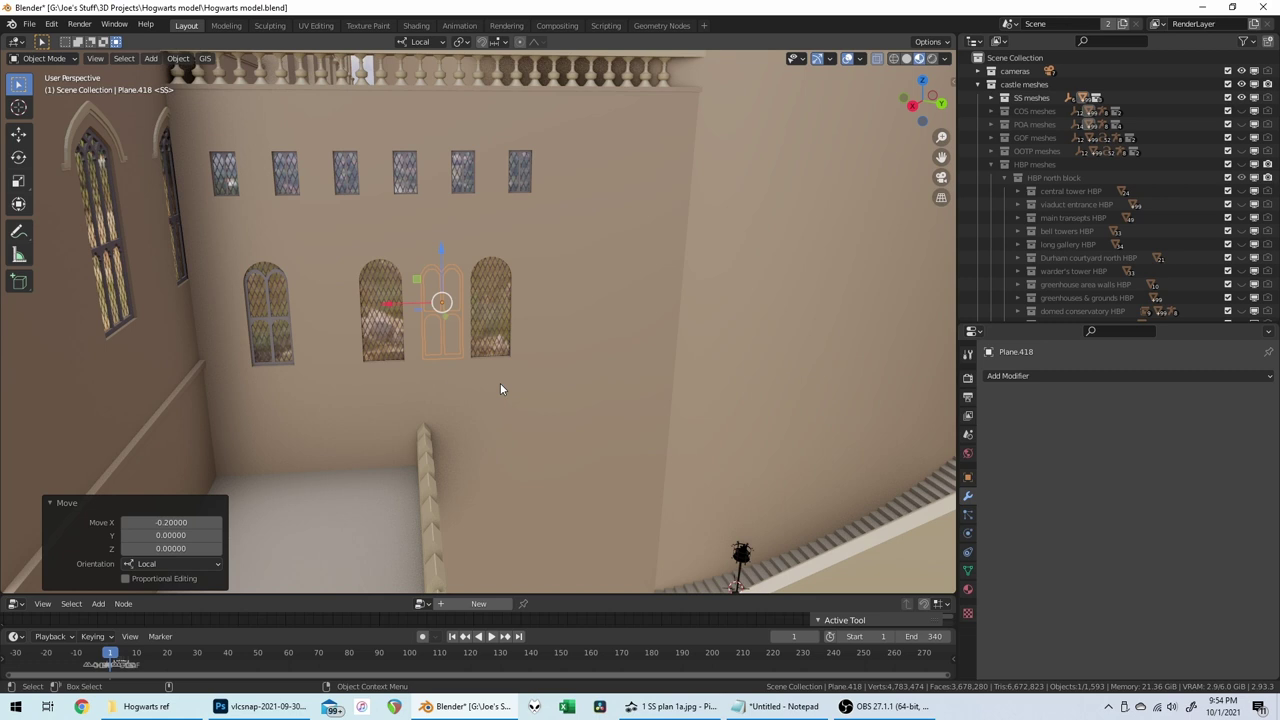
pyautogui.scroll(-3, 501, 389)
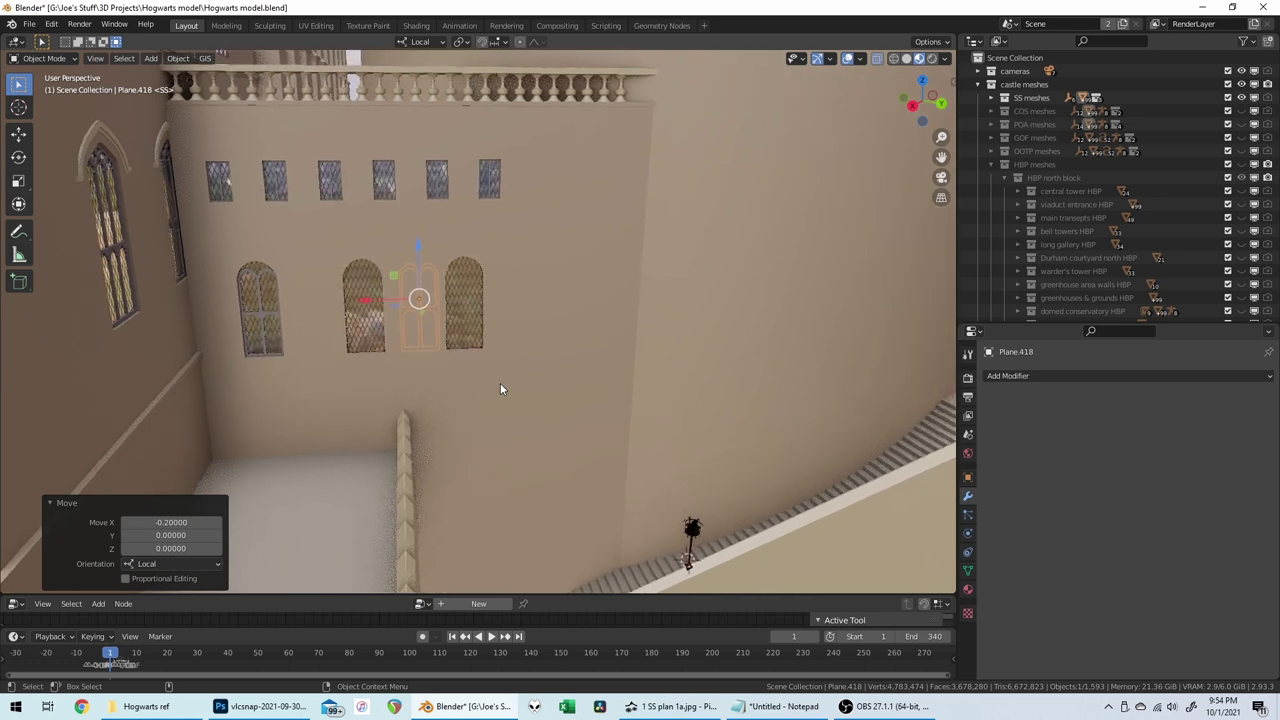
pyautogui.scroll(1, 501, 389)
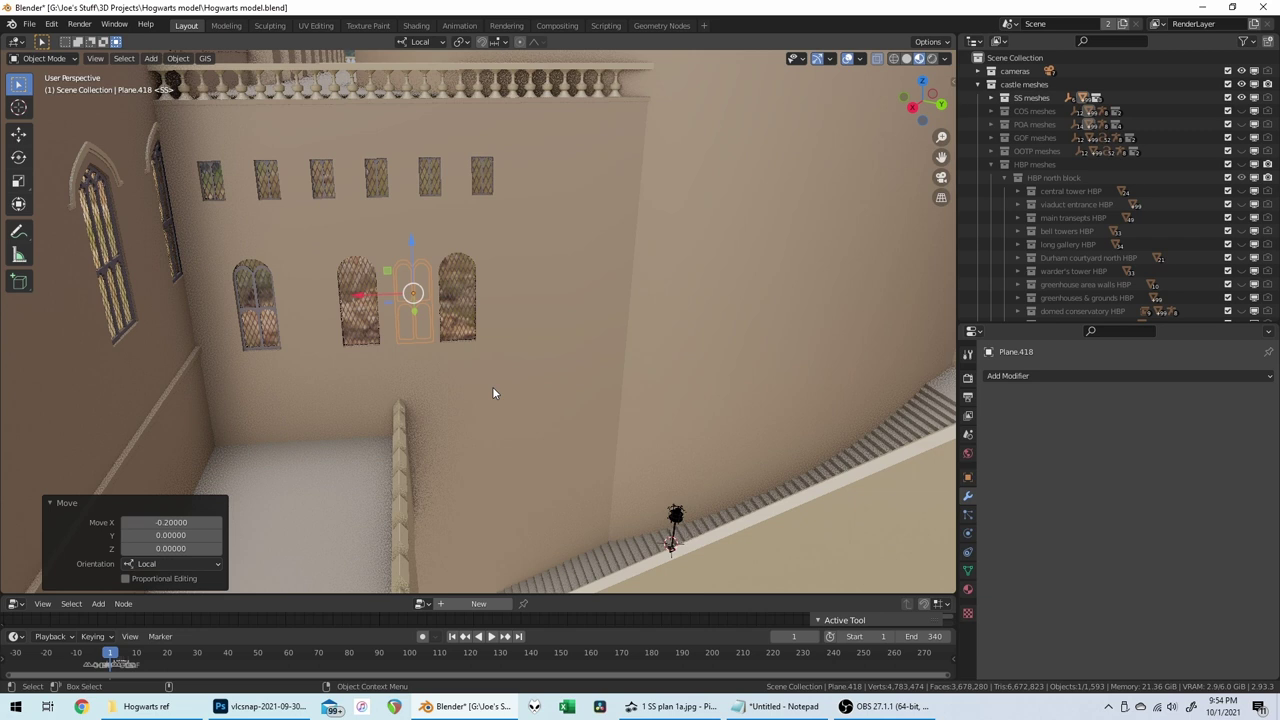
pyautogui.click(478, 389)
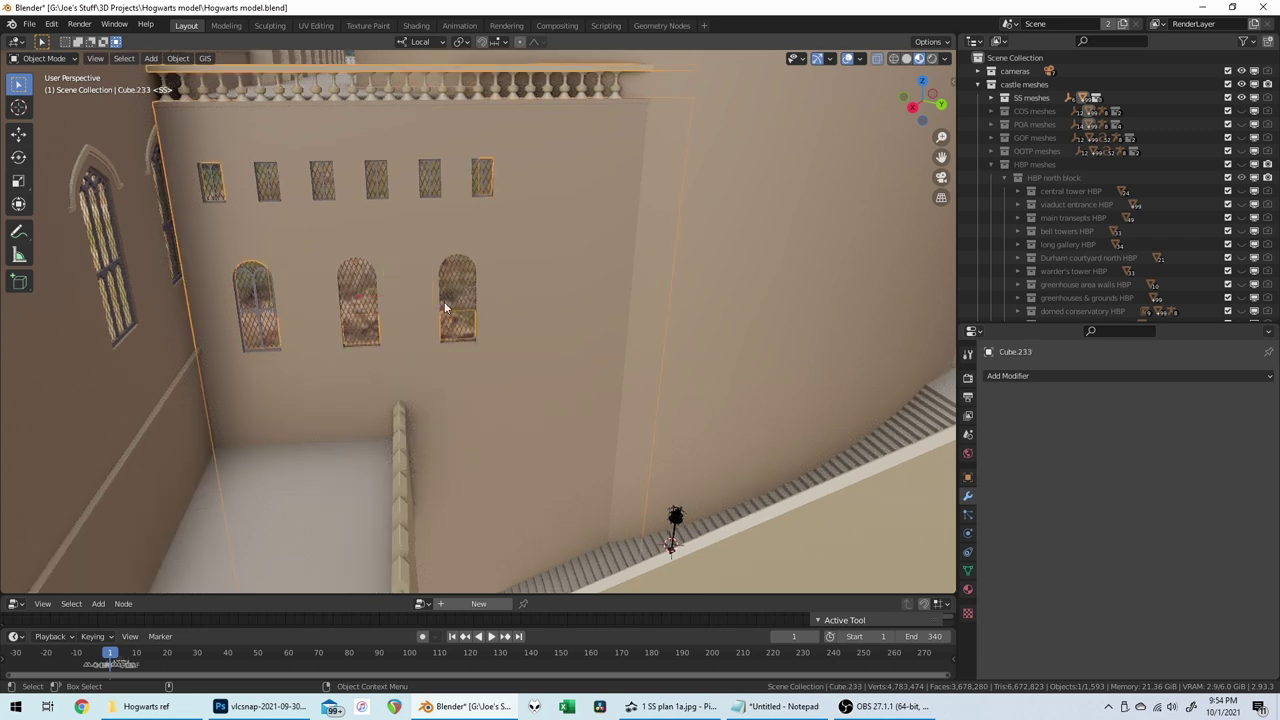
pyautogui.press('Tab')
pyautogui.moveTo(327, 241); pyautogui.dragTo(400, 377)
pyautogui.press('g')
pyautogui.press('x')
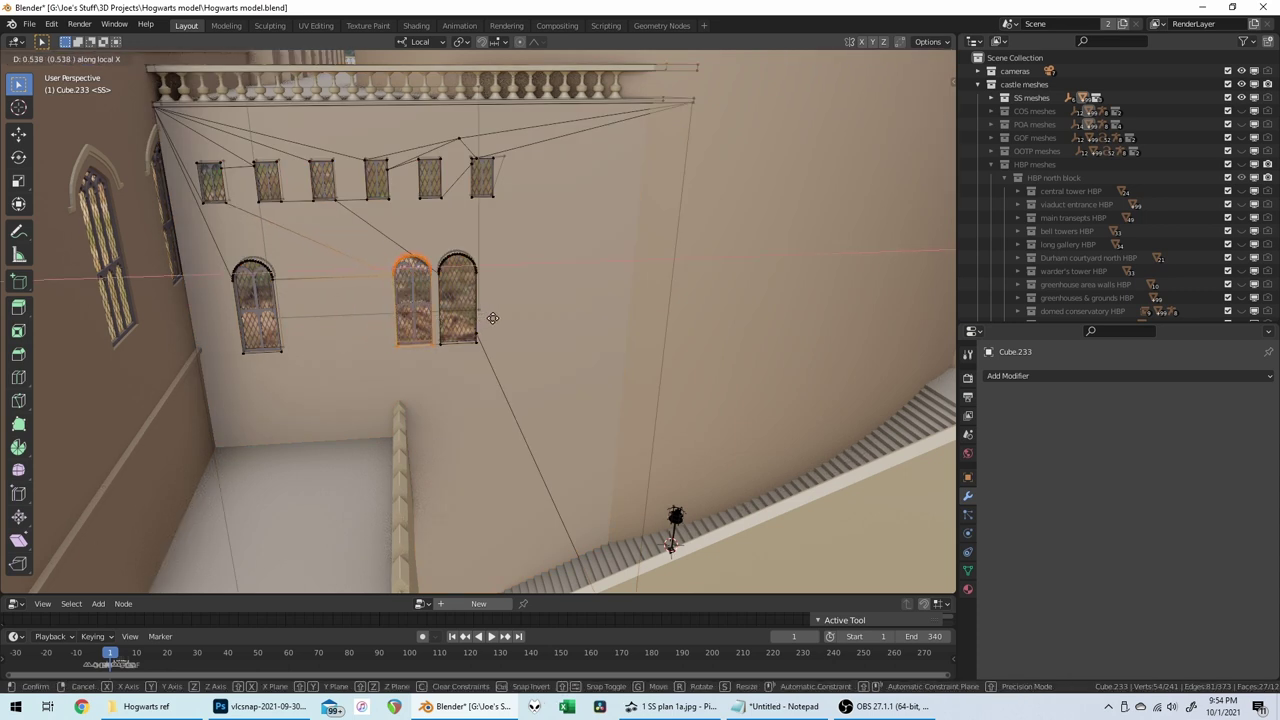
pyautogui.write('0.53')
pyautogui.press('Return')
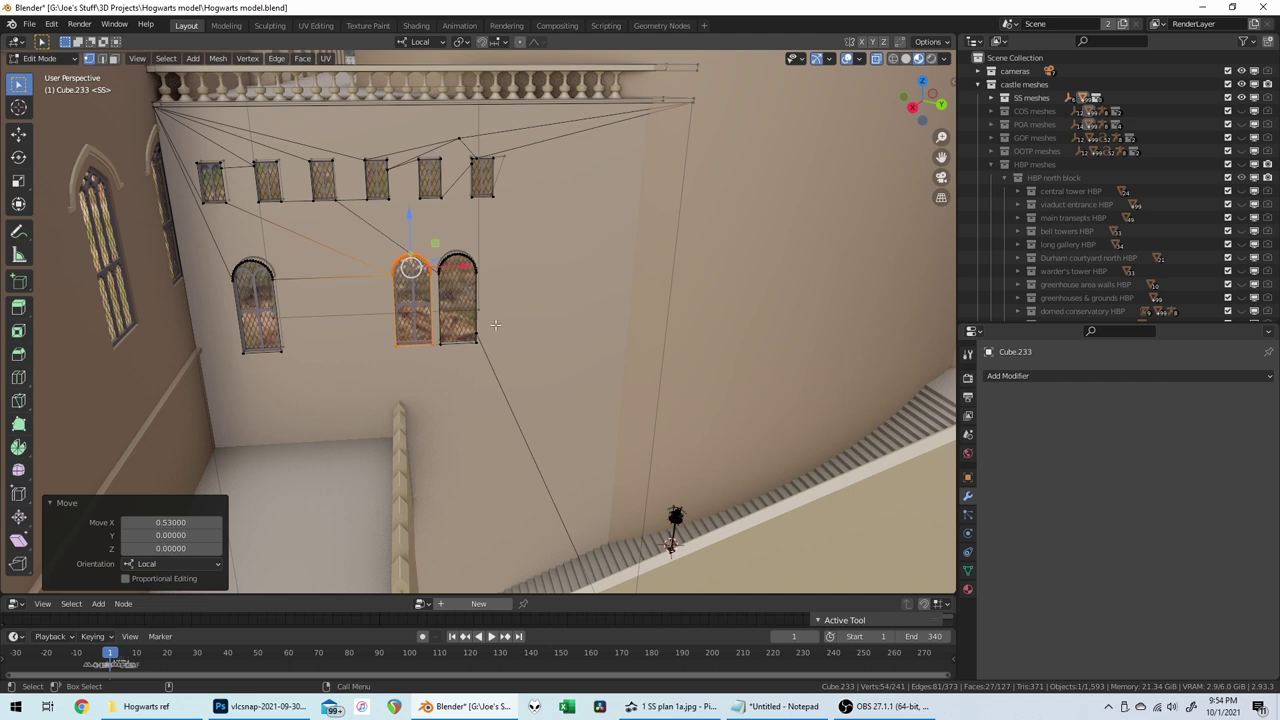
# Step: Move the wall's arched opening nearest the tower 1.06 along local X to meet its frame
pyautogui.moveTo(493, 338); pyautogui.dragTo(517, 225, button='middle')
pyautogui.moveTo(555, 194); pyautogui.dragTo(473, 325)
pyautogui.press('g')
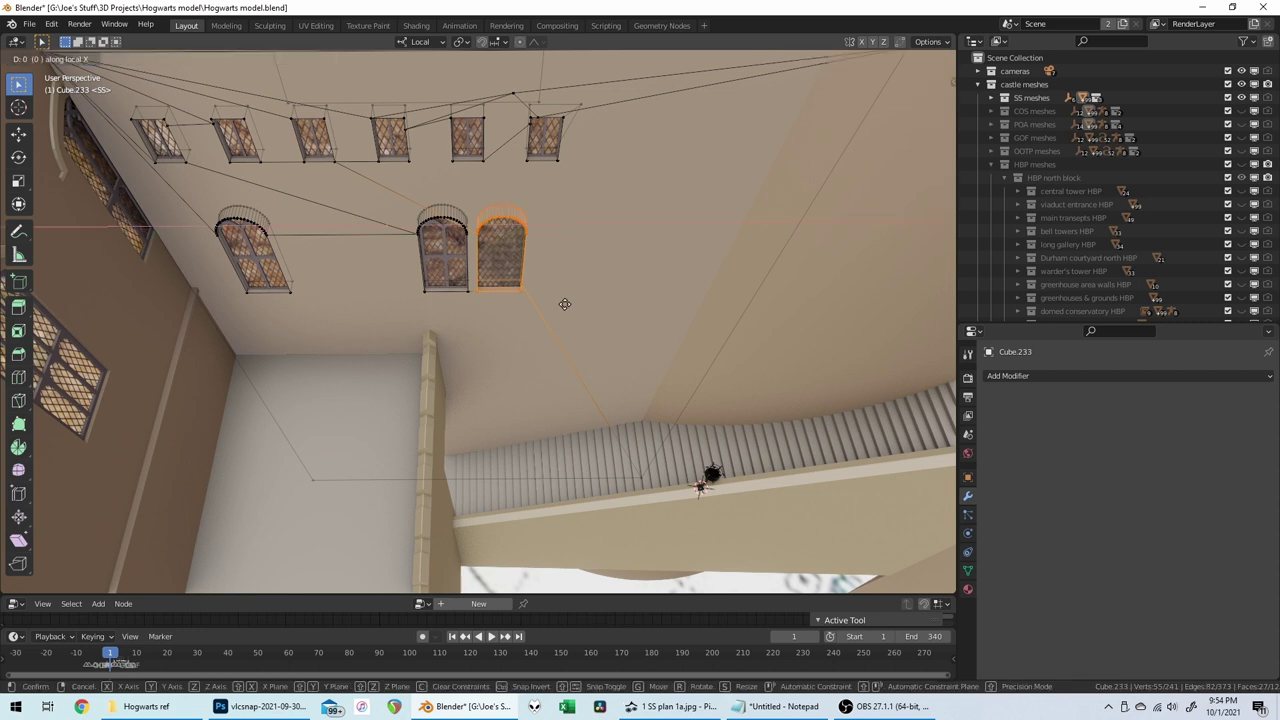
pyautogui.press('x')
pyautogui.write('1.06')
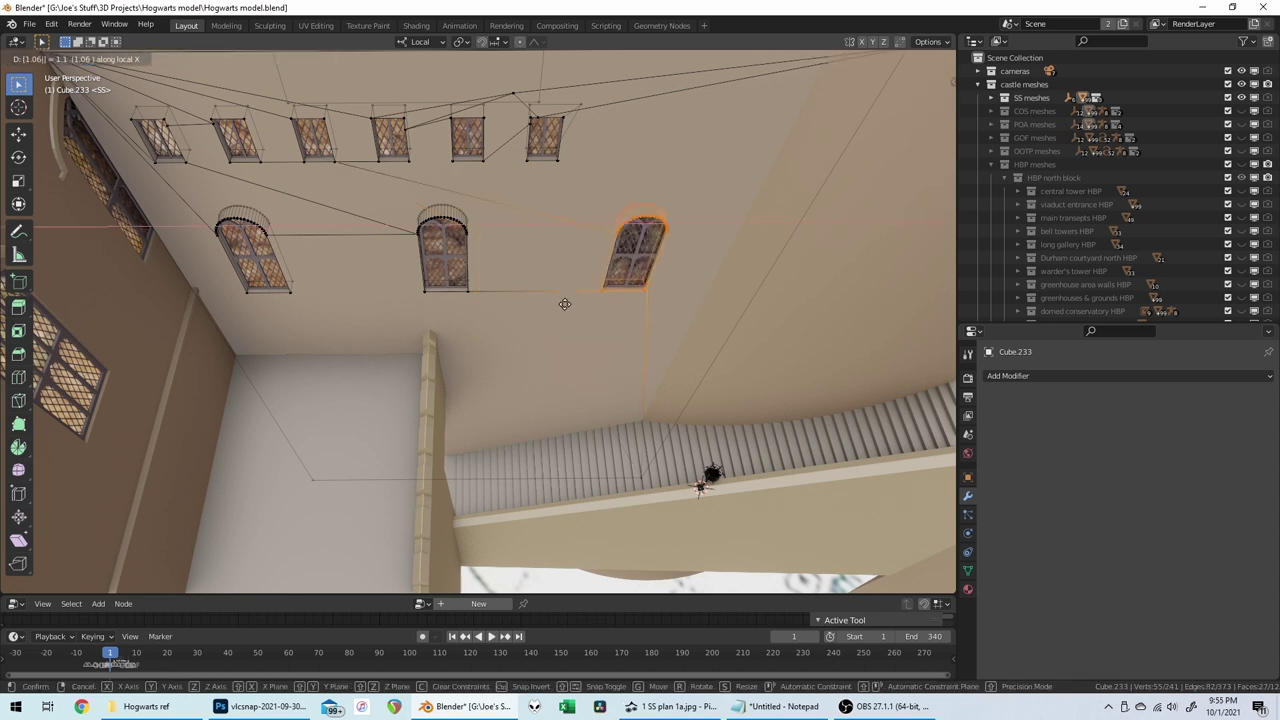
pyautogui.press('Return')
# Step: Raise the three lower arched window openings in the link building wall mesh 0.2 along local Z
pyautogui.moveTo(565, 304); pyautogui.dragTo(565, 304, button='middle')
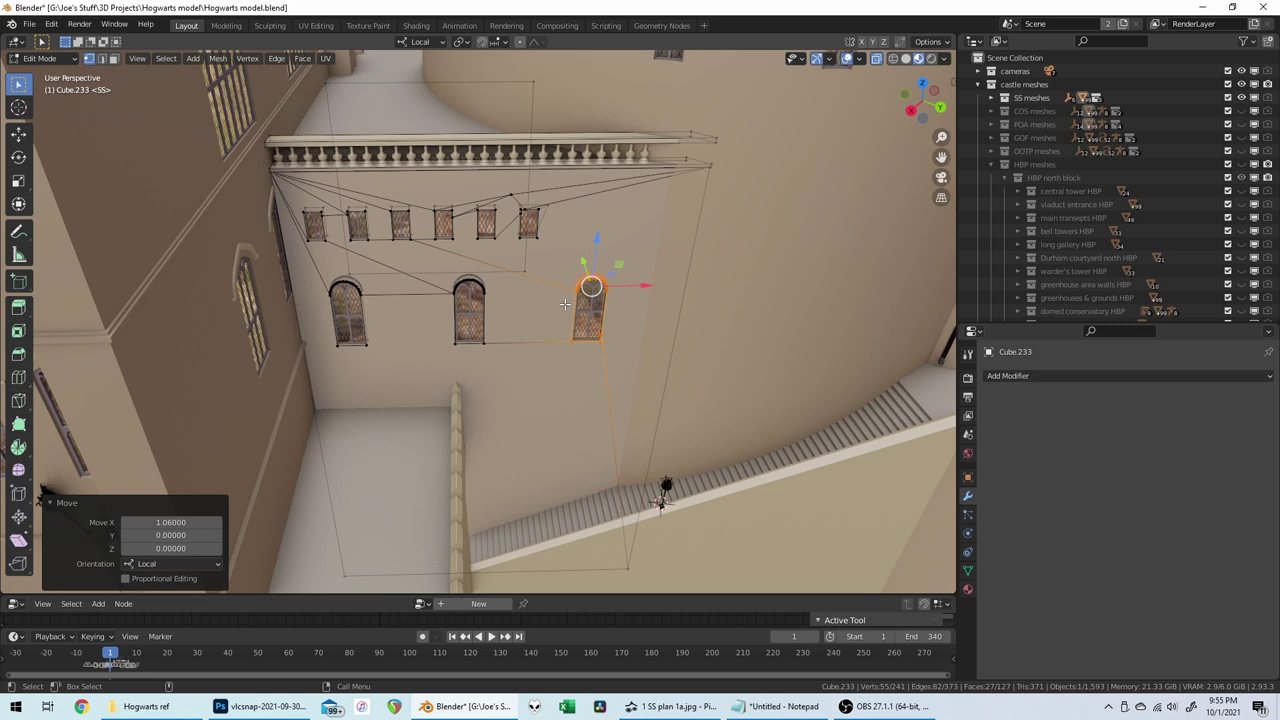
pyautogui.moveTo(565, 304); pyautogui.dragTo(366, 362, button='middle')
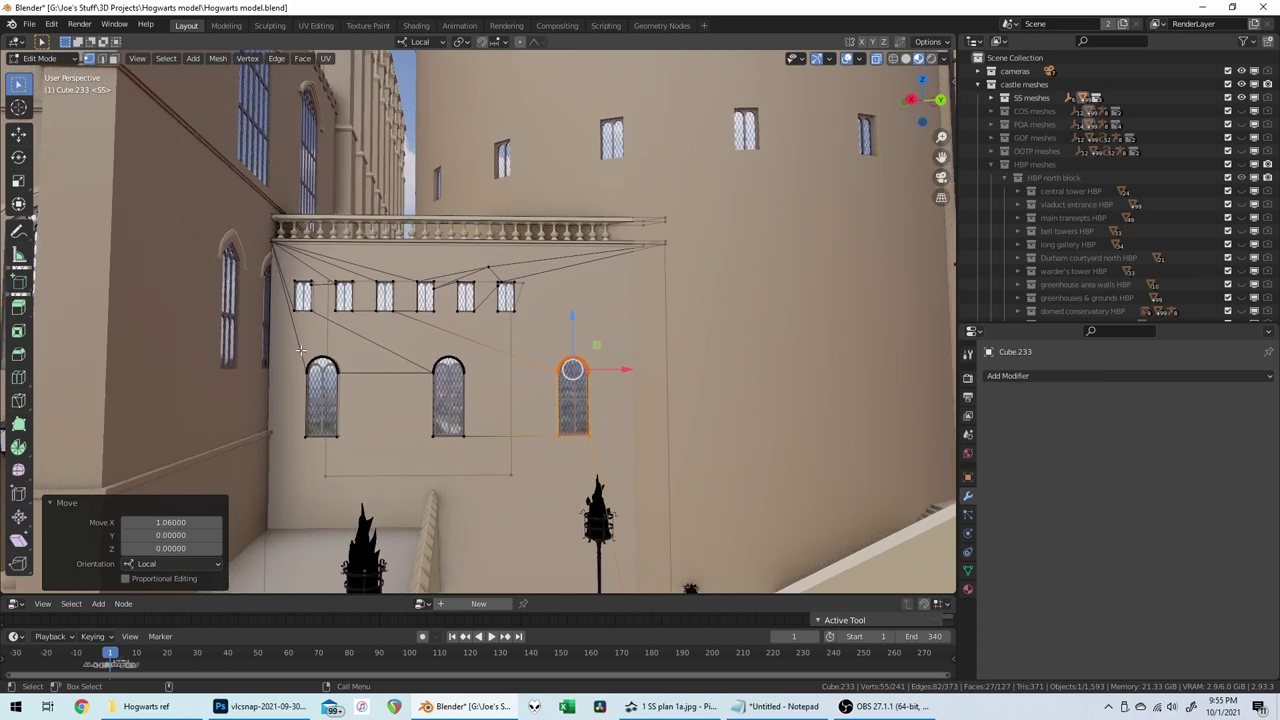
pyautogui.moveTo(300, 350); pyautogui.dragTo(629, 431)
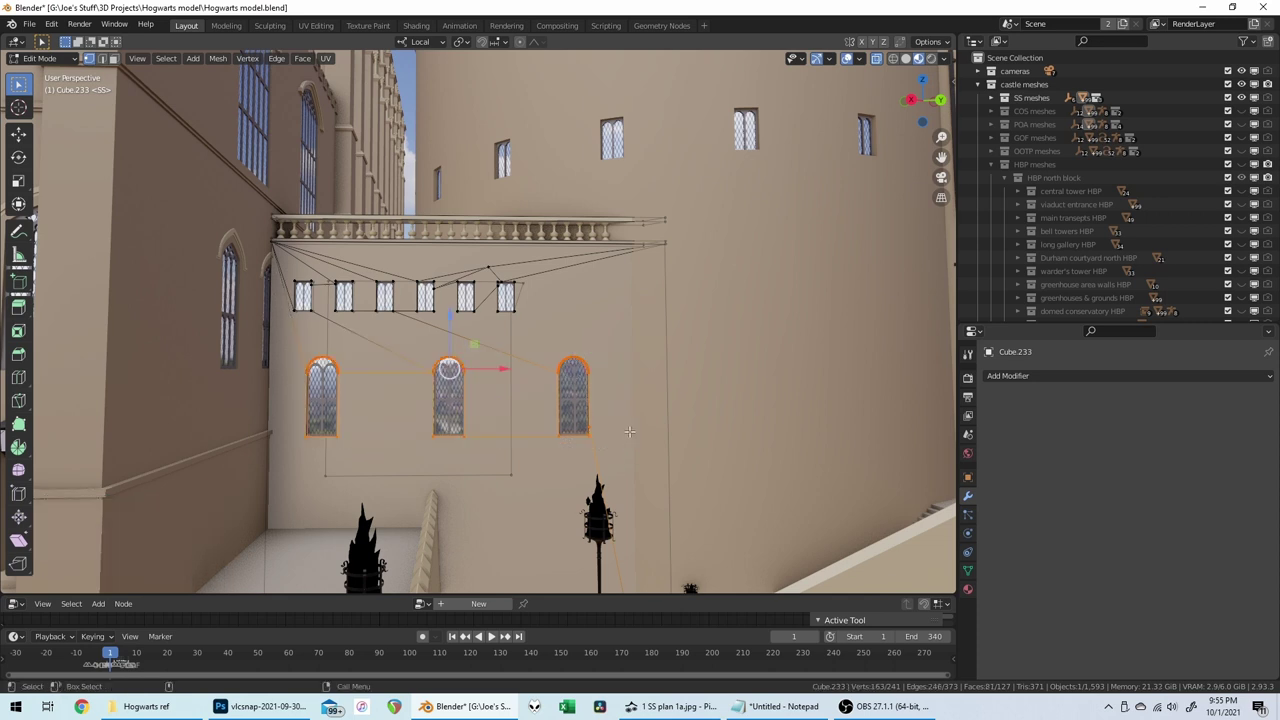
pyautogui.press('g')
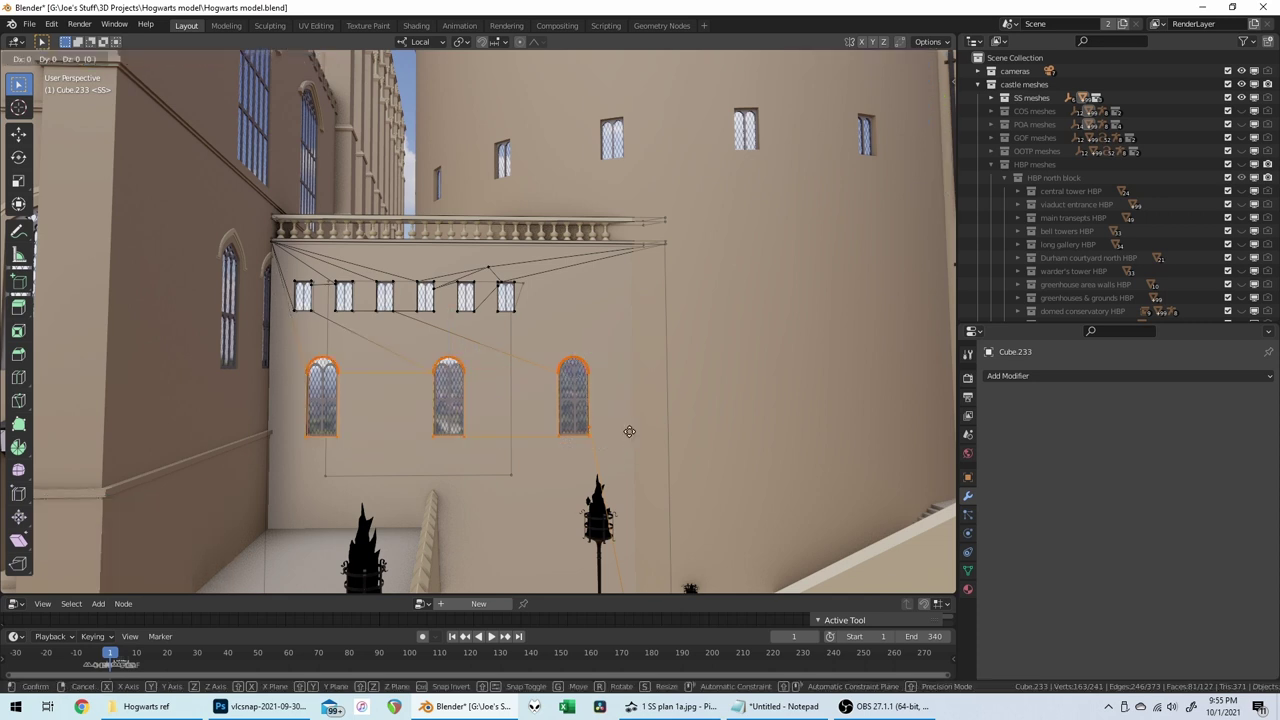
pyautogui.press('z')
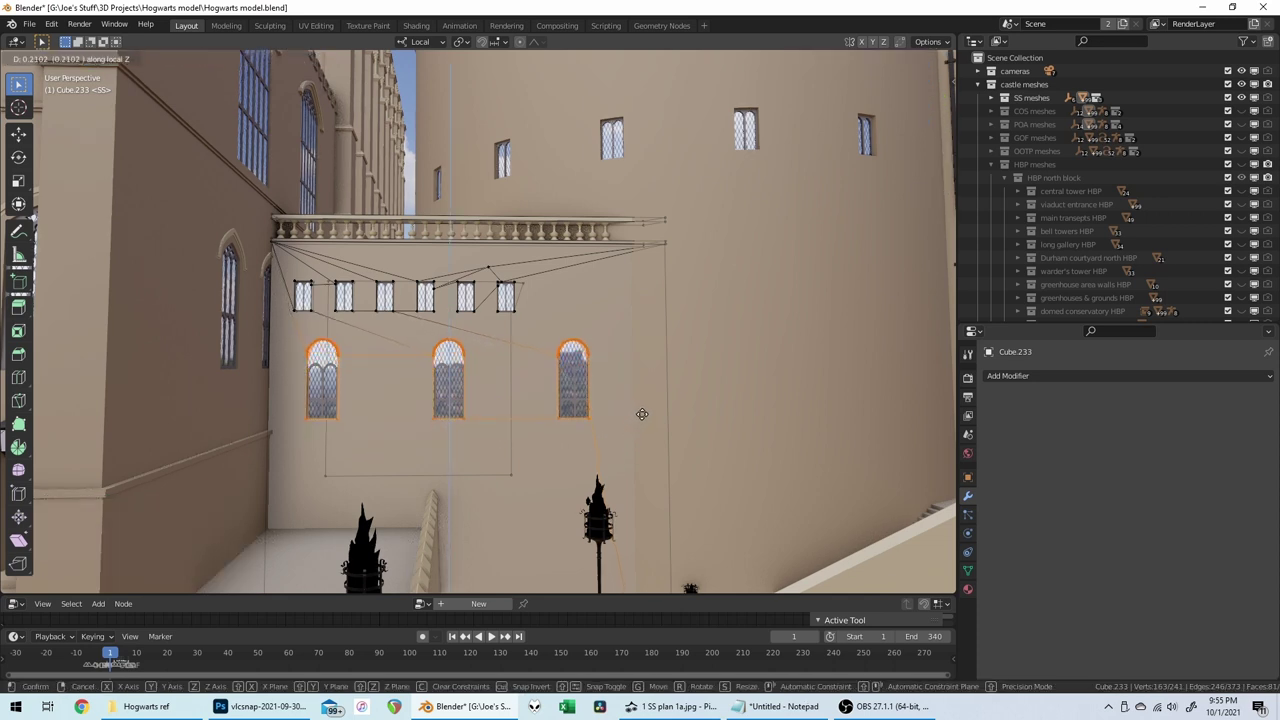
pyautogui.write('0.2')
pyautogui.press('Return')
pyautogui.press('Tab')
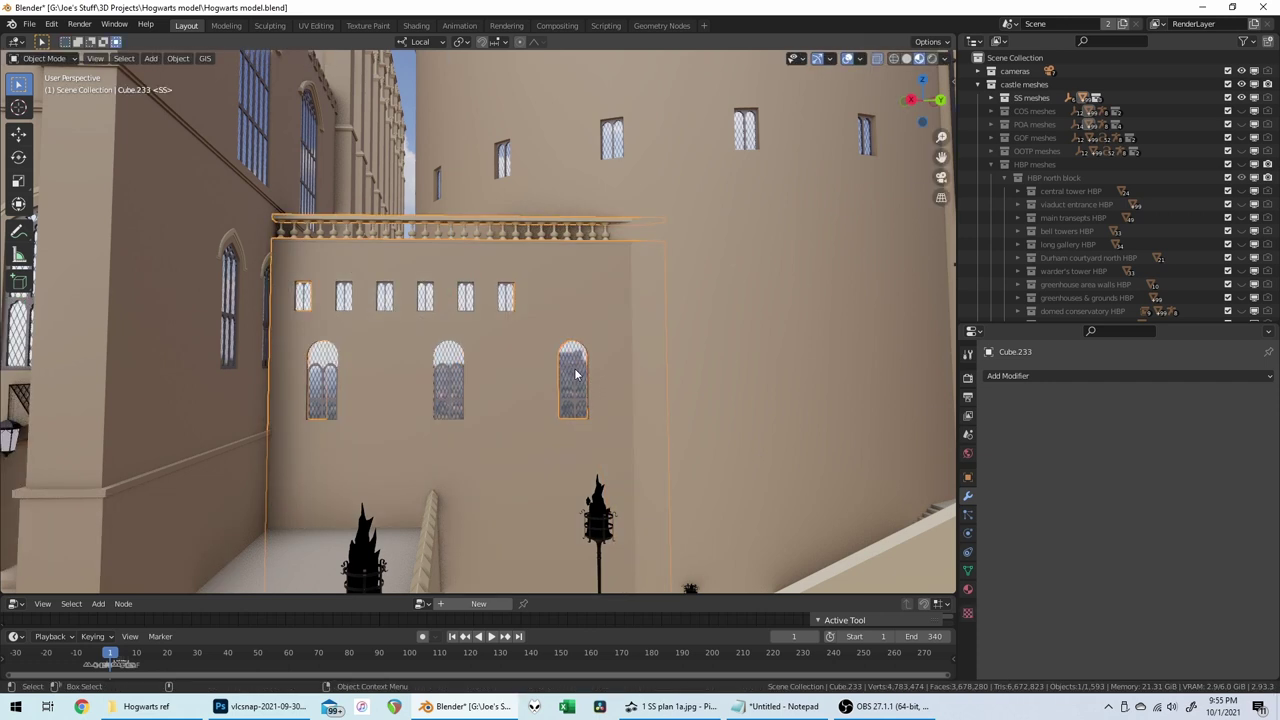
# Step: Raise the three arched window frames 0.2 along their local Z axis to sit inside the wall openings
pyautogui.click(575, 374)
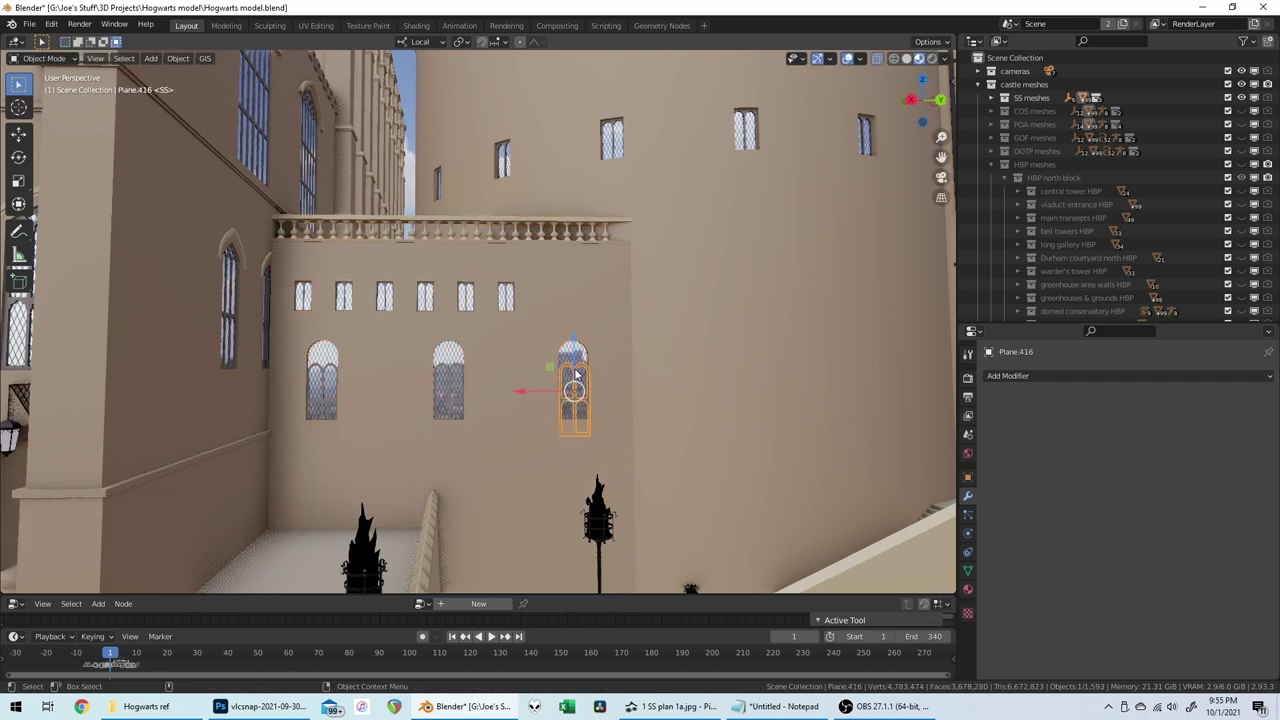
pyautogui.keyDown('shift'); pyautogui.click(449, 378); pyautogui.keyUp('shift')
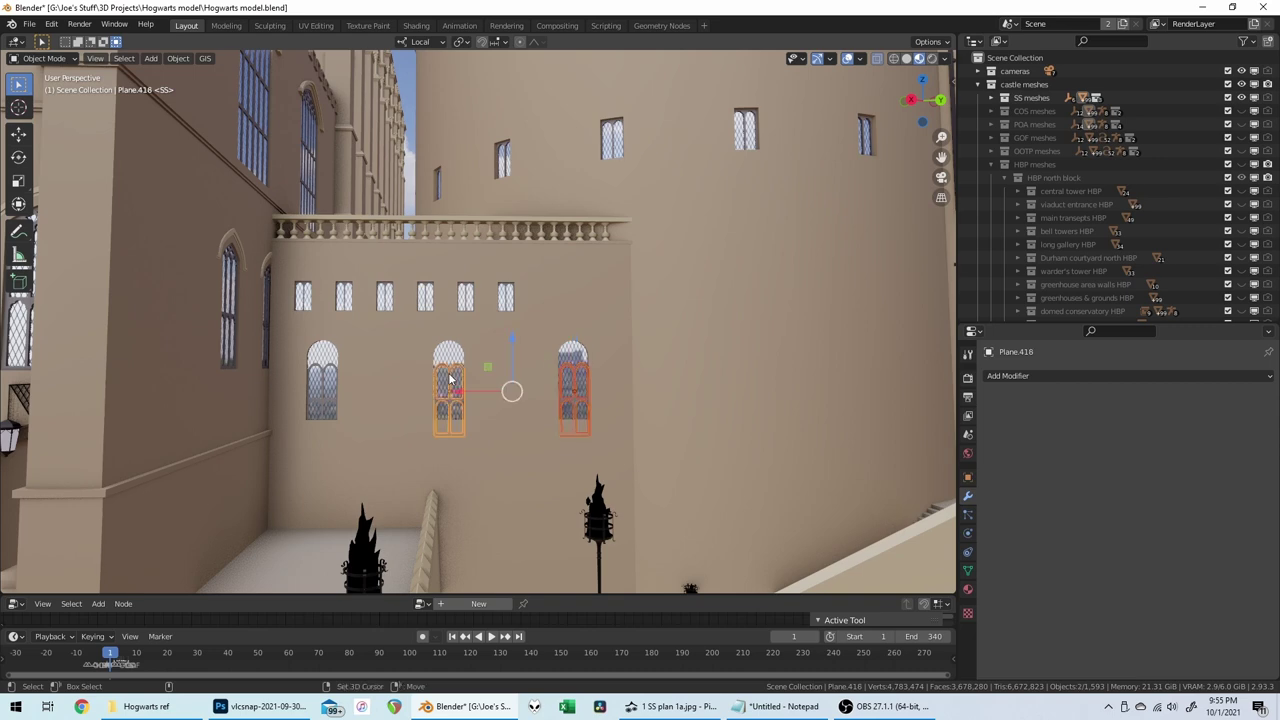
pyautogui.keyDown('shift'); pyautogui.click(322, 378); pyautogui.keyUp('shift')
pyautogui.press('KP_Decimal')
pyautogui.scroll(4, 516, 371)
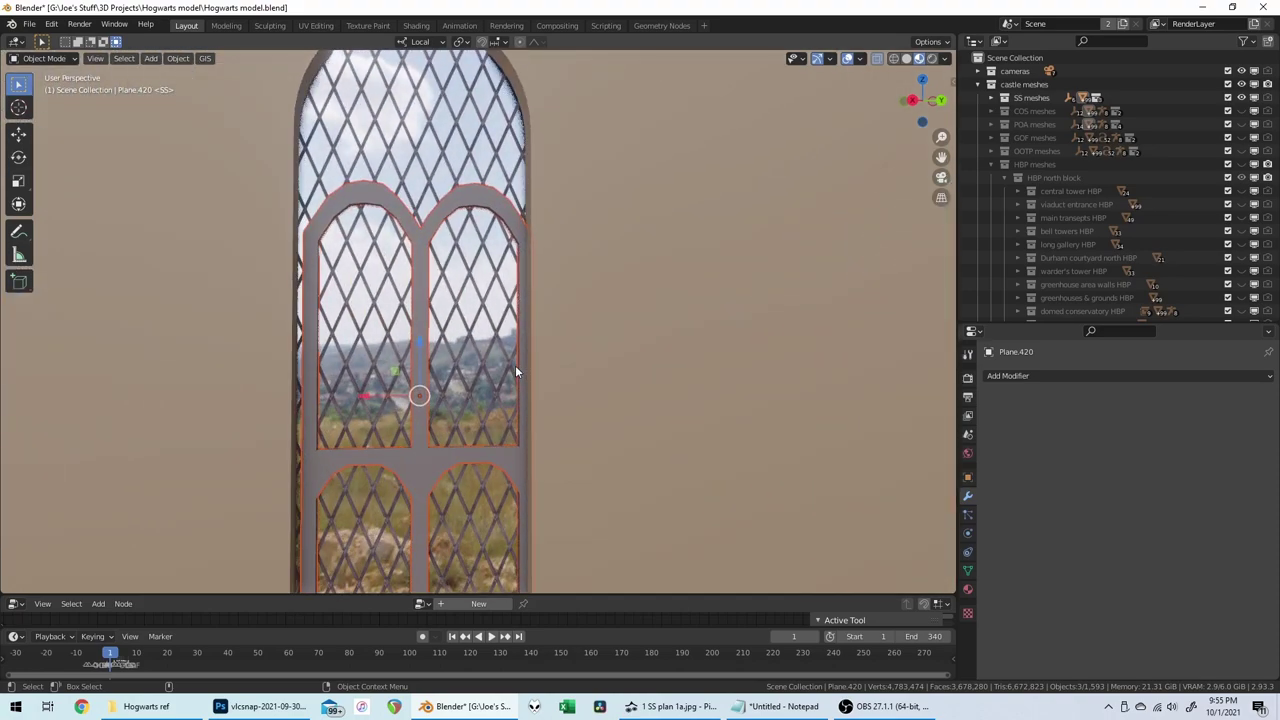
pyautogui.scroll(-5, 516, 371)
pyautogui.scroll(-3, 515, 368)
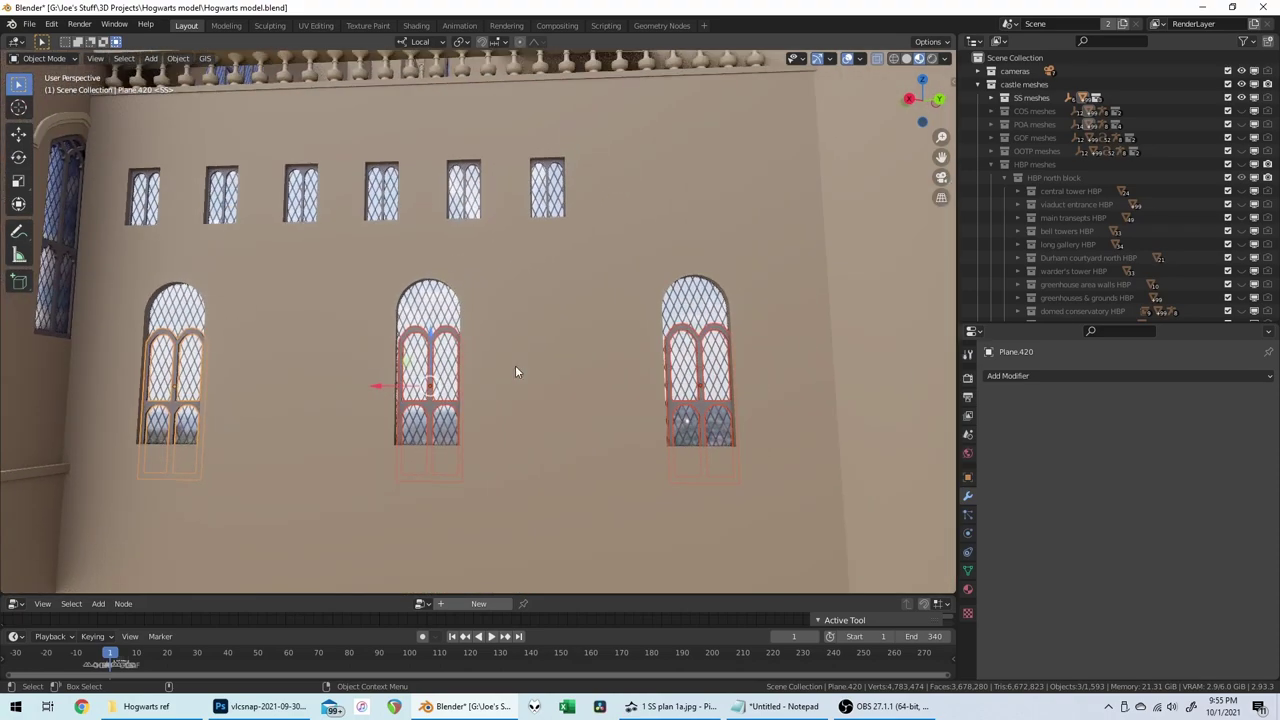
pyautogui.press('g')
pyautogui.press('z')
pyautogui.press('z')
pyautogui.write('.2')
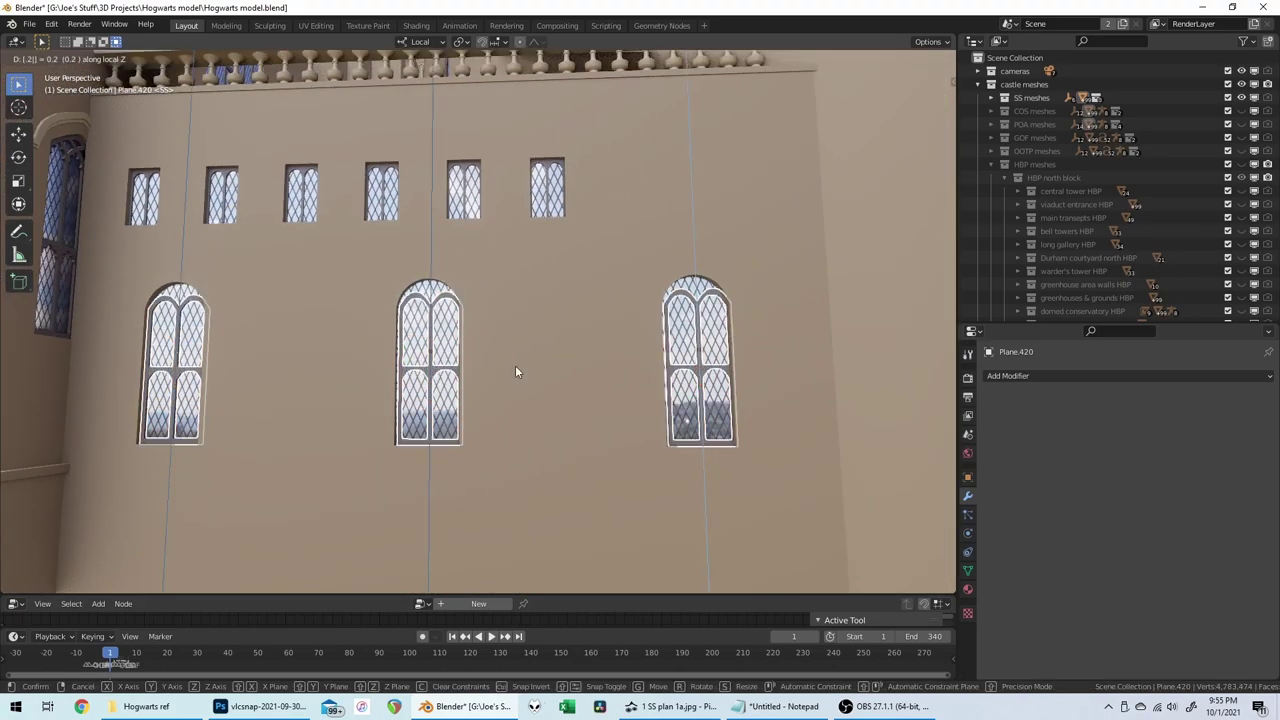
pyautogui.press('Return')
# Step: In the link building wall mesh, move the middle arched opening 0.11 along local X towards its frame
pyautogui.click(587, 376)
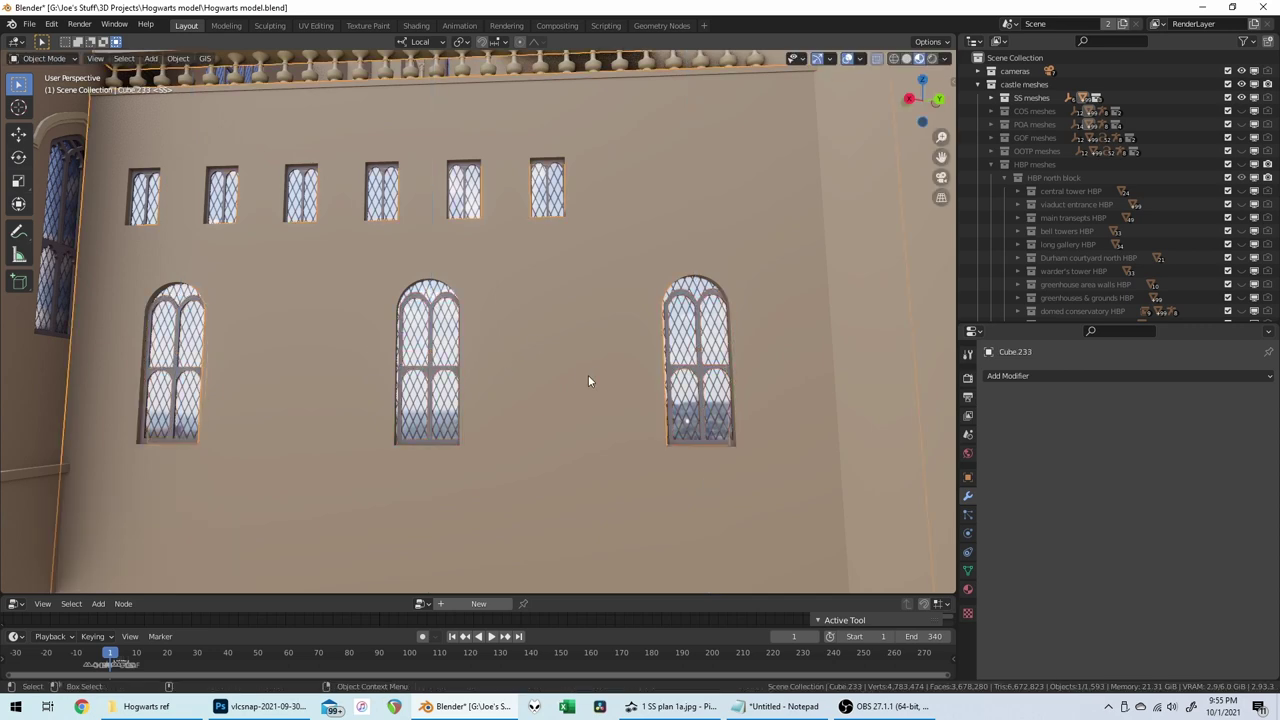
pyautogui.press('Tab')
pyautogui.moveTo(330, 215); pyautogui.dragTo(340, 233, button='middle')
pyautogui.moveTo(340, 233); pyautogui.dragTo(488, 445)
pyautogui.write('gx')
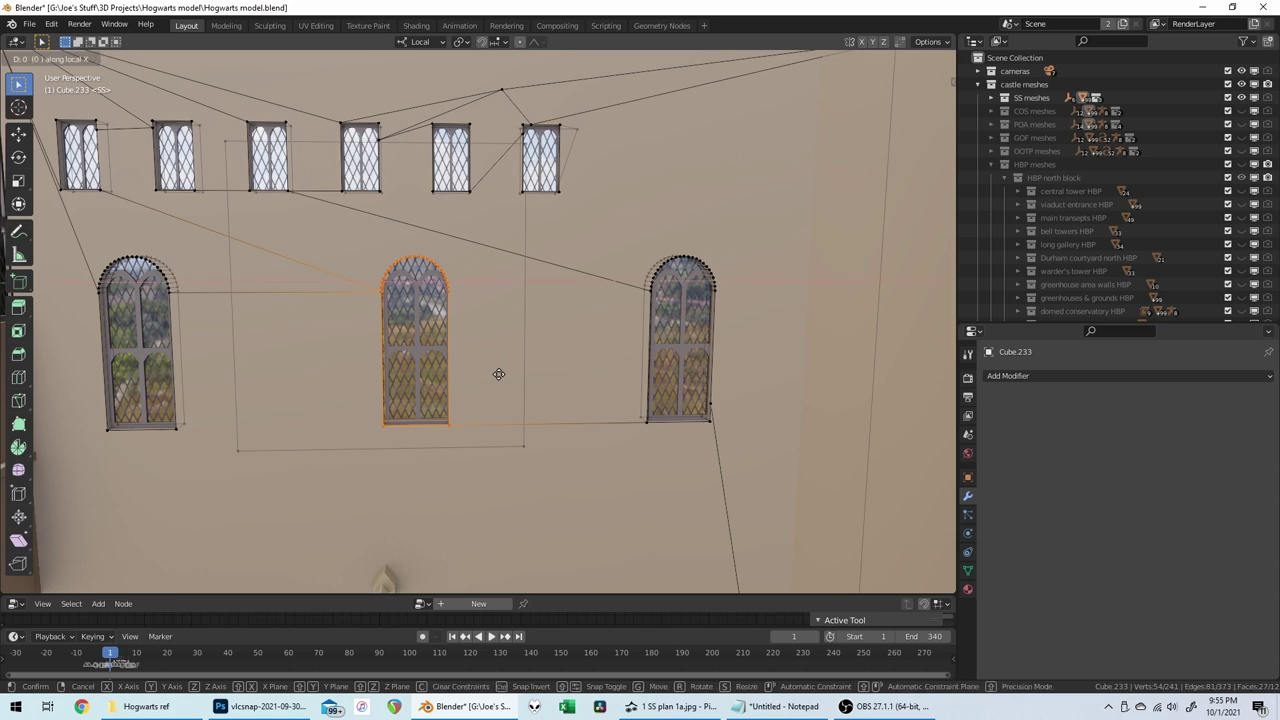
pyautogui.write('.1')
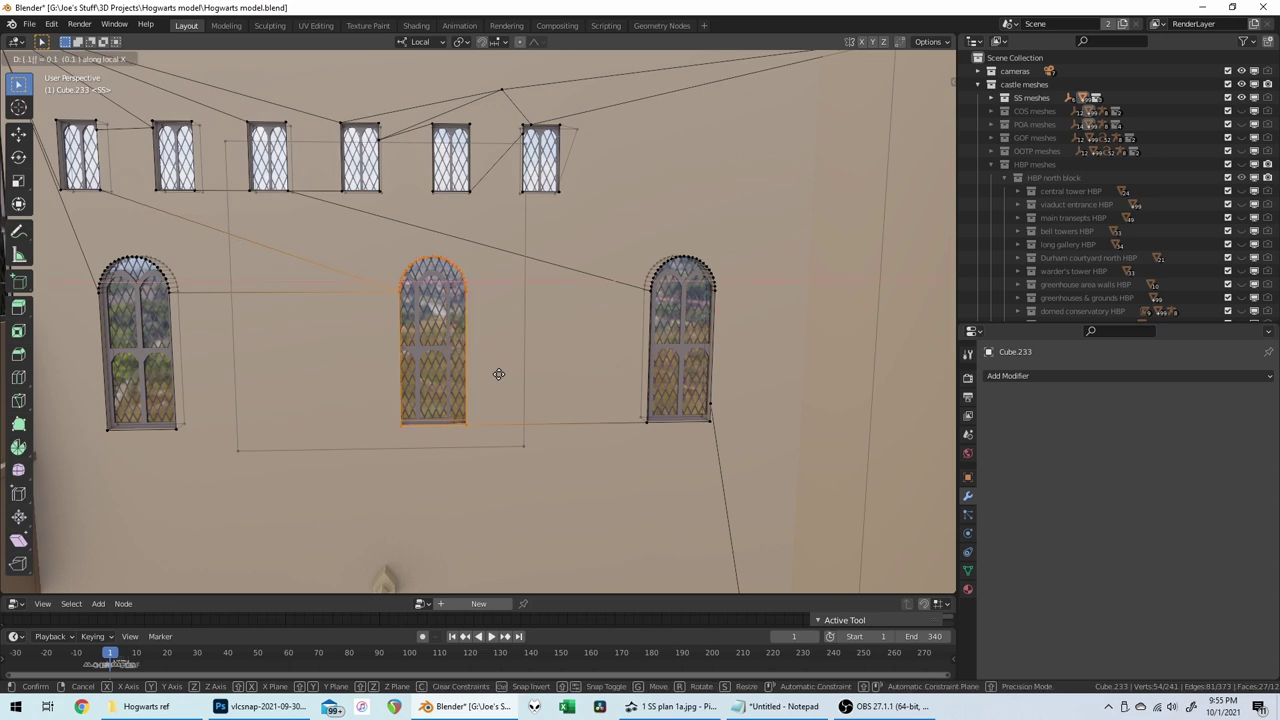
pyautogui.write('1')
pyautogui.press('Return')
# Step: Nudge the middle arched opening a further 0.01 along local X to line up with its frame
pyautogui.scroll(8, 498, 374)
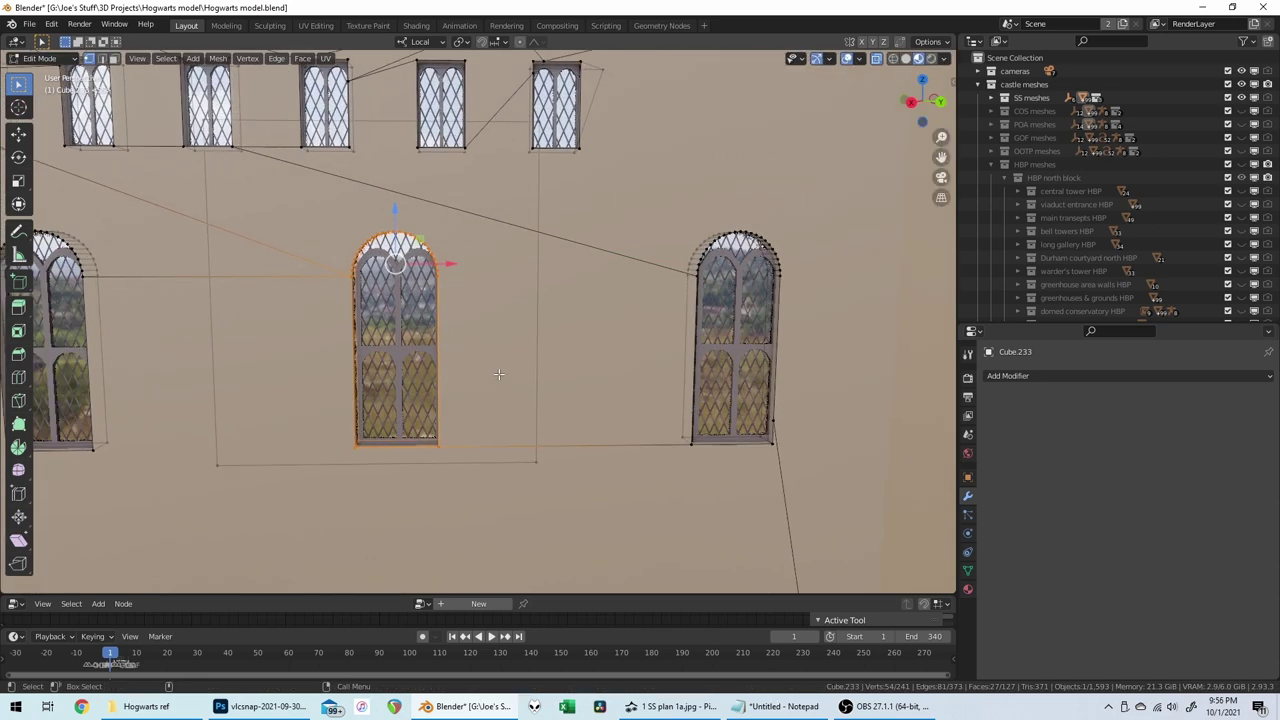
pyautogui.press('g')
pyautogui.press('x')
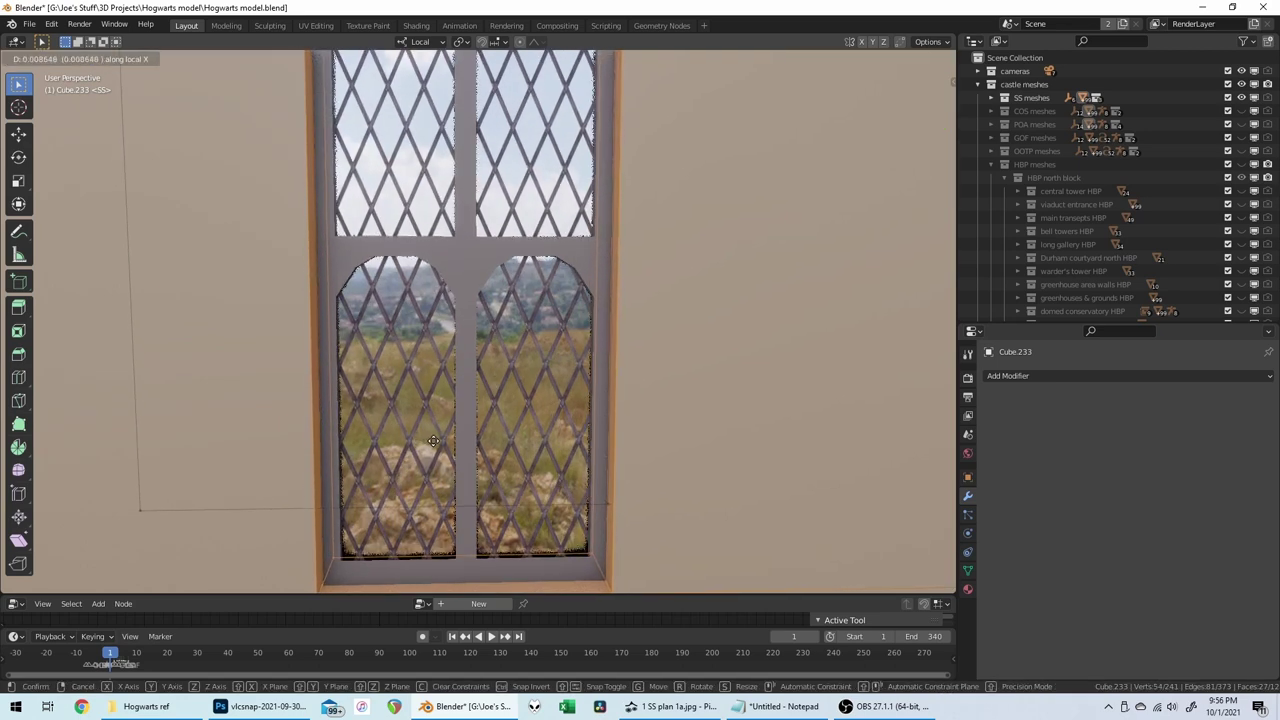
pyautogui.write('.01')
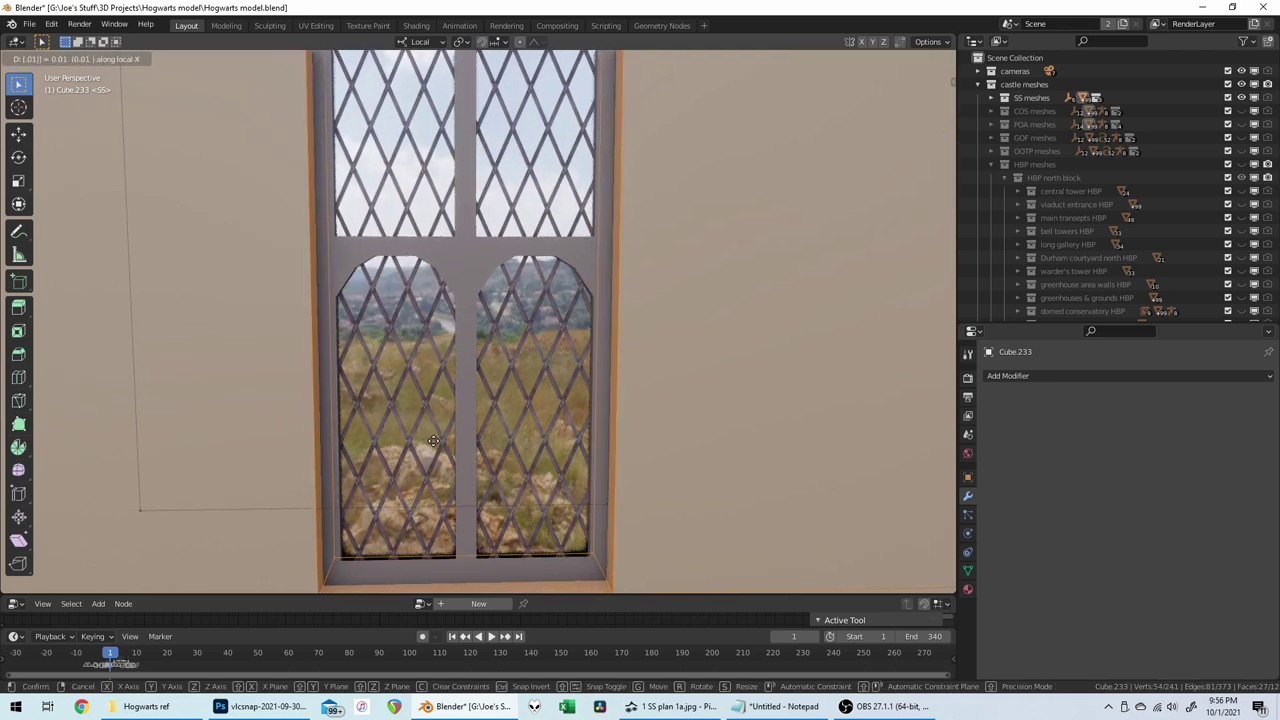
pyautogui.press('Return')
# Step: Move the arched opening nearest the tower 0.02 along local X to fit its frame, and finish editing the wall mesh
pyautogui.scroll(-6, 433, 441)
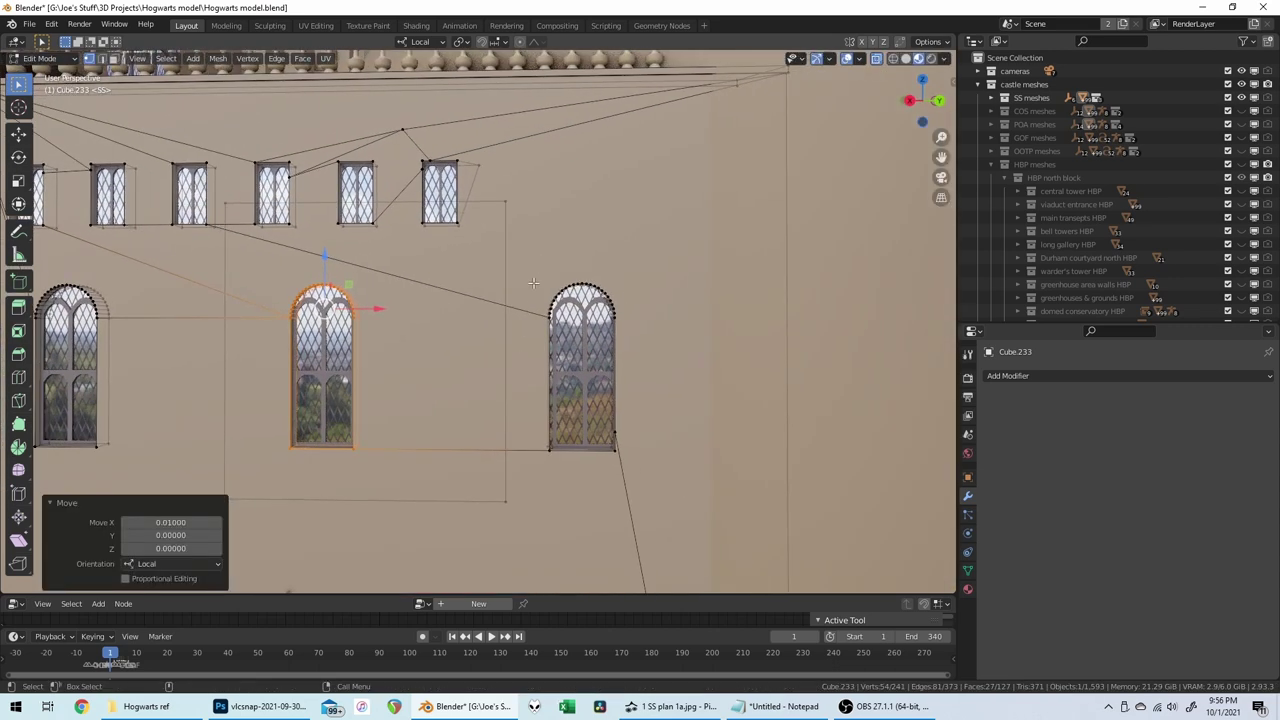
pyautogui.moveTo(538, 262); pyautogui.dragTo(656, 471)
pyautogui.moveTo(659, 475); pyautogui.dragTo(654, 471, button='middle')
pyautogui.scroll(4, 655, 472)
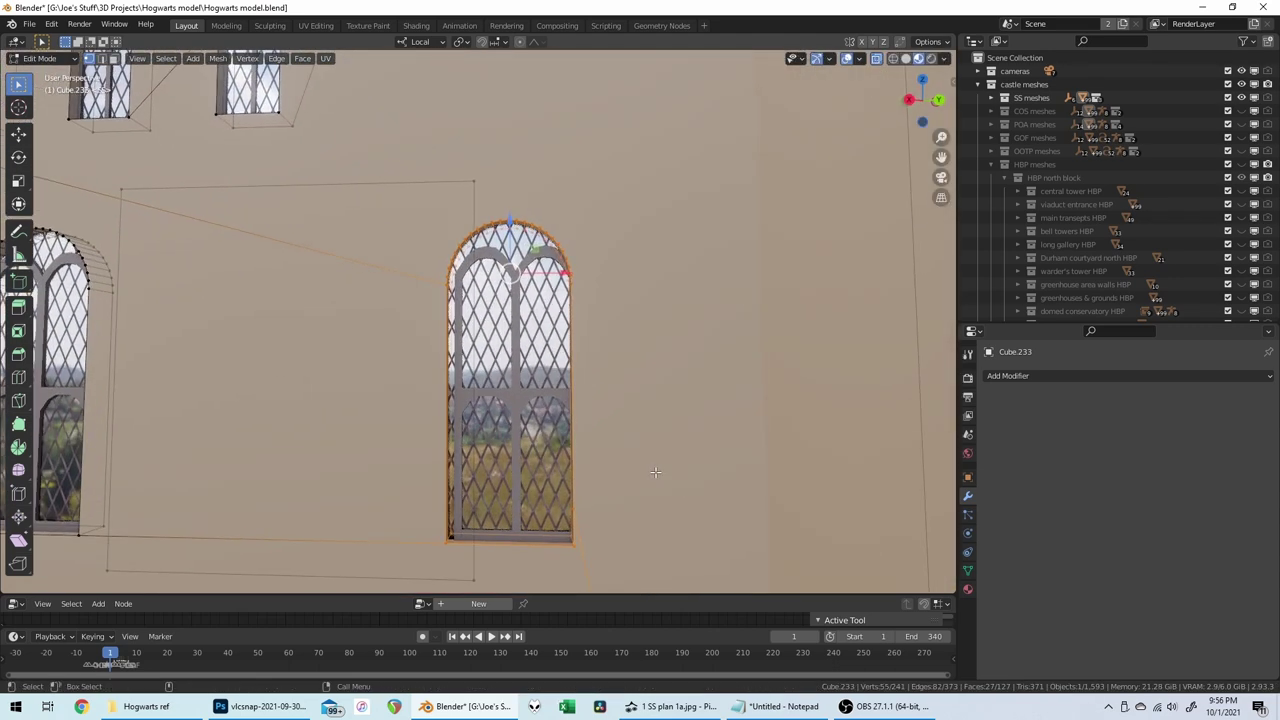
pyautogui.write('gx.02')
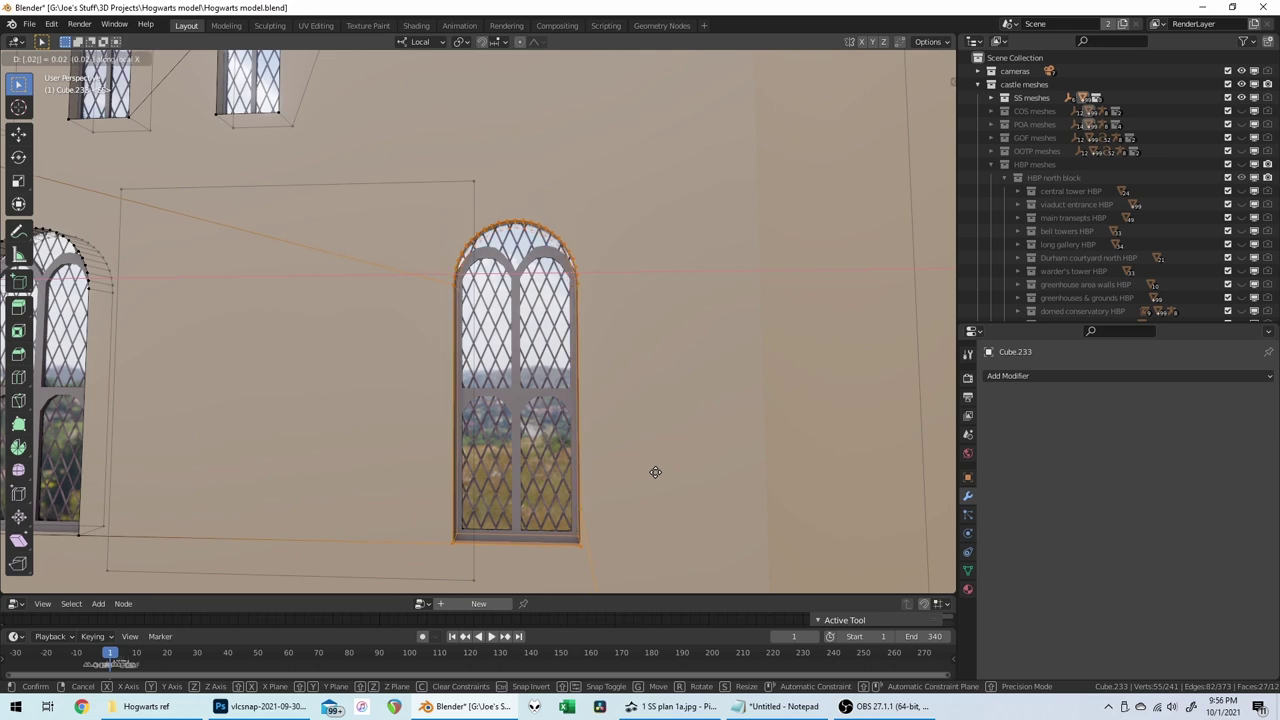
pyautogui.press('Return')
pyautogui.press('Tab')
pyautogui.scroll(-6, 655, 471)
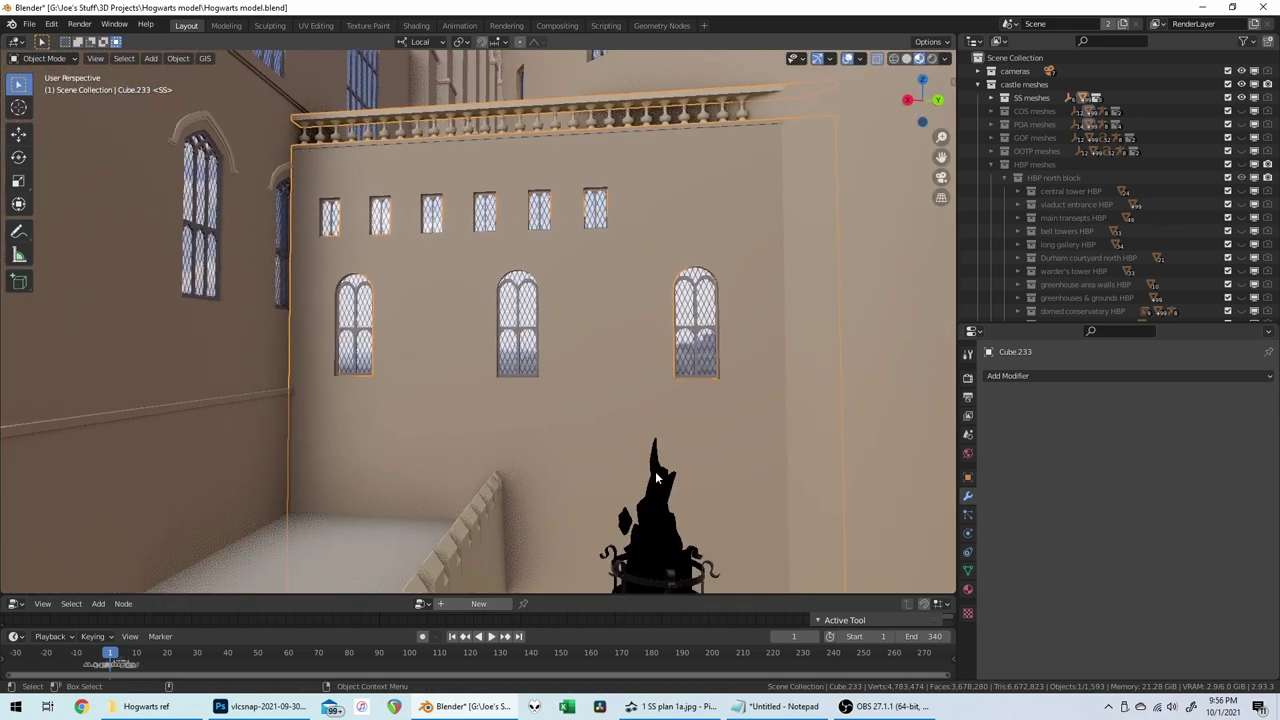
# Step: Move the vertices of the rightmost arched window opening in the balustraded wall by -0.08 along local X
pyautogui.moveTo(675, 467); pyautogui.dragTo(617, 381, button='middle')
pyautogui.scroll(2, 617, 381)
pyautogui.scroll(-1, 617, 381)
pyautogui.scroll(-1, 617, 381)
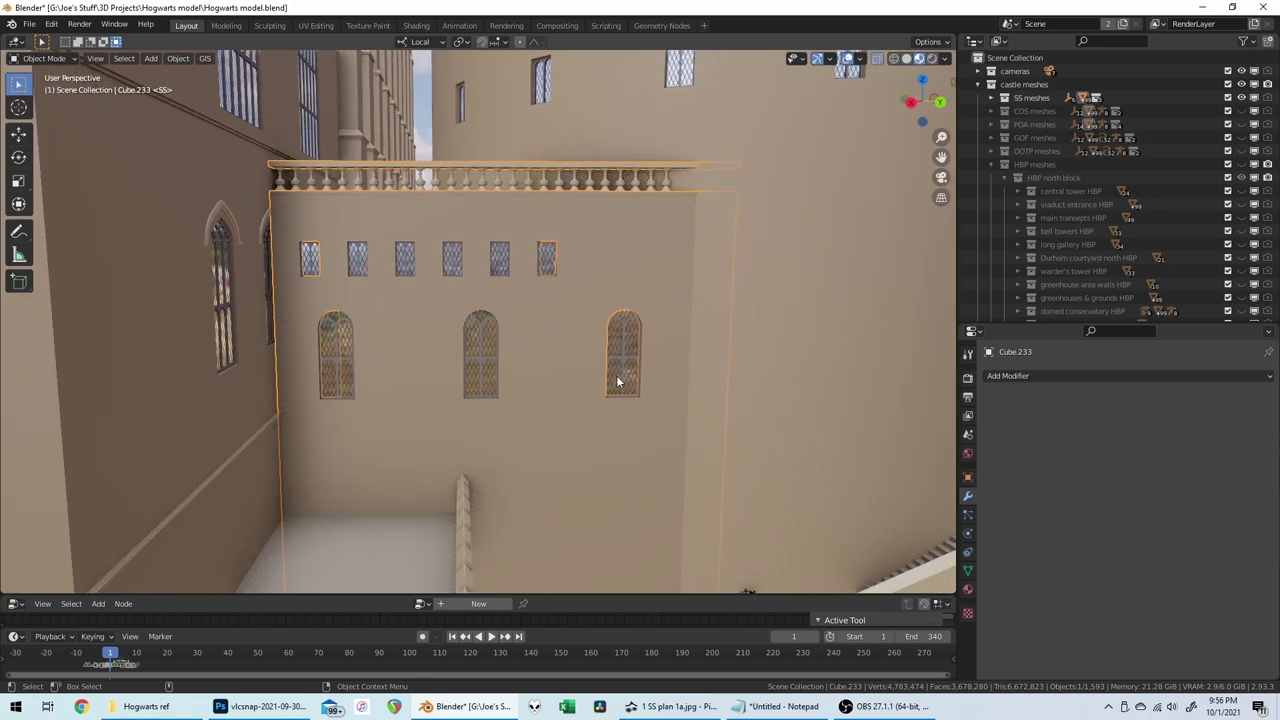
pyautogui.moveTo(617, 381); pyautogui.dragTo(617, 381, button='middle')
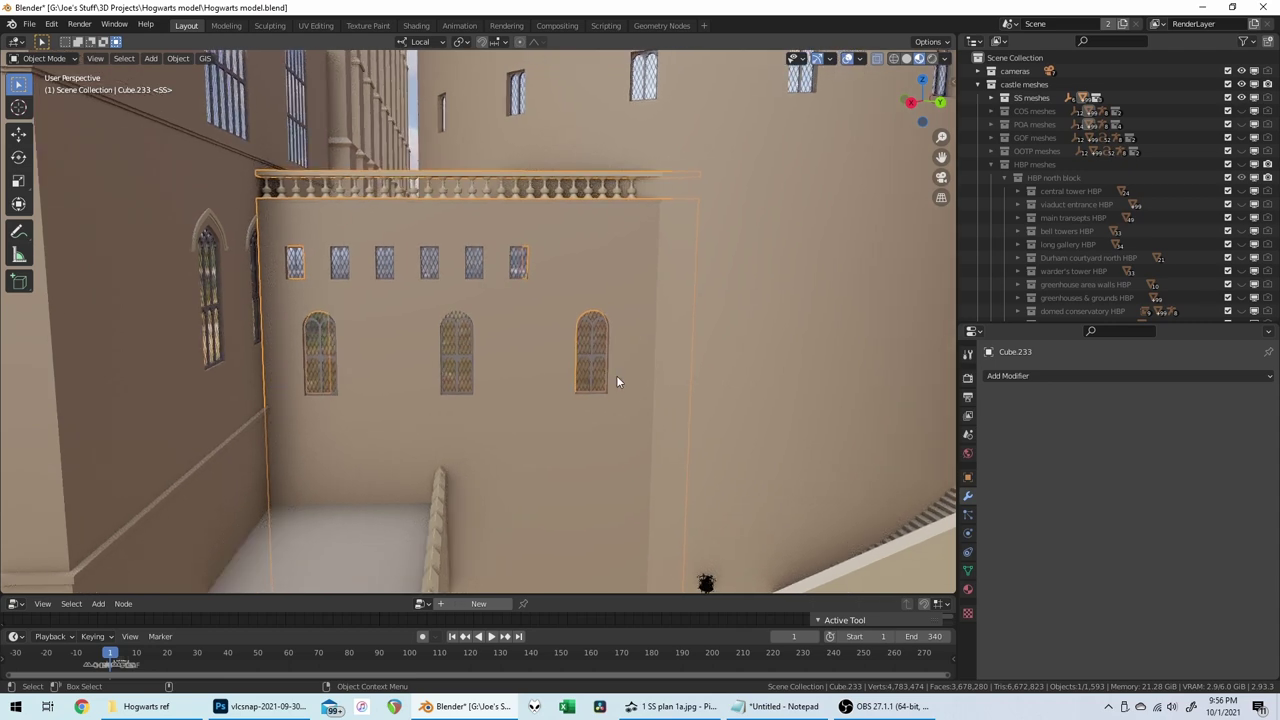
pyautogui.press('Tab')
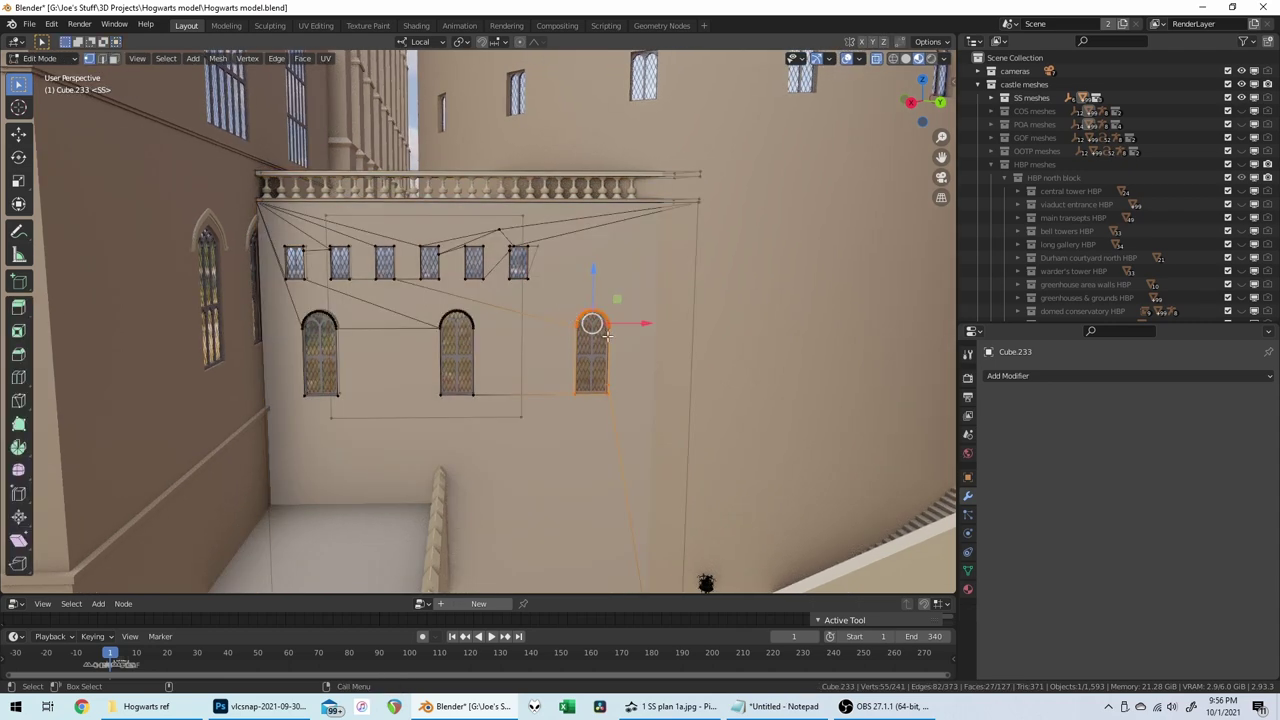
pyautogui.press('g')
pyautogui.press('x')
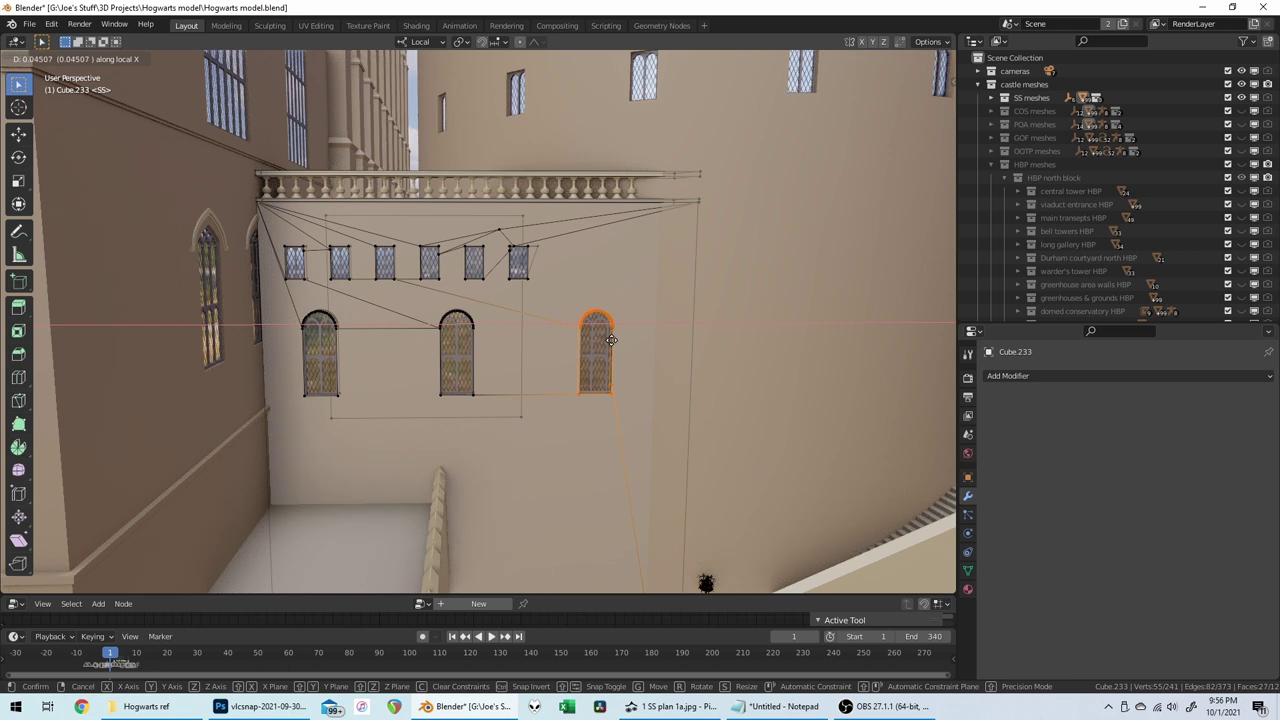
pyautogui.press('-')
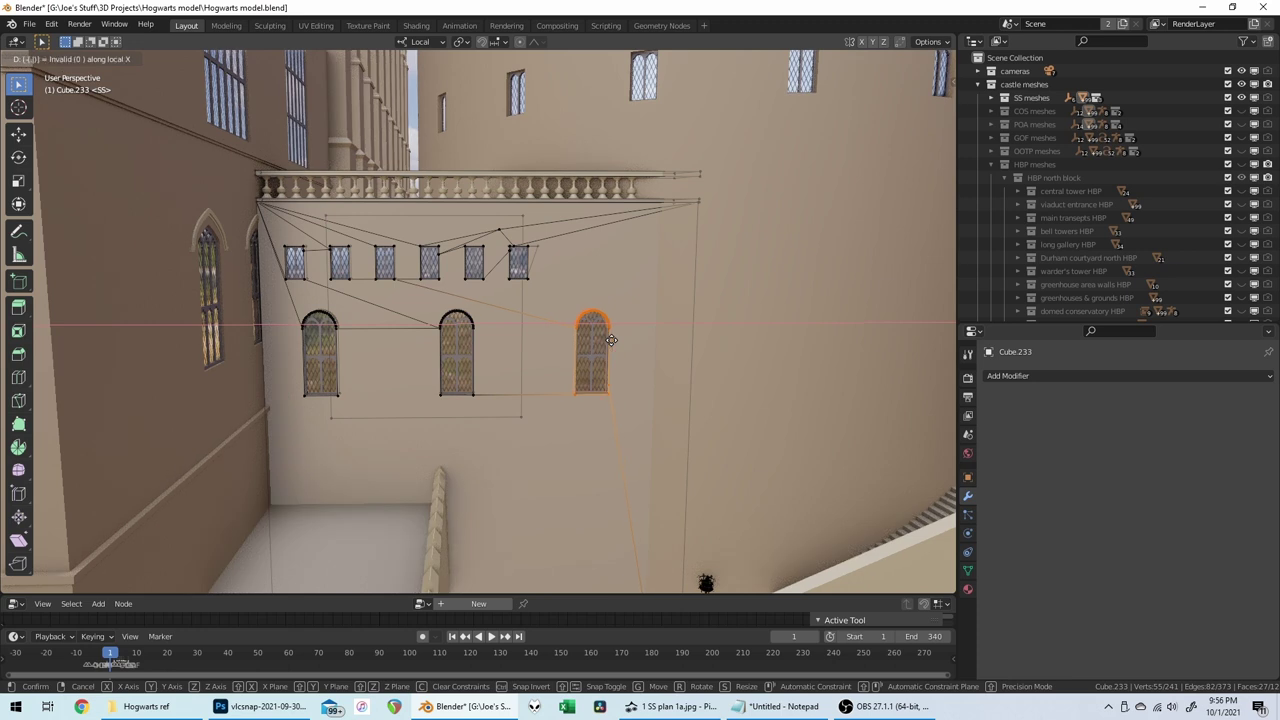
pyautogui.write('.1')
pyautogui.press('BackSpace')
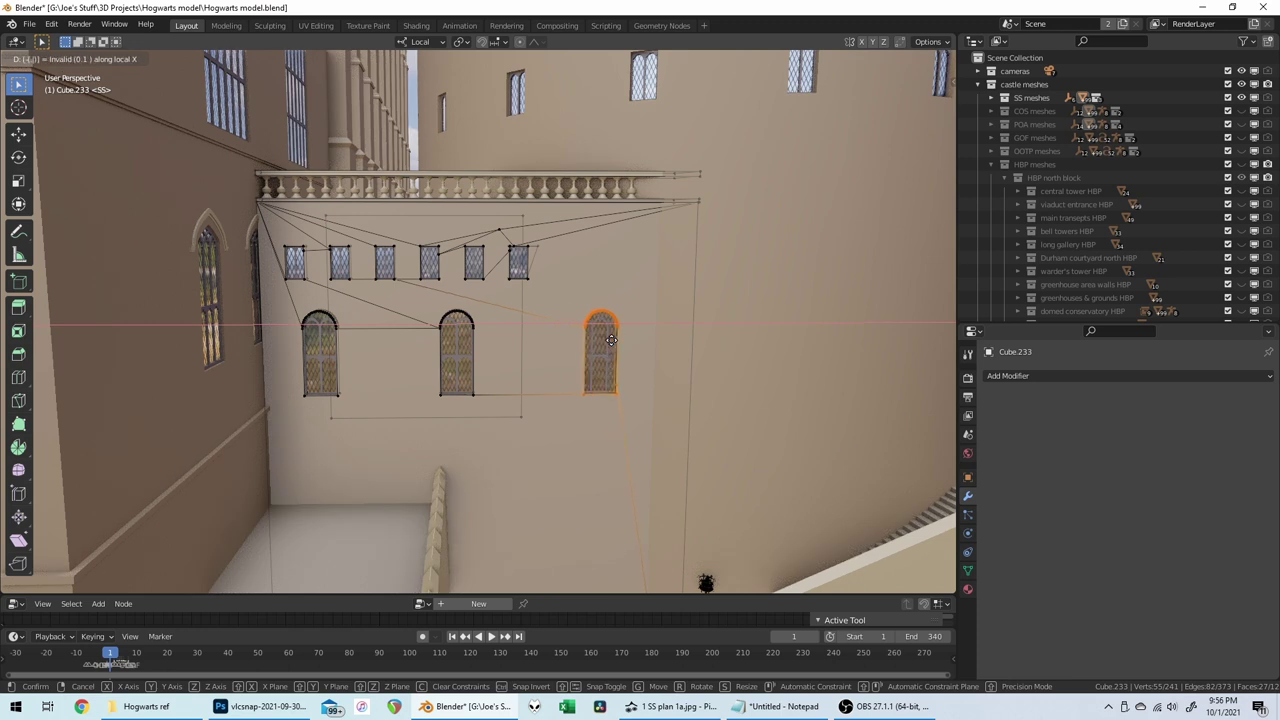
pyautogui.write('0.07')
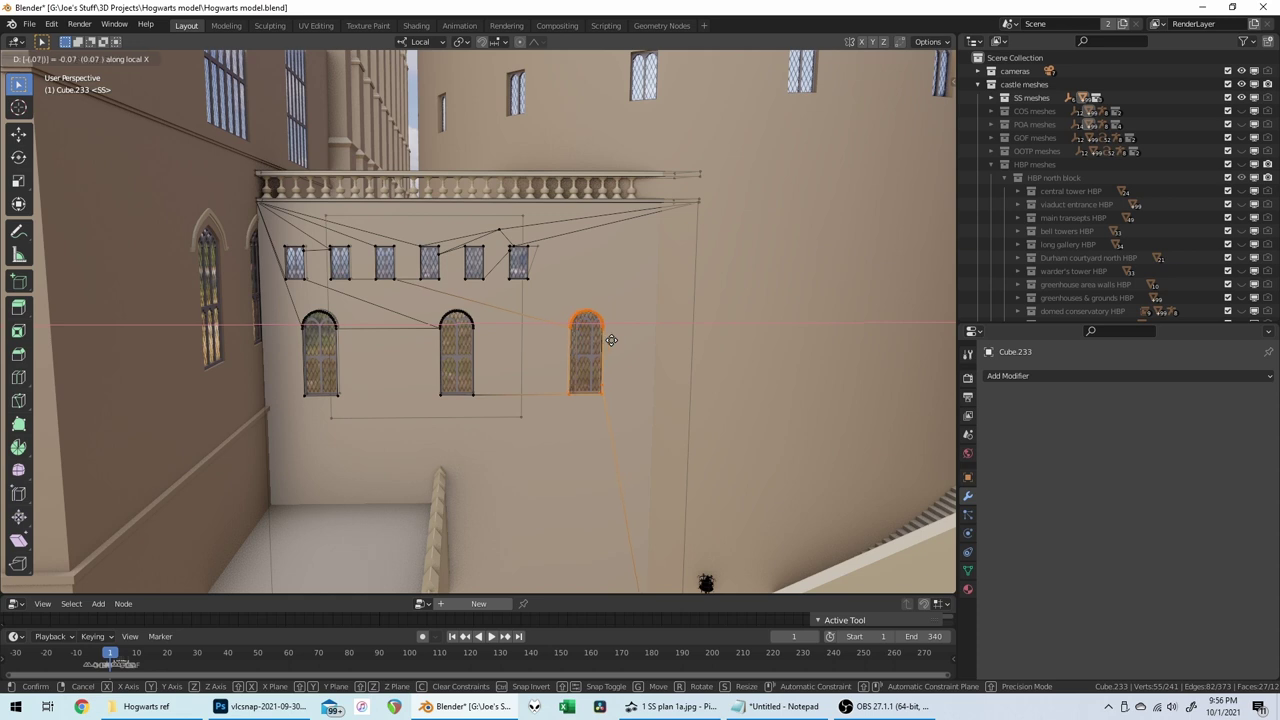
pyautogui.press('BackSpace')
pyautogui.press('BackSpace')
pyautogui.press('BackSpace')
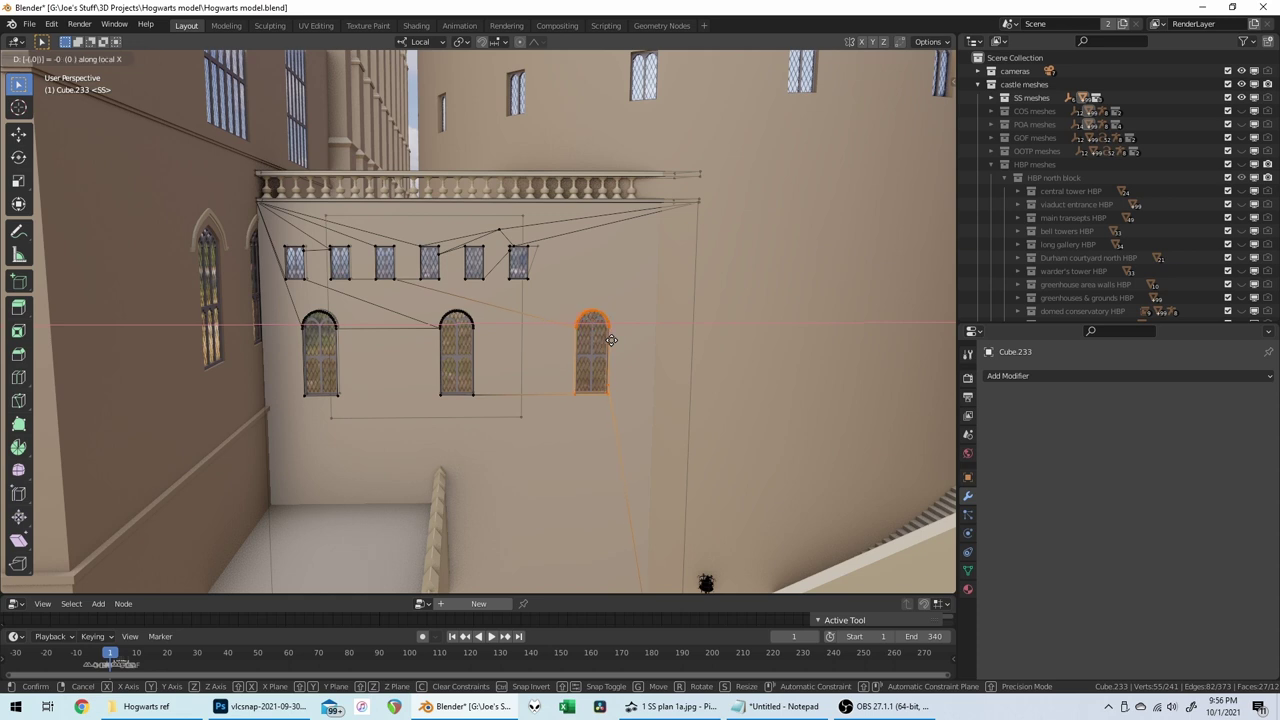
pyautogui.write('.08')
pyautogui.press('Return')
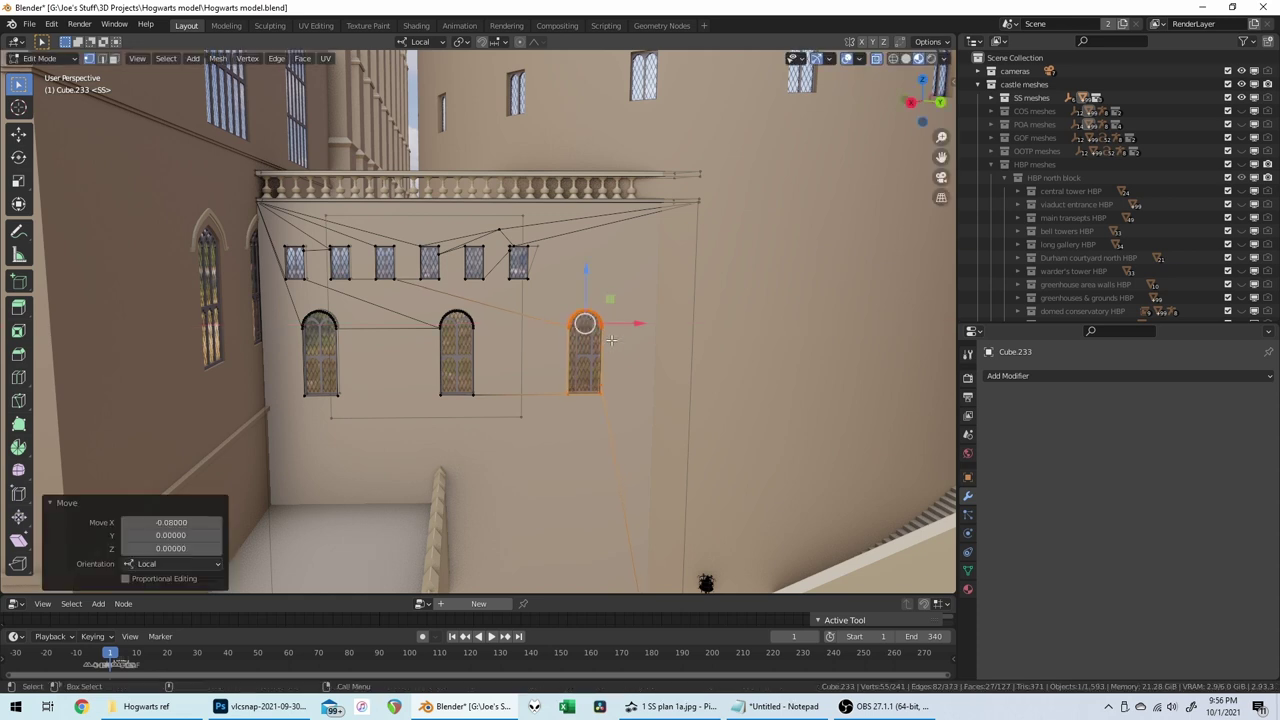
pyautogui.press('Tab')
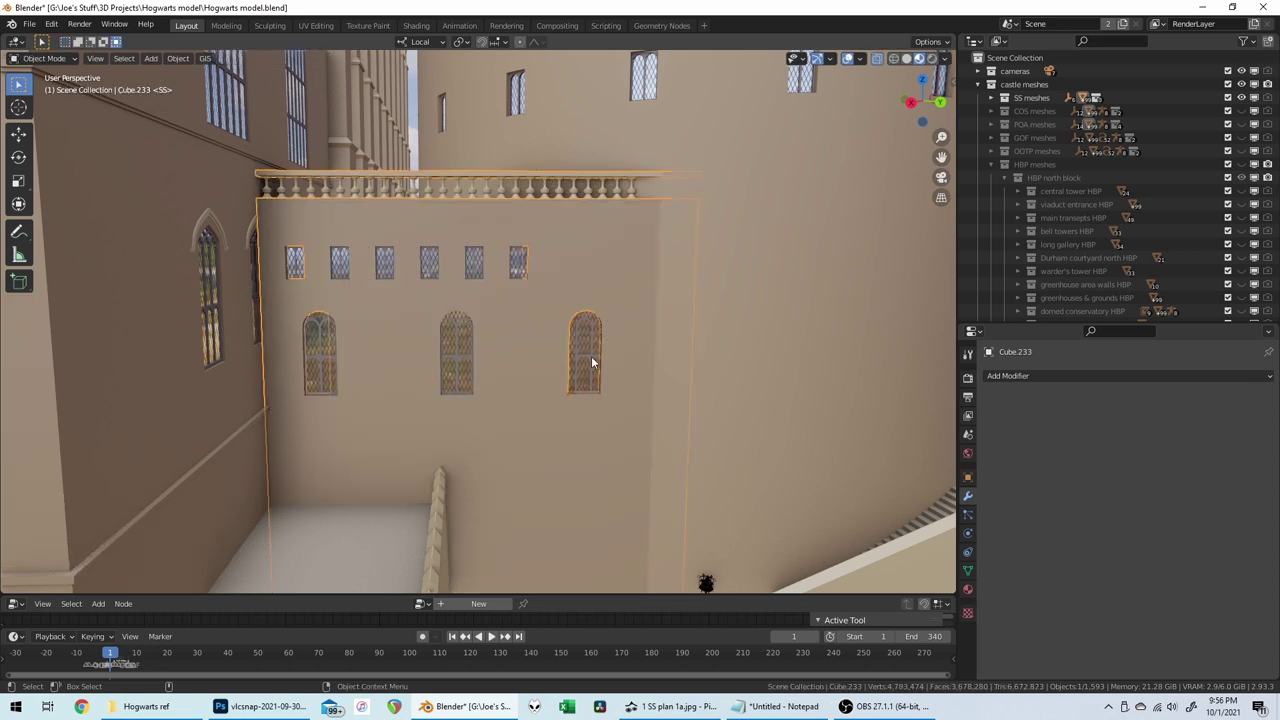
# Step: Shift the rightmost arched window's frame object by 0.08 along its local X axis to match its opening
pyautogui.click(591, 356)
pyautogui.press('g')
pyautogui.press('x')
pyautogui.press('x')
pyautogui.write('.08')
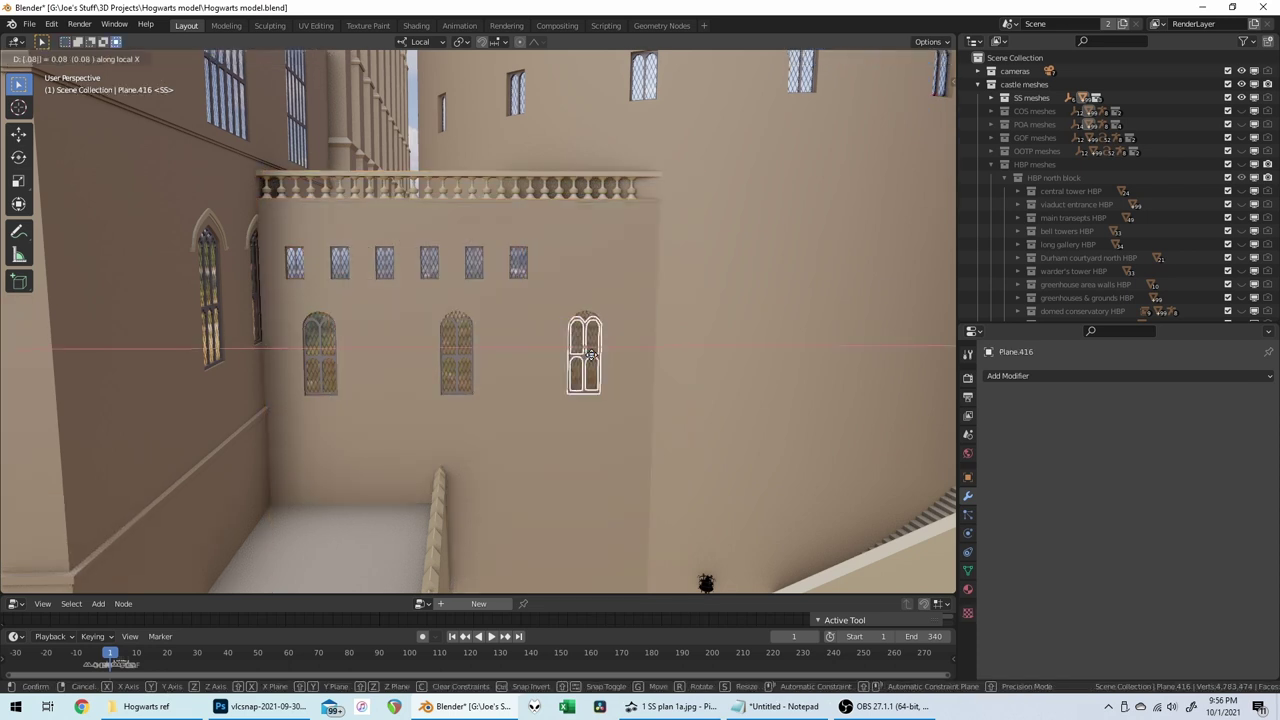
pyautogui.press('Return')
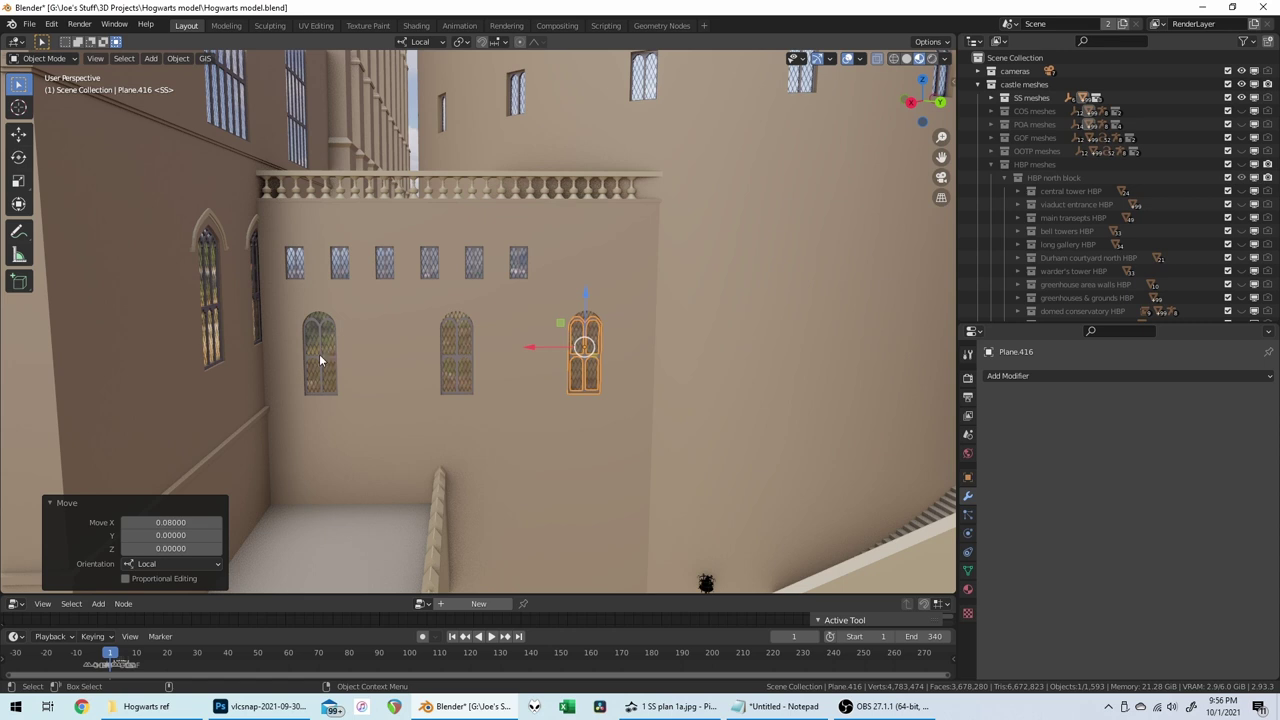
# Step: Shift the leftmost arched window's frame object by -0.08 along its local X axis
pyautogui.click(320, 358)
pyautogui.press('g')
pyautogui.press('x')
pyautogui.press('x')
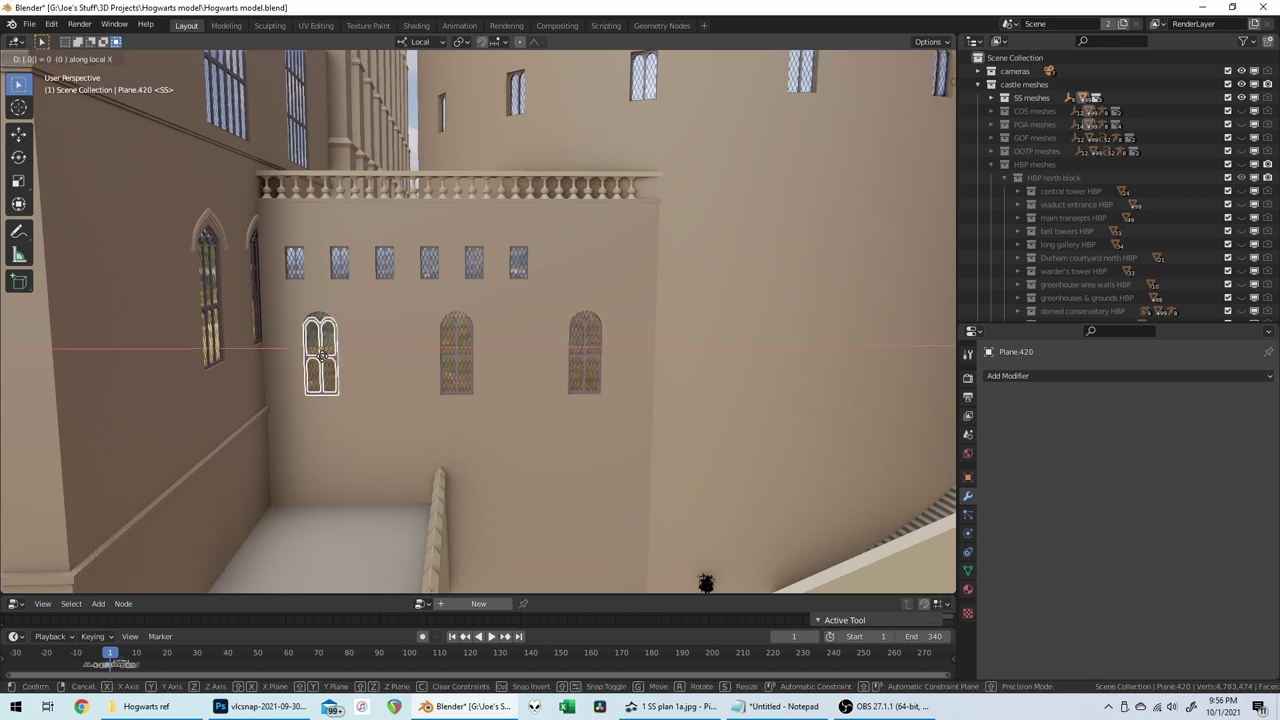
pyautogui.write('-.08')
pyautogui.press('Return')
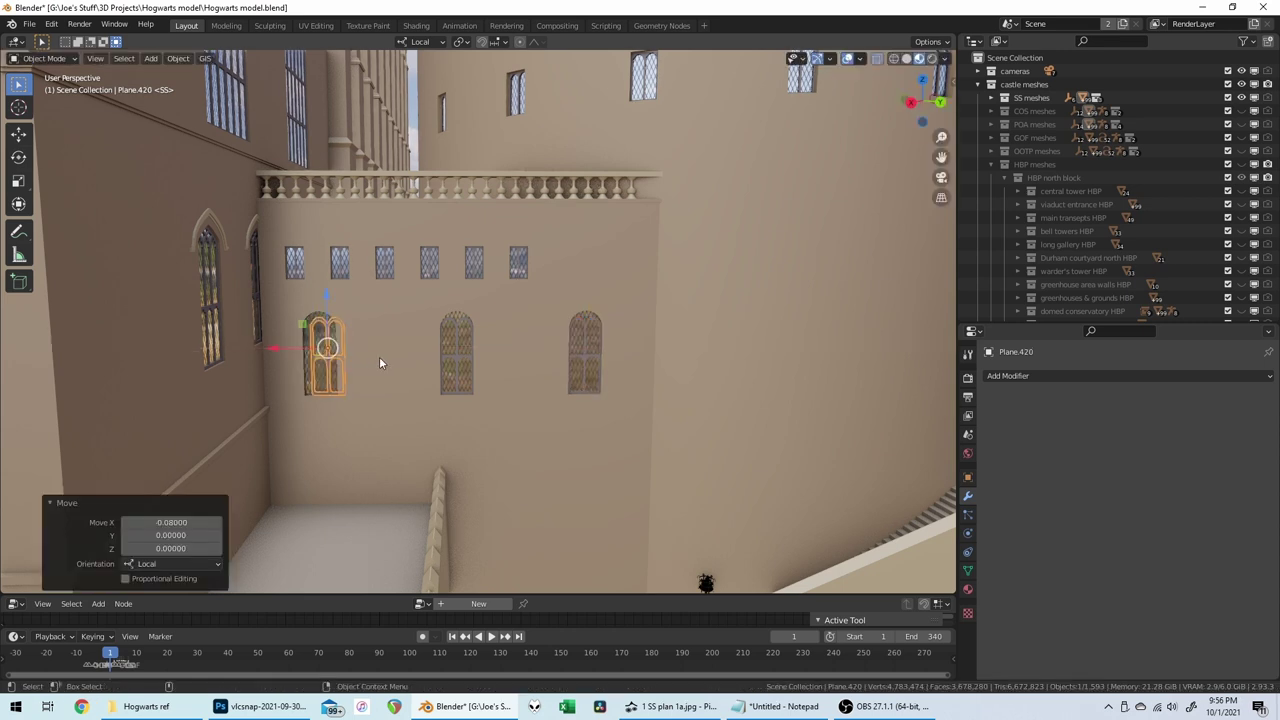
# Step: Move the vertices of the leftmost arched window opening in the wall mesh by 0.08 along local X
pyautogui.click(352, 336)
pyautogui.press('Tab')
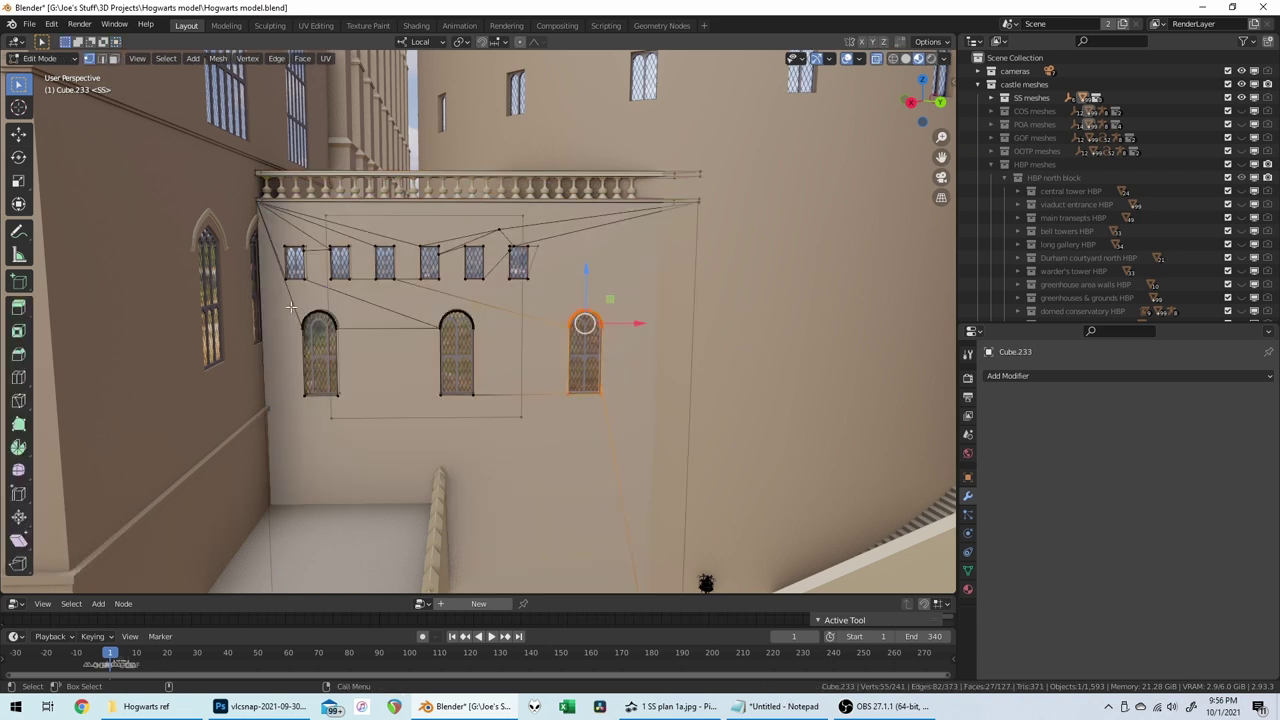
pyautogui.moveTo(354, 398); pyautogui.dragTo(355, 399)
pyautogui.write('g')
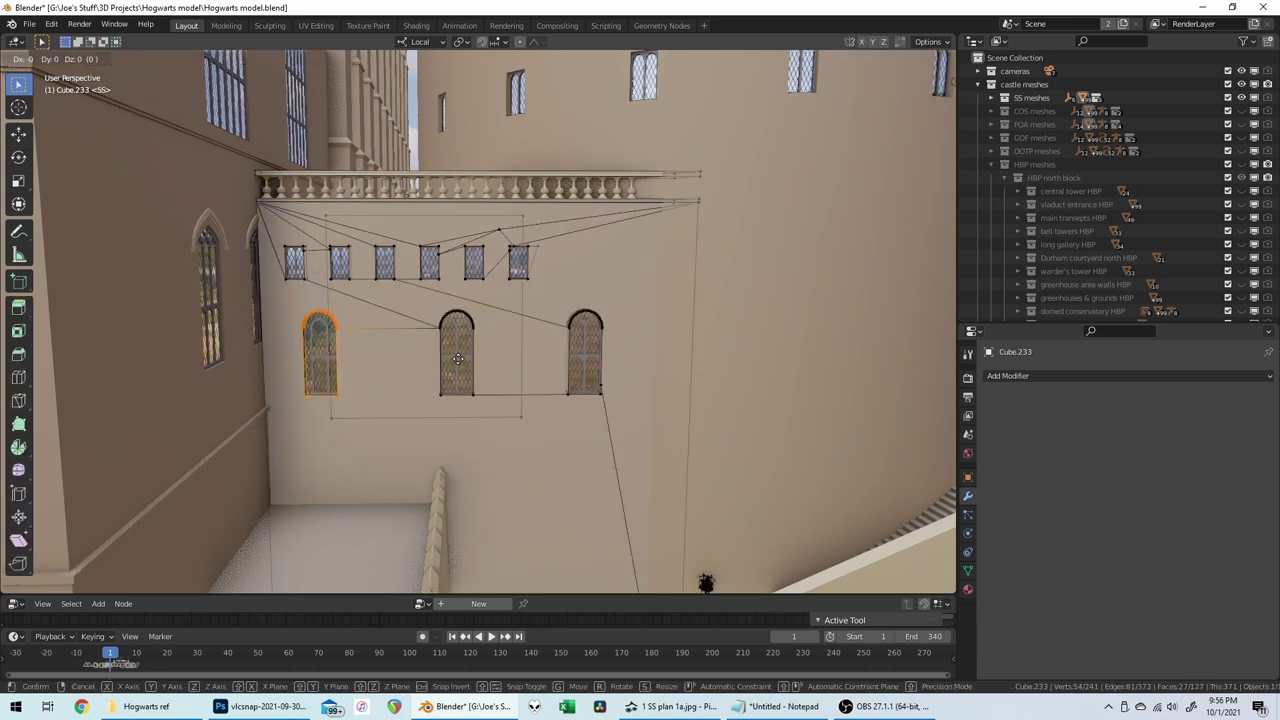
pyautogui.write('x')
pyautogui.write('.08')
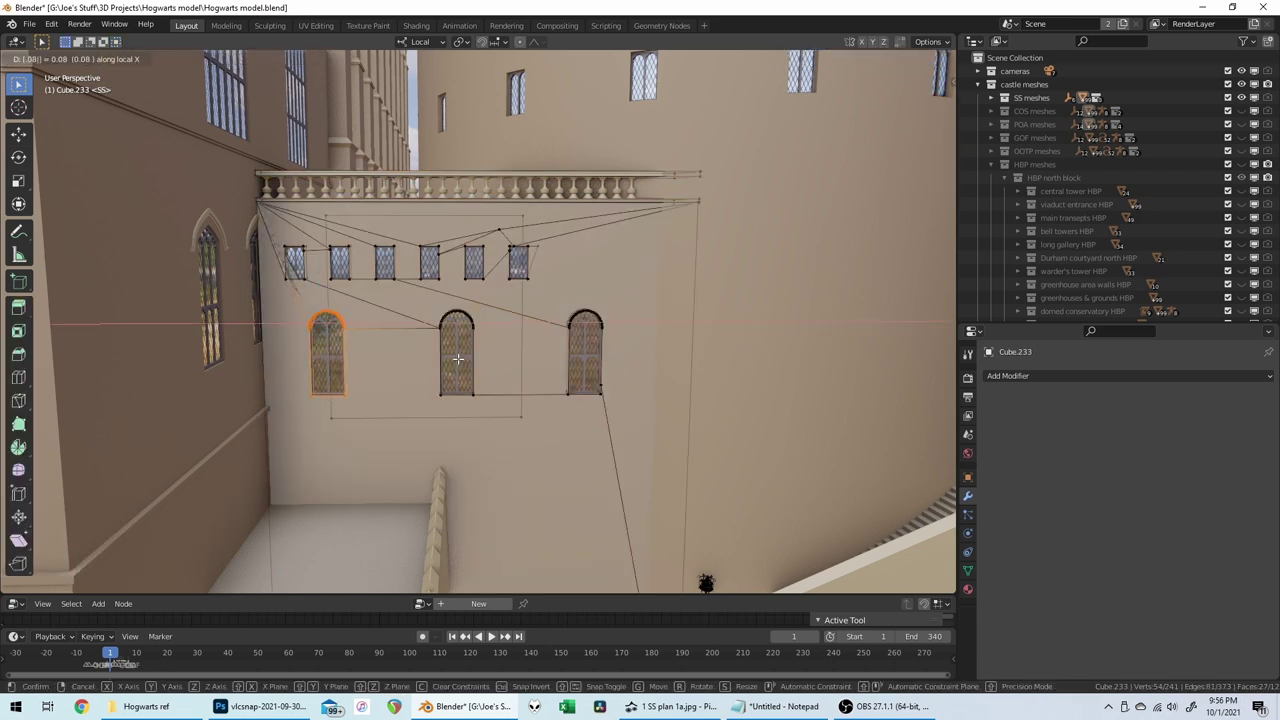
pyautogui.press('Return')
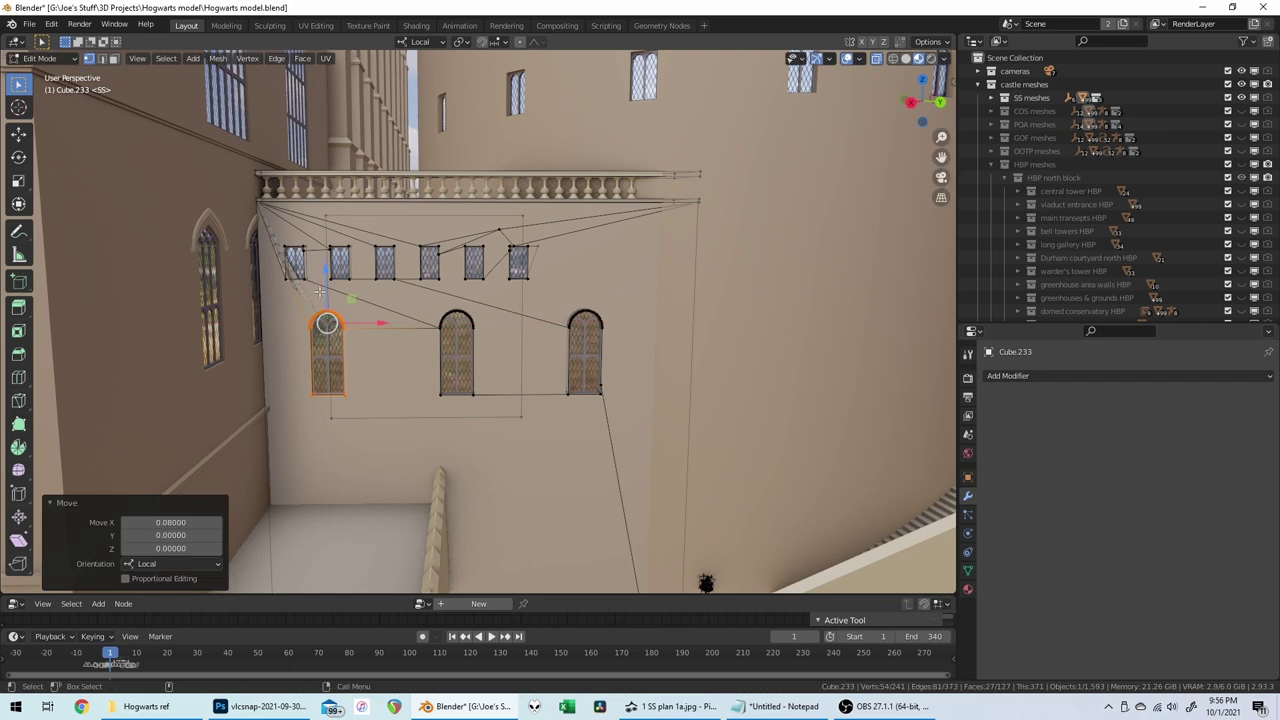
# Step: Knife-cut the wall face between the leftmost small window and the arched window below, and dissolve the selected vertices there
pyautogui.moveTo(307, 278); pyautogui.dragTo(348, 356, button='middle')
pyautogui.scroll(3, 325, 280)
pyautogui.click(352, 356)
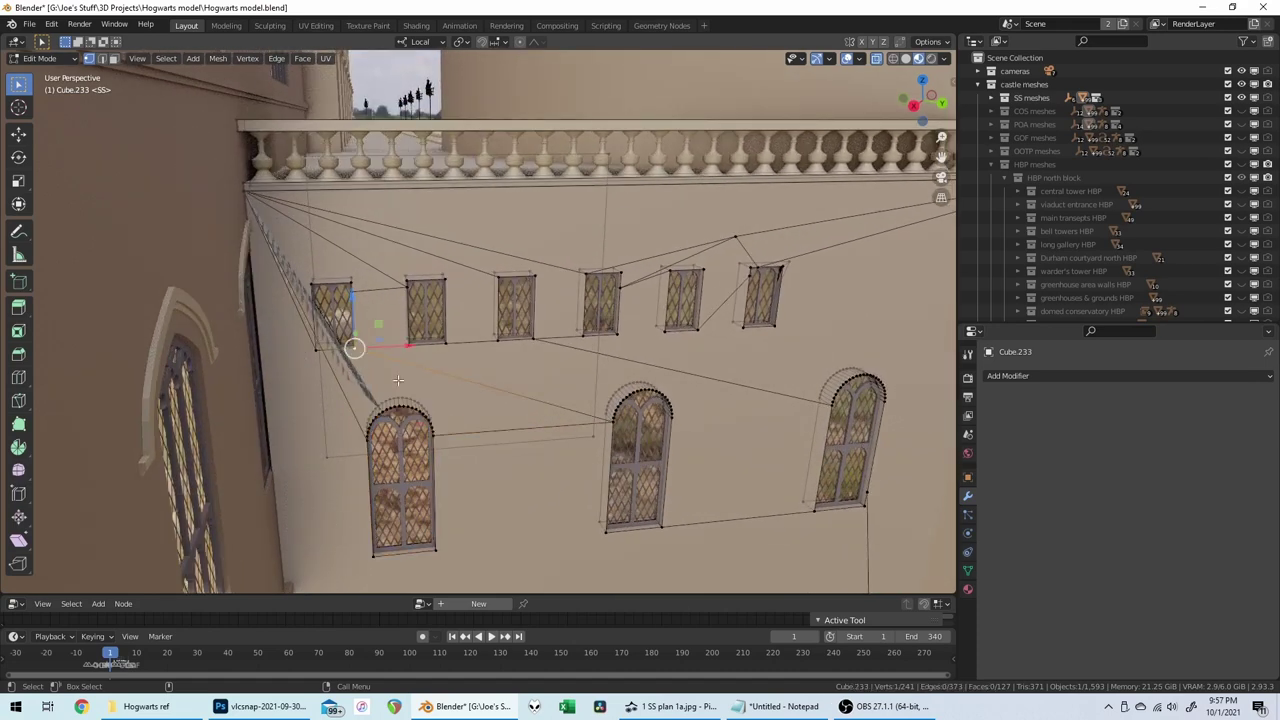
pyautogui.hotkey('alt', 'a')
pyautogui.press('k')
pyautogui.press('Return')
pyautogui.press('x')
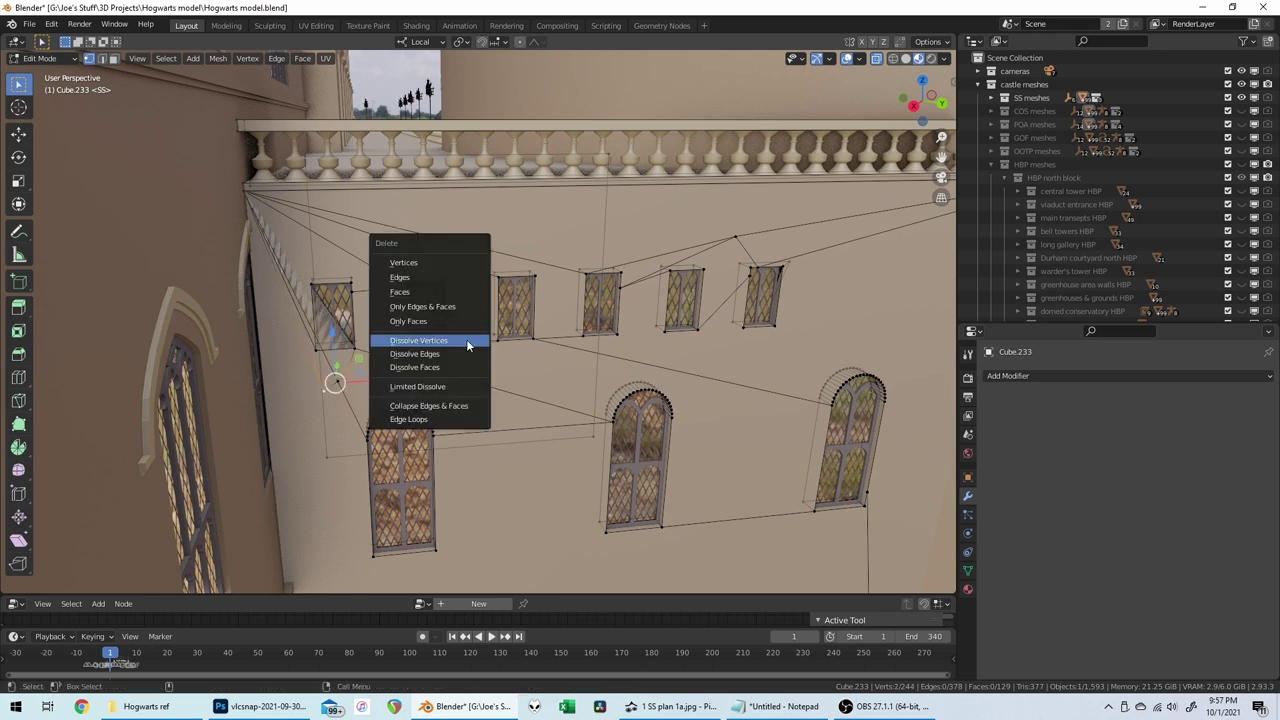
pyautogui.click(467, 342)
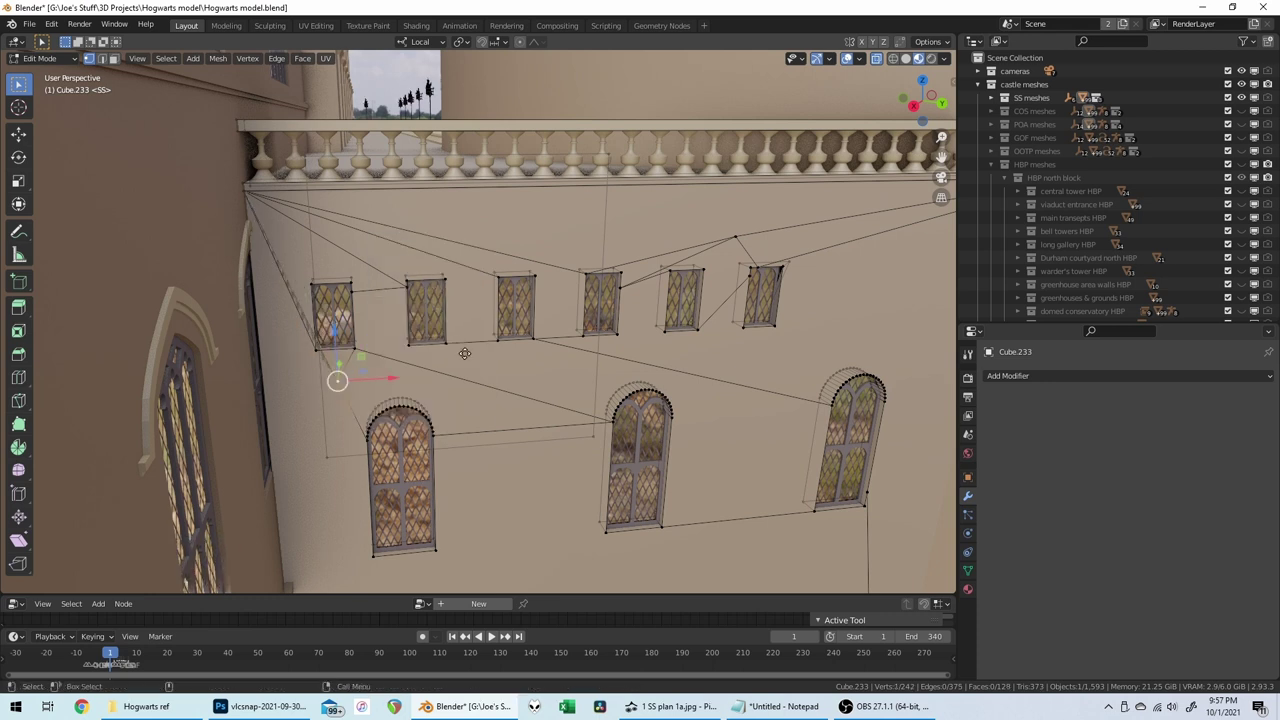
# Step: Nudge the remaining vertex below the leftmost small window along local X and finish editing the wall mesh
pyautogui.press('g')
pyautogui.press('x')
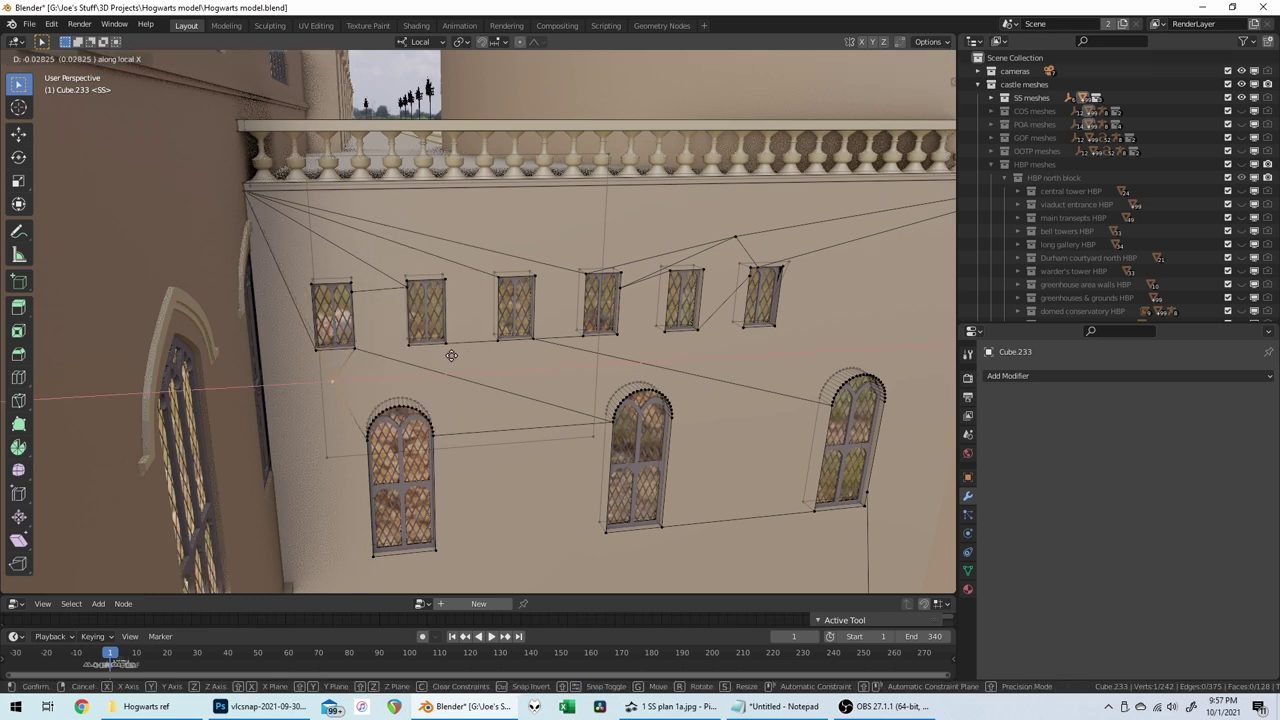
pyautogui.click(430, 358)
pyautogui.moveTo(430, 358); pyautogui.dragTo(394, 346, button='middle')
pyautogui.press('Tab')
# Step: Hide the SS drawings collection in the viewport and inspect the castle's exterior walls and towers
pyautogui.moveTo(301, 323); pyautogui.dragTo(413, 170, button='middle')
pyautogui.scroll(8, 390, 321)
pyautogui.moveTo(278, 246); pyautogui.dragTo(397, 288, button='middle')
pyautogui.scroll(-4, 1168, 195)
pyautogui.scroll(-8, 1170, 197)
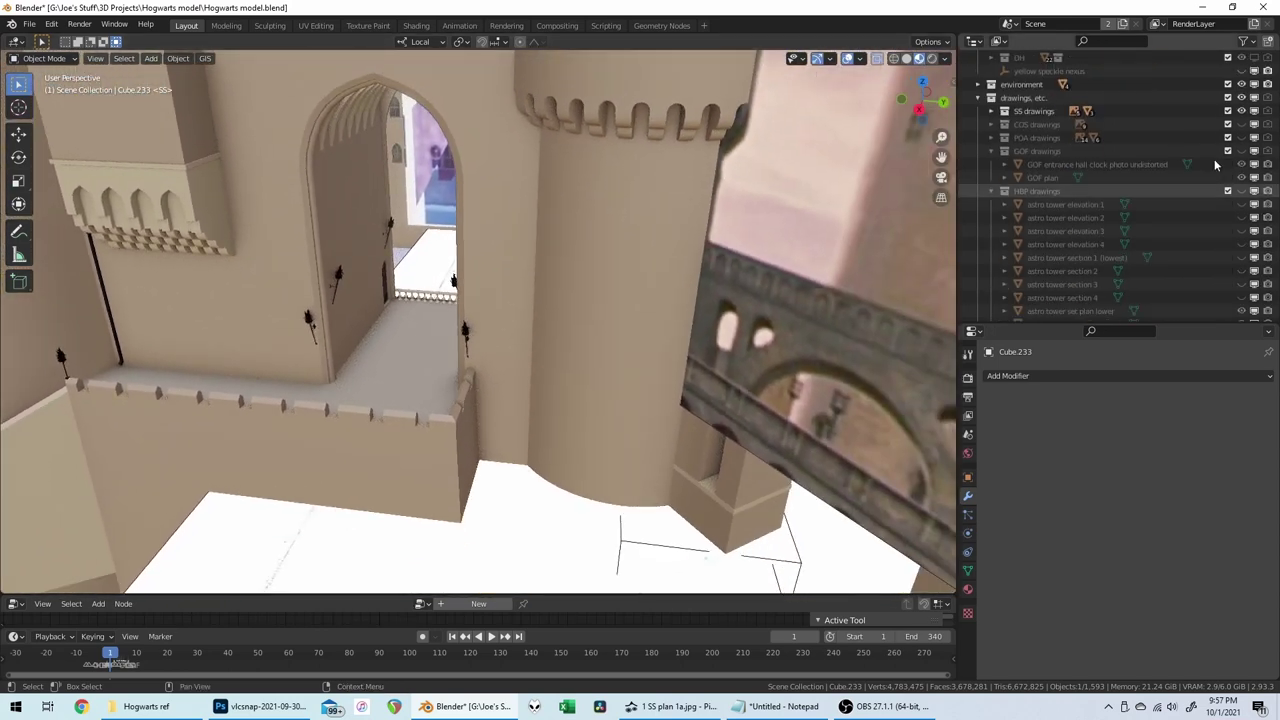
pyautogui.click(1242, 110)
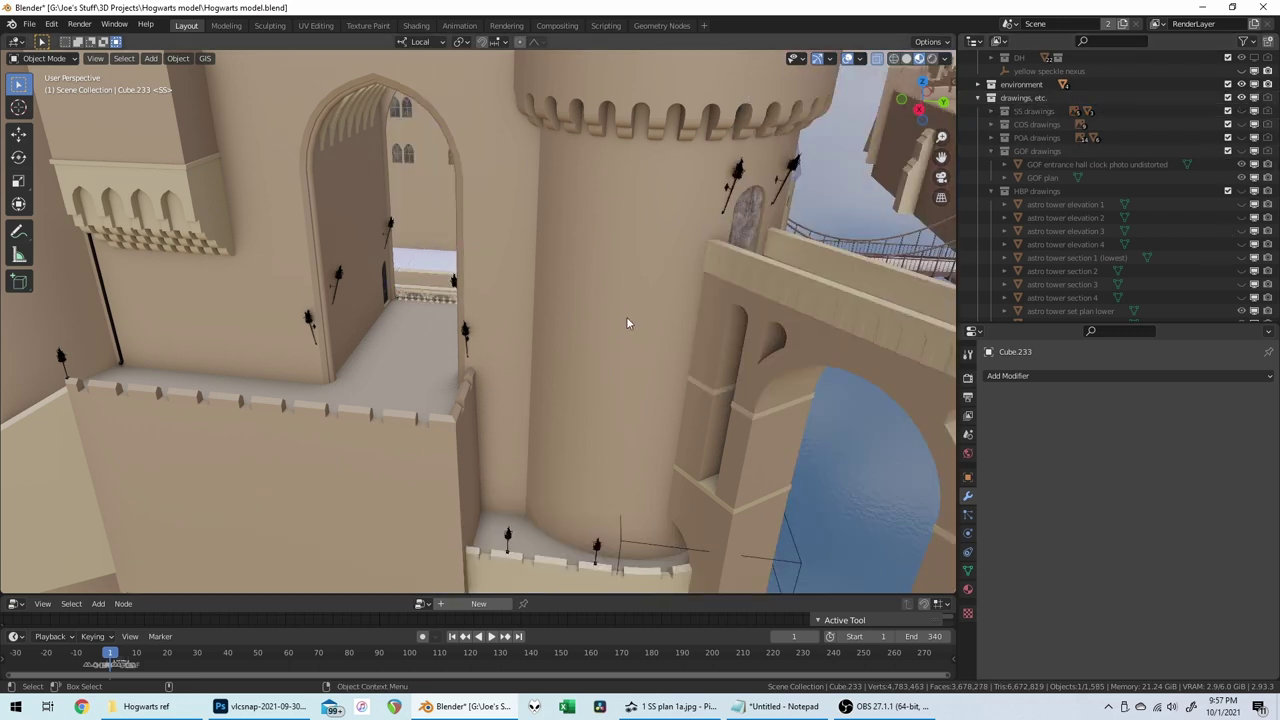
pyautogui.moveTo(630, 316); pyautogui.dragTo(636, 315, button='middle')
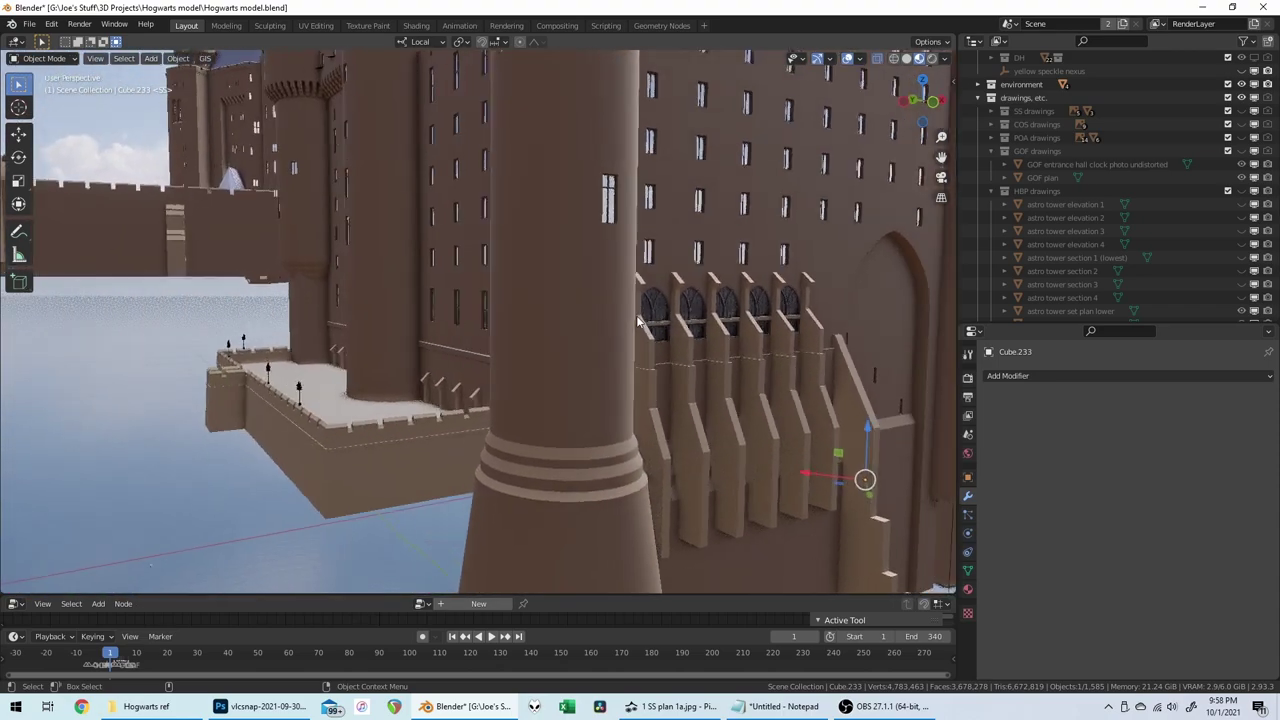
pyautogui.moveTo(637, 321); pyautogui.dragTo(637, 321, button='middle')
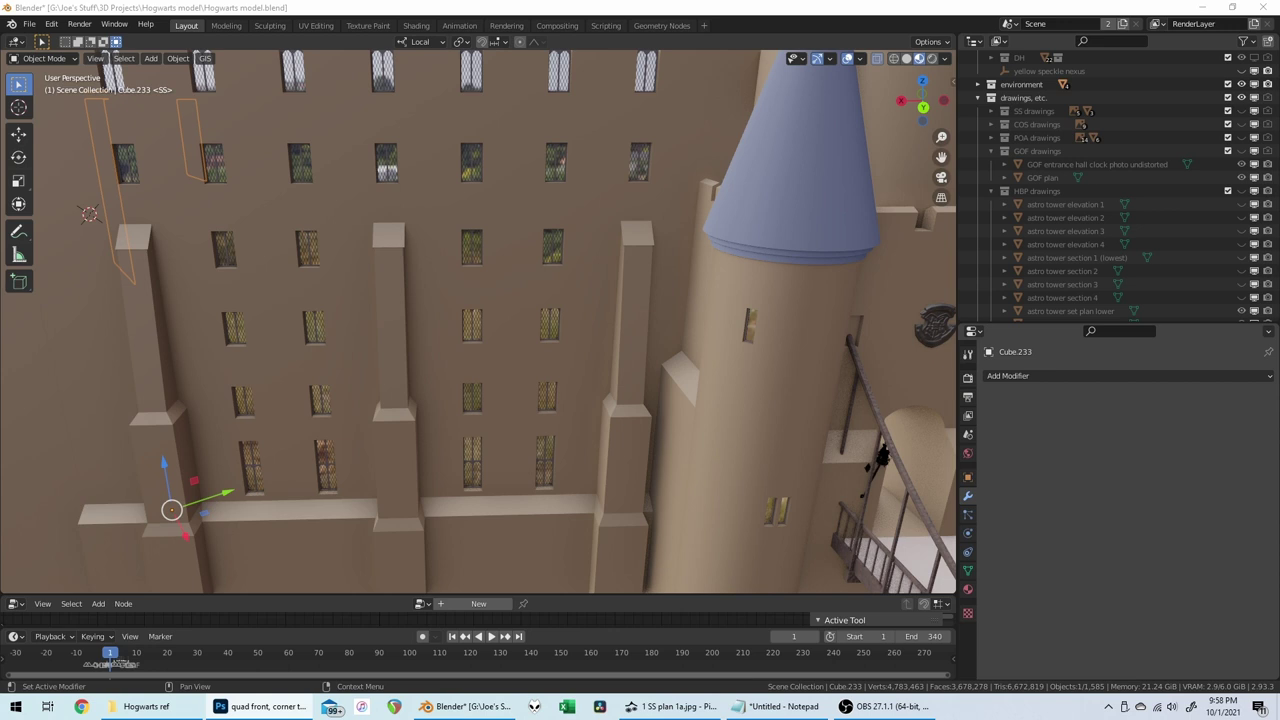
# Step: Switch to Photoshop and examine the sunset photo of the castle front in the quad front, corner tower, & stone bridge reference
pyautogui.moveTo(1279, 192); pyautogui.dragTo(435, 0)
pyautogui.moveTo(694, 371); pyautogui.dragTo(641, 367)
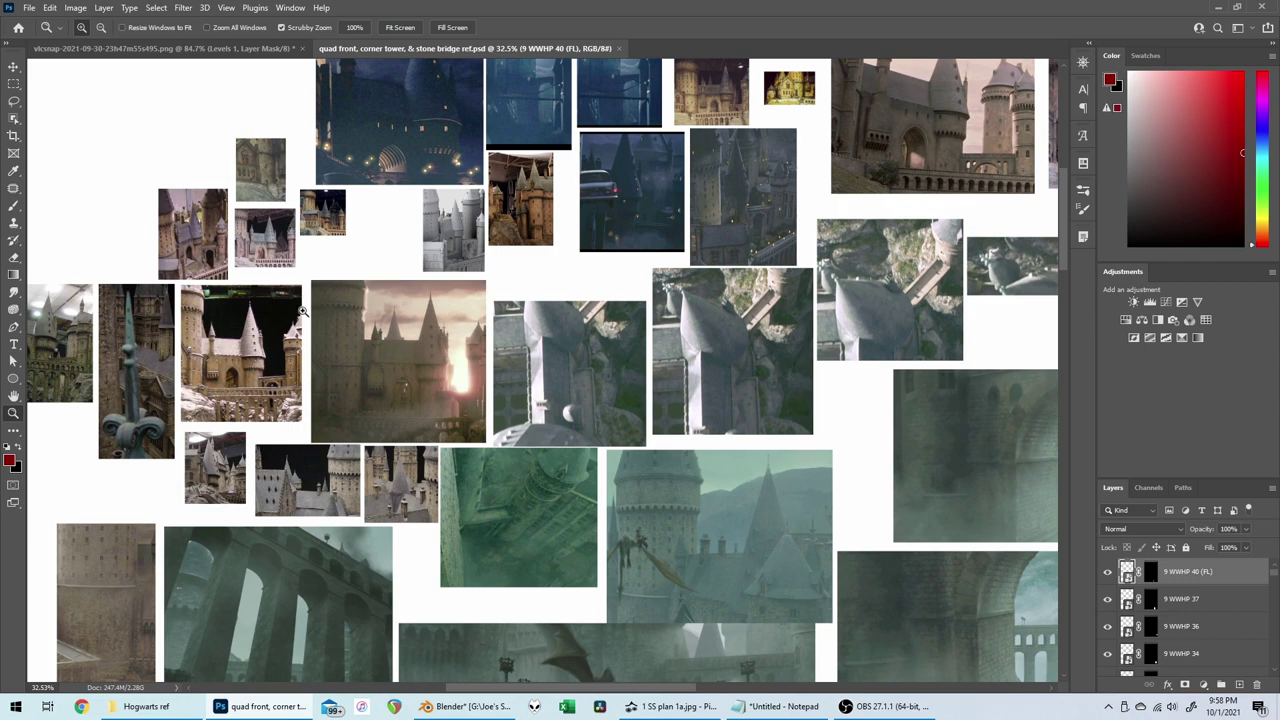
pyautogui.click(308, 297)
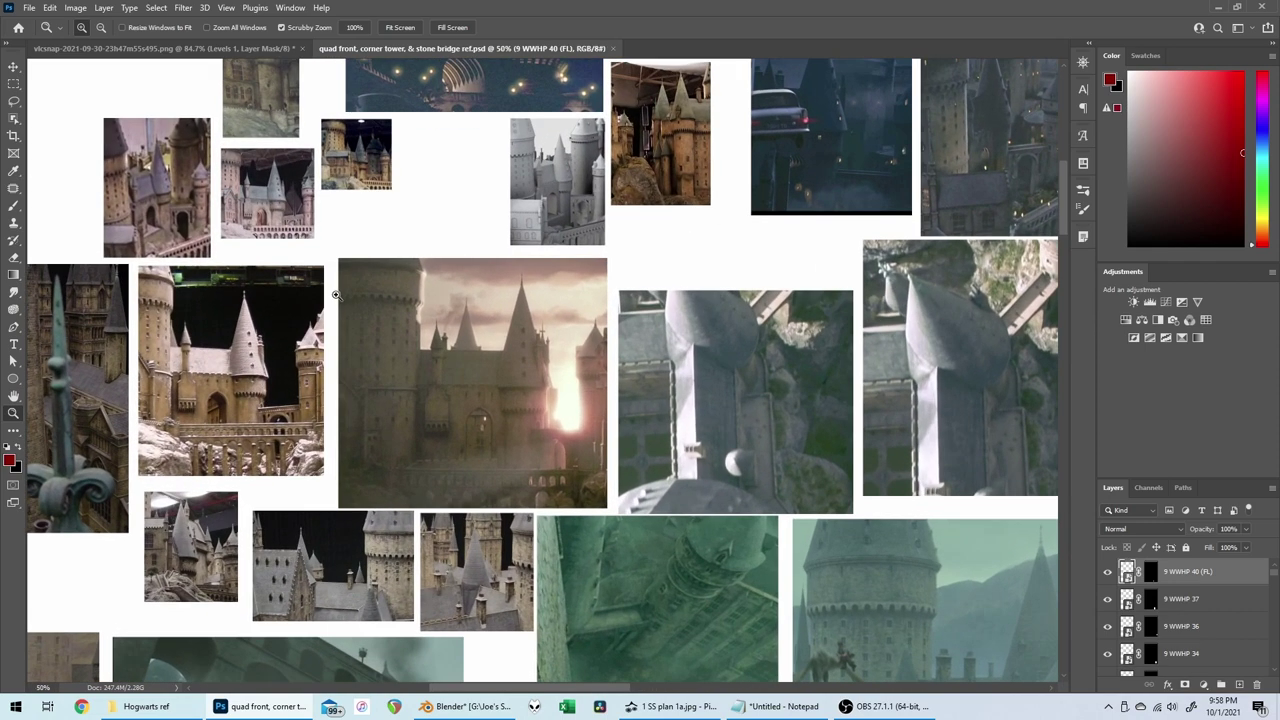
pyautogui.moveTo(418, 383); pyautogui.dragTo(449, 387)
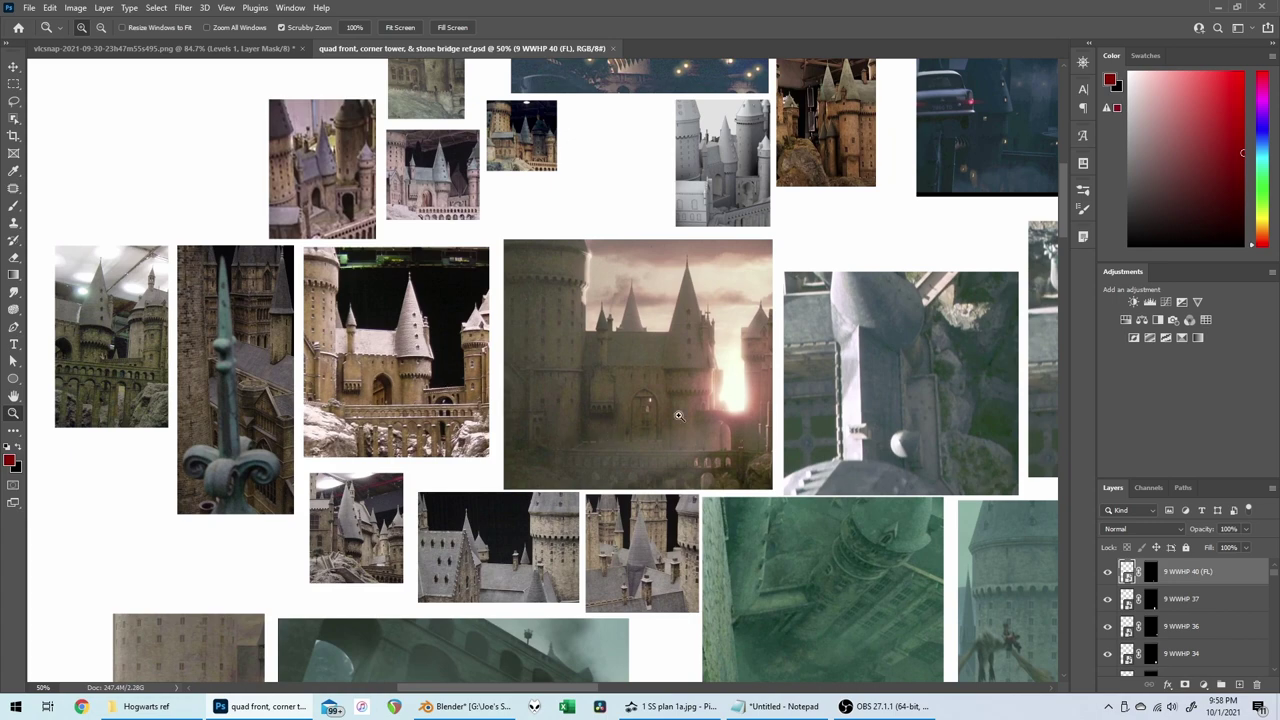
pyautogui.moveTo(679, 414); pyautogui.dragTo(724, 389)
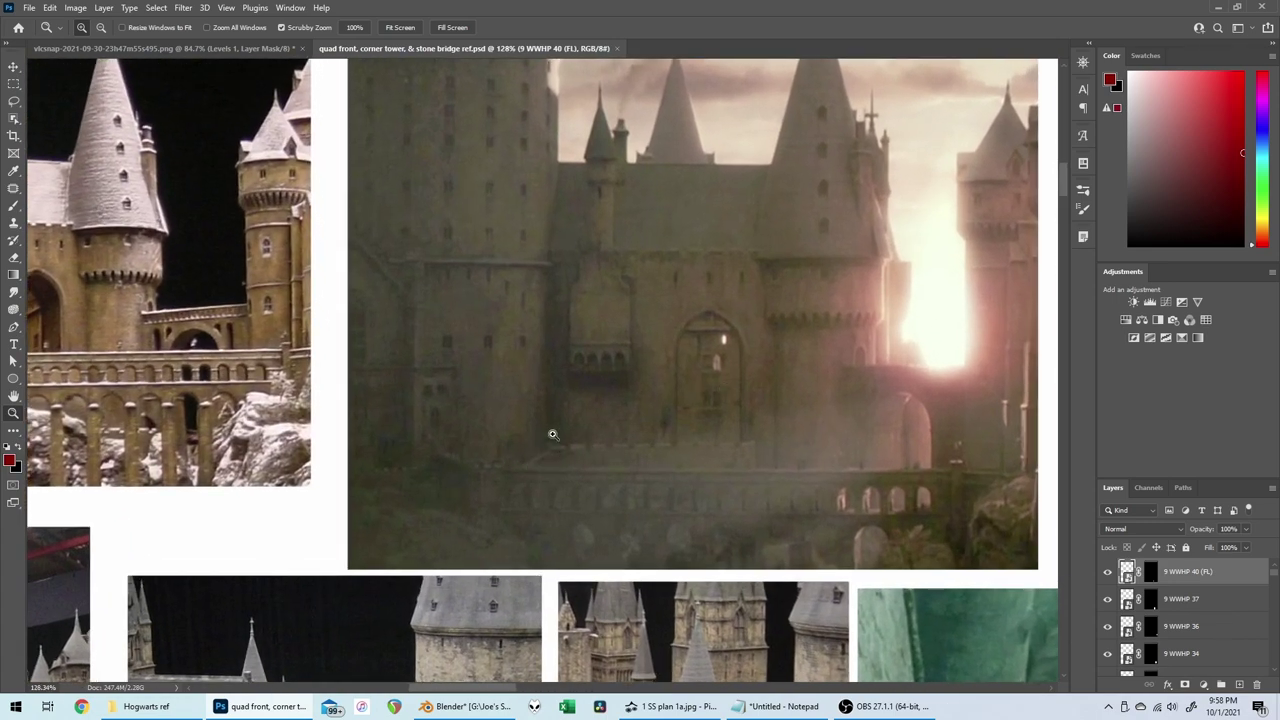
pyautogui.moveTo(630, 420); pyautogui.dragTo(573, 435)
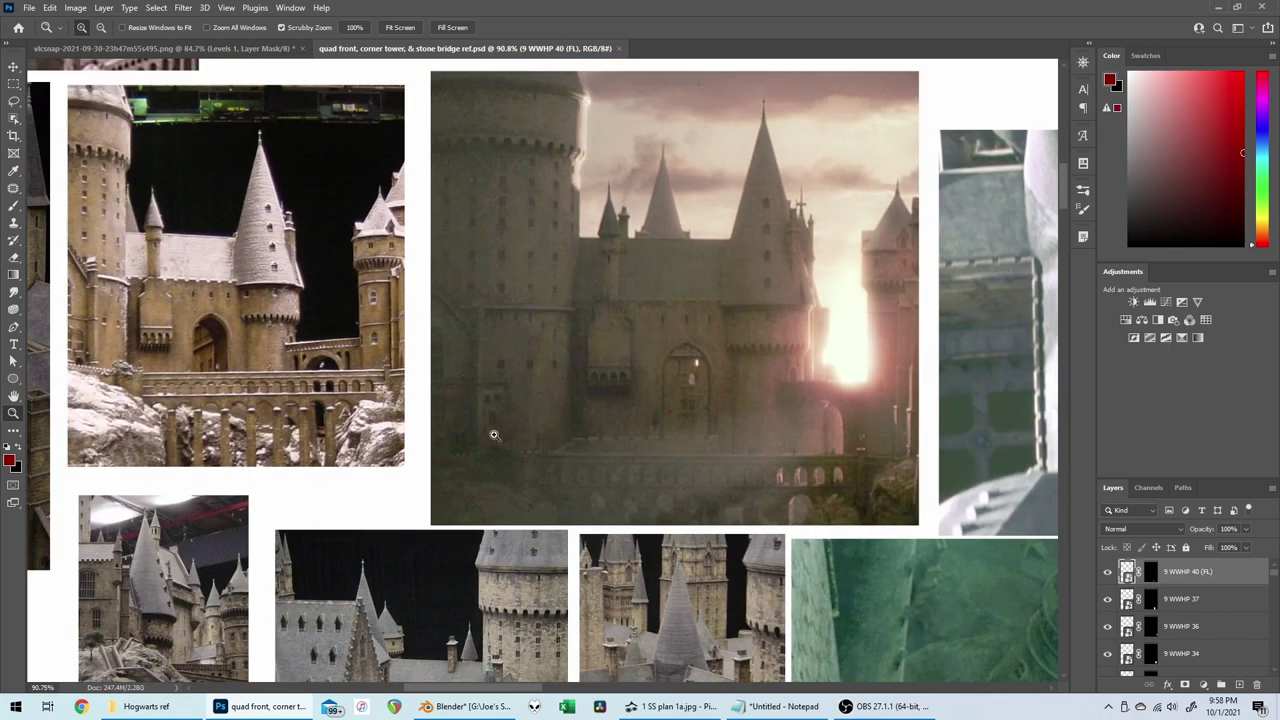
pyautogui.moveTo(567, 420); pyautogui.dragTo(394, 449)
pyautogui.moveTo(609, 482); pyautogui.dragTo(386, 472)
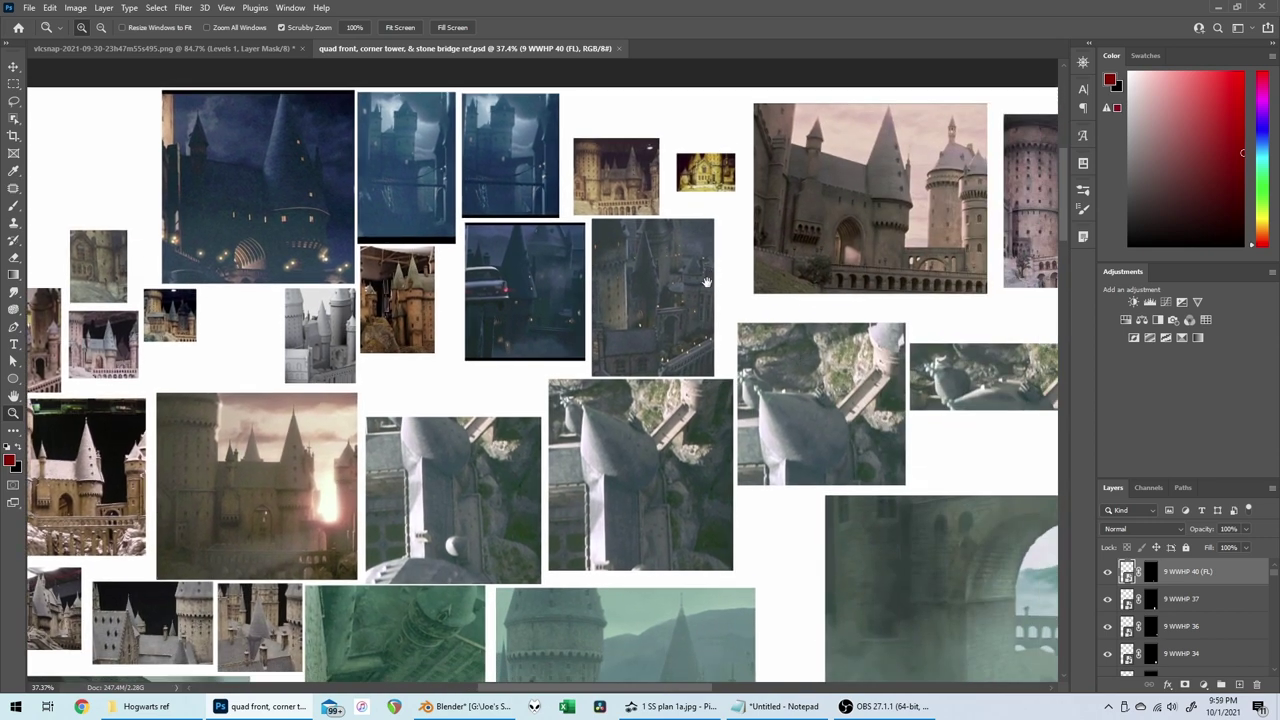
pyautogui.scroll(-5, 710, 180)
pyautogui.moveTo(717, 97); pyautogui.dragTo(798, 434)
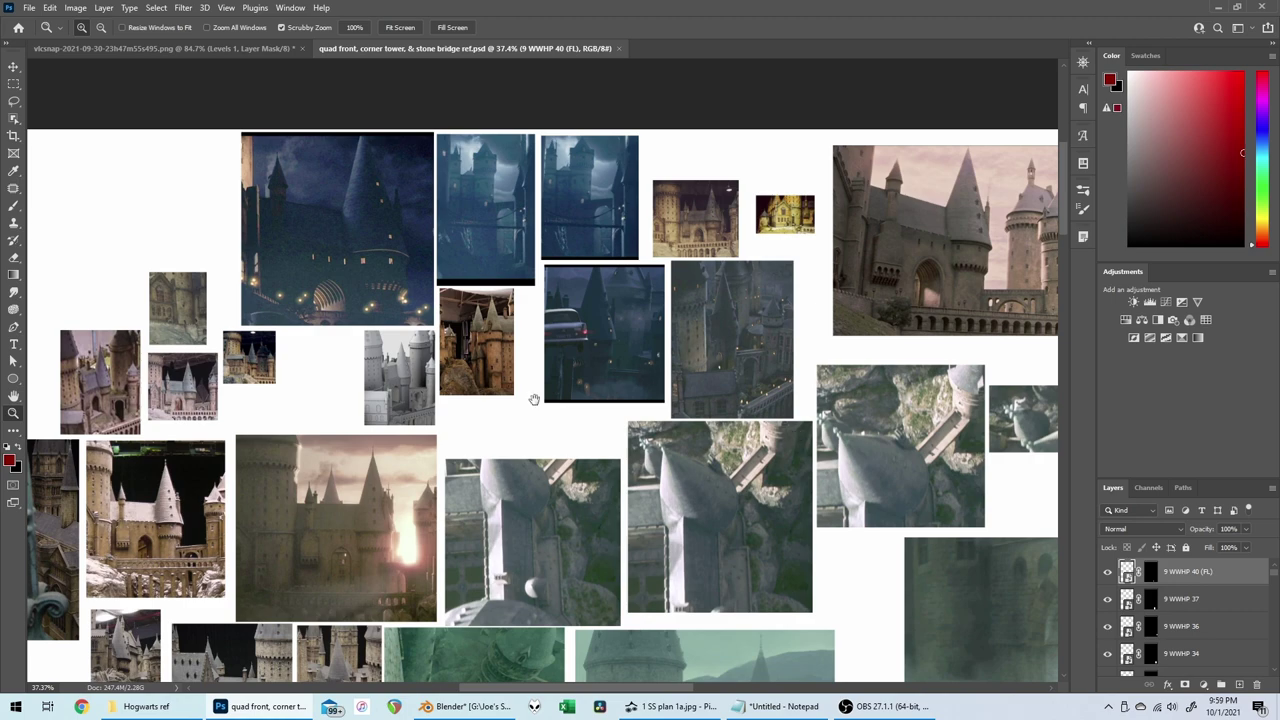
pyautogui.moveTo(534, 399); pyautogui.dragTo(759, 230)
pyautogui.moveTo(693, 405); pyautogui.dragTo(701, 513)
pyautogui.moveTo(726, 355)
pyautogui.mouseDown()
pyautogui.moveTo(769, 343)
pyautogui.moveTo(722, 352)
pyautogui.mouseUp()
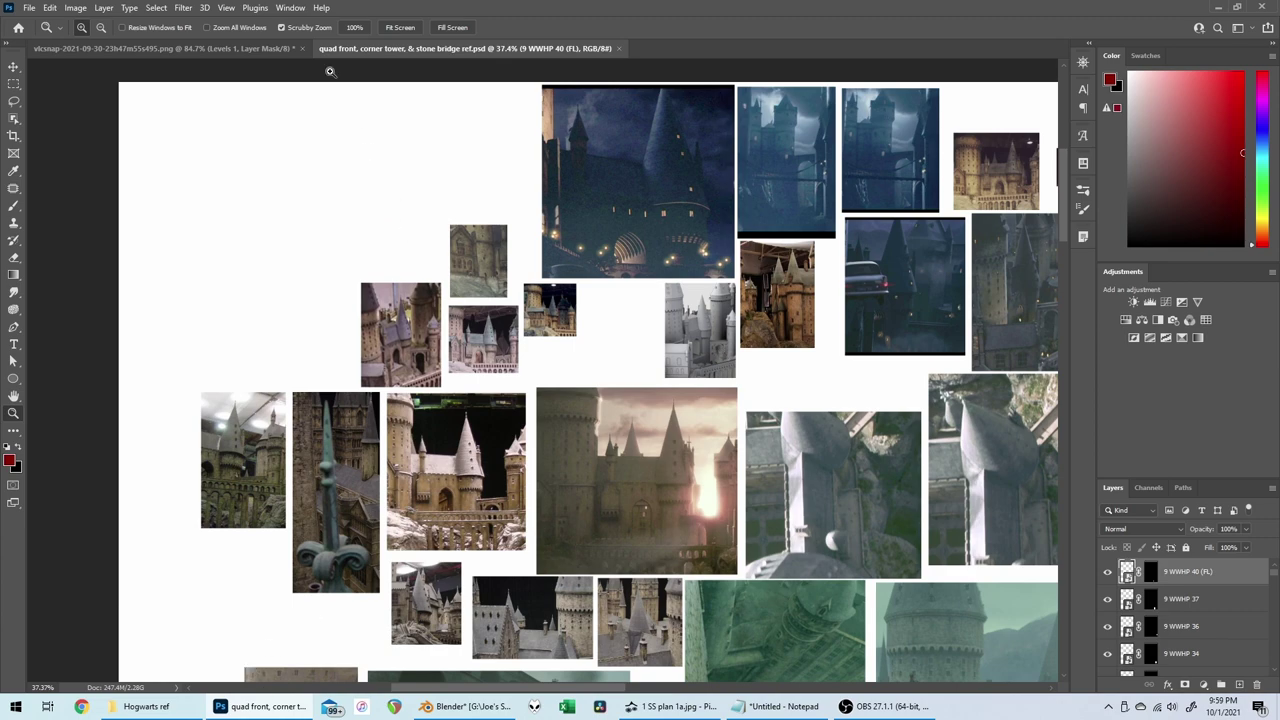
pyautogui.click(196, 49)
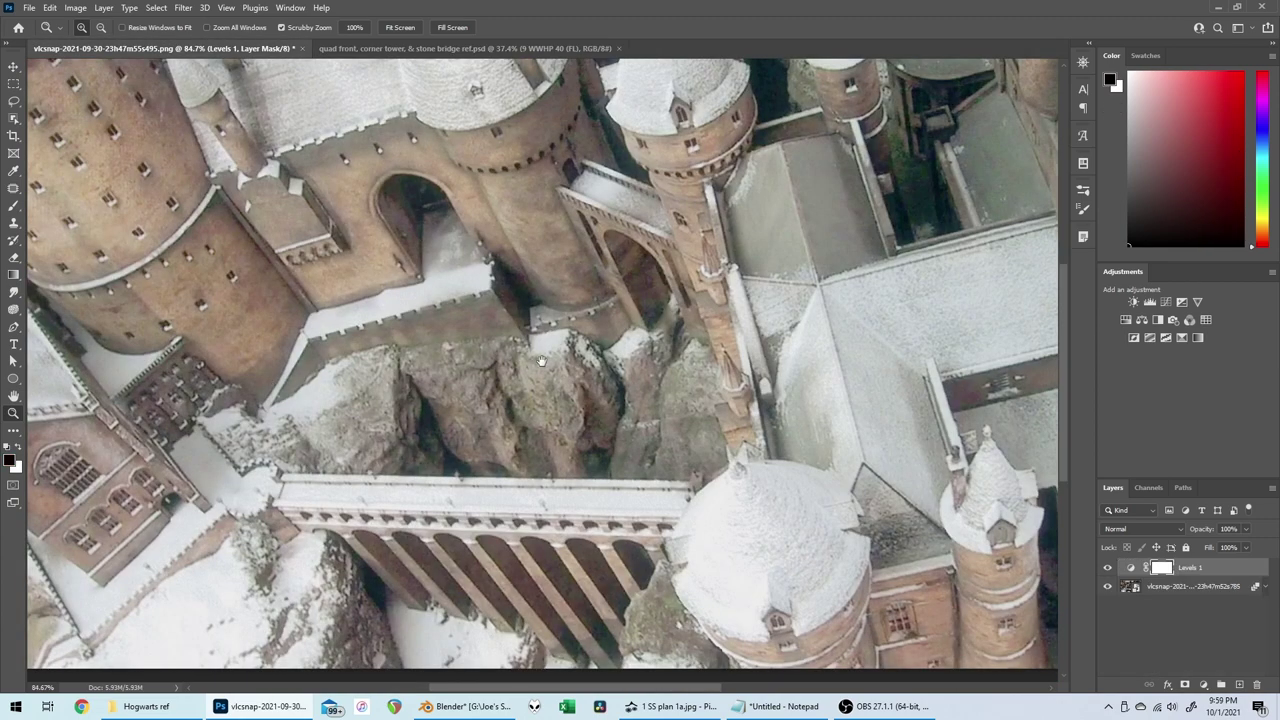
# Step: Examine the small walled courtyard and stone bridge up close in the snapshot, comparing it with the Levels 1 adjustment hidden and shown
pyautogui.moveTo(570, 364); pyautogui.dragTo(878, 346)
pyautogui.moveTo(530, 353); pyautogui.dragTo(593, 333)
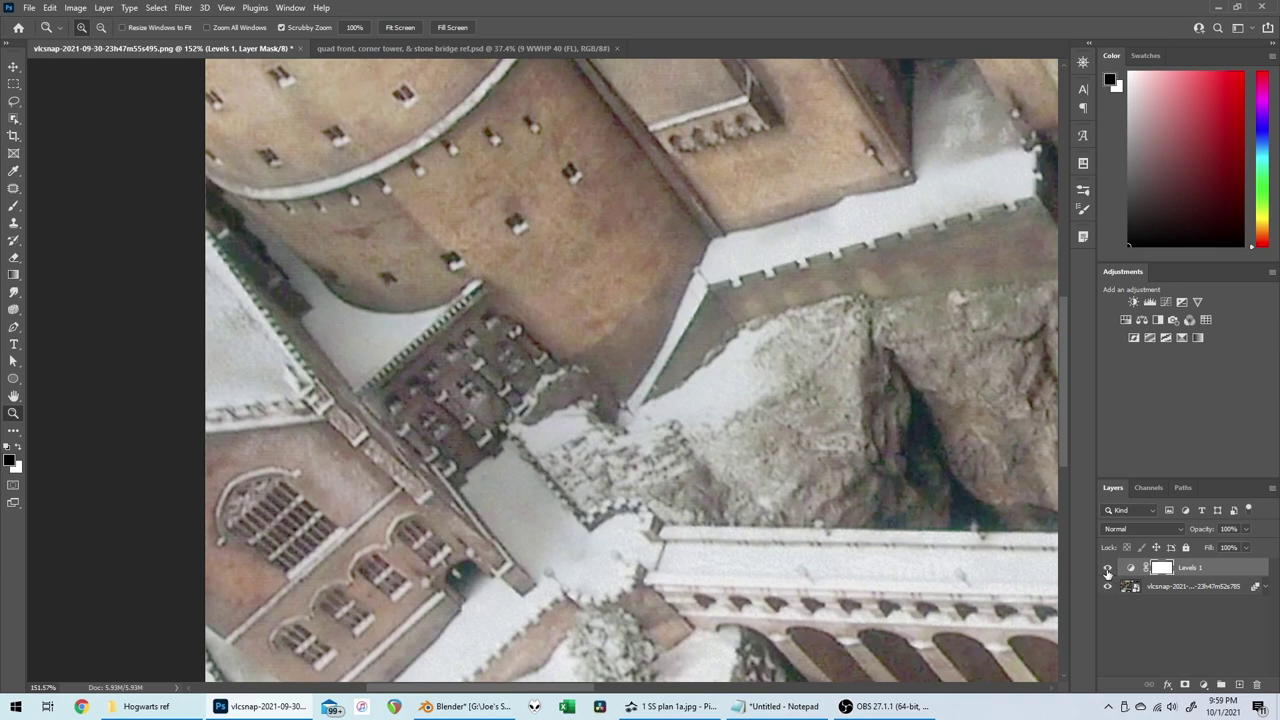
pyautogui.click(1107, 569)
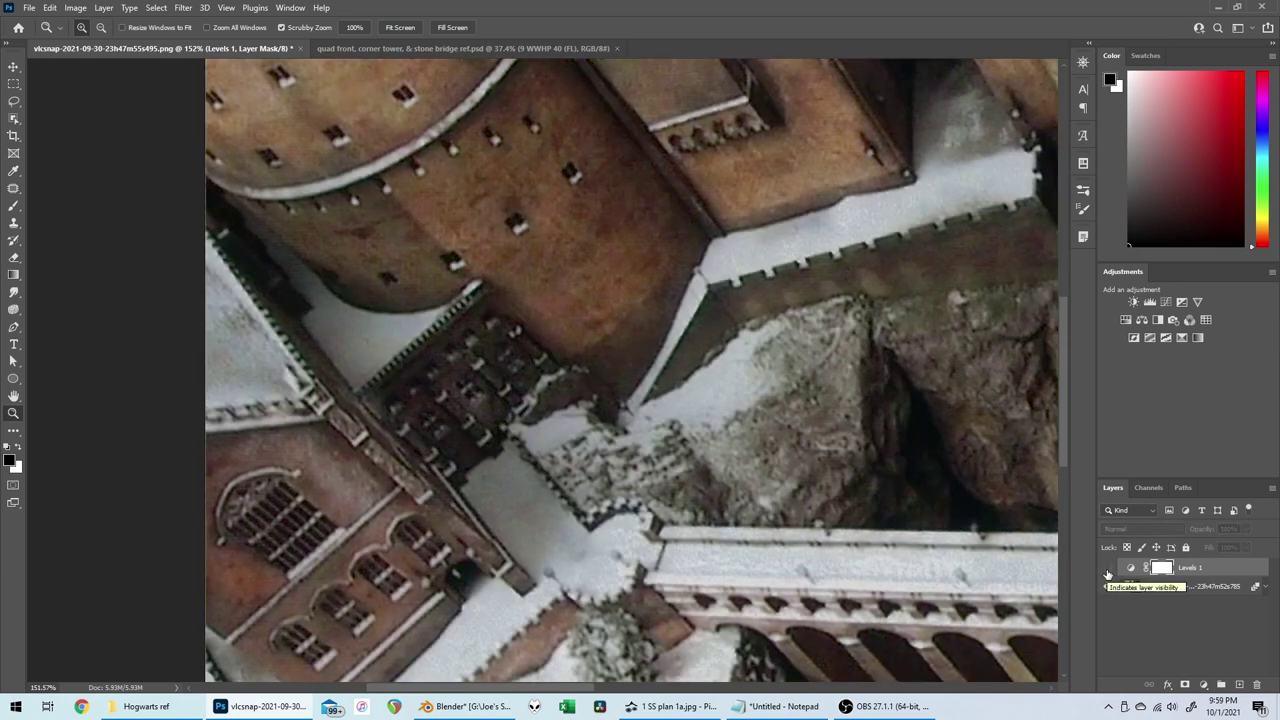
pyautogui.click(1107, 569)
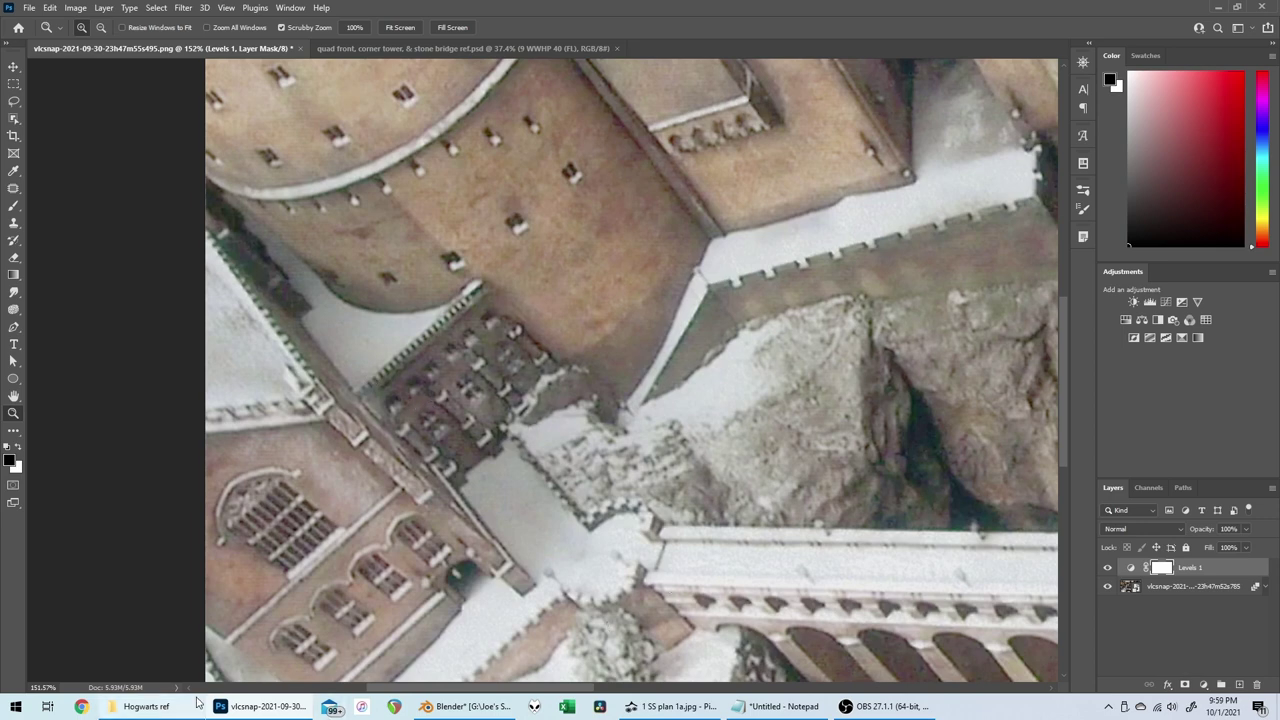
# Step: Find the 1 SS 12a image in the Hogwarts ref folder and open it in Photoshop
pyautogui.click(185, 705)
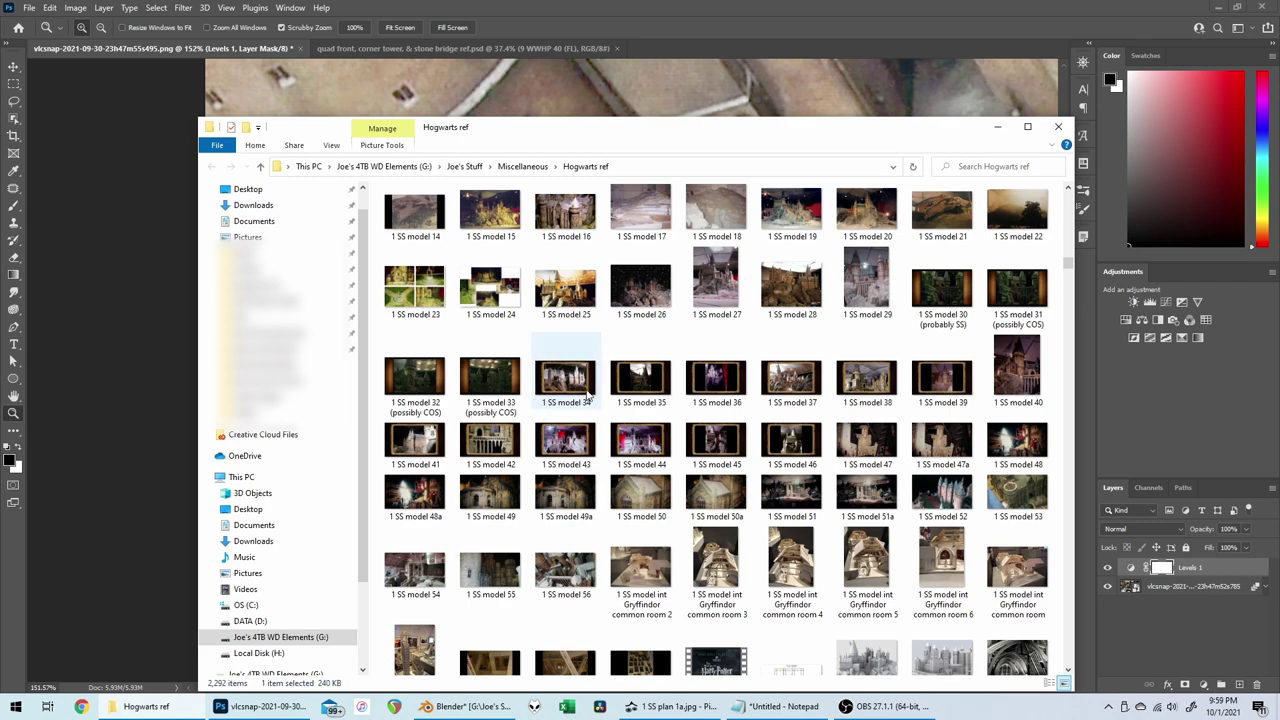
pyautogui.scroll(-15, 645, 405)
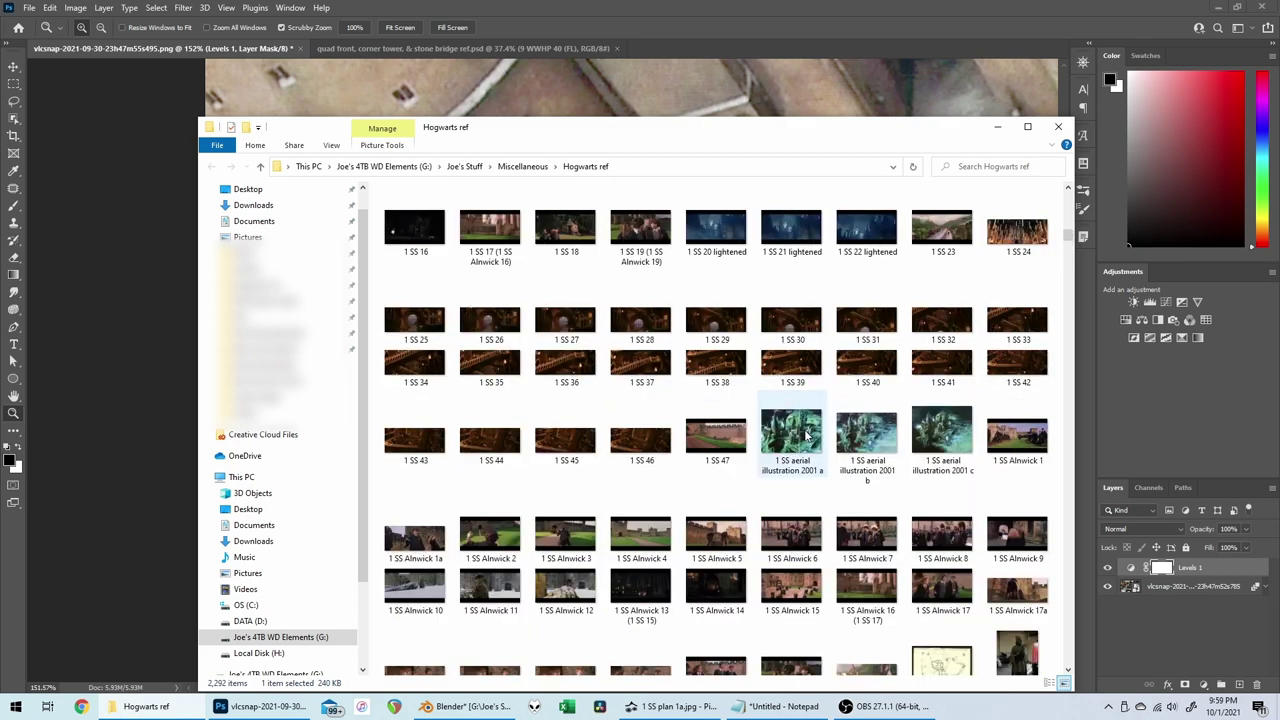
pyautogui.scroll(3, 826, 434)
pyautogui.click(808, 392)
pyautogui.click(717, 397)
pyautogui.moveTo(707, 380); pyautogui.dragTo(695, 52)
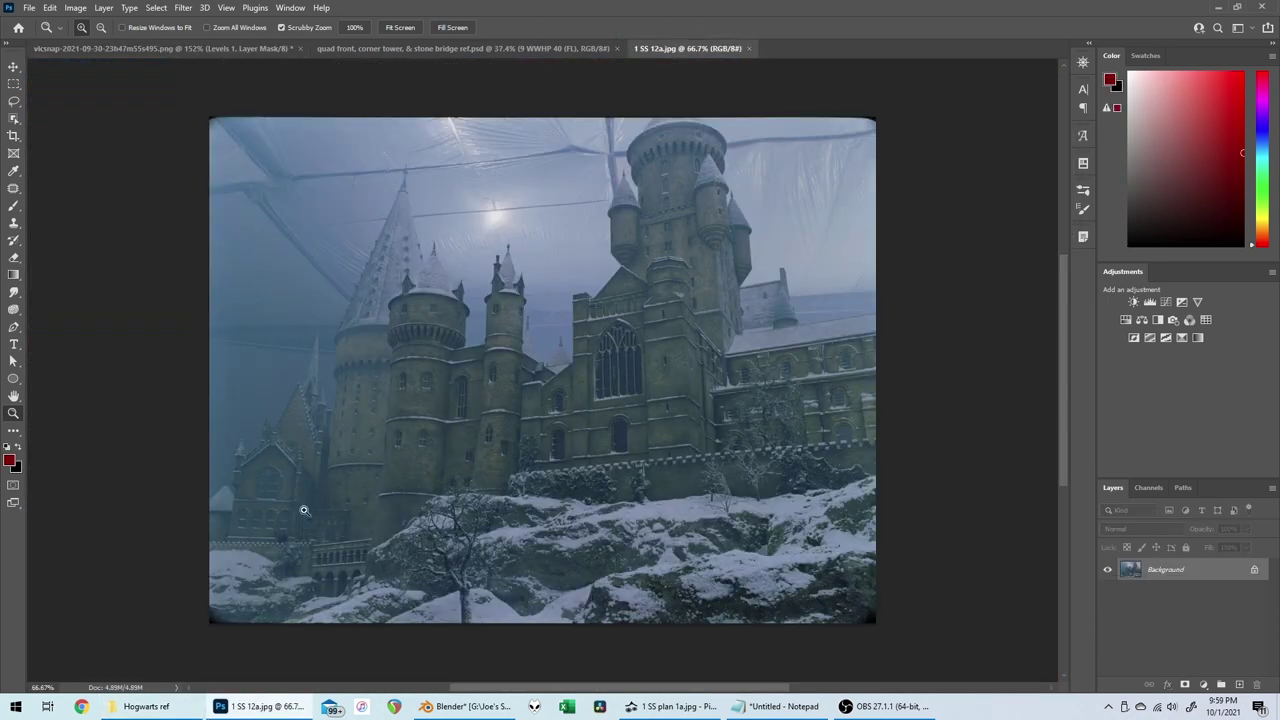
# Step: Examine the low wall between the gabled building and the round tower above the stone bridge in 1 SS 12a.jpg
pyautogui.moveTo(333, 517); pyautogui.dragTo(431, 483)
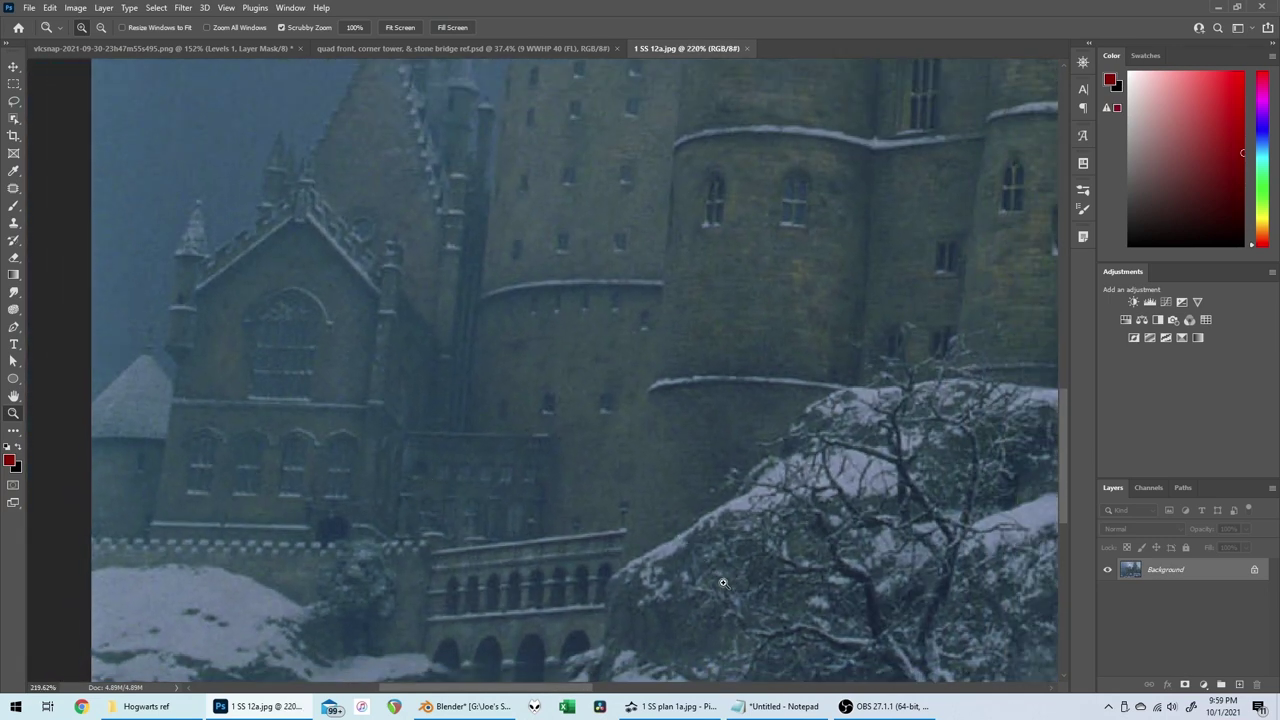
pyautogui.moveTo(499, 709)
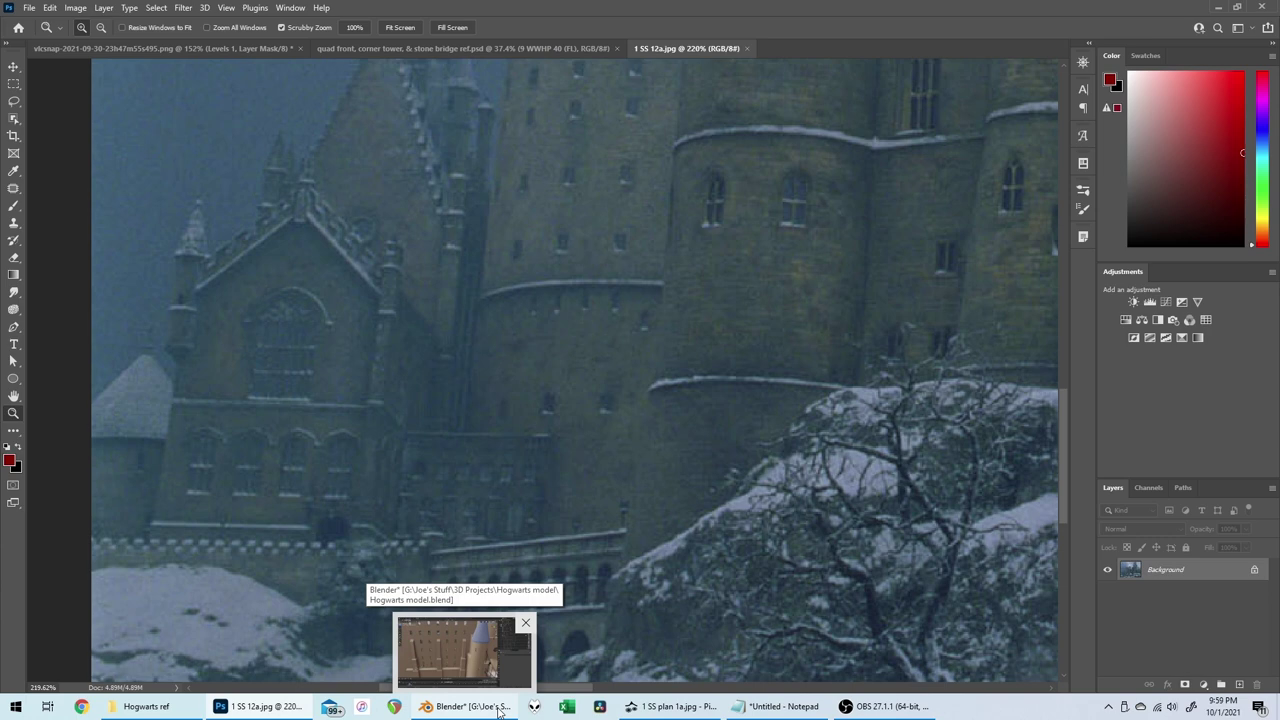
pyautogui.click(460, 47)
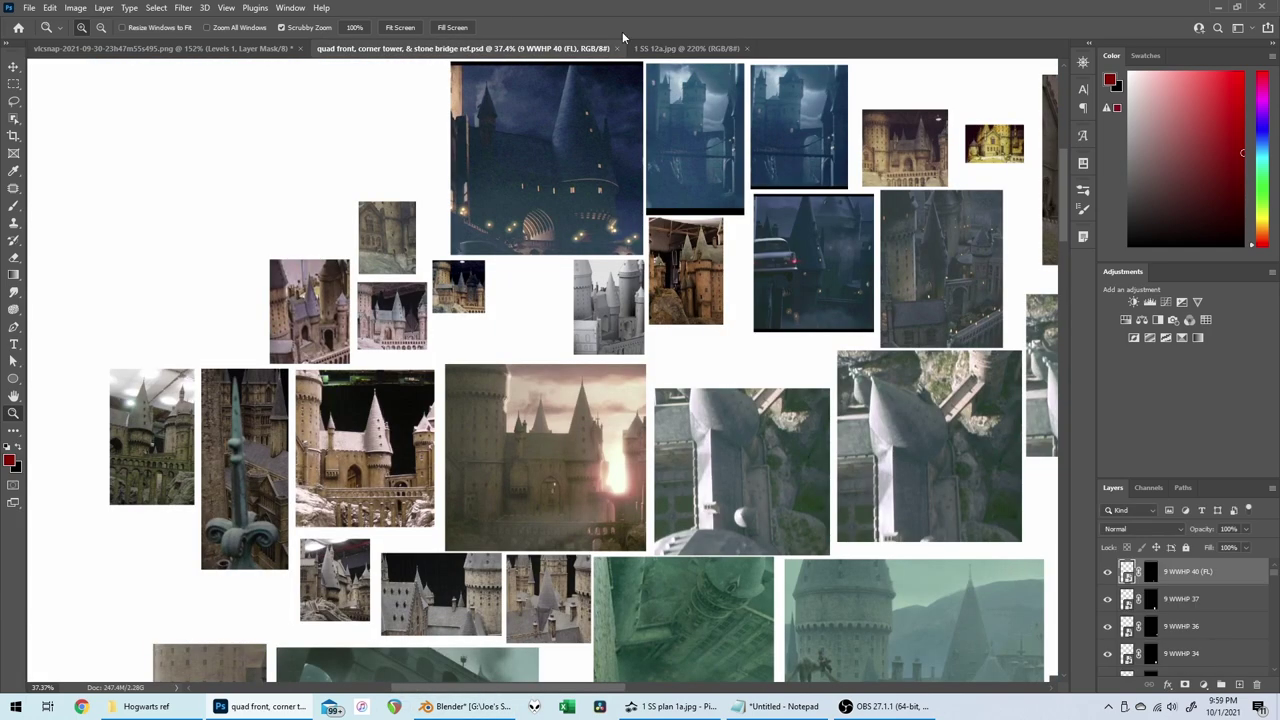
pyautogui.click(686, 48)
pyautogui.keyDown('alt'); pyautogui.scroll(2, 479, 479); pyautogui.keyUp('alt')
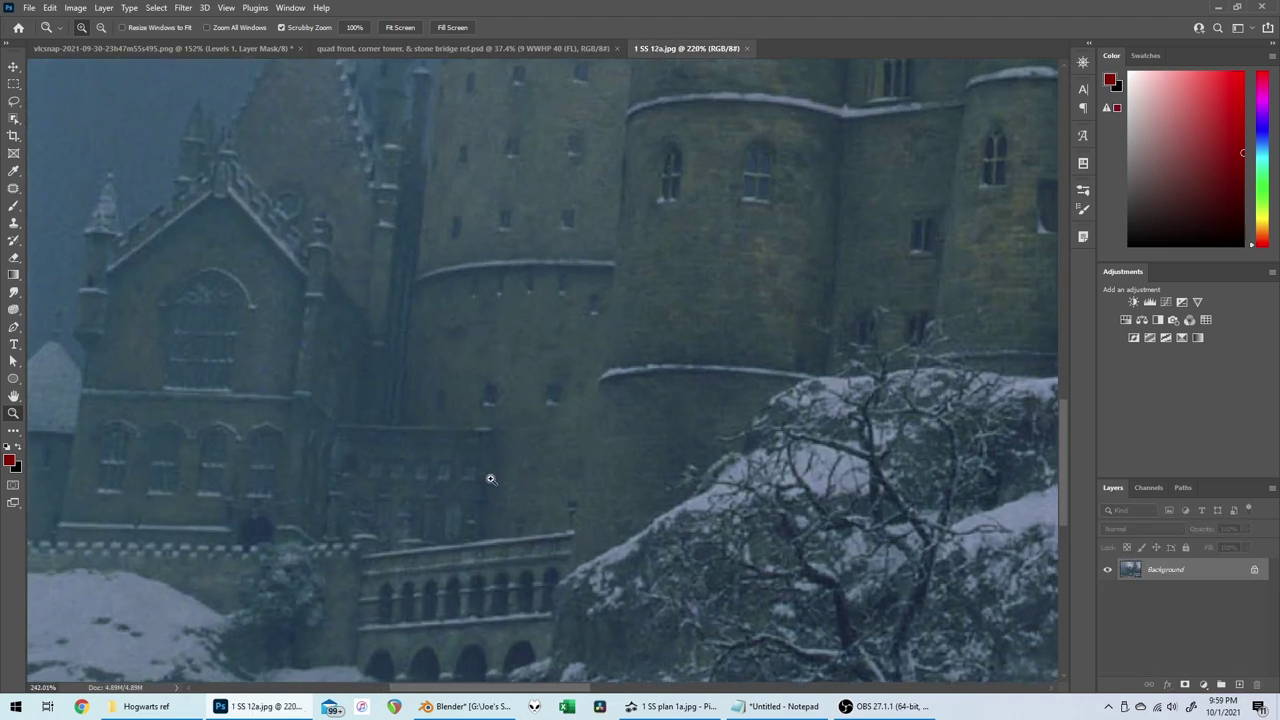
pyautogui.keyDown('alt'); pyautogui.scroll(-3, 331, 520); pyautogui.keyUp('alt')
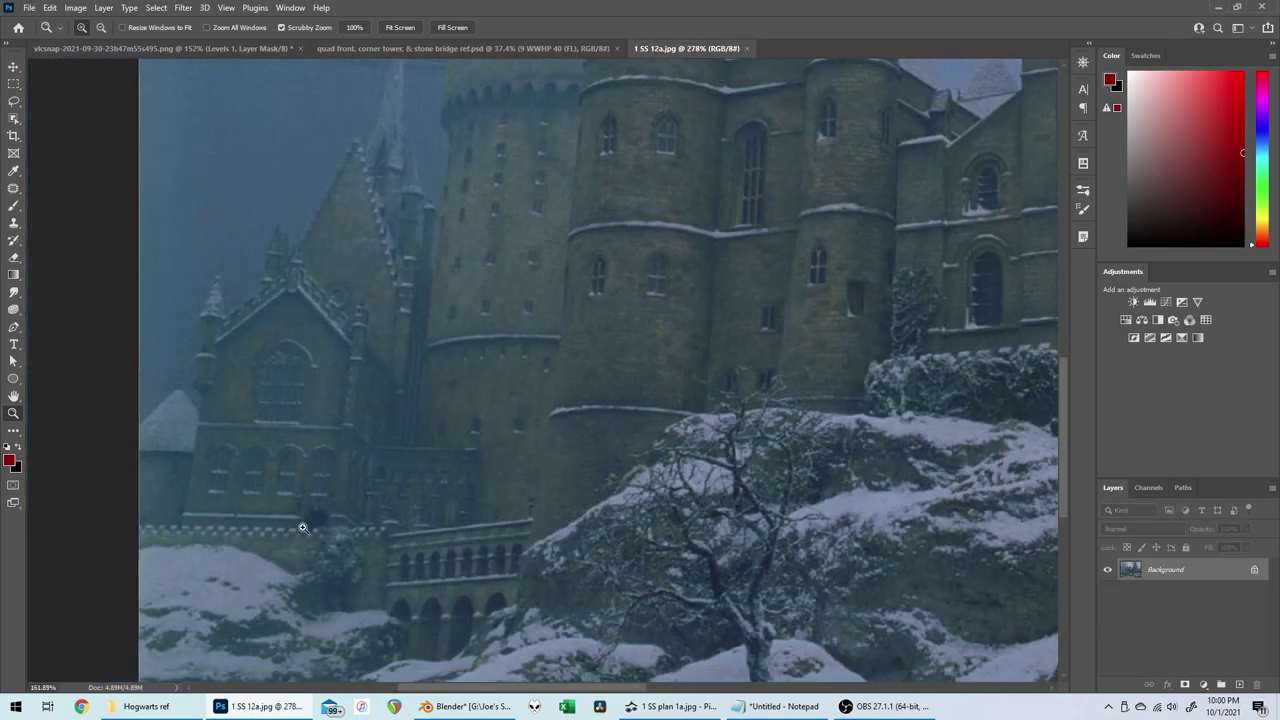
# Step: Compare the sunset and miniature photos on the reference board with the snowy aerial view in the vlcsnap image
pyautogui.click(520, 49)
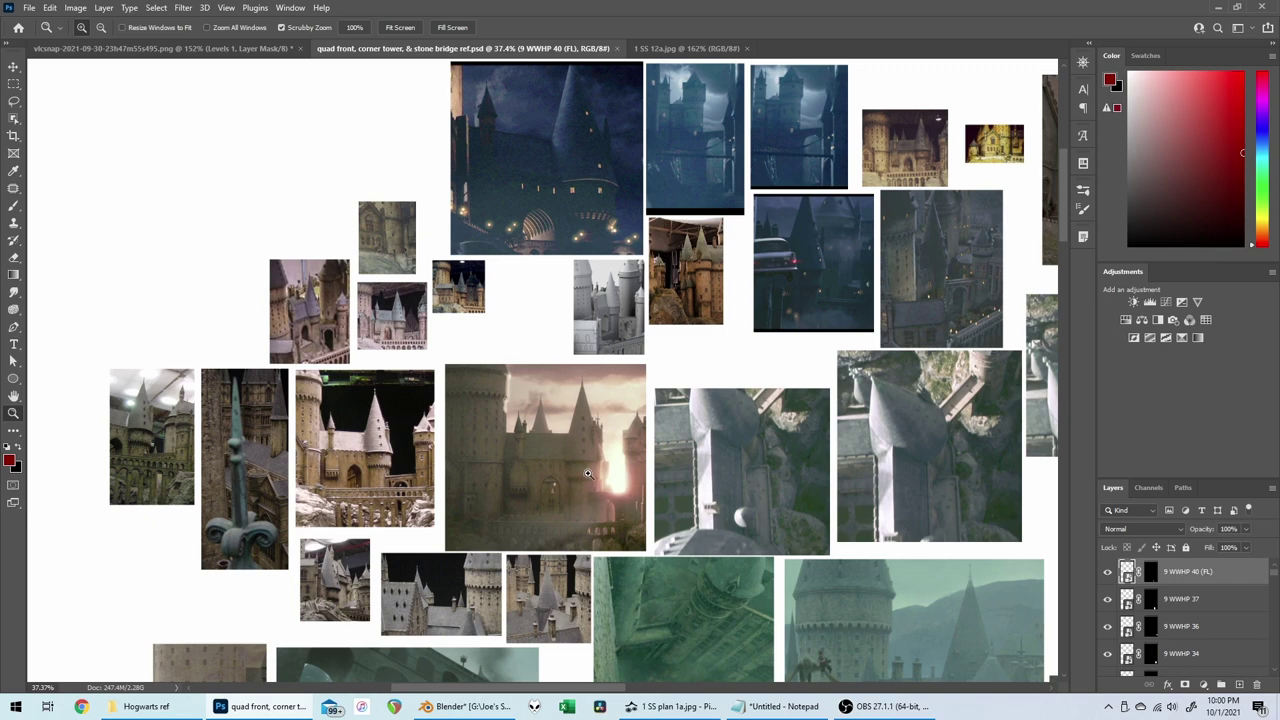
pyautogui.keyDown('alt'); pyautogui.scroll(5, 541, 503); pyautogui.keyUp('alt')
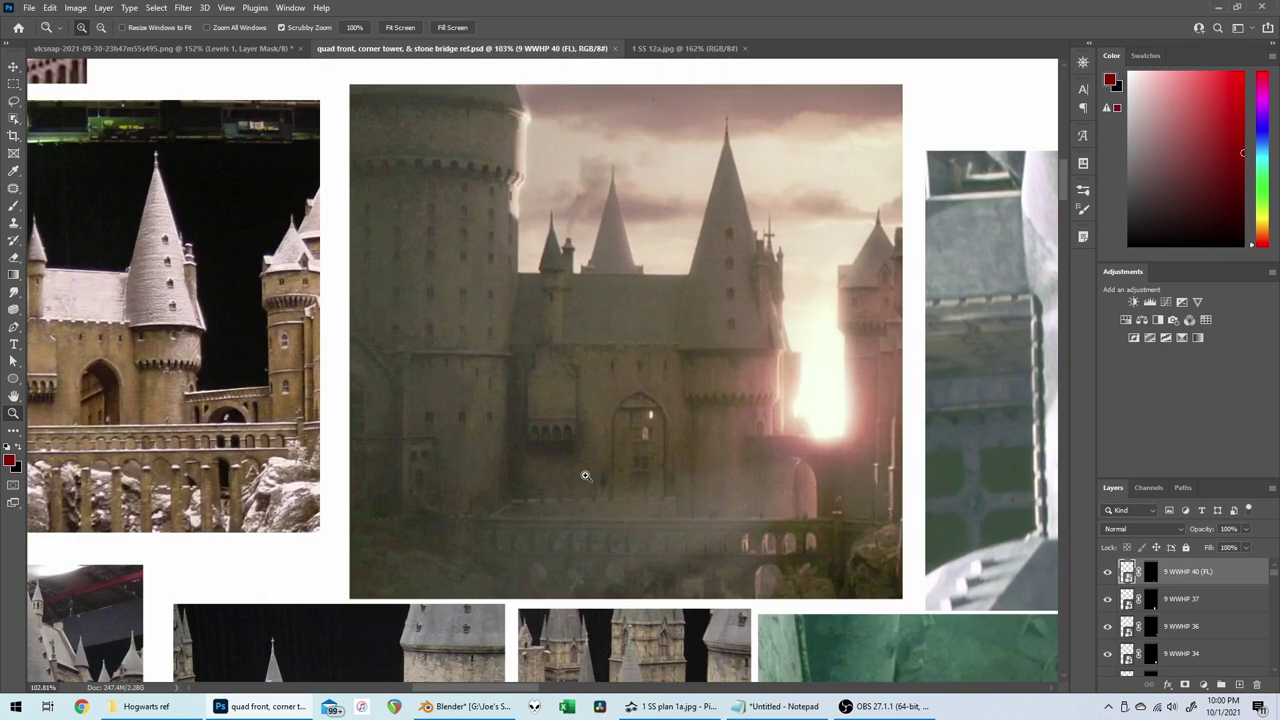
pyautogui.keyDown('alt'); pyautogui.scroll(-3, 376, 463); pyautogui.keyUp('alt')
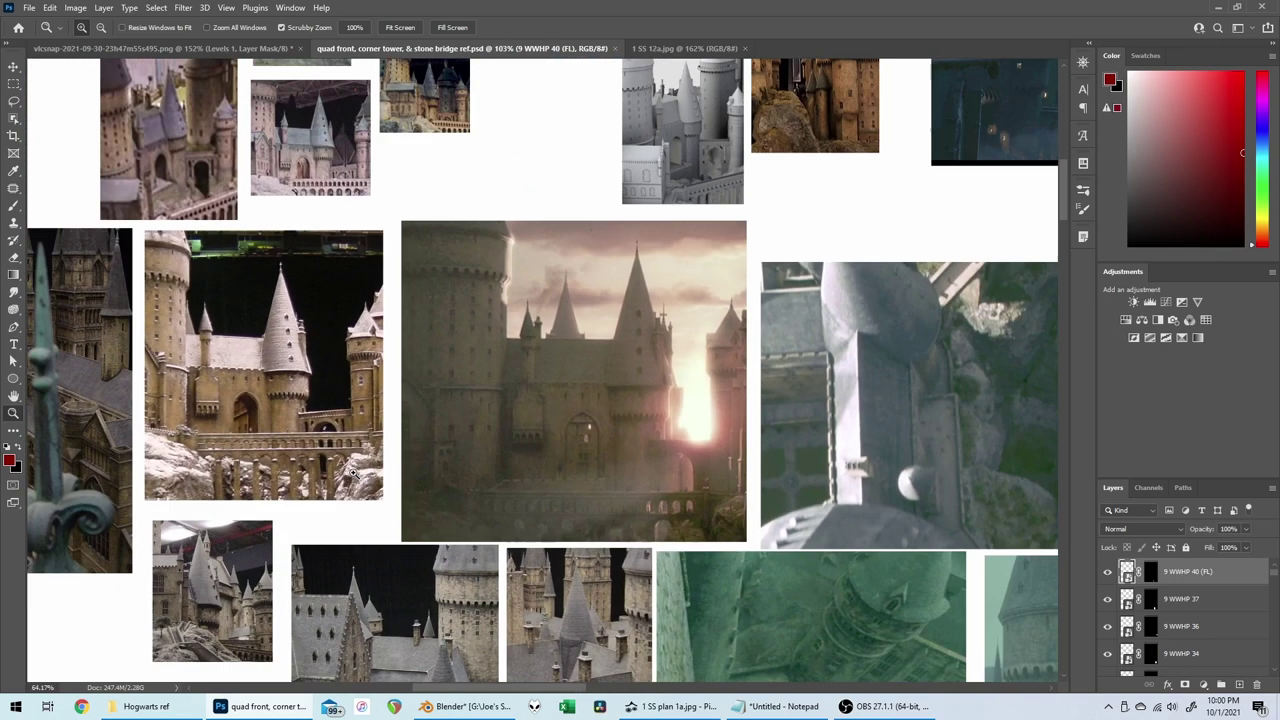
pyautogui.click(250, 48)
pyautogui.keyDown('alt'); pyautogui.scroll(-2, 457, 345); pyautogui.keyUp('alt')
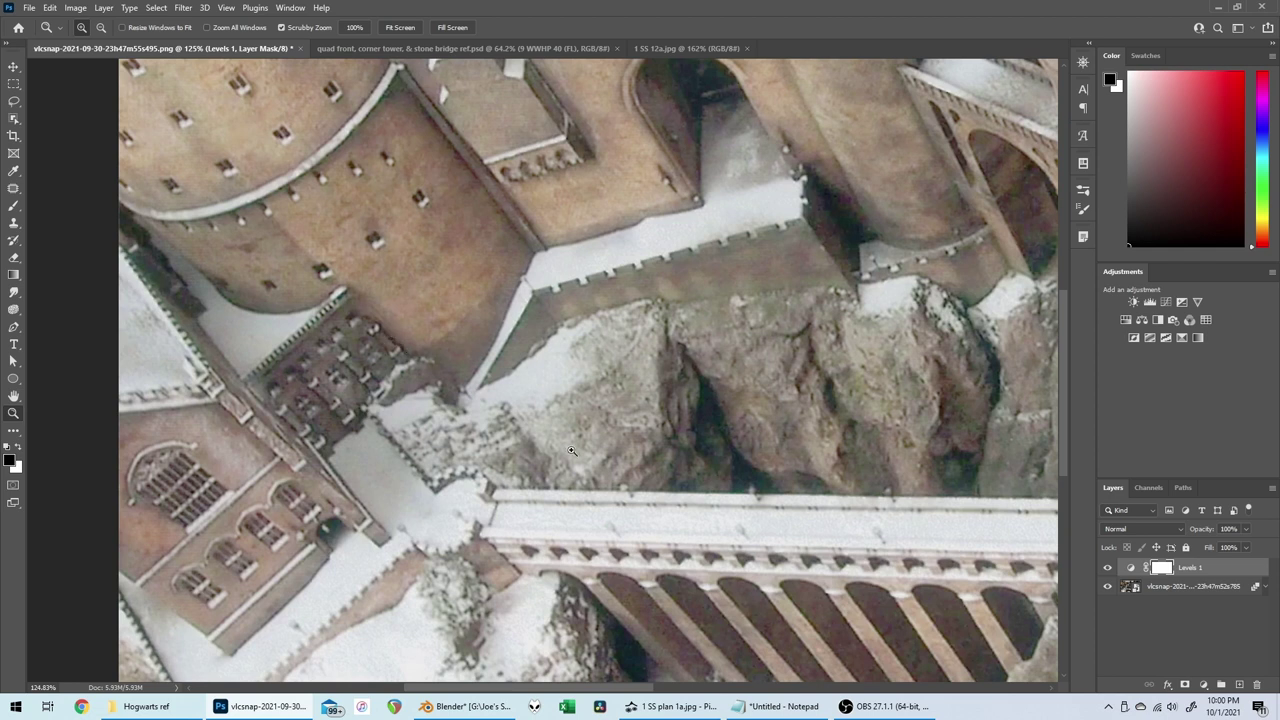
# Step: Switch to Blender and inspect the castle's outer walls for existing buttresses between the window rows
pyautogui.click(470, 707)
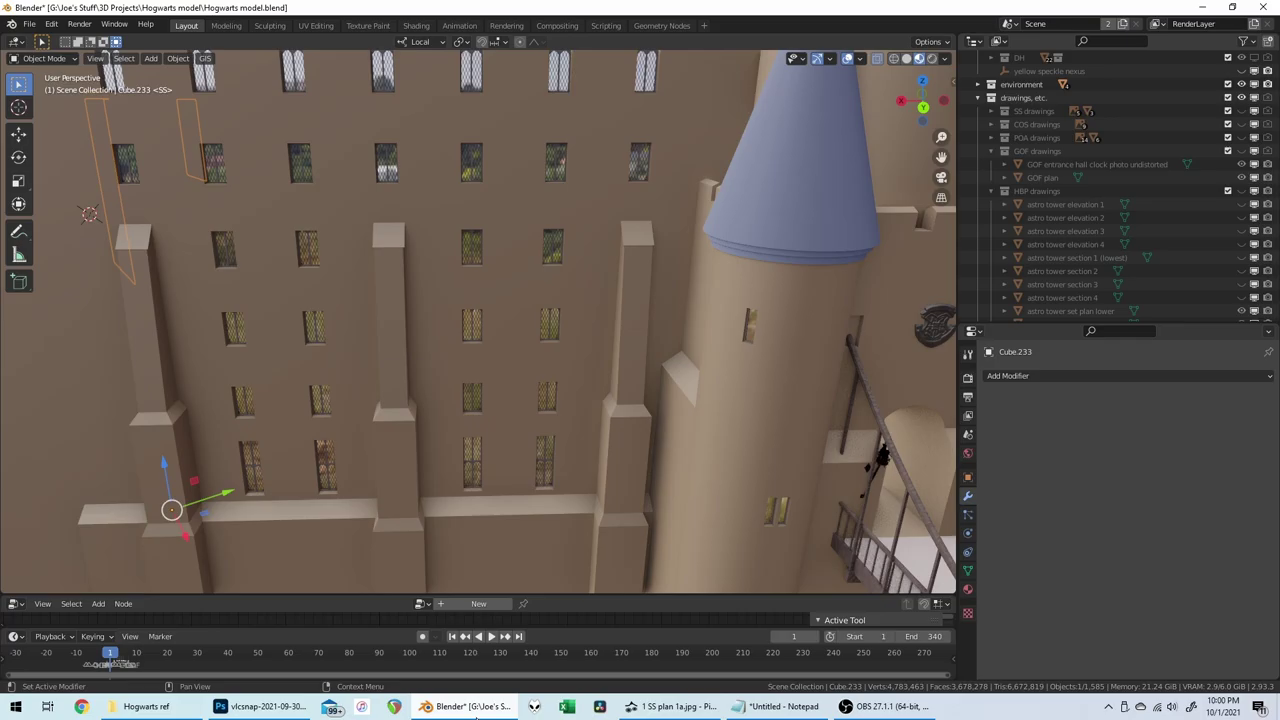
pyautogui.click(476, 716)
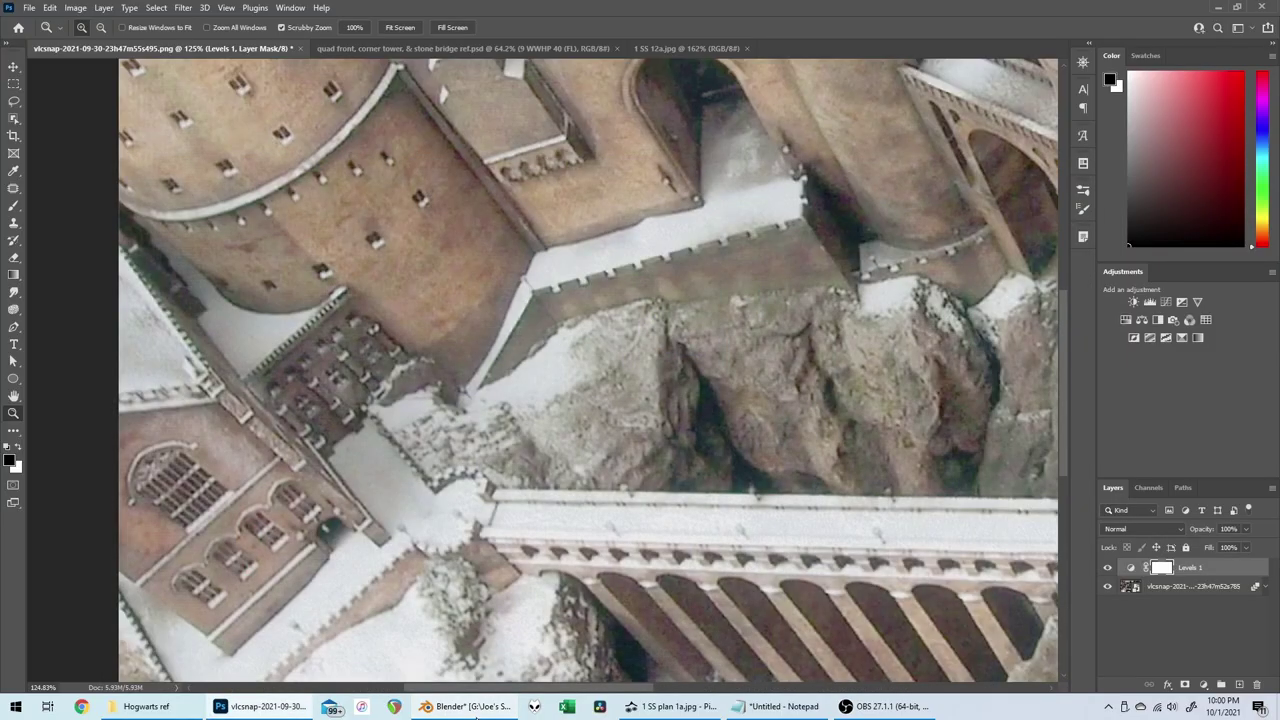
pyautogui.click(474, 708)
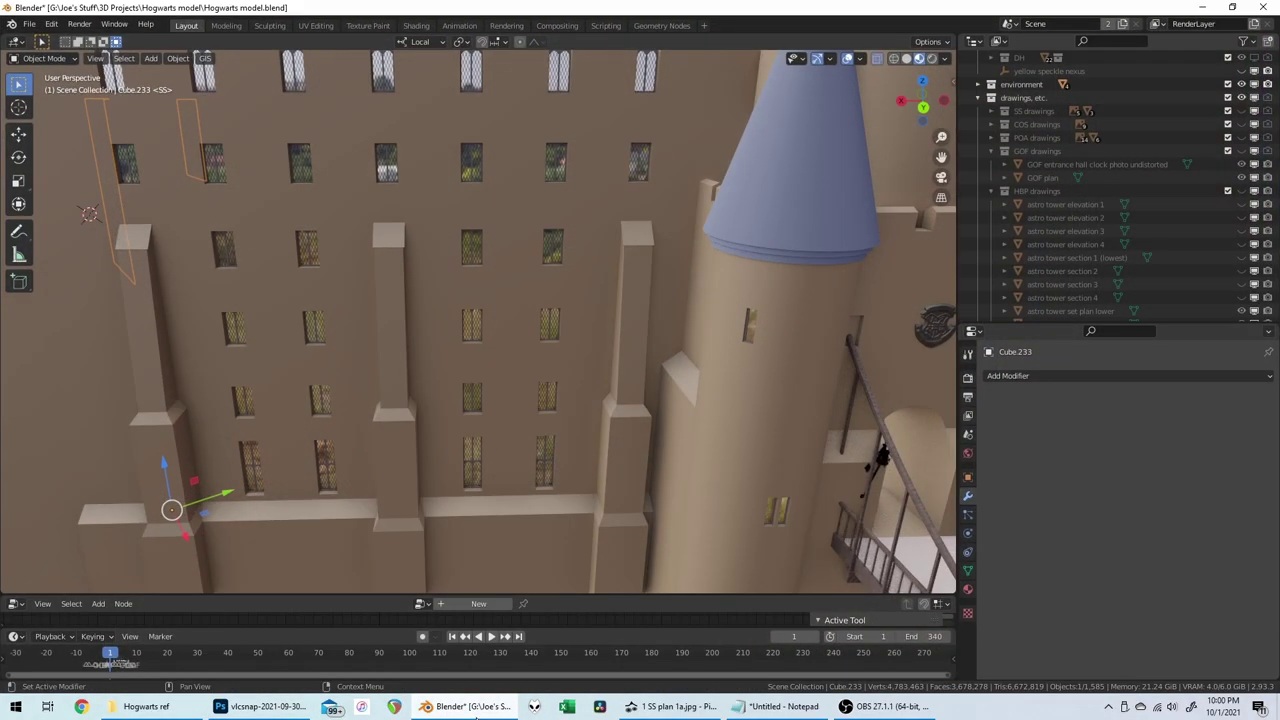
pyautogui.scroll(8, 695, 347)
pyautogui.scroll(-10, 697, 350)
pyautogui.scroll(-10, 697, 350)
pyautogui.scroll(10, 697, 350)
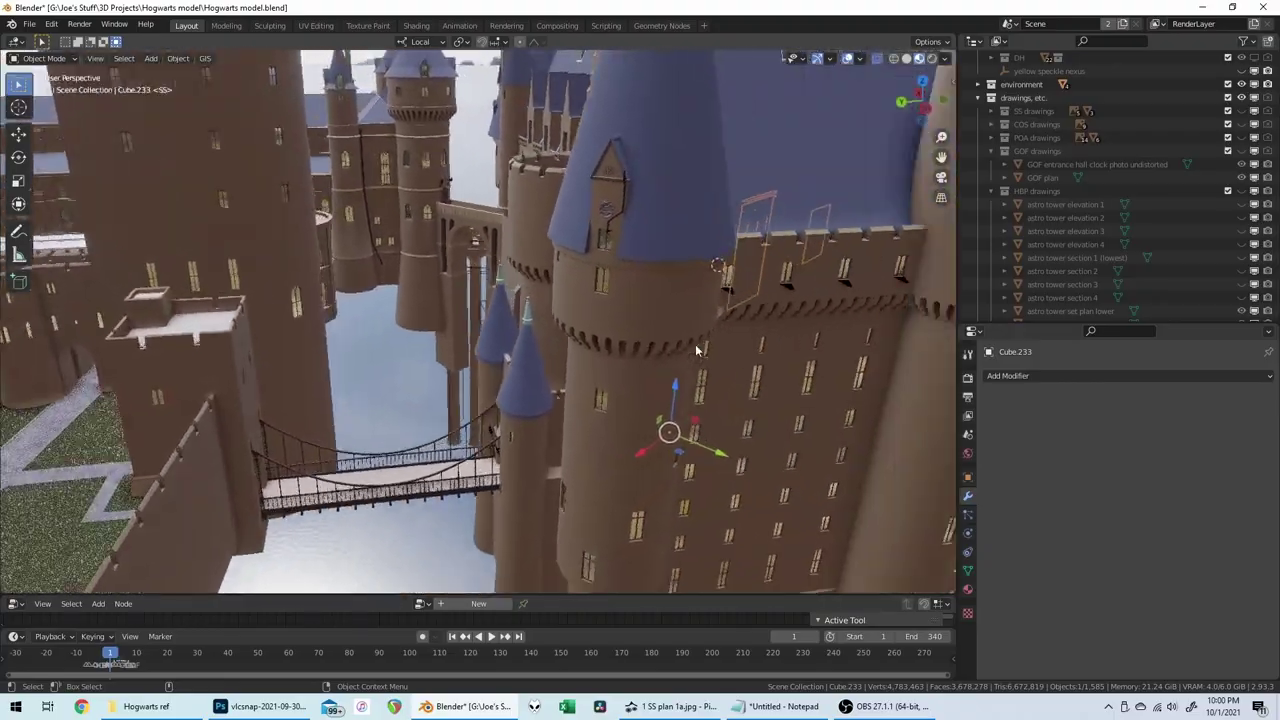
pyautogui.moveTo(697, 350); pyautogui.dragTo(697, 350, button='middle')
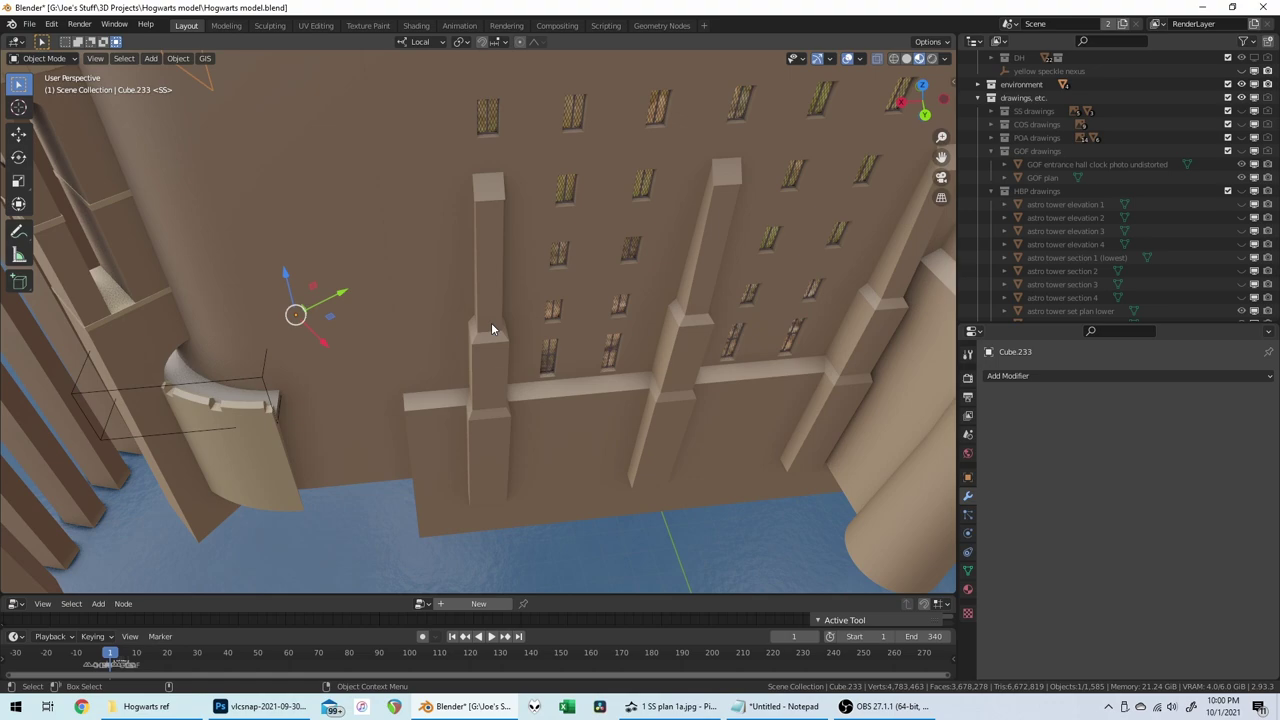
# Step: Duplicate the leftmost outer-wall buttress and move the copy about 10.17 in local X and -20.17 in local Y, beside the stairs
pyautogui.click(491, 324)
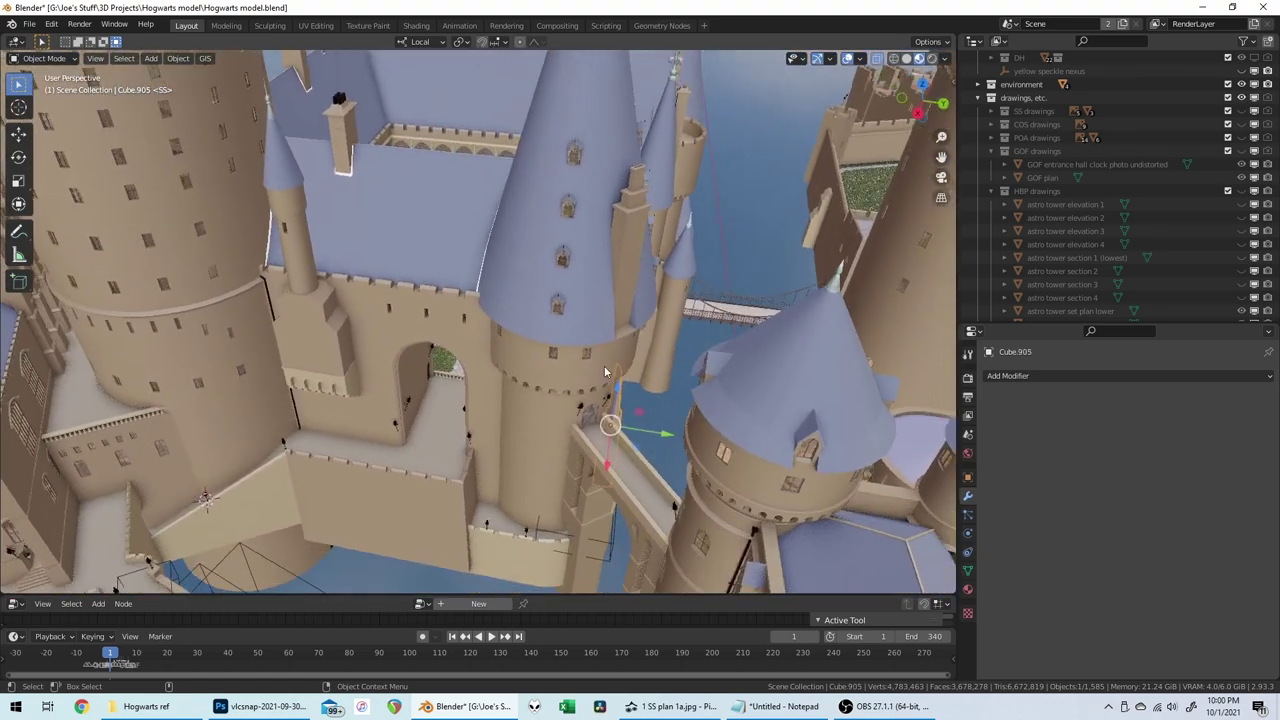
pyautogui.hotkey('shift', 'd')
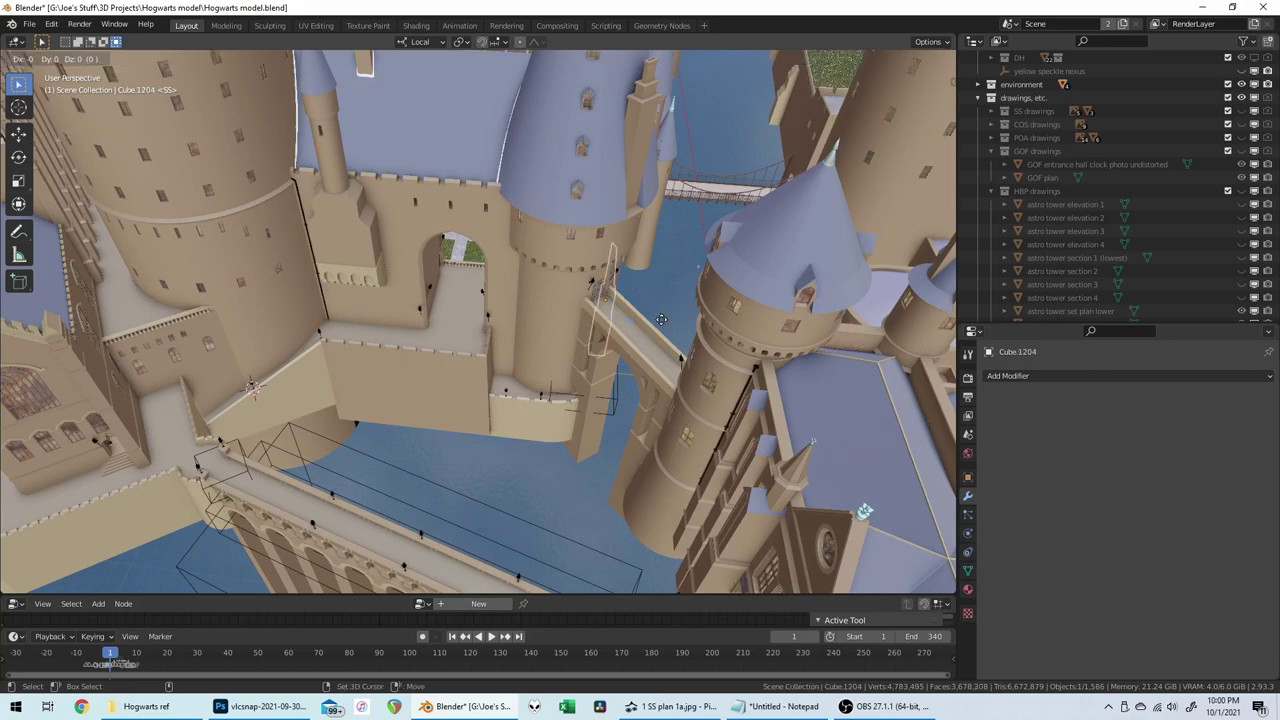
pyautogui.hotkey('shift', 'z')
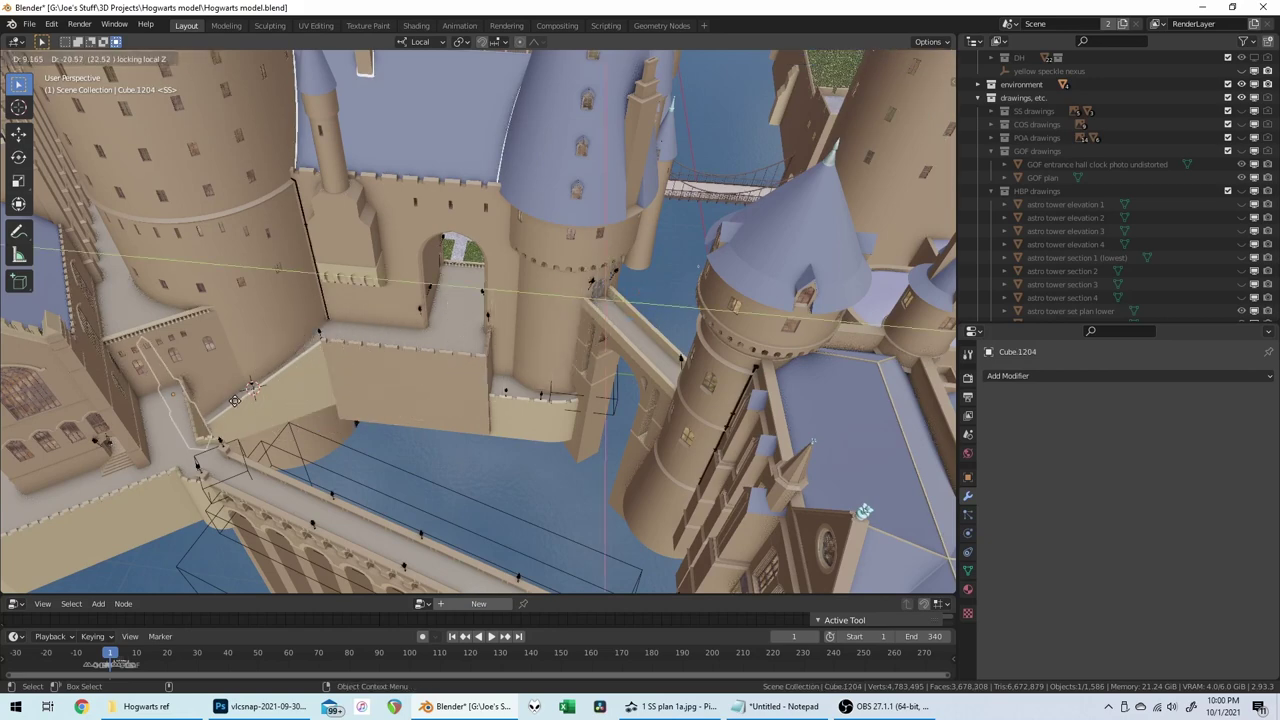
pyautogui.click(238, 416)
# Step: Move the buttress copy to the link building SS collection under SS meshes, SS south block
pyautogui.keyDown('shift'); pyautogui.moveTo(238, 416); pyautogui.dragTo(310, 392, button='middle'); pyautogui.keyUp('shift')
pyautogui.scroll(4, 310, 392)
pyautogui.press('m')
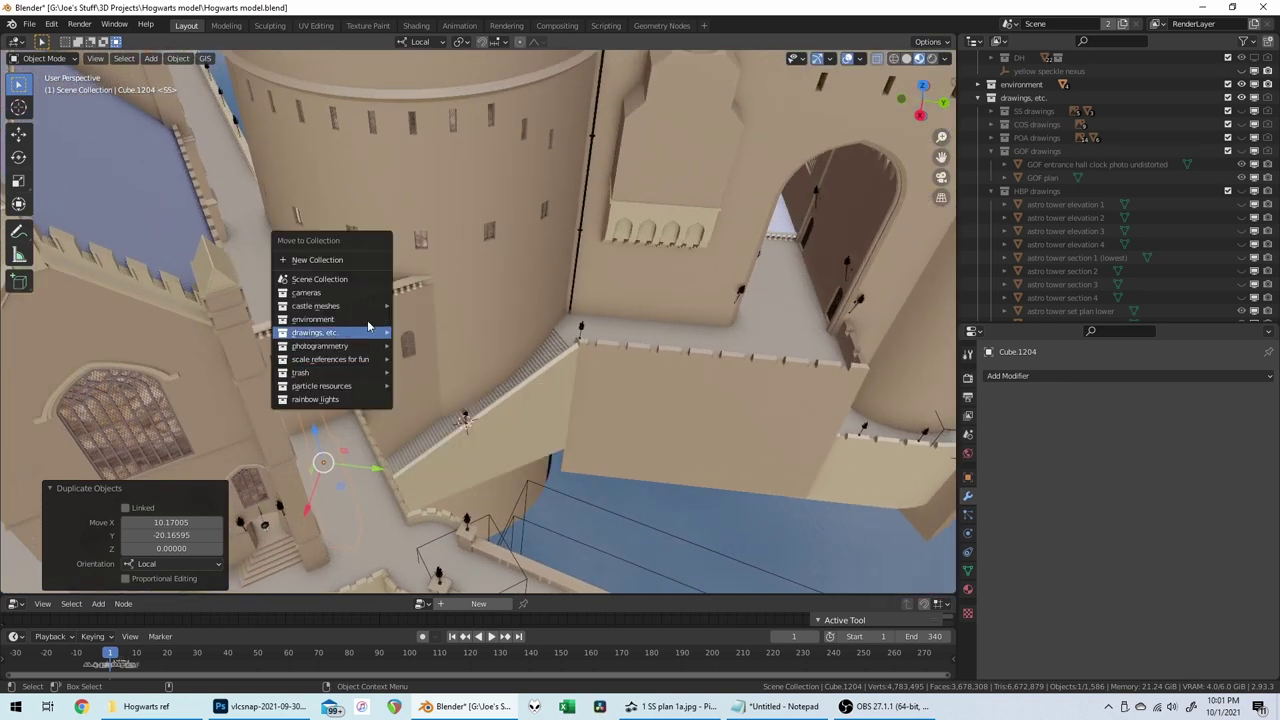
pyautogui.moveTo(370, 306)
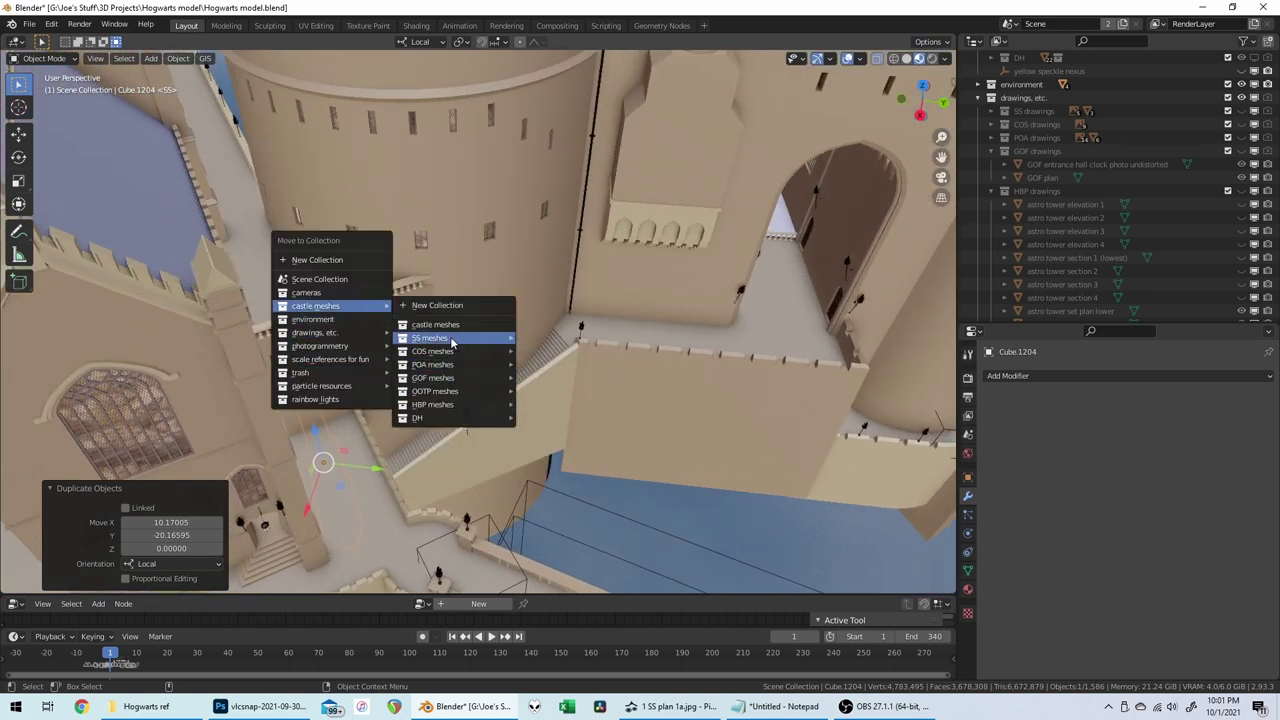
pyautogui.moveTo(496, 338)
pyautogui.moveTo(591, 372)
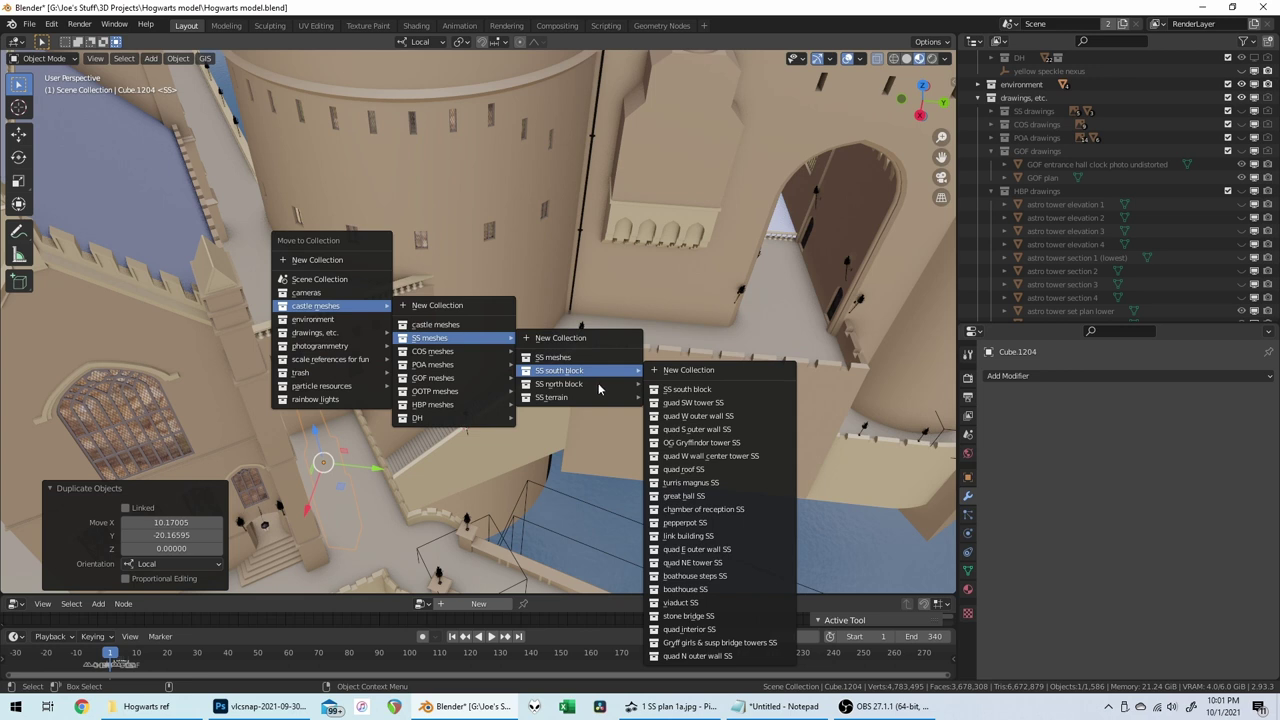
pyautogui.click(716, 538)
# Step: Check the arched-window wall's rotation and set the buttress copy's Z rotation to 125° to match it
pyautogui.moveTo(400, 402)
pyautogui.mouseDown(button='middle')
pyautogui.moveTo(368, 407)
pyautogui.moveTo(406, 382)
pyautogui.mouseUp(button='middle')
pyautogui.click(450, 400)
pyautogui.click(967, 477)
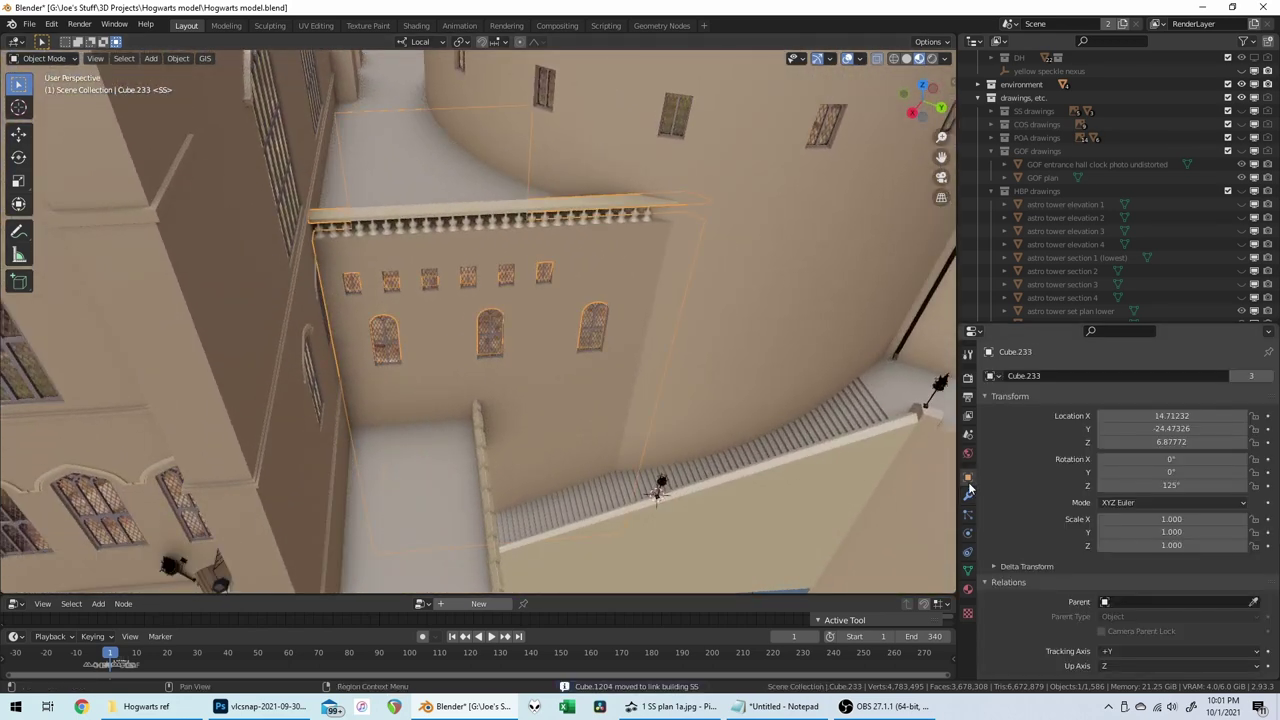
pyautogui.scroll(10, 414, 383)
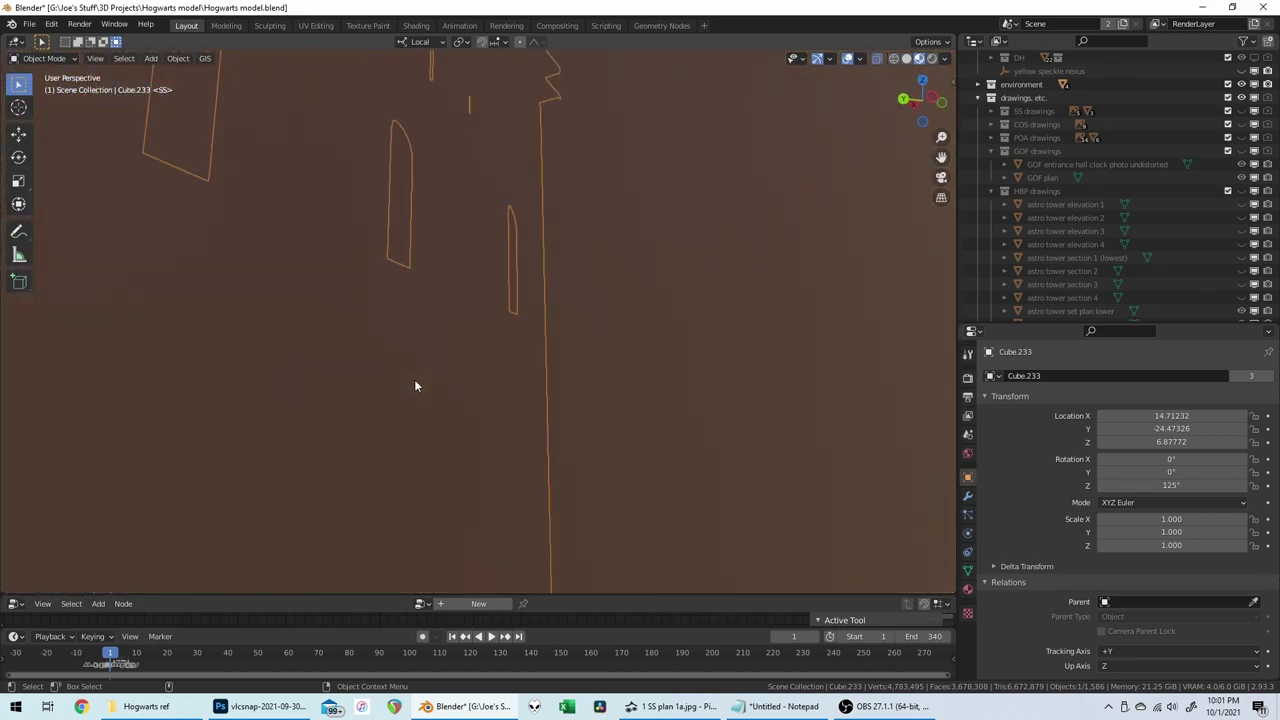
pyautogui.scroll(10, 414, 379)
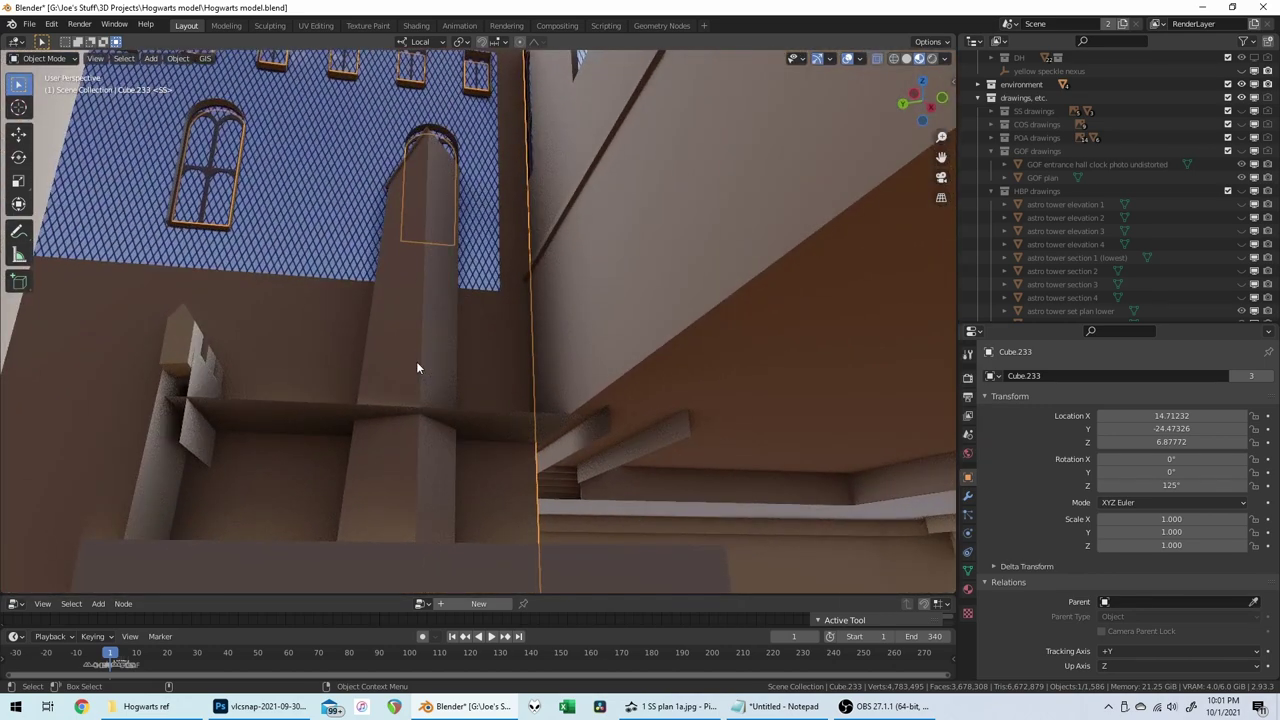
pyautogui.click(418, 368)
pyautogui.doubleClick(1168, 485)
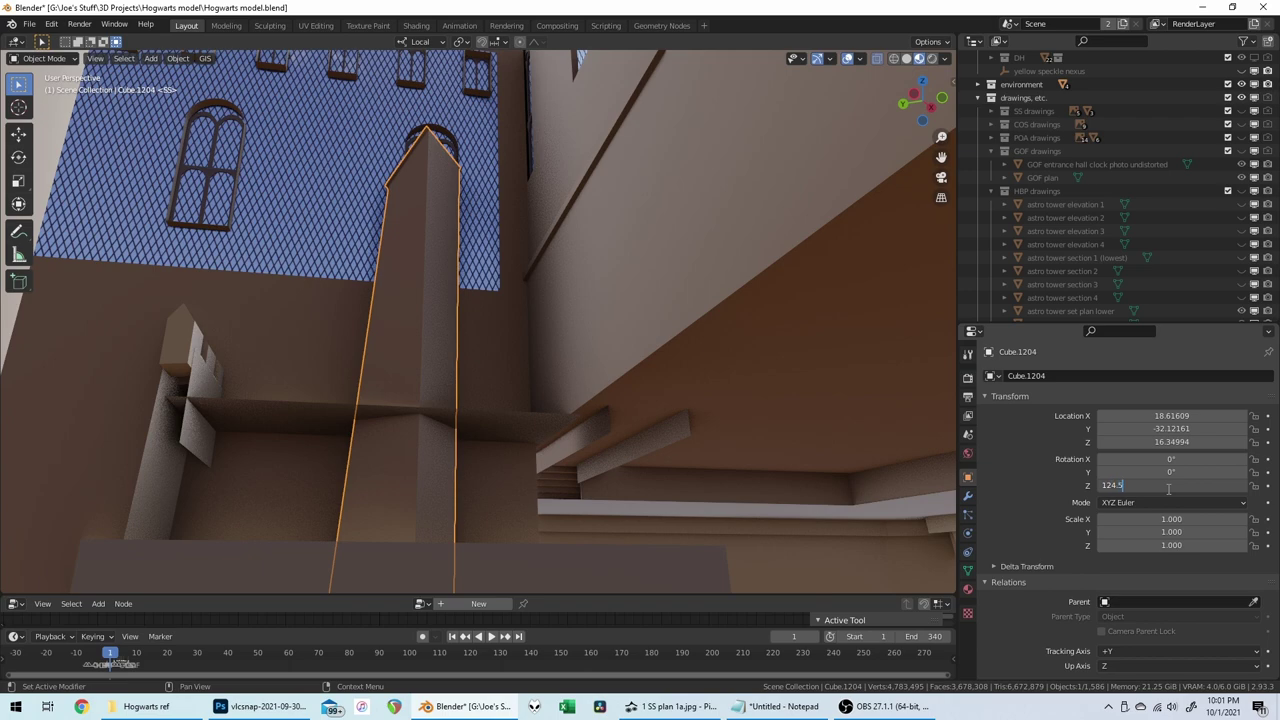
pyautogui.write('124.5')
pyautogui.press('Return')
# Step: Rotate the buttress copy's whole mesh 180° about its local Z axis and finish editing the mesh
pyautogui.scroll(8, 766, 358)
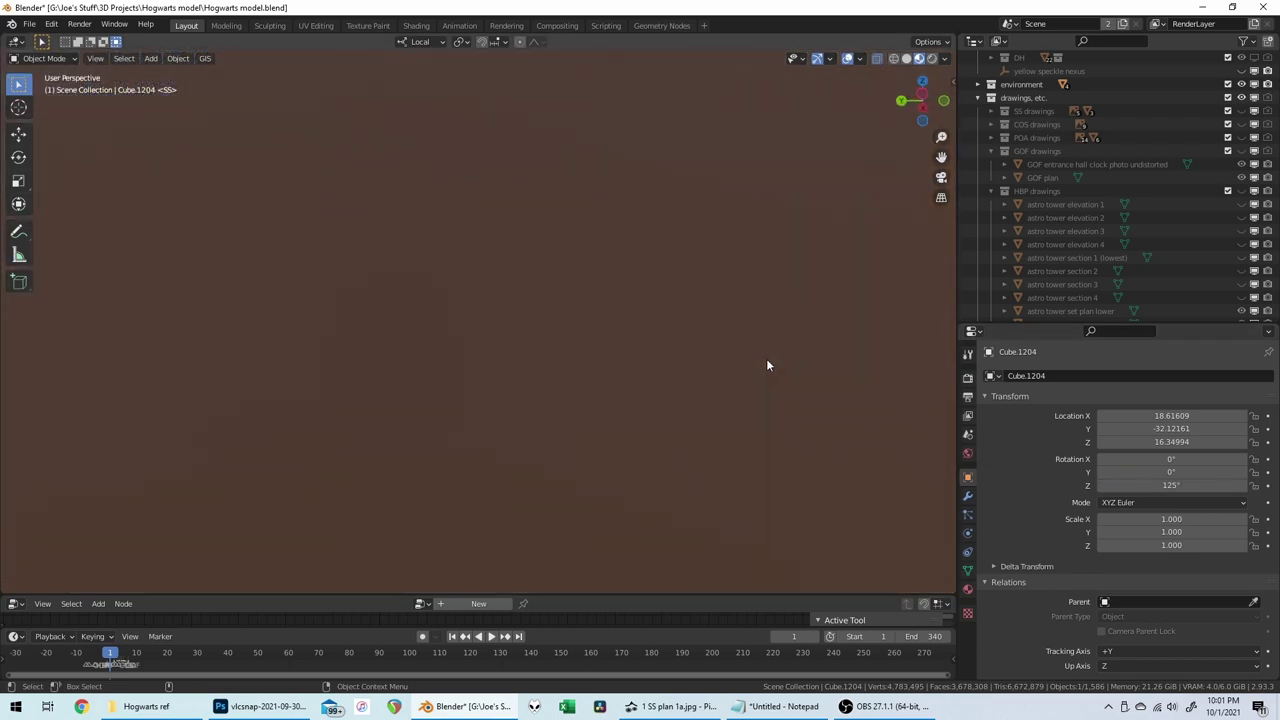
pyautogui.scroll(-10, 769, 361)
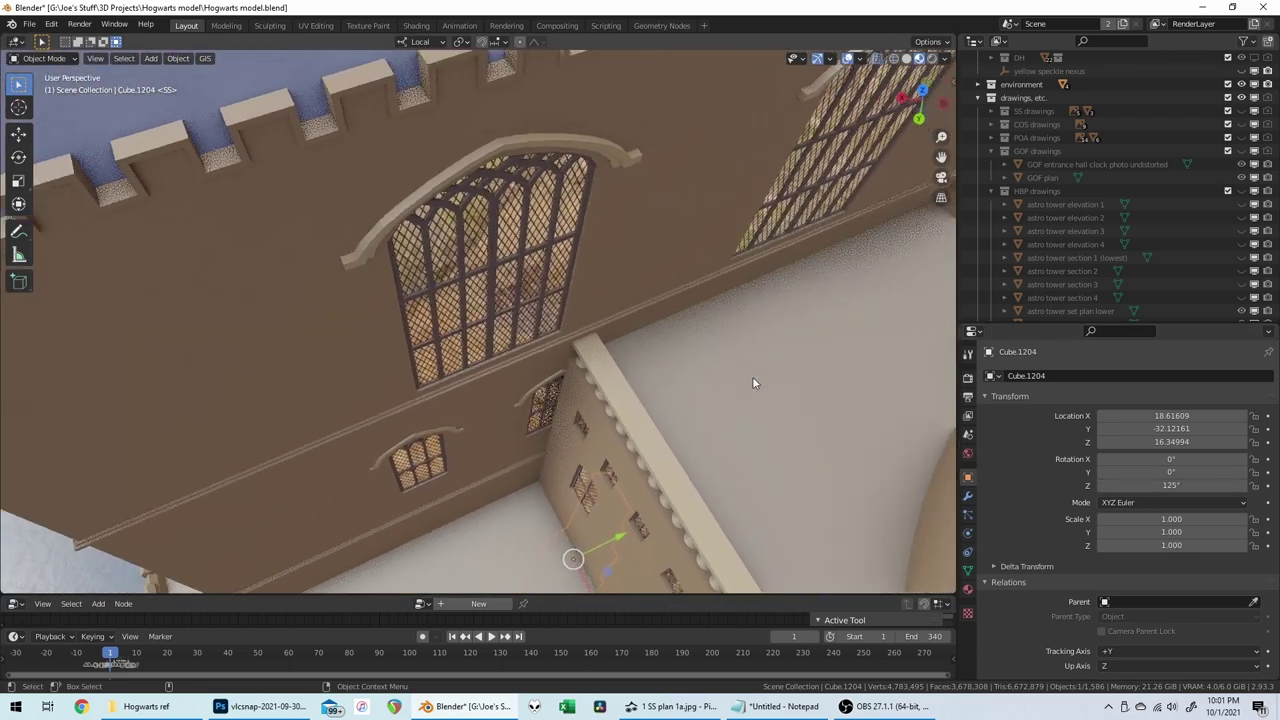
pyautogui.press('Tab')
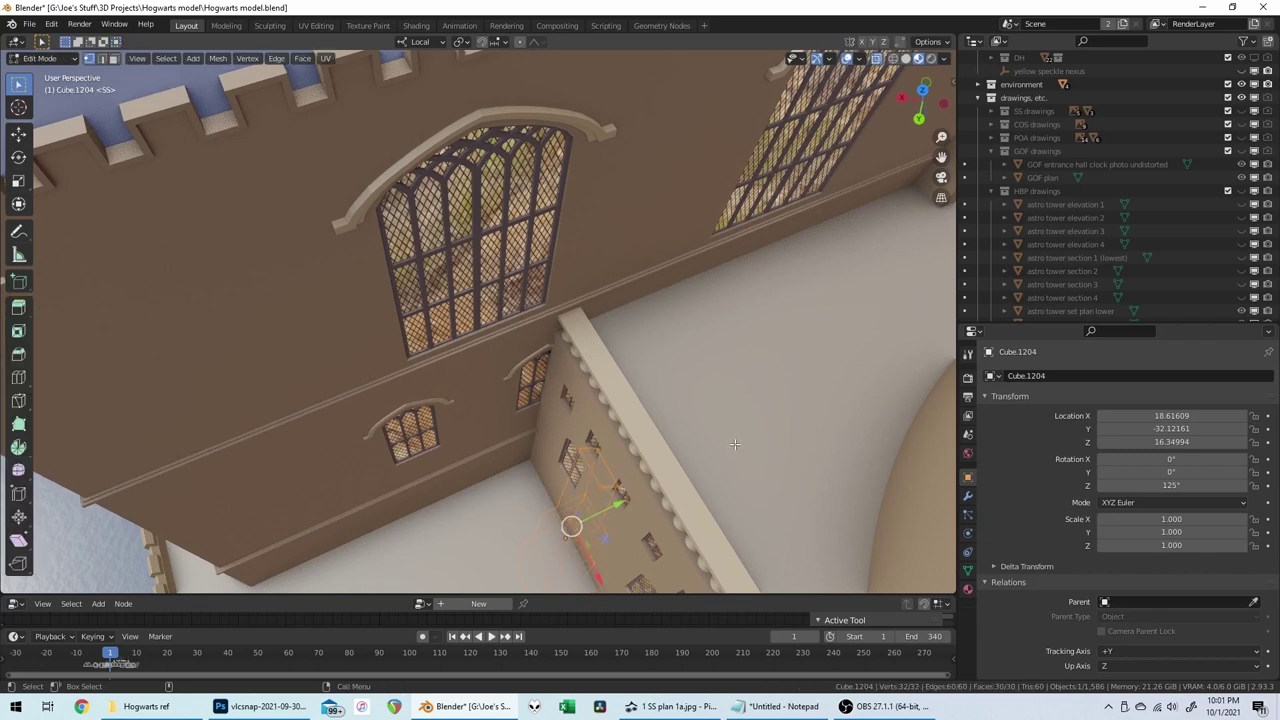
pyautogui.press('r')
pyautogui.press('z')
pyautogui.press('z')
pyautogui.write('180')
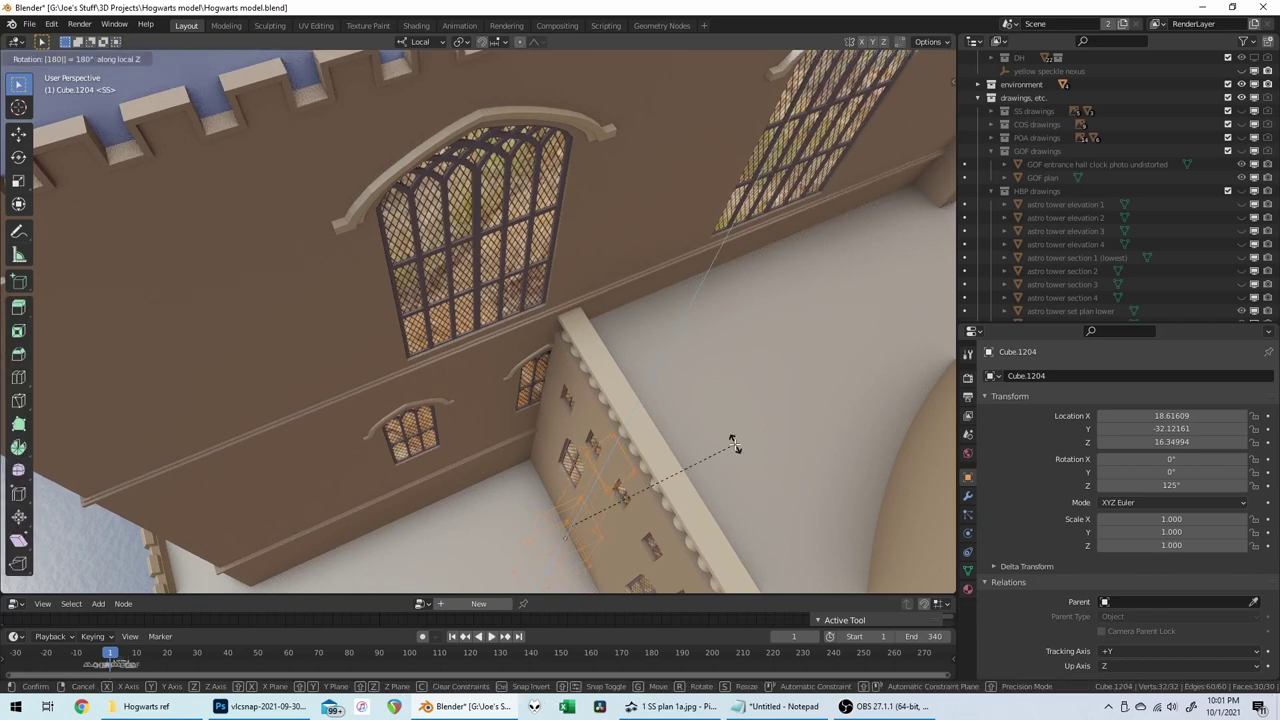
pyautogui.press('Return')
pyautogui.press('Tab')
# Step: Move the buttress copy about 0.29 in local X and -0.54 in local Y, keeping its height, toward the arched-window wall
pyautogui.press('g')
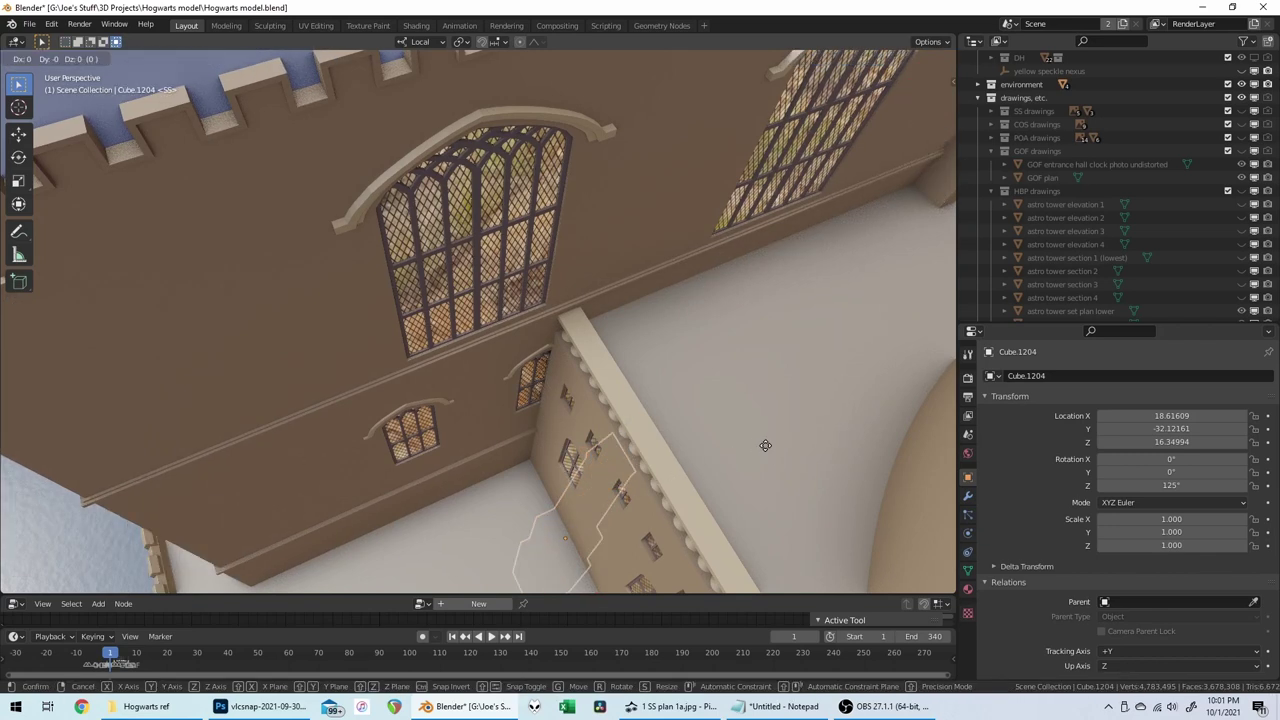
pyautogui.hotkey('shift', 'z')
pyautogui.hotkey('shift', 'z')
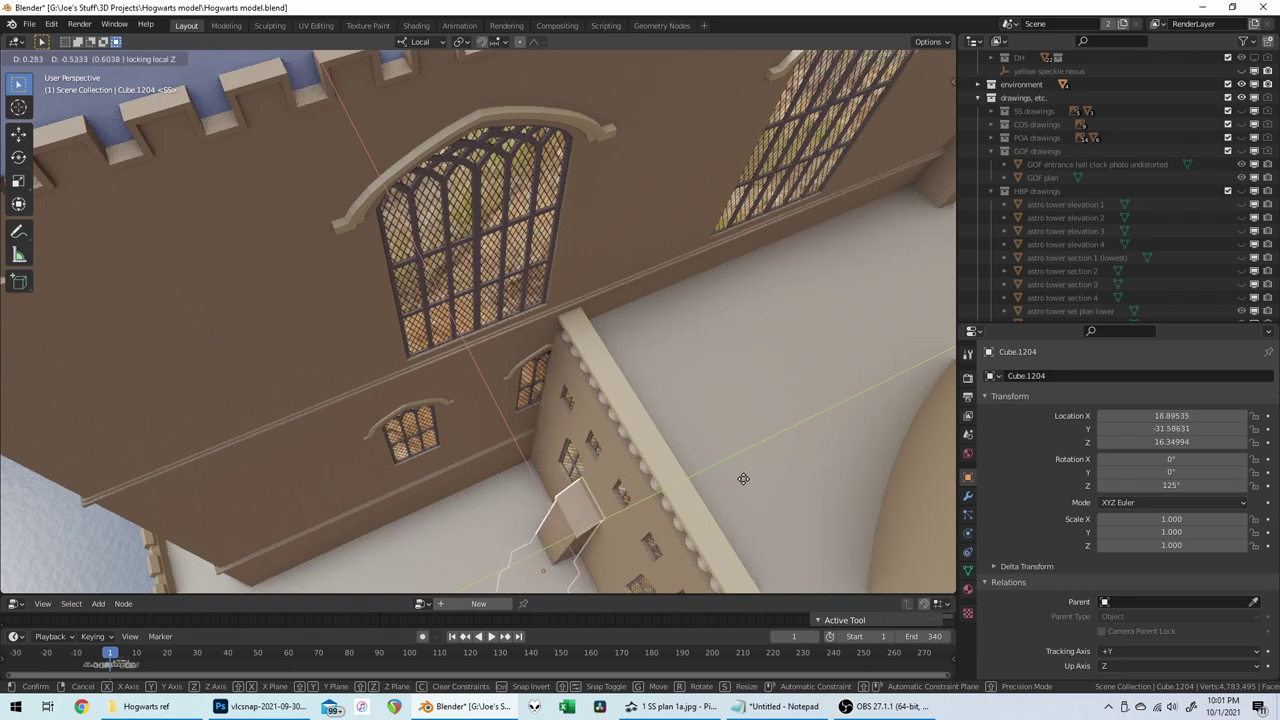
pyautogui.click(741, 471)
pyautogui.scroll(-5, 740, 462)
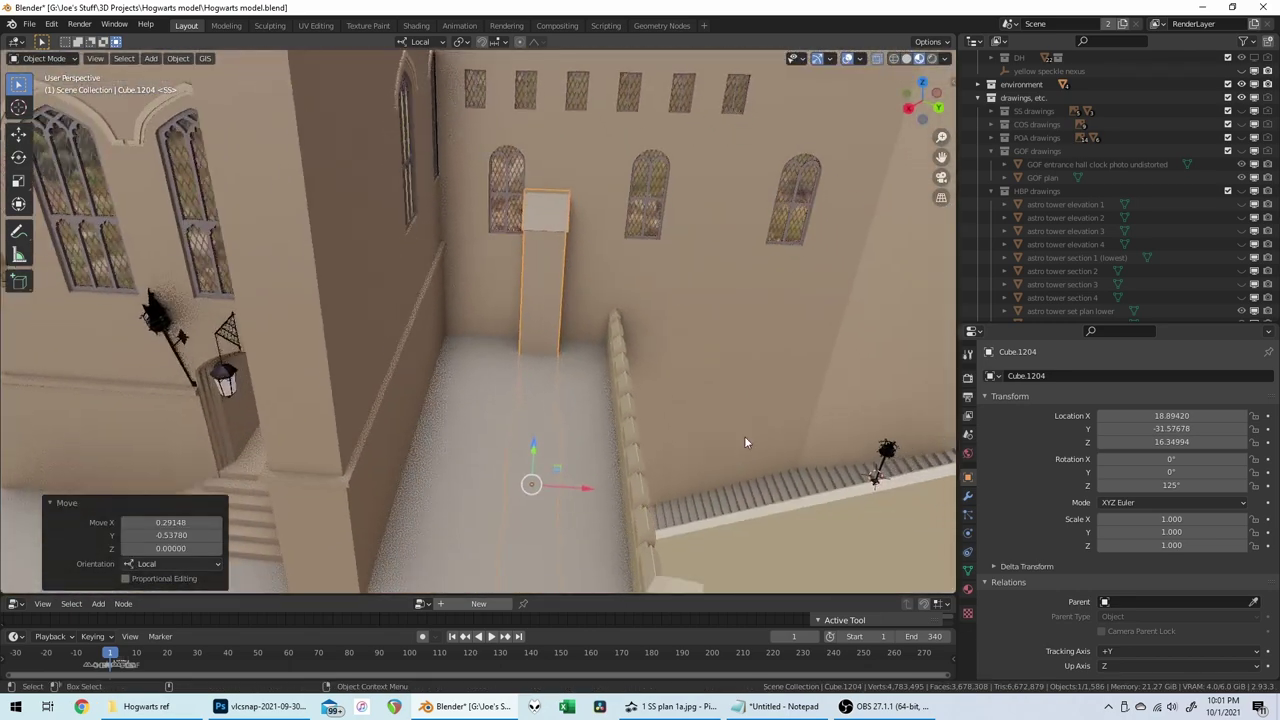
pyautogui.moveTo(744, 442); pyautogui.dragTo(735, 390, button='middle')
pyautogui.scroll(-4, 734, 386)
pyautogui.moveTo(733, 530)
pyautogui.mouseDown(button='middle')
pyautogui.moveTo(731, 486)
pyautogui.moveTo(728, 535)
pyautogui.mouseUp(button='middle')
# Step: Switch to Photoshop, take its reference-image window out of full-screen size and move it off the Blender display
pyautogui.hotkey('alt', 'Tab')
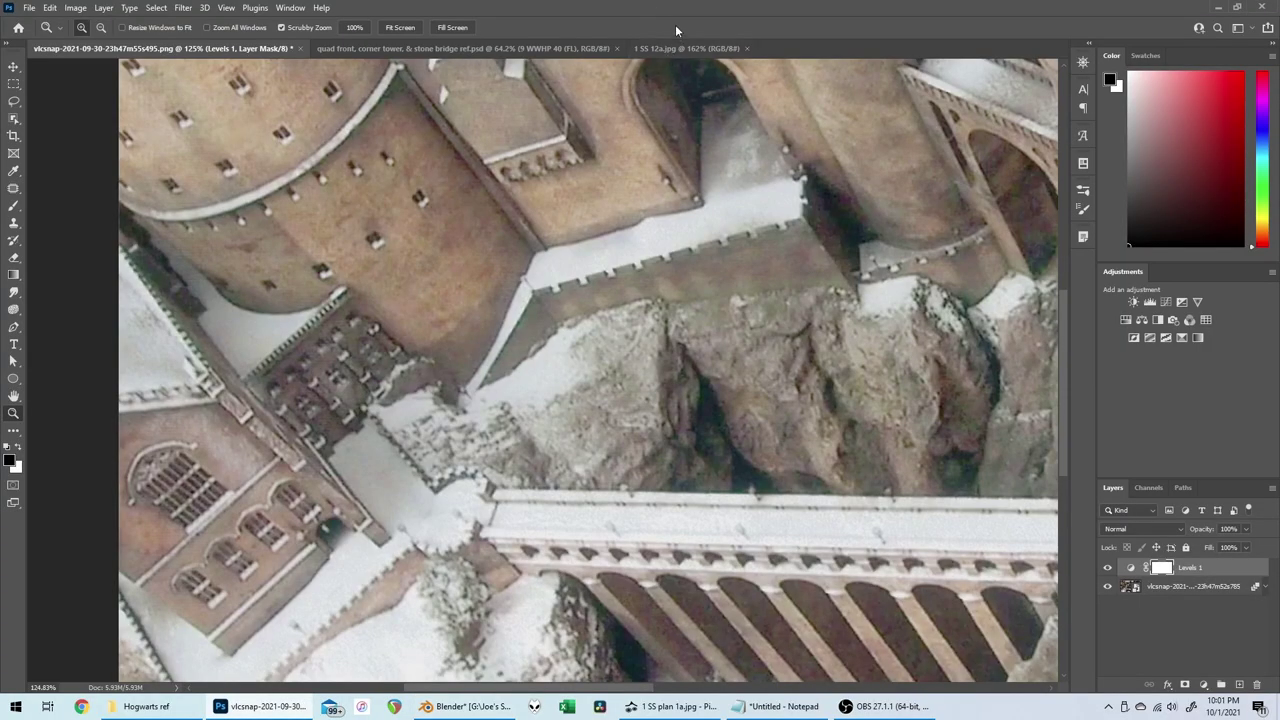
pyautogui.click(1238, 8)
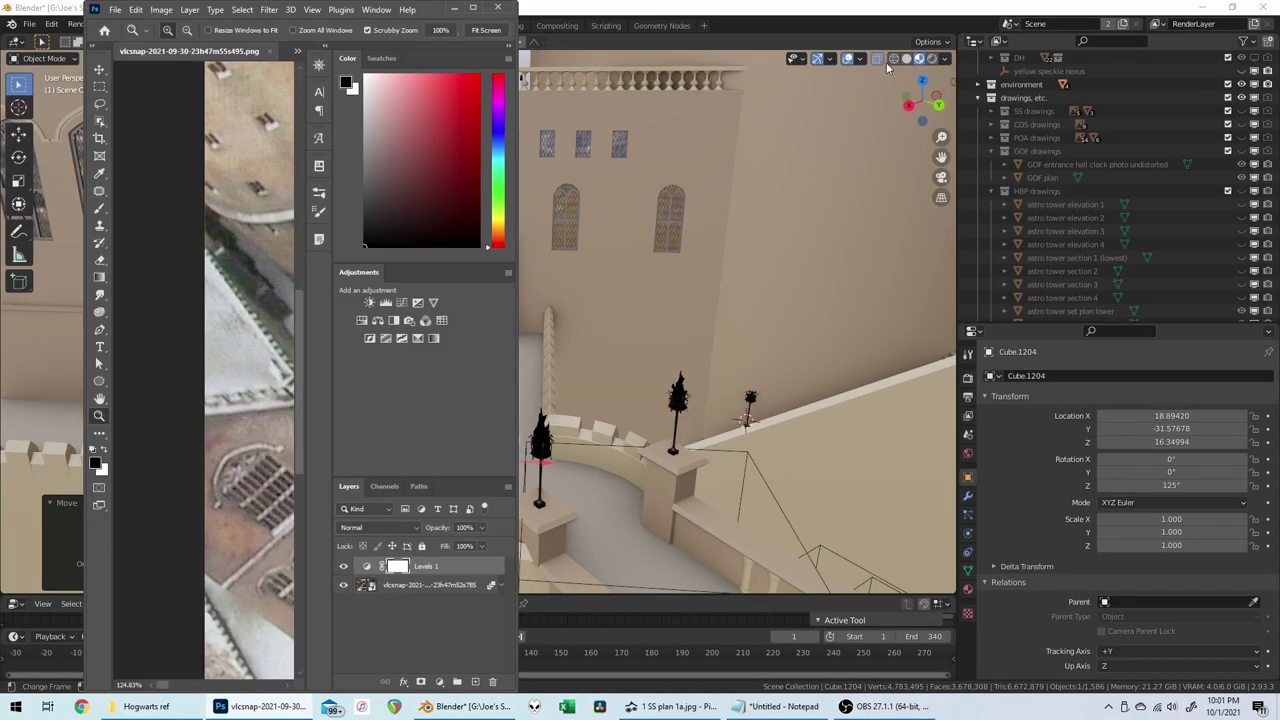
pyautogui.moveTo(438, 15); pyautogui.dragTo(1279, 374)
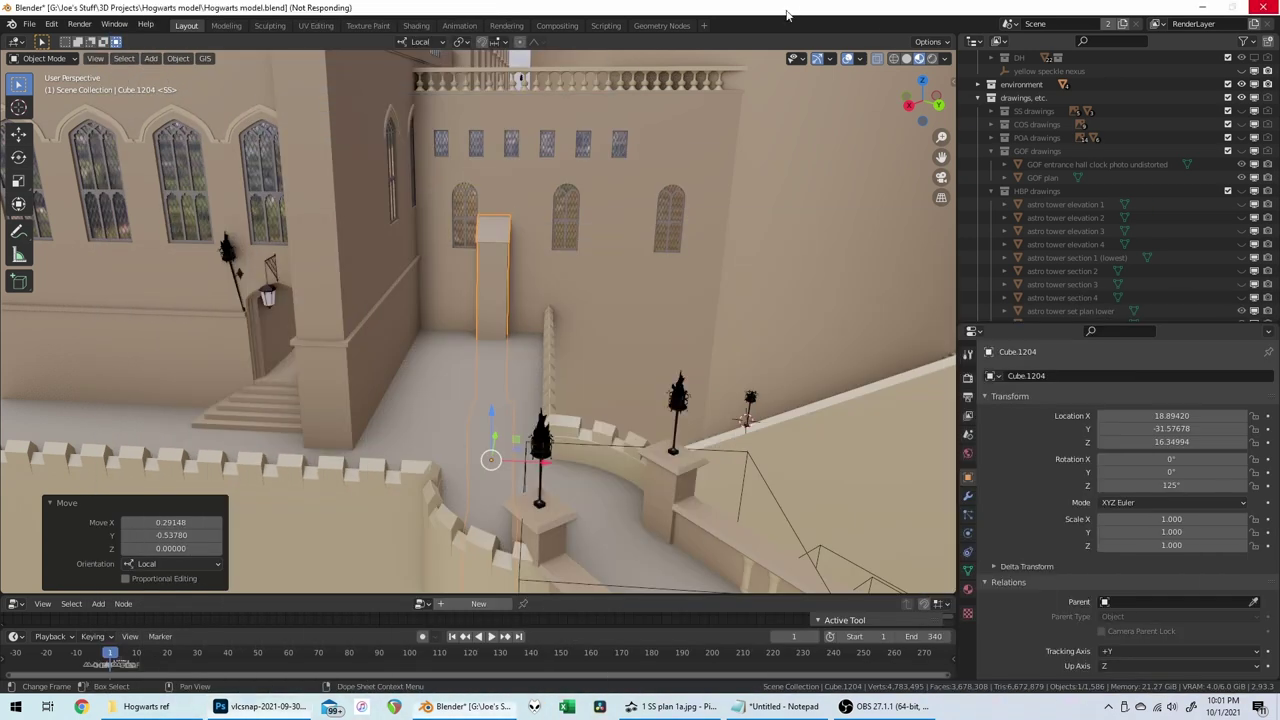
# Step: Shift the buttress copy about -0.92 along local X into the wall corner and raise it about 0.69 along local Z
pyautogui.moveTo(673, 179); pyautogui.dragTo(669, 304, button='middle')
pyautogui.scroll(1, 655, 195)
pyautogui.press('g')
pyautogui.press('x')
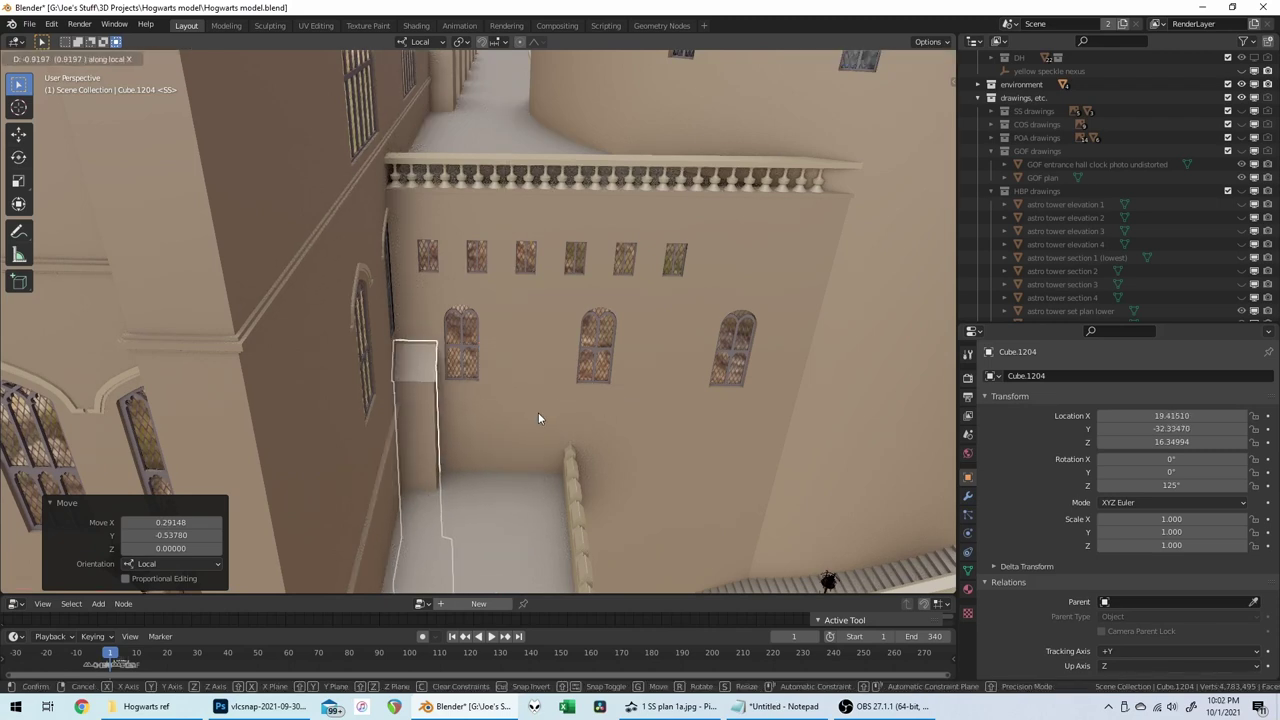
pyautogui.click(538, 413)
pyautogui.press('g')
pyautogui.press('z')
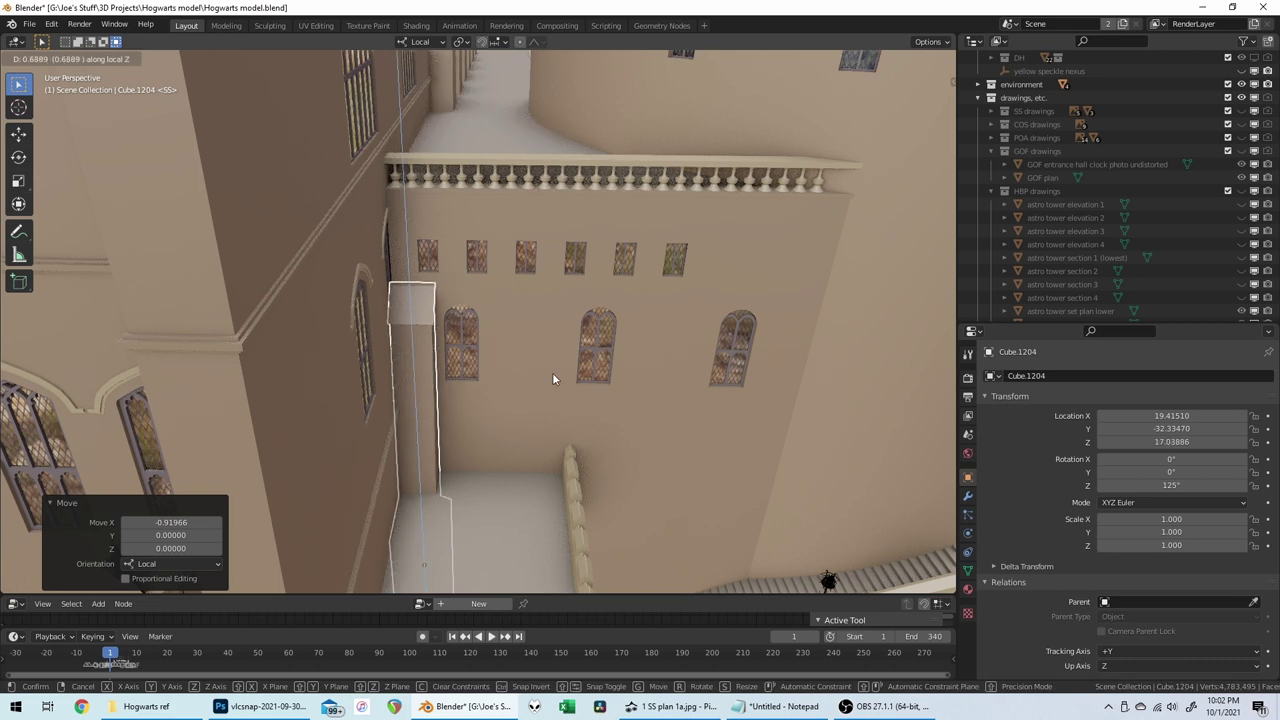
pyautogui.click(557, 364)
# Step: Snap the 3D cursor to the buttress's top vertices and set the transform pivot point to the 3D cursor
pyautogui.press('Tab')
pyautogui.moveTo(376, 274); pyautogui.dragTo(455, 295)
pyautogui.hotkey('shift', 's')
pyautogui.click(565, 366)
pyautogui.press('Tab')
pyautogui.press('.')
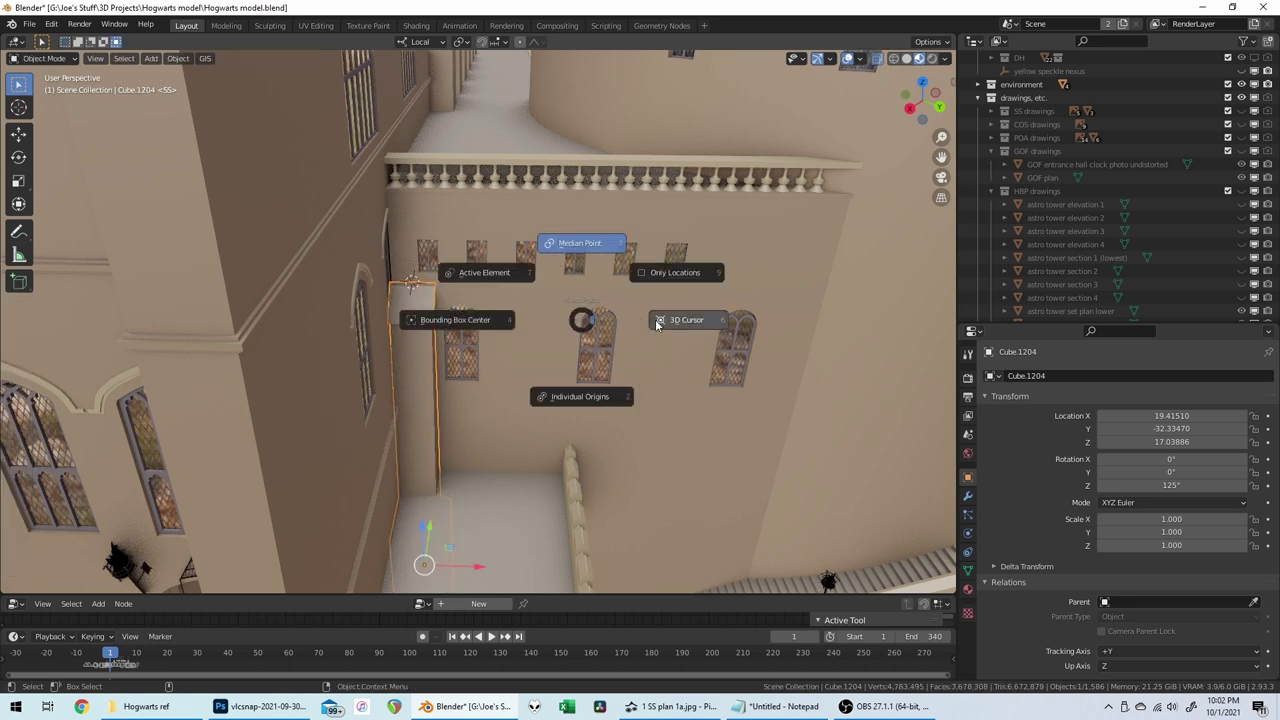
pyautogui.click(657, 320)
# Step: Scale the buttress's whole mesh to about 0.394 around the 3D cursor and finish editing the mesh
pyautogui.press('Tab')
pyautogui.press('a')
pyautogui.press('s')
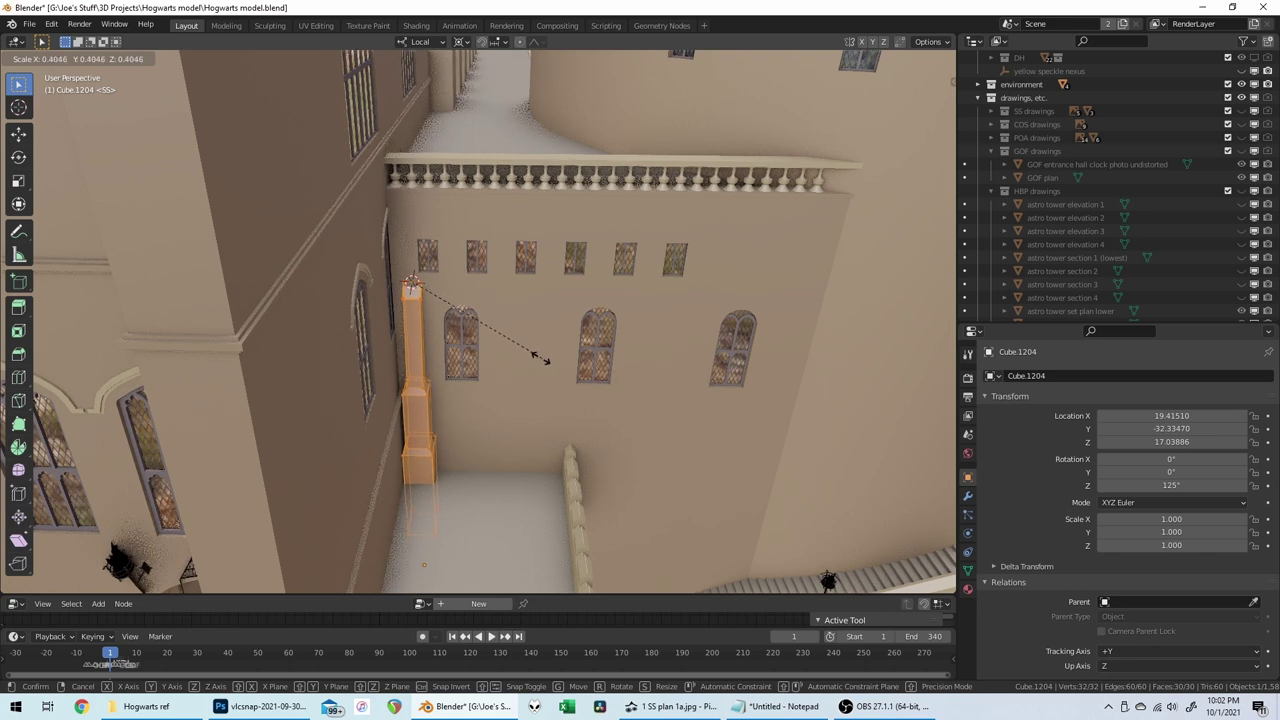
pyautogui.click(538, 357)
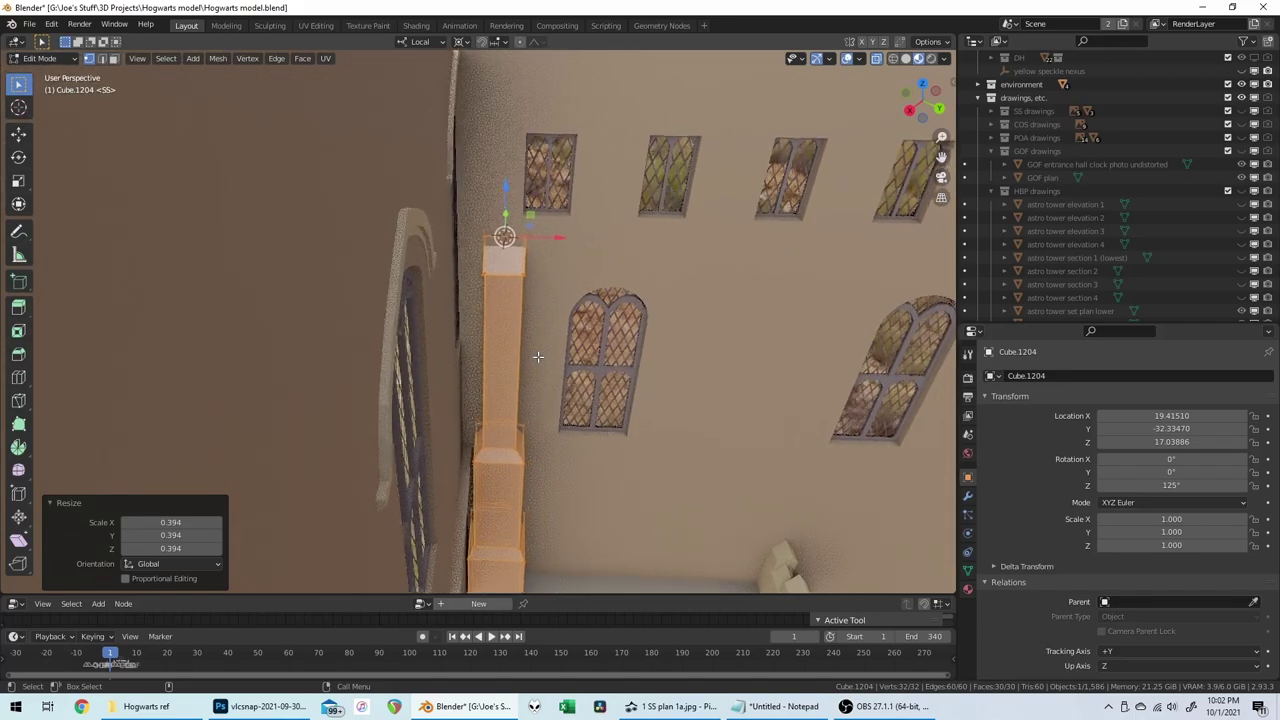
pyautogui.moveTo(536, 357); pyautogui.dragTo(423, 262, button='middle')
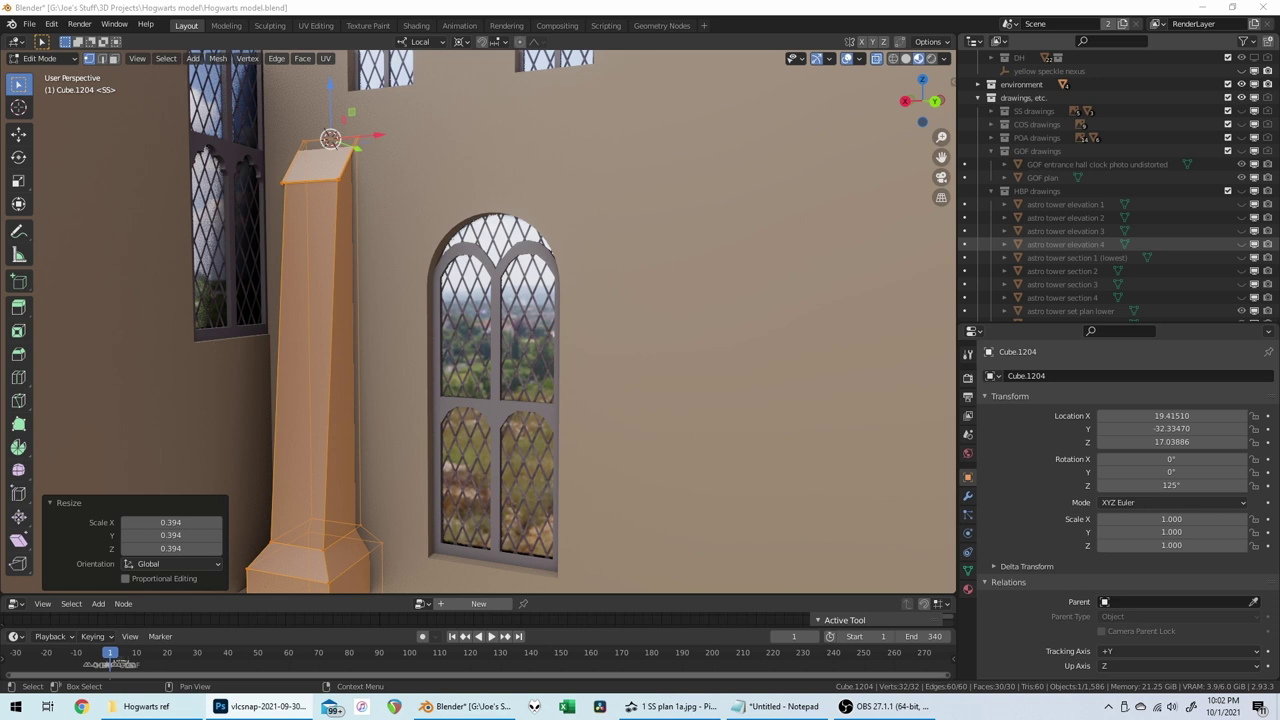
pyautogui.click(659, 16)
pyautogui.scroll(-1, 573, 236)
pyautogui.scroll(-7, 573, 236)
pyautogui.moveTo(573, 236); pyautogui.dragTo(572, 237, button='middle')
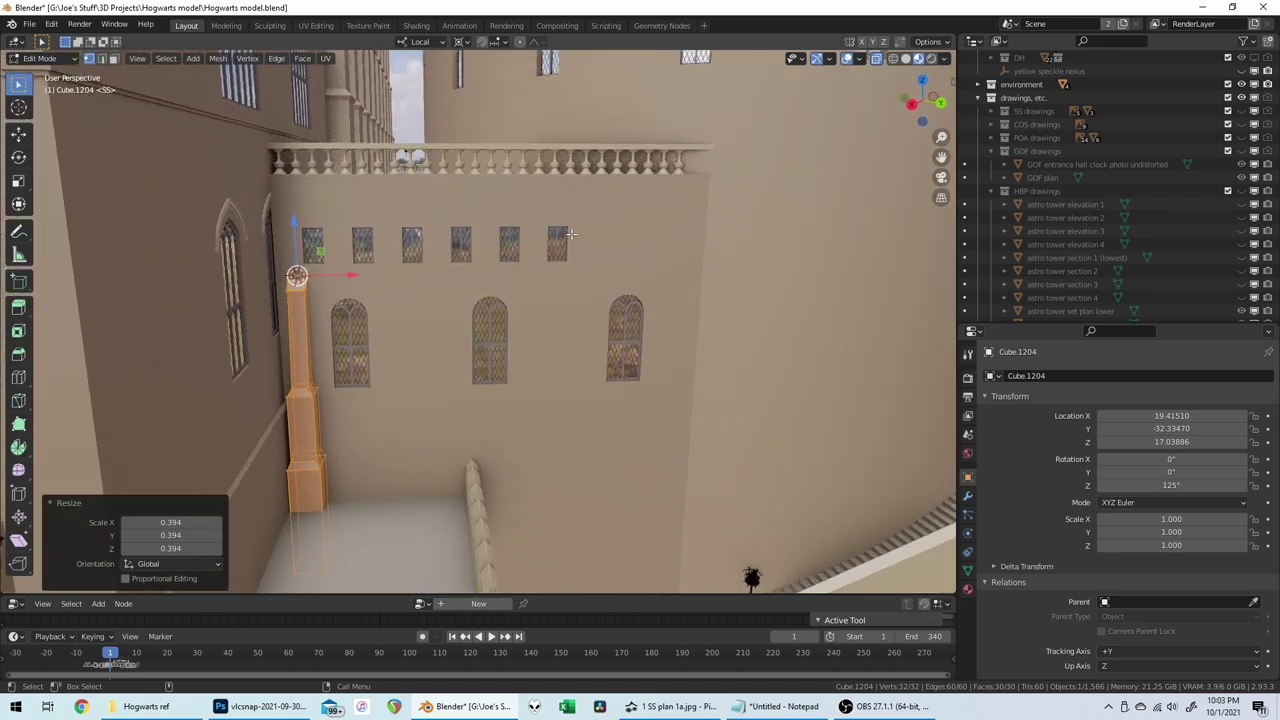
pyautogui.press('Tab')
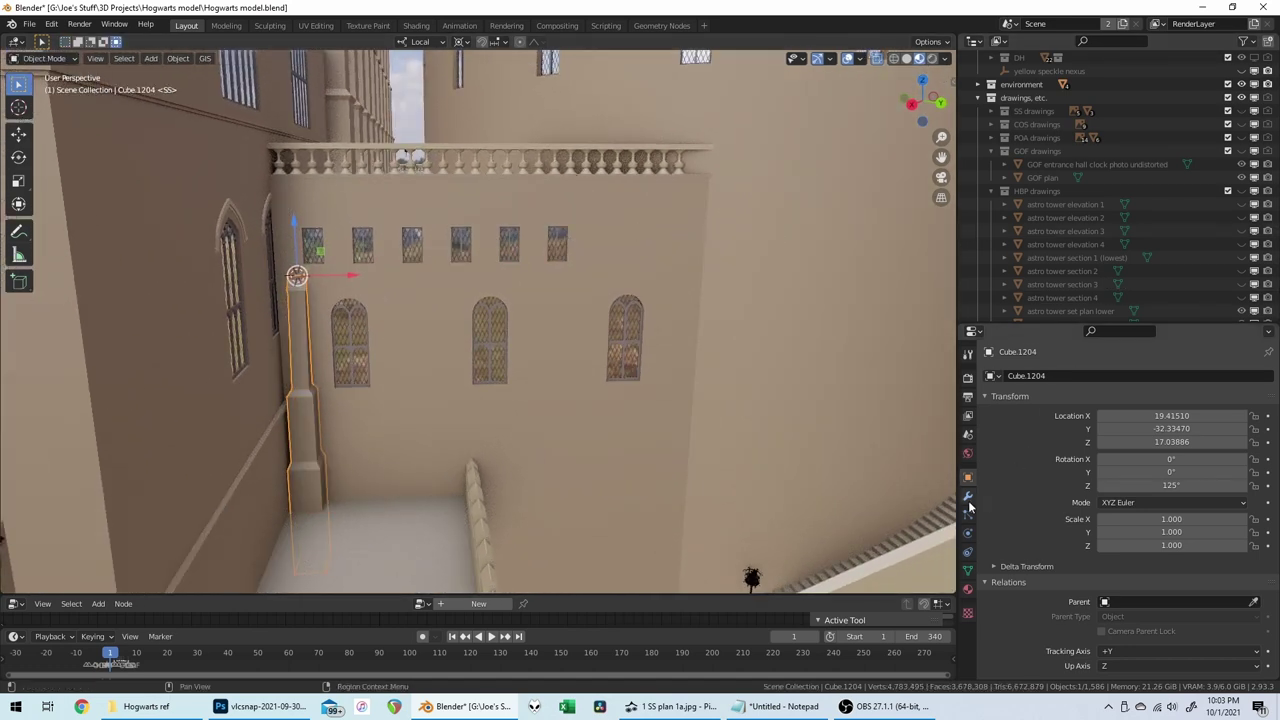
# Step: Add an Array modifier to the buttress with Relative Offset disabled and a count of 4
pyautogui.click(967, 497)
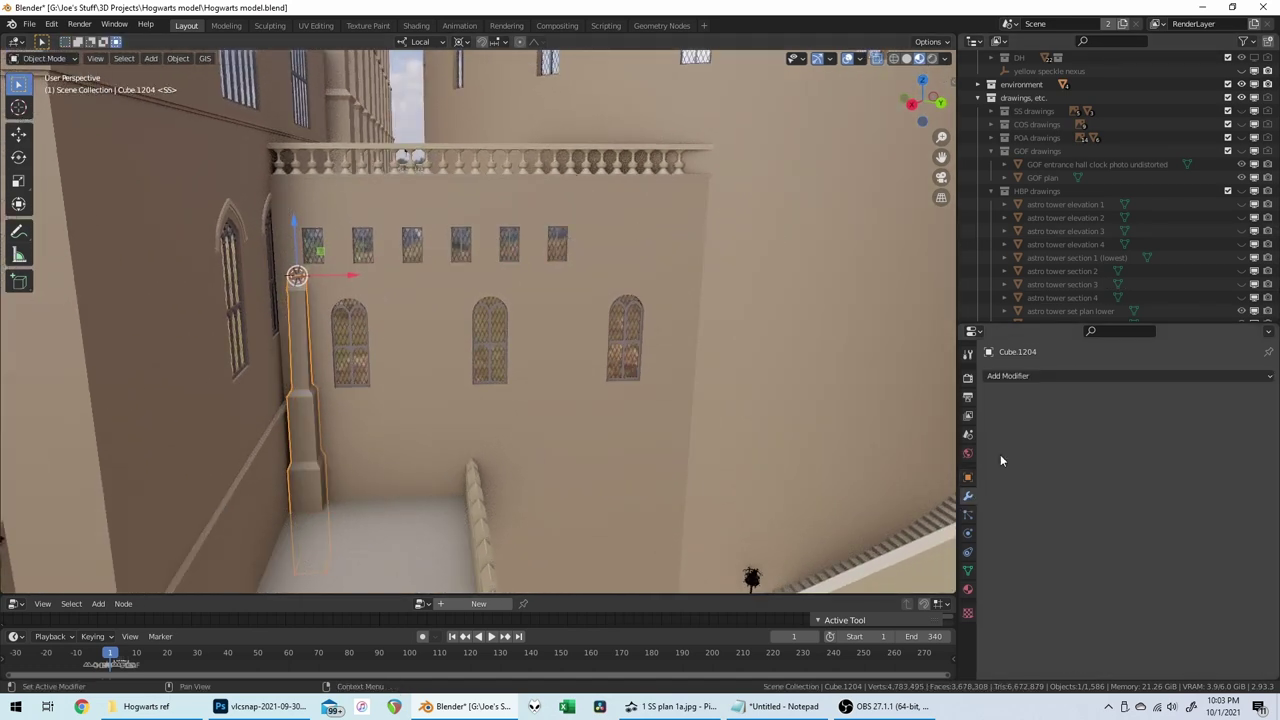
pyautogui.click(1102, 376)
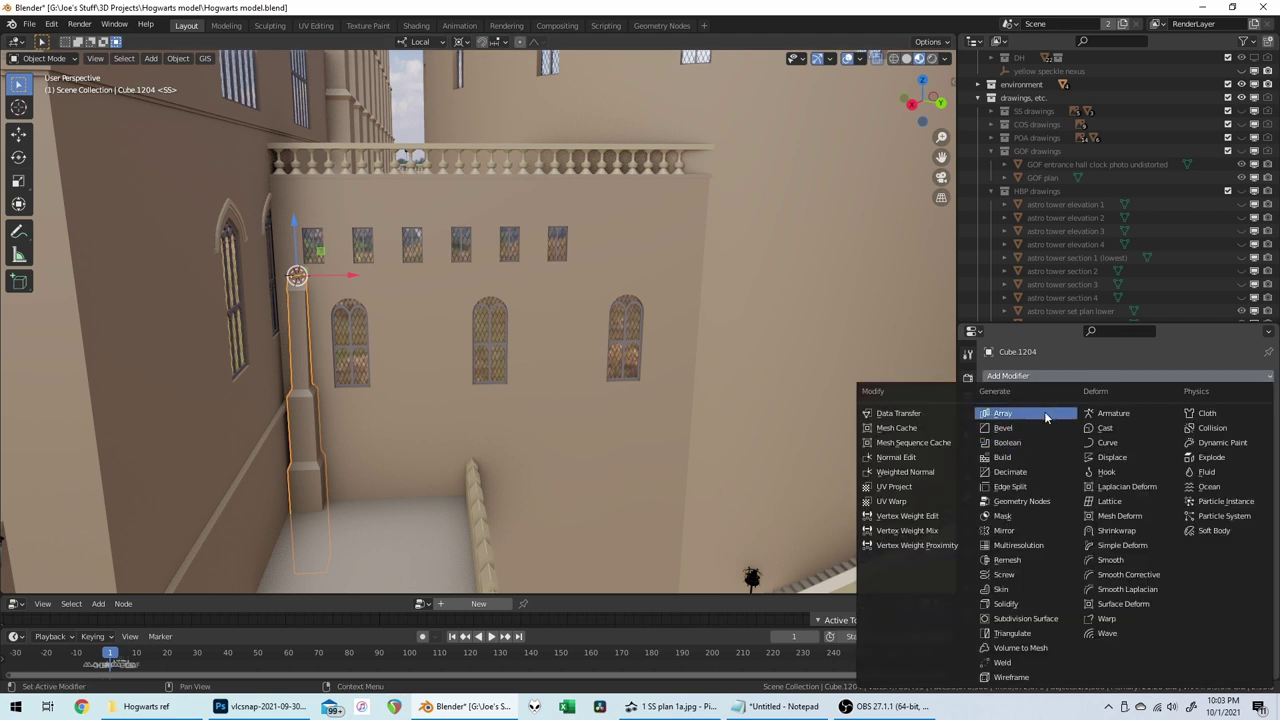
pyautogui.click(1058, 416)
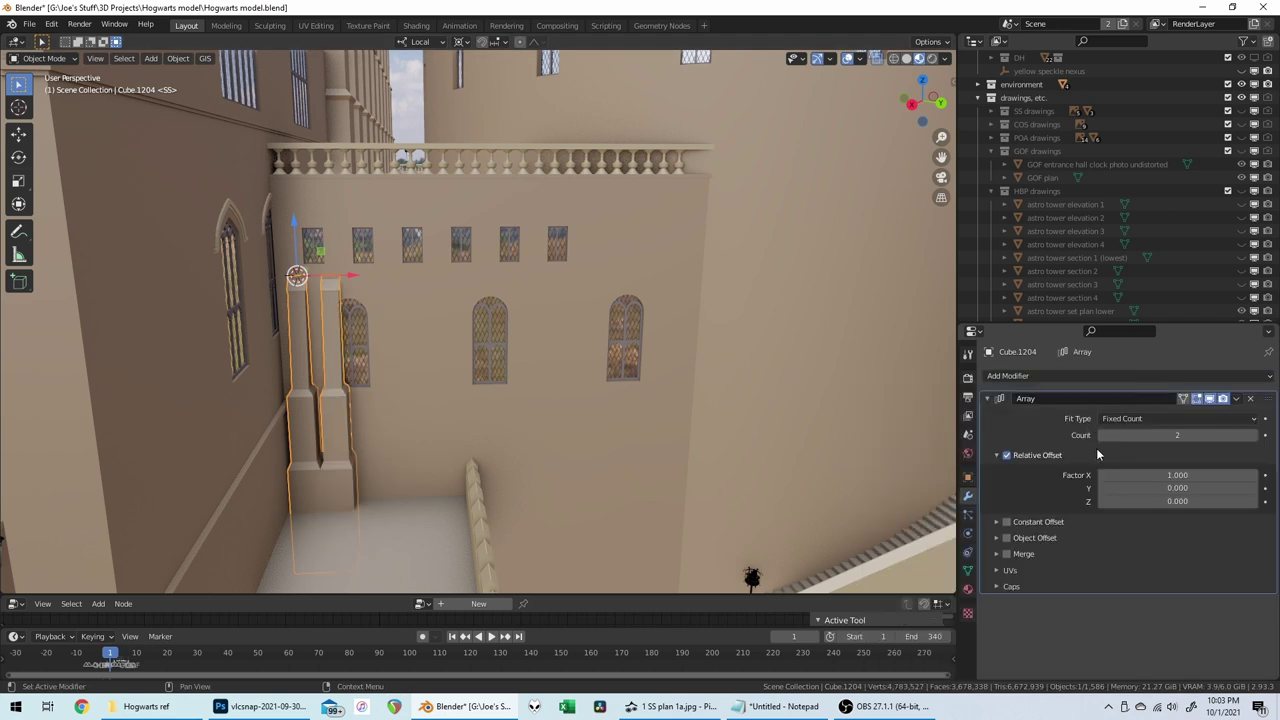
pyautogui.click(1007, 456)
pyautogui.click(1179, 437)
pyautogui.write('4')
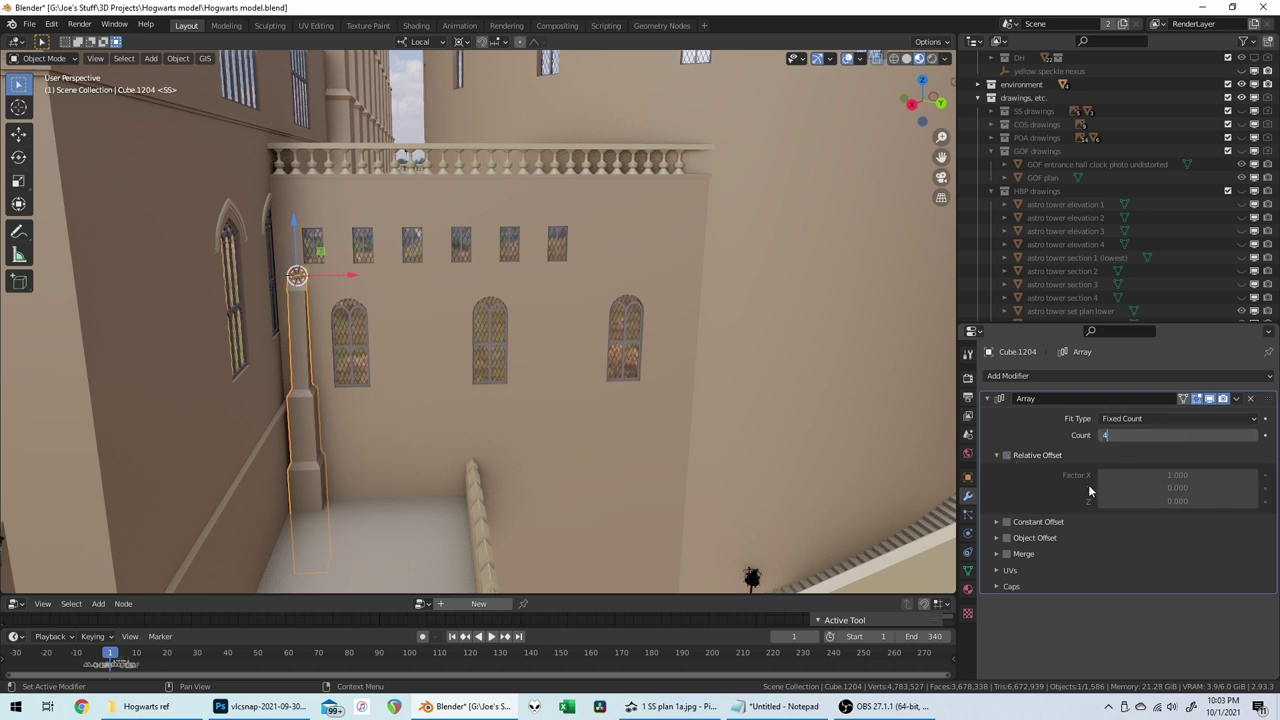
pyautogui.press('Return')
# Step: Enable Constant Offset on the buttress array and set Distance X to 1.36 so the buttresses fall between the arched windows
pyautogui.click(1006, 522)
pyautogui.click(997, 522)
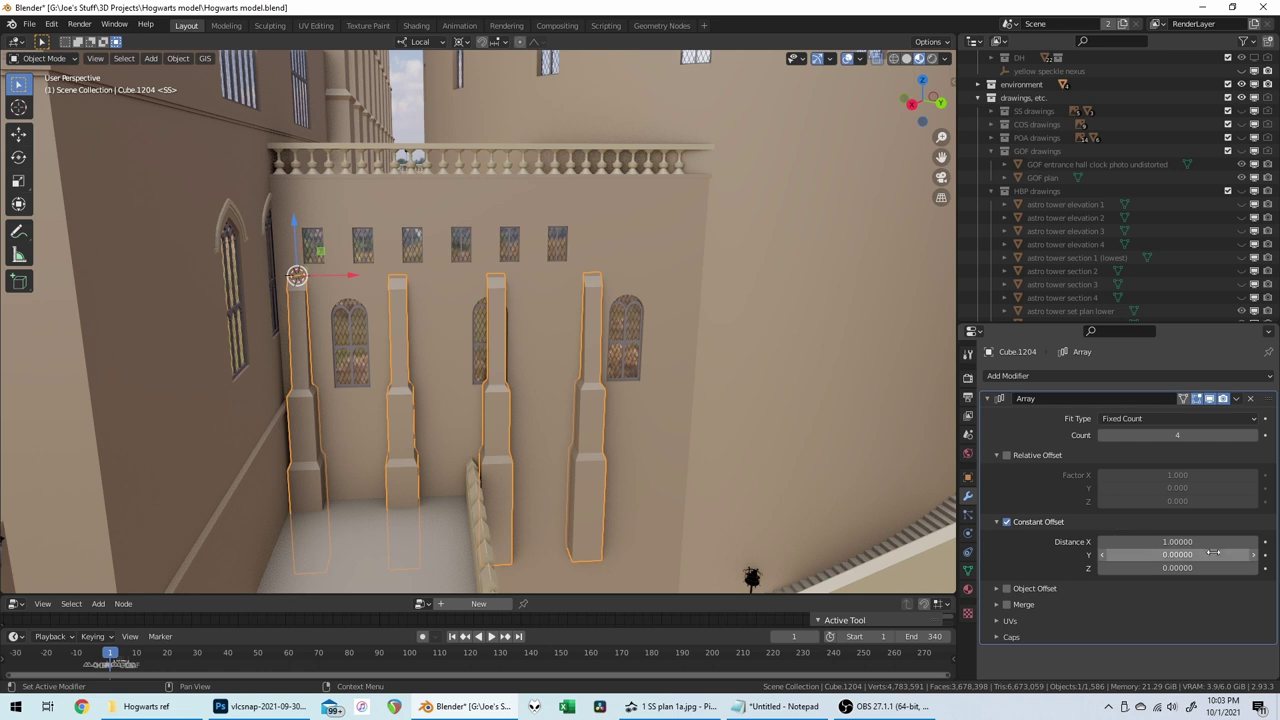
pyautogui.moveTo(1177, 541); pyautogui.dragTo(1217, 541)
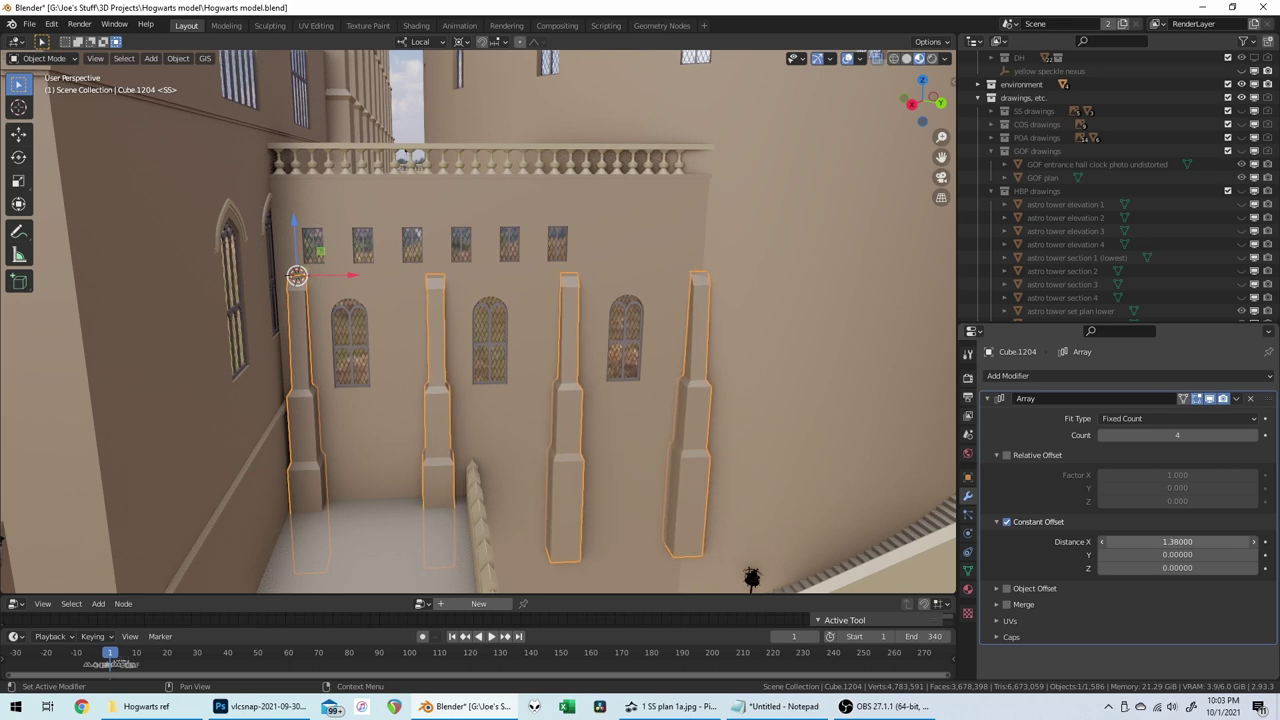
pyautogui.moveTo(1217, 541); pyautogui.dragTo(1216, 541)
pyautogui.keyDown('shift'); pyautogui.moveTo(619, 356); pyautogui.dragTo(623, 349, button='middle'); pyautogui.keyUp('shift')
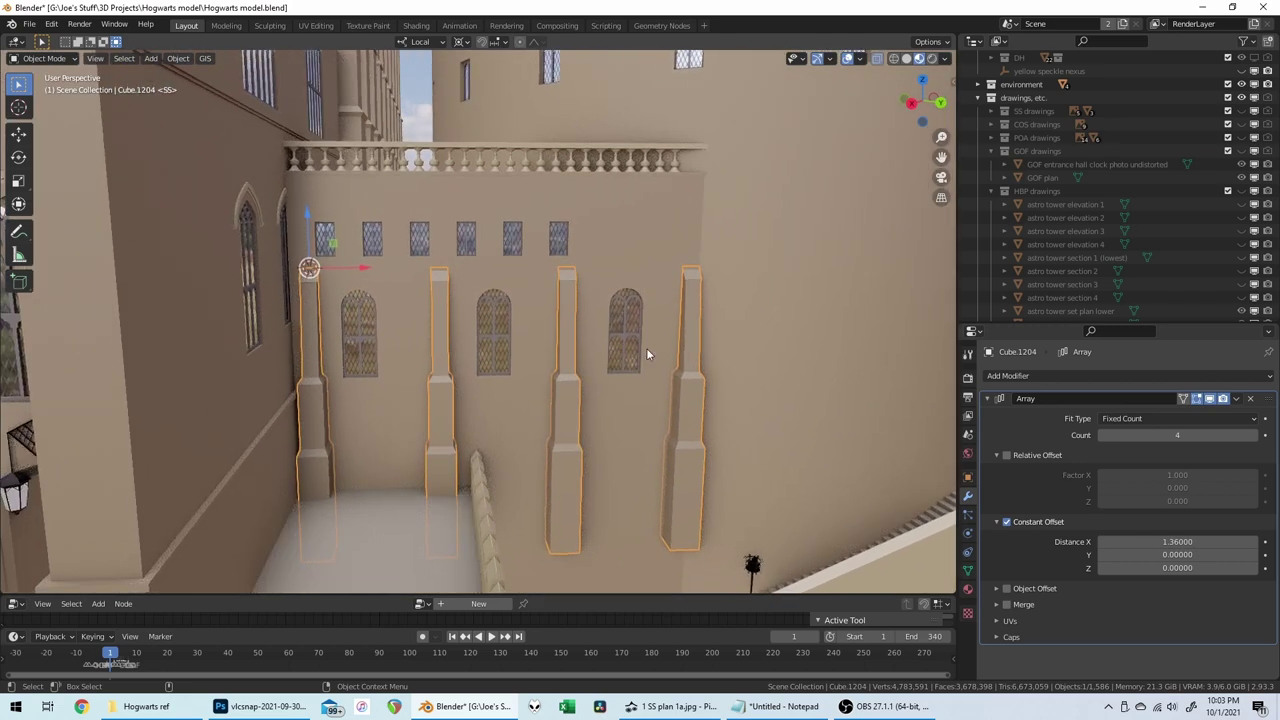
# Step: Move the buttress array about -0.076 along local X to align it around the arched windows
pyautogui.press('g')
pyautogui.press('x')
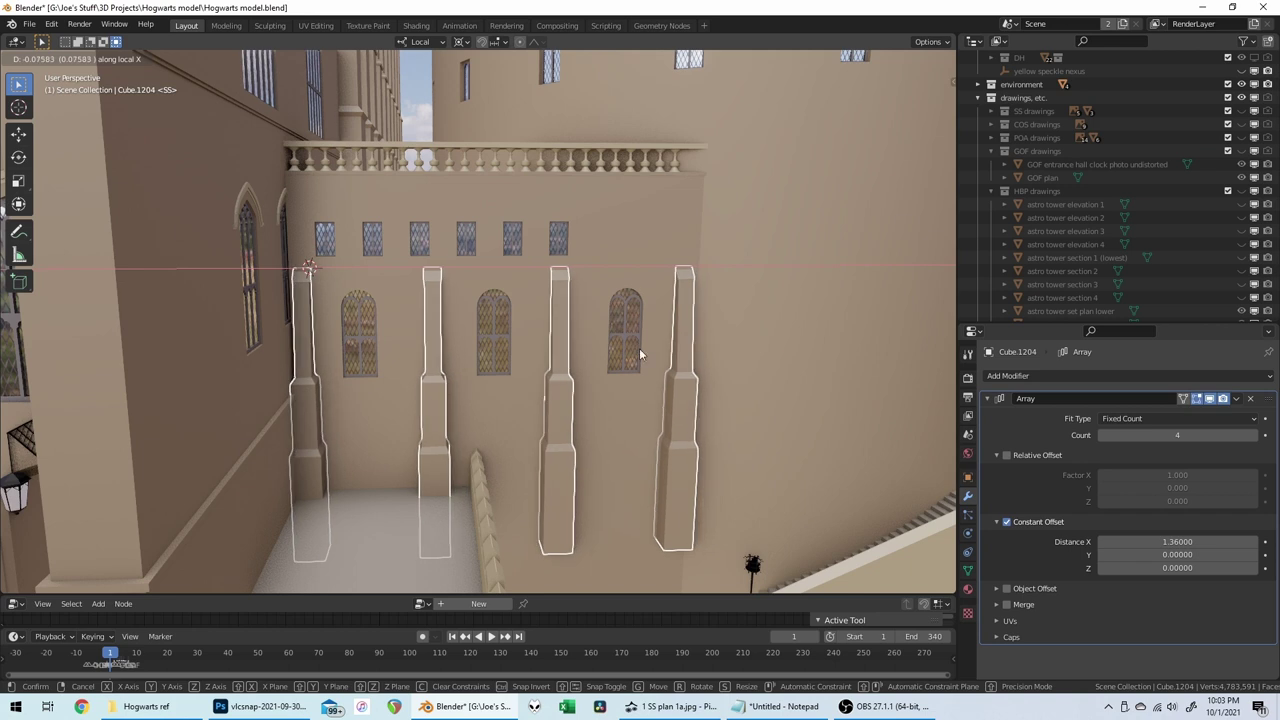
pyautogui.click(639, 348)
# Step: Examine the spacing and height of the four buttresses against the arched and small windows from several angles
pyautogui.moveTo(639, 348); pyautogui.dragTo(560, 230, button='middle')
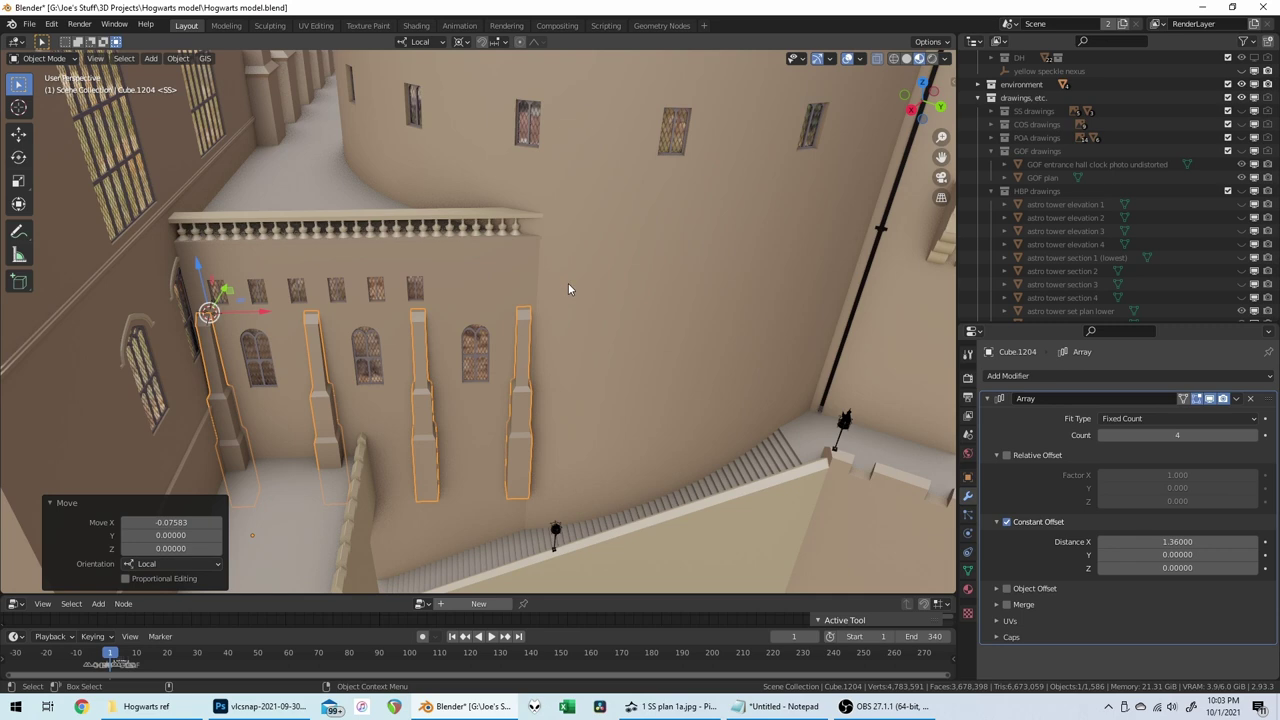
pyautogui.scroll(-2, 568, 289)
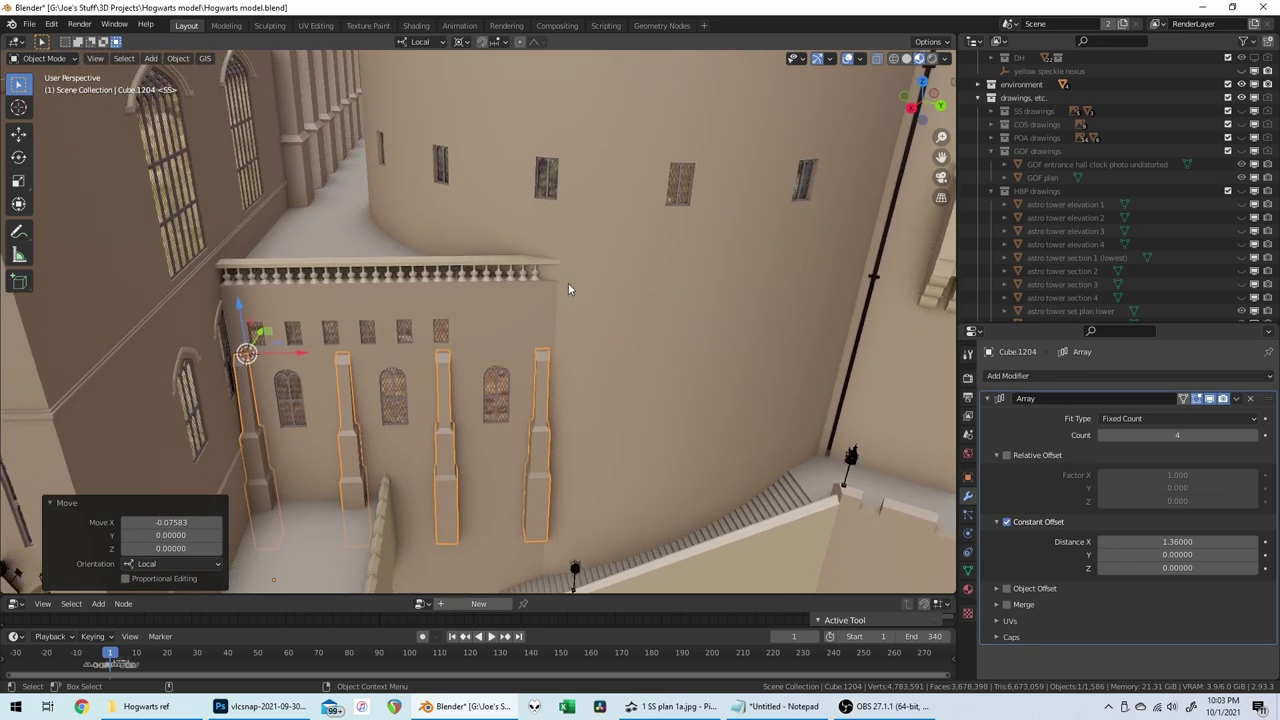
pyautogui.scroll(5, 568, 289)
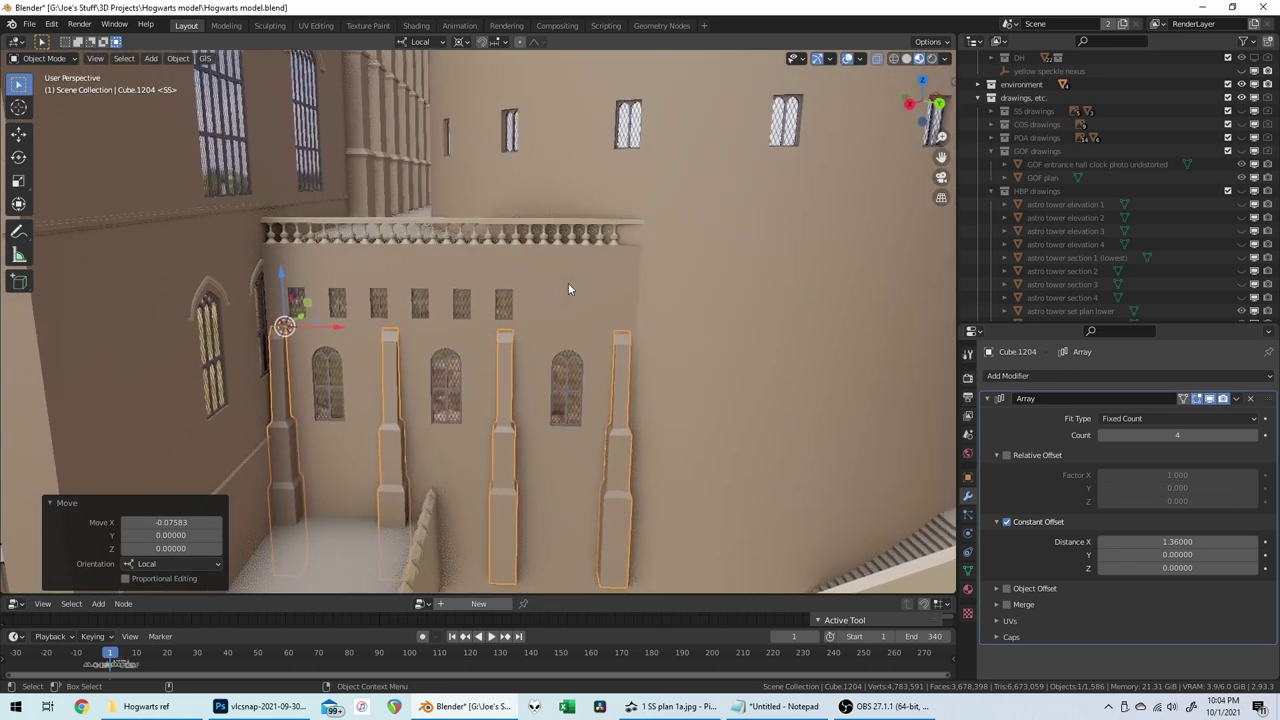
pyautogui.scroll(-2, 568, 289)
pyautogui.scroll(-2, 568, 289)
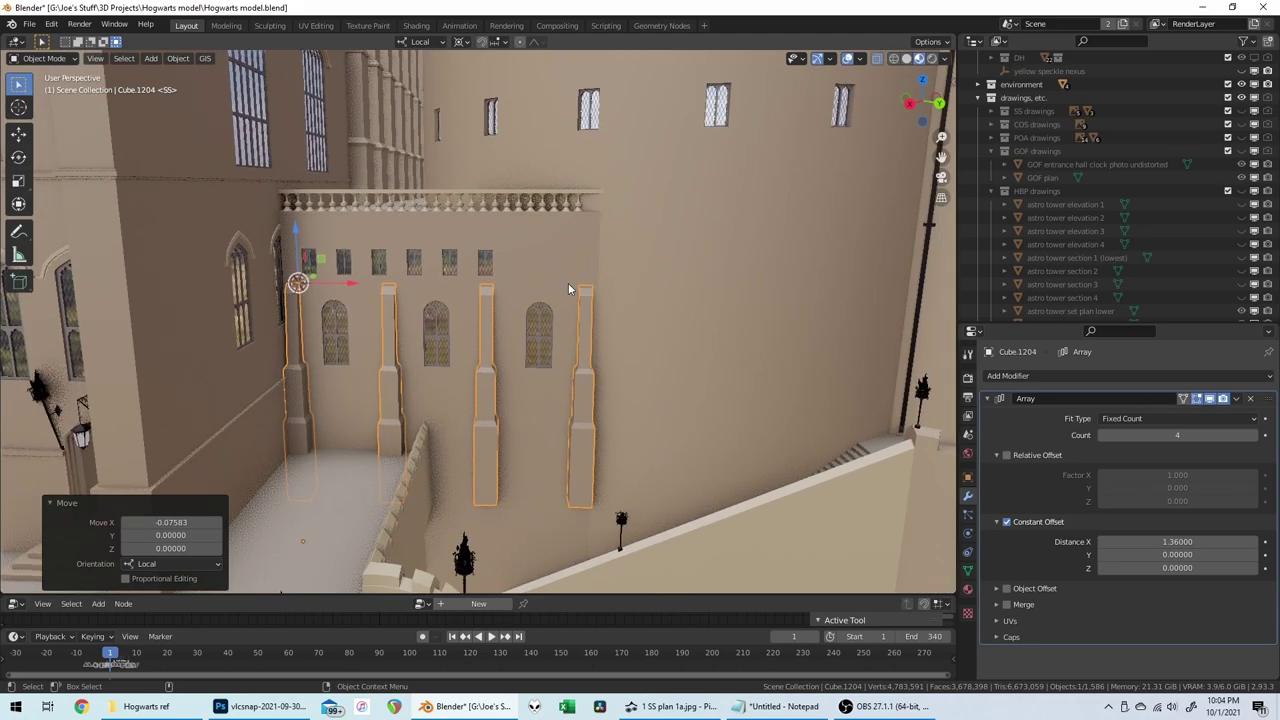
pyautogui.scroll(-2, 568, 289)
pyautogui.scroll(4, 568, 289)
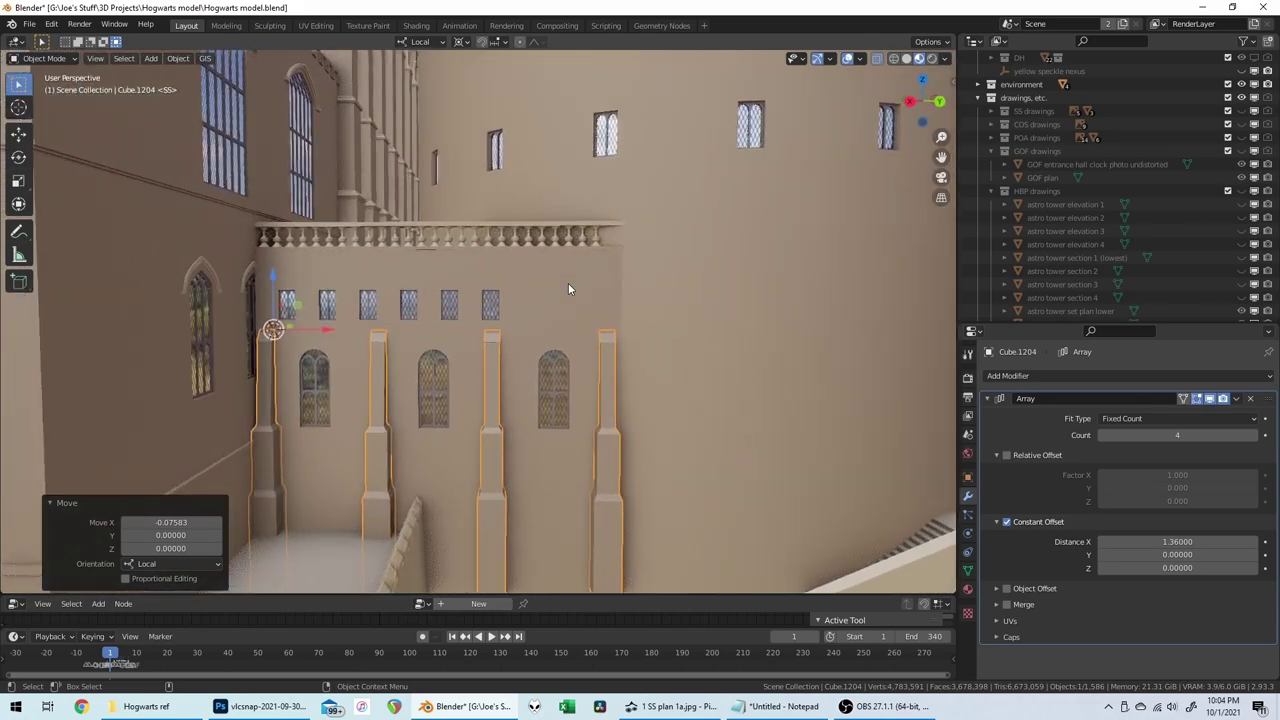
pyautogui.scroll(2, 568, 289)
pyautogui.scroll(-1, 568, 289)
pyautogui.scroll(2, 568, 289)
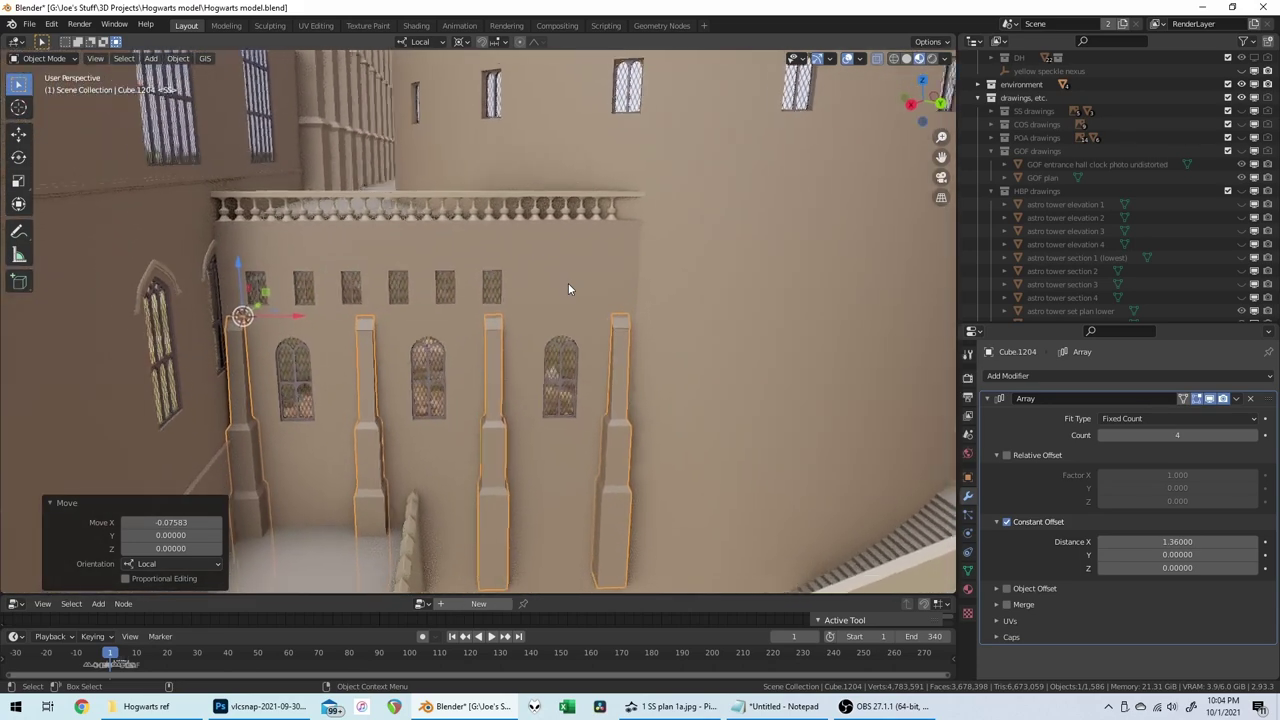
pyautogui.scroll(-2, 568, 289)
pyautogui.scroll(3, 569, 288)
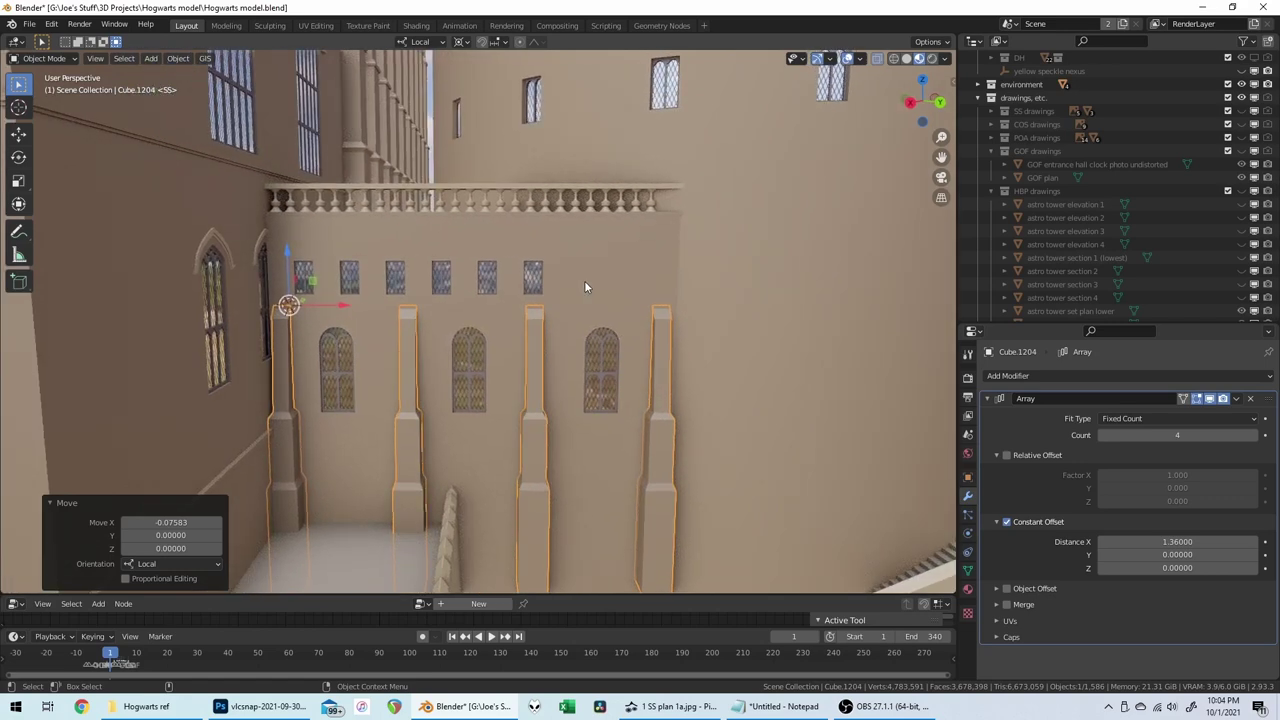
pyautogui.scroll(-3, 590, 284)
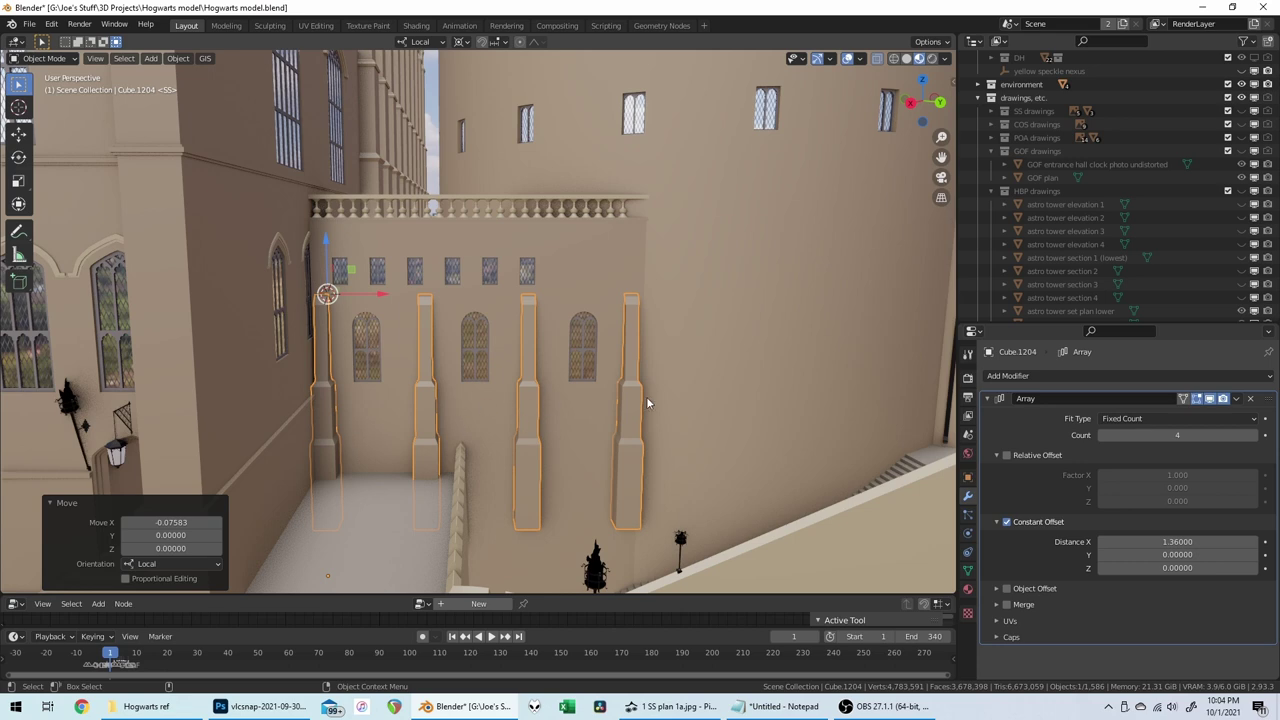
pyautogui.moveTo(646, 398); pyautogui.dragTo(650, 360, button='middle')
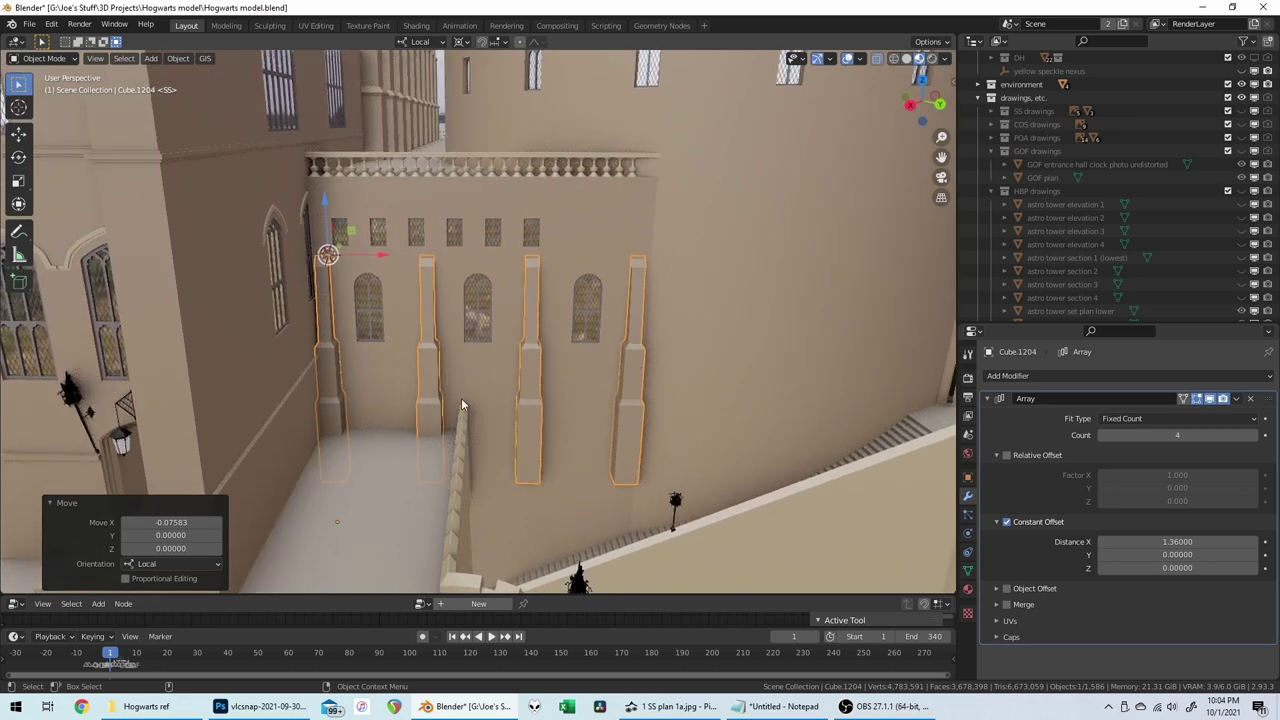
pyautogui.moveTo(528, 354); pyautogui.dragTo(530, 347, button='middle')
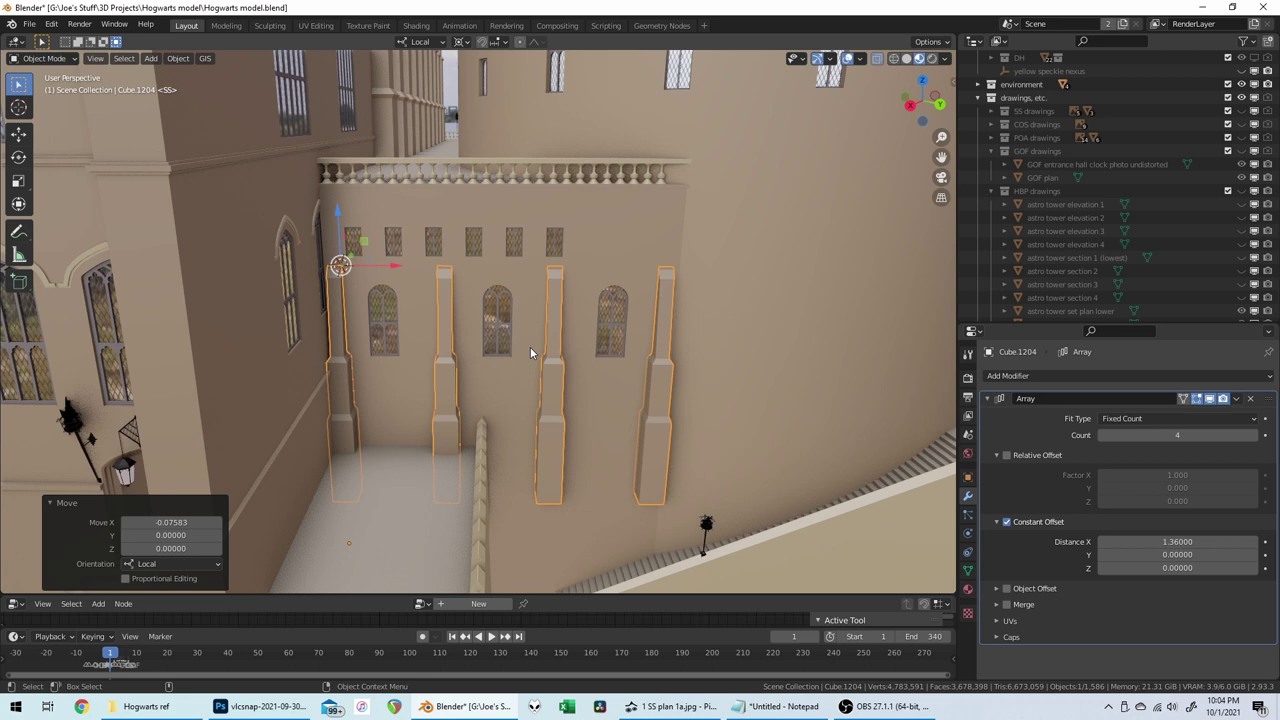
pyautogui.click(508, 255)
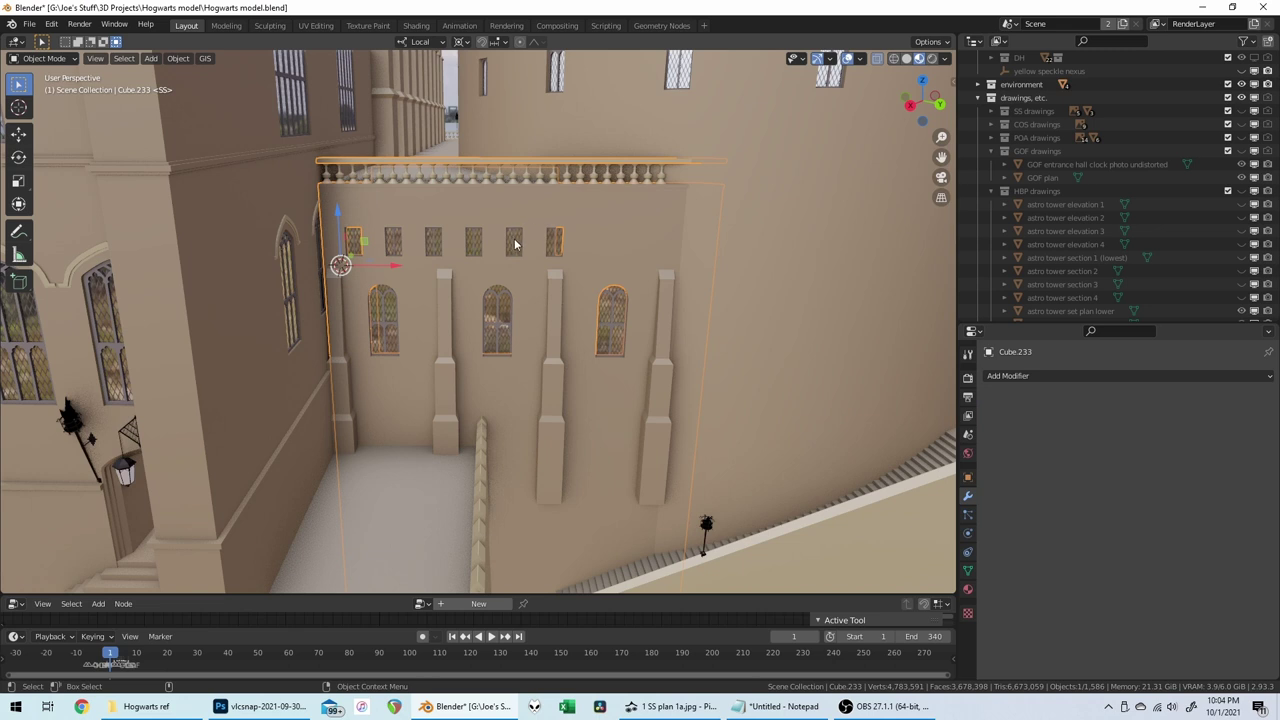
pyautogui.press('Tab')
pyautogui.moveTo(330, 213); pyautogui.dragTo(585, 245)
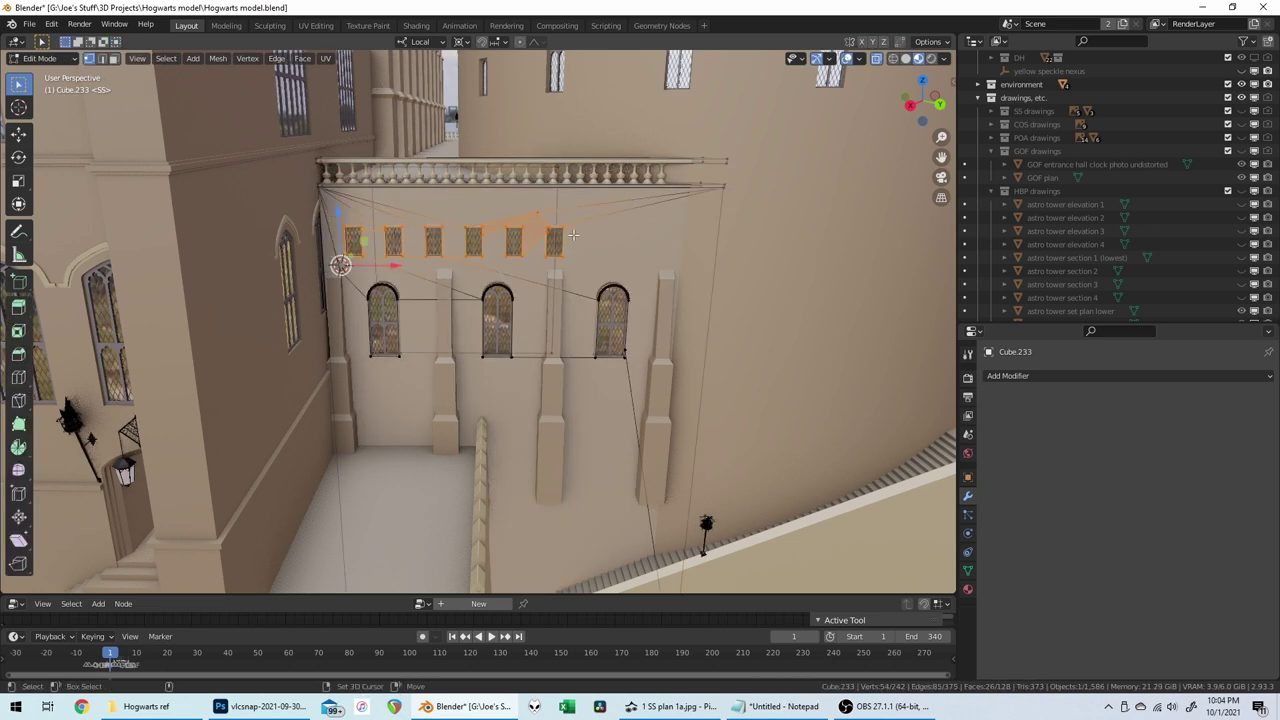
pyautogui.press('s')
pyautogui.press('x')
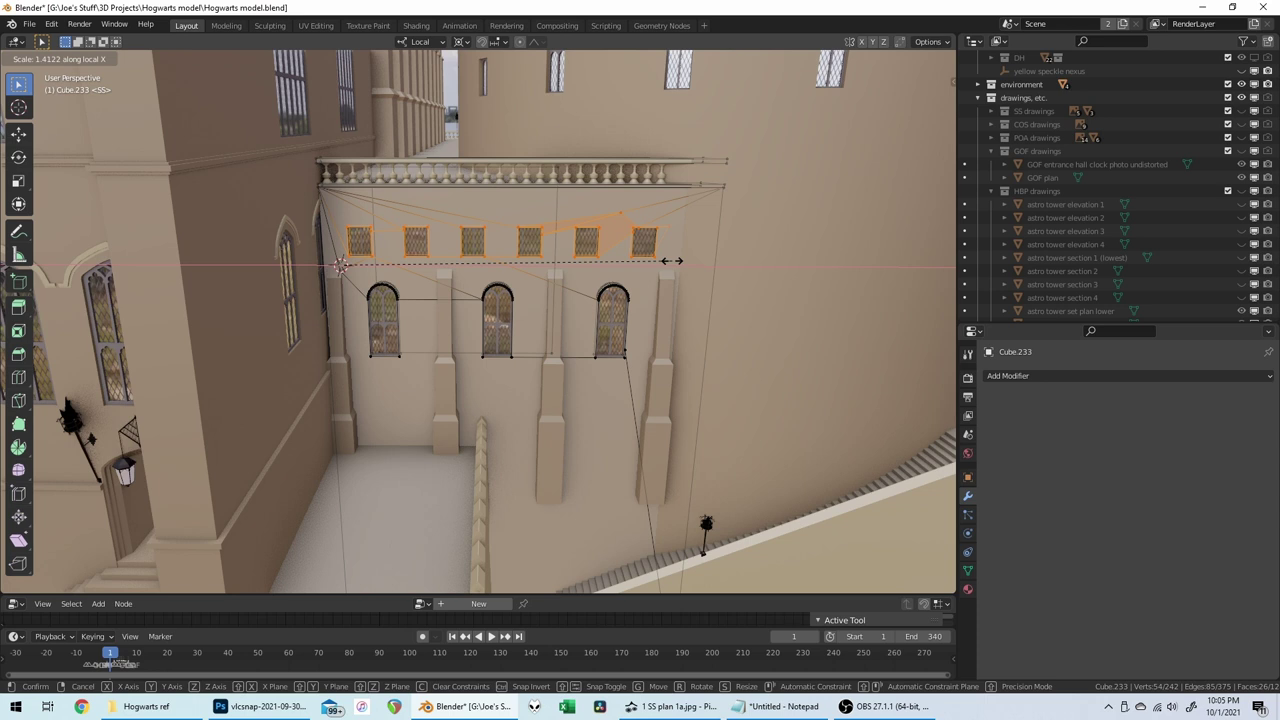
pyautogui.rightClick(671, 260)
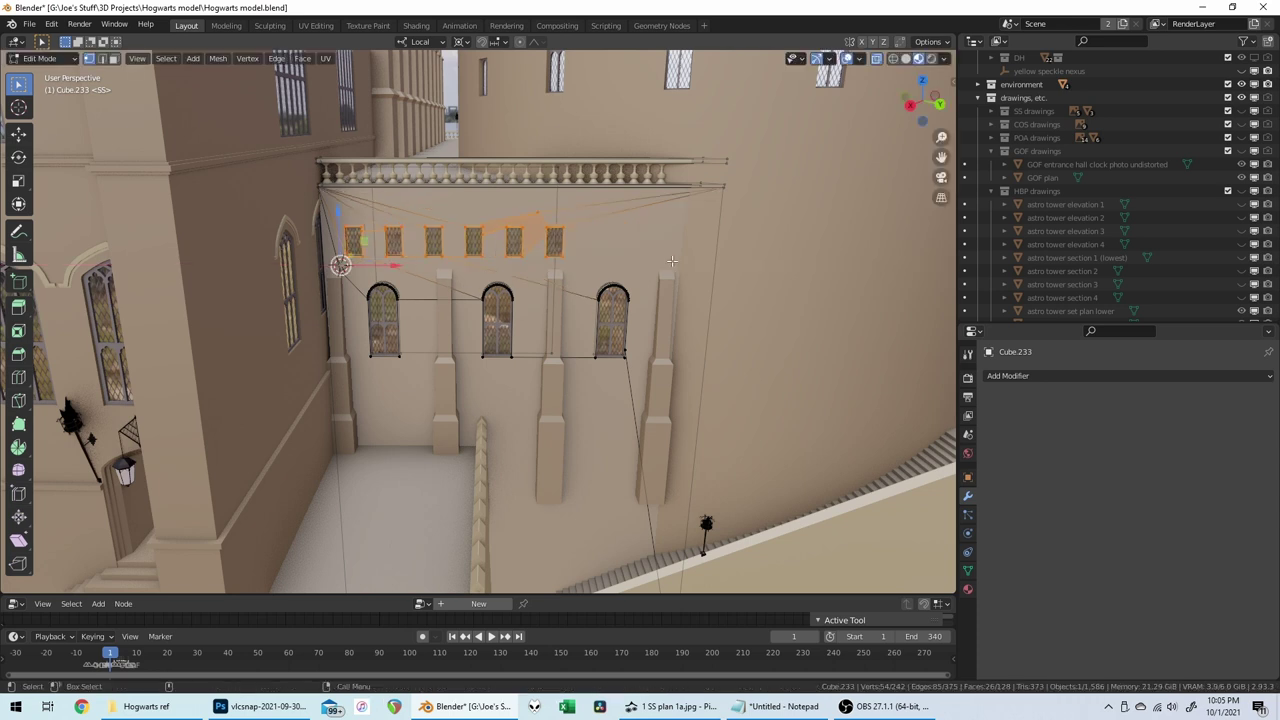
pyautogui.press('Tab')
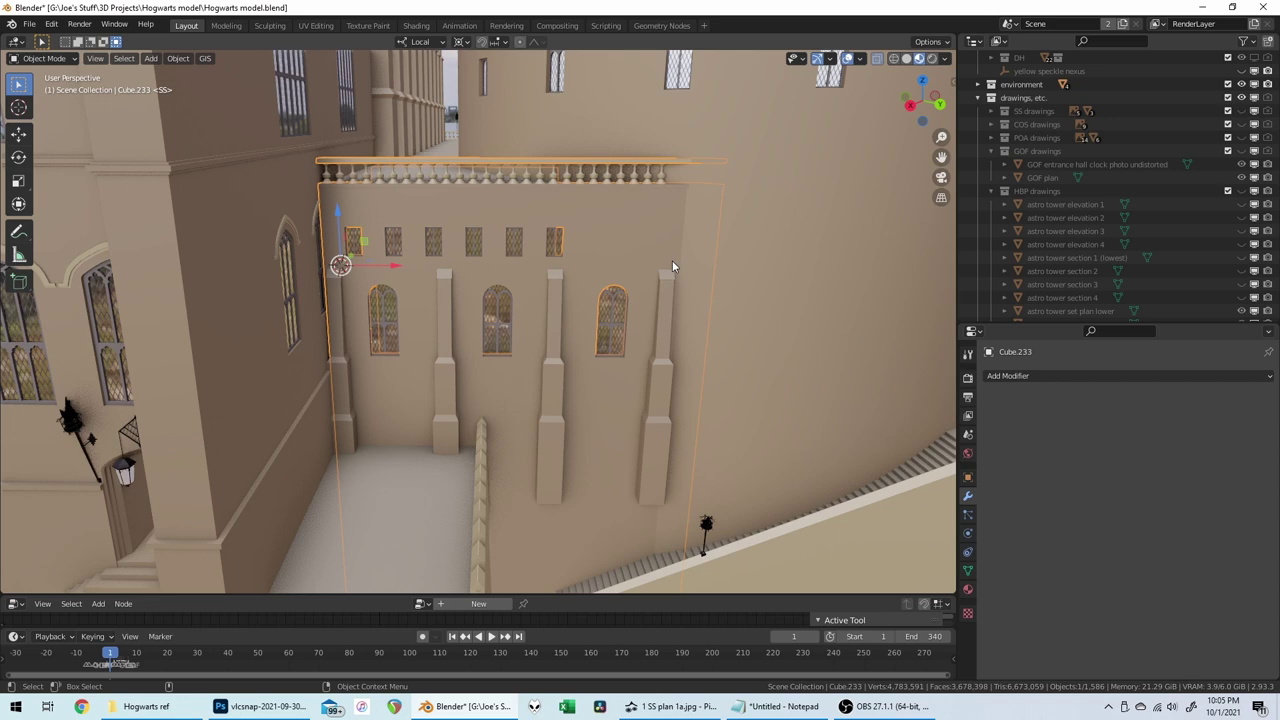
# Step: Shorten the buttresses by edge-sliding the bottom vertices of the original buttress upward with a factor of about -0.497
pyautogui.scroll(-3, 672, 260)
pyautogui.scroll(5, 672, 260)
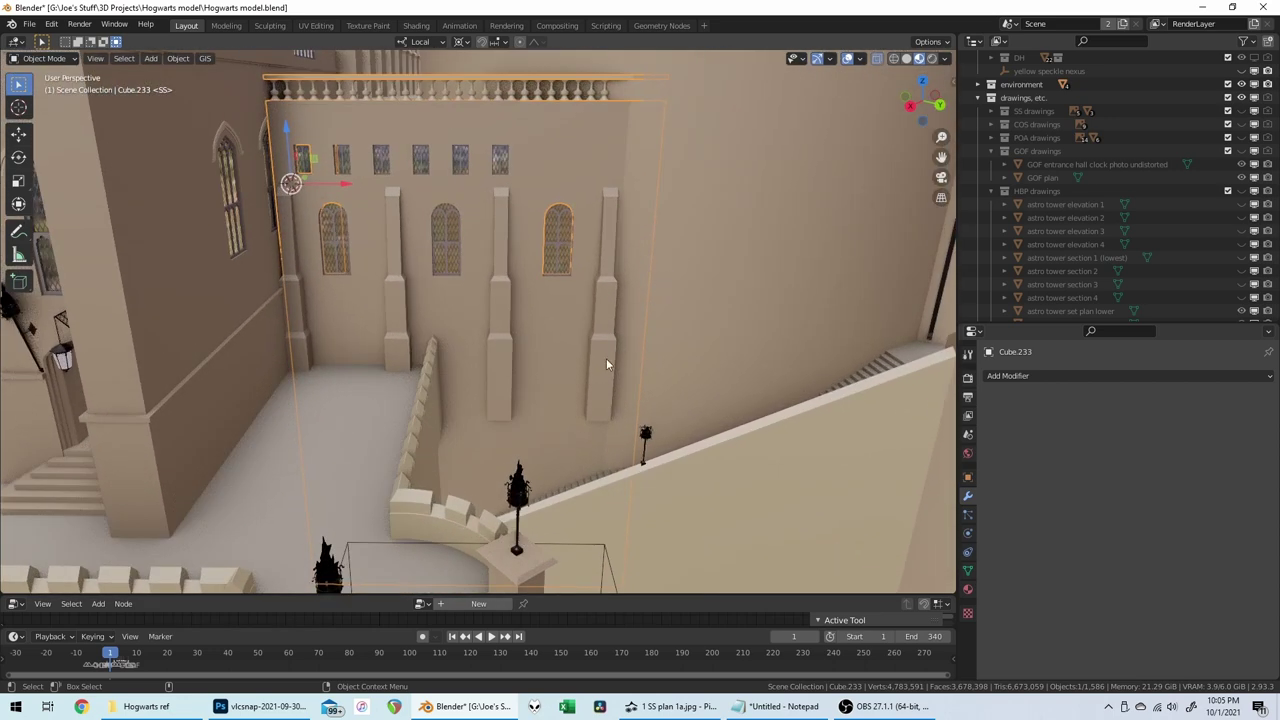
pyautogui.click(606, 365)
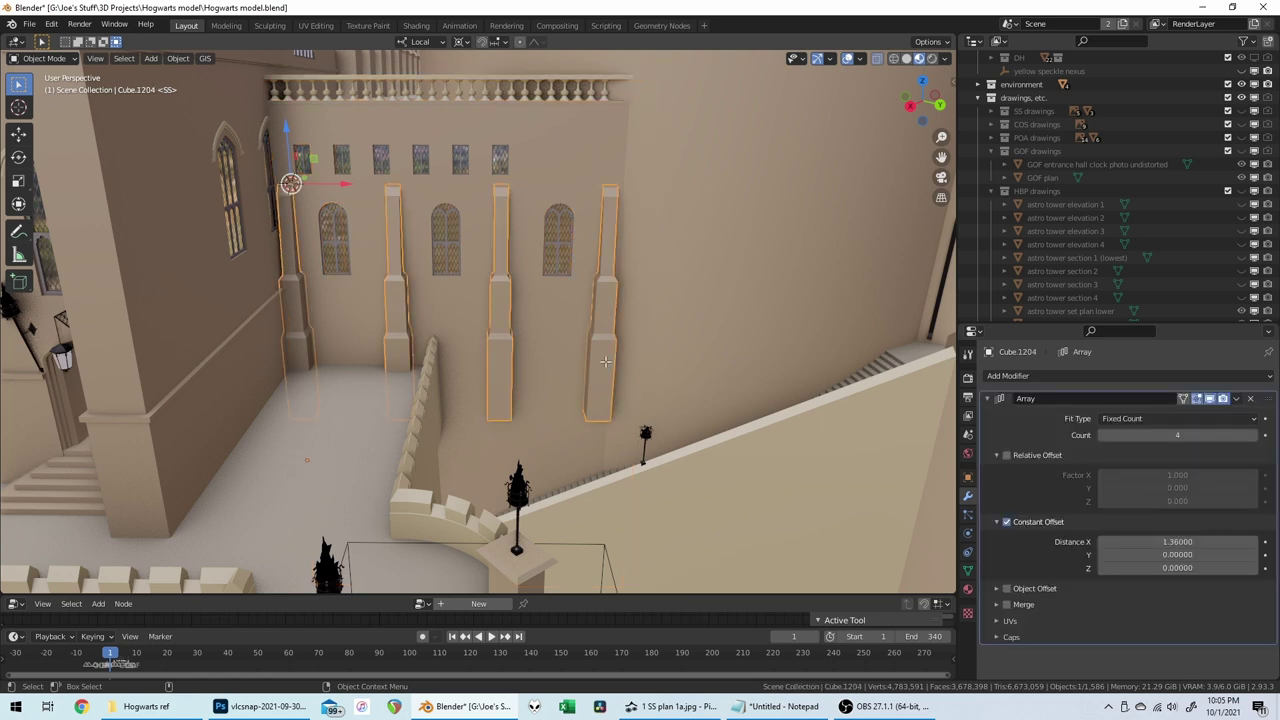
pyautogui.press('Tab')
pyautogui.moveTo(217, 394); pyautogui.dragTo(339, 464)
pyautogui.press('g')
pyautogui.press('g')
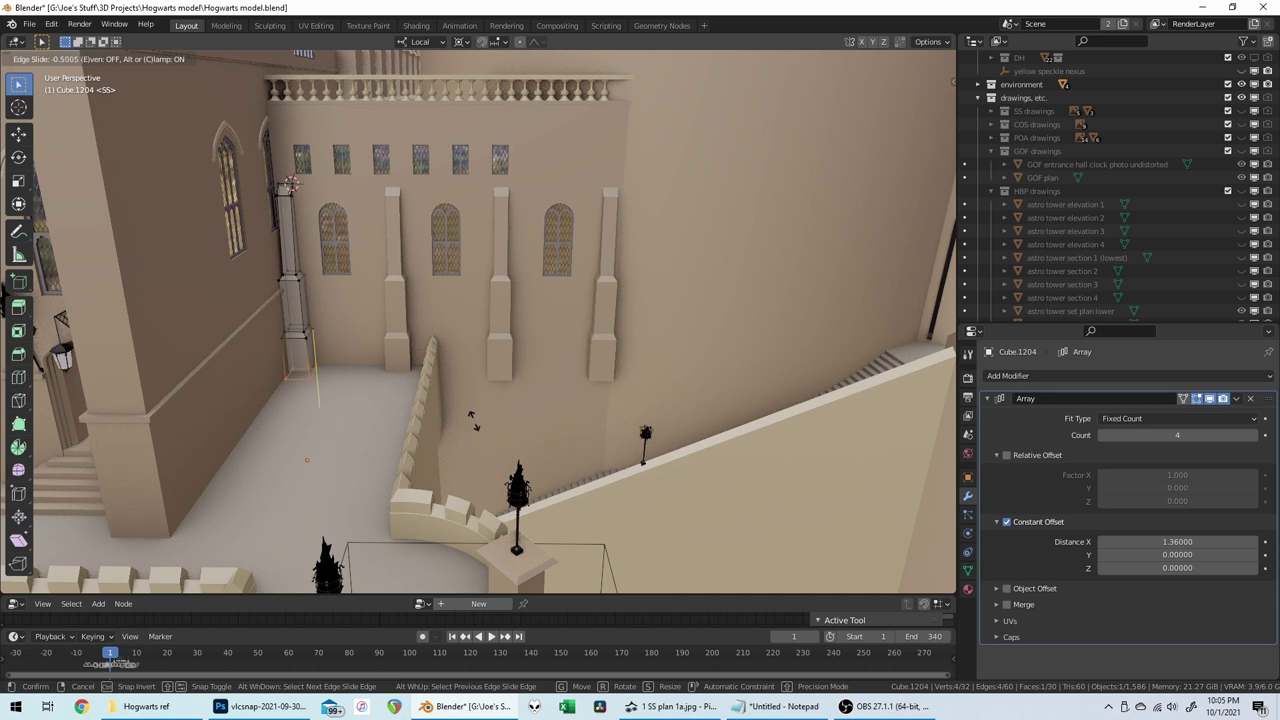
pyautogui.click(473, 420)
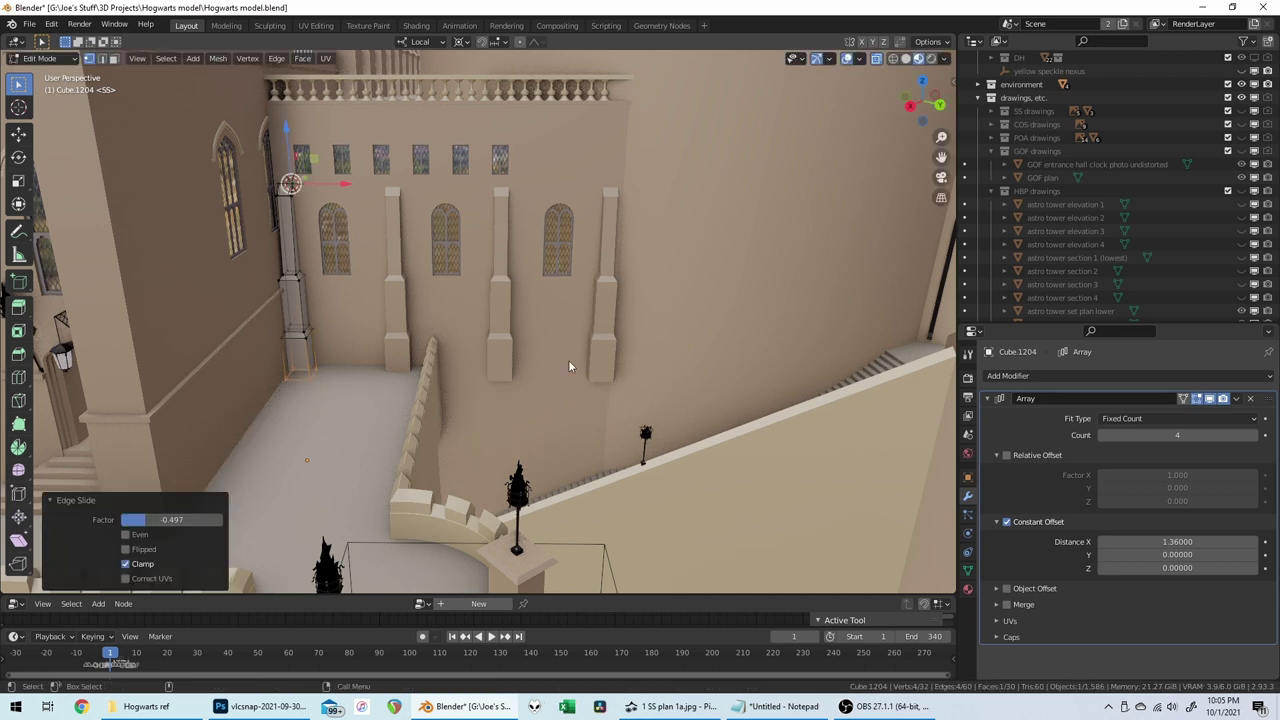
pyautogui.press('Tab')
pyautogui.scroll(-3, 533, 387)
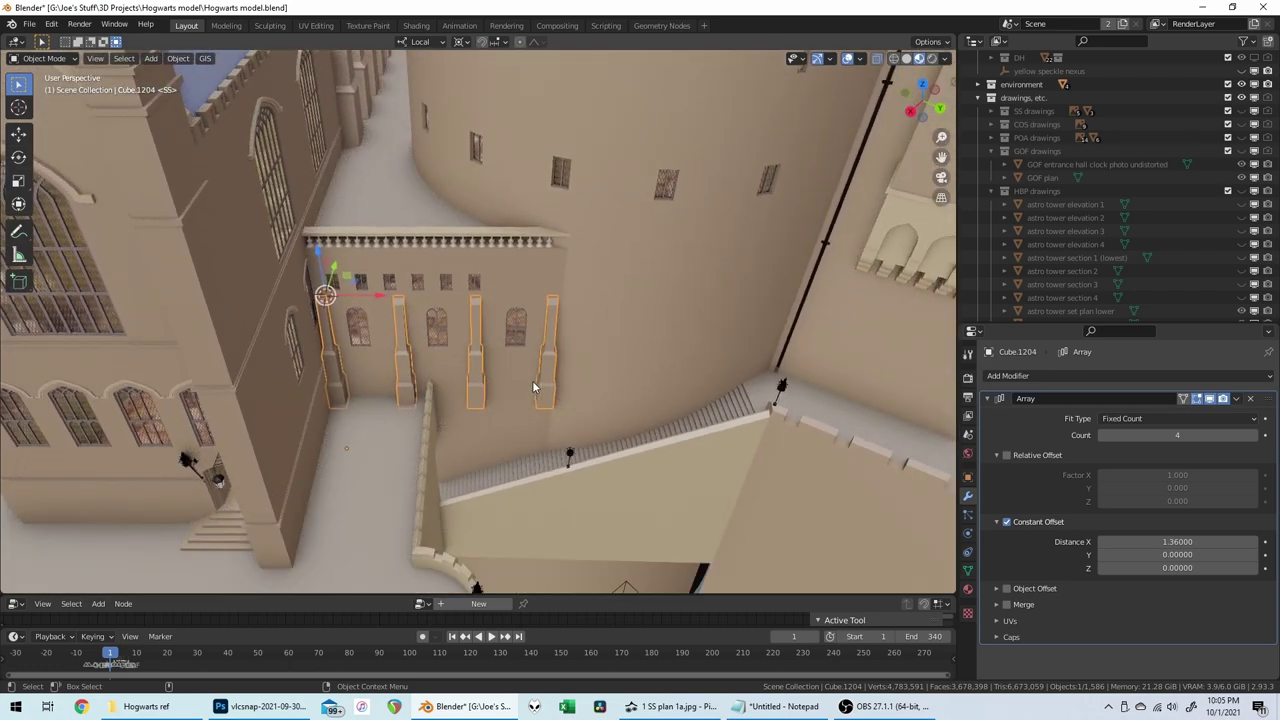
pyautogui.hotkey('alt', 'a')
# Step: Examine the crenellated parapet between the buttressed wall and the viaduct, including its curved corner, from above
pyautogui.scroll(-6, 532, 380)
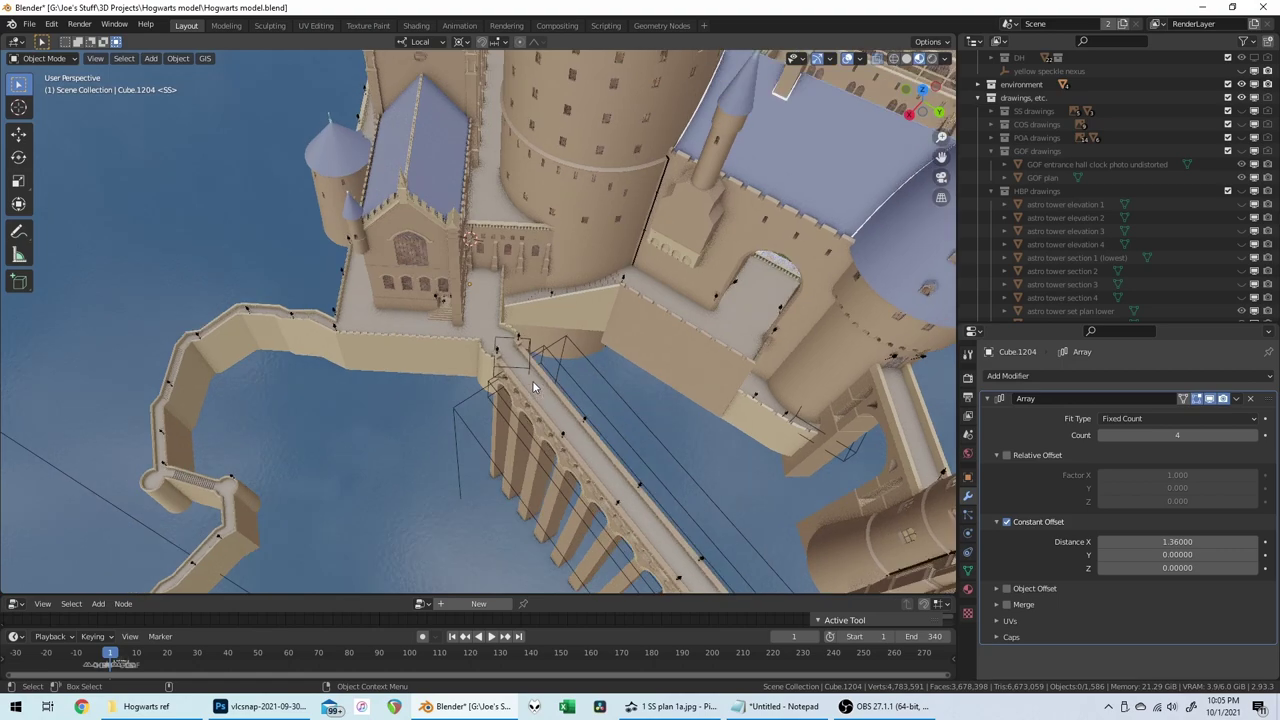
pyautogui.moveTo(532, 382); pyautogui.dragTo(533, 387, button='middle')
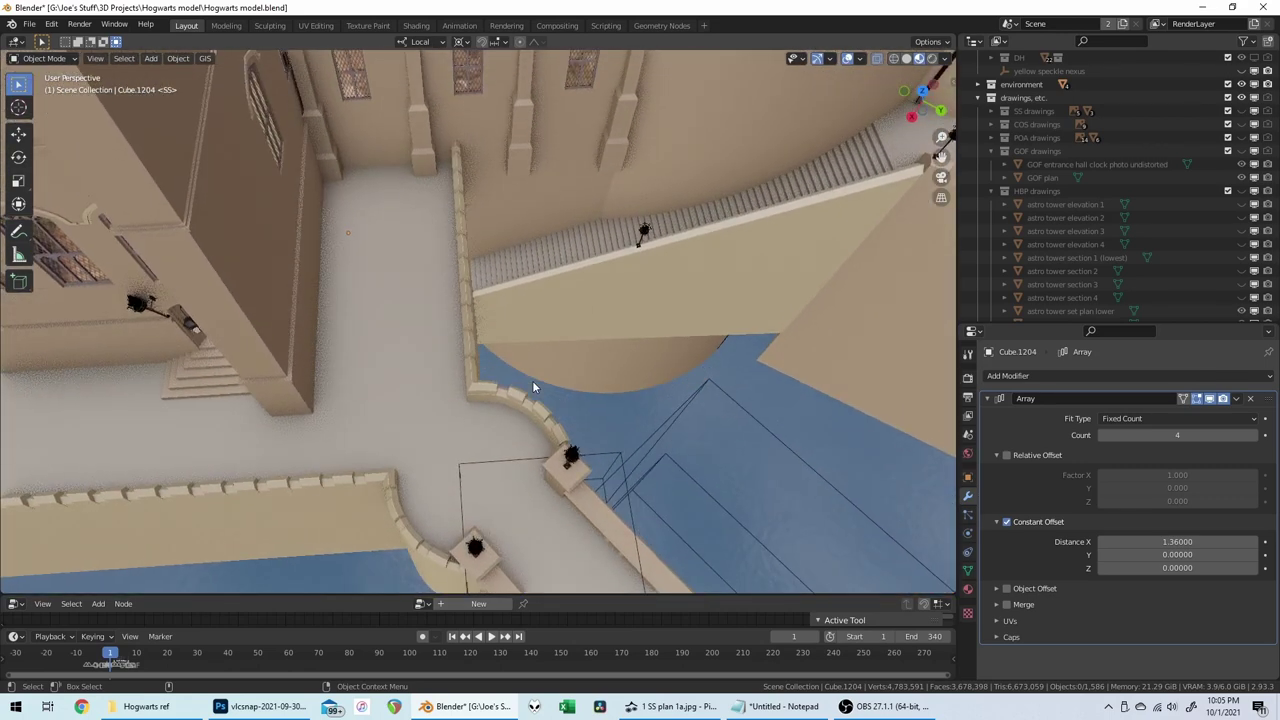
pyautogui.moveTo(533, 382); pyautogui.dragTo(448, 337, button='middle')
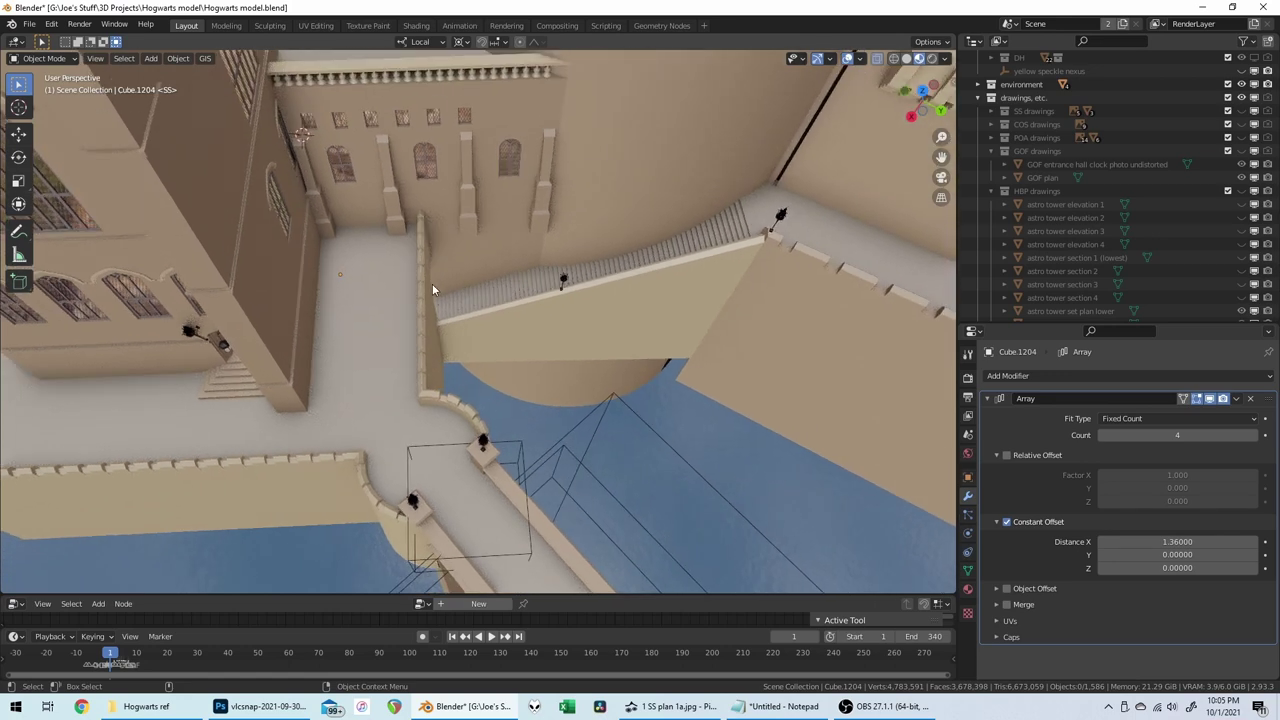
pyautogui.moveTo(452, 277); pyautogui.dragTo(477, 407, button='middle')
pyautogui.scroll(3, 448, 360)
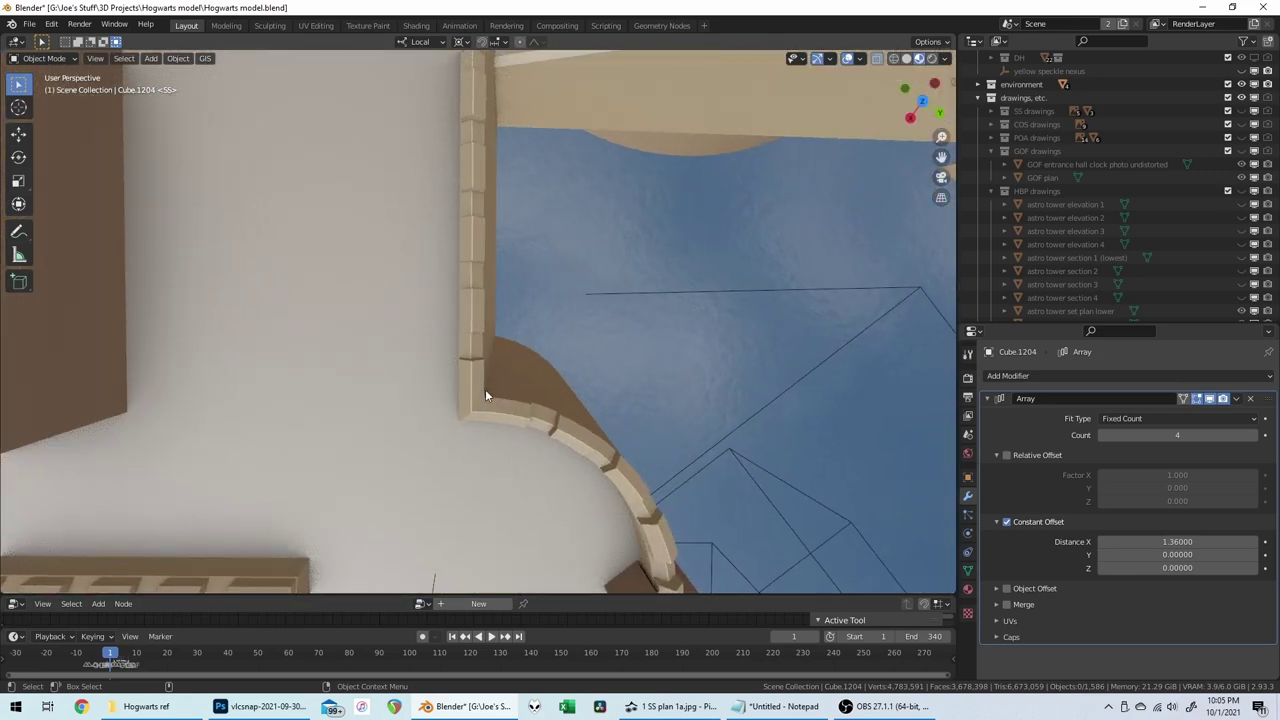
pyautogui.scroll(-5, 485, 389)
pyautogui.moveTo(500, 371); pyautogui.dragTo(510, 355, button='middle')
pyautogui.scroll(-4, 511, 360)
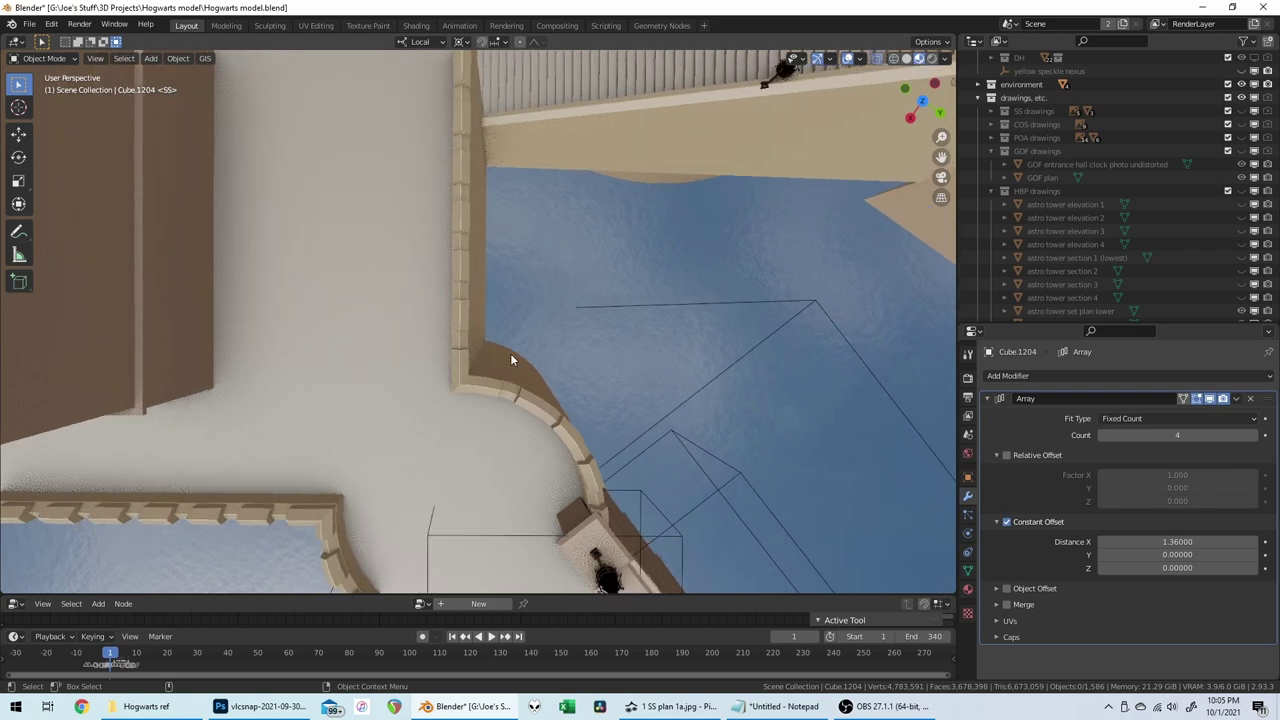
pyautogui.scroll(-2, 511, 360)
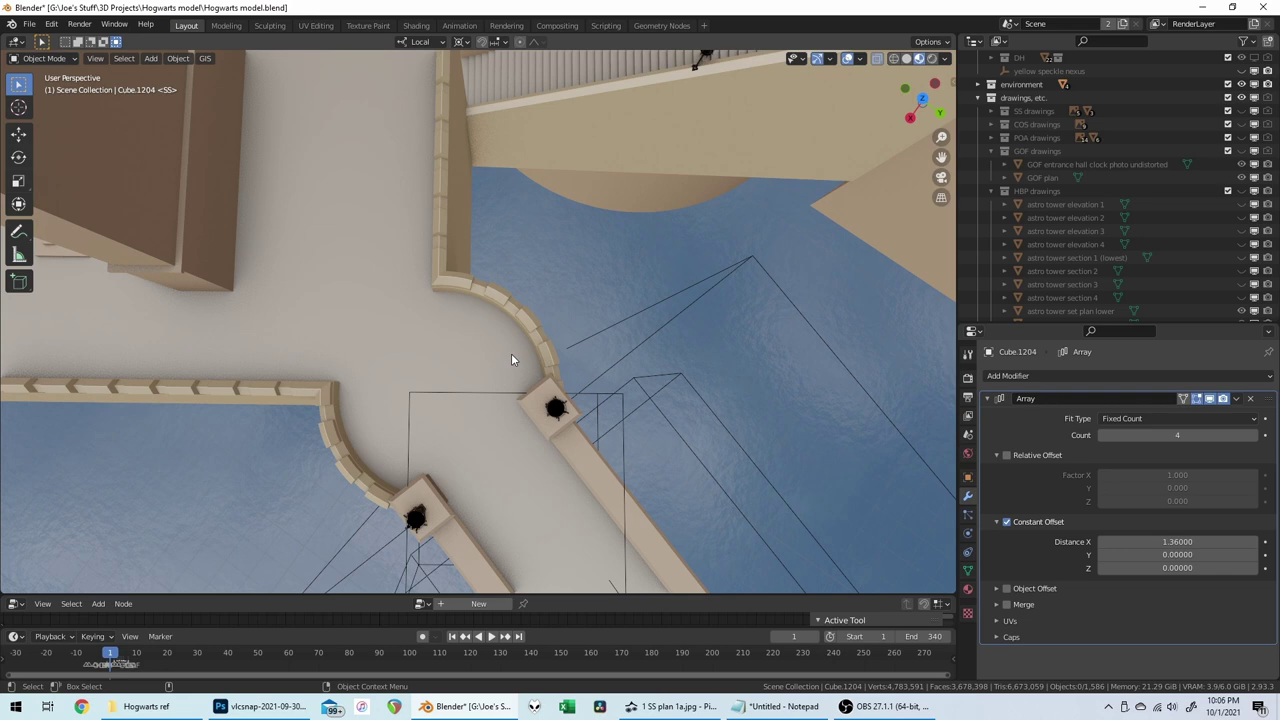
pyautogui.scroll(-5, 511, 358)
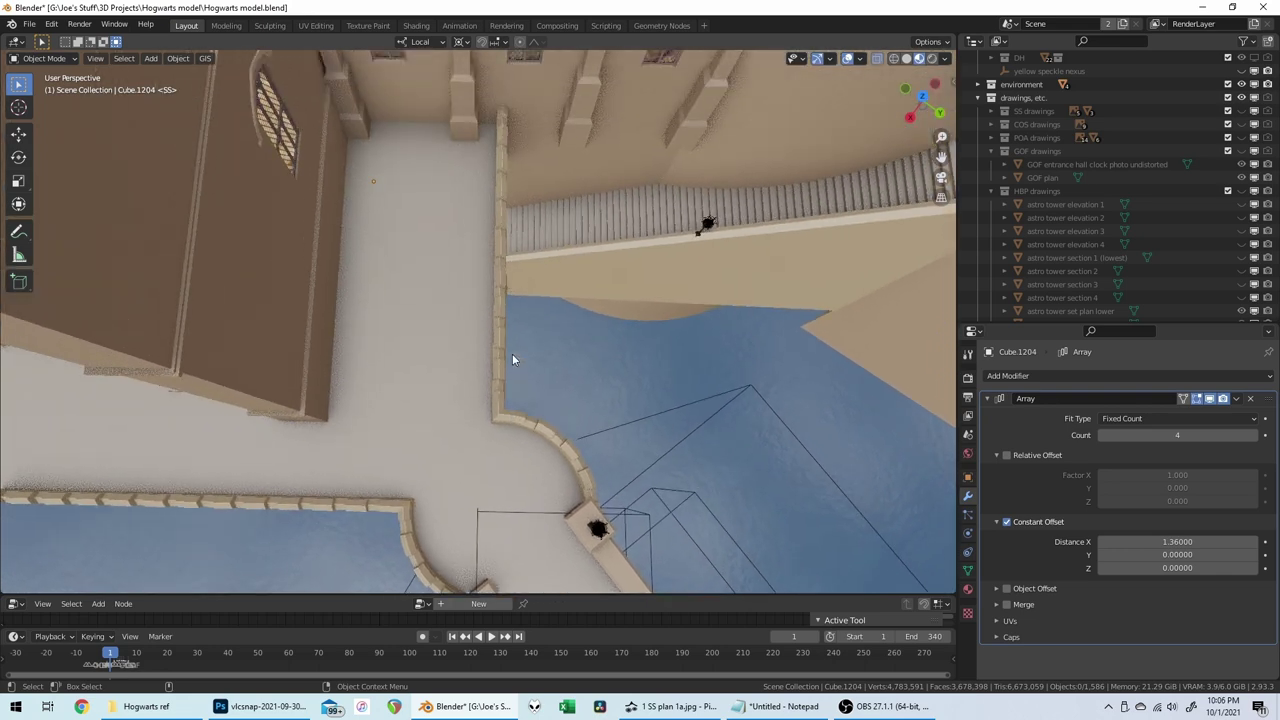
pyautogui.scroll(4, 512, 360)
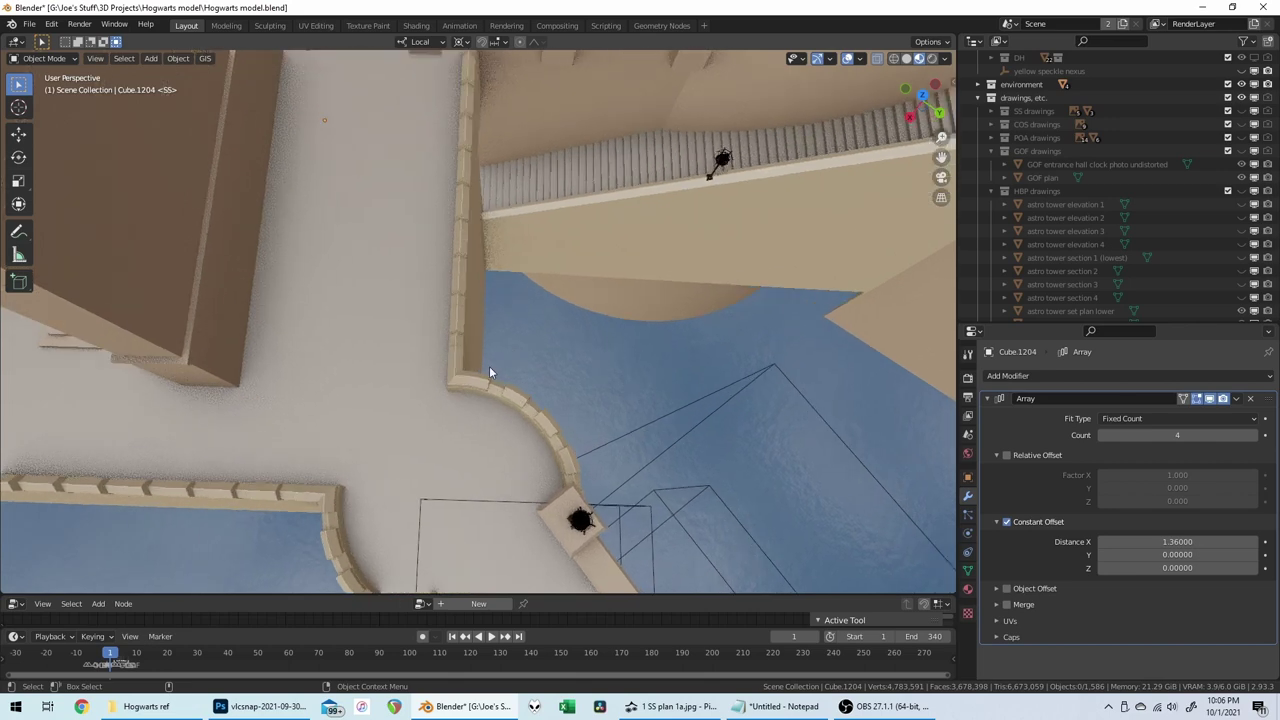
# Step: Select the curved parapet sections at the viaduct entrance and view them in top orthographic view
pyautogui.click(489, 385)
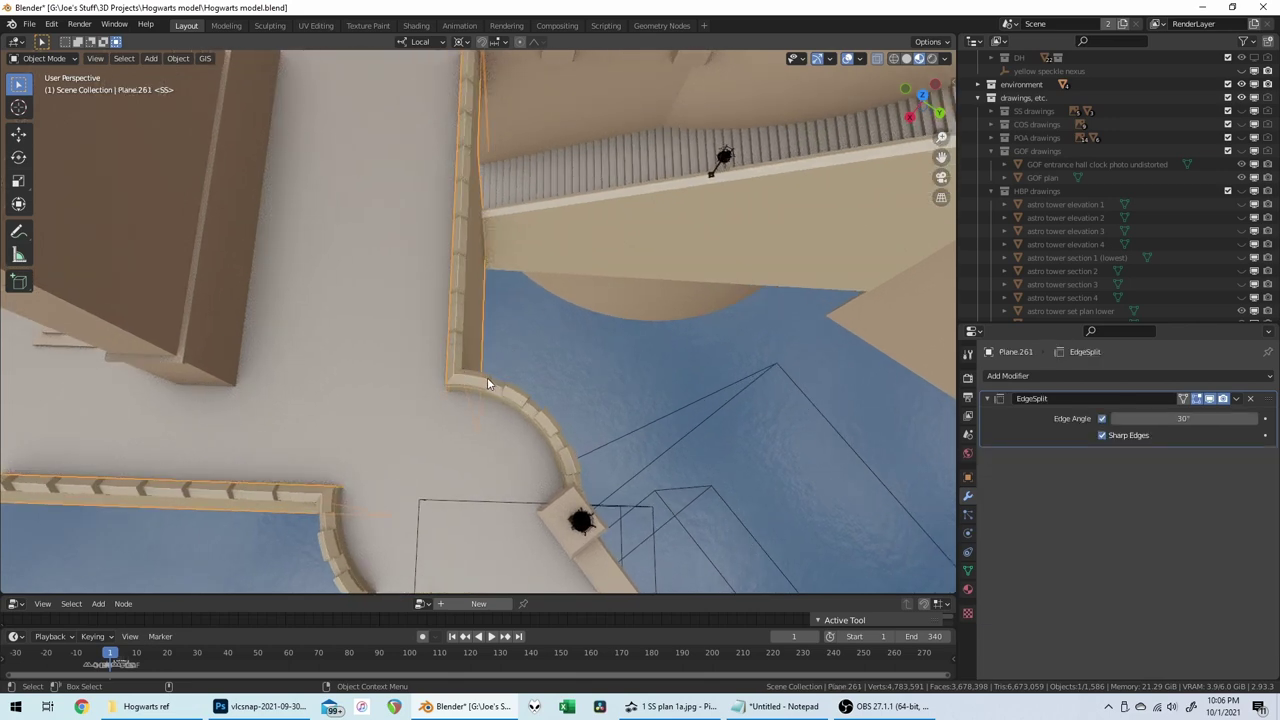
pyautogui.scroll(2, 487, 383)
pyautogui.click(487, 383)
pyautogui.scroll(-5, 488, 384)
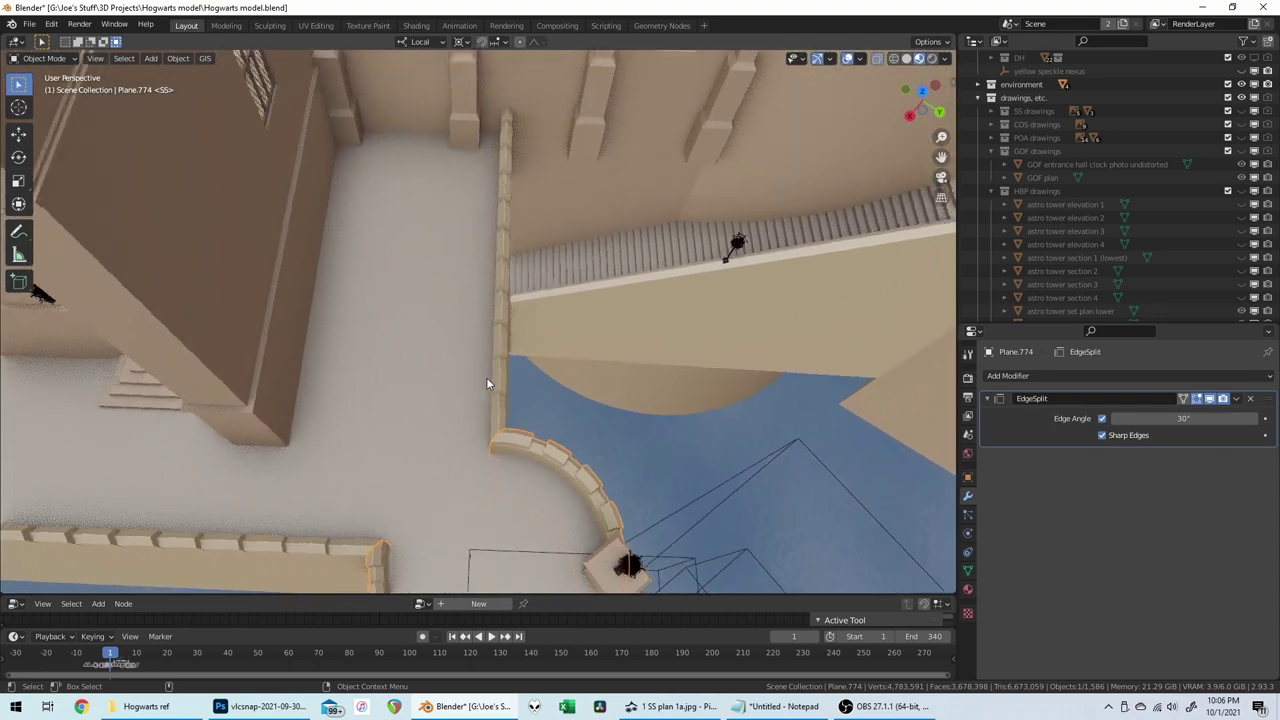
pyautogui.moveTo(491, 377); pyautogui.dragTo(390, 474, button='middle')
pyautogui.press('KP_7')
pyautogui.scroll(3, 560, 350)
# Step: Make the SS drawings collection visible beneath the castle model
pyautogui.scroll(-13, 1120, 197)
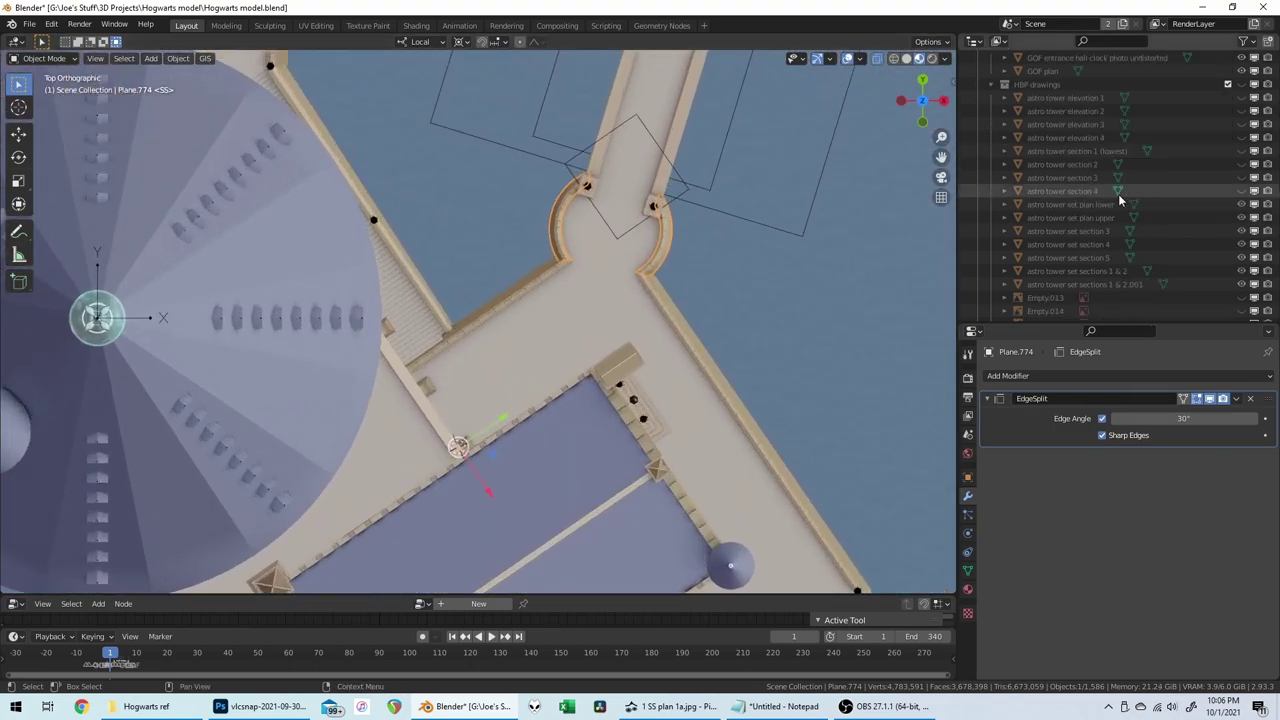
pyautogui.scroll(11, 1164, 214)
pyautogui.scroll(5, 1164, 210)
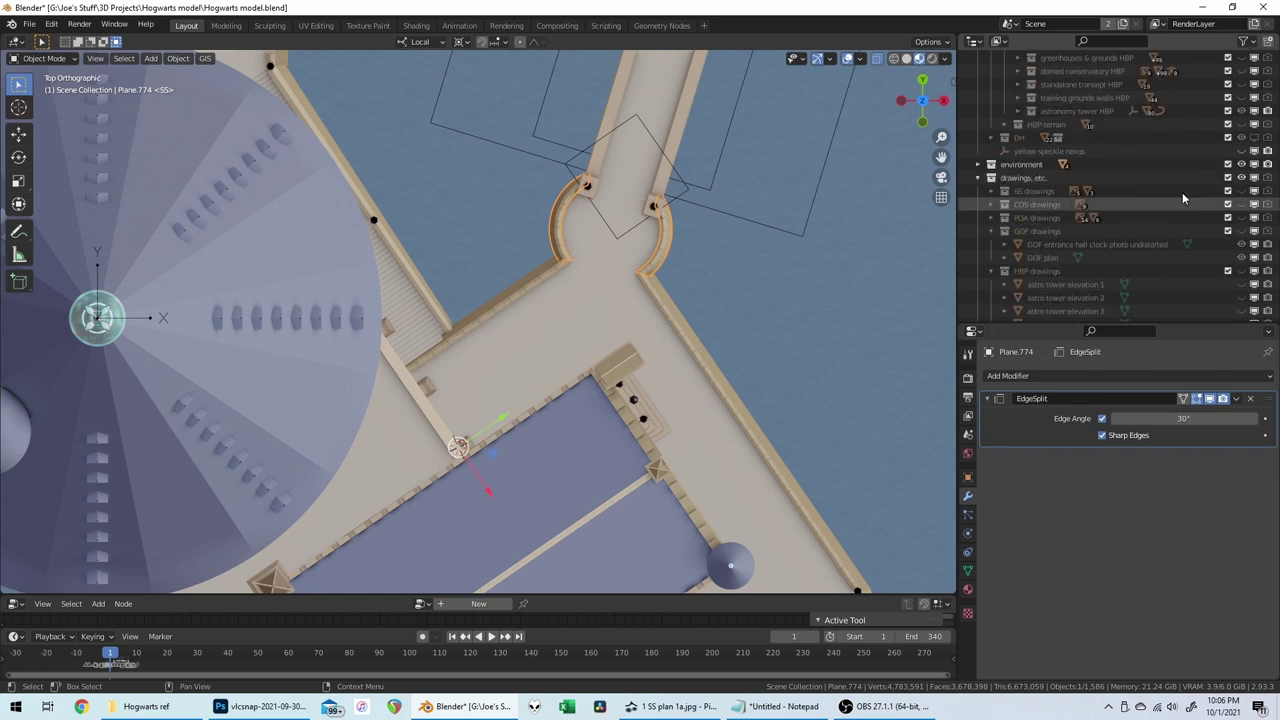
pyautogui.click(1241, 191)
# Step: Compare the castle layout with the plan drawing by repeatedly hiding and showing the castle meshes collection
pyautogui.scroll(9, 1204, 165)
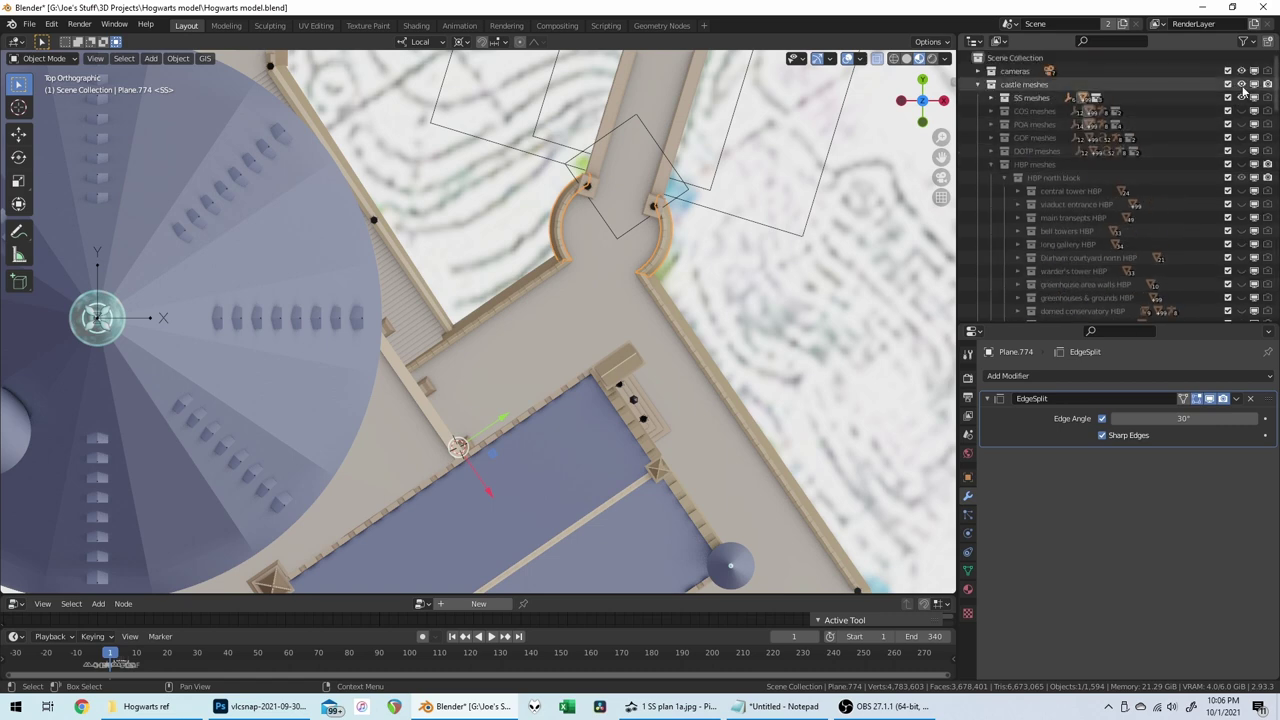
pyautogui.click(1241, 85)
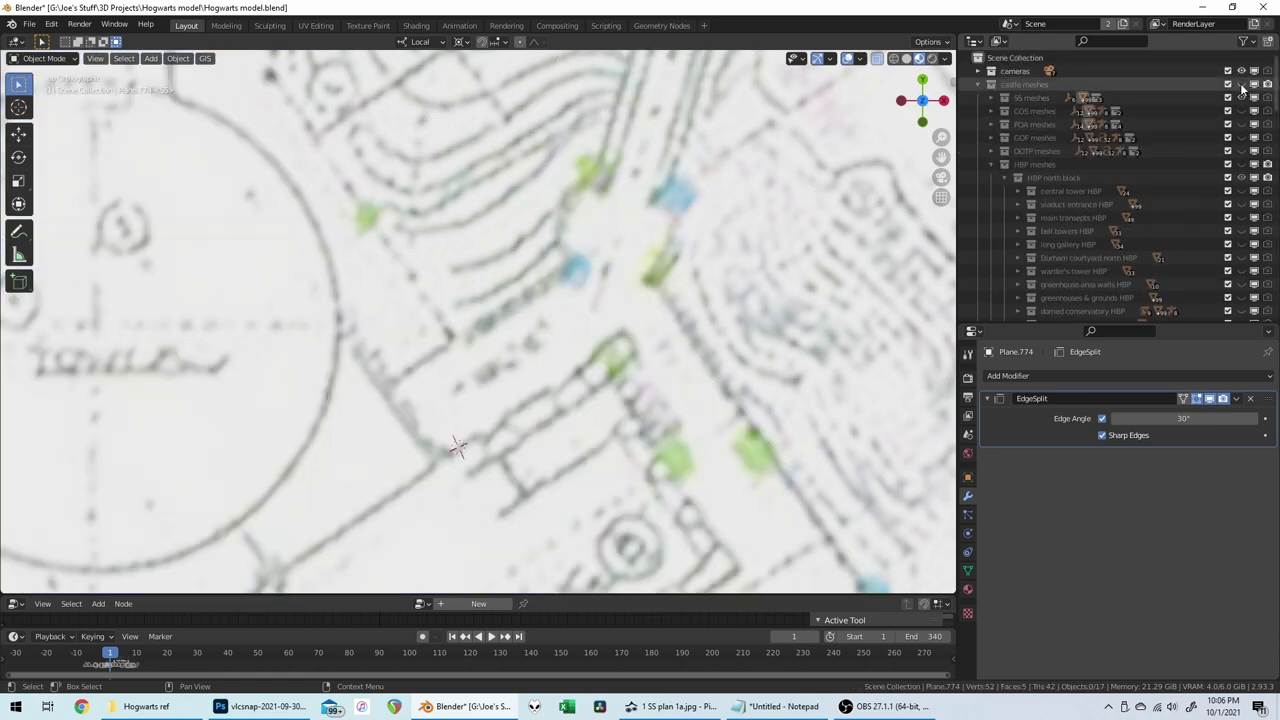
pyautogui.click(1241, 85)
pyautogui.click(1241, 85)
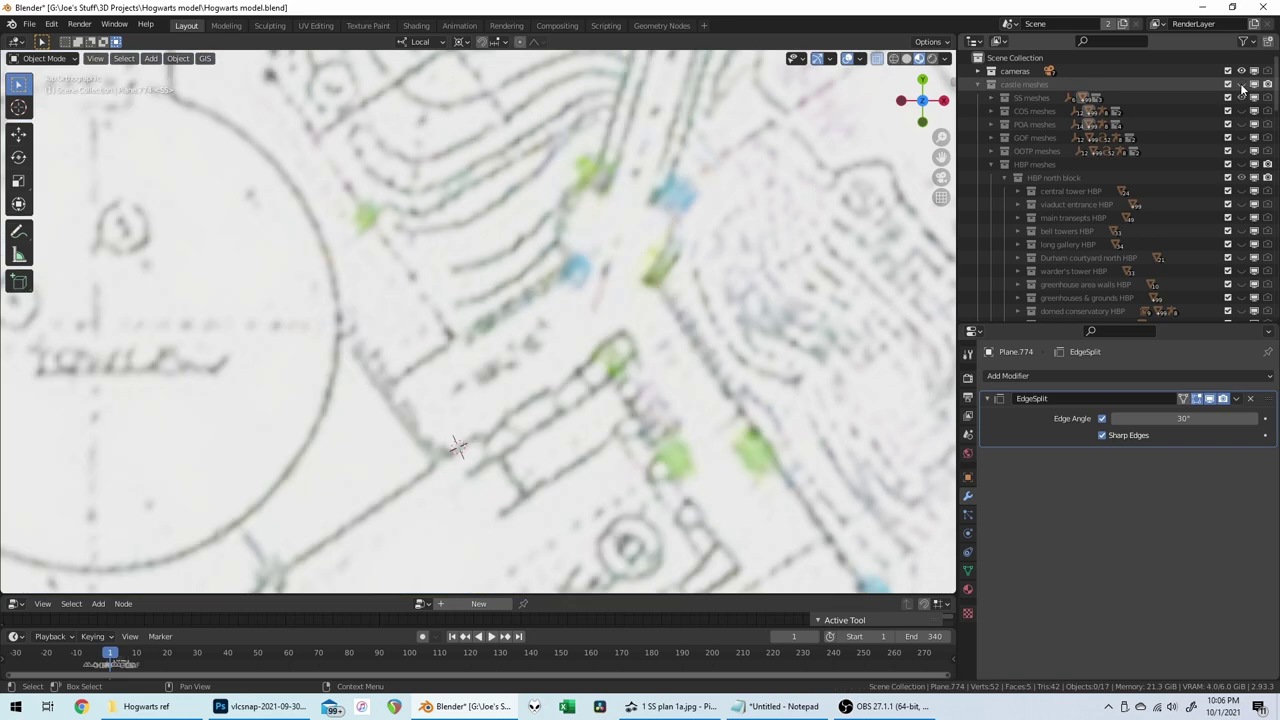
pyautogui.click(1241, 85)
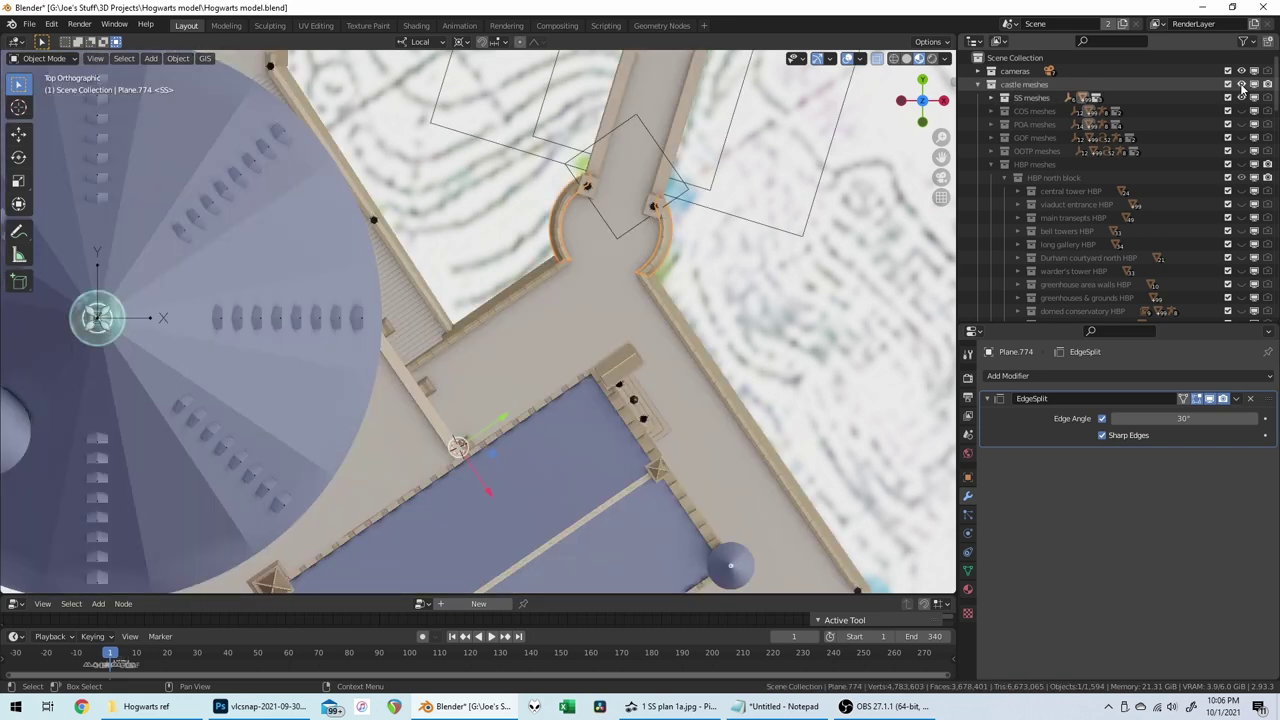
pyautogui.click(1241, 85)
pyautogui.click(1241, 85)
# Step: Inspect the small windows, arched windows and shortened buttresses on the link building's wall, both close up and from farther away
pyautogui.scroll(-4, 671, 263)
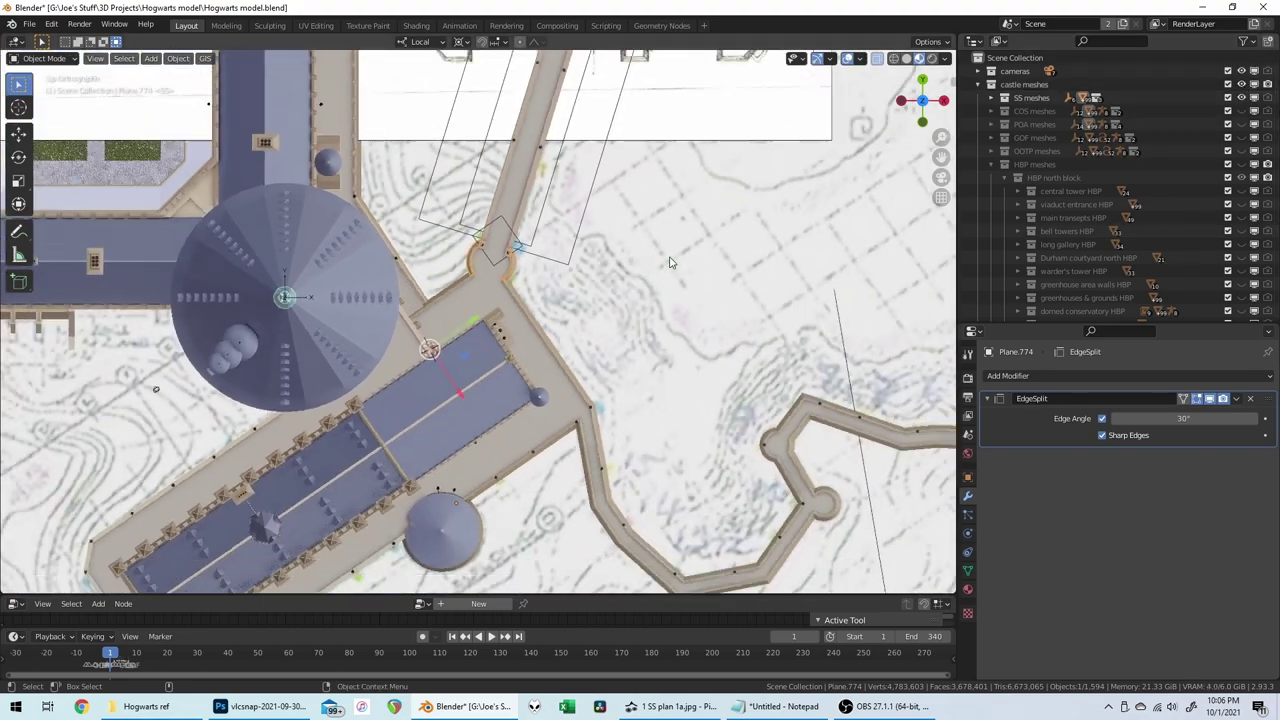
pyautogui.moveTo(671, 263); pyautogui.dragTo(671, 263, button='middle')
pyautogui.scroll(2, 670, 262)
pyautogui.scroll(3, 644, 372)
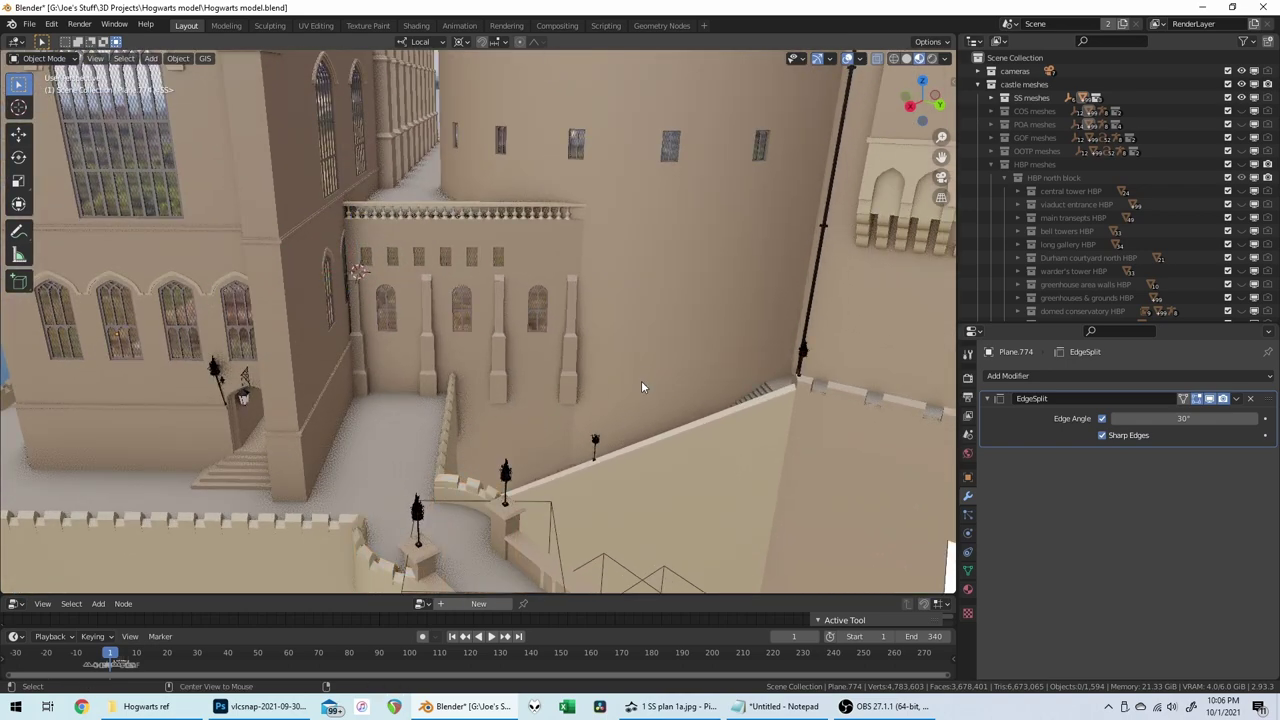
pyautogui.scroll(5, 641, 387)
pyautogui.scroll(3, 641, 387)
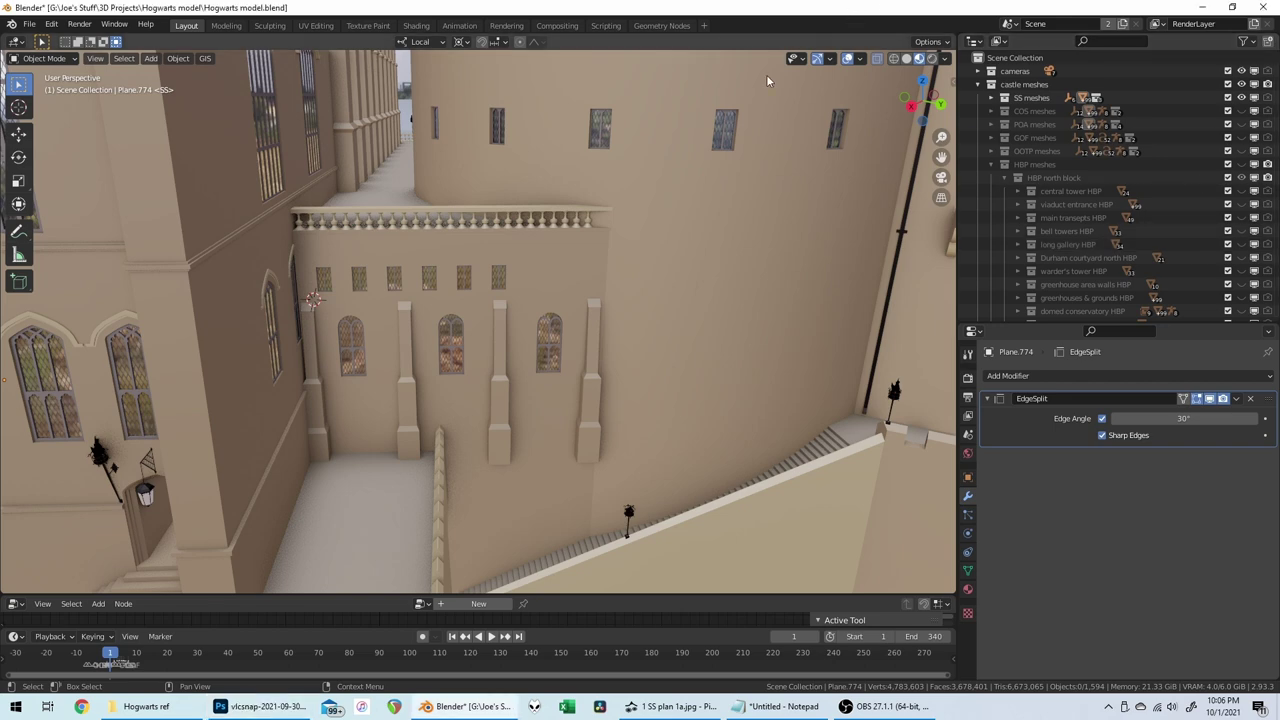
pyautogui.scroll(4, 588, 242)
pyautogui.scroll(-2, 593, 237)
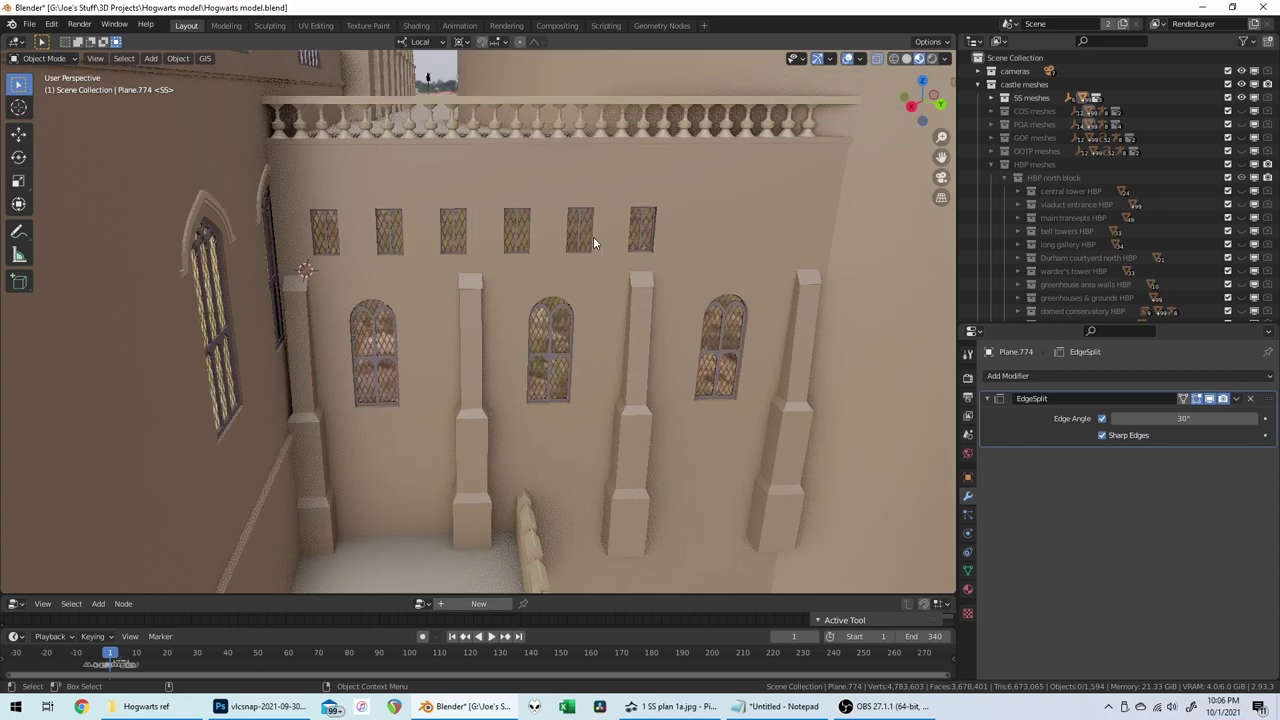
pyautogui.scroll(-2, 595, 240)
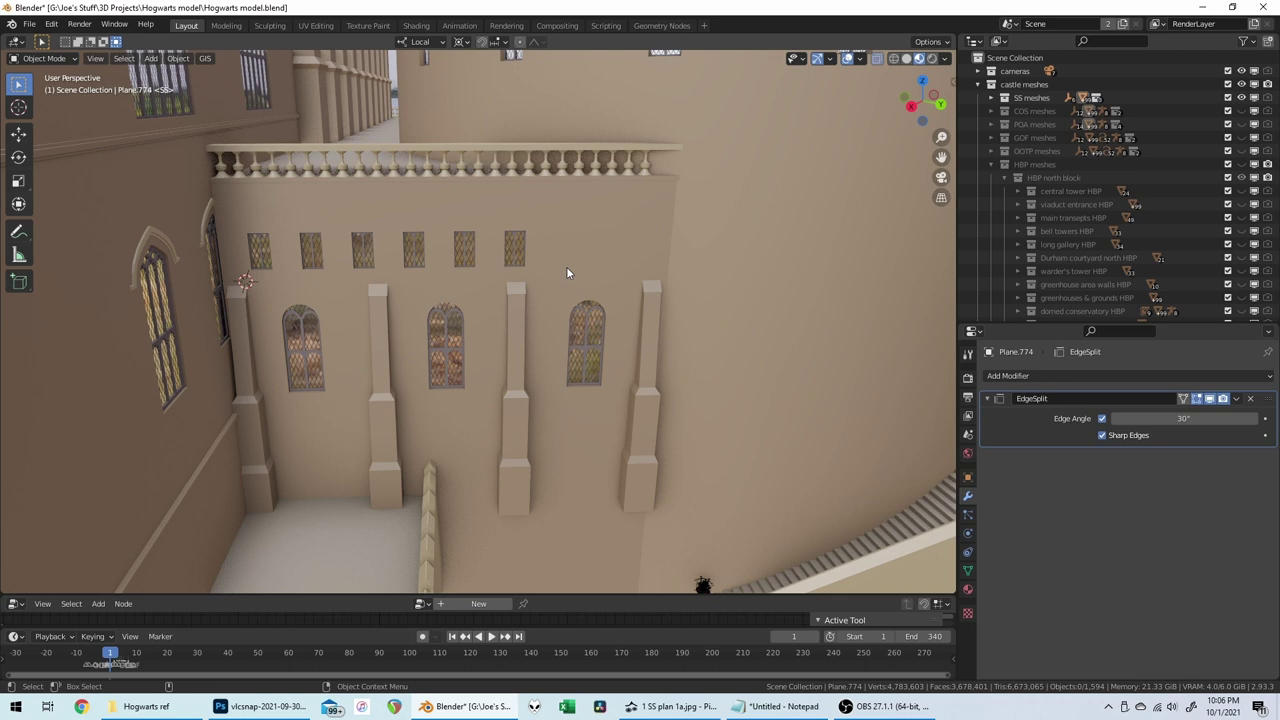
pyautogui.scroll(6, 566, 272)
pyautogui.scroll(-2, 566, 272)
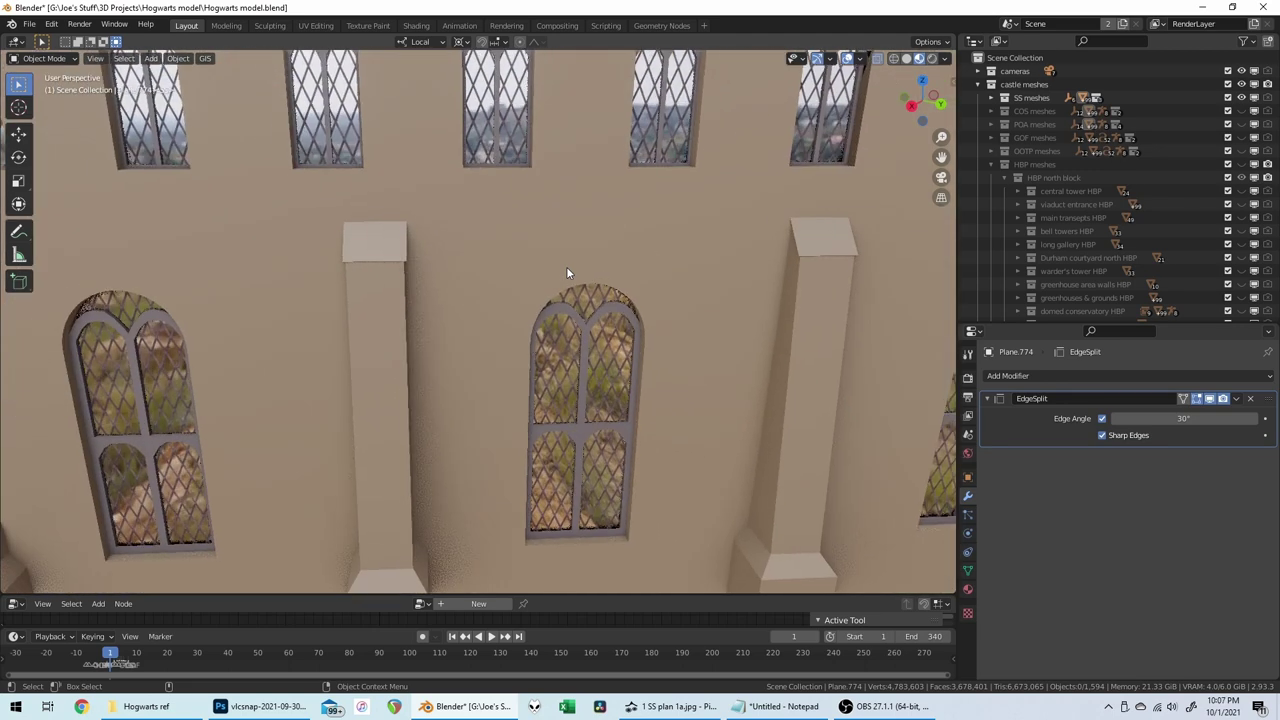
pyautogui.scroll(-1, 566, 272)
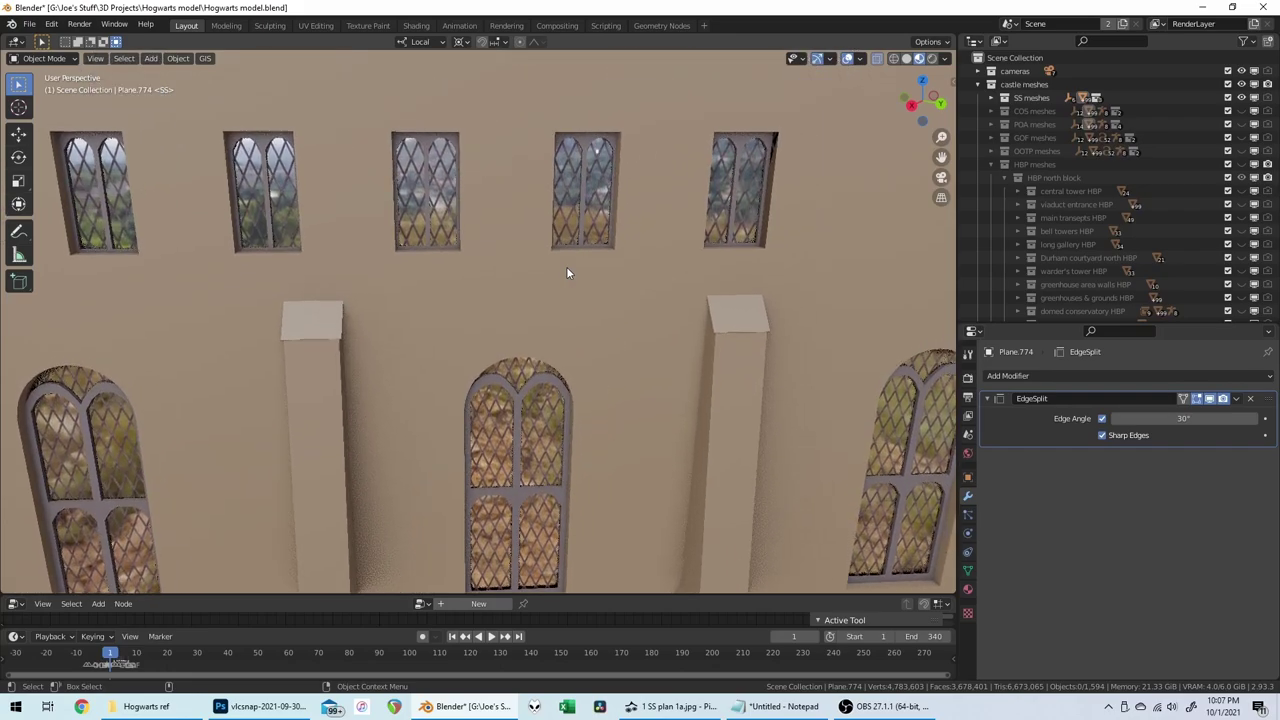
pyautogui.scroll(-4, 567, 272)
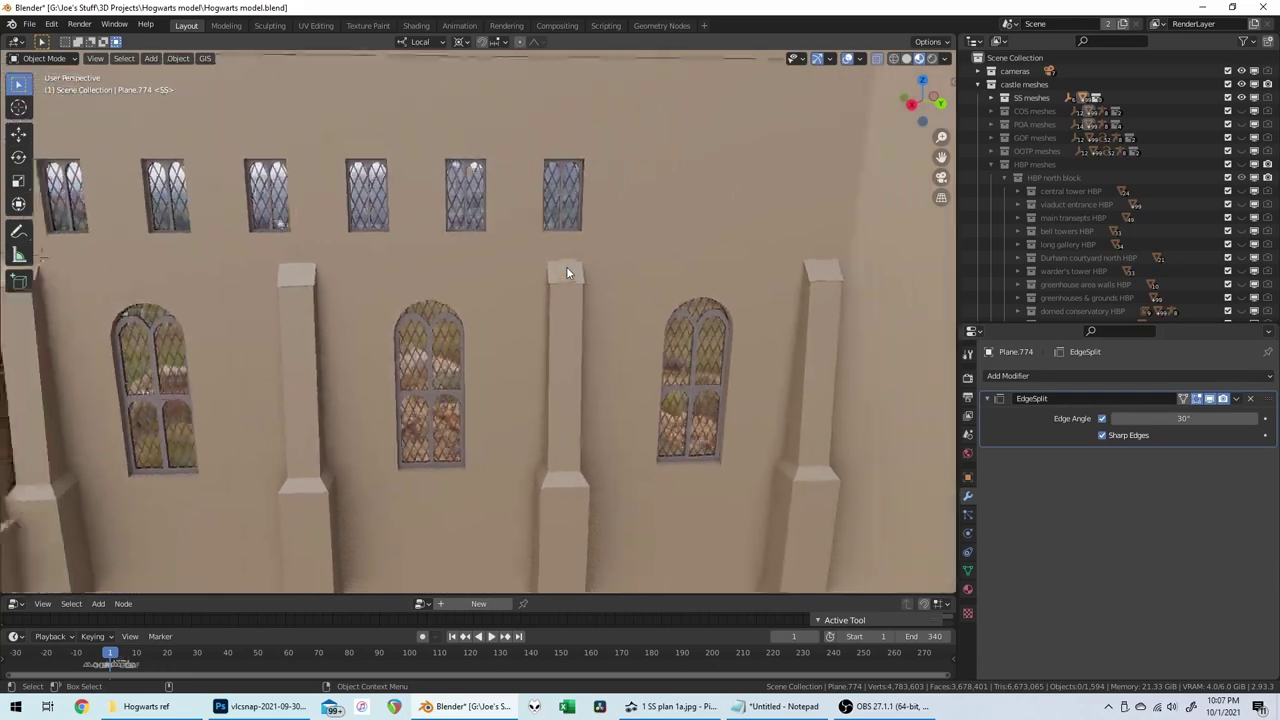
pyautogui.scroll(-2, 567, 272)
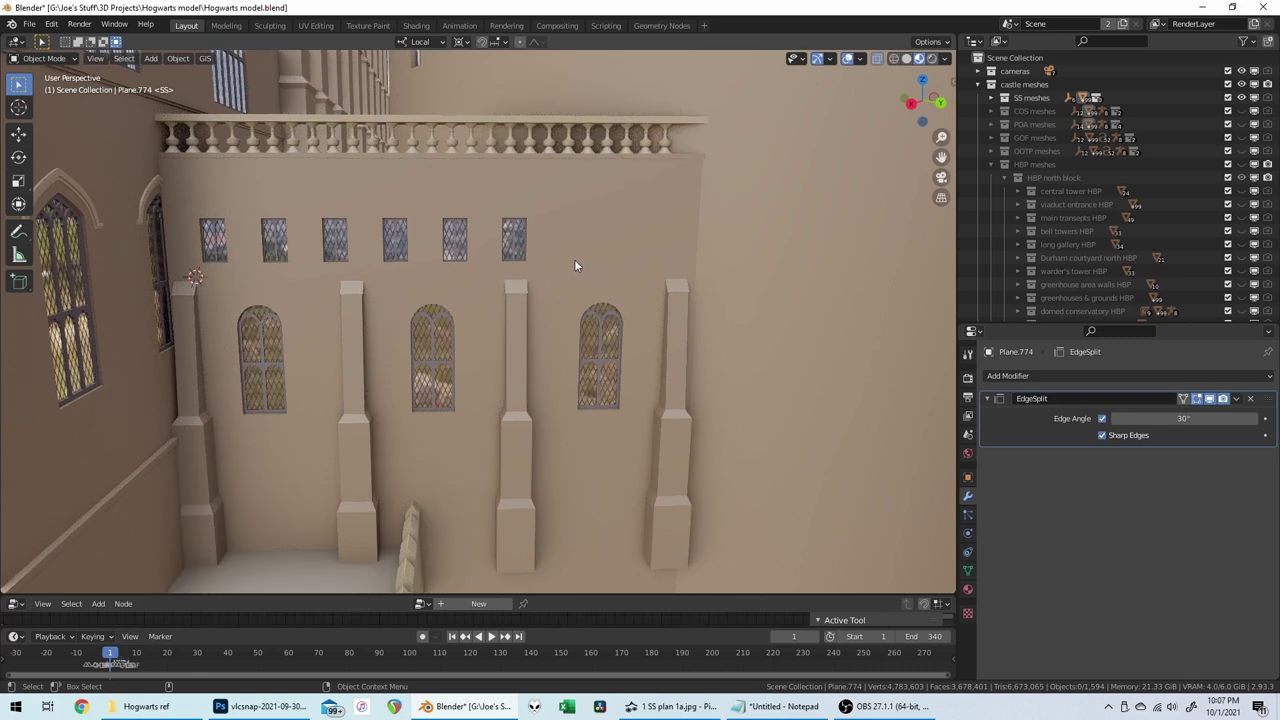
# Step: Select the link building's wall together with the small window nearest the round tower
pyautogui.click(575, 265)
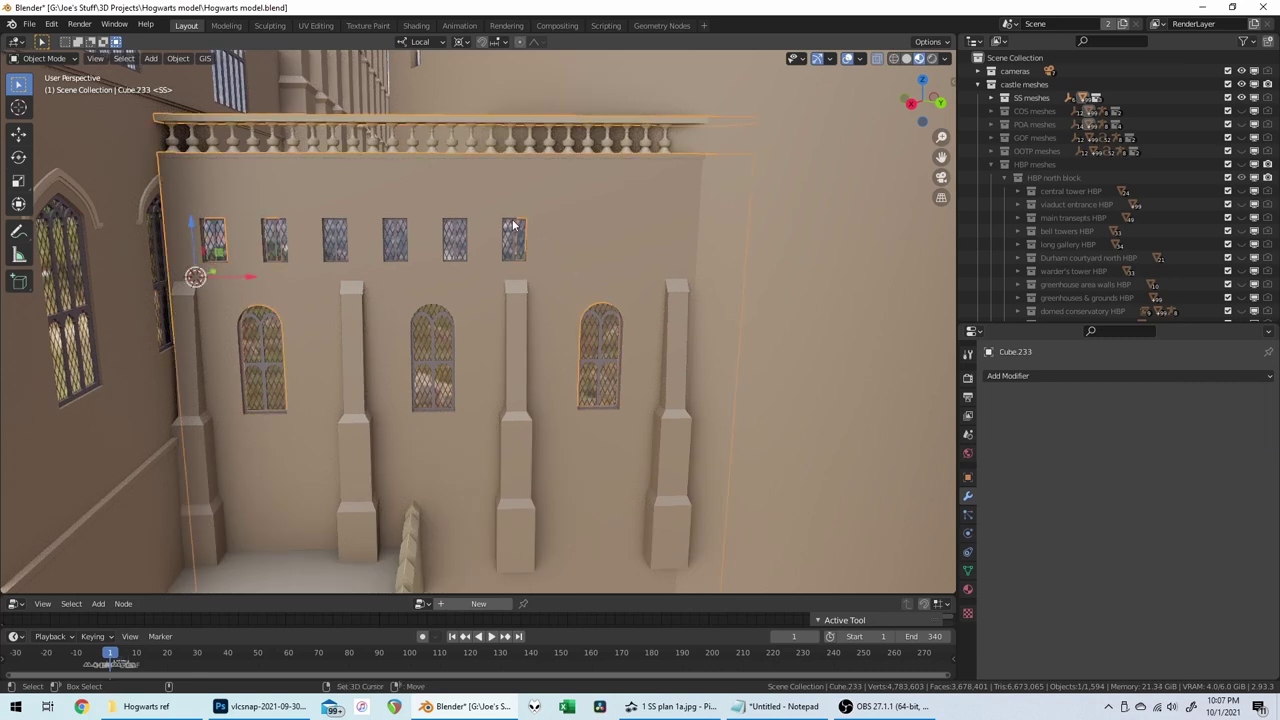
pyautogui.keyDown('shift'); pyautogui.click(513, 225); pyautogui.keyUp('shift')
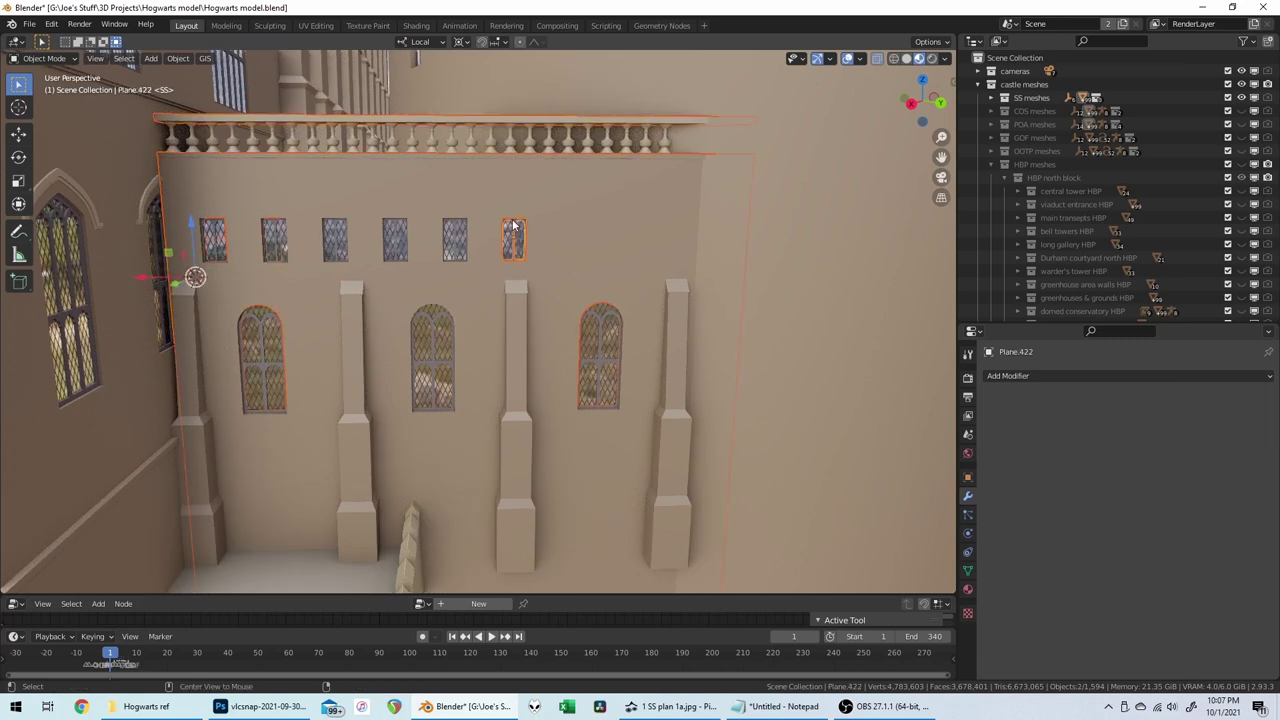
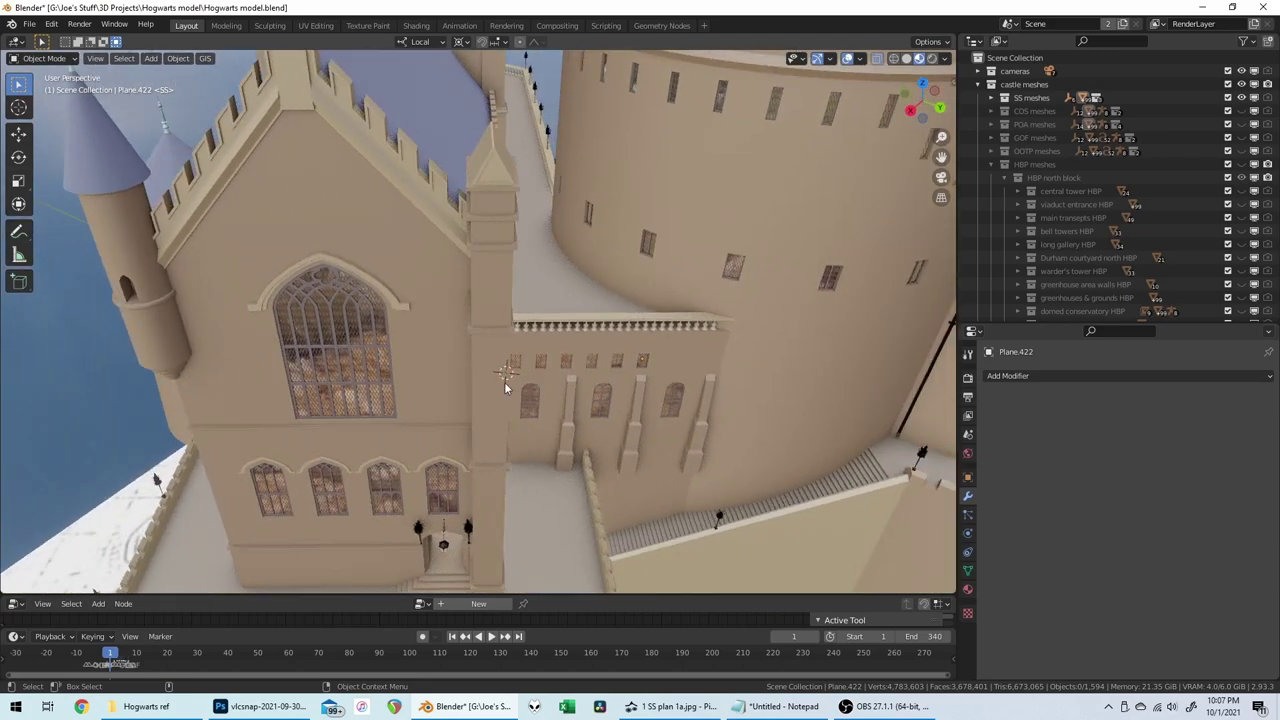
# Step: Enter Edit Mode on the gabled end wall and select all vertices of its corner turret from the top orthographic view
pyautogui.click(505, 388)
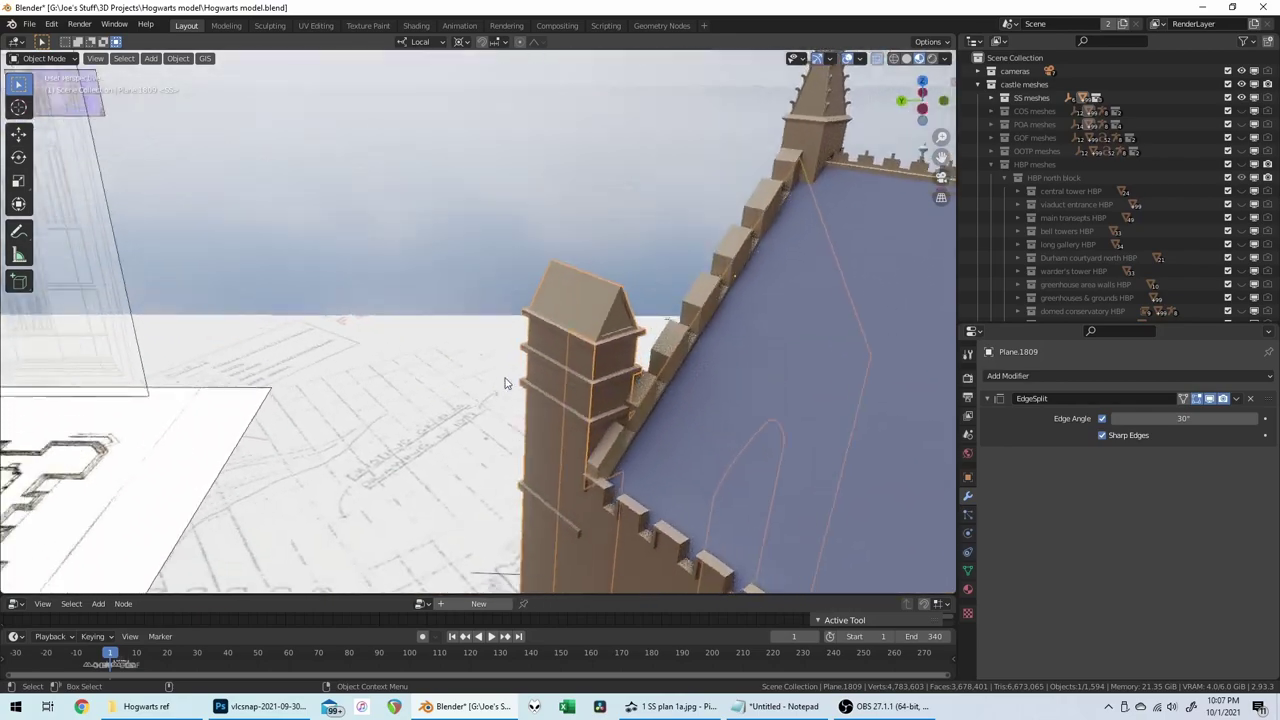
pyautogui.press('Tab')
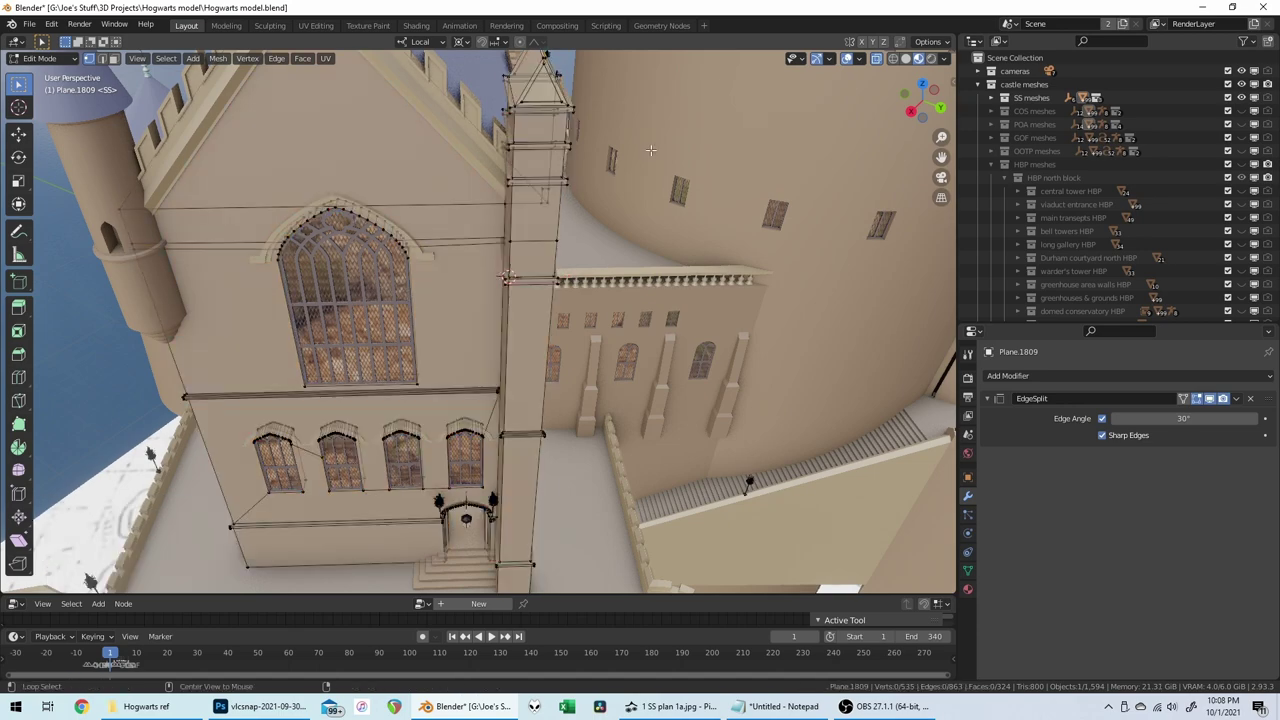
pyautogui.press('KP_7')
pyautogui.scroll(6, 631, 215)
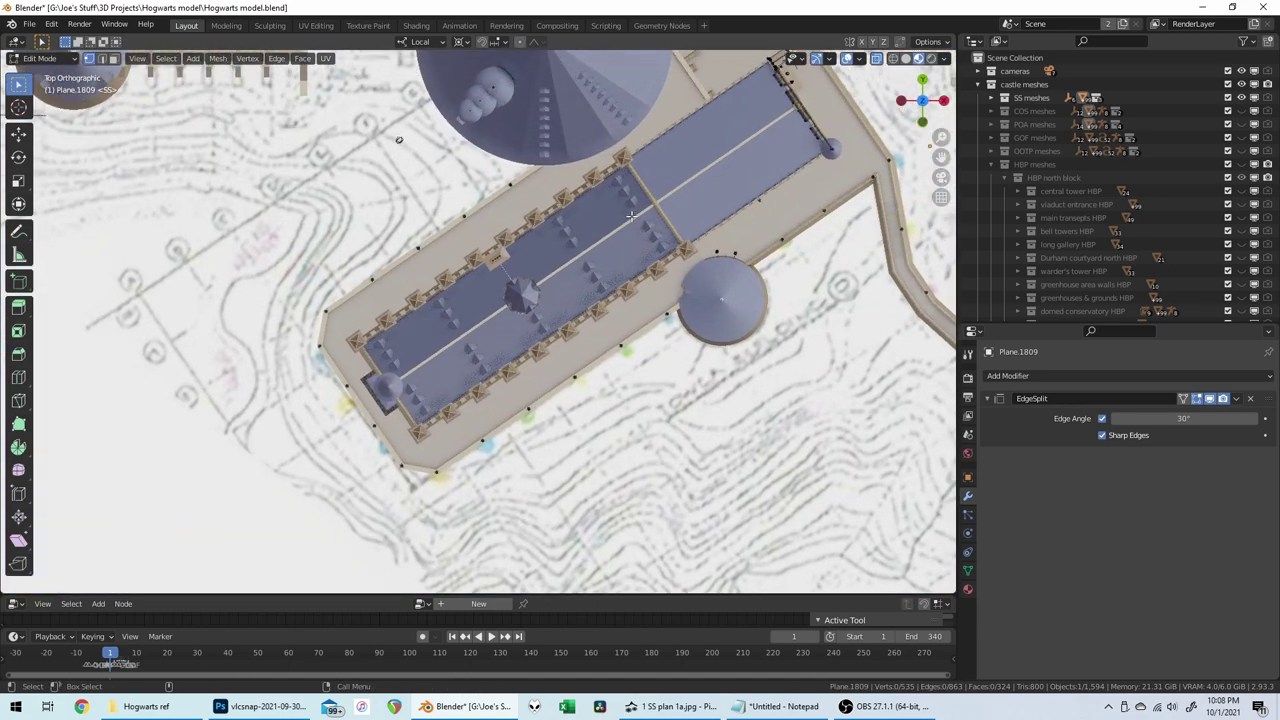
pyautogui.scroll(8, 631, 215)
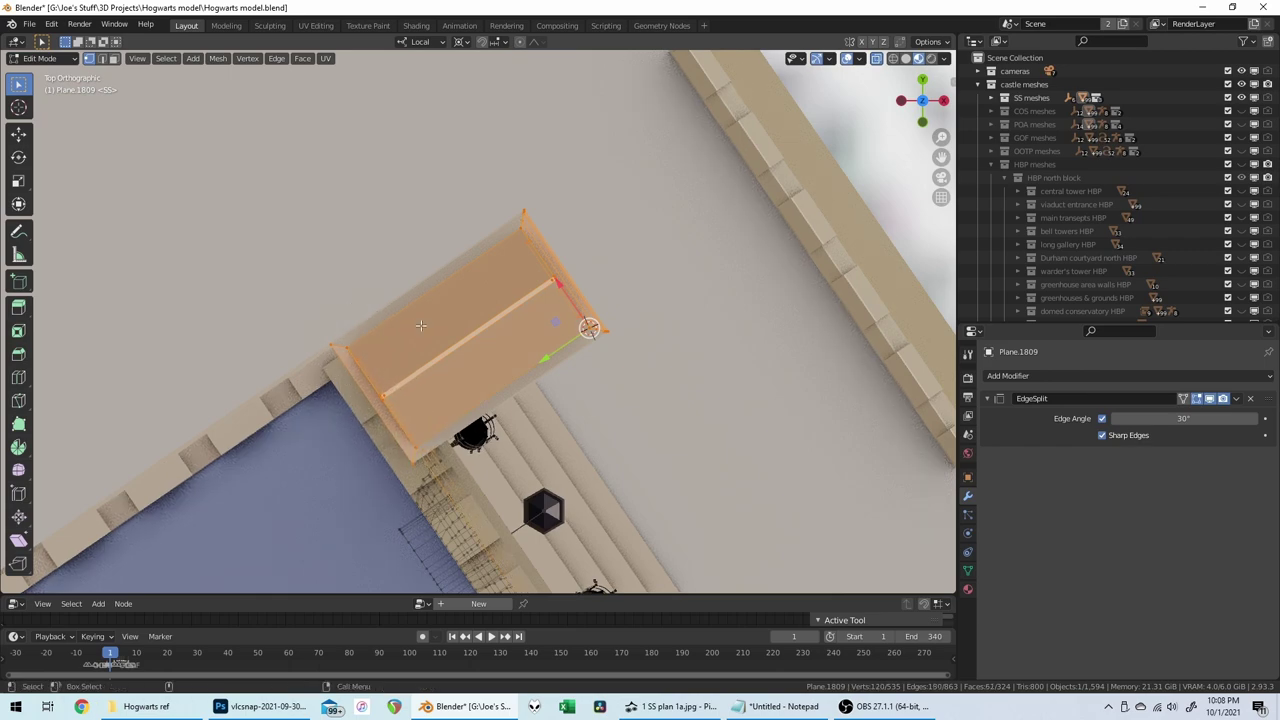
pyautogui.scroll(-8, 421, 325)
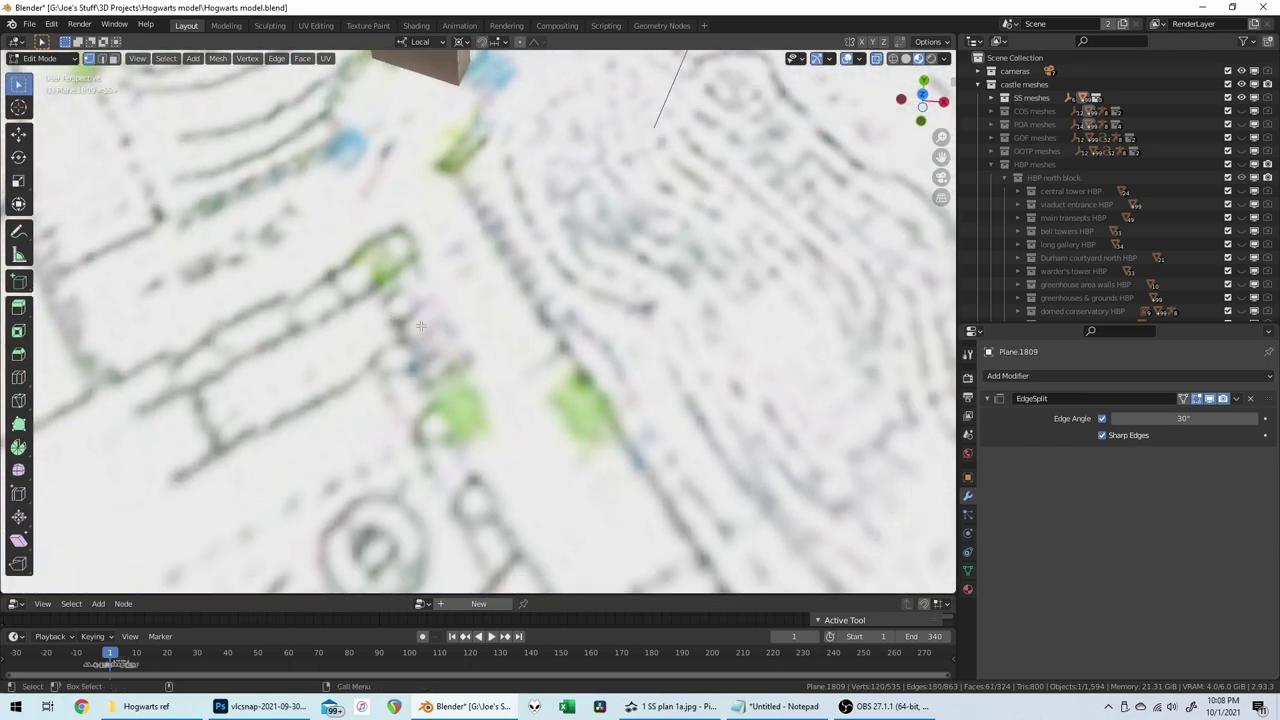
pyautogui.scroll(-8, 421, 326)
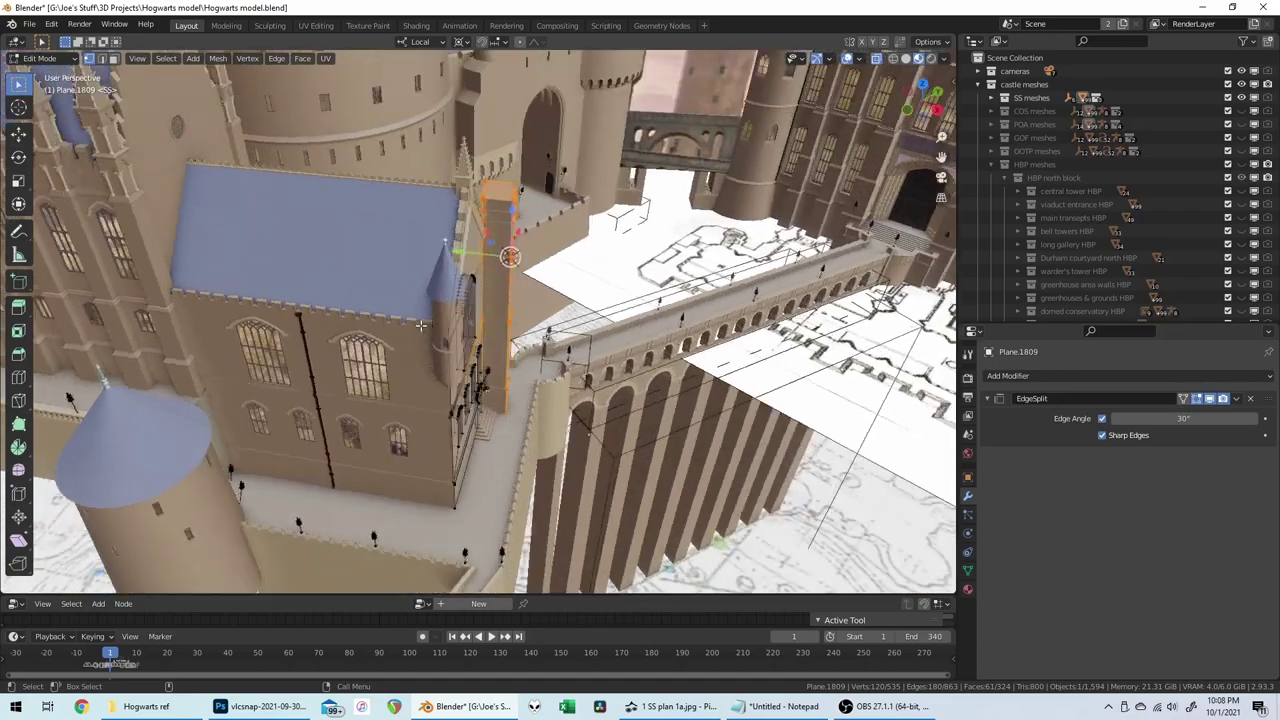
pyautogui.moveTo(421, 325); pyautogui.dragTo(716, 381, button='middle')
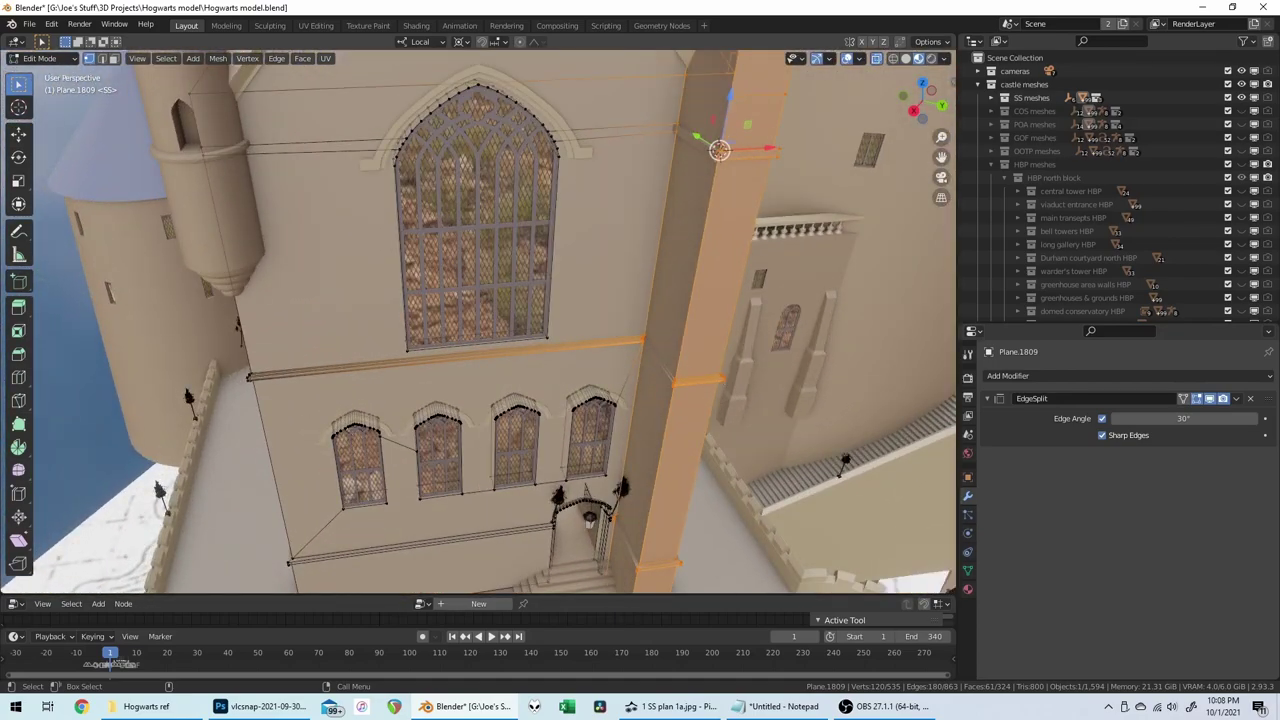
# Step: Try to scale the corner turret along its local Y and X axes
pyautogui.press('s')
pyautogui.press('y')
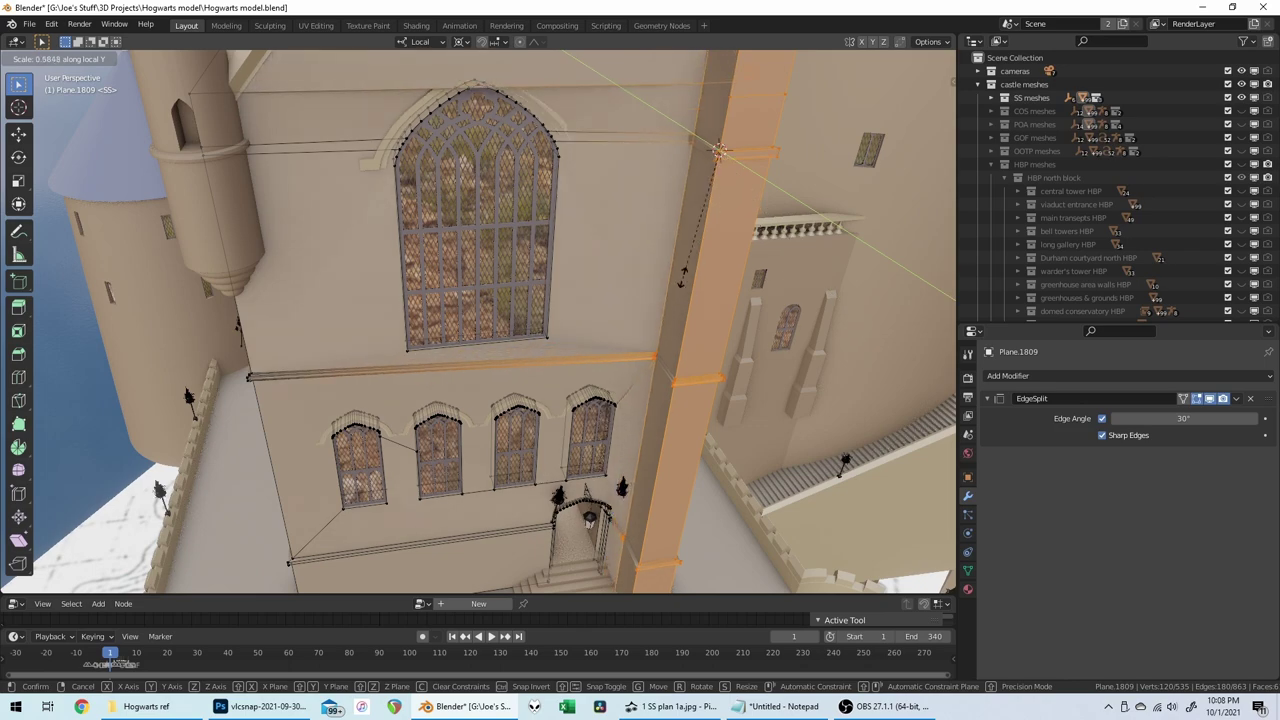
pyautogui.press('x')
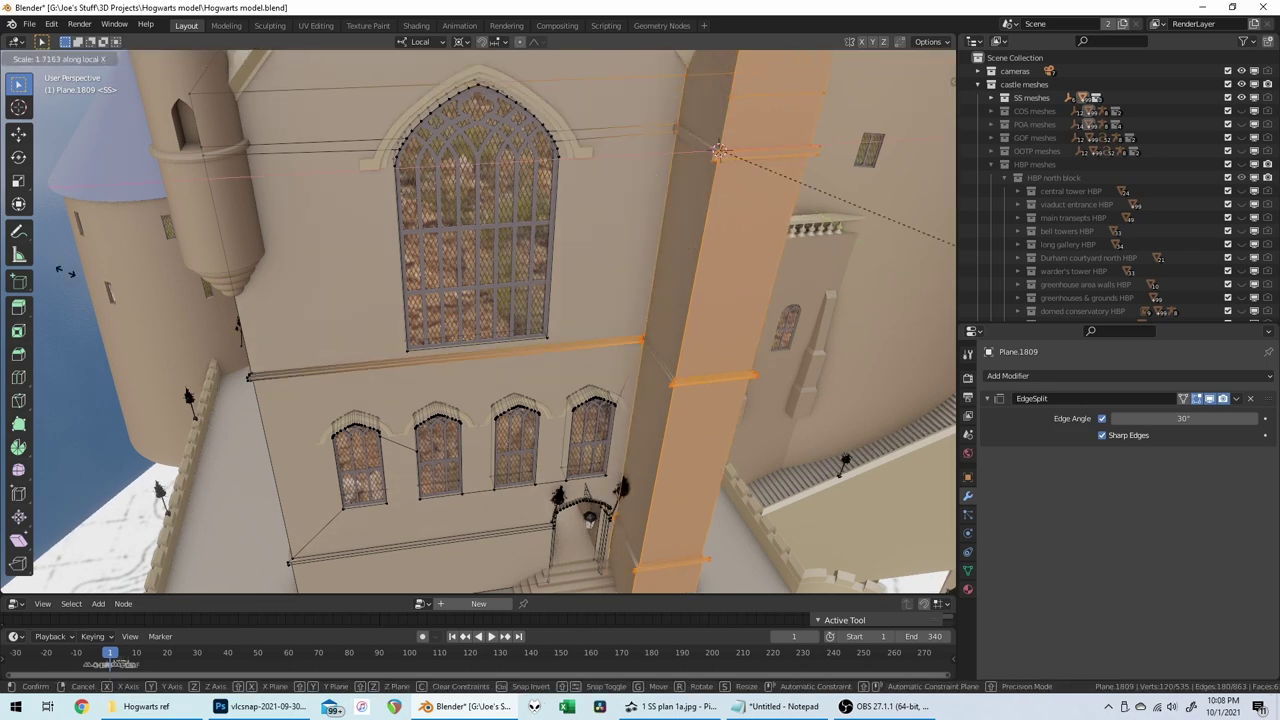
pyautogui.click(788, 320)
# Step: In top view, select only the turret's edge vertices facing the round tower and move them 0.1 along local X
pyautogui.moveTo(787, 320); pyautogui.dragTo(443, 181, button='middle')
pyautogui.press('KP_7')
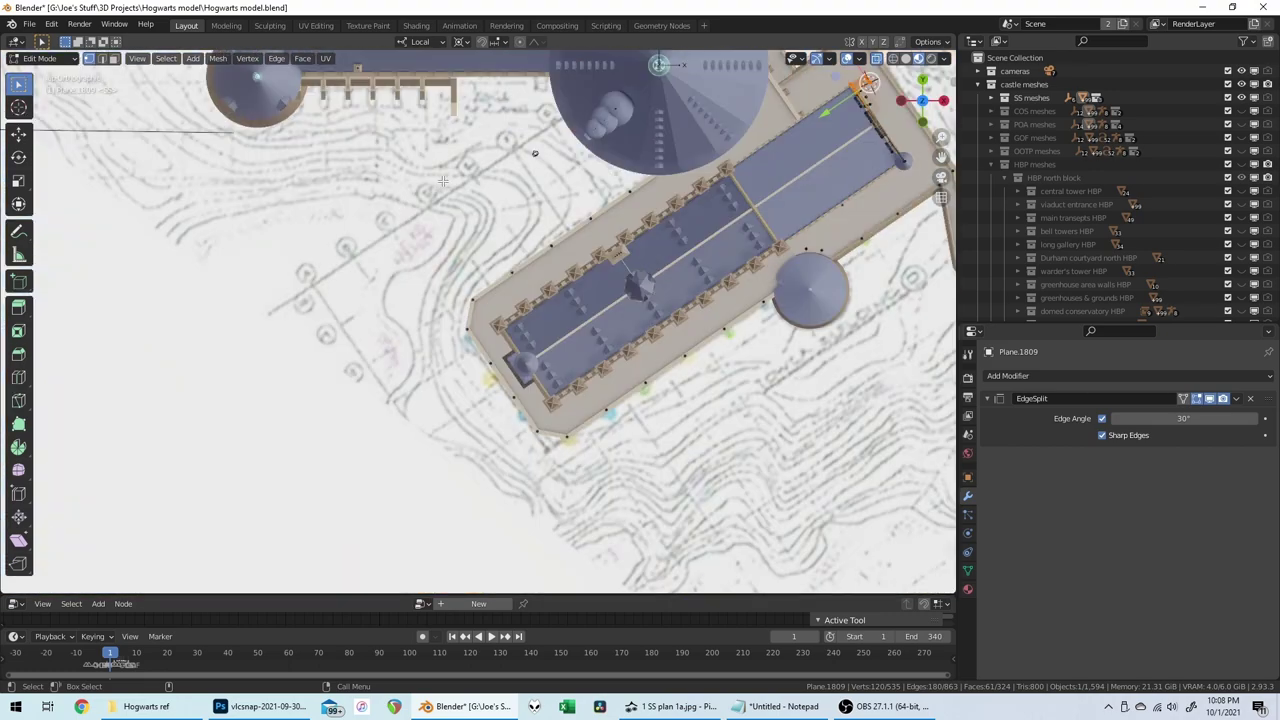
pyautogui.scroll(6, 453, 170)
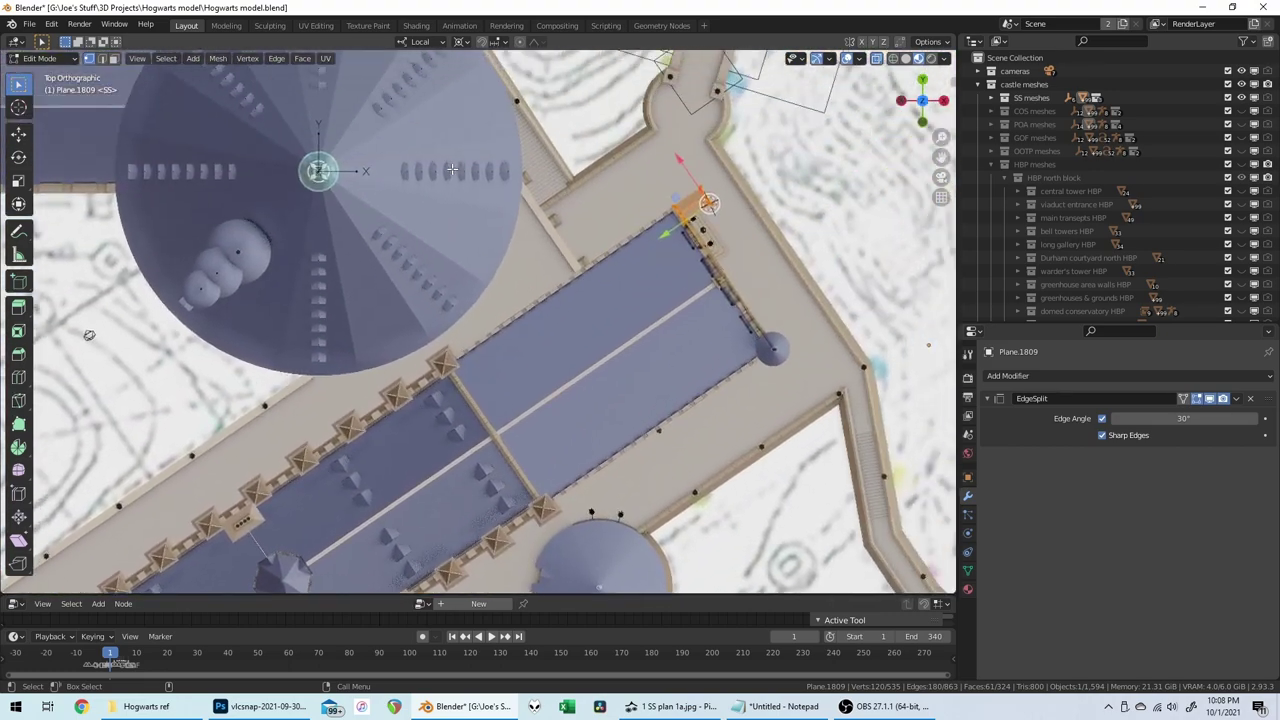
pyautogui.keyDown('shift'); pyautogui.moveTo(453, 170); pyautogui.dragTo(250, 235, button='middle'); pyautogui.keyUp('shift')
pyautogui.scroll(8, 250, 235)
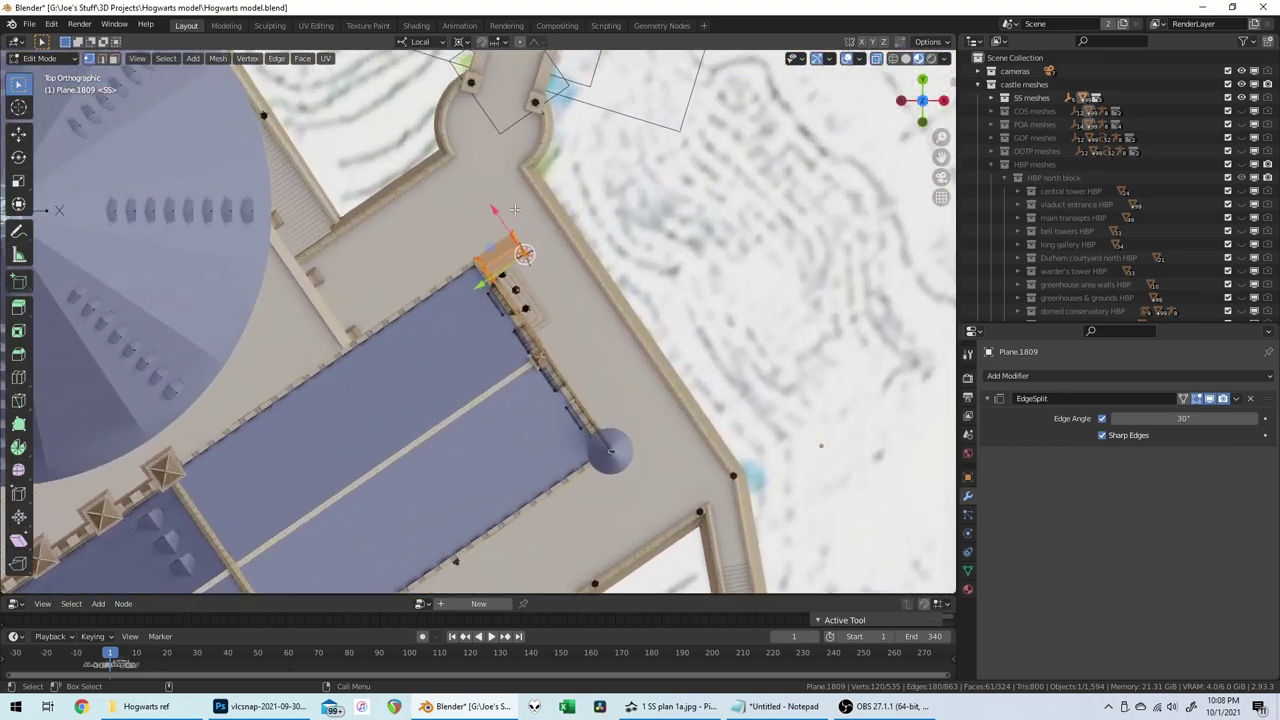
pyautogui.hotkey('alt', 'a')
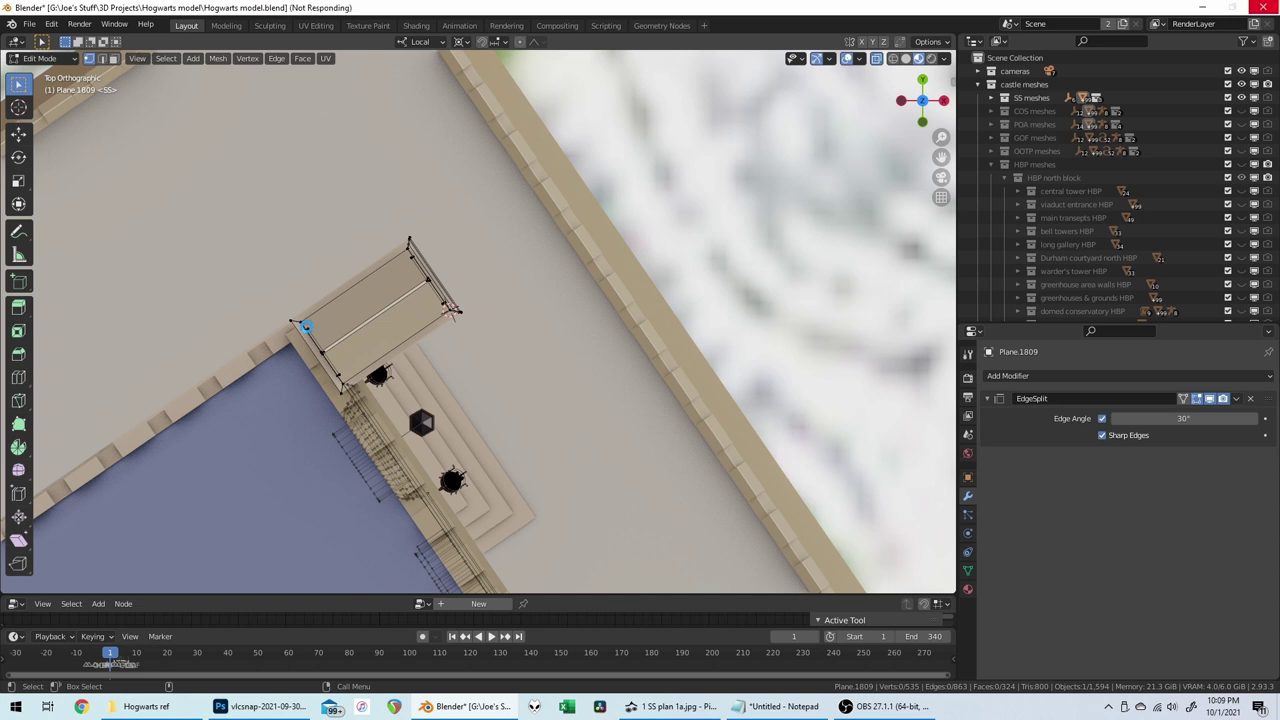
pyautogui.click(885, 706)
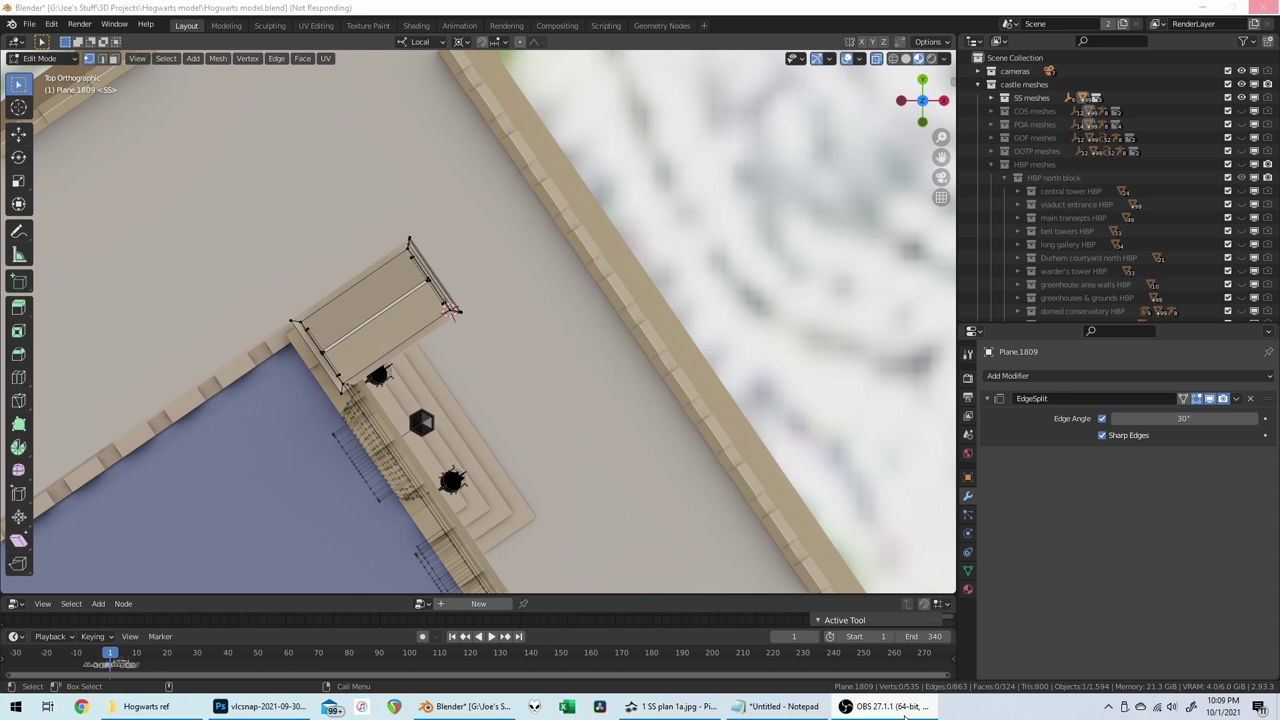
pyautogui.click(905, 714)
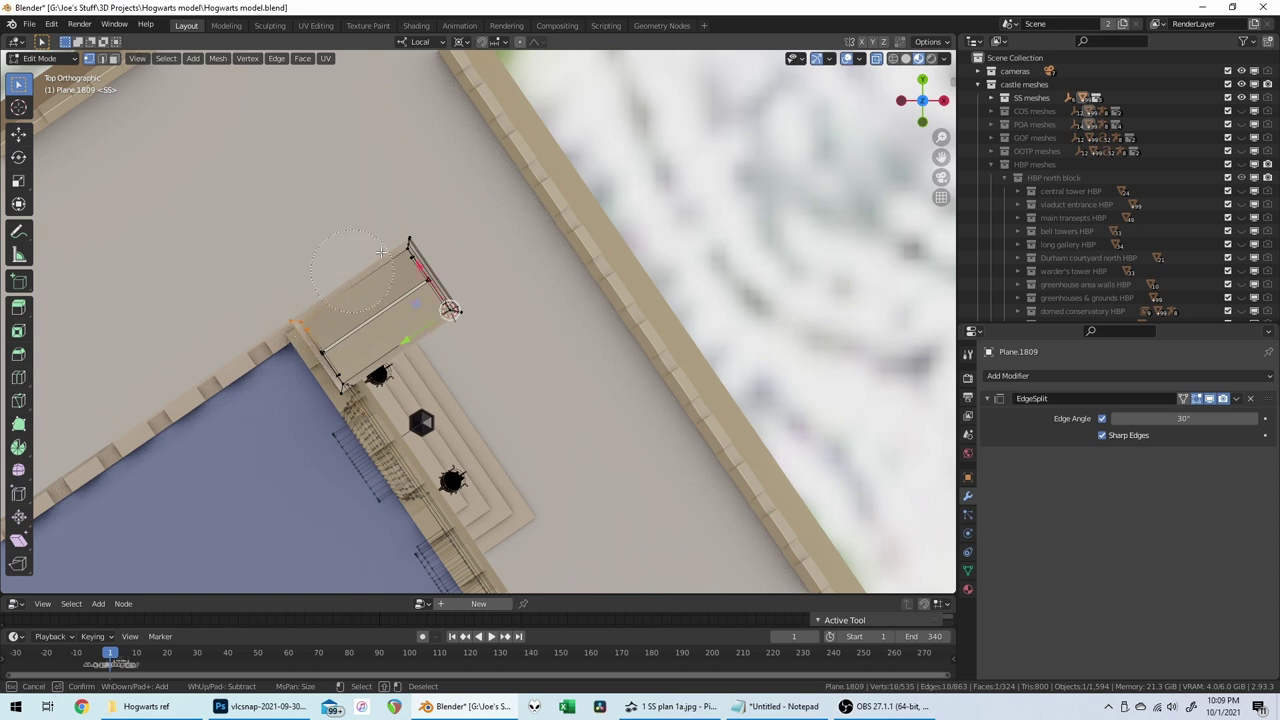
pyautogui.press('g')
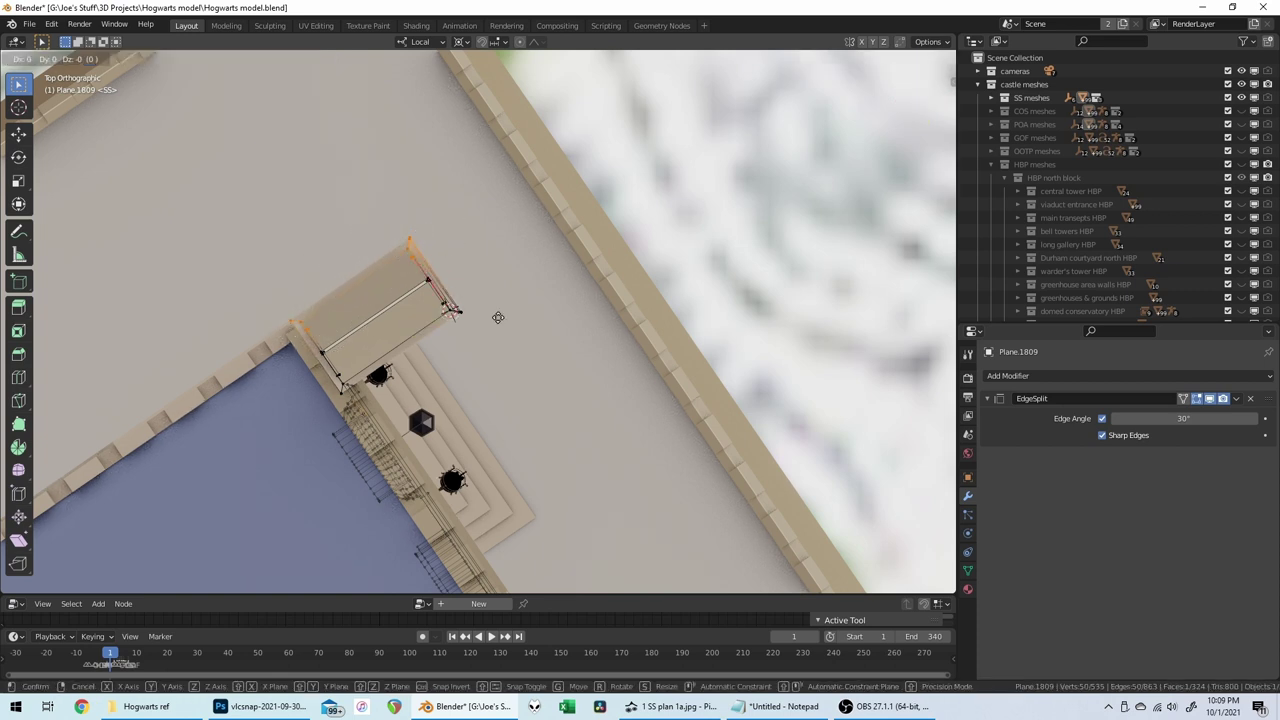
pyautogui.press('x')
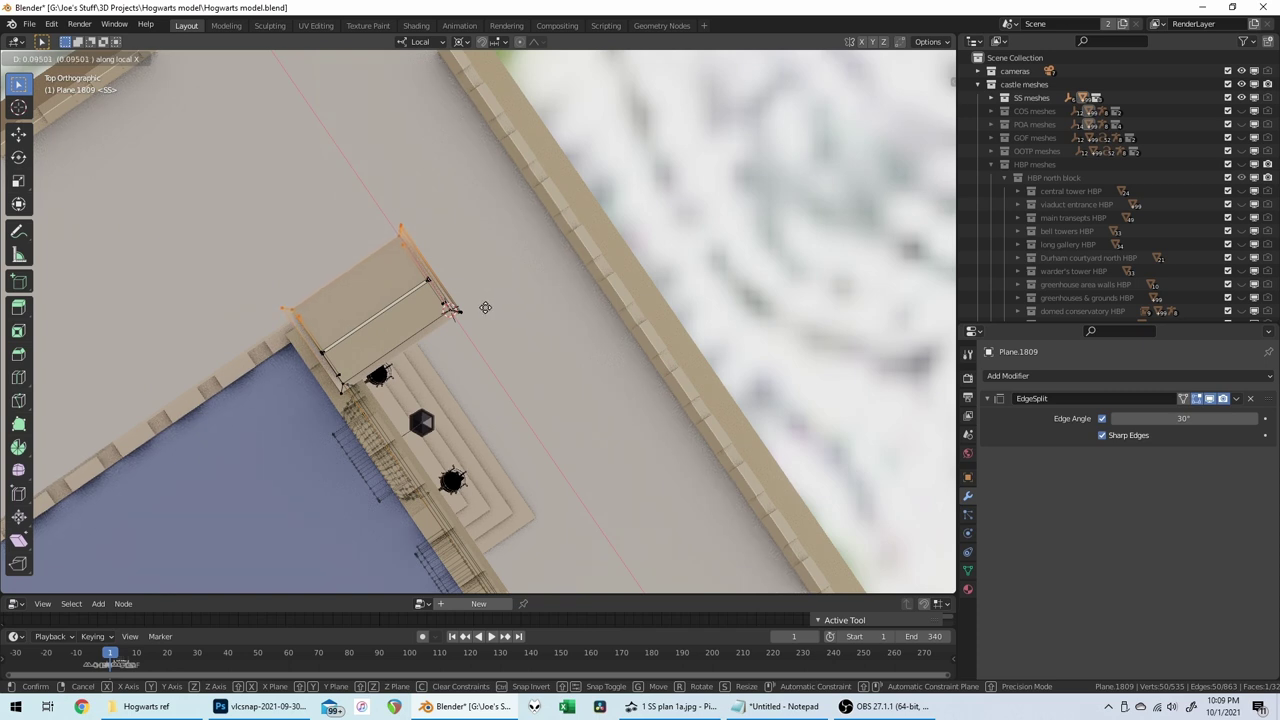
pyautogui.write('.1')
pyautogui.press('Return')
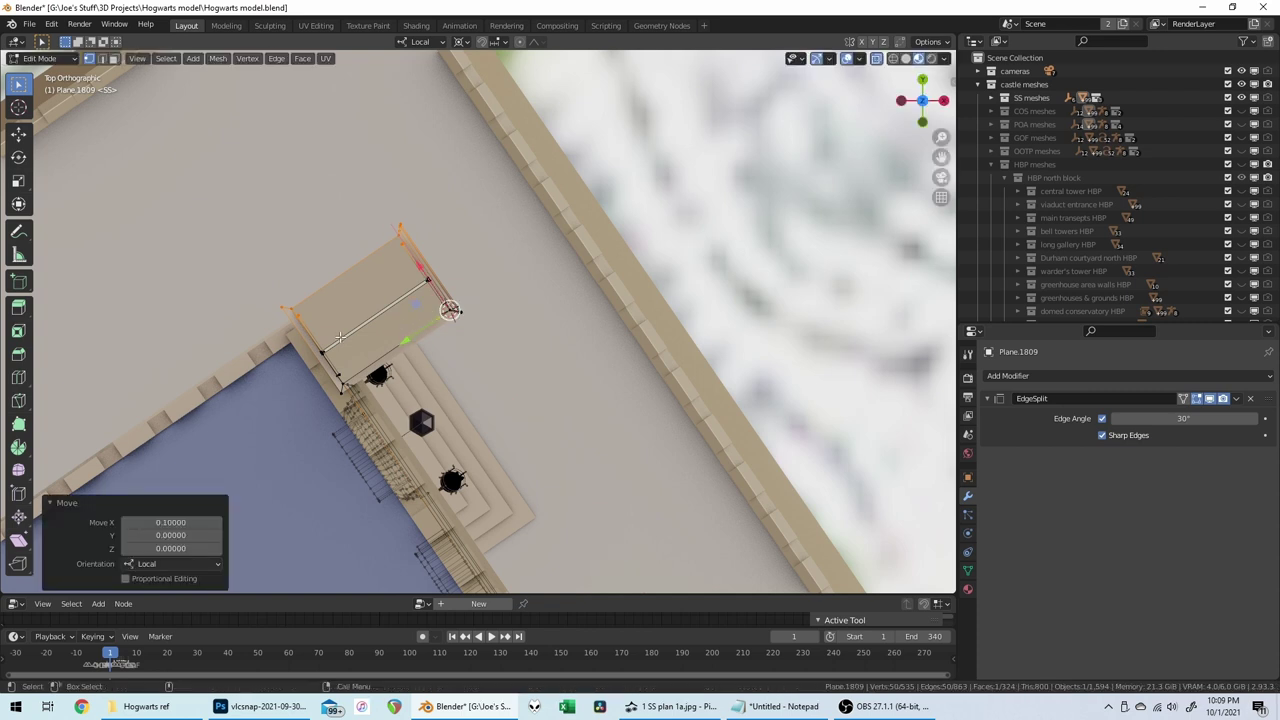
# Step: Select the turret's roof ridge vertices, move them 0.05 along local X, and leave Edit Mode
pyautogui.moveTo(333, 353); pyautogui.dragTo(334, 353)
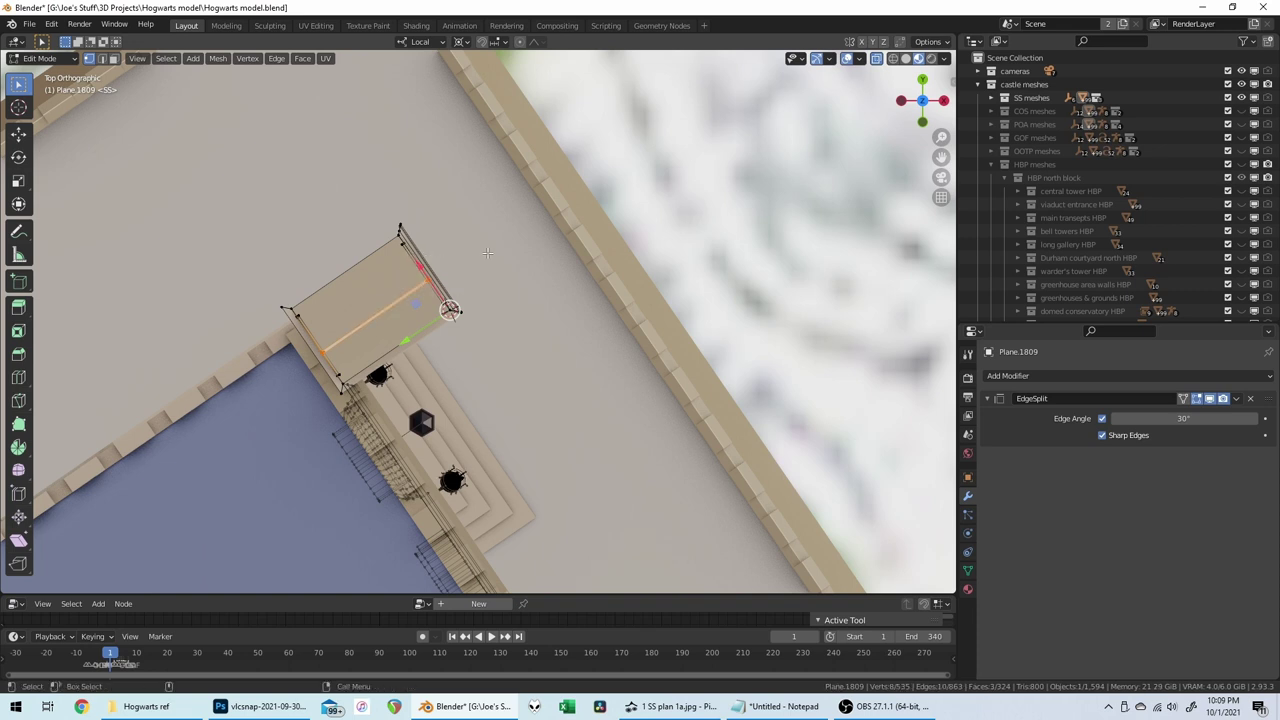
pyautogui.press('g')
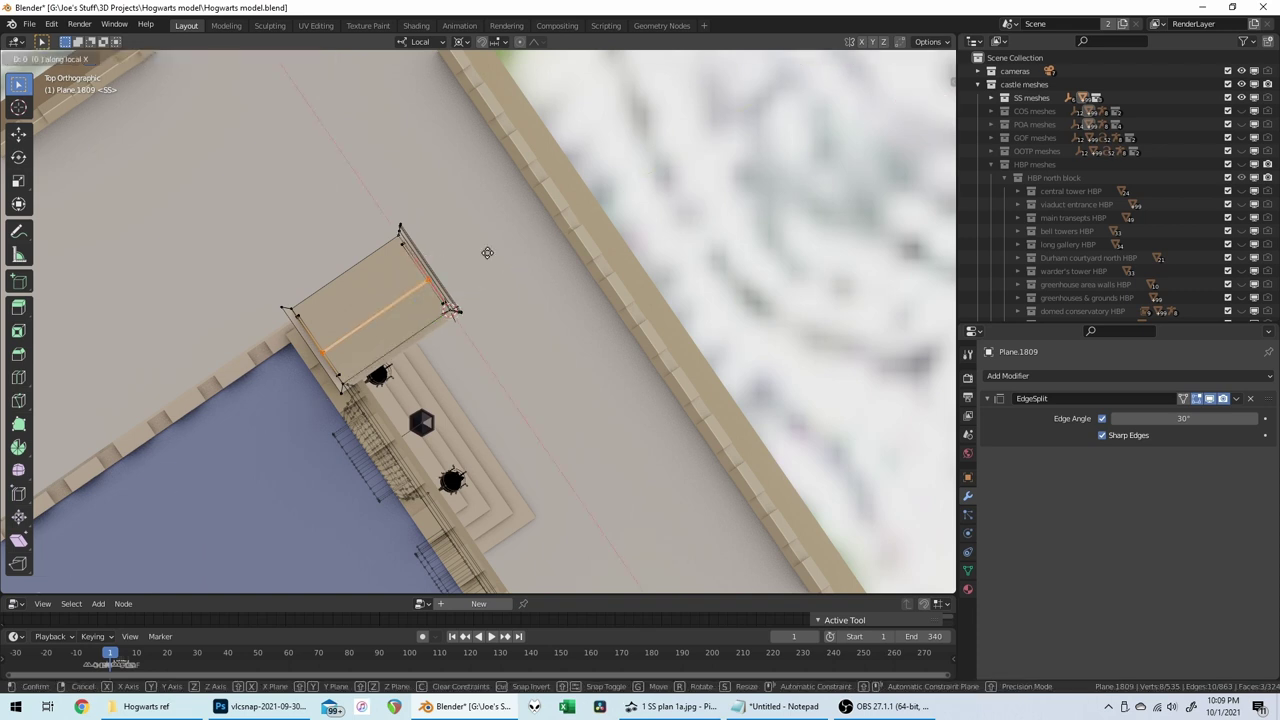
pyautogui.press('Return')
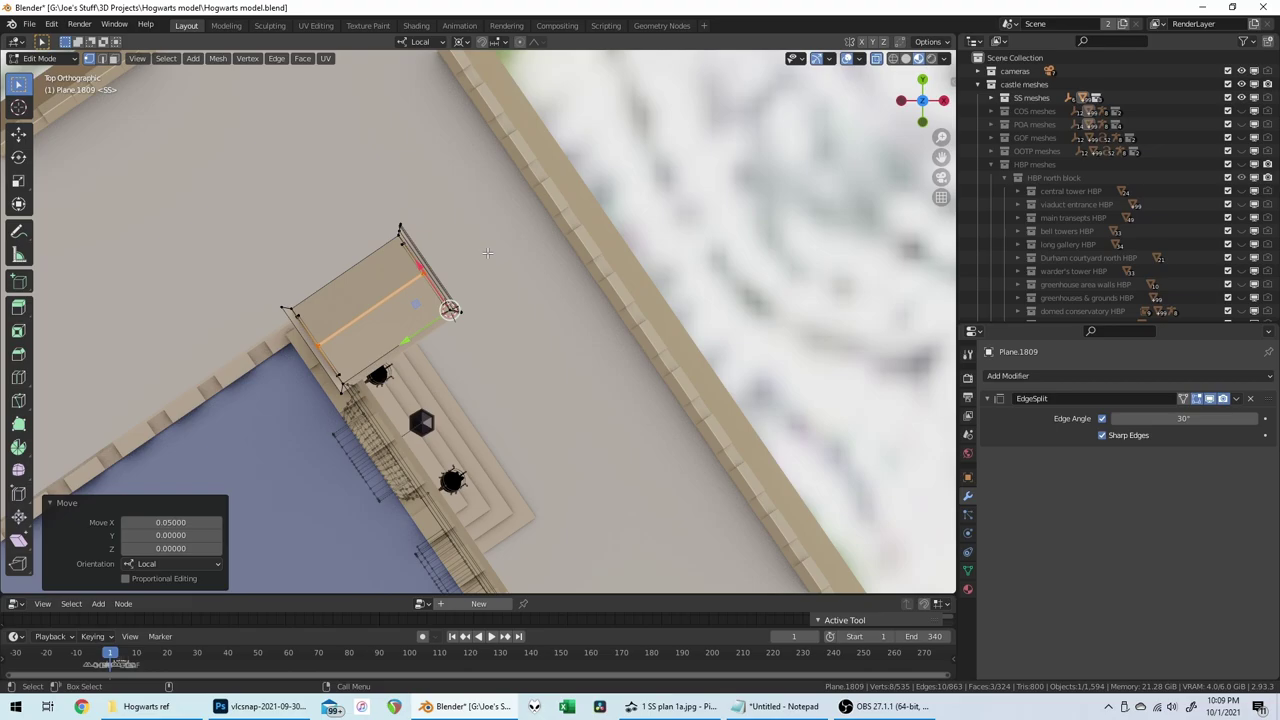
pyautogui.moveTo(487, 253); pyautogui.dragTo(487, 322, button='middle')
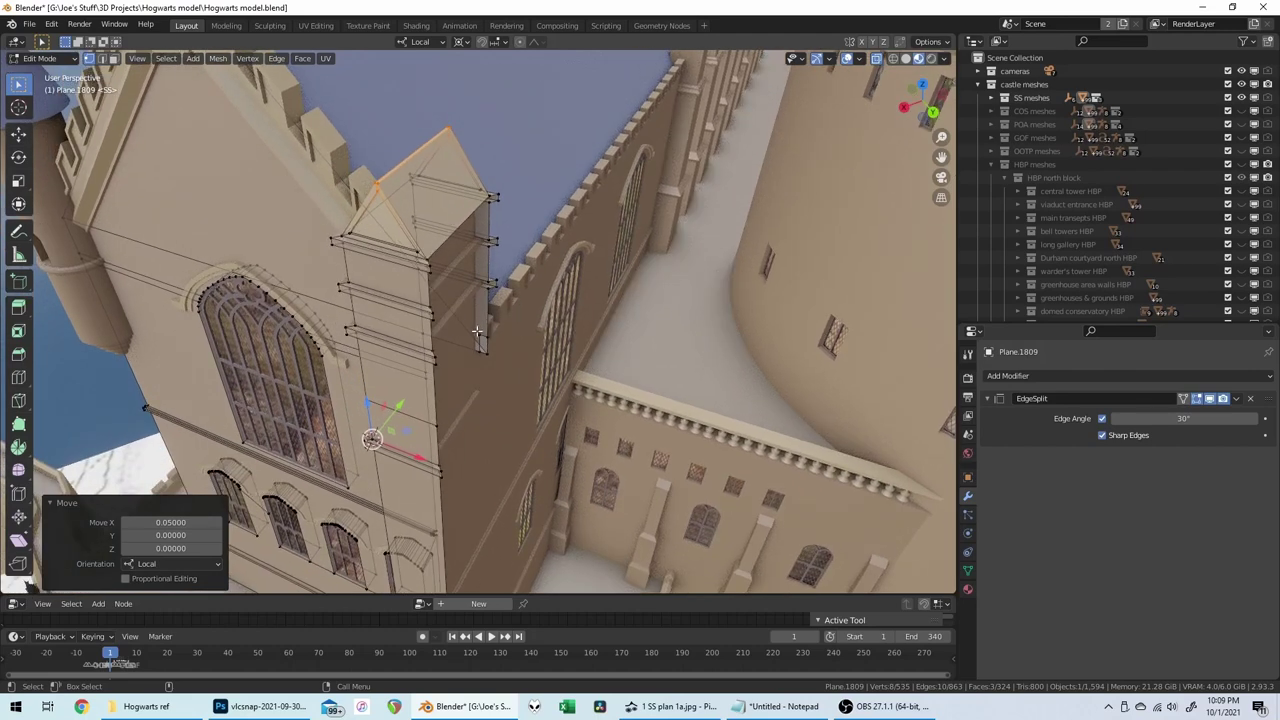
pyautogui.press('Tab')
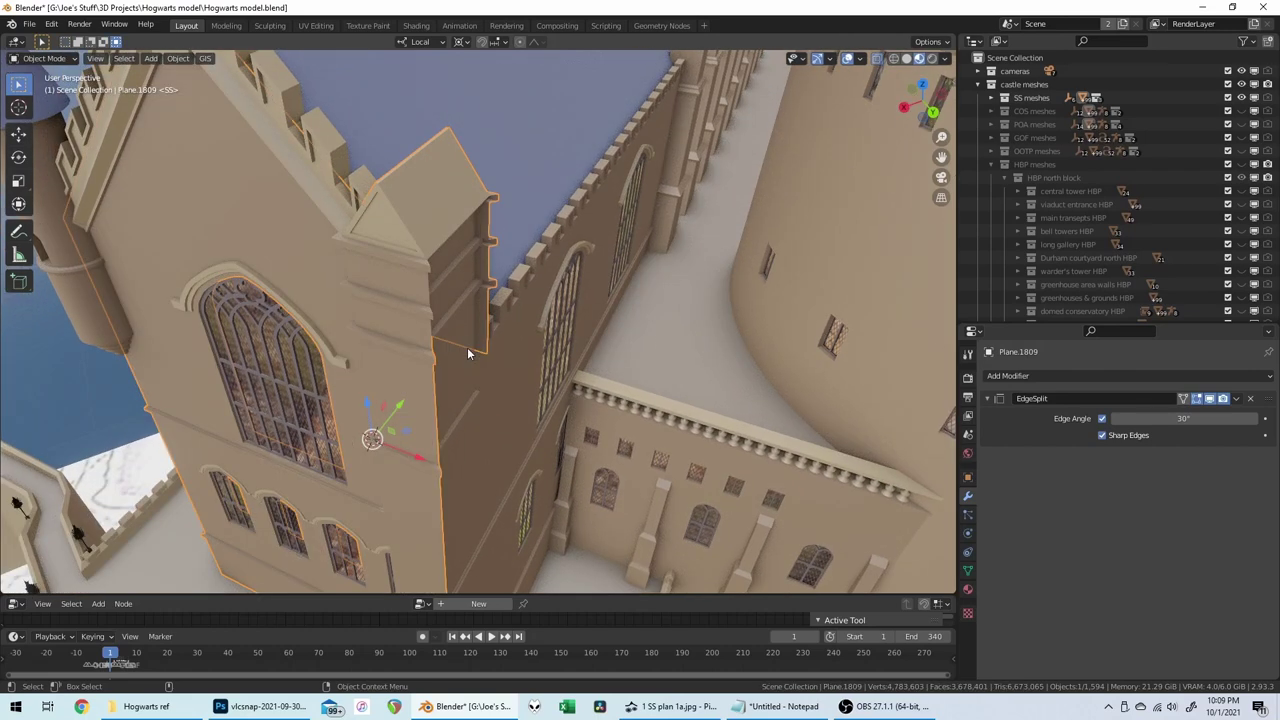
# Step: Enter Edit Mode on the adjoining battlemented side wall, try selecting its linked geometry, and clear the selection
pyautogui.click(468, 352)
pyautogui.press('Tab')
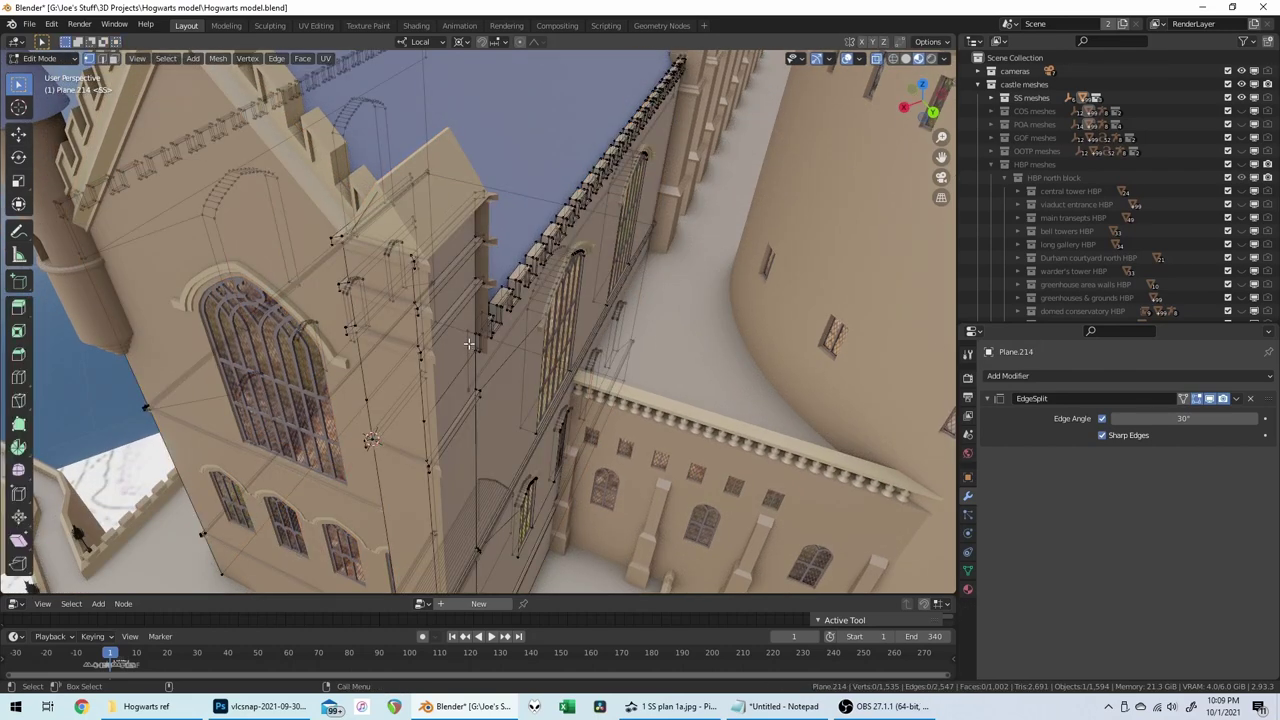
pyautogui.moveTo(468, 347); pyautogui.dragTo(468, 343, button='middle')
pyautogui.hotkey('ctrl', 'l')
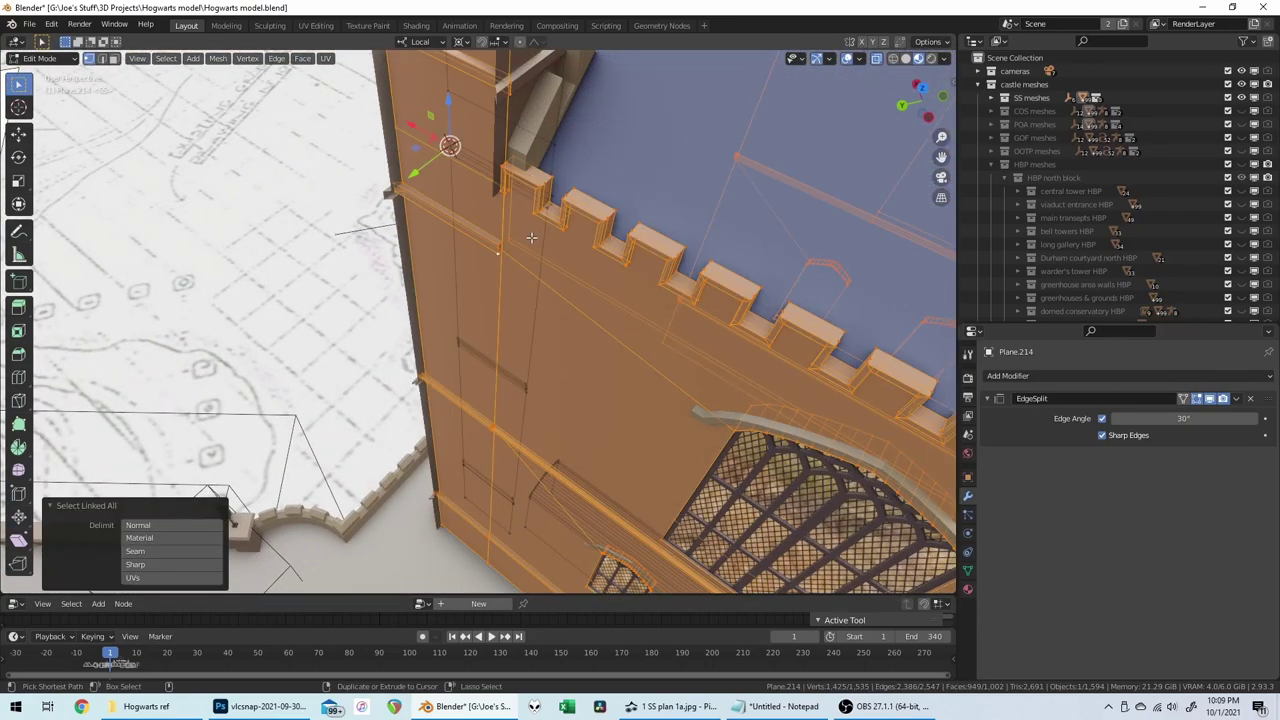
pyautogui.moveTo(531, 237); pyautogui.dragTo(407, 272, button='middle')
pyautogui.hotkey('alt', 'a')
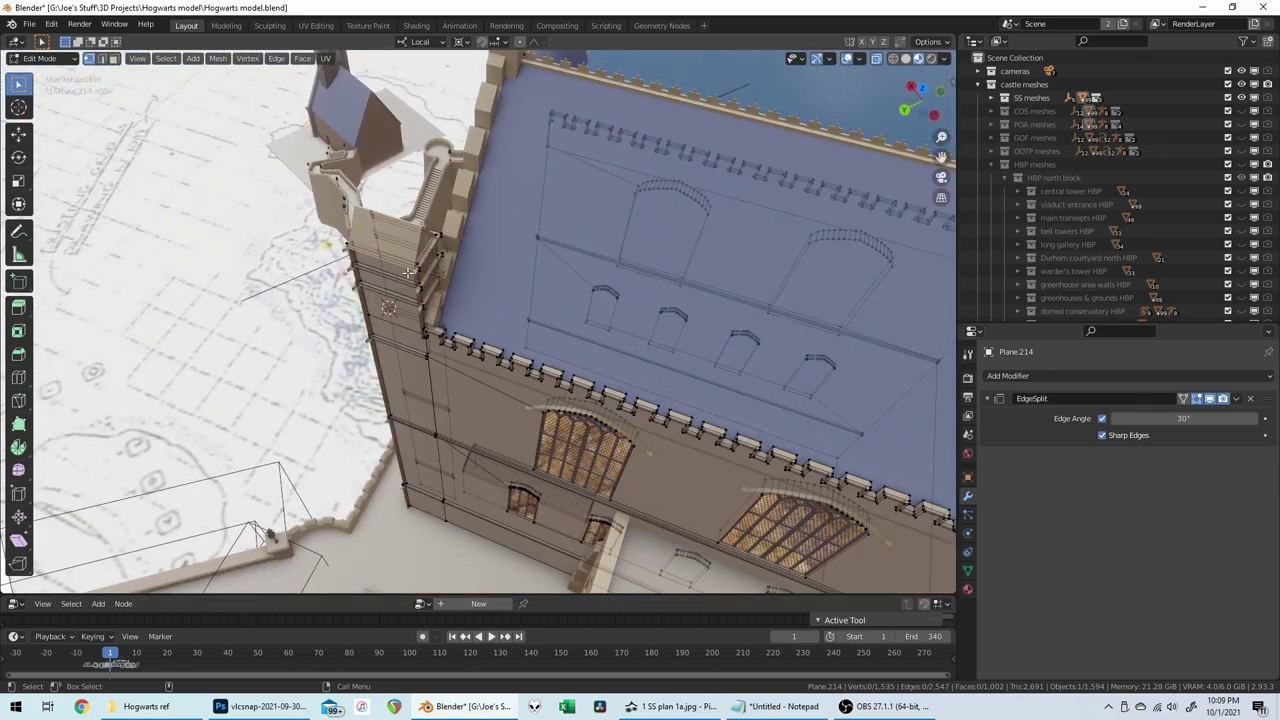
# Step: Select the side wall's faces that form the turret's side, using face selection in top orthographic view
pyautogui.press('KP_7')
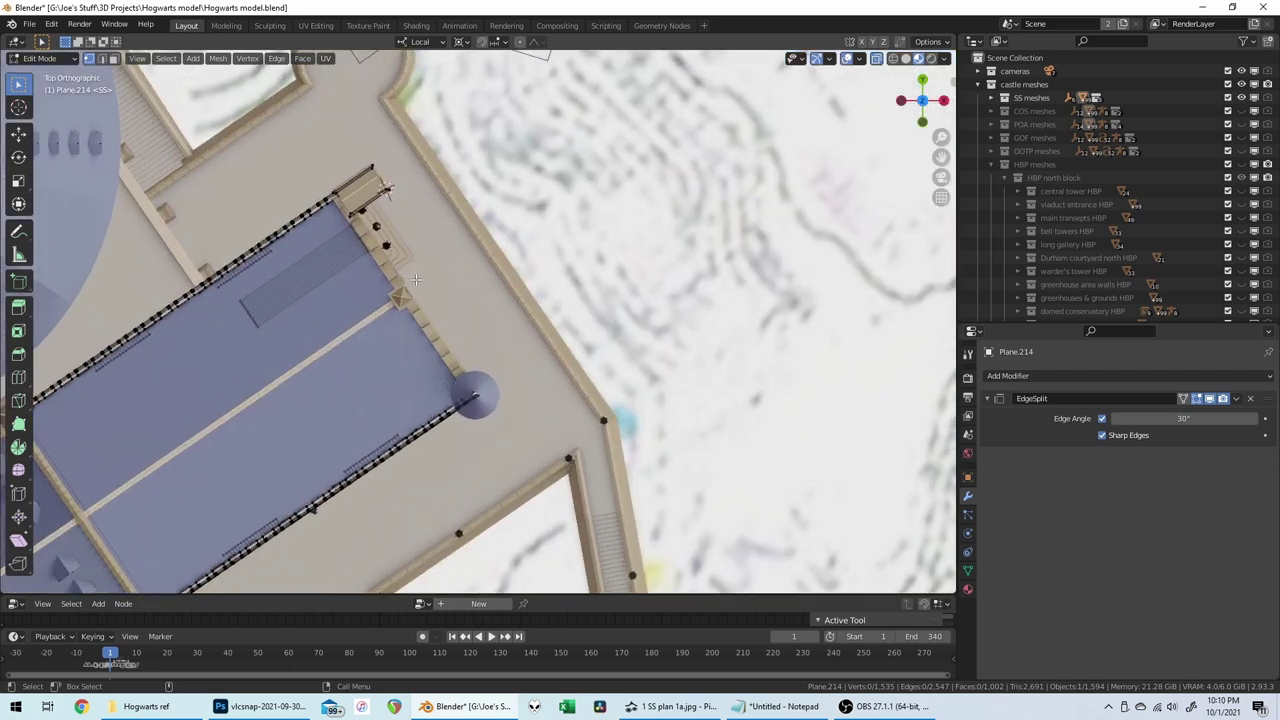
pyautogui.scroll(8, 370, 220)
pyautogui.keyDown('shift'); pyautogui.moveTo(385, 262); pyautogui.dragTo(467, 249, button='middle'); pyautogui.keyUp('shift')
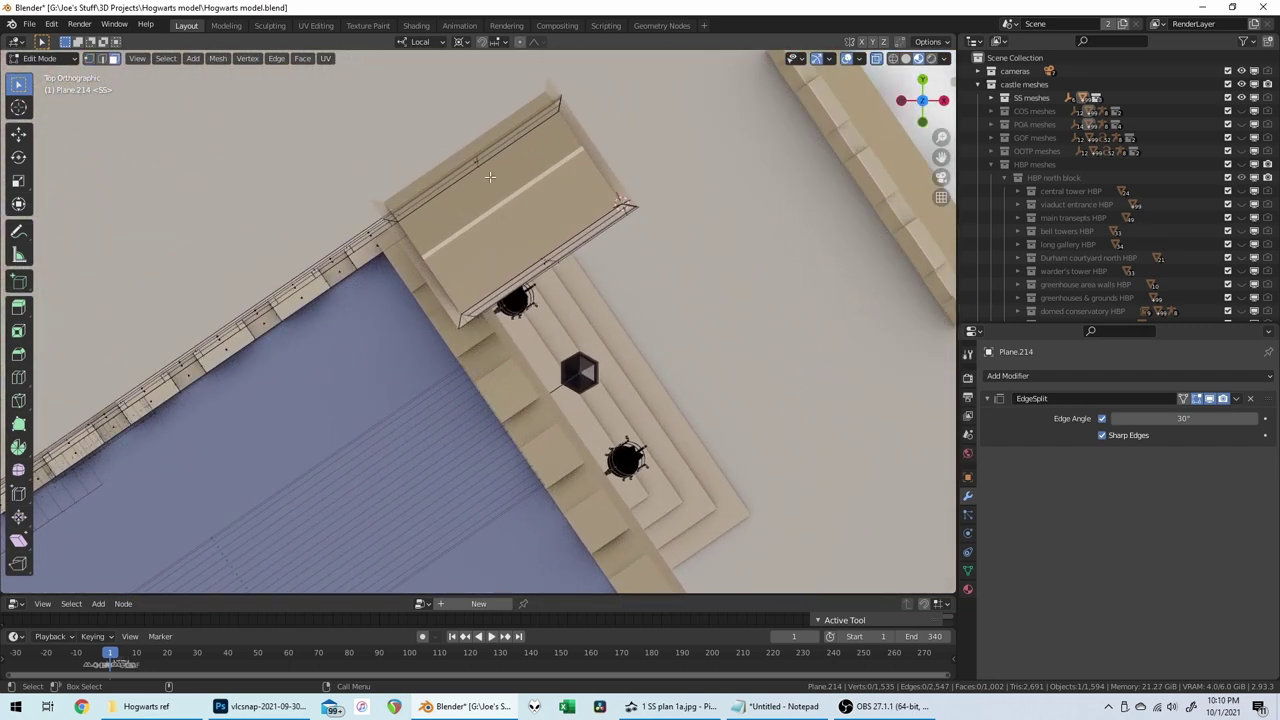
pyautogui.scroll(-8, 496, 168)
pyautogui.moveTo(496, 168); pyautogui.dragTo(547, 214, button='middle')
# Step: Try moving the selected turret side faces to check how they connect to the battlemented wall
pyautogui.press('g')
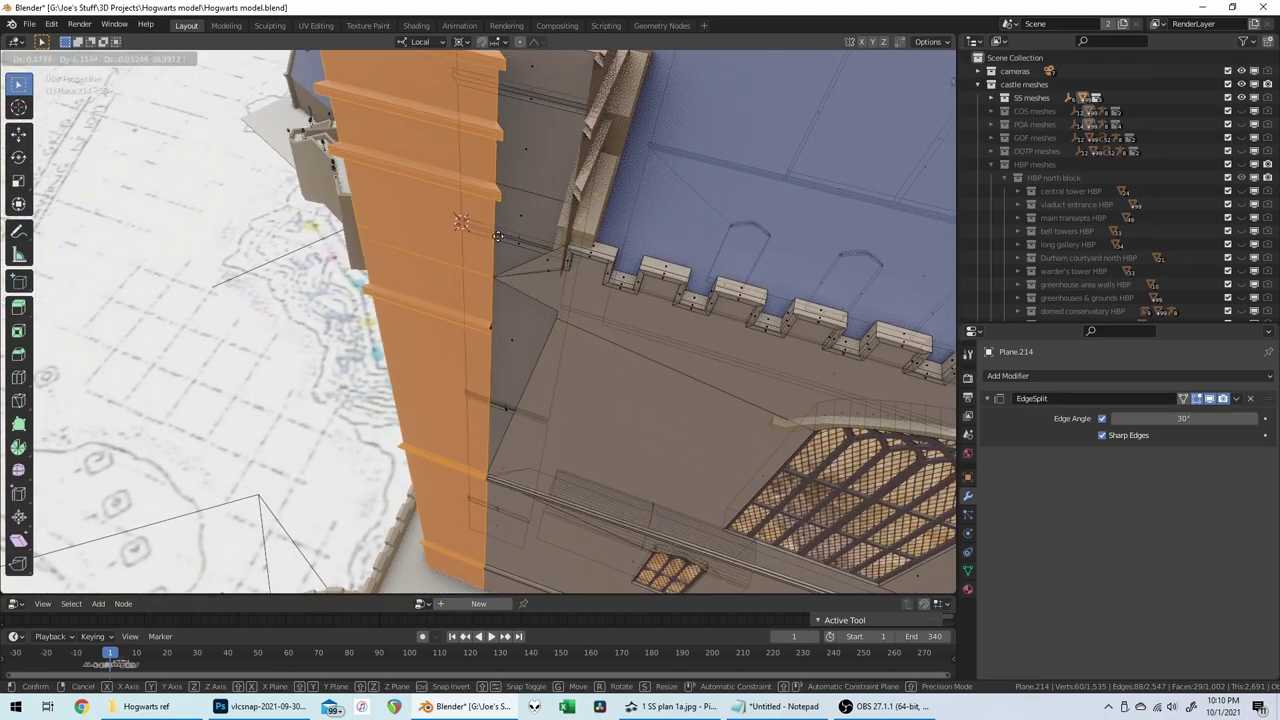
pyautogui.rightClick(489, 222)
pyautogui.moveTo(489, 222); pyautogui.dragTo(448, 233, button='middle')
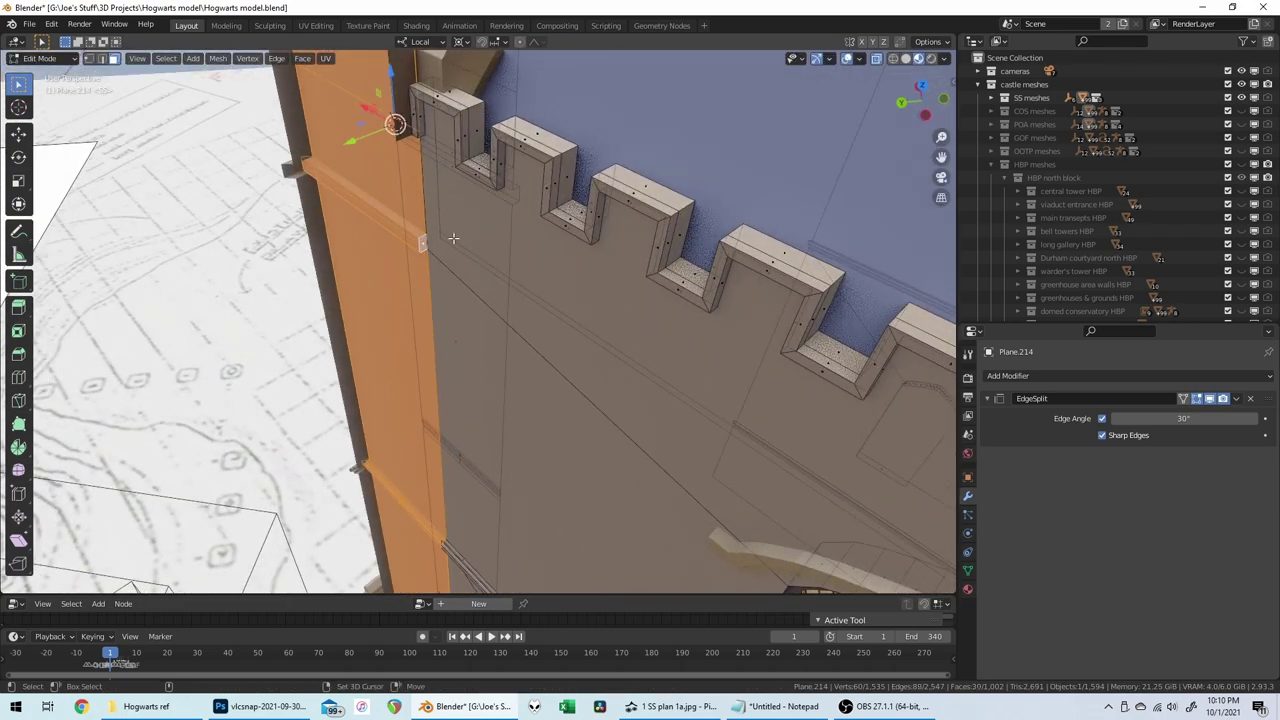
pyautogui.press('g')
pyautogui.rightClick(454, 229)
# Step: Split the selected turret side faces off from the adjoining battlemented wall mesh
pyautogui.moveTo(454, 229); pyautogui.dragTo(469, 290, button='middle')
pyautogui.scroll(-4, 469, 290)
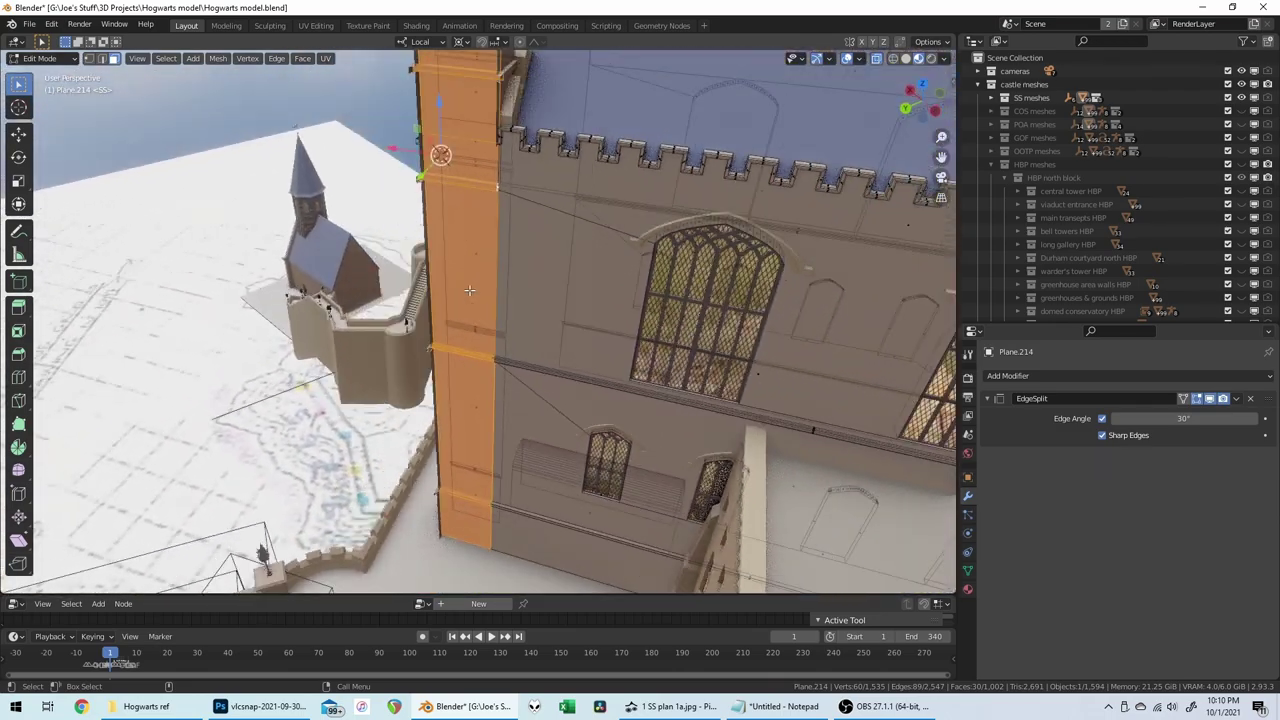
pyautogui.scroll(4, 469, 290)
pyautogui.scroll(3, 469, 290)
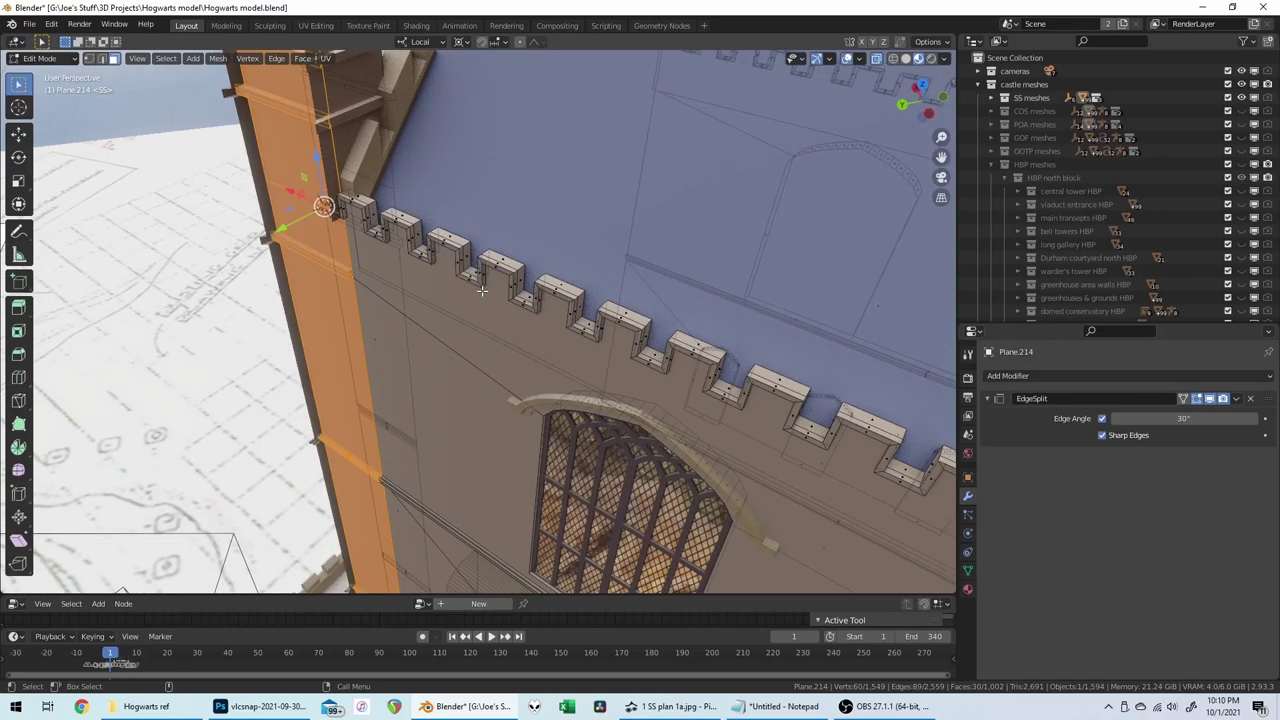
# Step: Move the split turret side faces 0.1 along the local Y axis and leave Edit Mode
pyautogui.press('g')
pyautogui.click(463, 306)
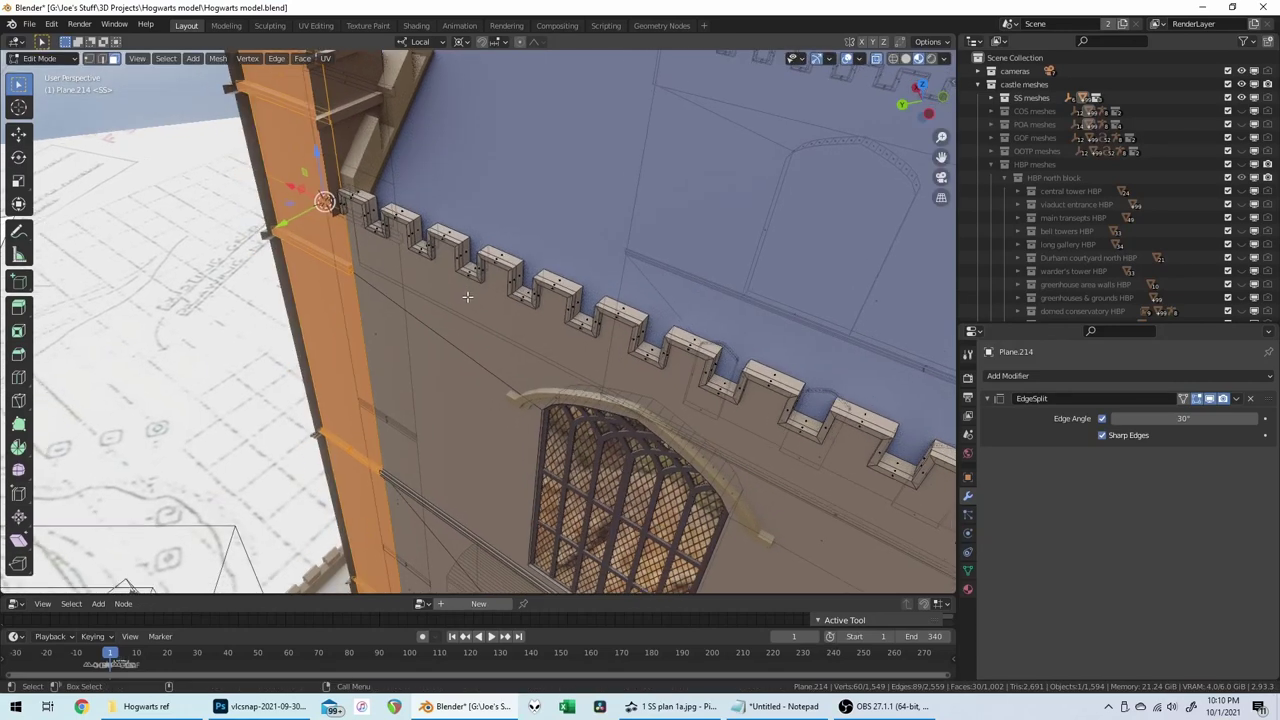
pyautogui.scroll(-3, 467, 297)
pyautogui.press('g')
pyautogui.press('y')
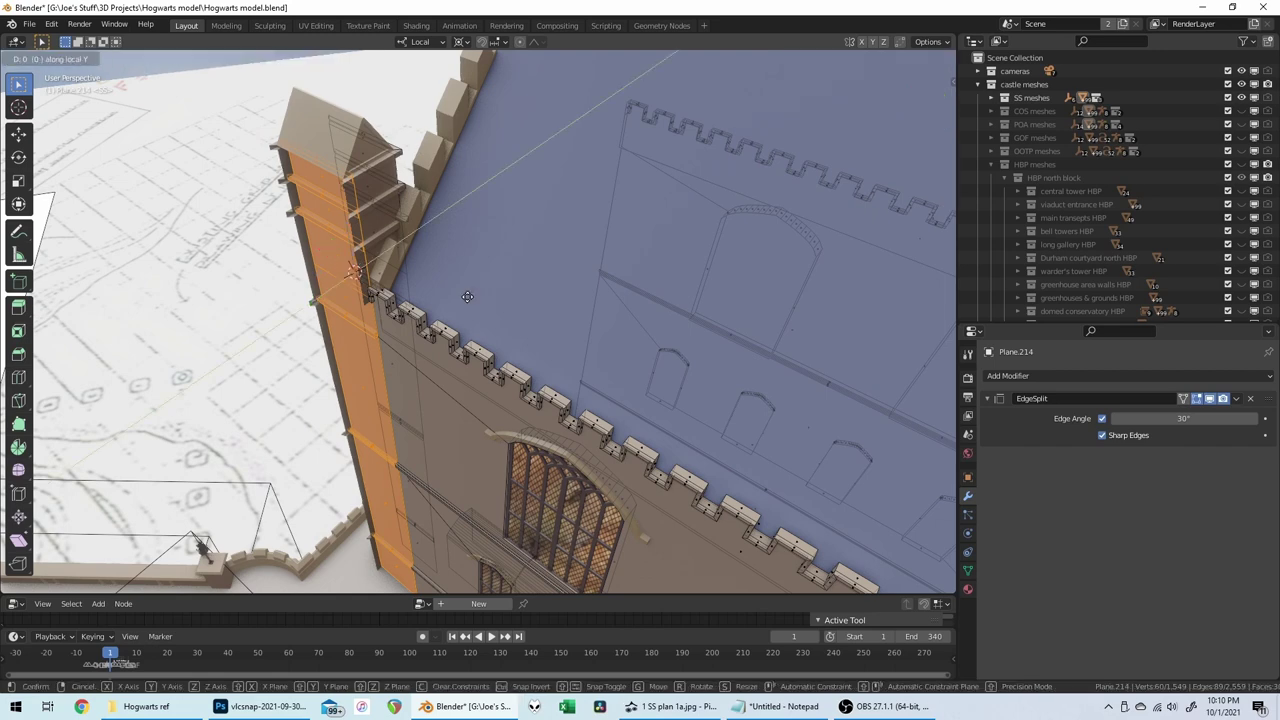
pyautogui.press('Return')
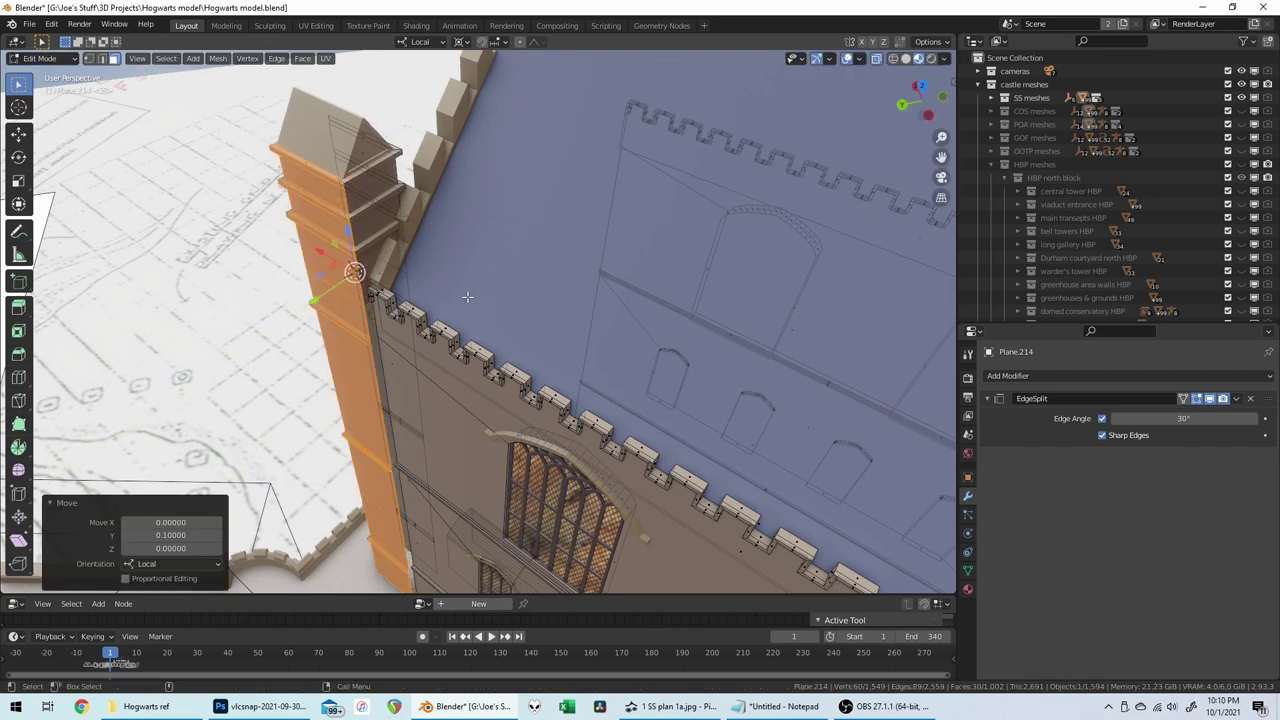
pyautogui.moveTo(467, 296); pyautogui.dragTo(454, 274, button='middle')
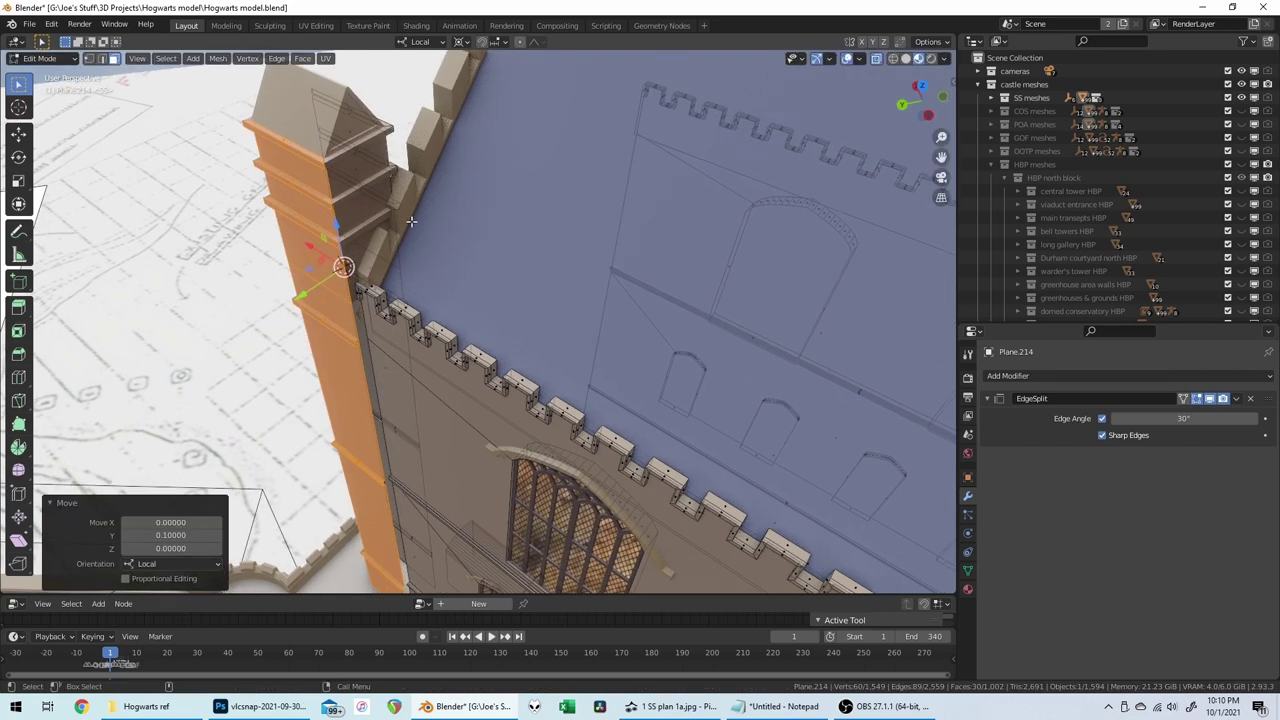
pyautogui.press('Tab')
# Step: Raise the ridge of the gabled building's corner turret roof by about 0.086 along local Z
pyautogui.moveTo(411, 220); pyautogui.dragTo(613, 323, button='middle')
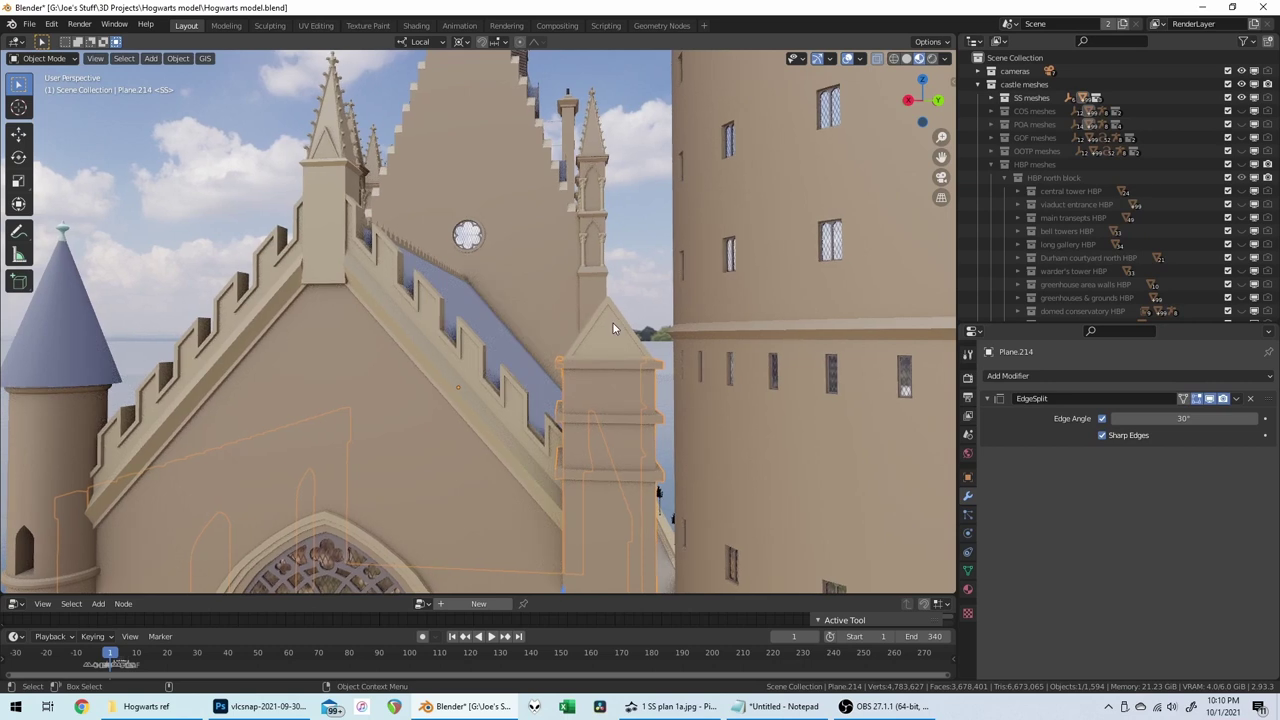
pyautogui.click(614, 321)
pyautogui.press('Tab')
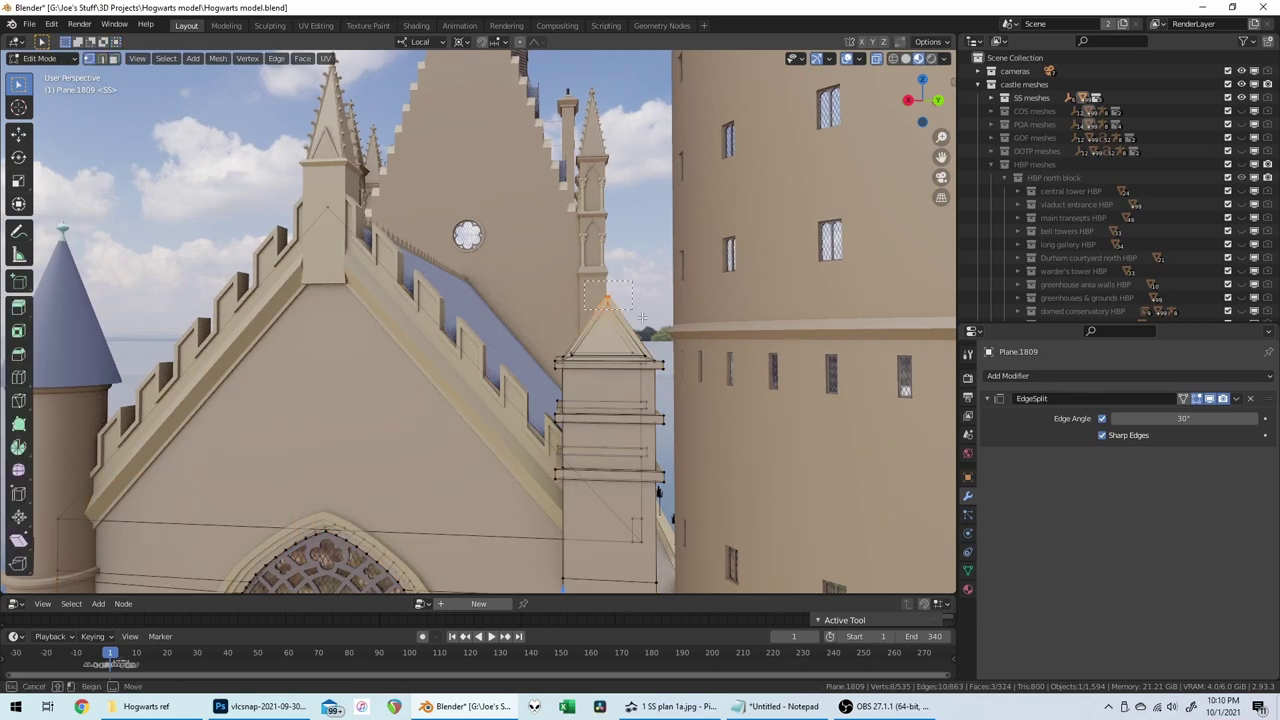
pyautogui.press('g')
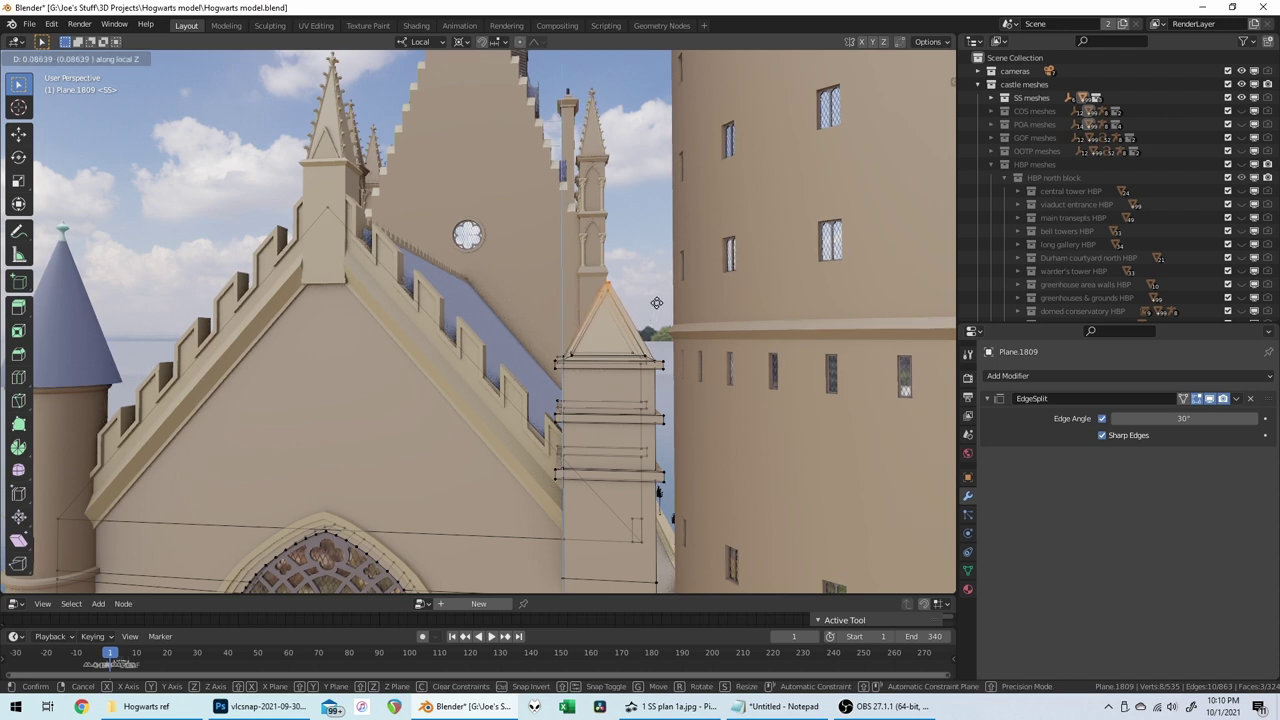
pyautogui.click(656, 302)
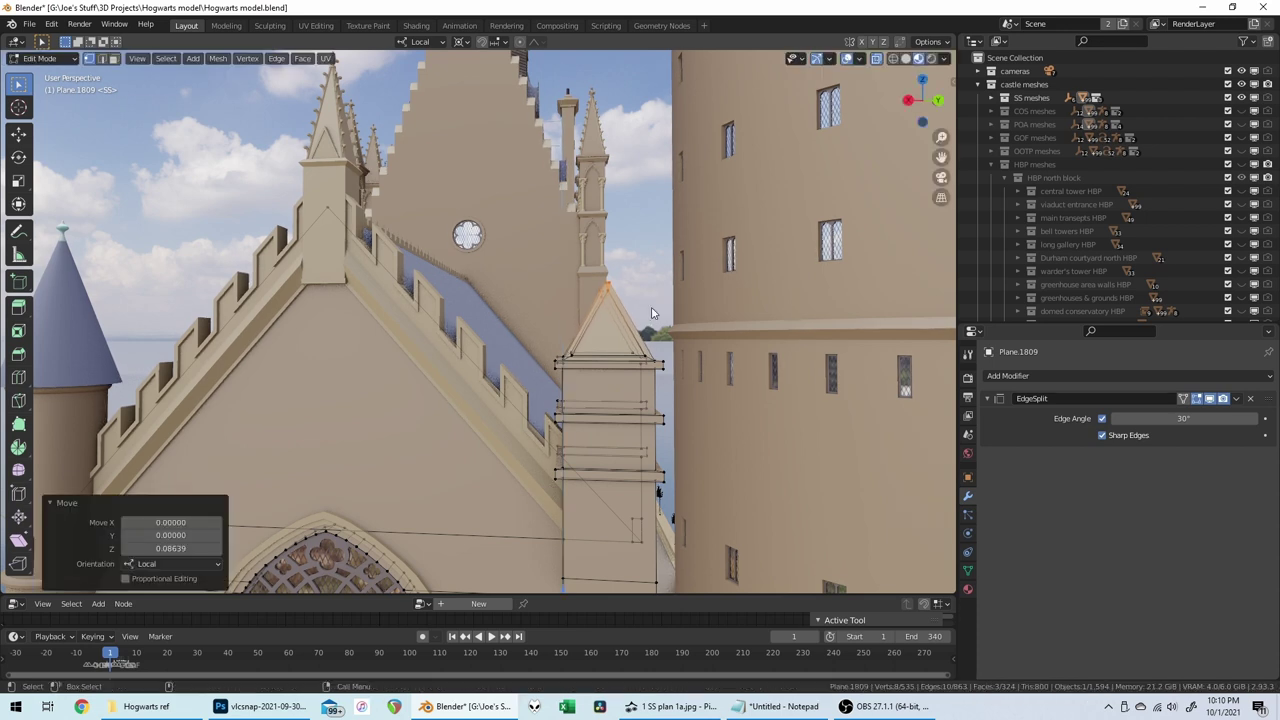
pyautogui.press('Tab')
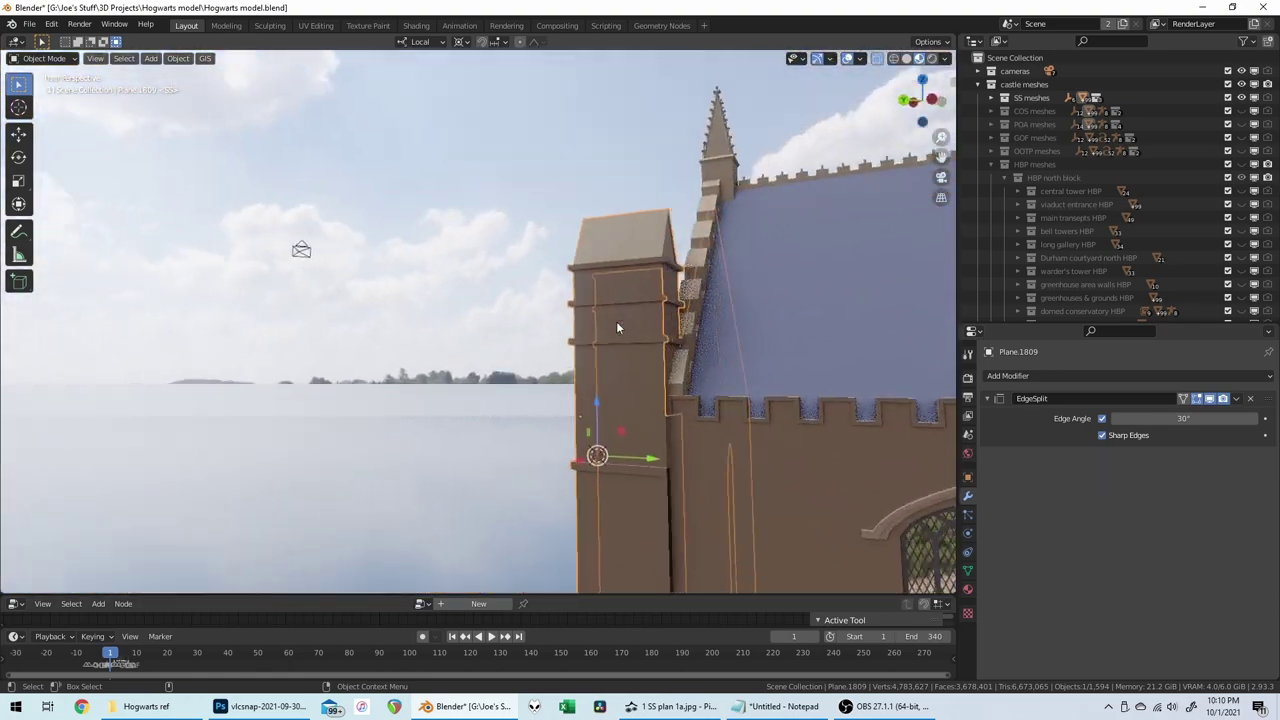
pyautogui.moveTo(617, 327); pyautogui.dragTo(534, 270, button='middle')
pyautogui.click(527, 276)
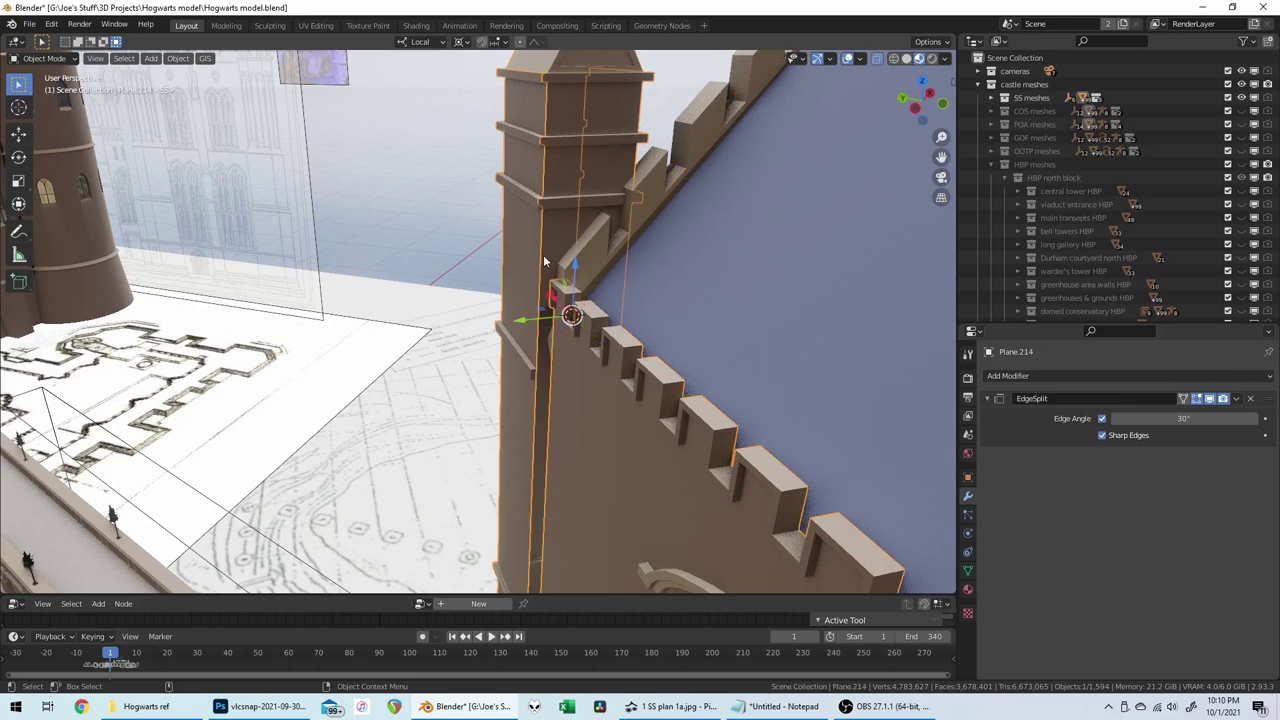
pyautogui.press('Tab')
pyautogui.moveTo(570, 287); pyautogui.dragTo(703, 230, button='middle')
pyautogui.hotkey('alt', 'a')
pyautogui.press('Tab')
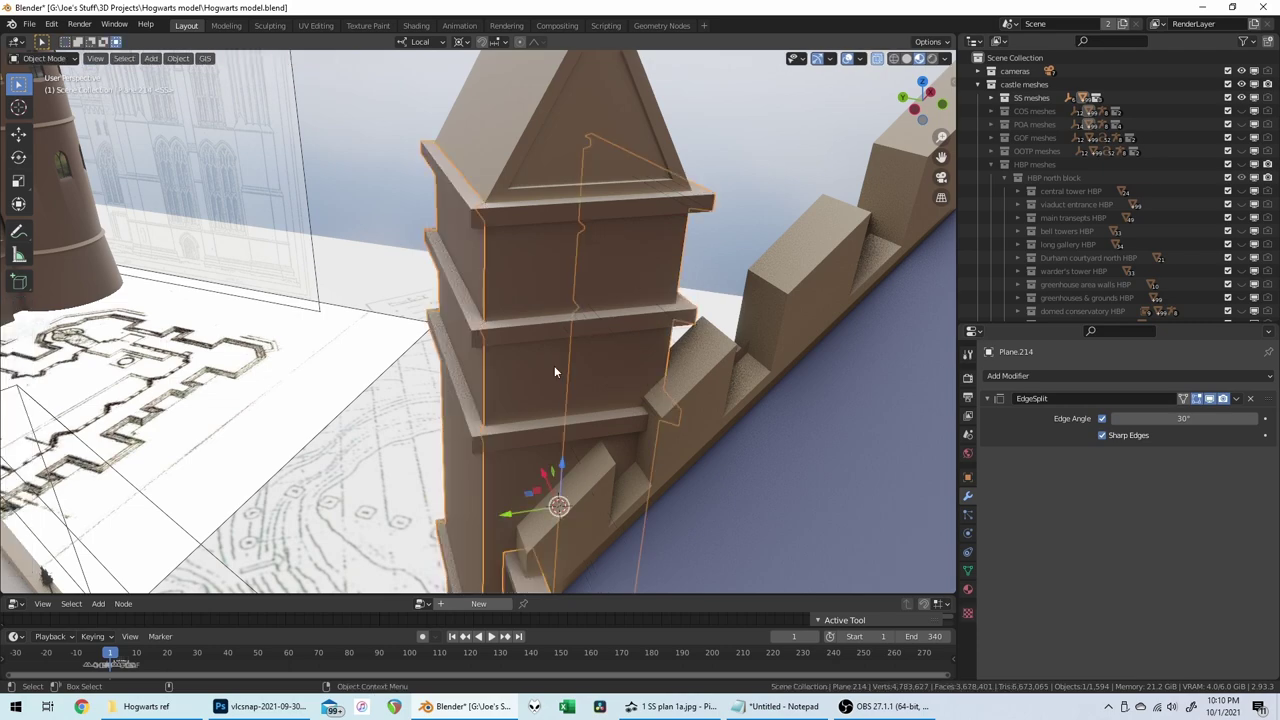
# Step: Delete the small stray face of the gabled building's mesh on the turret's inner side beside the first battlement
pyautogui.click(554, 365)
pyautogui.press('Tab')
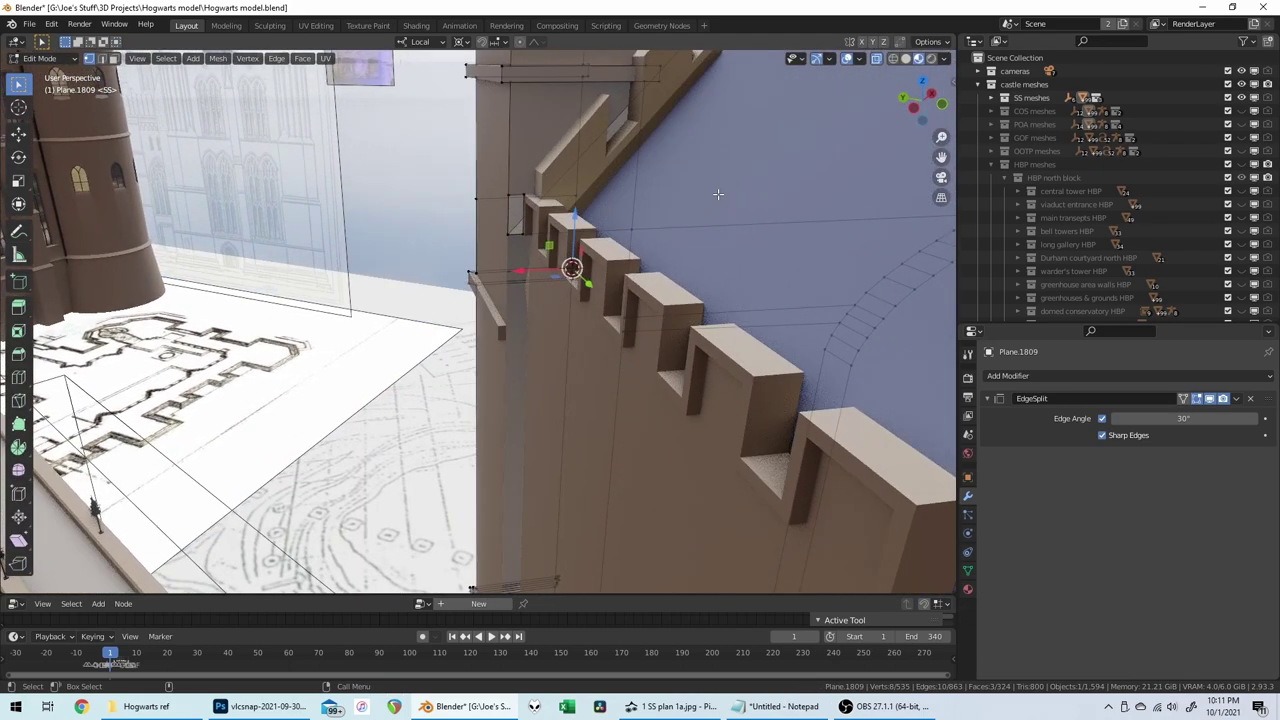
pyautogui.click(718, 193)
pyautogui.moveTo(718, 193); pyautogui.dragTo(506, 291, button='middle')
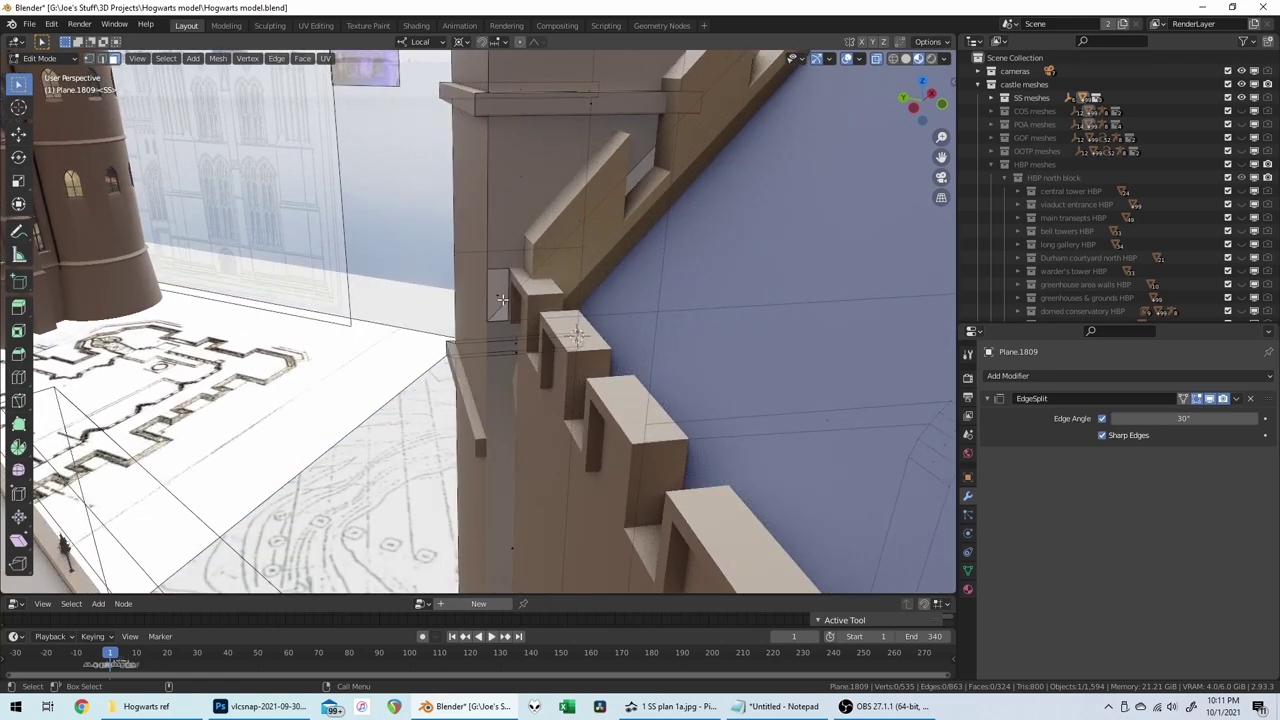
pyautogui.press('x')
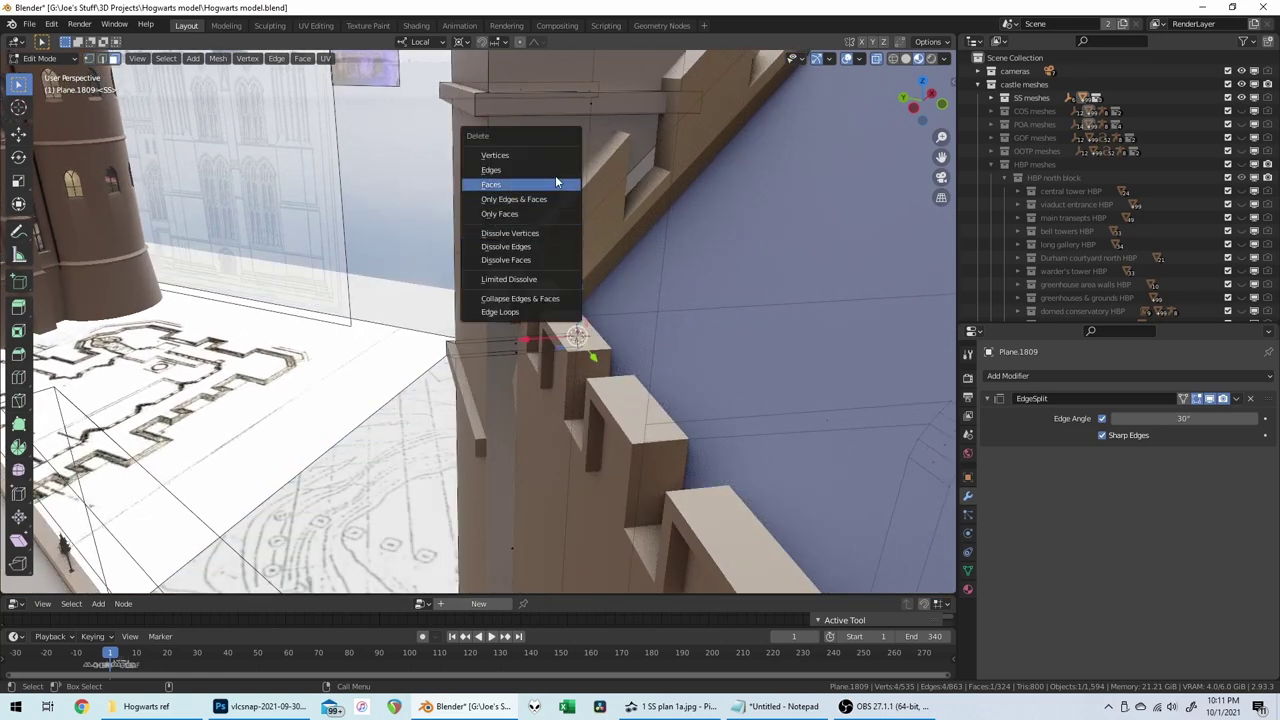
pyautogui.click(557, 183)
# Step: Isolate the gabled building in local view and delete the rectangular turret face below the lowest upper molding
pyautogui.click(582, 236)
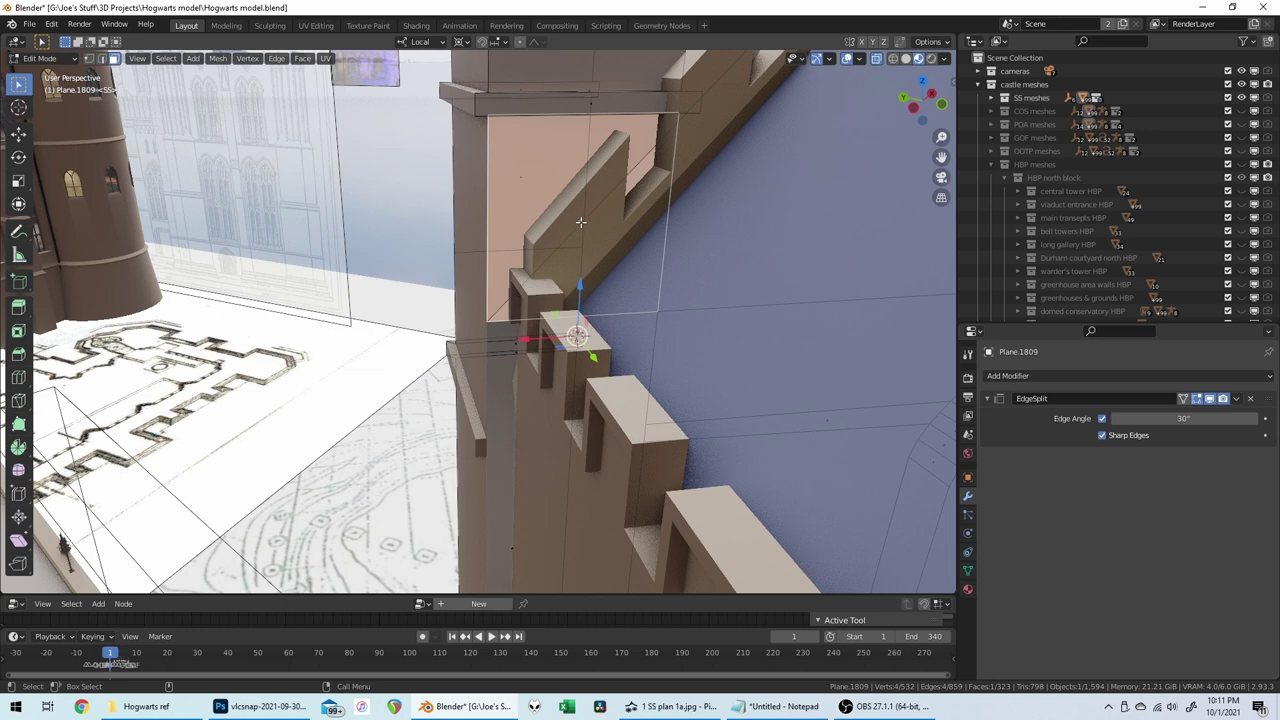
pyautogui.press('g')
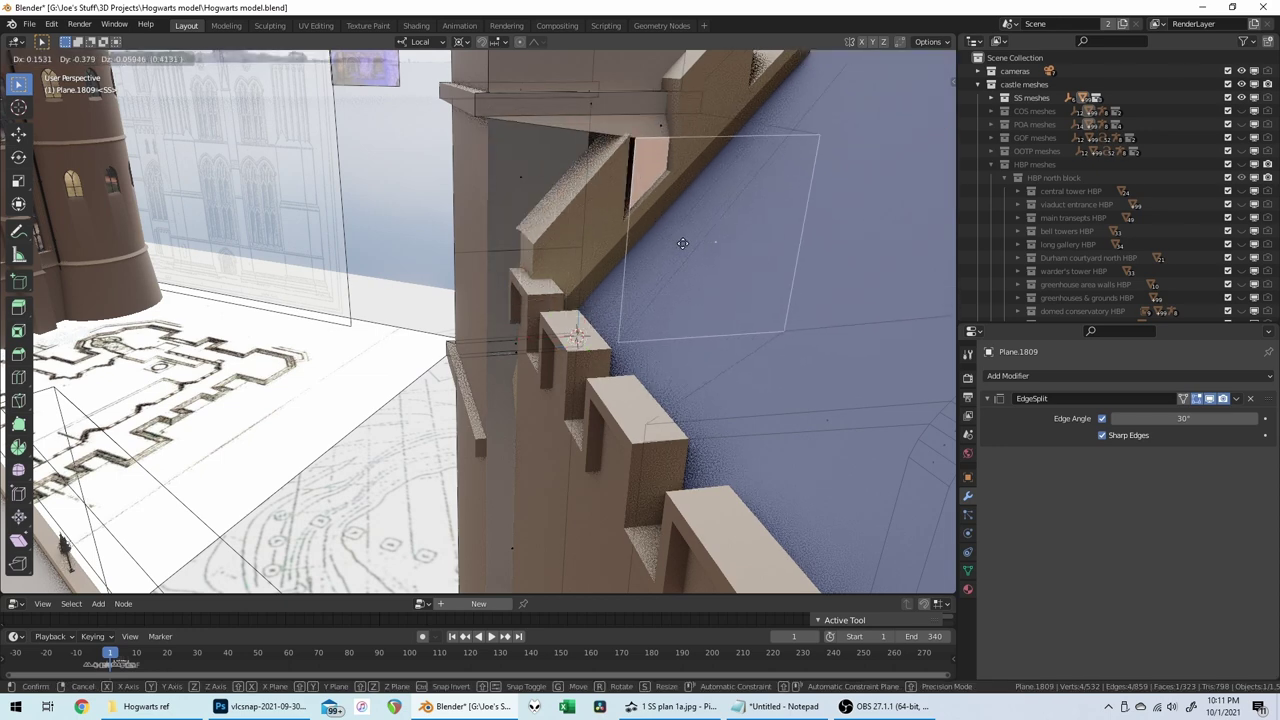
pyautogui.click(691, 279)
pyautogui.press('KP_Divide')
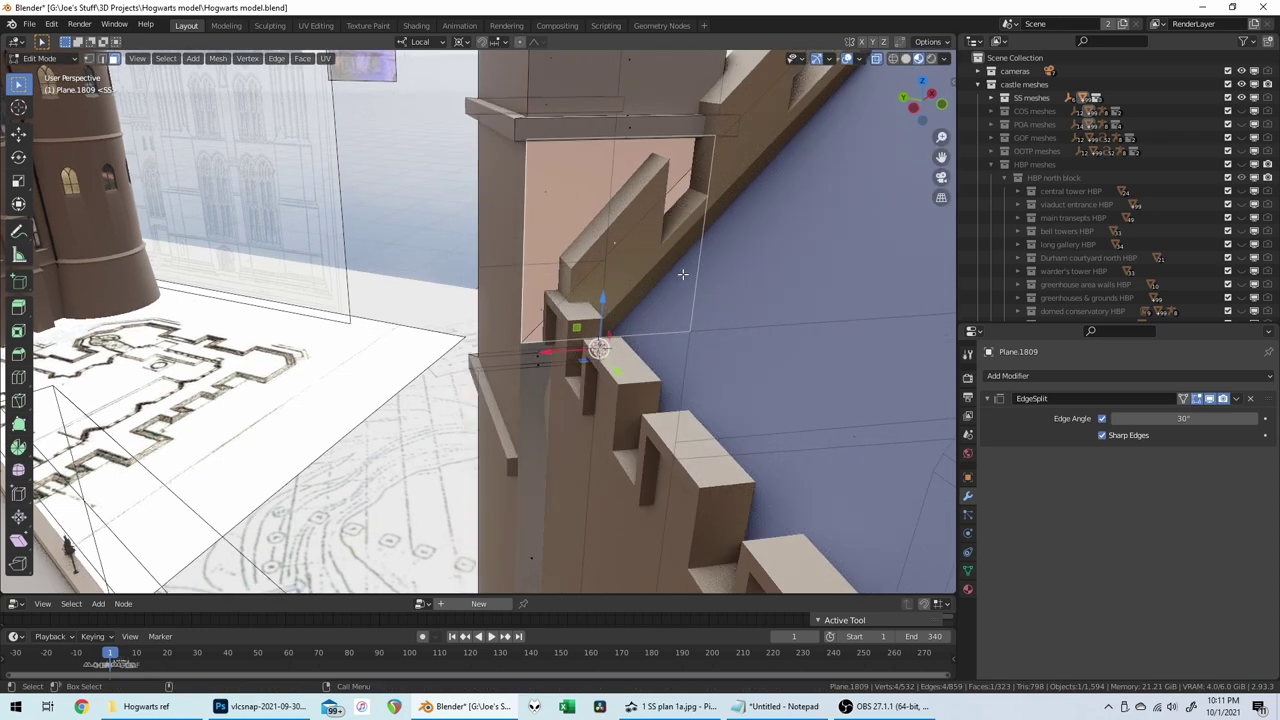
pyautogui.scroll(-4, 680, 277)
pyautogui.scroll(6, 655, 248)
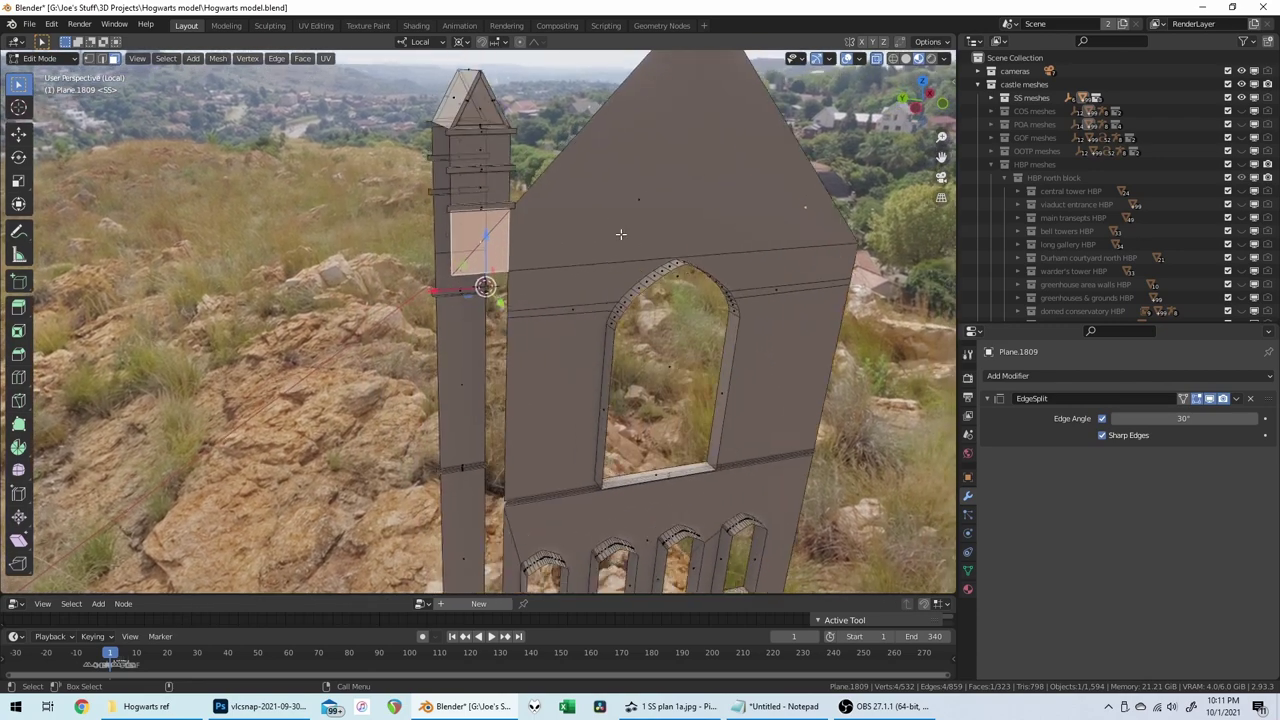
pyautogui.keyDown('shift'); pyautogui.moveTo(621, 221); pyautogui.dragTo(621, 232, button='middle'); pyautogui.keyUp('shift')
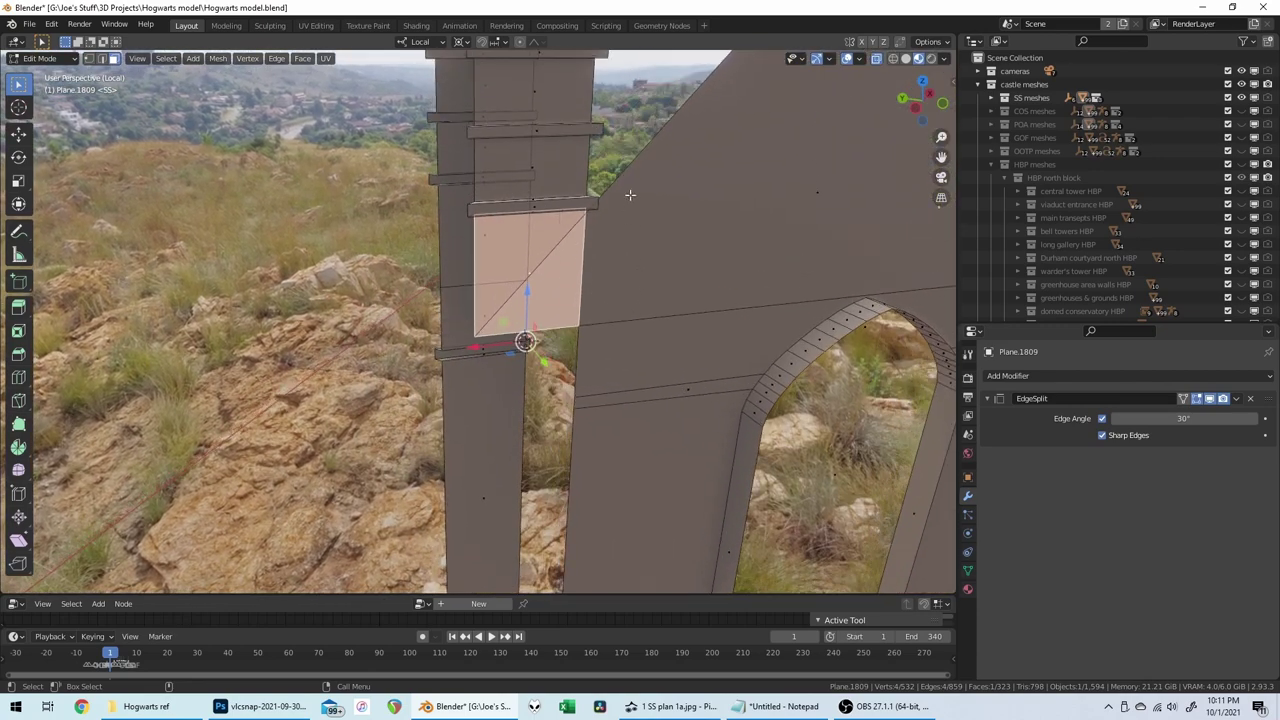
pyautogui.press('x')
pyautogui.click(621, 195)
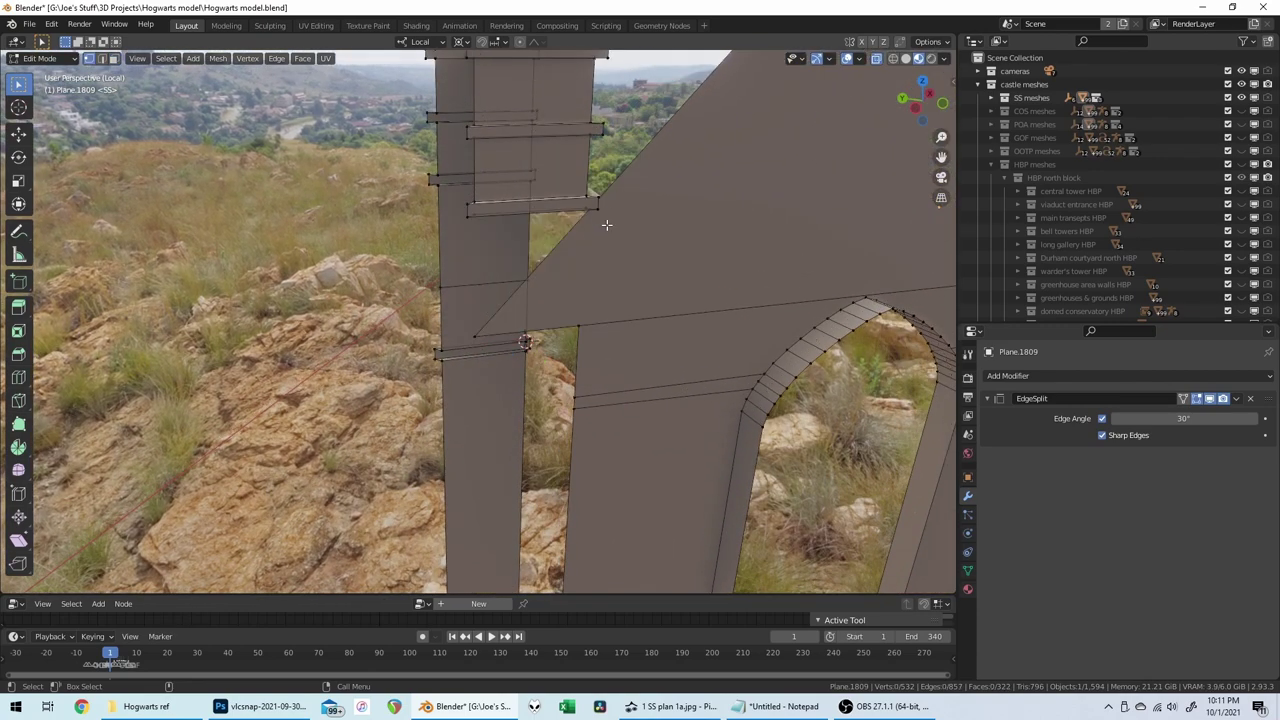
# Step: Cut the gable wall vertically in line with its side edge using the Knife and delete the triangular overhang behind the turret
pyautogui.moveTo(536, 230); pyautogui.dragTo(553, 297, button='middle')
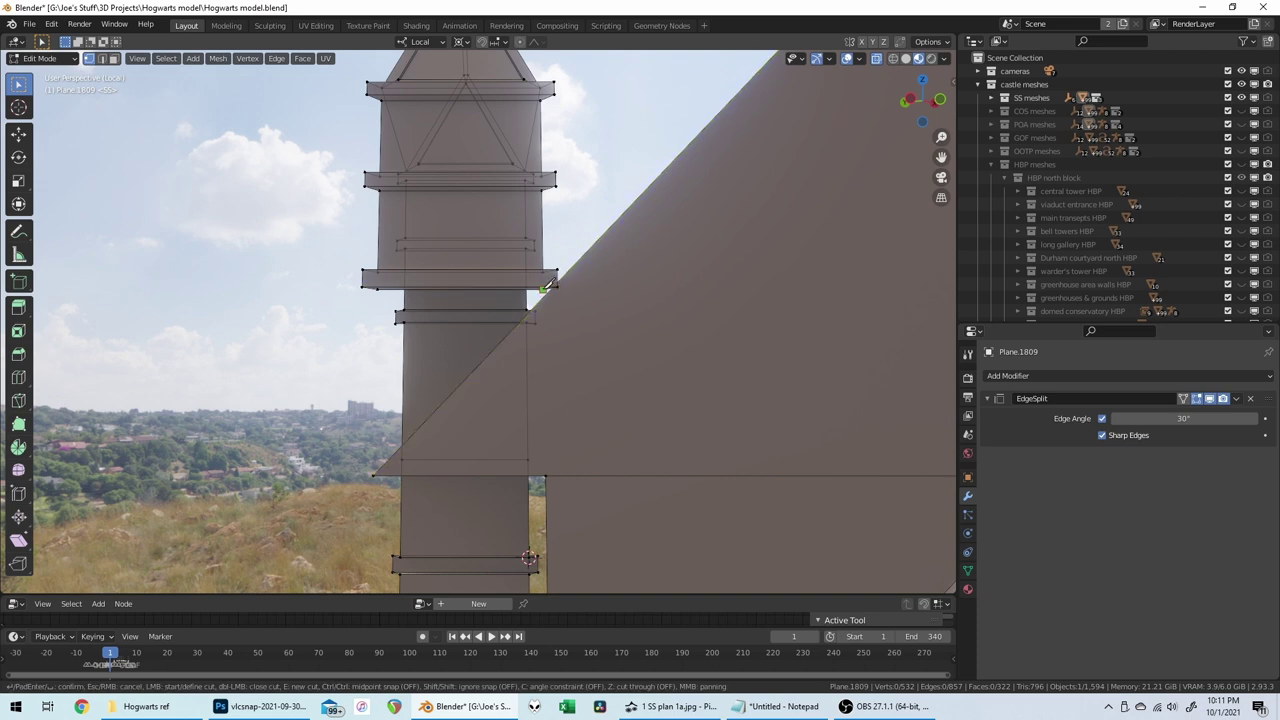
pyautogui.click(547, 475)
pyautogui.press('Return')
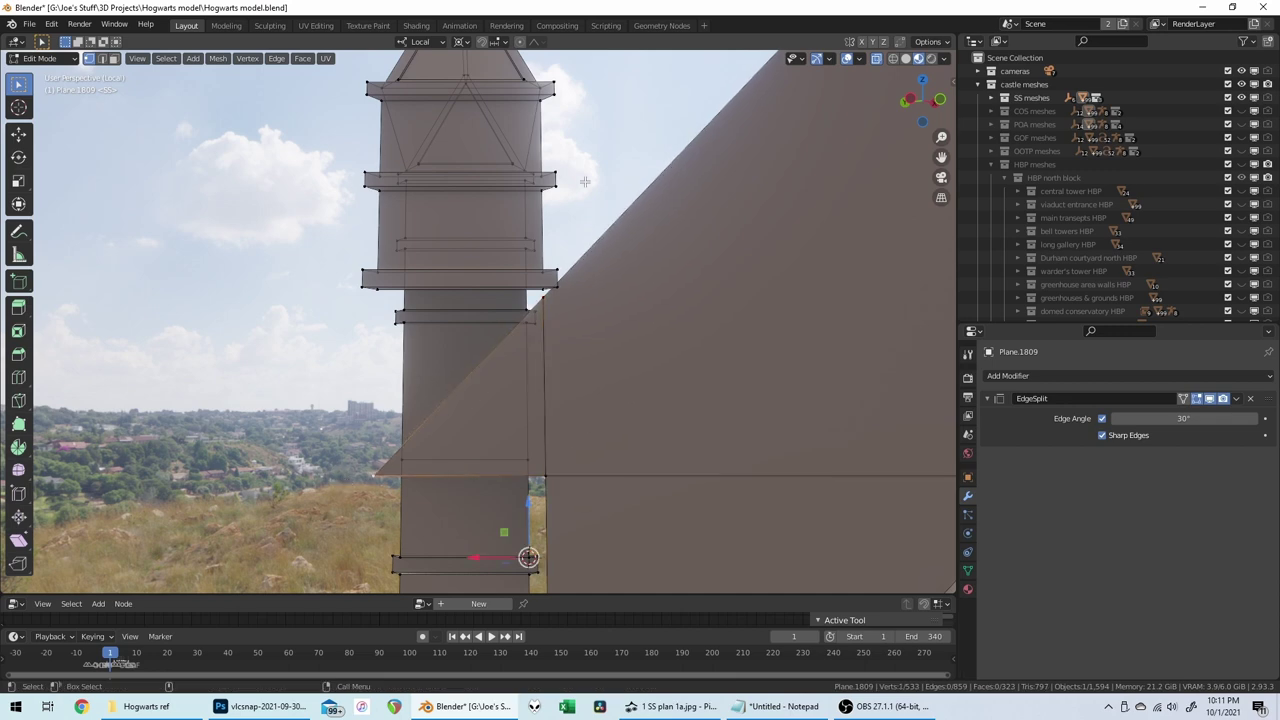
pyautogui.press('x')
pyautogui.click(585, 166)
pyautogui.scroll(3, 566, 258)
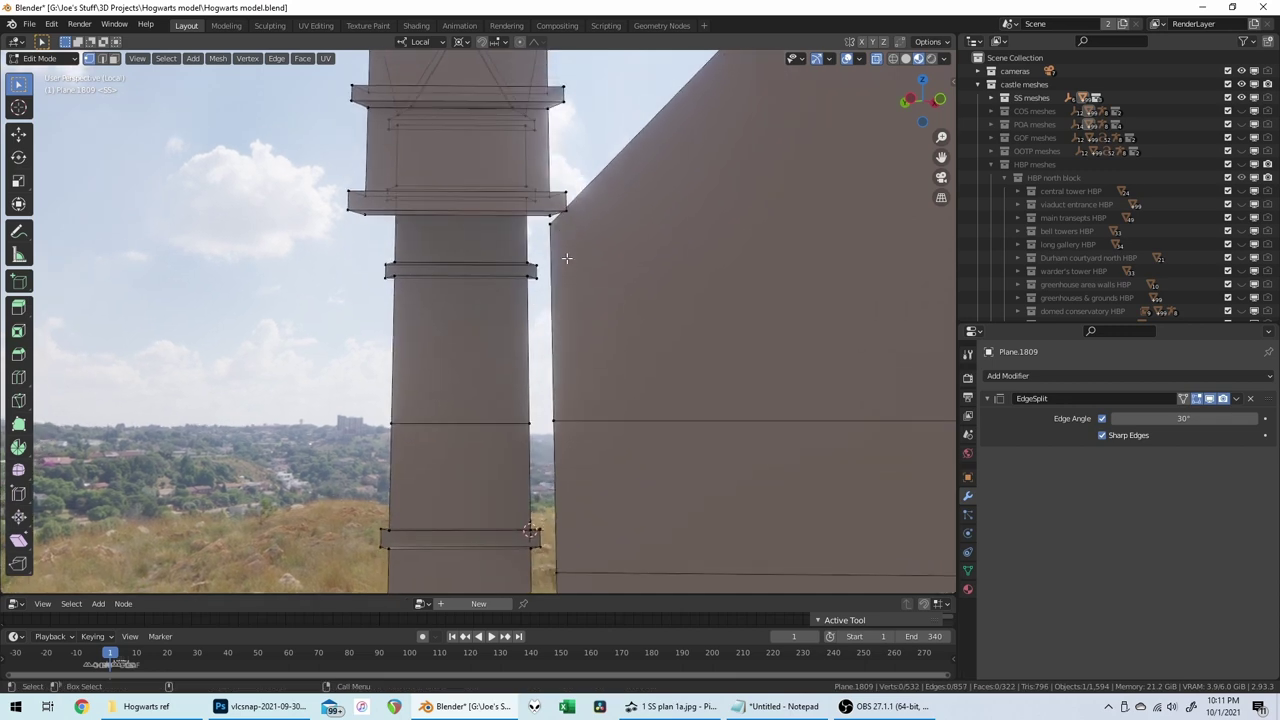
# Step: Extrude the turret's edge below the upper molding down about 0.91 along local Z, and leave Edit Mode and local view
pyautogui.moveTo(566, 258); pyautogui.dragTo(605, 182, button='middle')
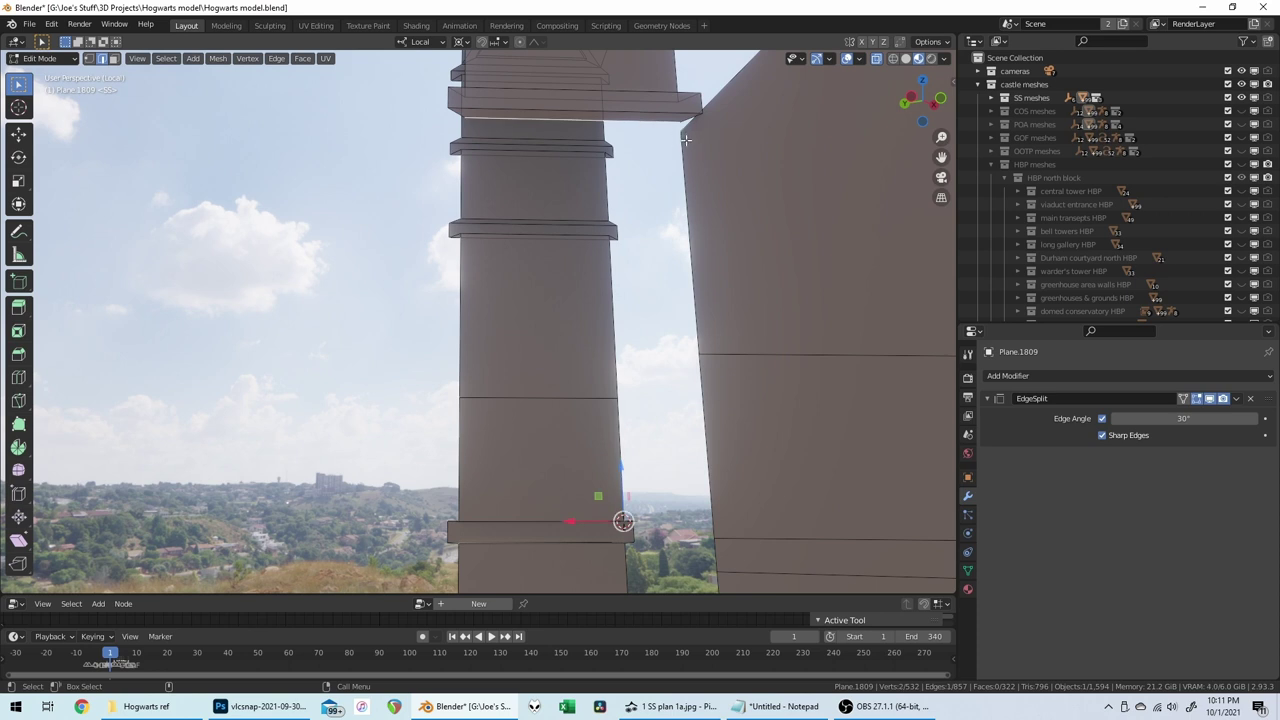
pyautogui.press('e')
pyautogui.press('z')
pyautogui.click(700, 450)
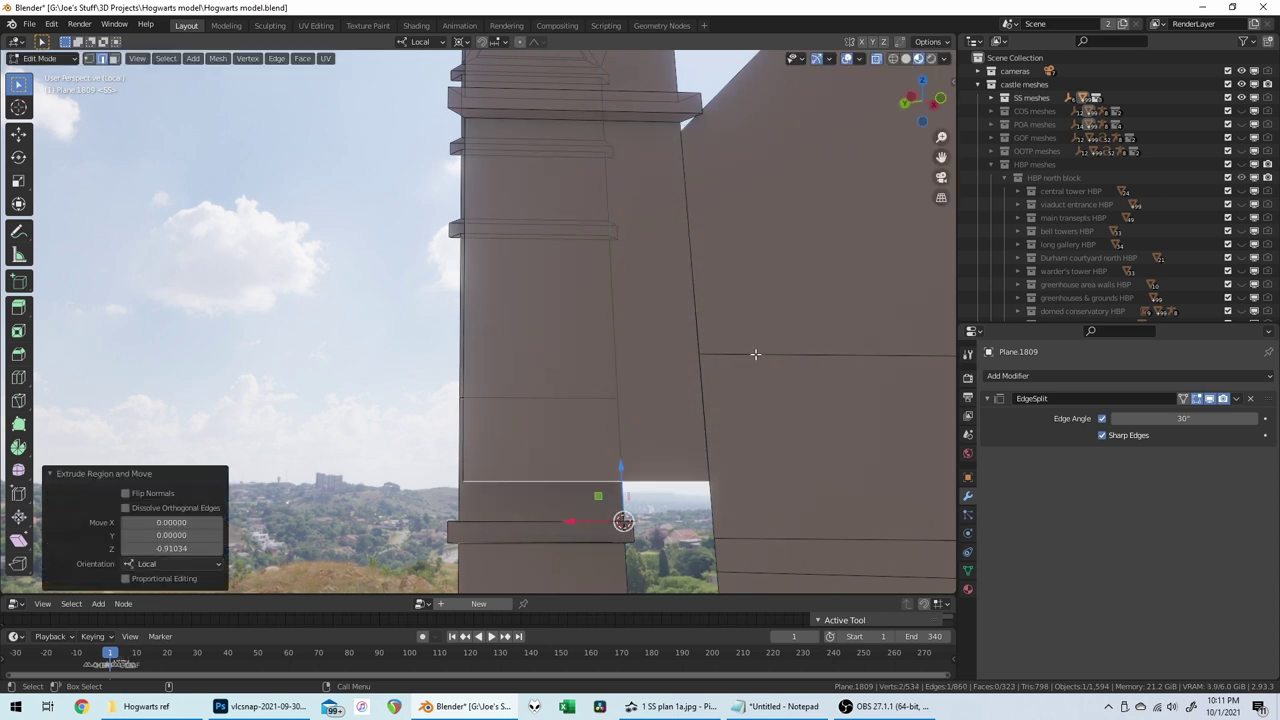
pyautogui.press('Tab')
pyautogui.moveTo(759, 325); pyautogui.dragTo(754, 327, button='middle')
pyautogui.scroll(-3, 758, 325)
pyautogui.scroll(-1, 753, 330)
pyautogui.press('KP_Divide')
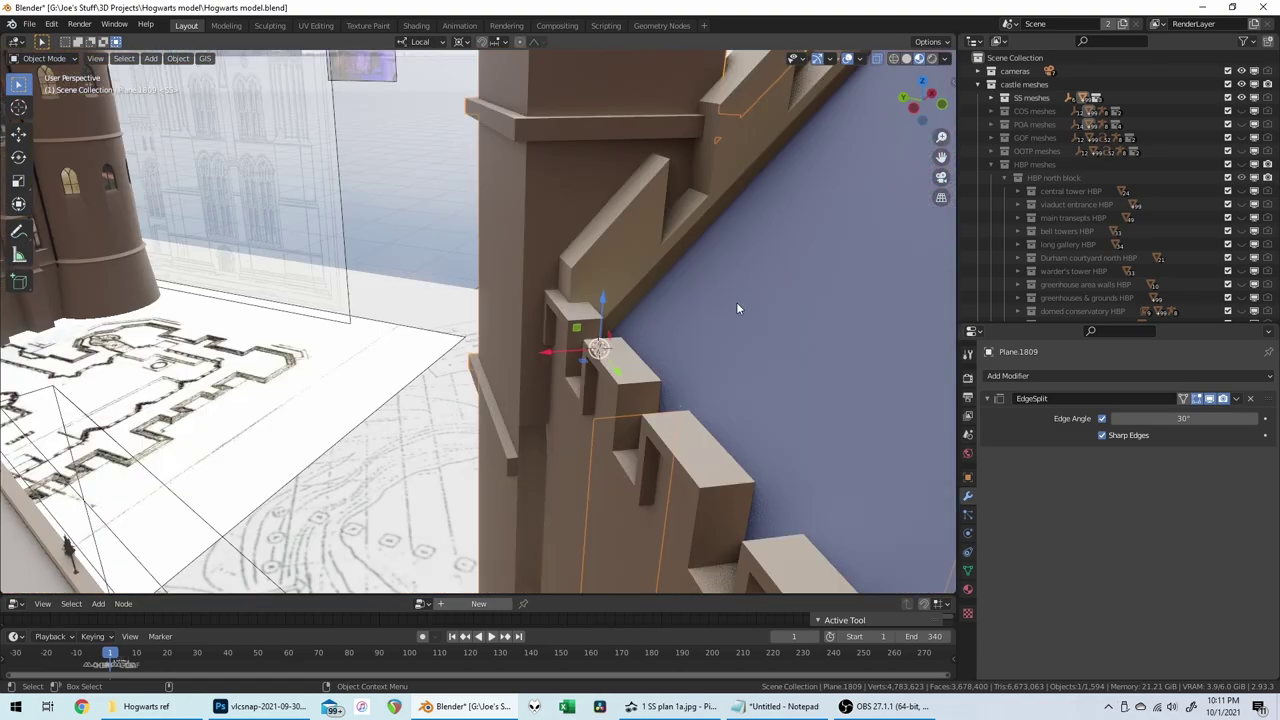
# Step: Lower the extruded turret edge along local Z by about 3.64 and on down to the turret's base
pyautogui.scroll(2, 714, 308)
pyautogui.scroll(-4, 714, 308)
pyautogui.keyDown('shift'); pyautogui.moveTo(714, 314); pyautogui.dragTo(714, 314, button='middle'); pyautogui.keyUp('shift')
pyautogui.press('Tab')
pyautogui.press('g')
pyautogui.press('z')
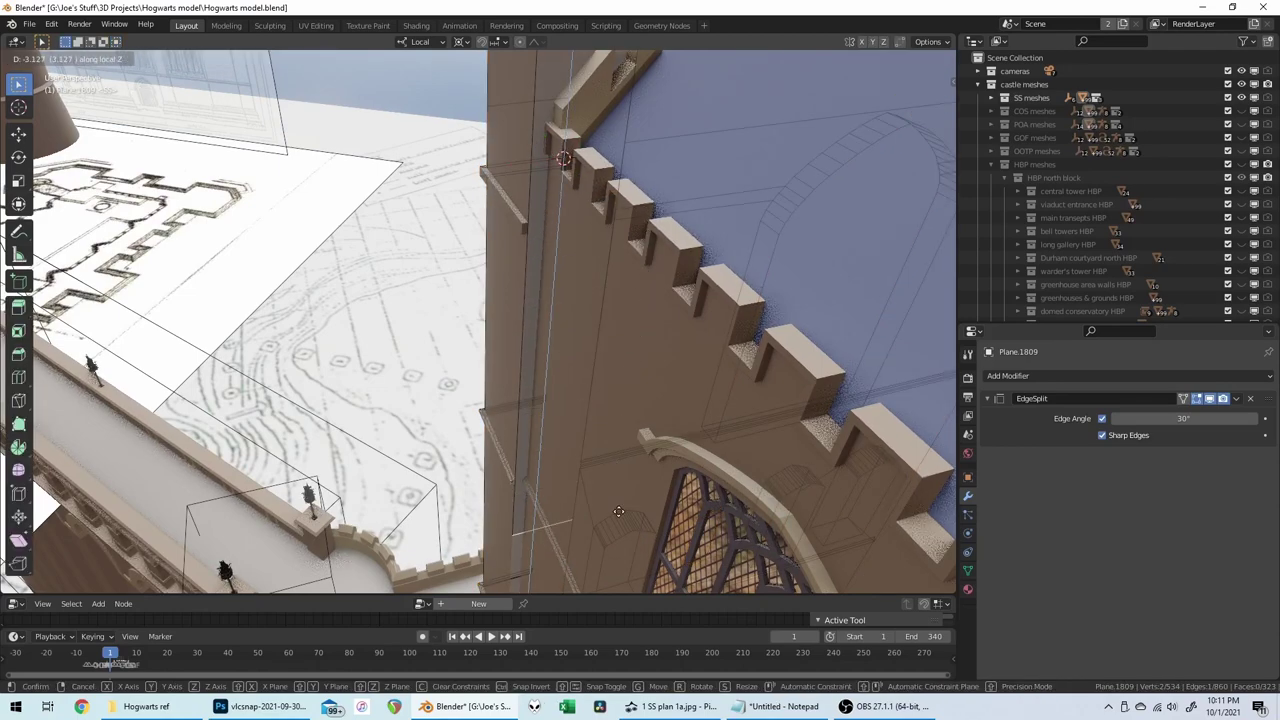
pyautogui.click(617, 531)
pyautogui.keyDown('shift'); pyautogui.moveTo(617, 531); pyautogui.dragTo(738, 176, button='middle'); pyautogui.keyUp('shift')
pyautogui.scroll(2, 695, 299)
pyautogui.press('g')
pyautogui.press('z')
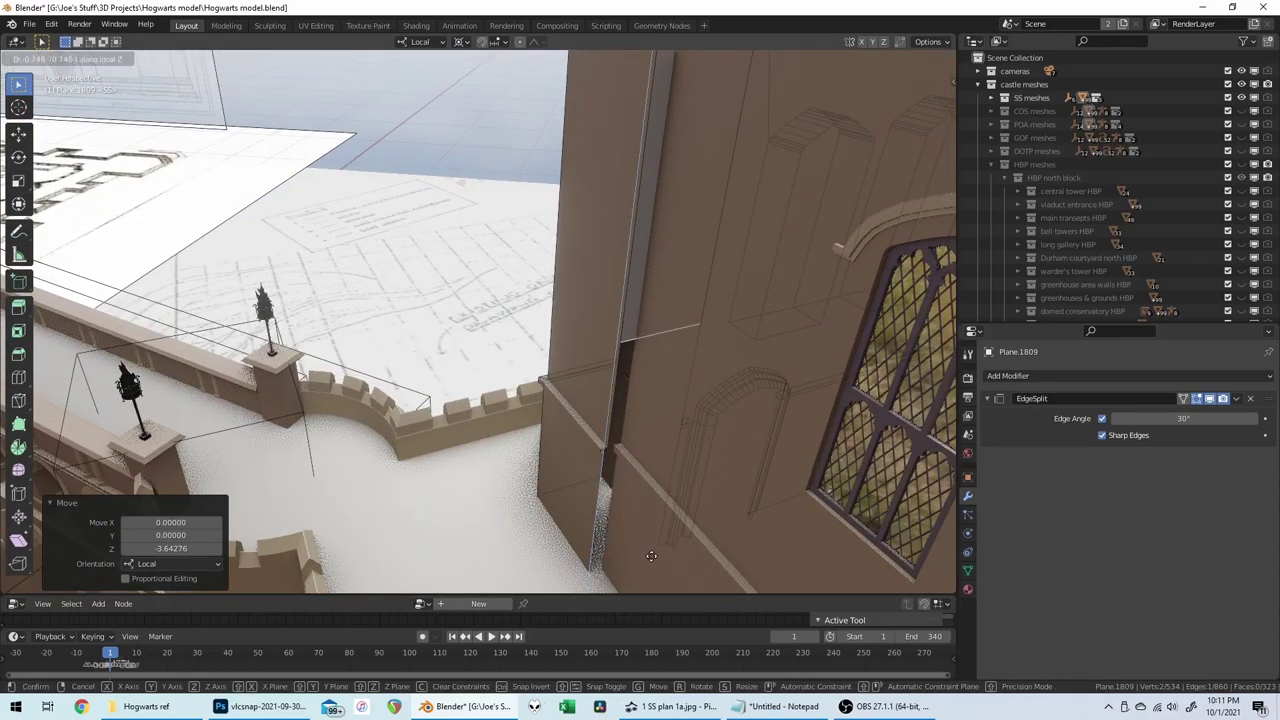
pyautogui.click(543, 470)
pyautogui.press('Tab')
pyautogui.scroll(10, 644, 415)
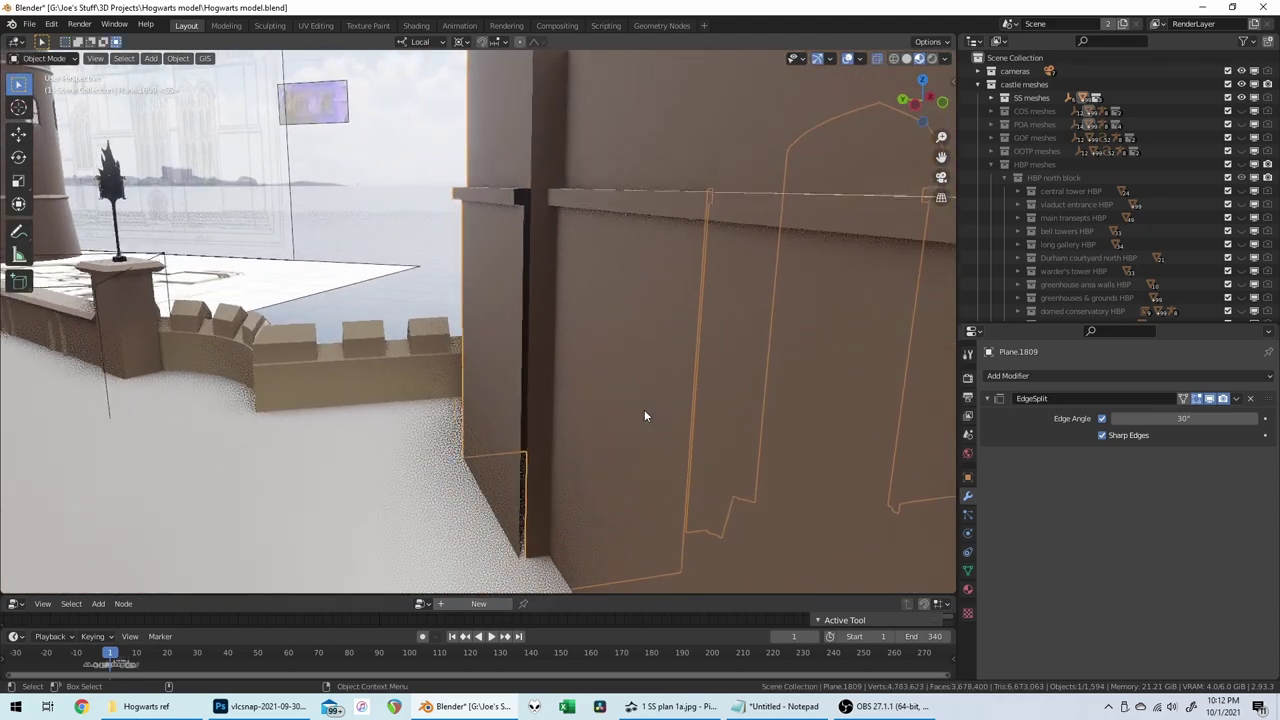
# Step: Fill the open inner end of the turret's horizontal molding with a face in the side wall mesh
pyautogui.moveTo(632, 392); pyautogui.dragTo(634, 391, button='middle')
pyautogui.click(565, 315)
pyautogui.press('Tab')
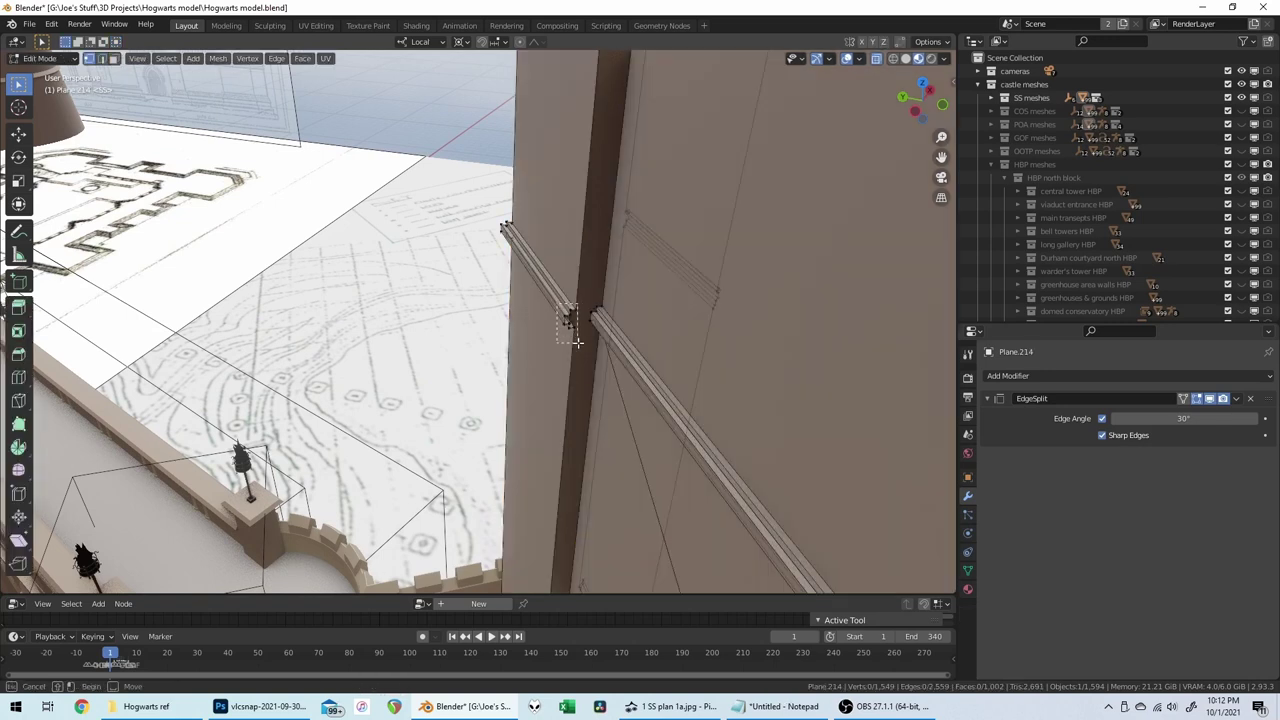
pyautogui.press('Tab')
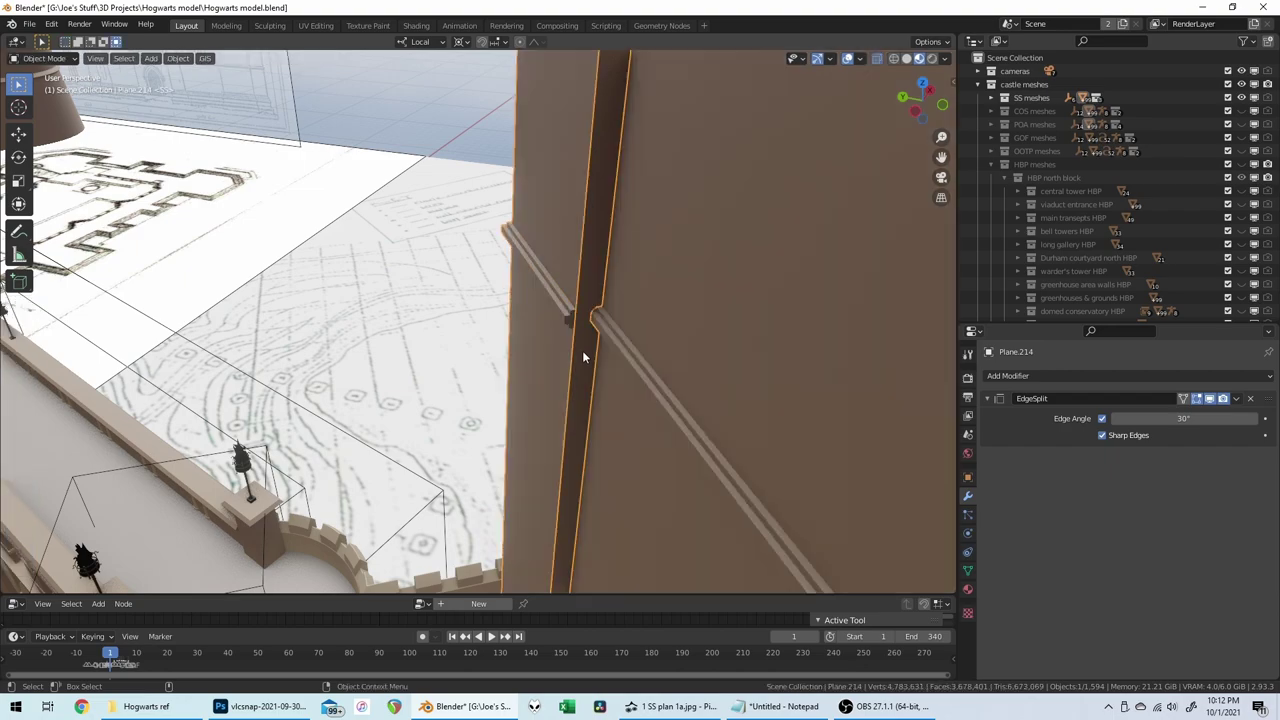
# Step: Extrude a vertex from the turret molding's inner end straight down to base level, scaling to 0 along local Z about the base corner
pyautogui.moveTo(582, 352); pyautogui.dragTo(540, 390, button='middle')
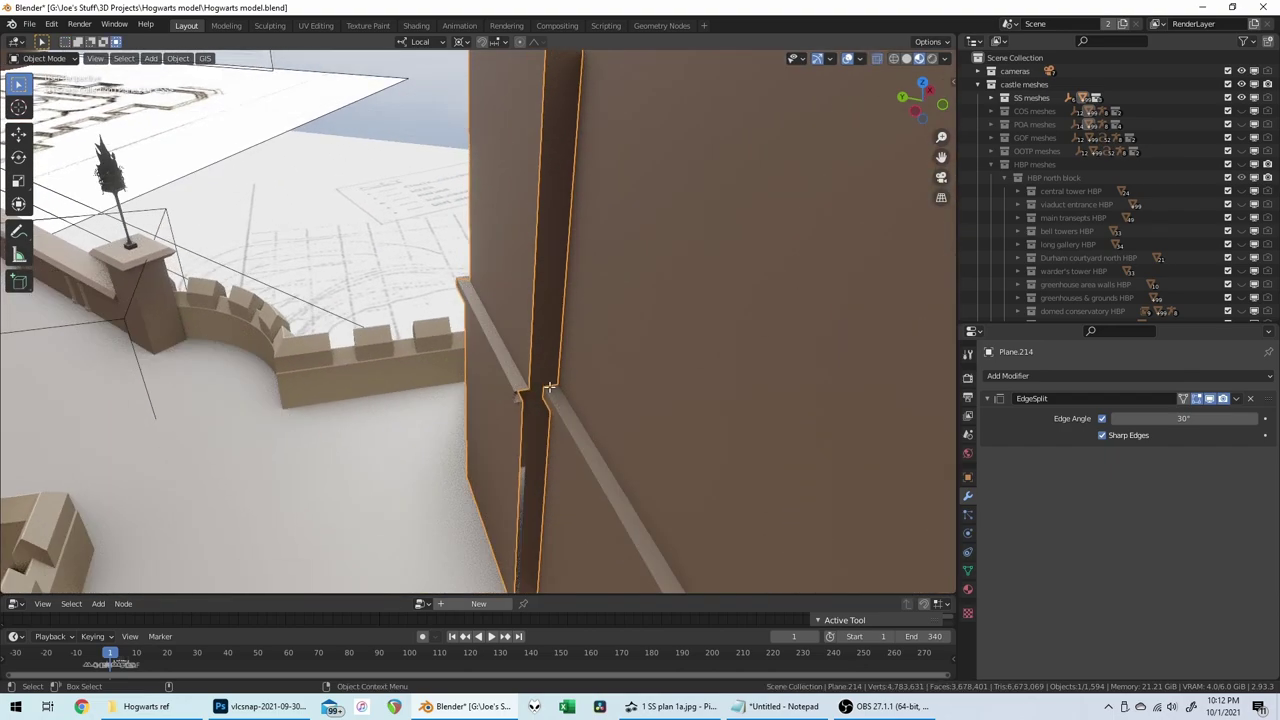
pyautogui.press('Tab')
pyautogui.moveTo(592, 344); pyautogui.dragTo(527, 527, button='middle')
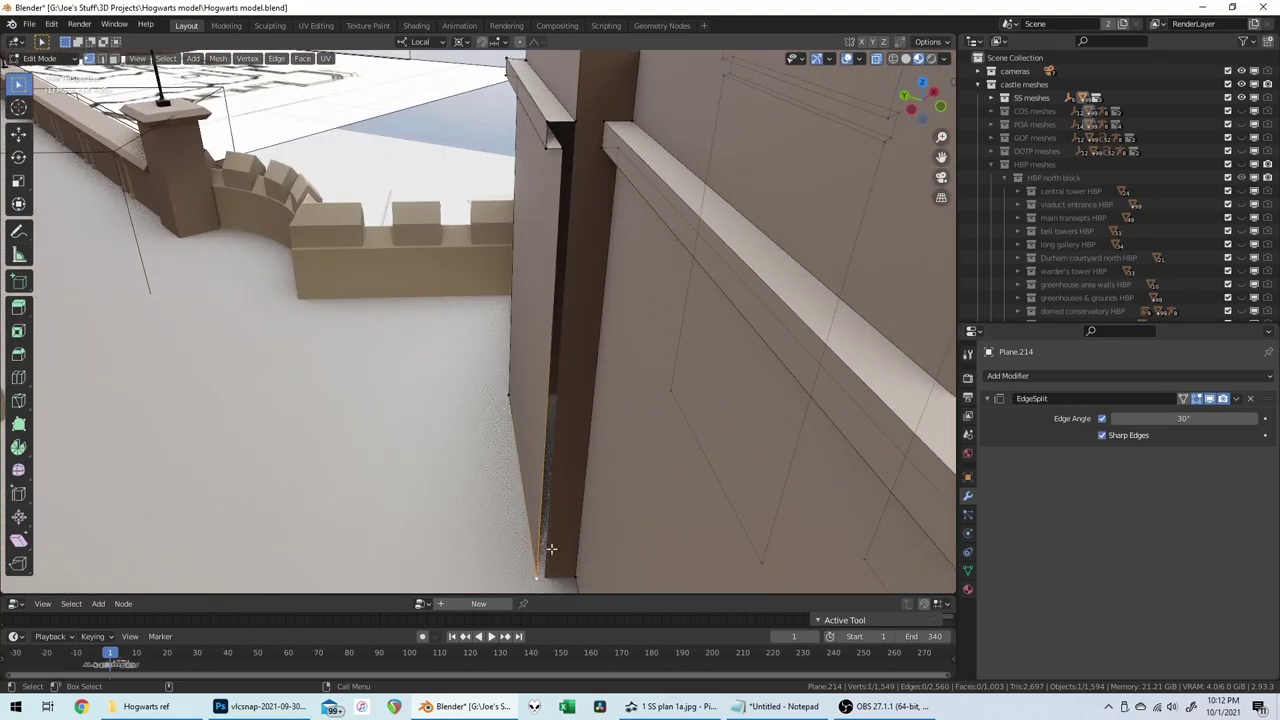
pyautogui.hotkey('shift', 's')
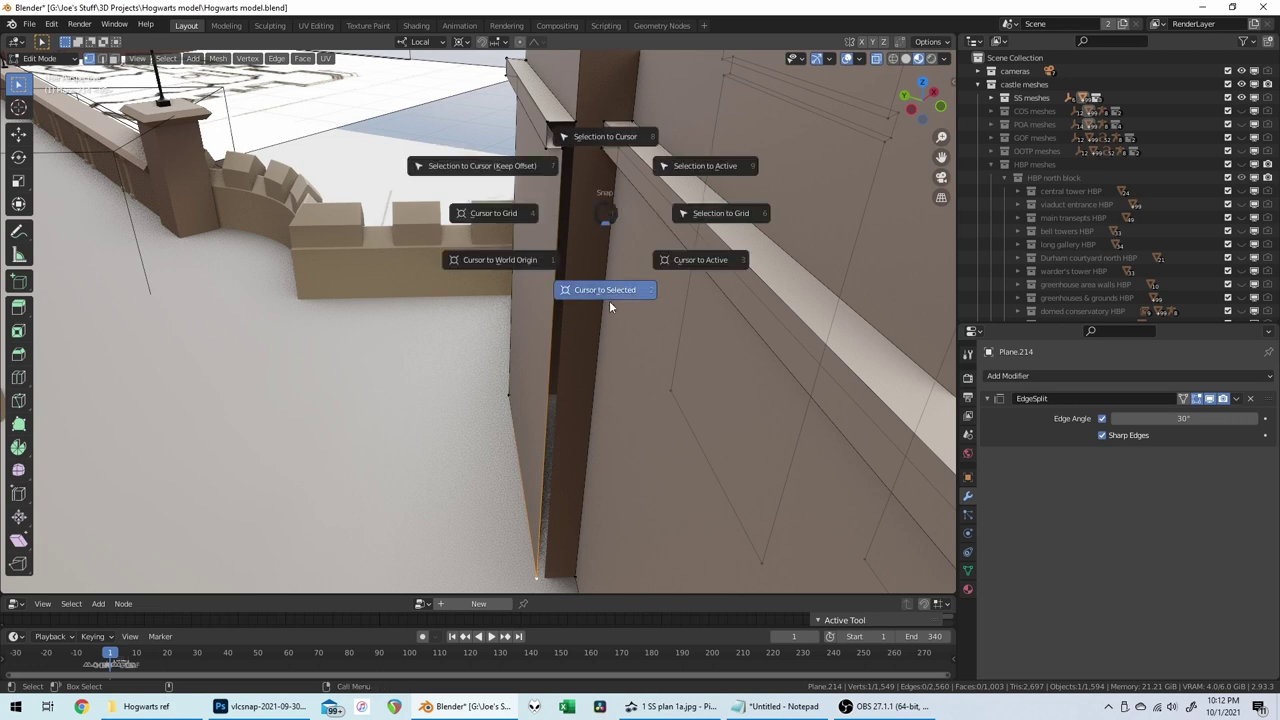
pyautogui.click(607, 288)
pyautogui.press('s')
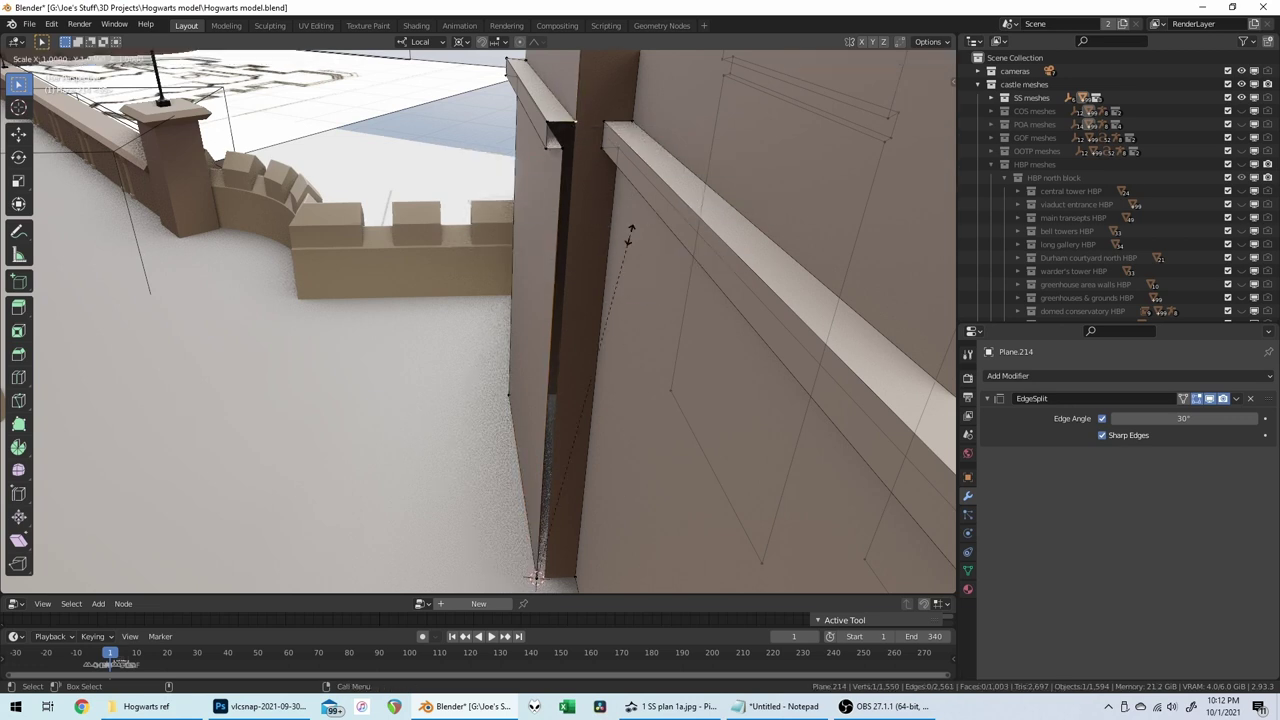
pyautogui.press('0')
pyautogui.press('Return')
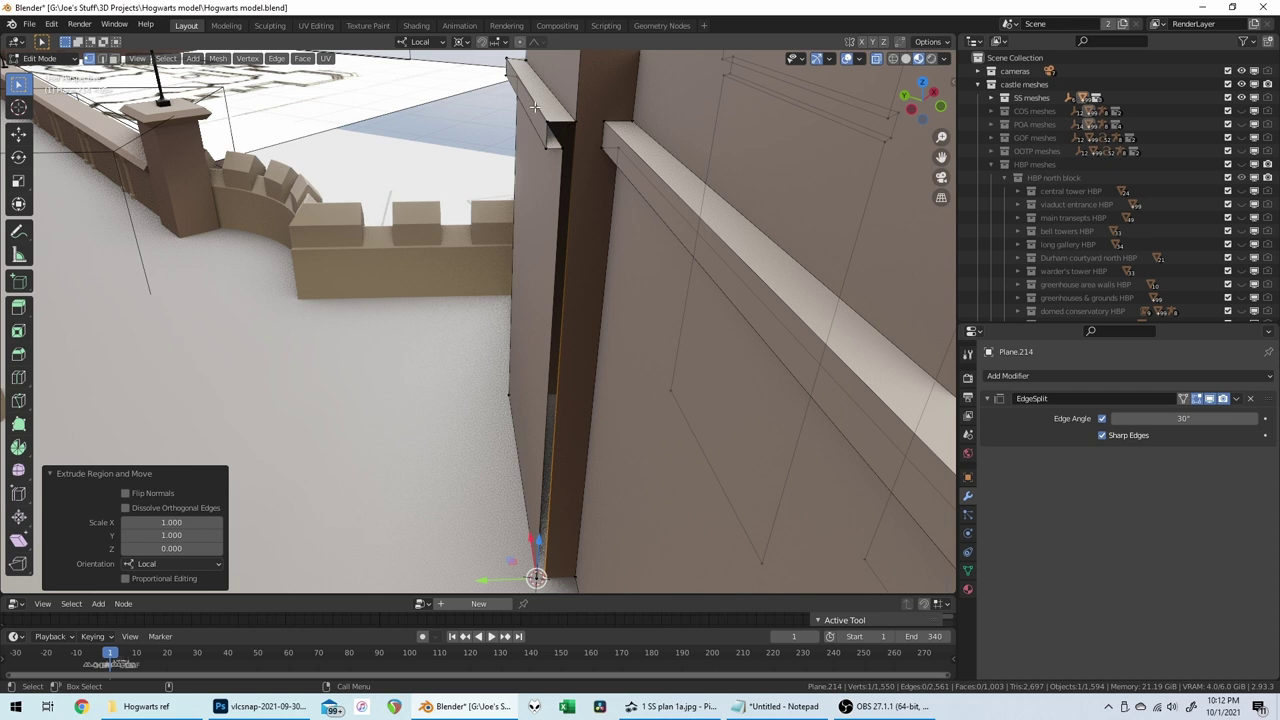
# Step: Fill the open strip from the molding's inner end down to the turret's base with a face, and leave Edit Mode
pyautogui.moveTo(579, 155); pyautogui.dragTo(579, 155)
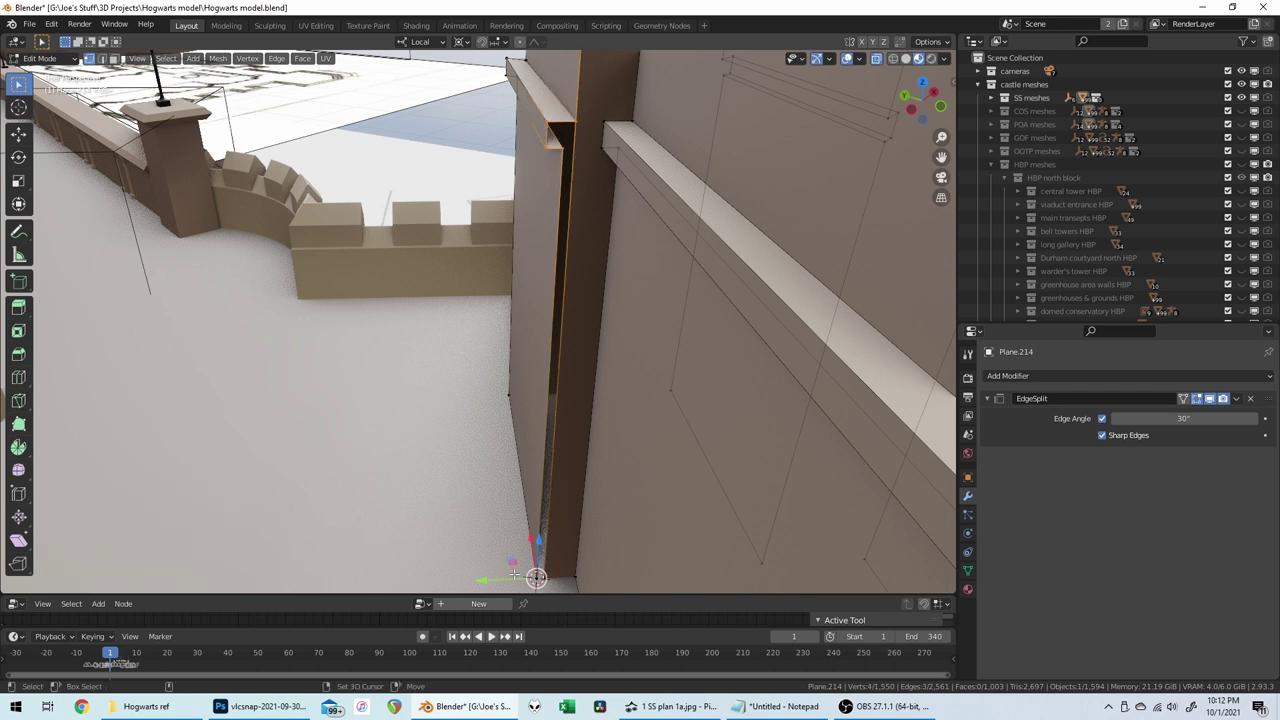
pyautogui.press('s')
pyautogui.press('z')
pyautogui.press('0')
pyautogui.press('Return')
pyautogui.hotkey('ctrl', 'z')
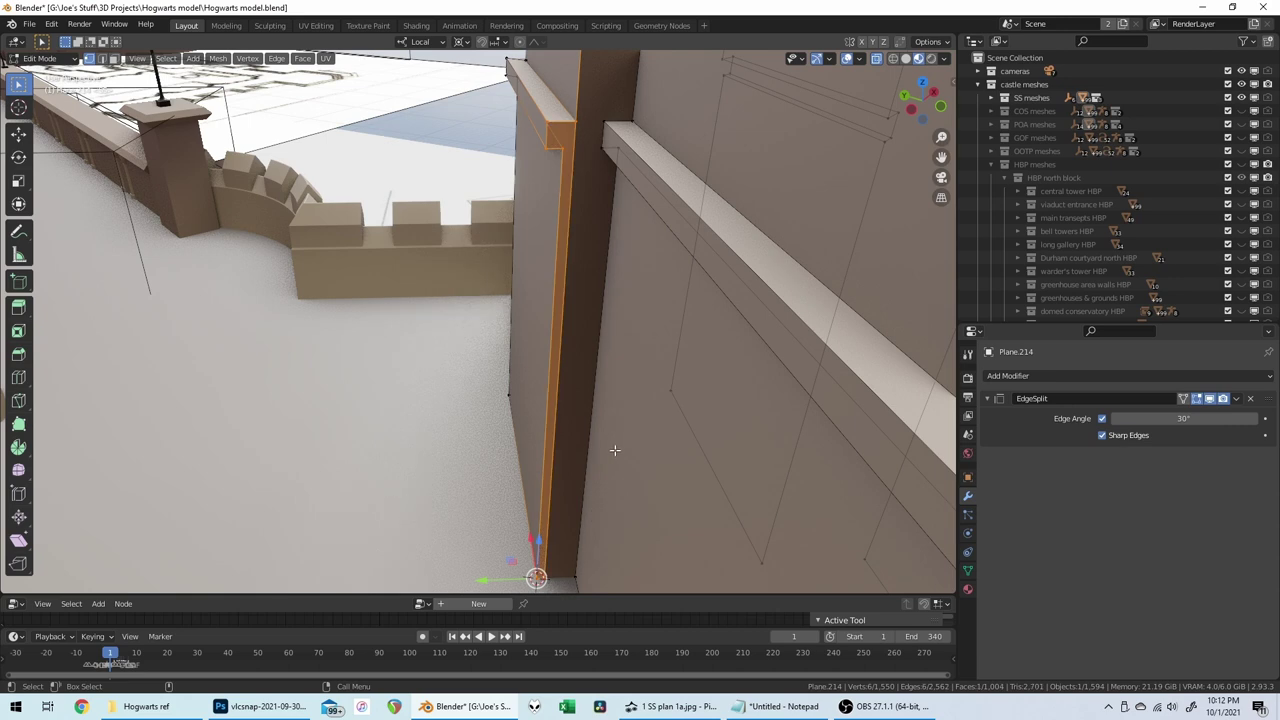
pyautogui.press('Tab')
pyautogui.moveTo(632, 393); pyautogui.dragTo(536, 435, button='middle')
pyautogui.scroll(-2, 634, 393)
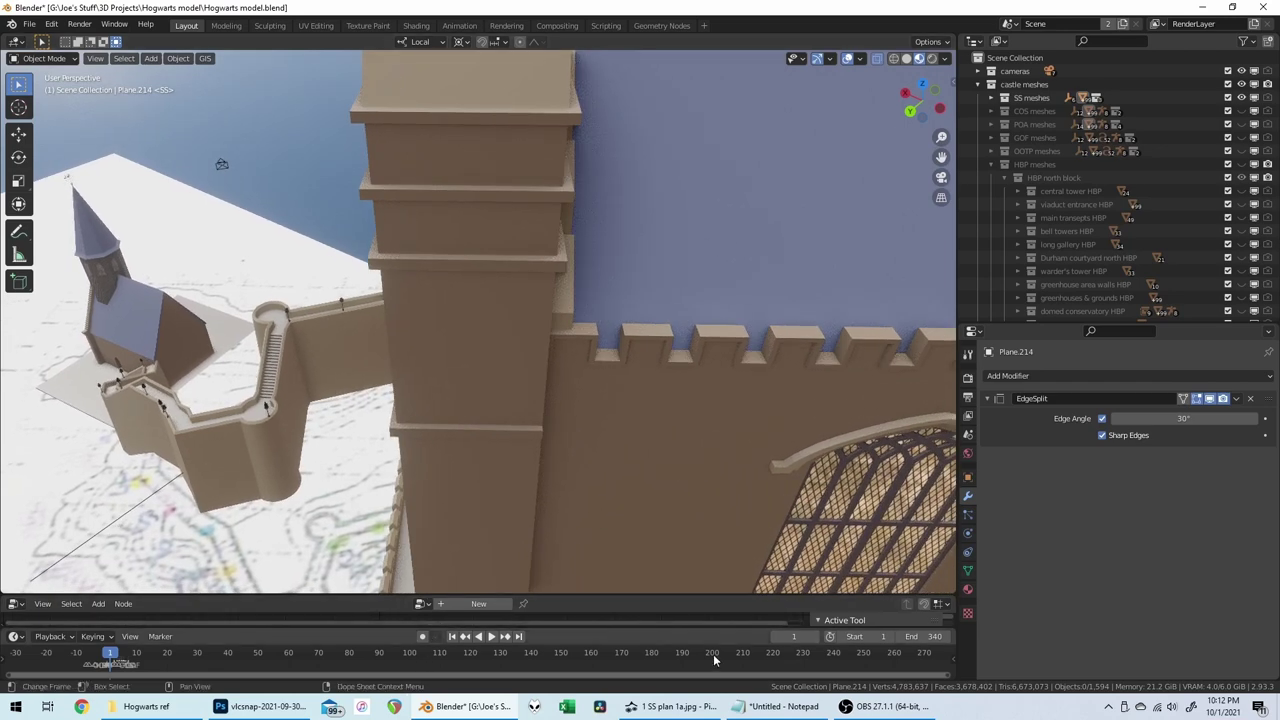
# Step: Find the reference photo 1 SS model 50a.png in the Hogwarts ref folder, examine the corner turret's moldings, and return to Blender
pyautogui.click(150, 706)
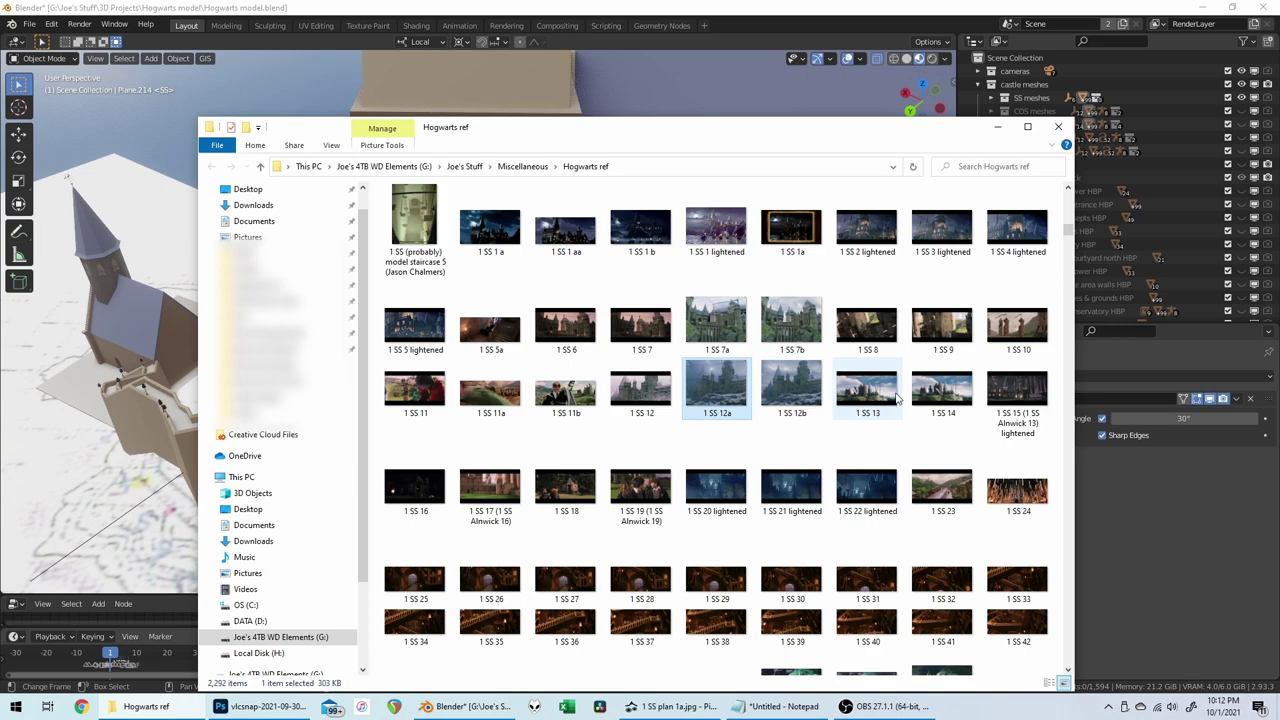
pyautogui.scroll(-5, 897, 398)
pyautogui.scroll(5, 897, 398)
pyautogui.scroll(-3, 897, 398)
pyautogui.scroll(-10, 897, 398)
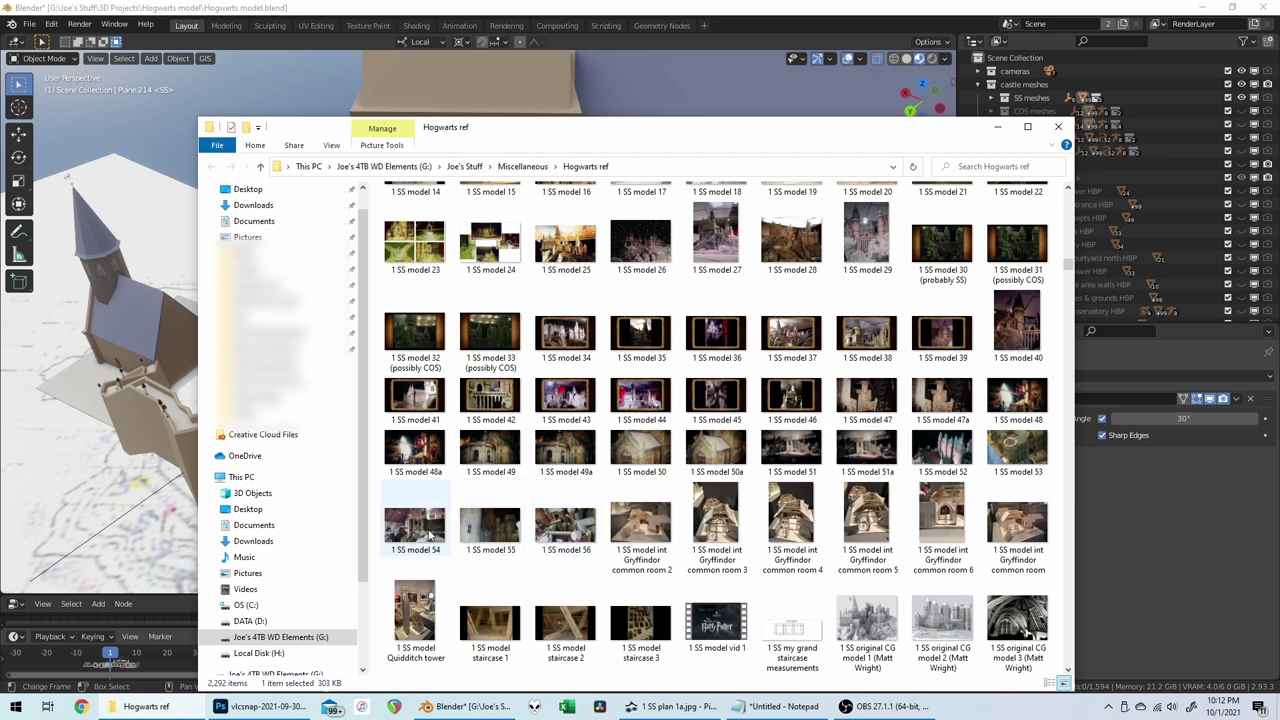
pyautogui.doubleClick(720, 455)
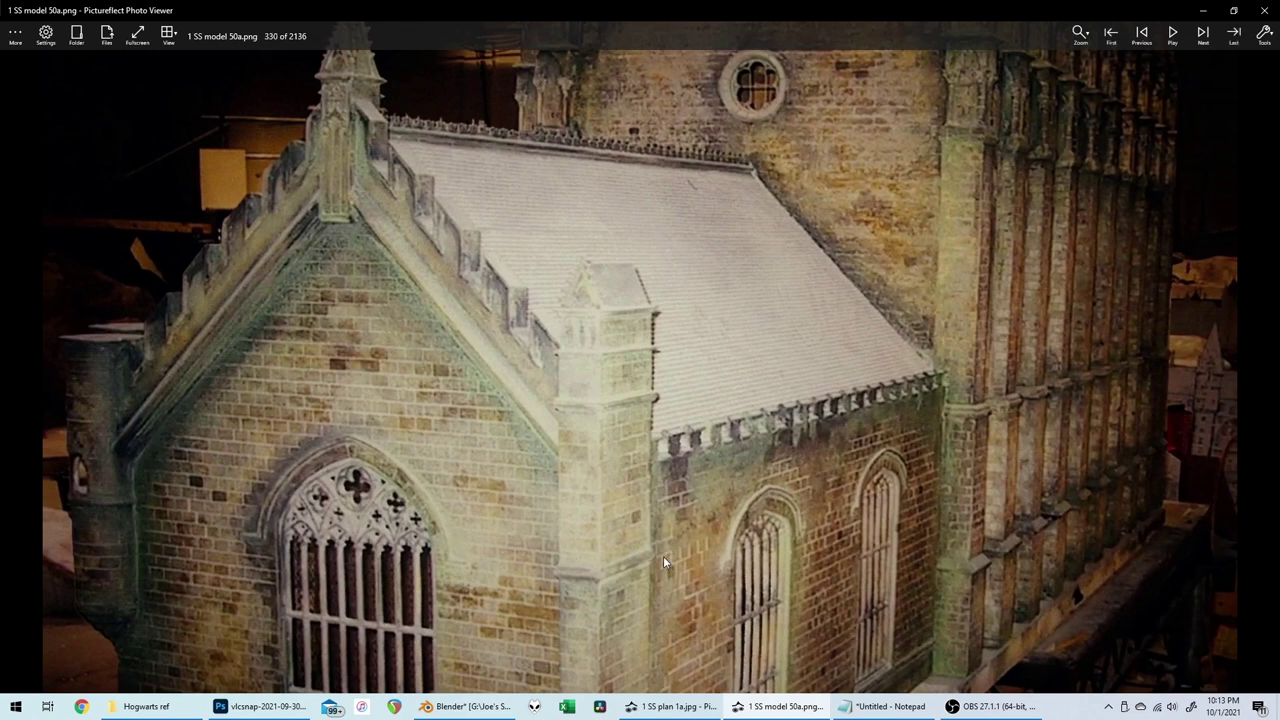
pyautogui.click(463, 707)
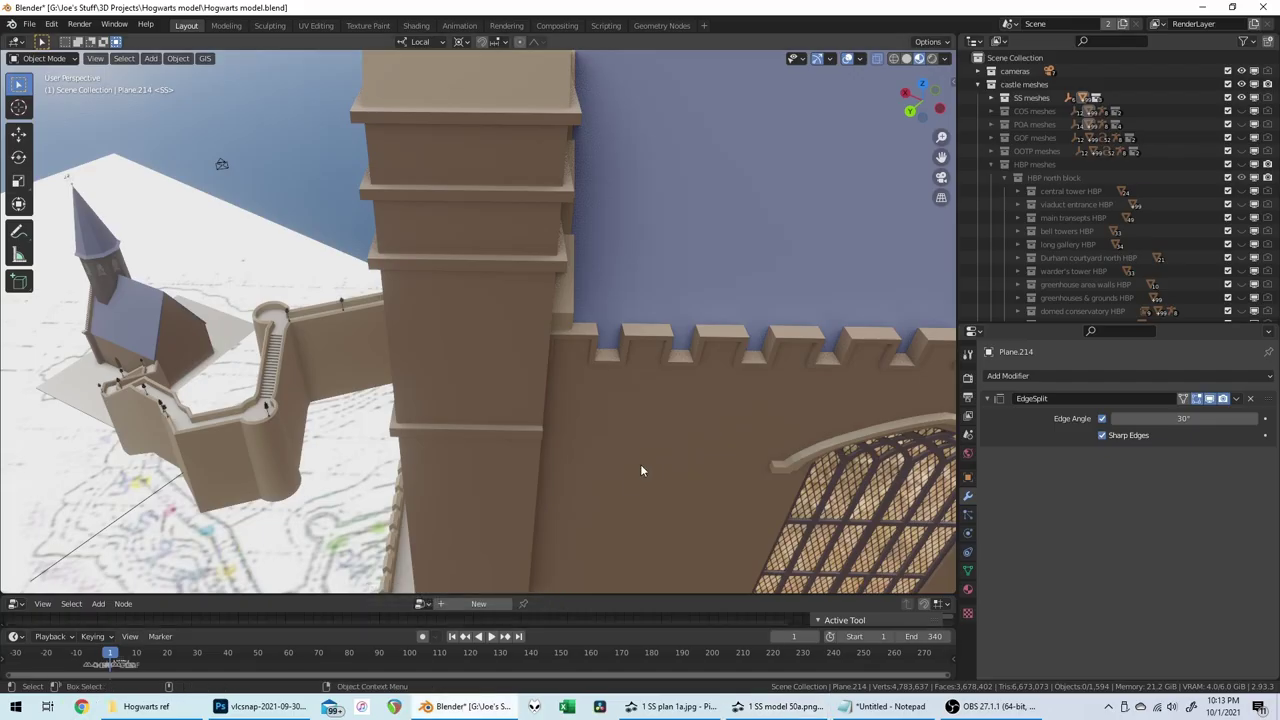
# Step: In Edit Mode on the turret mesh, snap the 3D cursor to the midpoint of the horizontal molding below the battlements
pyautogui.scroll(-4, 690, 376)
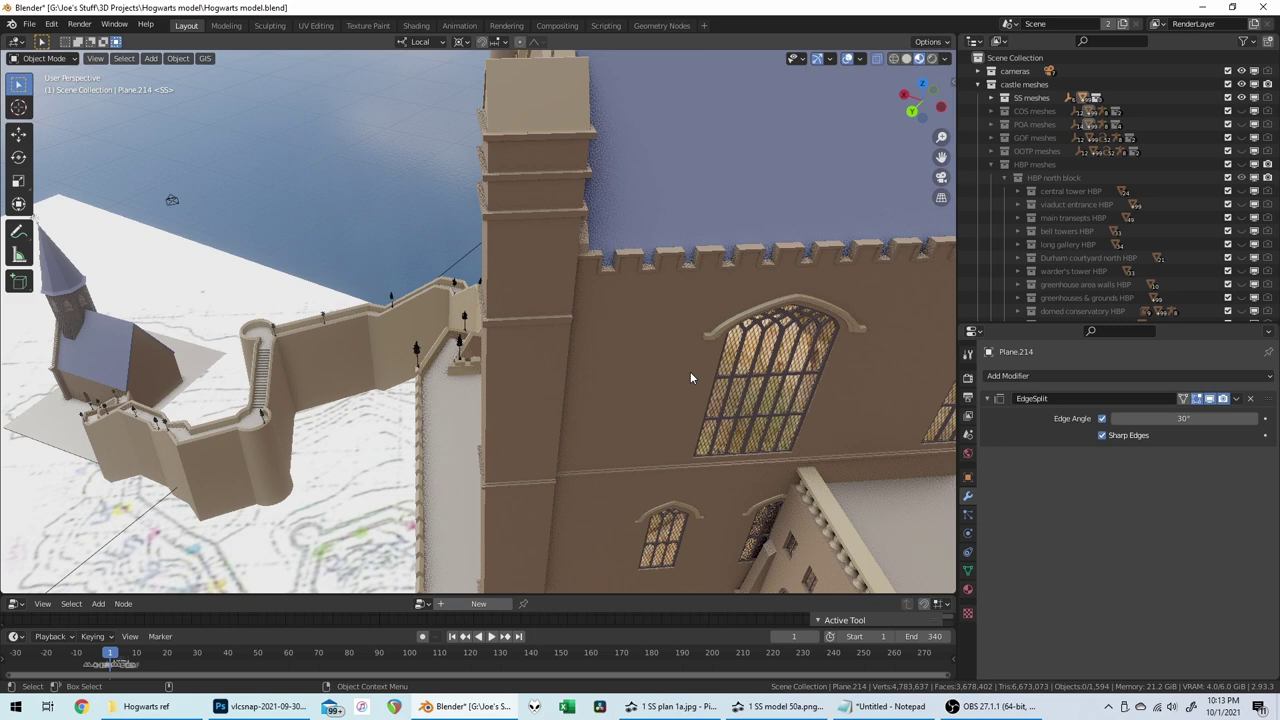
pyautogui.moveTo(690, 378); pyautogui.dragTo(625, 378, button='middle')
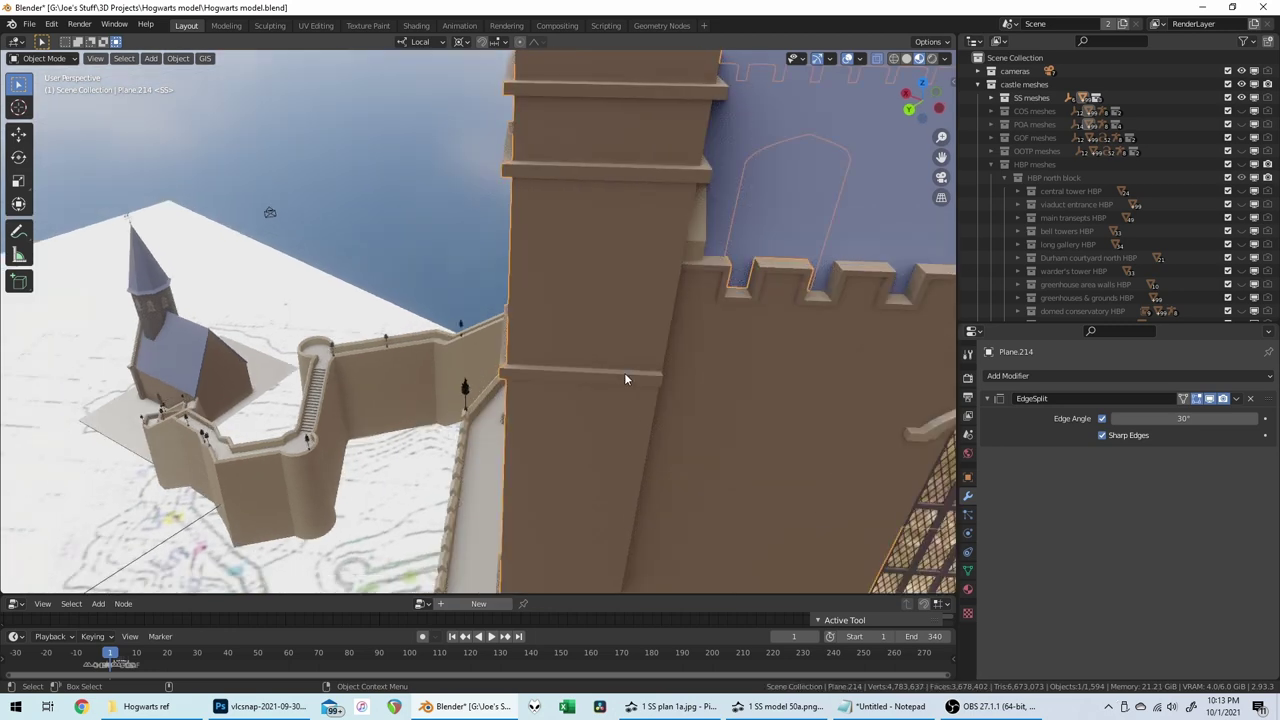
pyautogui.press('Tab')
pyautogui.scroll(5, 624, 373)
pyautogui.scroll(-6, 624, 373)
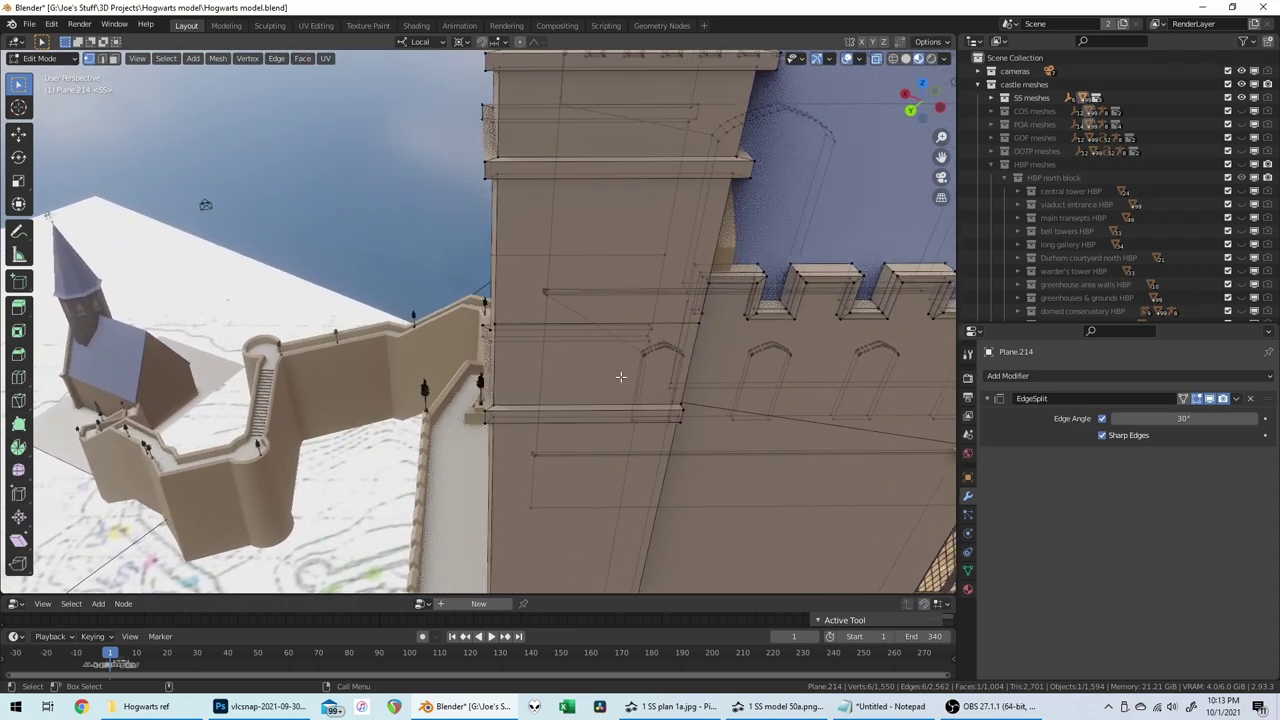
pyautogui.click(509, 404)
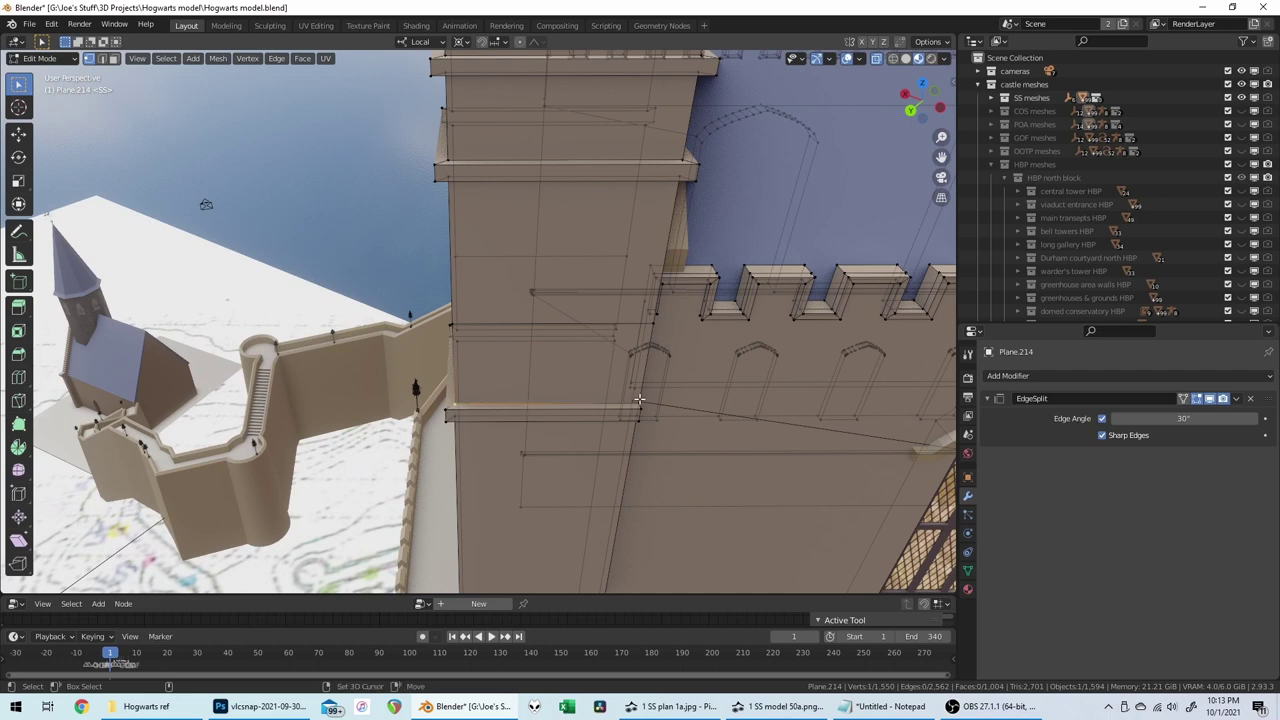
pyautogui.hotkey('shift', 's')
pyautogui.click(731, 467)
pyautogui.moveTo(486, 391); pyautogui.dragTo(549, 383, button='middle')
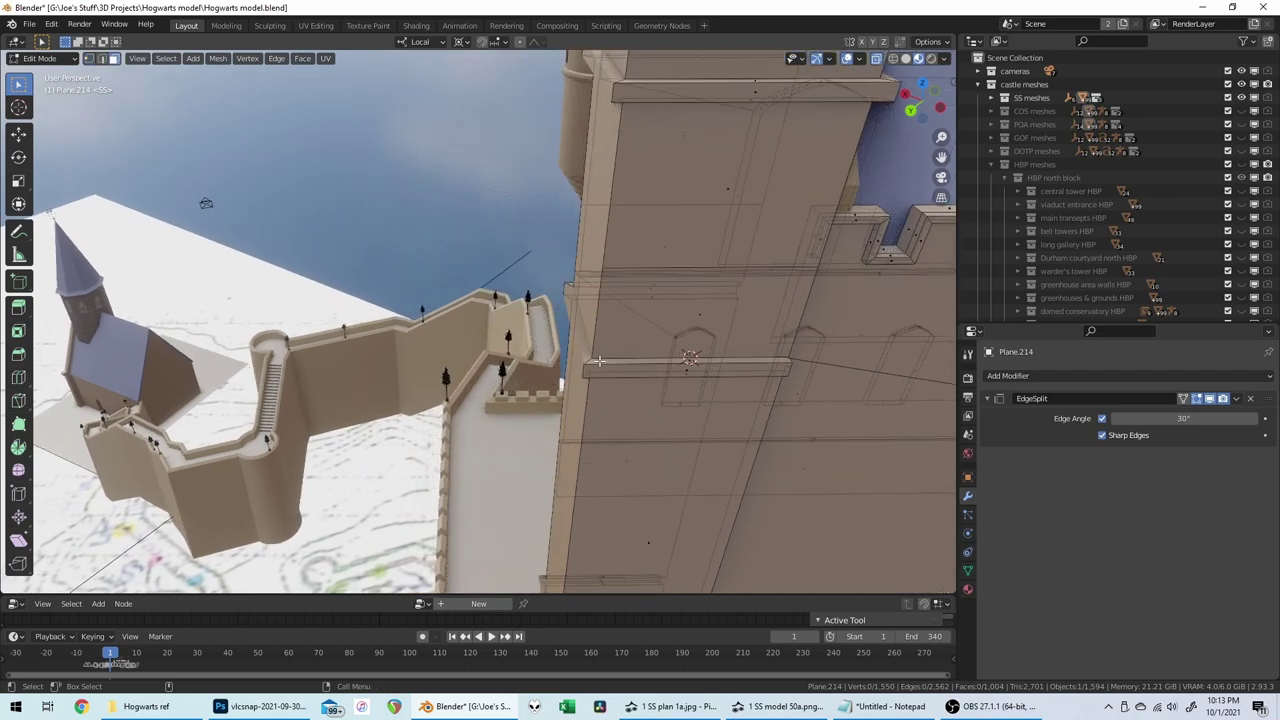
# Step: Duplicate the molding's outer corner vertex and mirror it about the 3D cursor with scale -1 along local X
pyautogui.moveTo(652, 366); pyautogui.dragTo(399, 376, button='middle')
pyautogui.click(355, 371)
pyautogui.press('s')
pyautogui.press('x')
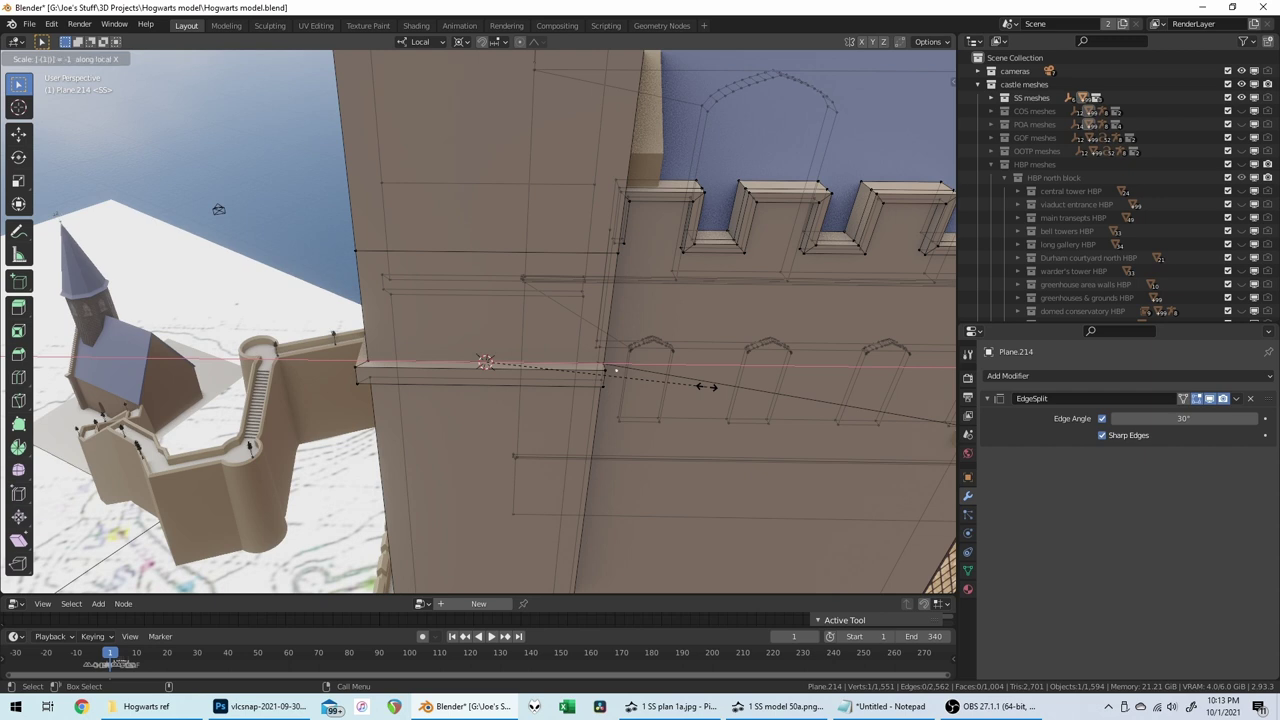
pyautogui.press('Return')
# Step: Snap the 3D cursor to the mirrored vertex and align the molding's inner end edge with it along local X
pyautogui.hotkey('shift', 's')
pyautogui.click(694, 459)
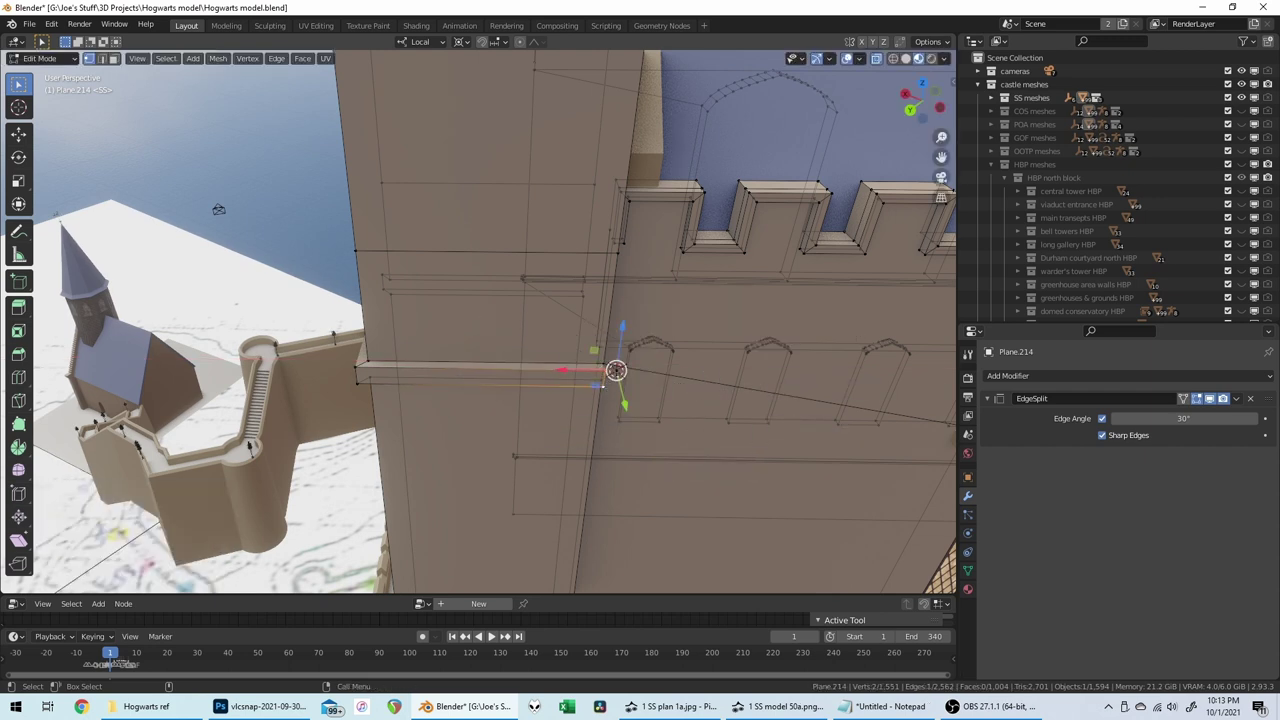
pyautogui.press('s')
pyautogui.press('x')
pyautogui.press('Return')
# Step: Extrude the molding's inner end face about 0.142 along local Y into the adjoining wall, and leave Edit Mode
pyautogui.moveTo(857, 335); pyautogui.dragTo(375, 383, button='middle')
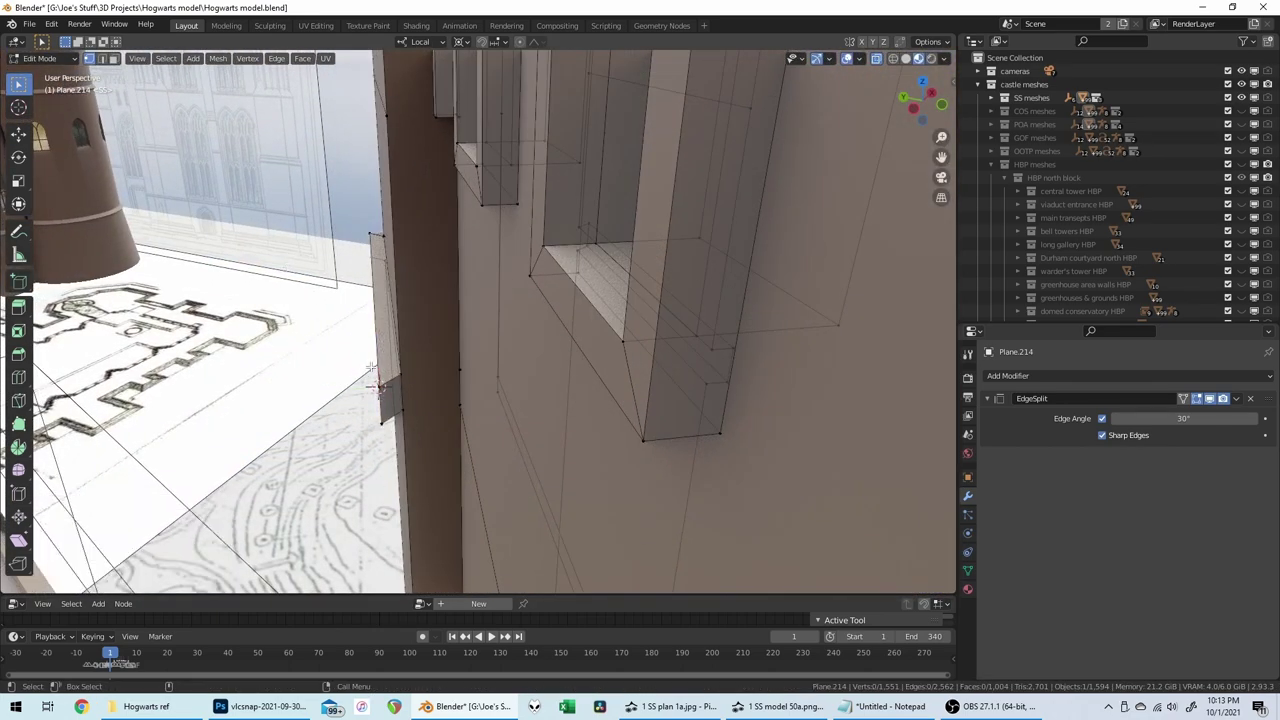
pyautogui.click(385, 378)
pyautogui.press('e')
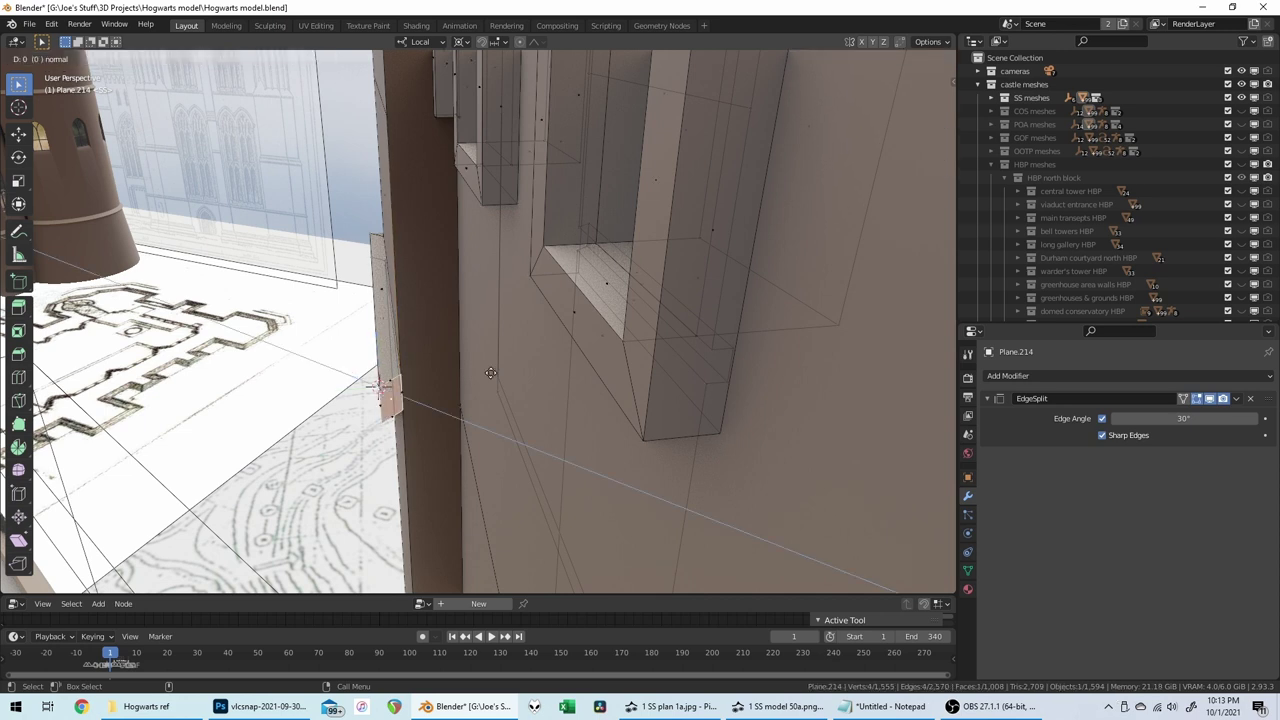
pyautogui.click(578, 358)
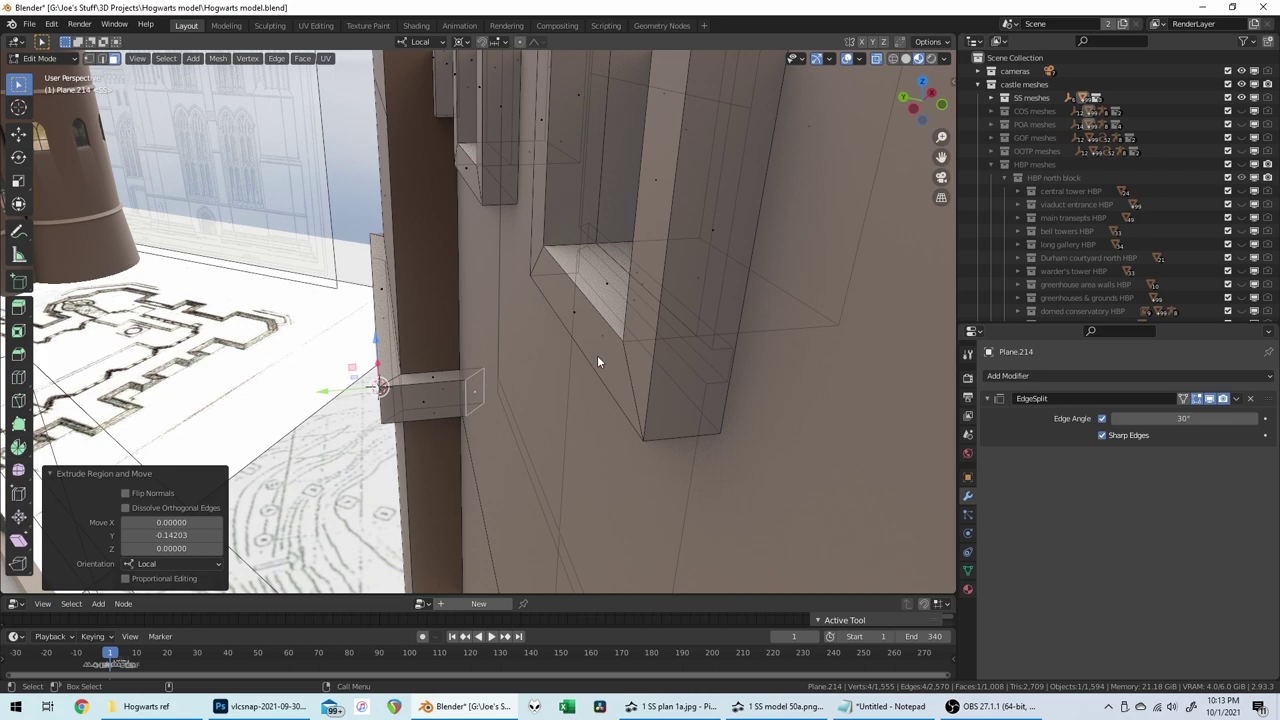
pyautogui.press('Tab')
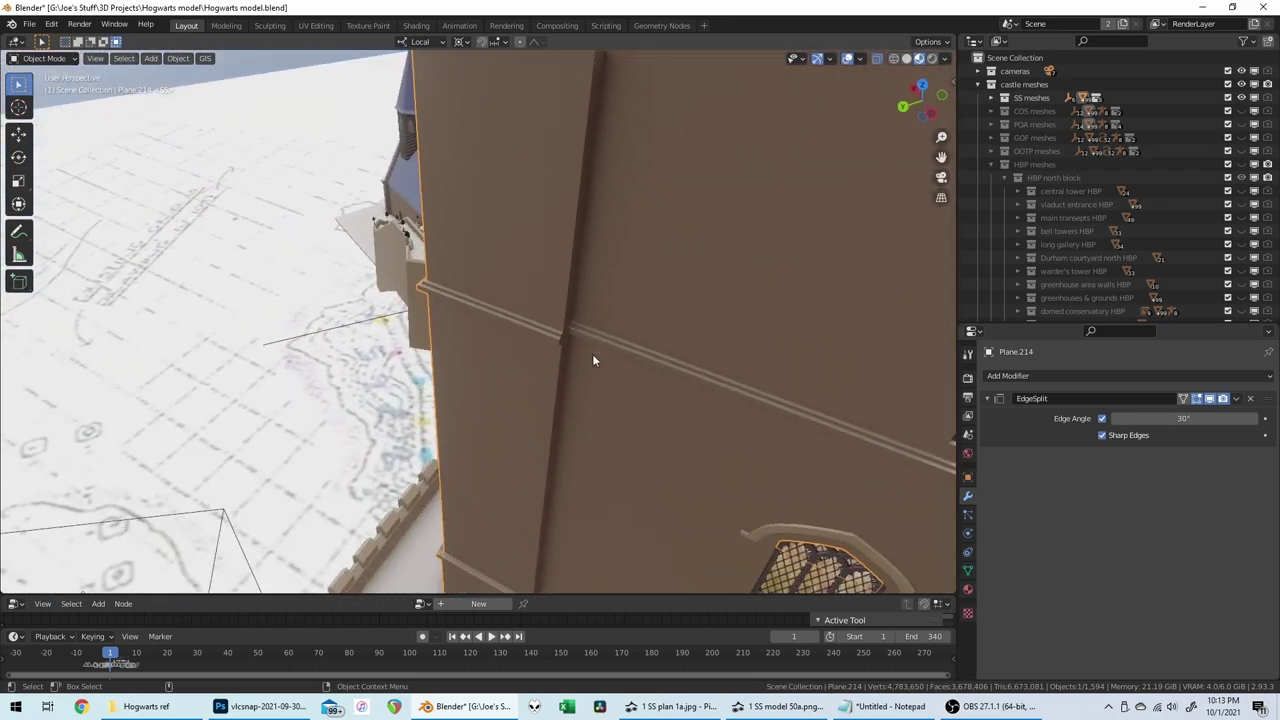
# Step: Duplicate the next lower turret molding's outer corner vertex and mirror it along local X about the midpoint of the molding's upper edge
pyautogui.press('Tab')
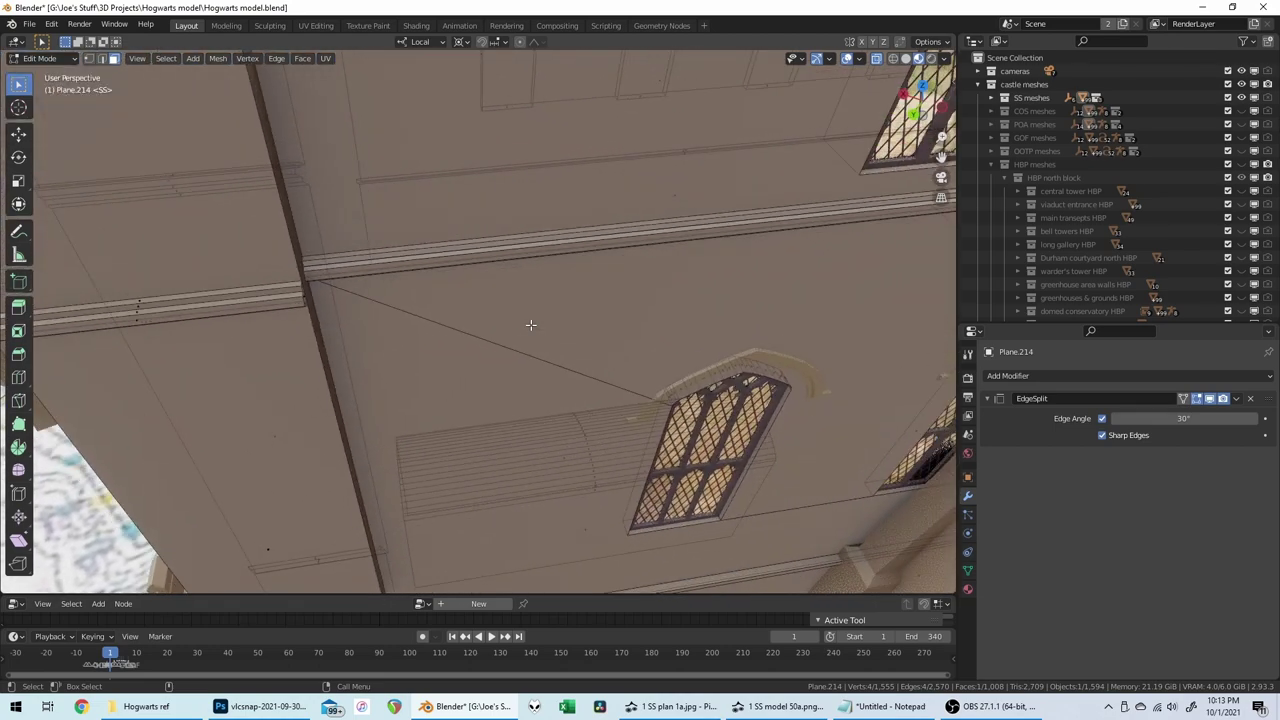
pyautogui.moveTo(531, 325); pyautogui.dragTo(399, 215, button='middle')
pyautogui.press('1')
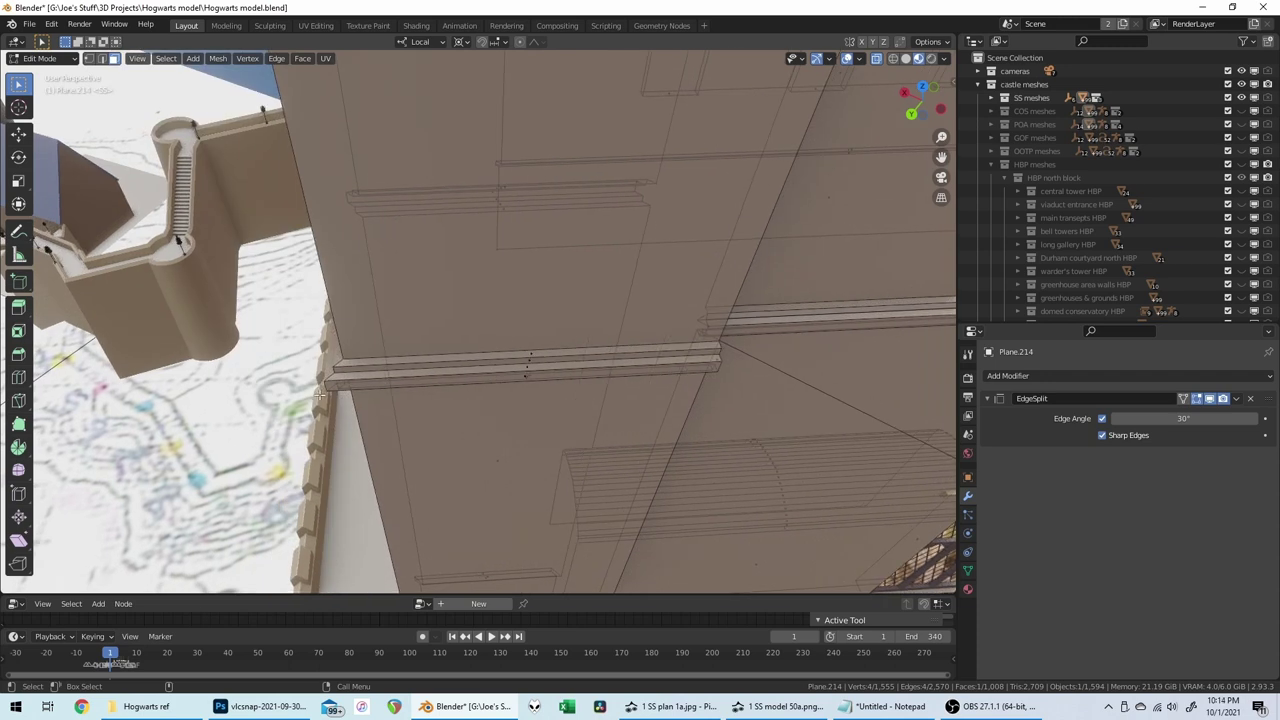
pyautogui.click(423, 366)
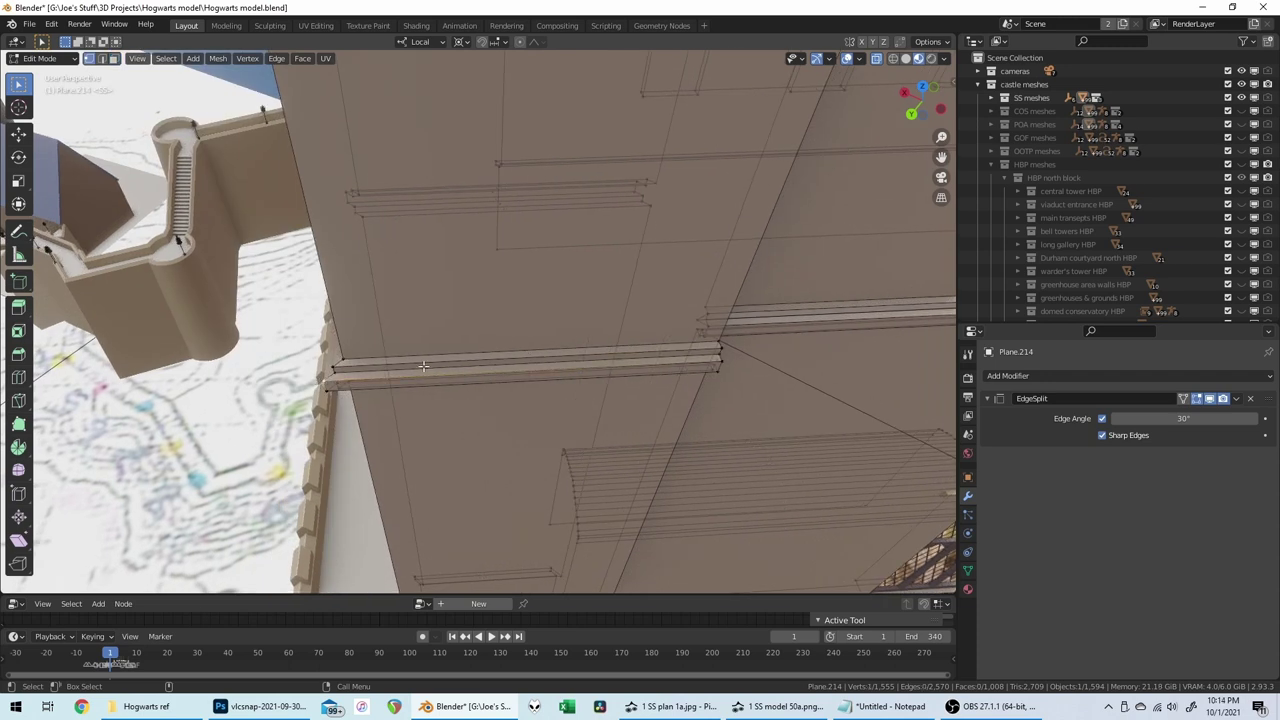
pyautogui.click(713, 339)
pyautogui.hotkey('shift', 's')
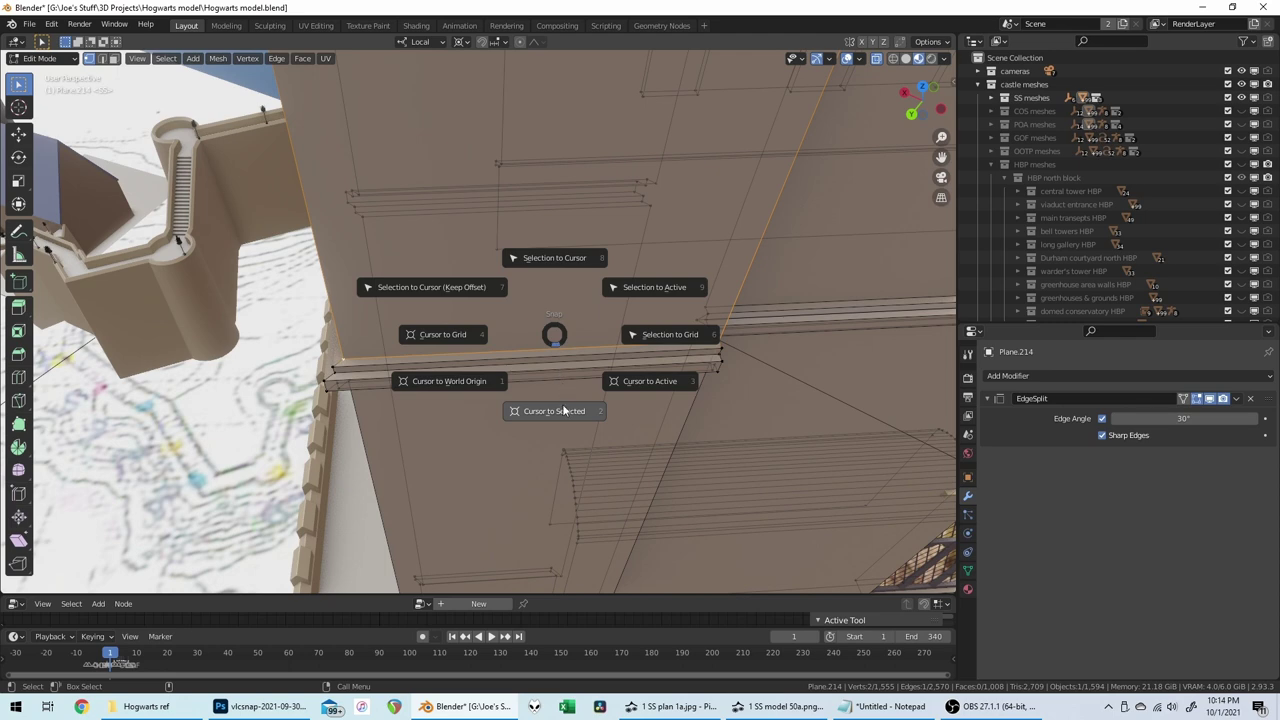
pyautogui.click(512, 412)
pyautogui.press('s')
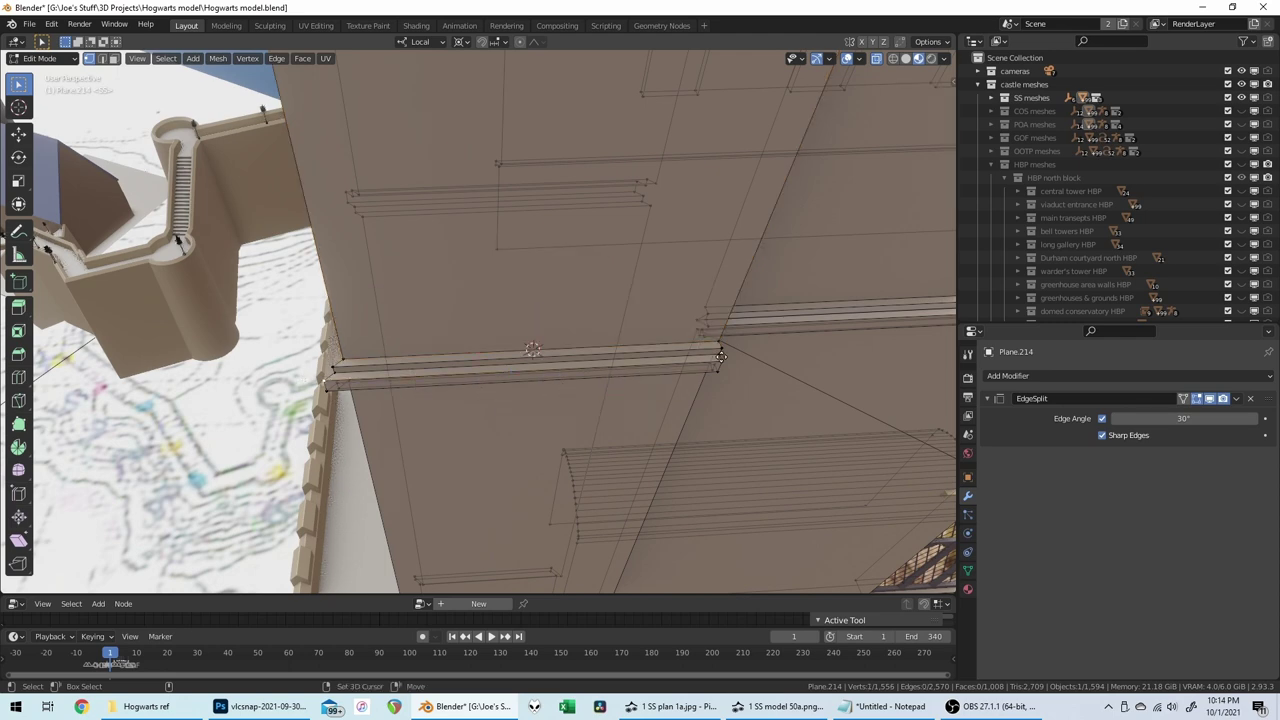
pyautogui.press('x')
pyautogui.press('Return')
# Step: Snap the 3D cursor to the mirrored vertex and align the lower molding's inner end edge to it with scale 0 along local X
pyautogui.hotkey('shift', 's')
pyautogui.click(728, 420)
pyautogui.keyDown('shift'); pyautogui.moveTo(830, 452); pyautogui.dragTo(728, 396, button='middle'); pyautogui.keyUp('shift')
pyautogui.scroll(3, 728, 396)
pyautogui.click(609, 285)
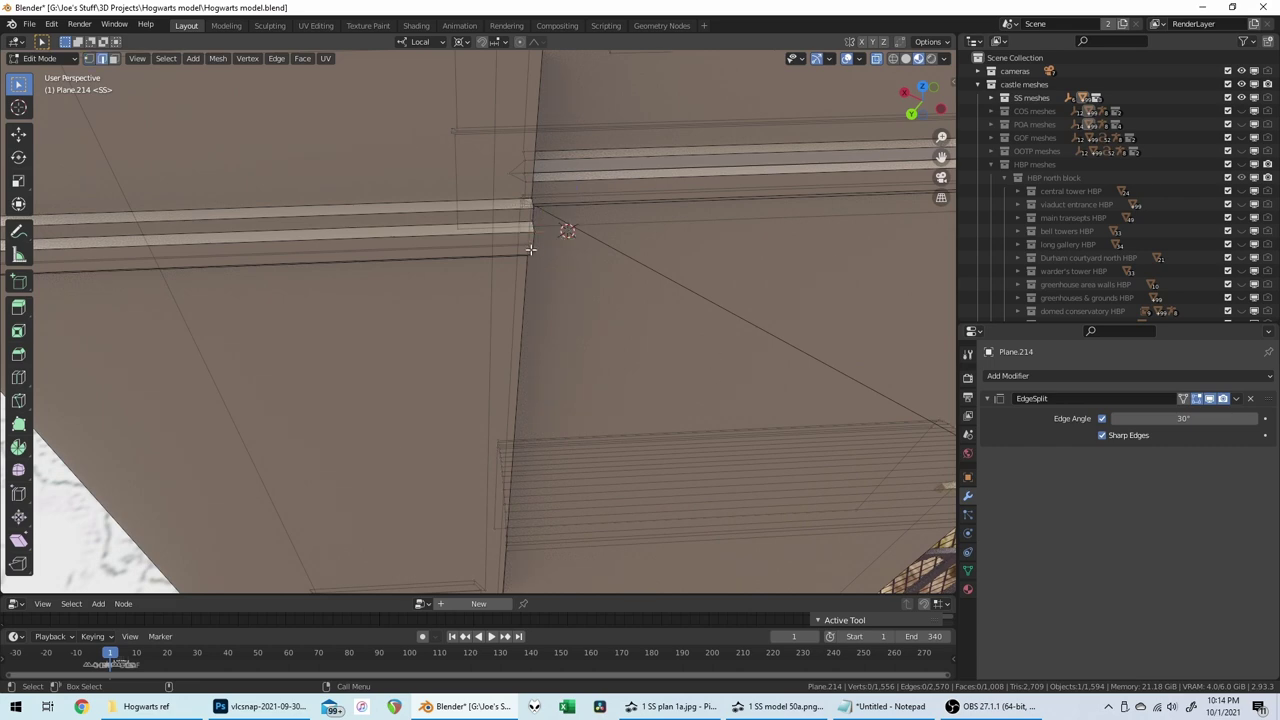
pyautogui.click(531, 247)
pyautogui.press('s')
pyautogui.press('x')
pyautogui.press('0')
pyautogui.press('Return')
# Step: Try to align the lower molding's remaining inner end edges with scale 0 along local X about its outer corner vertex, and undo it
pyautogui.moveTo(570, 235)
pyautogui.mouseDown(button='middle')
pyautogui.moveTo(604, 230)
pyautogui.moveTo(565, 240)
pyautogui.mouseUp(button='middle')
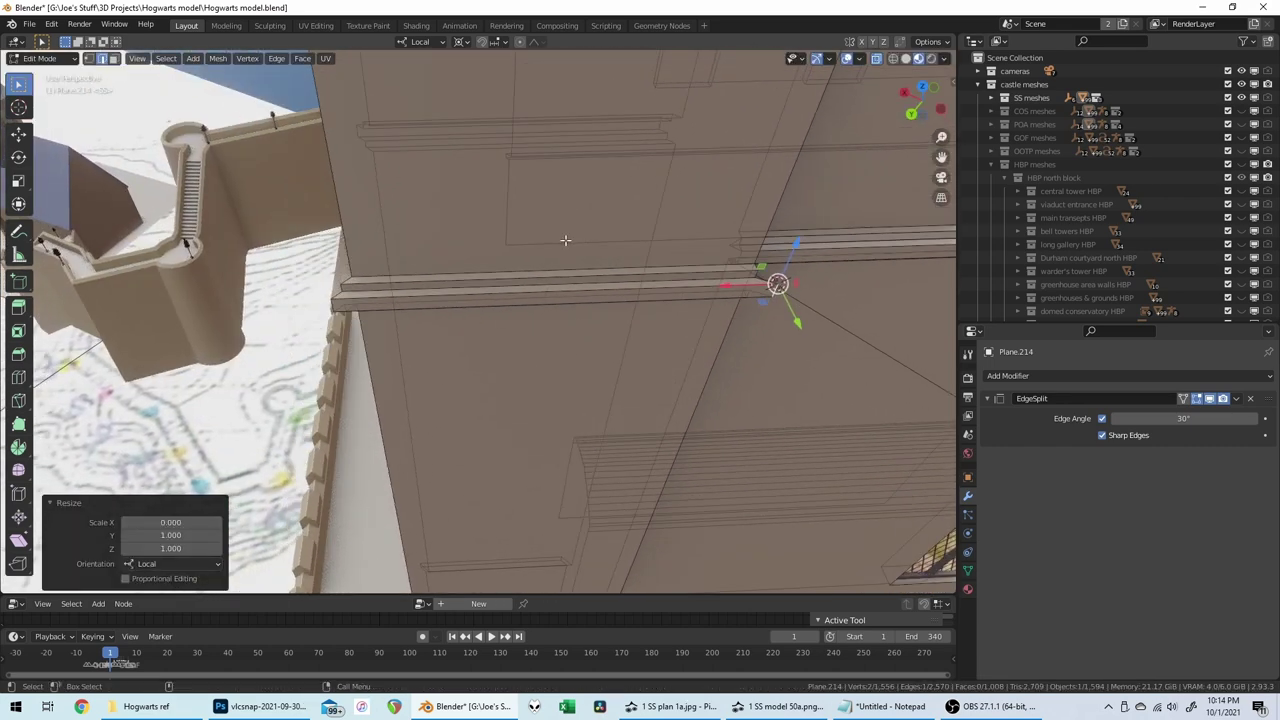
pyautogui.click(354, 290)
pyautogui.hotkey('shift', 's')
pyautogui.click(546, 342)
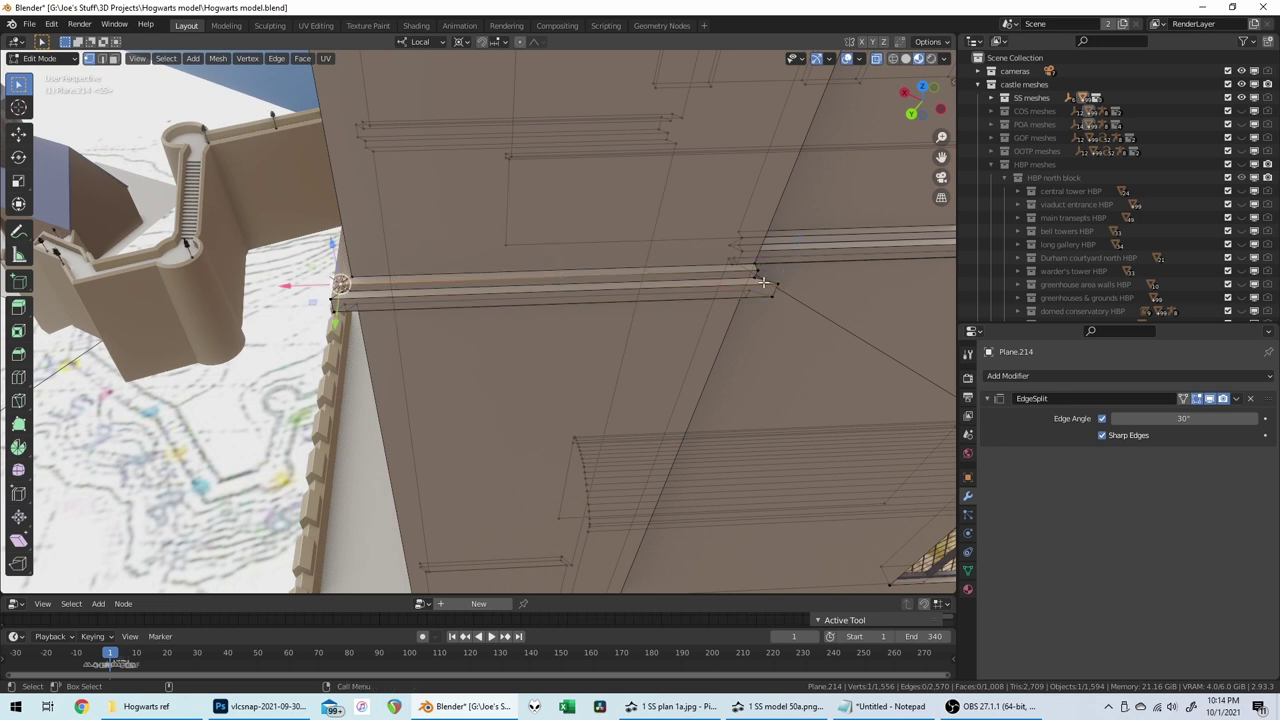
pyautogui.press('2')
pyautogui.click(757, 276)
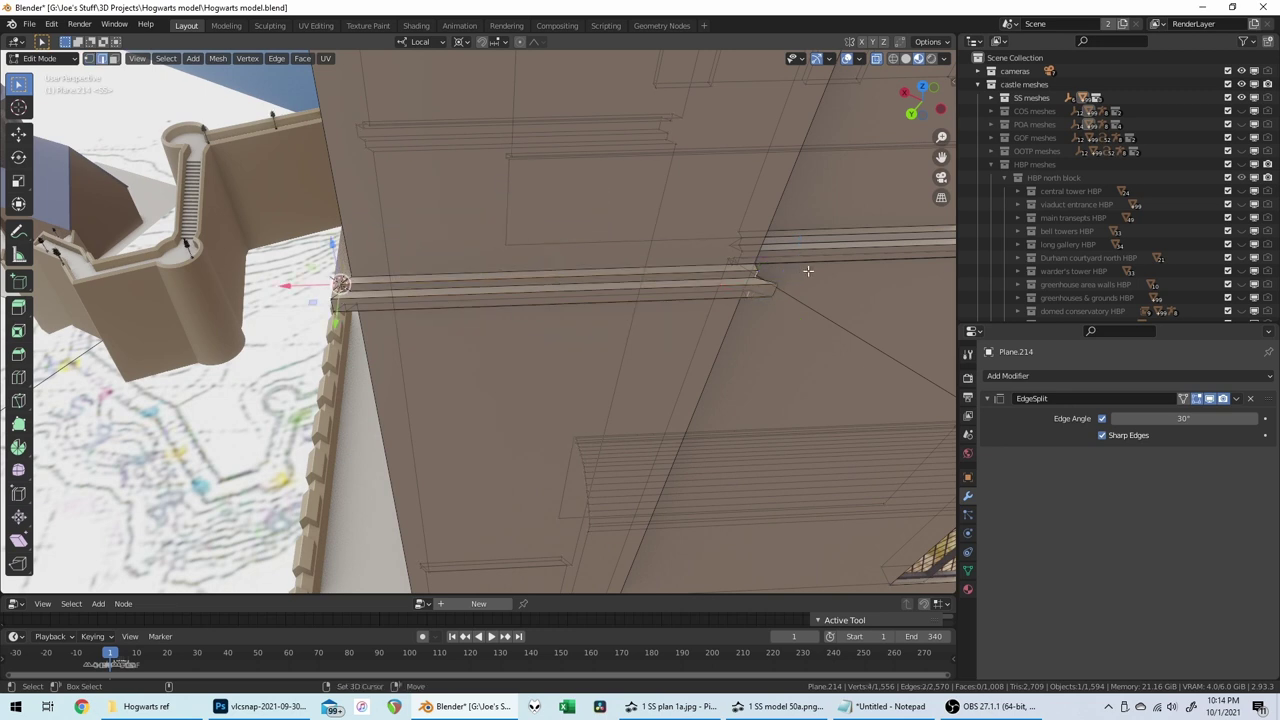
pyautogui.write('sx')
pyautogui.write('0')
pyautogui.press('Return')
pyautogui.hotkey('ctrl', 'z')
pyautogui.hotkey('ctrl', 'z')
pyautogui.press('s')
pyautogui.press('x')
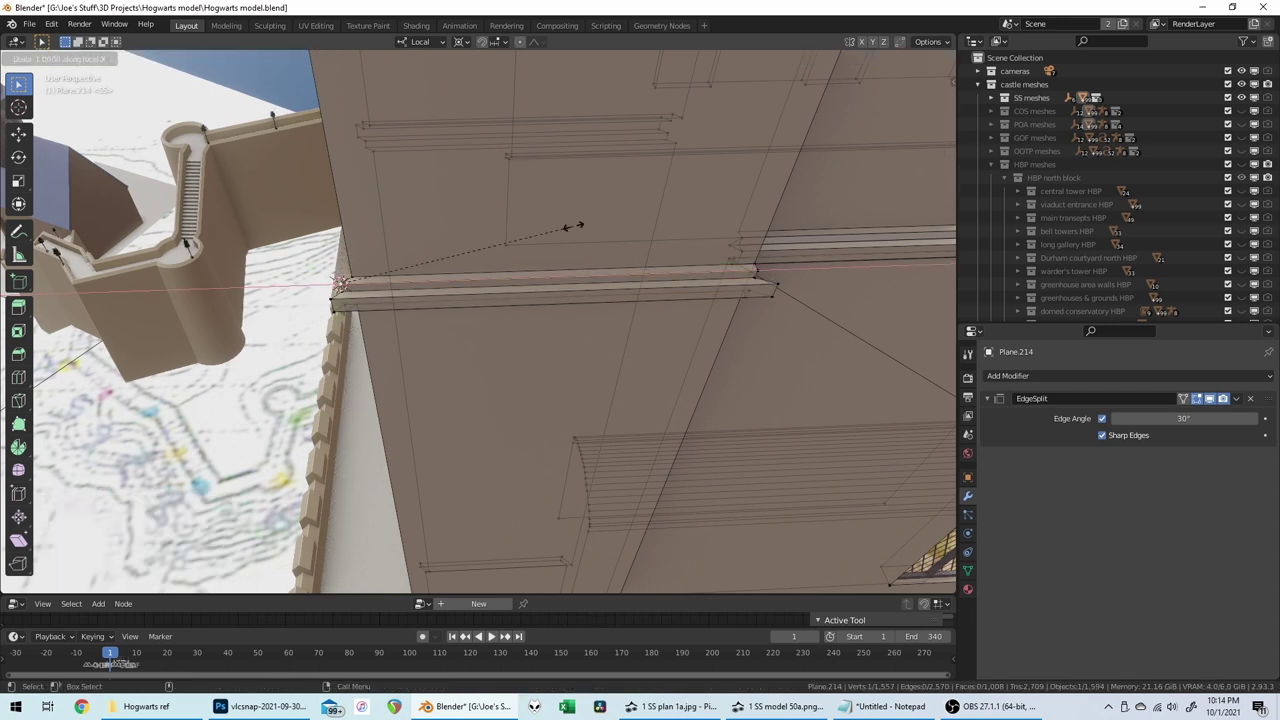
pyautogui.press('Escape')
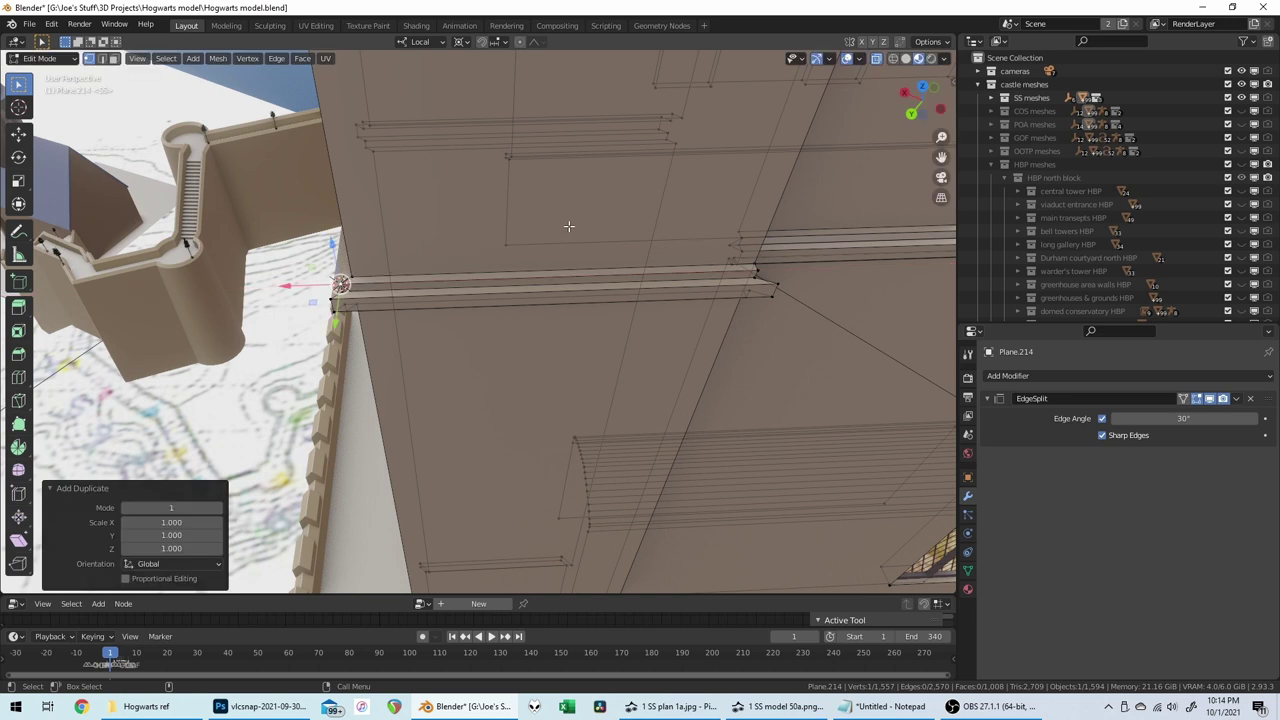
# Step: Try to mirror a duplicate of the molding's outer end vertex along local X about the upper edge's midpoint, and delete the duplicate
pyautogui.click(629, 271)
pyautogui.hotkey('shift', 's')
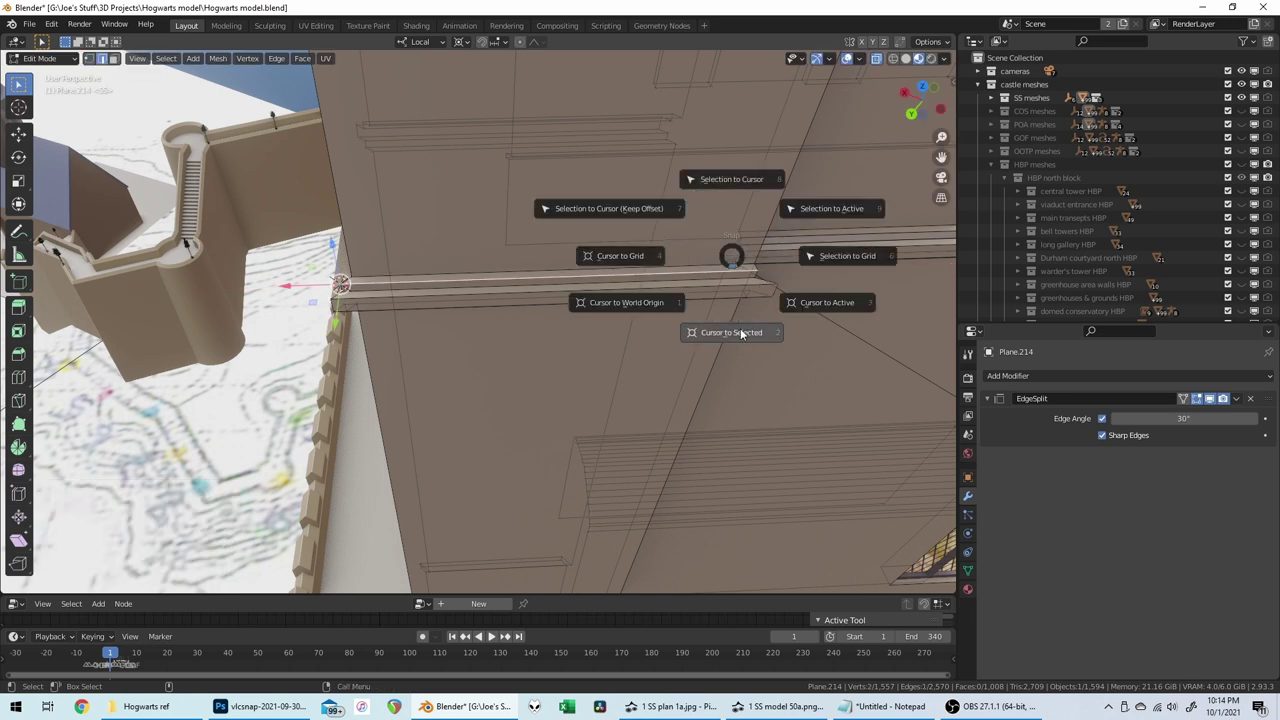
pyautogui.click(735, 333)
pyautogui.click(341, 283)
pyautogui.hotkey('shift', 'd')
pyautogui.write('sx-1')
pyautogui.press('Return')
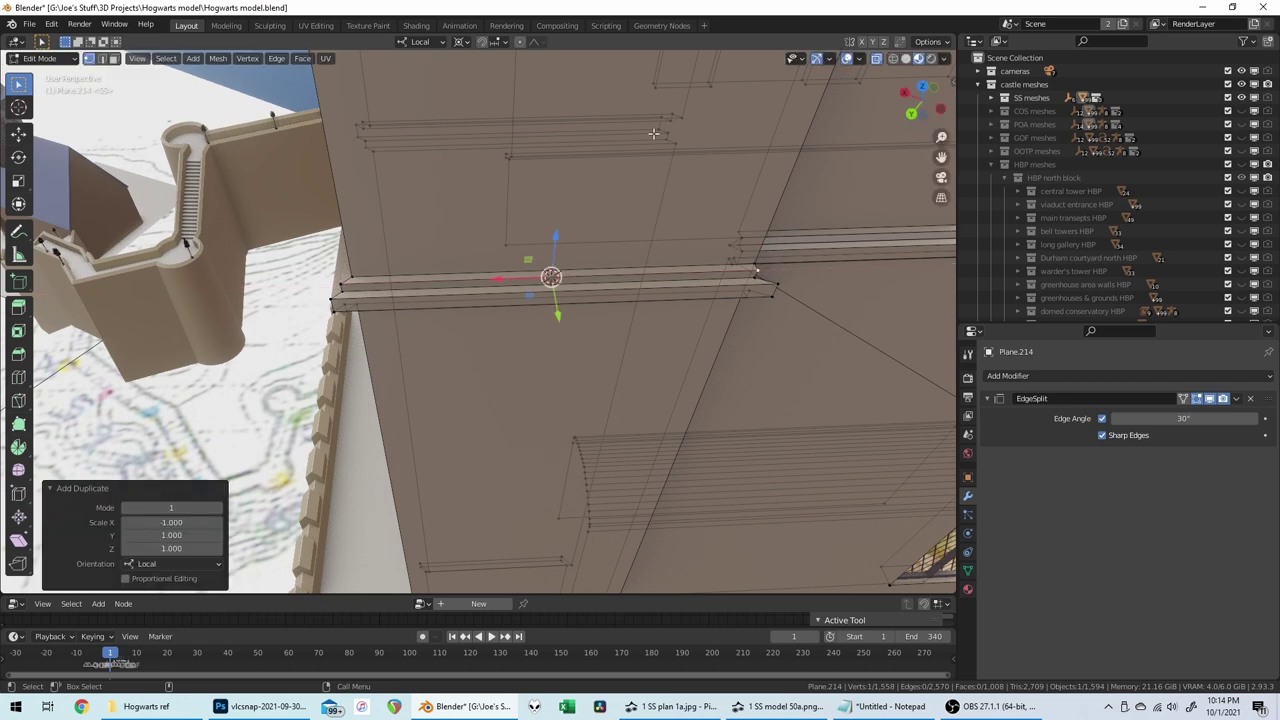
pyautogui.keyDown('shift'); pyautogui.moveTo(606, 148); pyautogui.dragTo(563, 167, button='middle'); pyautogui.keyUp('shift')
pyautogui.scroll(-4, 562, 166)
pyautogui.press('x')
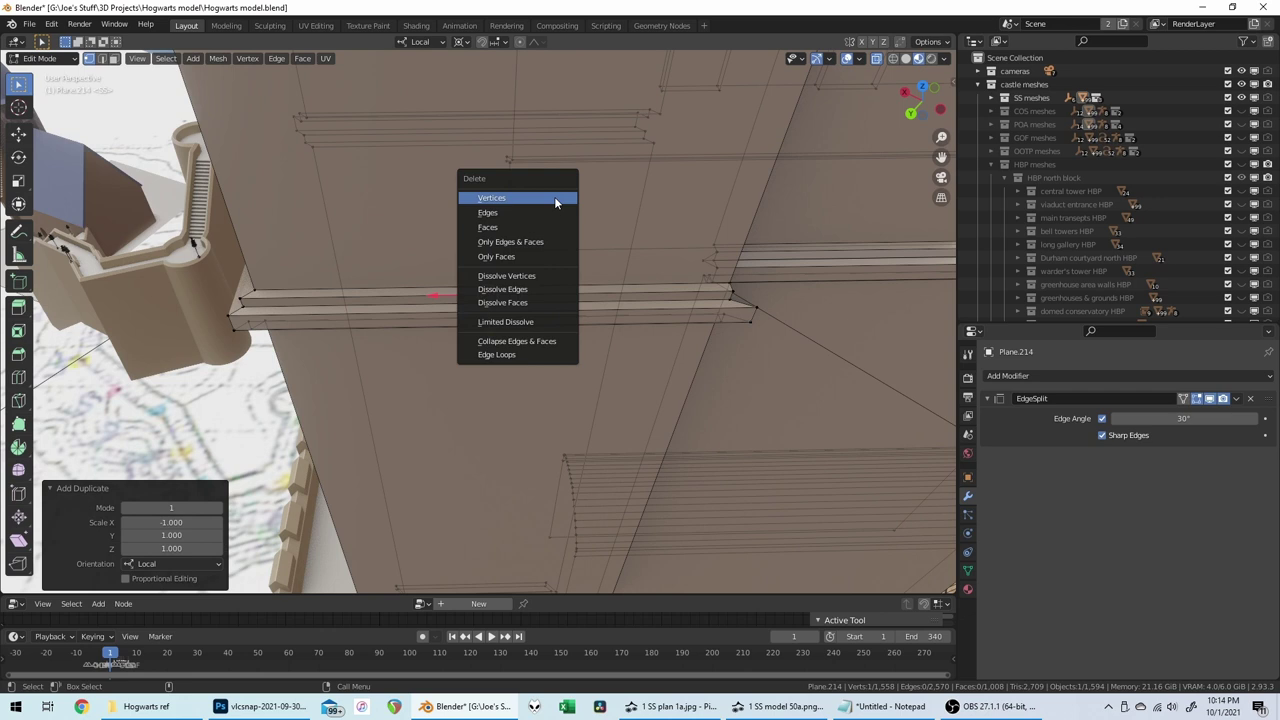
pyautogui.click(555, 200)
# Step: Duplicate the molding's outer end vertex and mirror it along local X about the midpoint between the molding's two upper ends
pyautogui.scroll(2, 336, 292)
pyautogui.click(286, 297)
pyautogui.keyDown('shift'); pyautogui.click(754, 285); pyautogui.keyUp('shift')
pyautogui.hotkey('shift', 's')
pyautogui.click(824, 327)
pyautogui.click(276, 297)
pyautogui.hotkey('shift', 'd')
pyautogui.write('sx-1')
pyautogui.press('Return')
# Step: Snap the 3D cursor to the mirrored vertex and align the molding's remaining inner end edges to it with scale 0 along local X
pyautogui.hotkey('shift', 's')
pyautogui.click(556, 330)
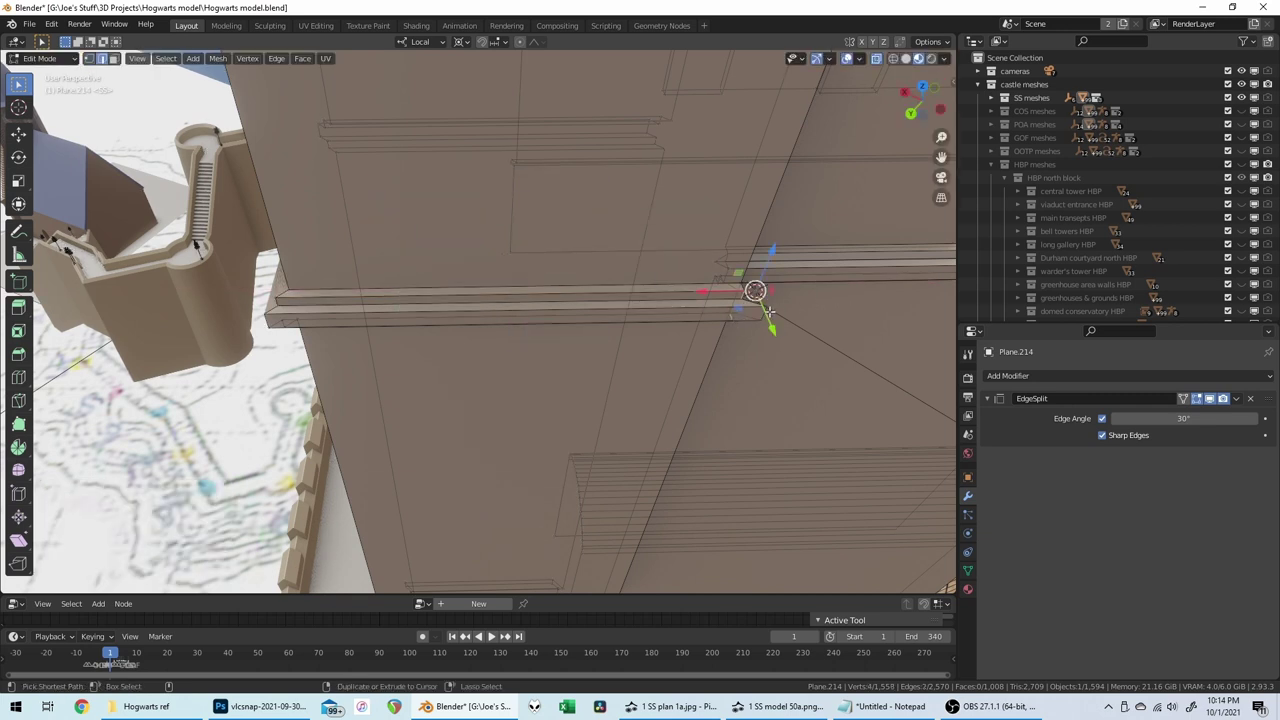
pyautogui.hotkey('ctrl', 'z')
pyautogui.scroll(3, 769, 309)
pyautogui.keyDown('shift'); pyautogui.moveTo(769, 309); pyautogui.dragTo(738, 239, button='middle'); pyautogui.keyUp('shift')
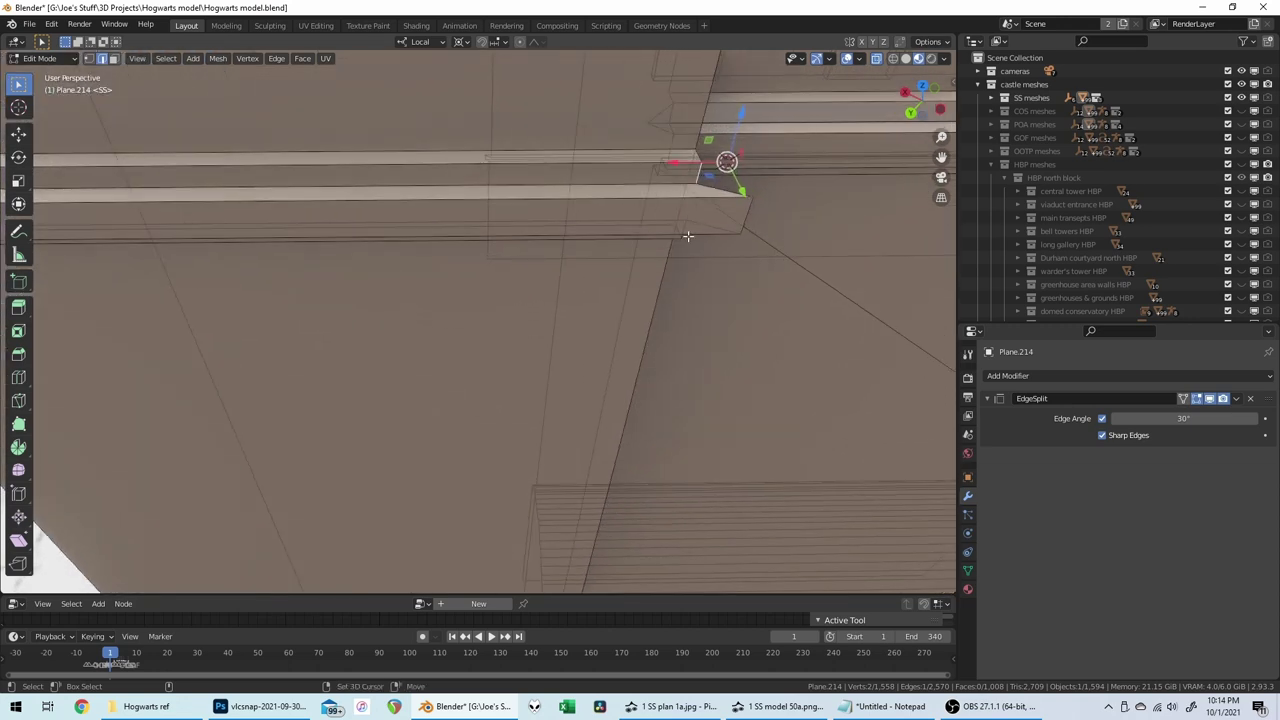
pyautogui.press('s')
pyautogui.press('x')
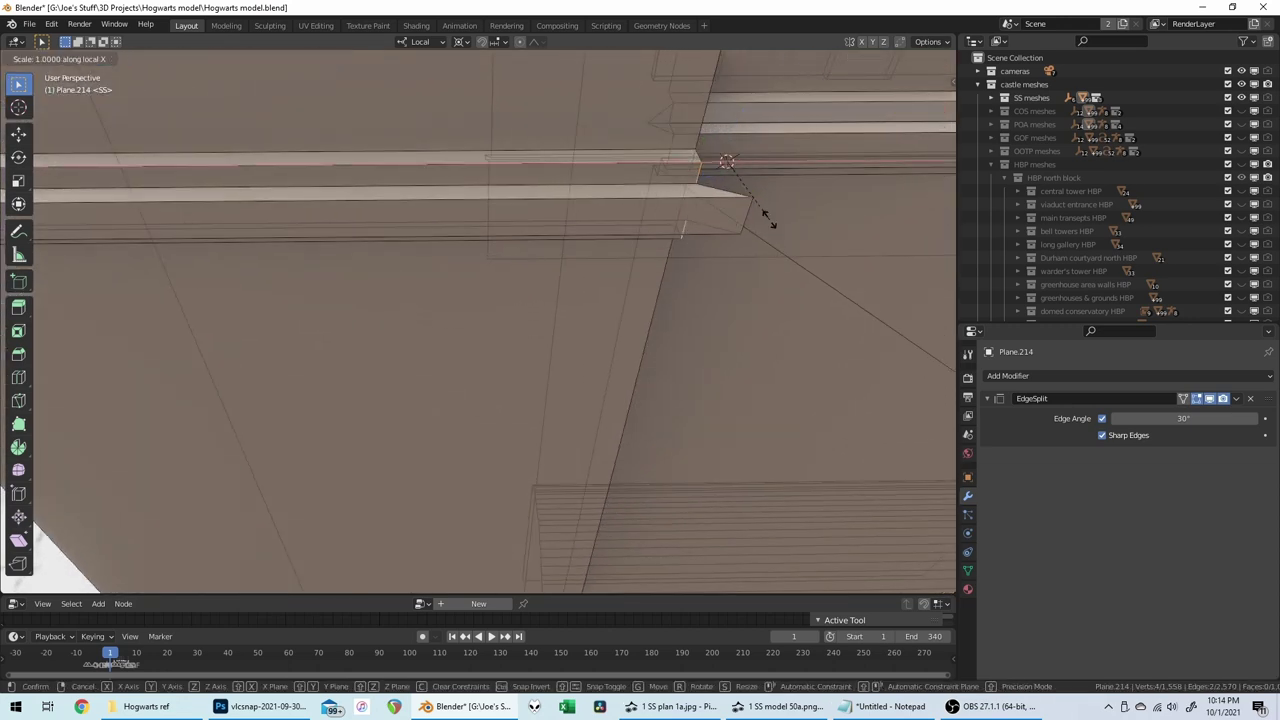
pyautogui.press('0')
pyautogui.press('Return')
# Step: Extrude the molding's inner end faces about 0.144 along local Y into the adjoining wall, and leave Edit Mode
pyautogui.scroll(-4, 769, 219)
pyautogui.moveTo(769, 219); pyautogui.dragTo(732, 226, button='middle')
pyautogui.press('3')
pyautogui.click(452, 296)
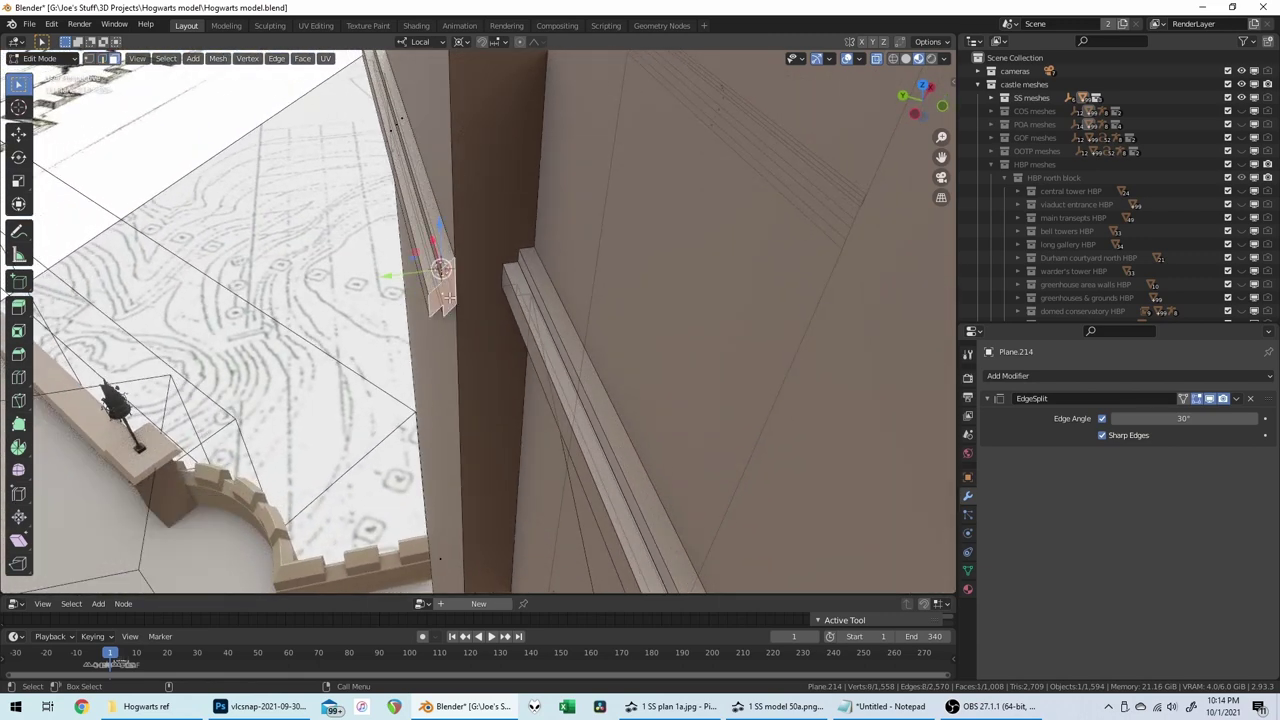
pyautogui.press('e')
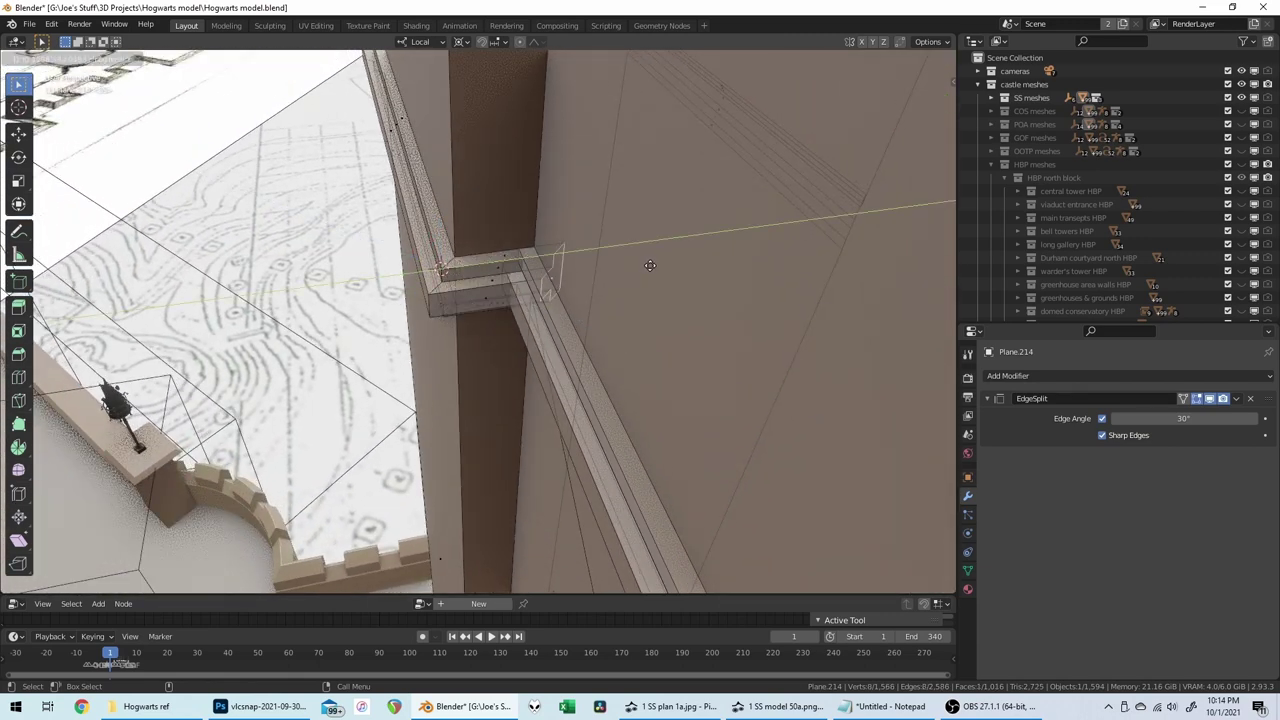
pyautogui.click(652, 264)
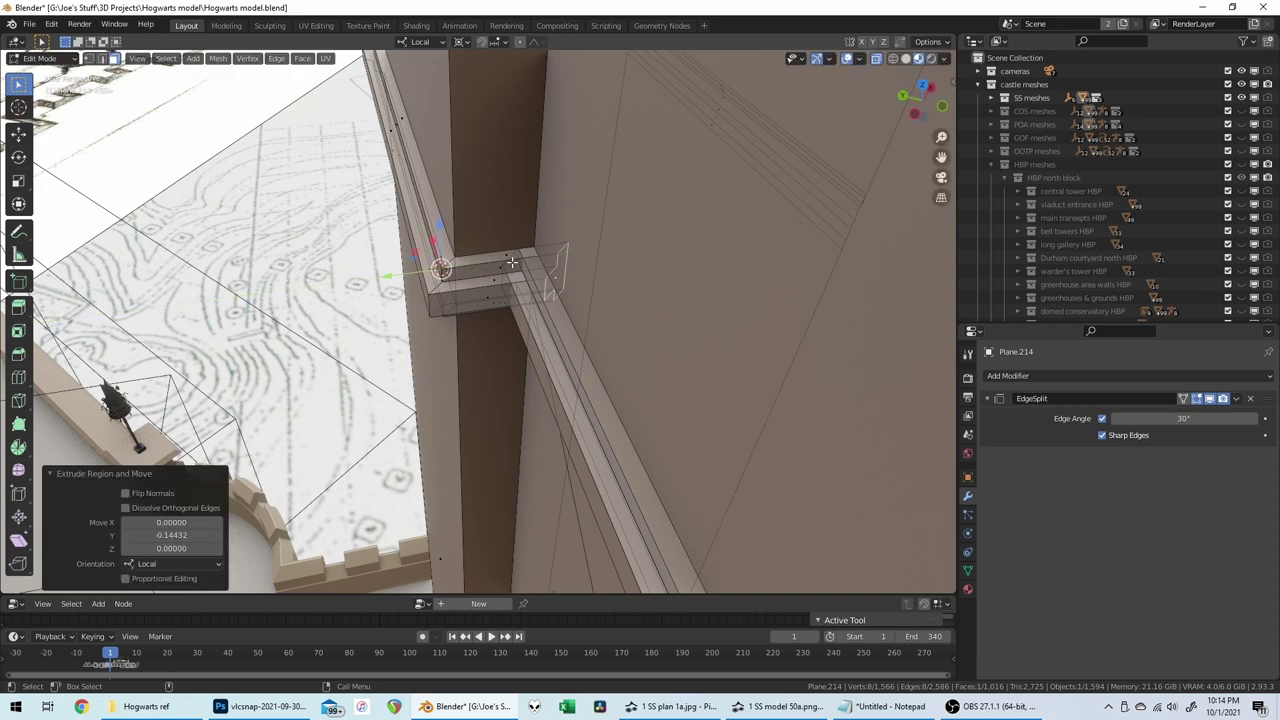
pyautogui.press('Tab')
# Step: Duplicate the turret's bottom outer corner vertex and mirror it along local X about the midpoint of the lowest molding's edge
pyautogui.moveTo(508, 261); pyautogui.dragTo(614, 287, button='middle')
pyautogui.moveTo(621, 349); pyautogui.dragTo(573, 288, button='middle')
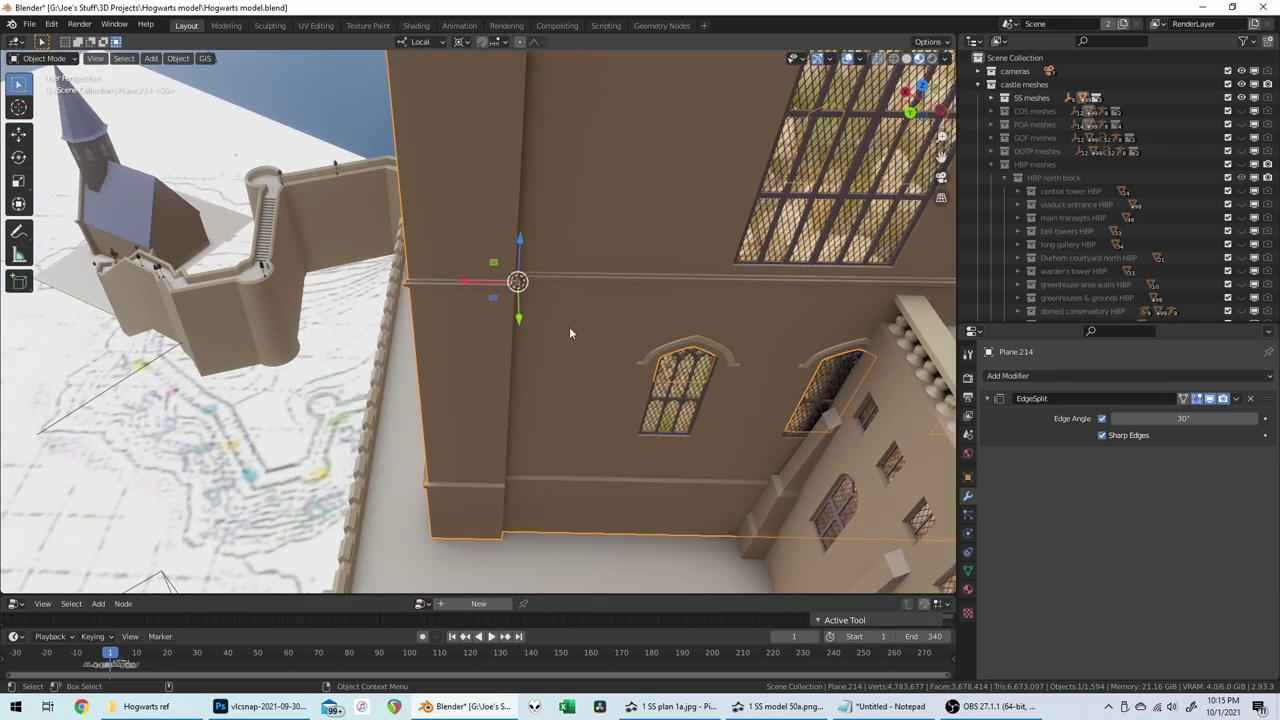
pyautogui.scroll(4, 561, 377)
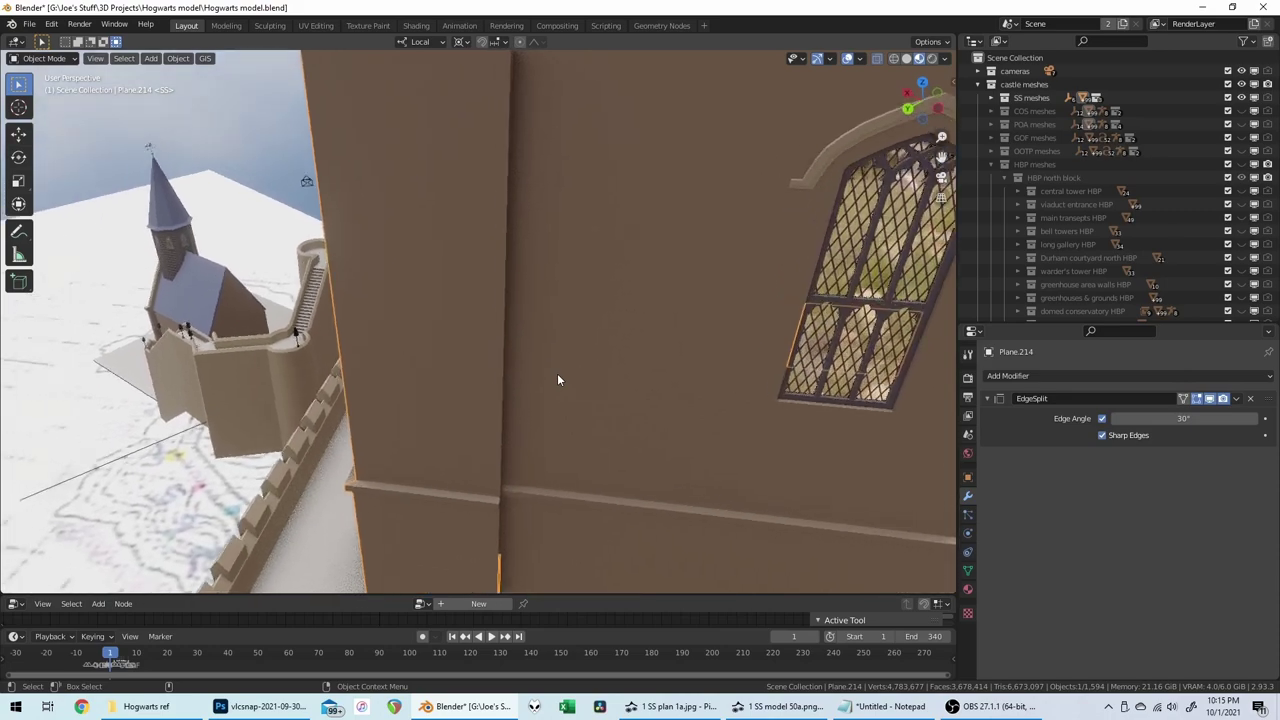
pyautogui.moveTo(557, 373); pyautogui.dragTo(518, 347, button='middle')
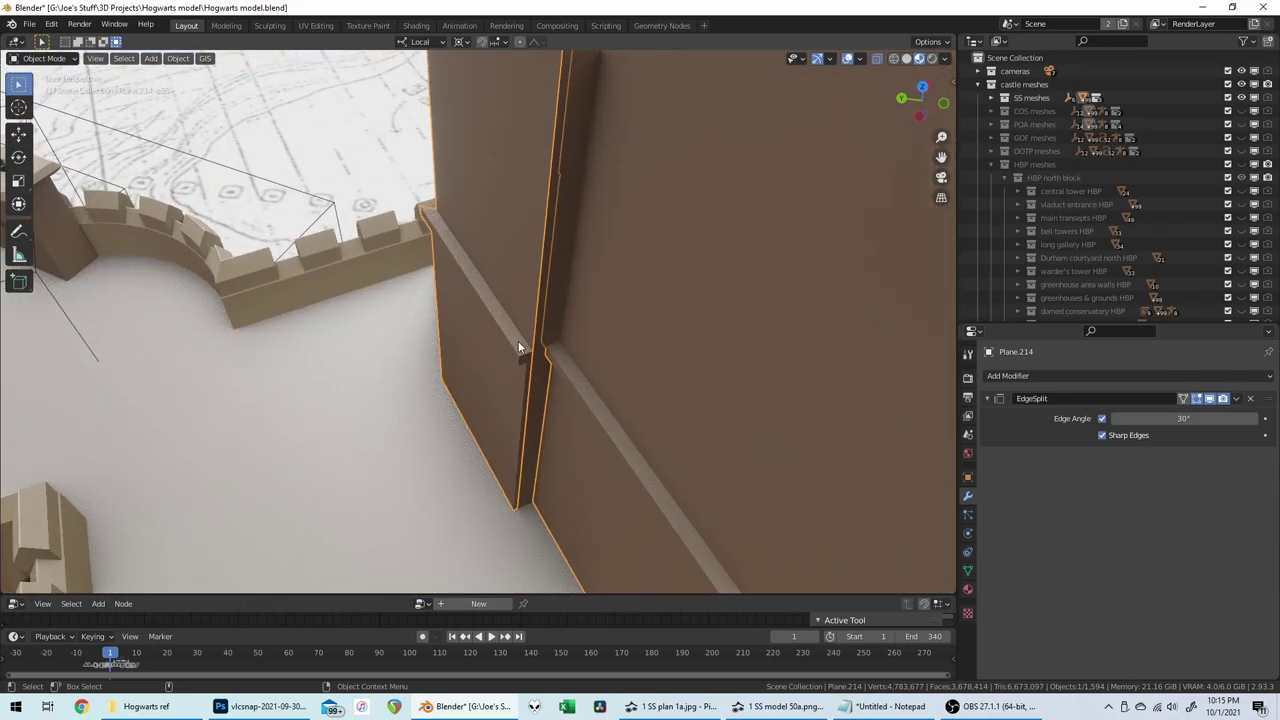
pyautogui.click(518, 344)
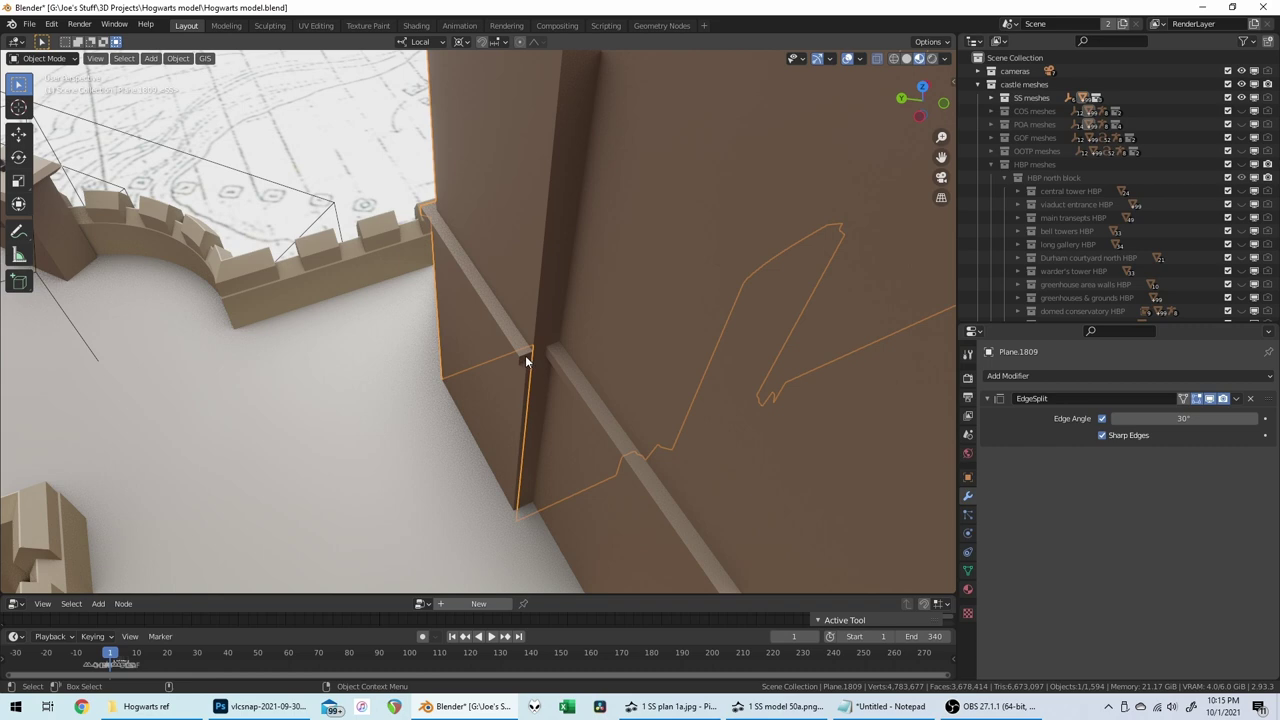
pyautogui.click(527, 357)
pyautogui.press('Tab')
pyautogui.moveTo(527, 357); pyautogui.dragTo(551, 323, button='middle')
pyautogui.keyDown('alt'); pyautogui.click(525, 237); pyautogui.keyUp('alt')
pyautogui.hotkey('shift', 's')
pyautogui.click(862, 333)
pyautogui.hotkey('alt', 'a')
pyautogui.hotkey('shift', 'd')
pyautogui.write('sx-1')
pyautogui.press('Return')
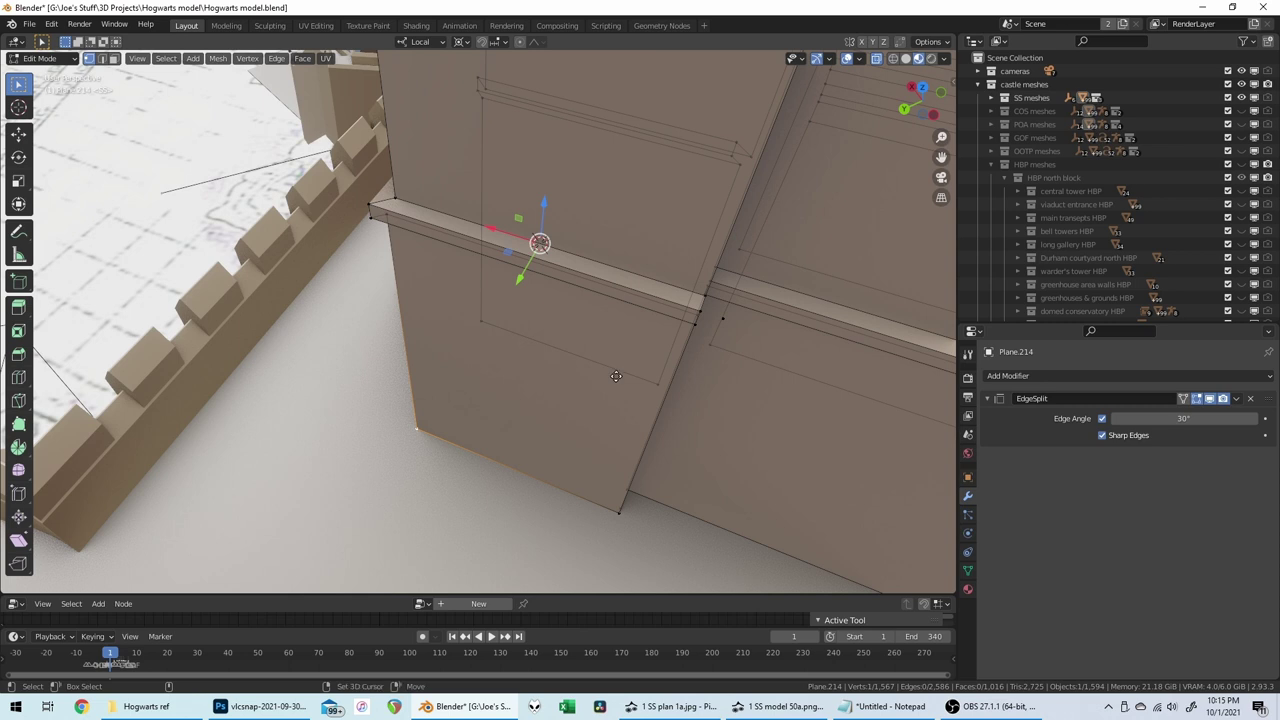
pyautogui.press('s')
pyautogui.click(612, 370)
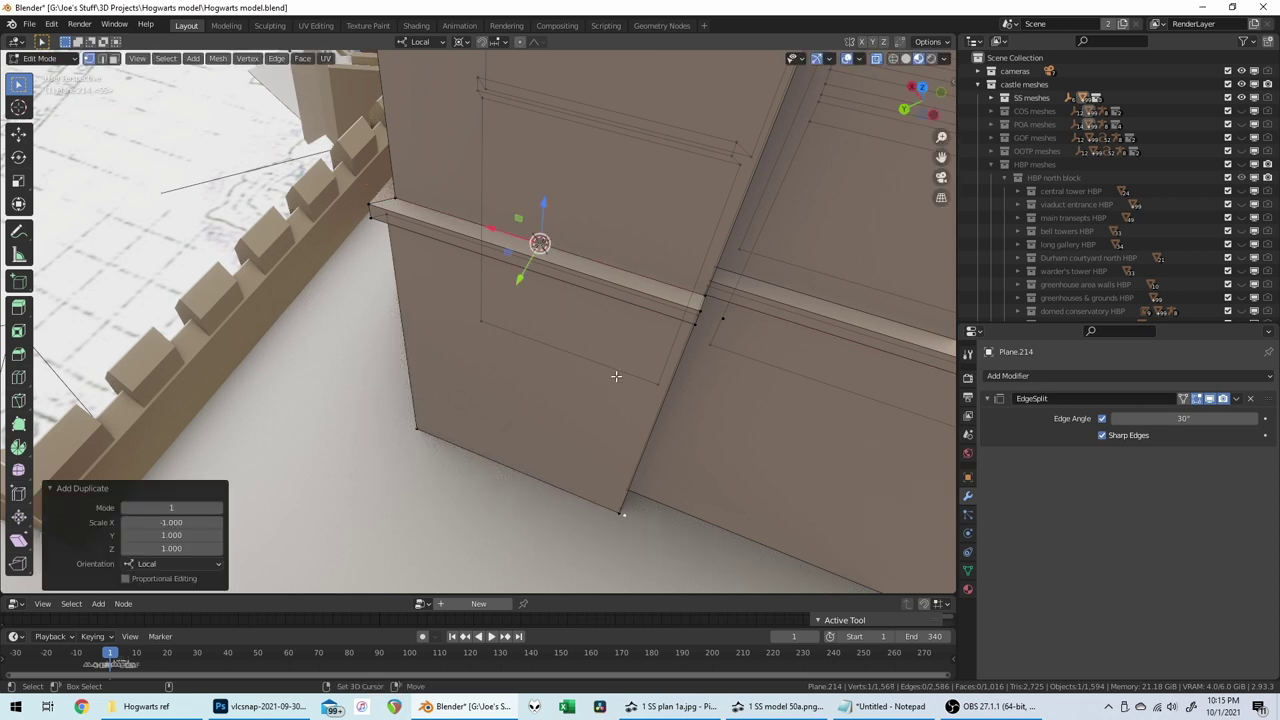
# Step: Snap the 3D cursor to the mirrored vertex and align the turret's inner corner edge below the lowest molding with scale 0 along local X
pyautogui.hotkey('shift', 's')
pyautogui.click(631, 453)
pyautogui.press('2')
pyautogui.moveTo(631, 453); pyautogui.dragTo(499, 341, button='middle')
pyautogui.click(497, 348)
pyautogui.scroll(-1, 498, 342)
pyautogui.press('s')
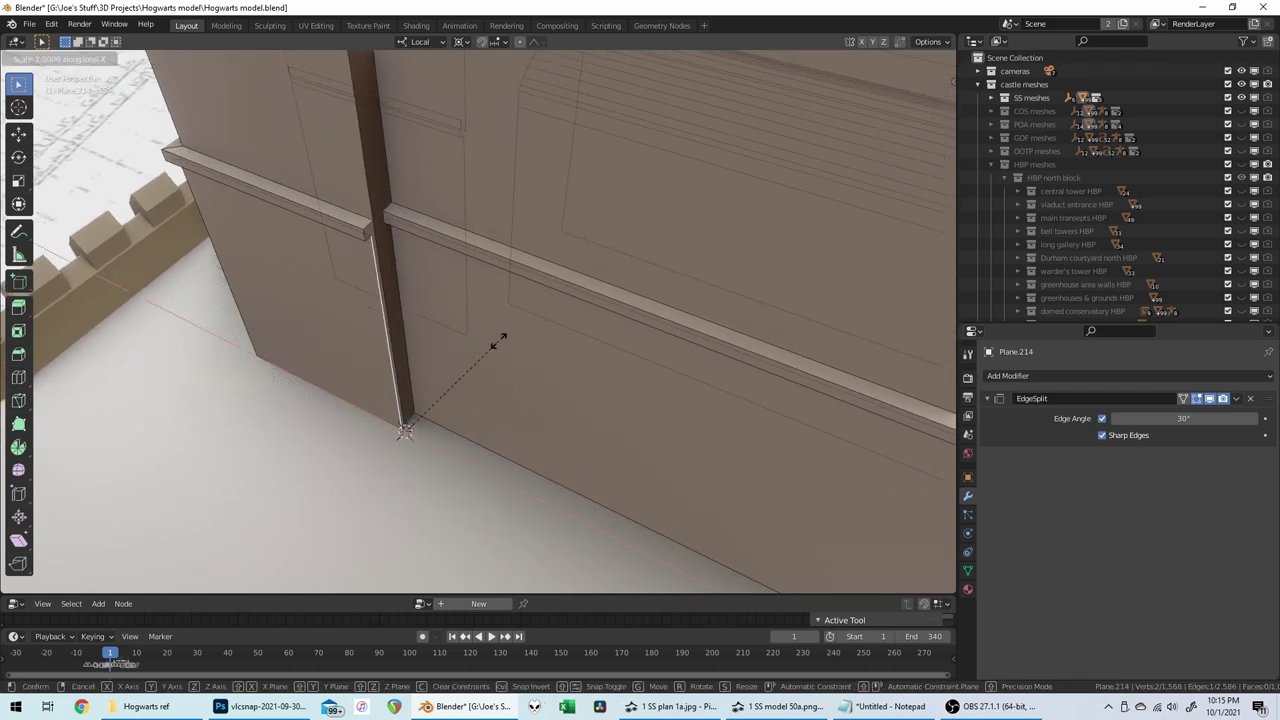
pyautogui.press('x')
pyautogui.press('0')
pyautogui.press('Return')
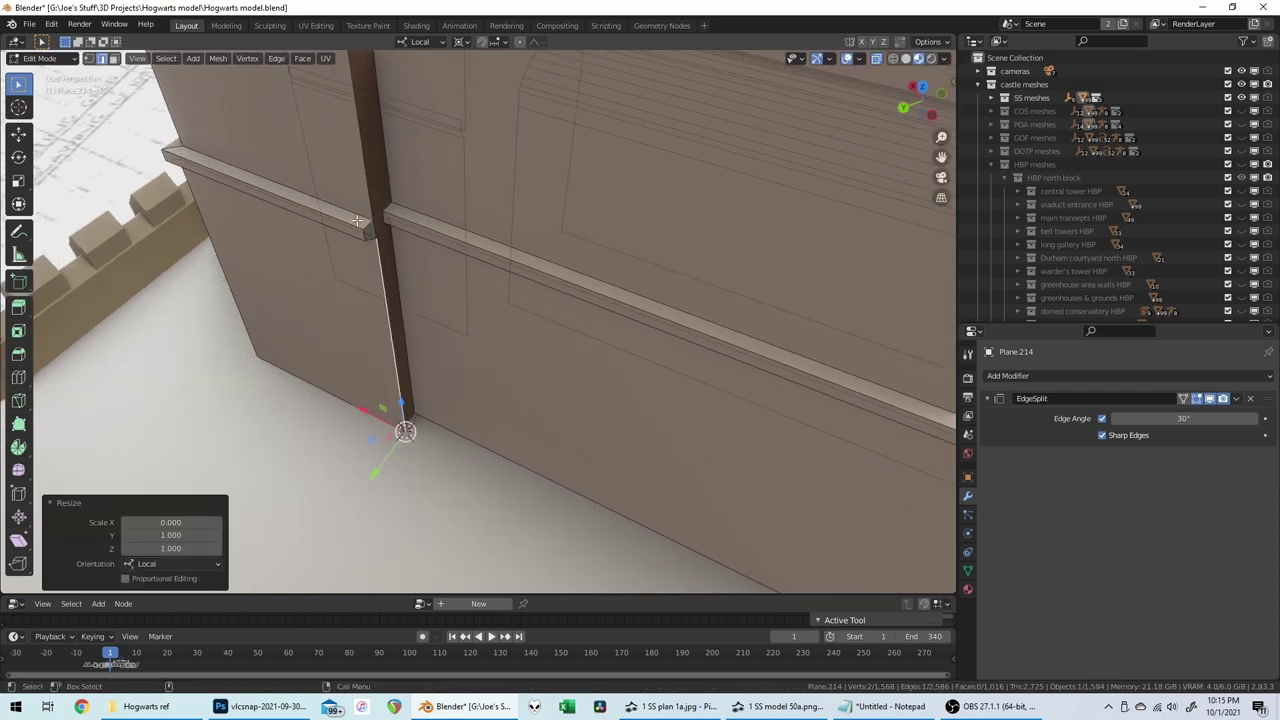
# Step: Snap the 3D cursor to the lowest molding's inner corner vertex and align the molding's neighbouring end vertices to it with scale 0 along local X
pyautogui.press('1')
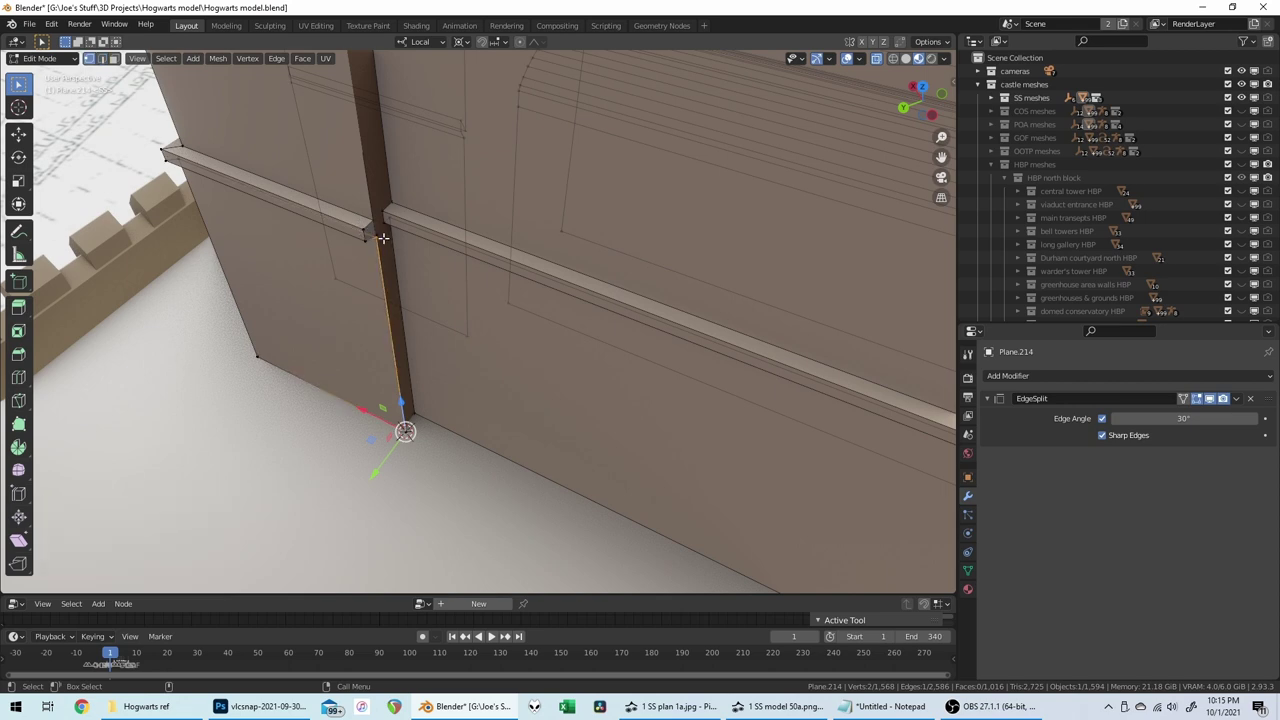
pyautogui.moveTo(404, 236); pyautogui.dragTo(586, 158, button='middle')
pyautogui.click(606, 142)
pyautogui.hotkey('shift', 's')
pyautogui.click(718, 230)
pyautogui.click(577, 138)
pyautogui.keyDown('shift'); pyautogui.click(578, 160); pyautogui.keyUp('shift')
pyautogui.press('s')
pyautogui.press('x')
pyautogui.press('0')
pyautogui.press('Return')
# Step: Extrude the inner end faces of the lowest molding and turret base about 0.14 along local Y into the adjoining wall, and leave Edit Mode
pyautogui.moveTo(695, 171); pyautogui.dragTo(549, 227, button='middle')
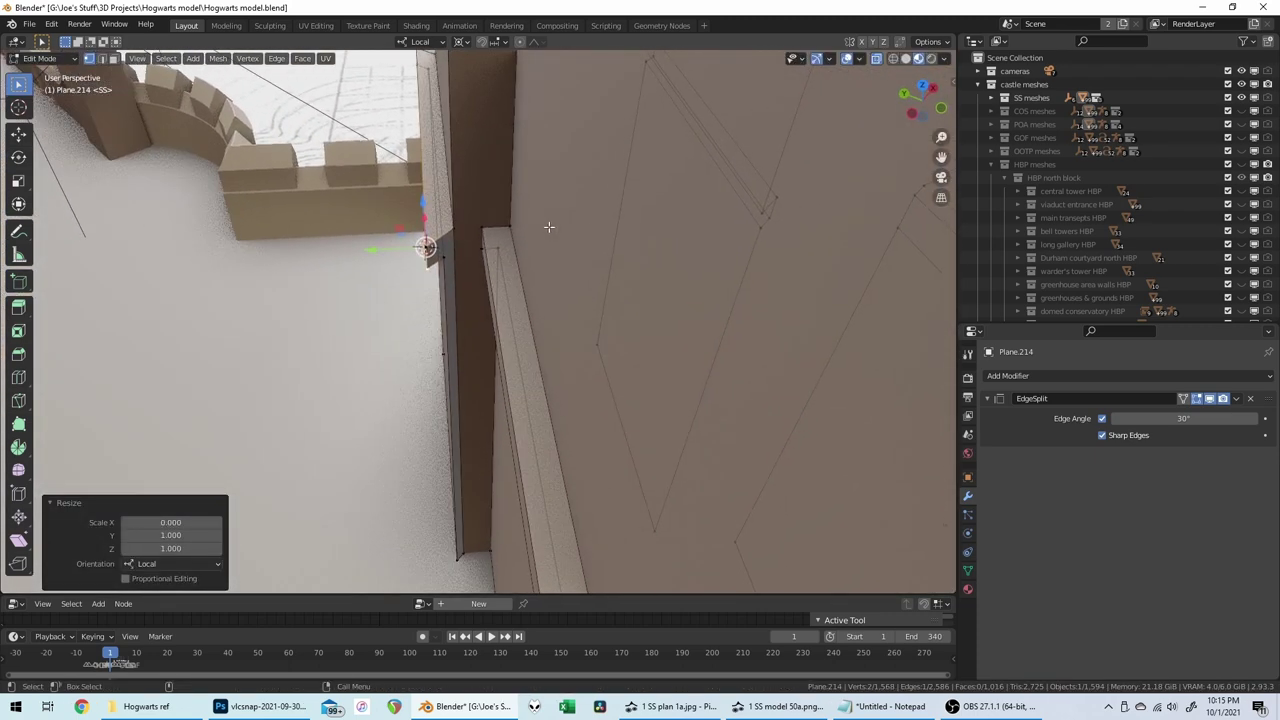
pyautogui.press('3')
pyautogui.click(463, 391)
pyautogui.press('e')
pyautogui.rightClick(586, 300)
pyautogui.press('e')
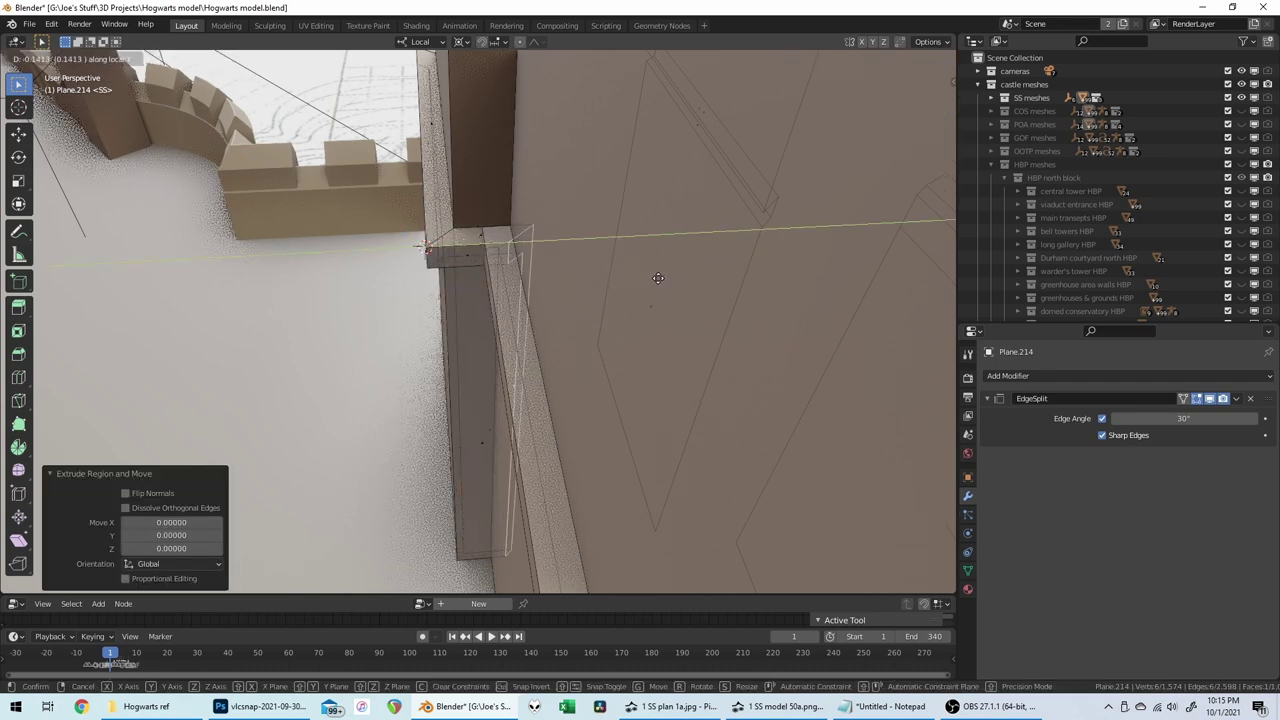
pyautogui.click(665, 273)
pyautogui.press('Tab')
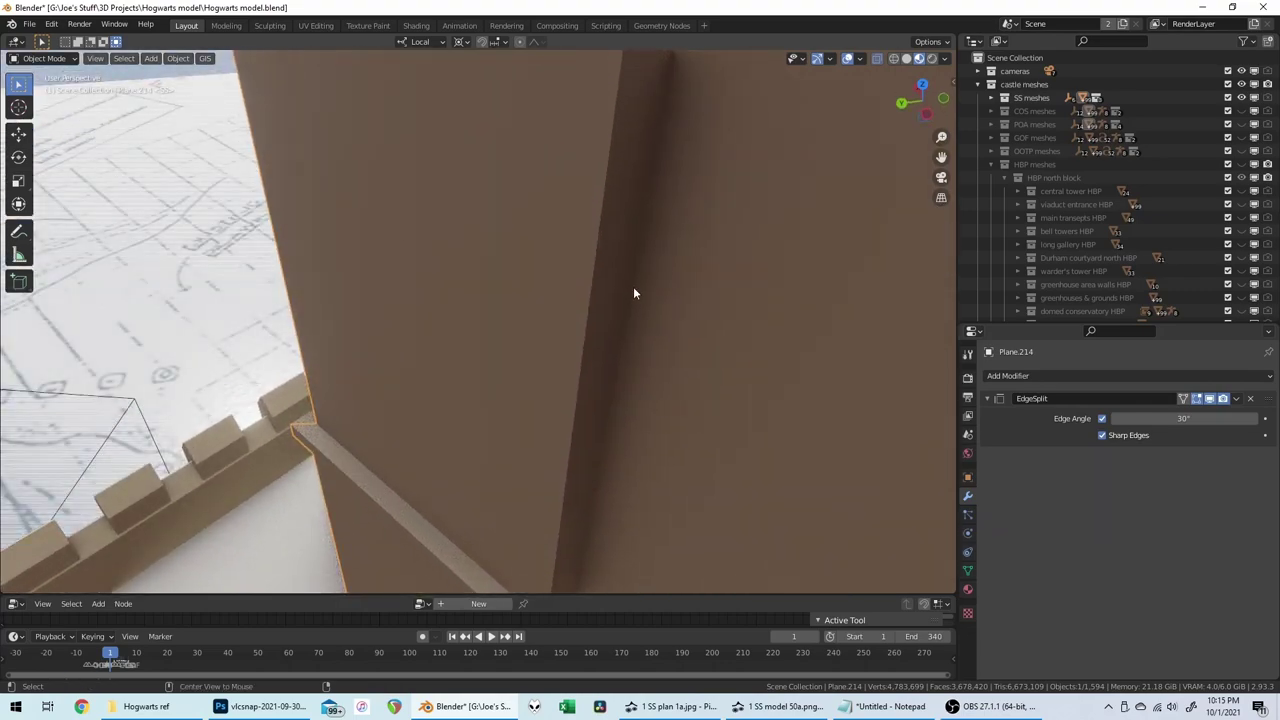
pyautogui.moveTo(633, 287); pyautogui.dragTo(633, 288, button='middle')
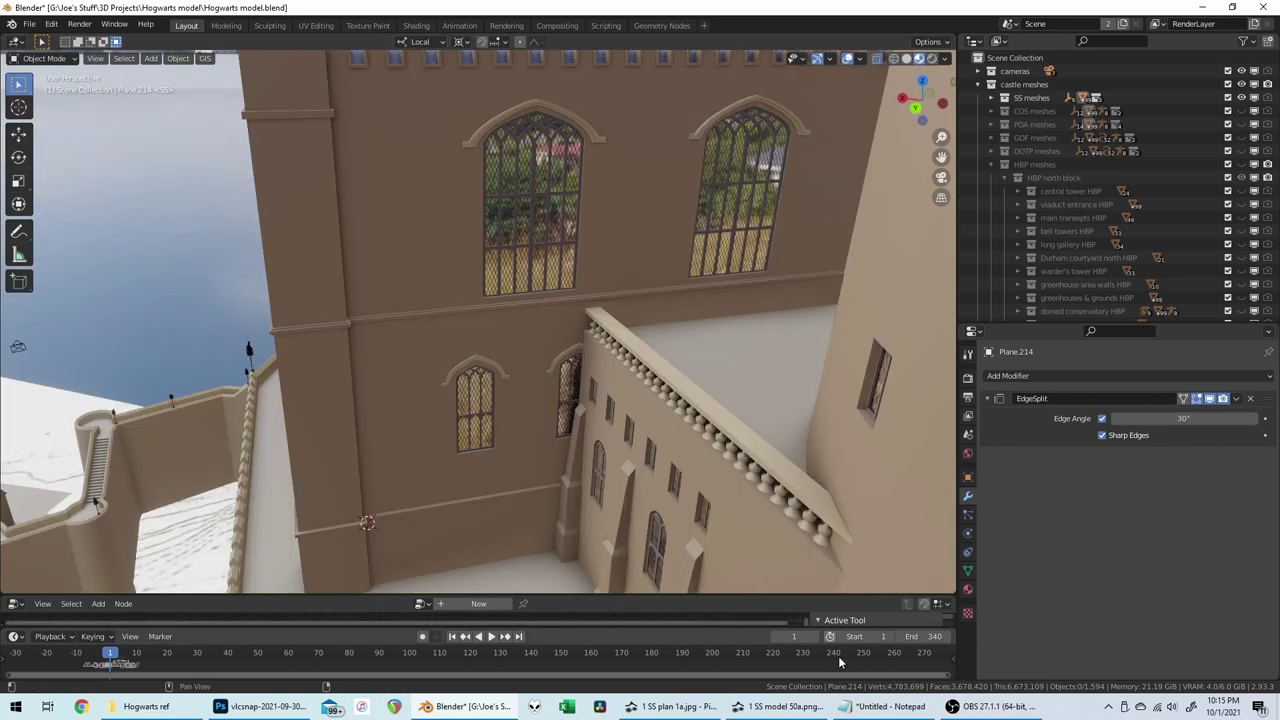
pyautogui.click(886, 706)
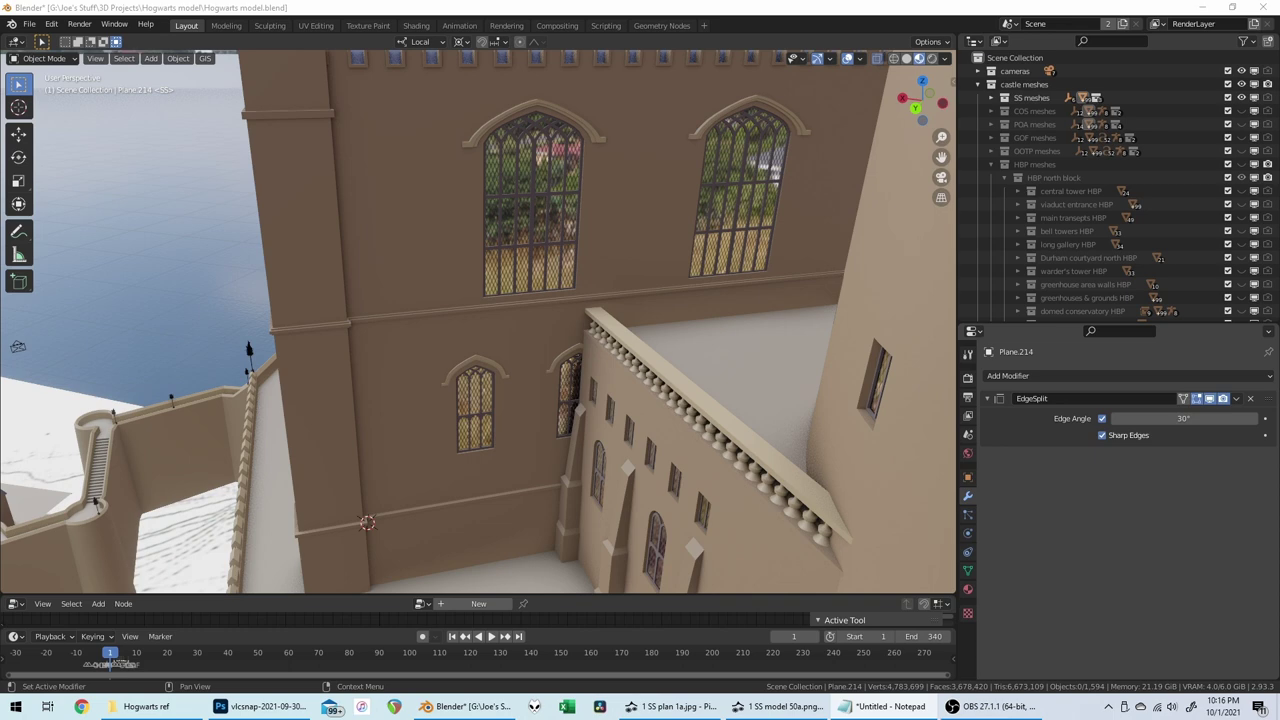
pyautogui.moveTo(1279, 244)
pyautogui.mouseDown()
pyautogui.moveTo(720, 208)
pyautogui.moveTo(1279, 222)
pyautogui.mouseUp()
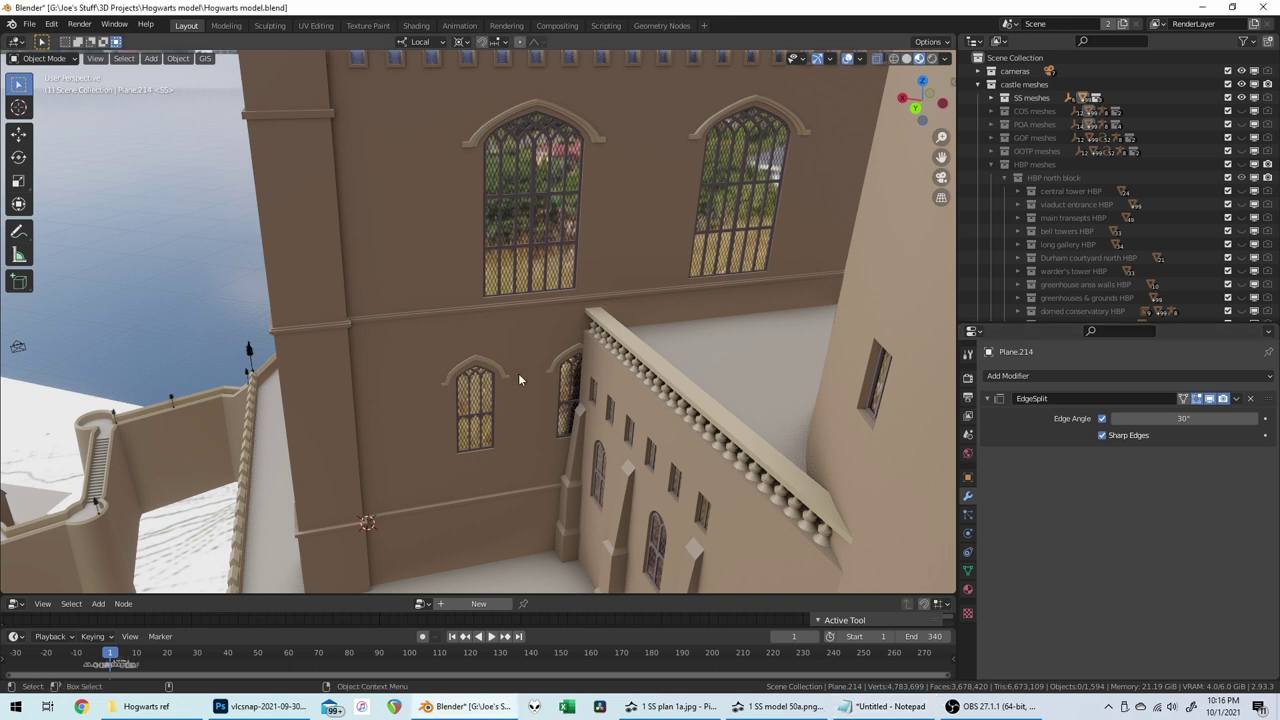
# Step: Move the two small lower window openings in the castle wall 0.67 along local X toward the corner turret, and leave Edit Mode
pyautogui.scroll(-2, 526, 368)
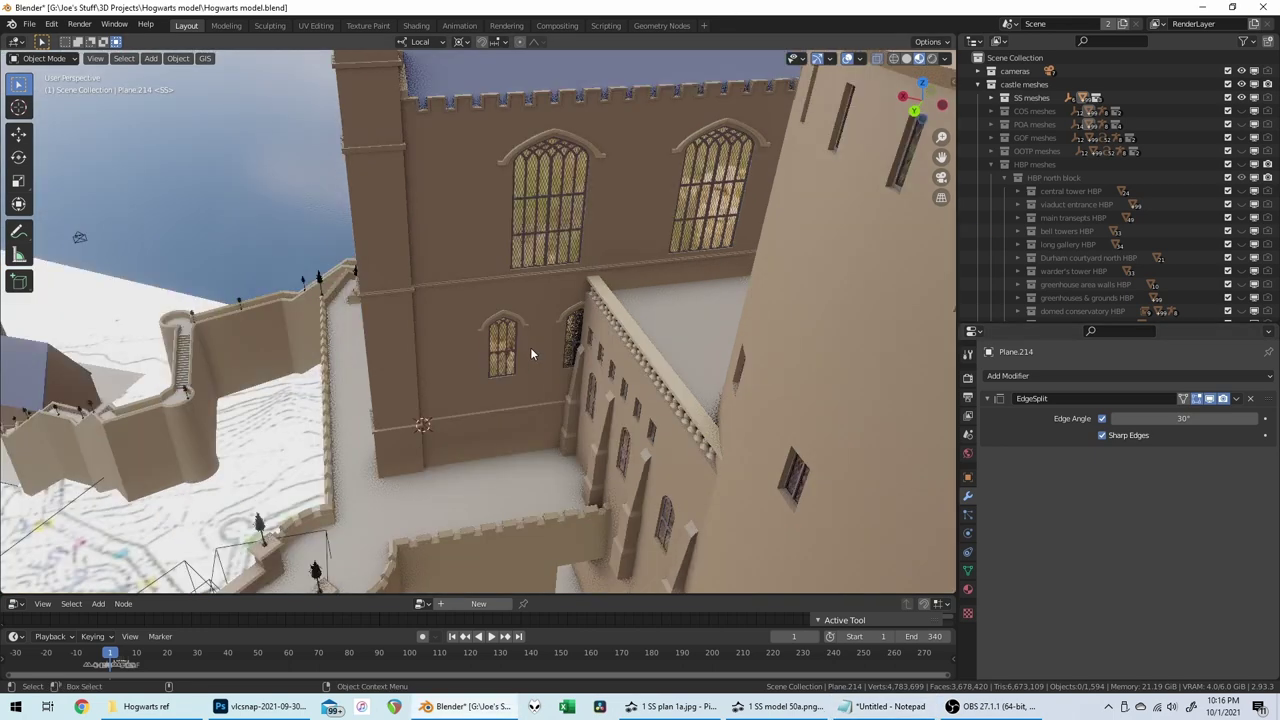
pyautogui.moveTo(530, 347); pyautogui.dragTo(542, 343, button='middle')
pyautogui.scroll(1, 540, 344)
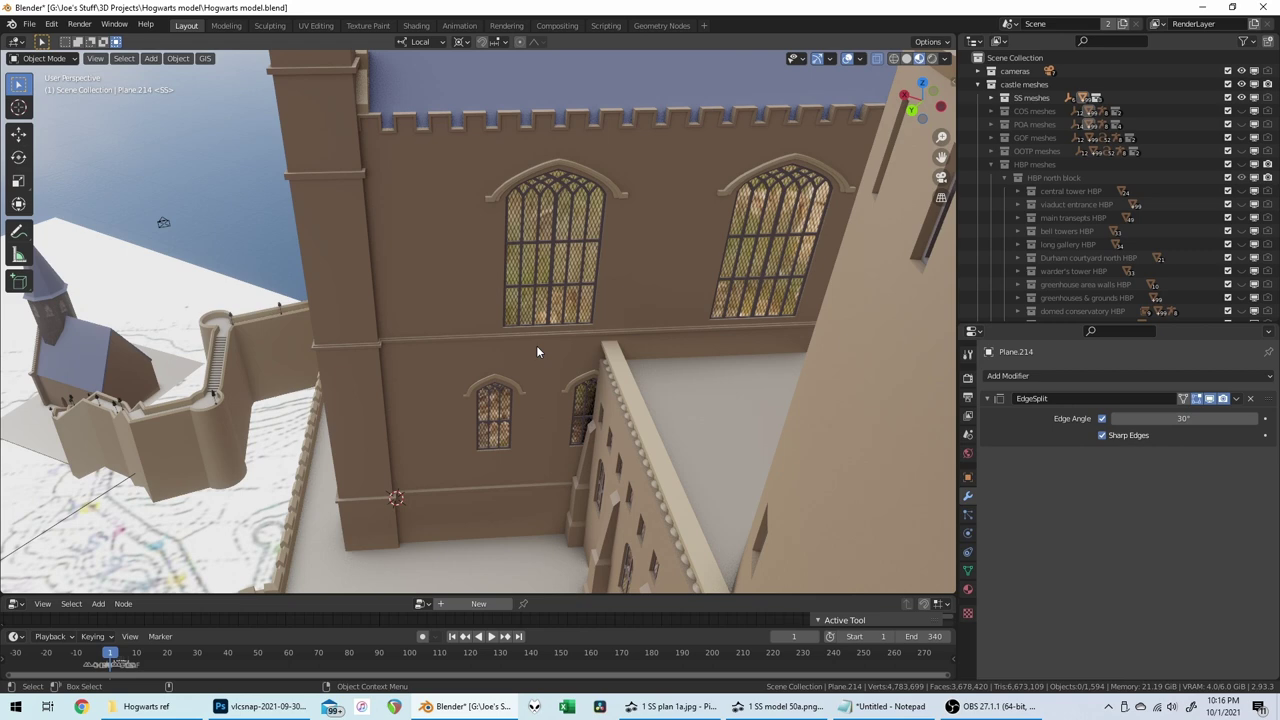
pyautogui.click(540, 355)
pyautogui.press('Tab')
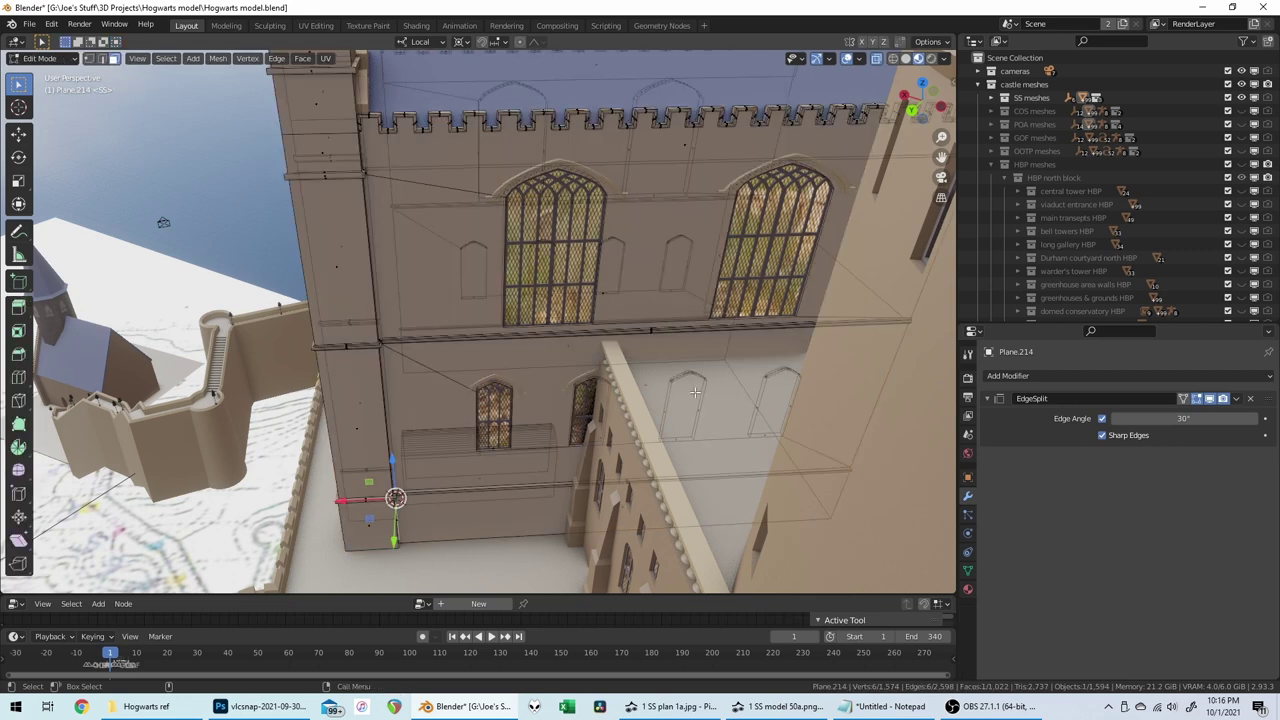
pyautogui.keyDown('shift'); pyautogui.moveTo(696, 392); pyautogui.dragTo(648, 342, button='middle'); pyautogui.keyUp('shift')
pyautogui.scroll(1, 640, 360)
pyautogui.press('1')
pyautogui.moveTo(397, 320); pyautogui.dragTo(476, 431)
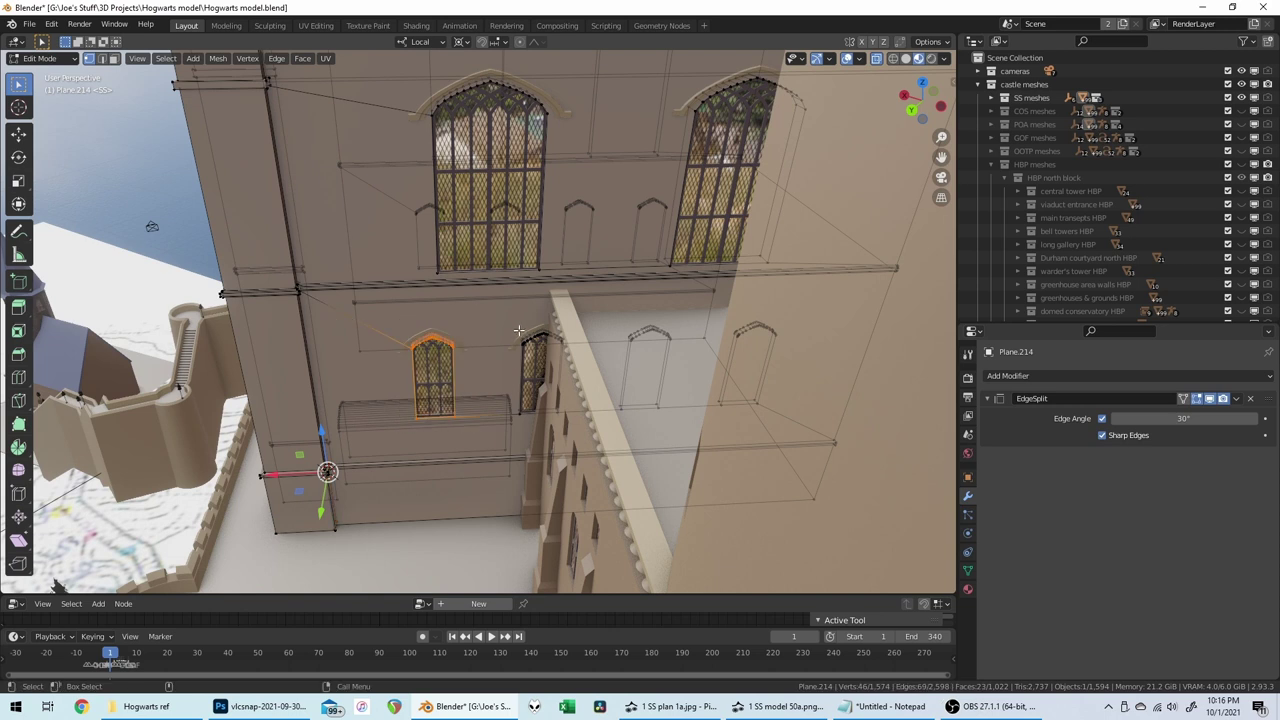
pyautogui.press('l')
pyautogui.press('g')
pyautogui.press('x')
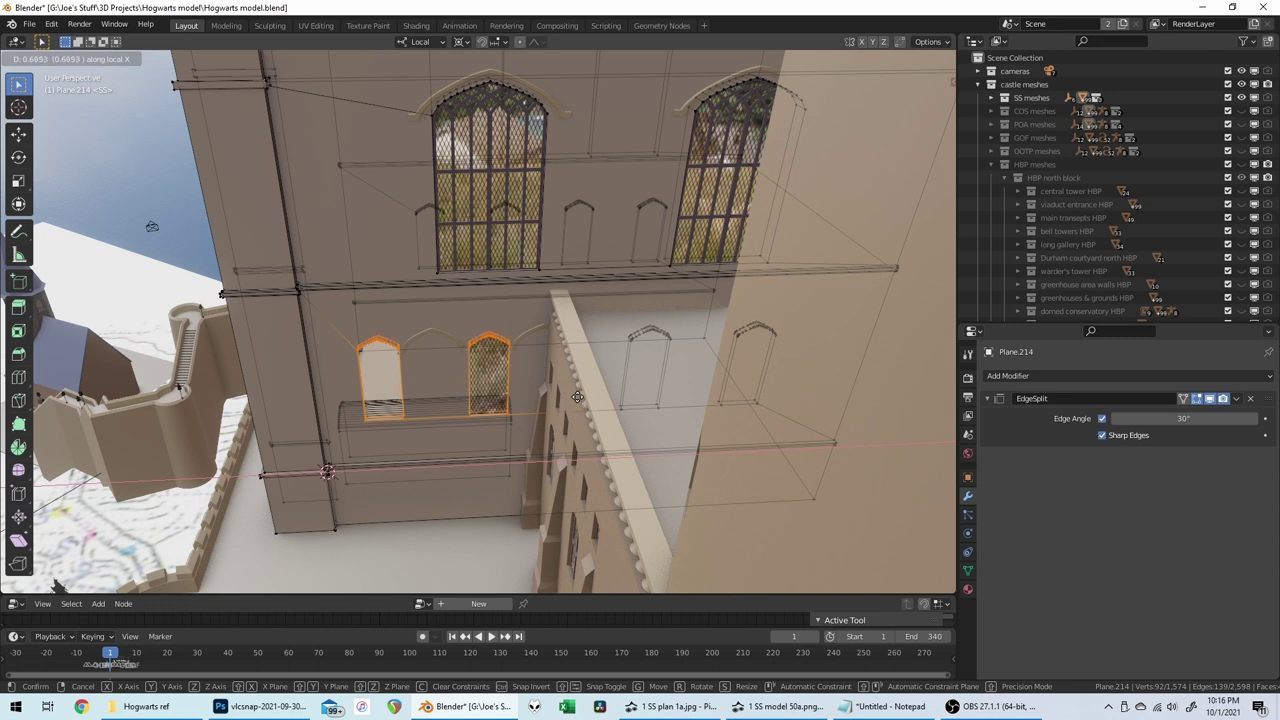
pyautogui.write('.67')
pyautogui.press('Return')
pyautogui.press('Tab')
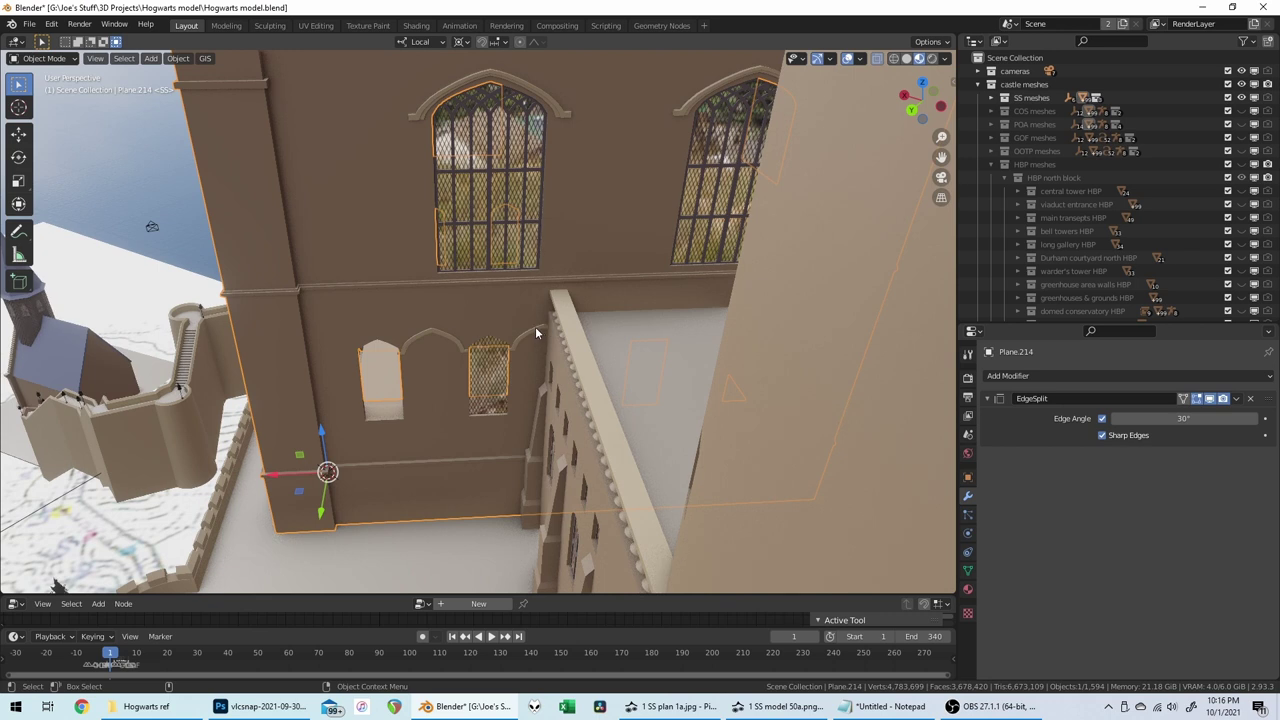
# Step: Move the frames and arched hoods of the two small lower windows -0.67 along their local Y, and leave Edit Mode
pyautogui.click(535, 332)
pyautogui.press('Tab')
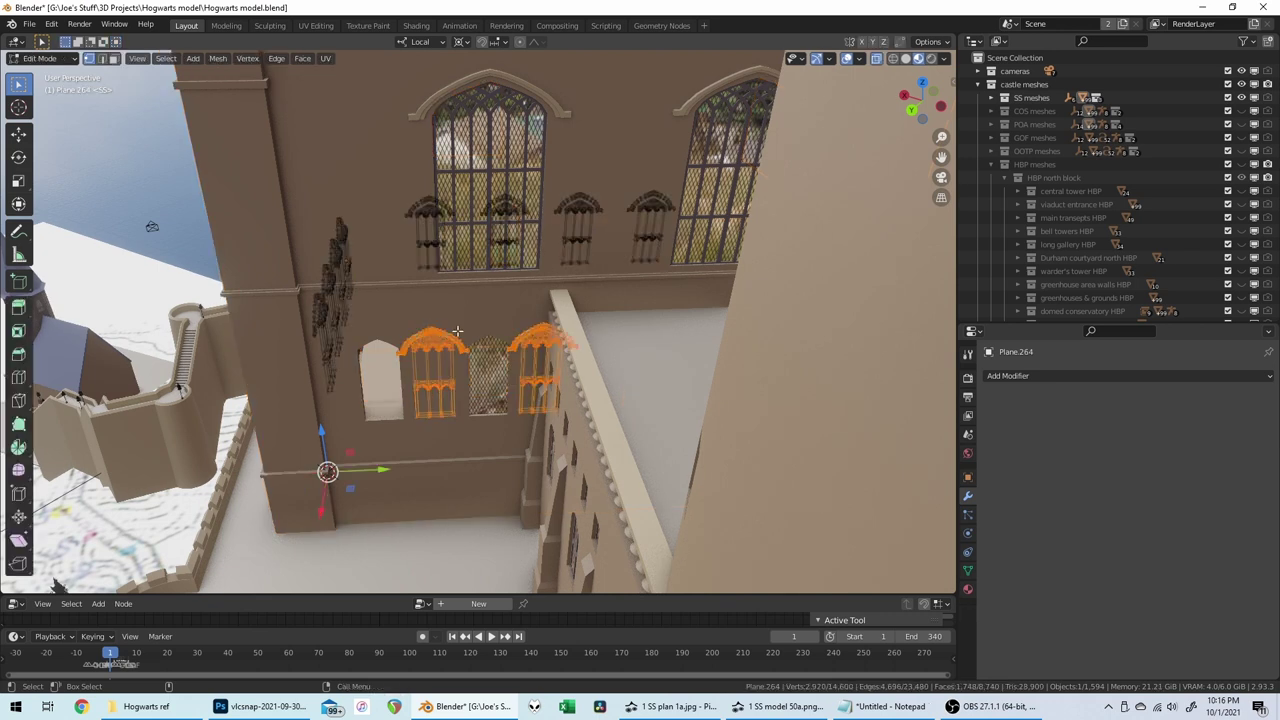
pyautogui.write('gy')
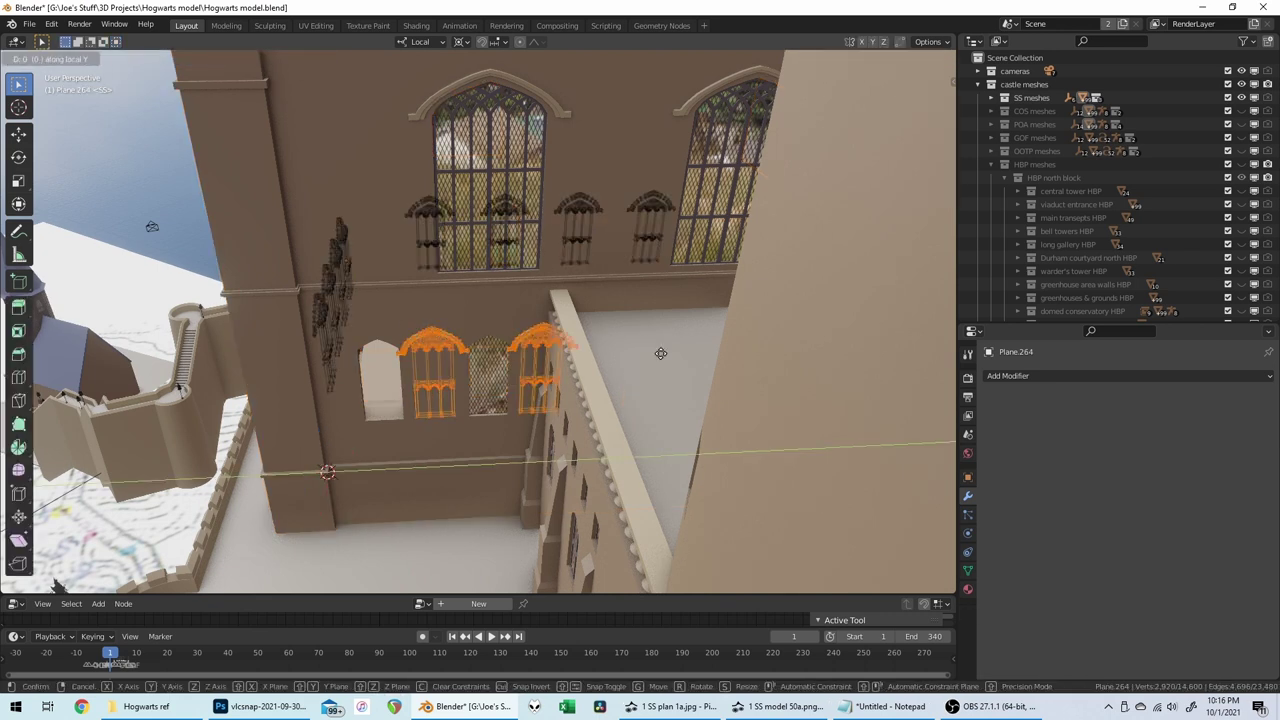
pyautogui.write('-0.67')
pyautogui.press('Return')
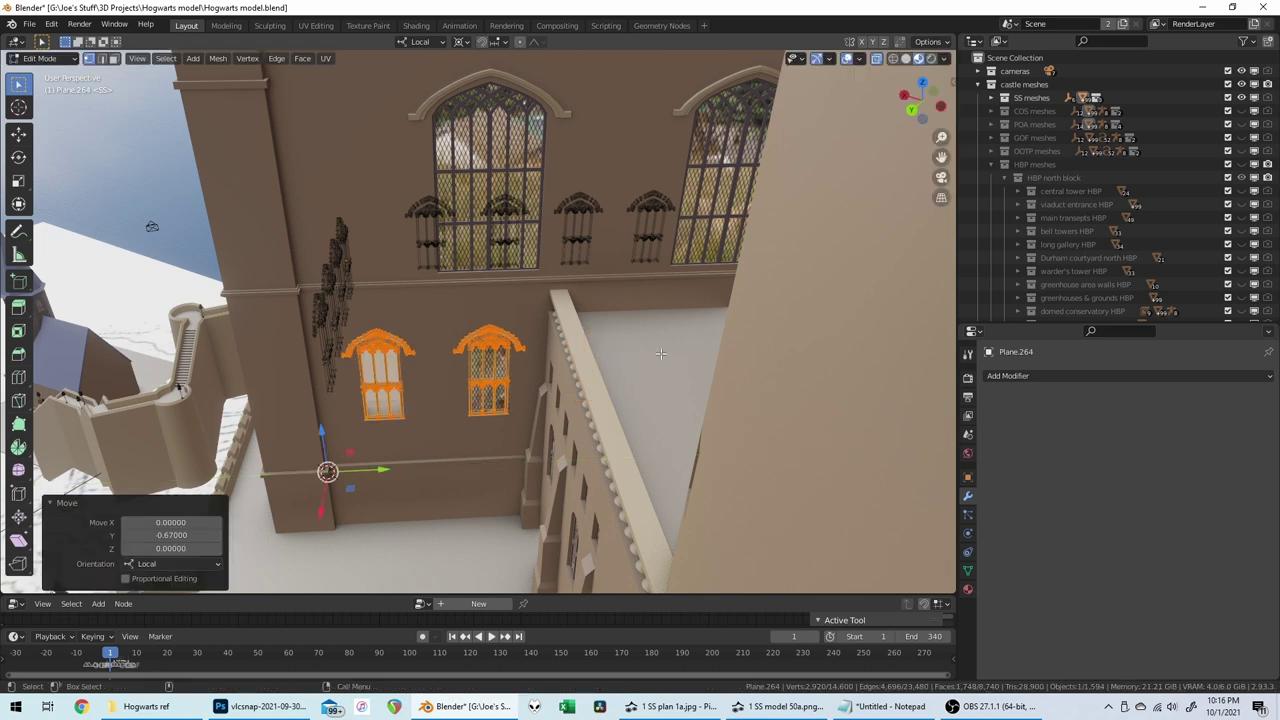
pyautogui.press('Tab')
# Step: Move the near vertical edge of the small lower windows' glass pane 0.67 along local X, leave Edit Mode and deselect everything
pyautogui.moveTo(660, 352); pyautogui.dragTo(554, 317, button='middle')
pyautogui.click(539, 316)
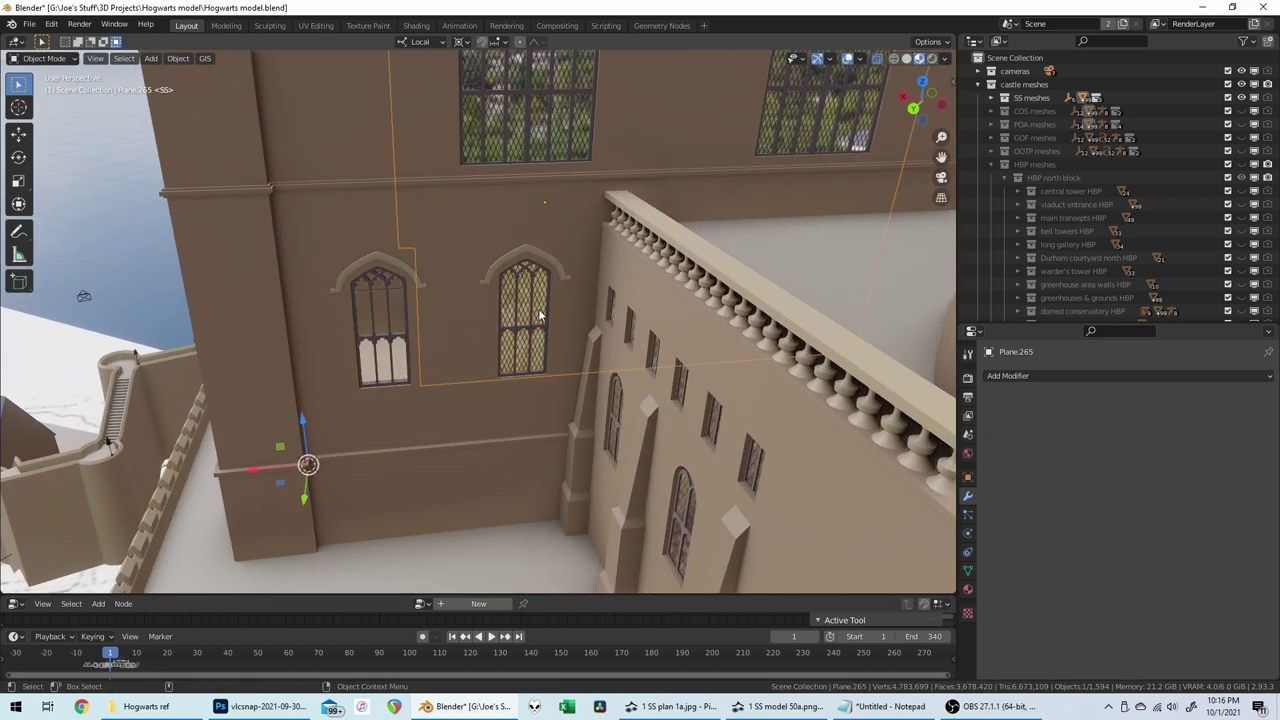
pyautogui.press('Tab')
pyautogui.moveTo(542, 316); pyautogui.dragTo(535, 369, button='middle')
pyautogui.press('2')
pyautogui.click(451, 328)
pyautogui.press('g')
pyautogui.press('x')
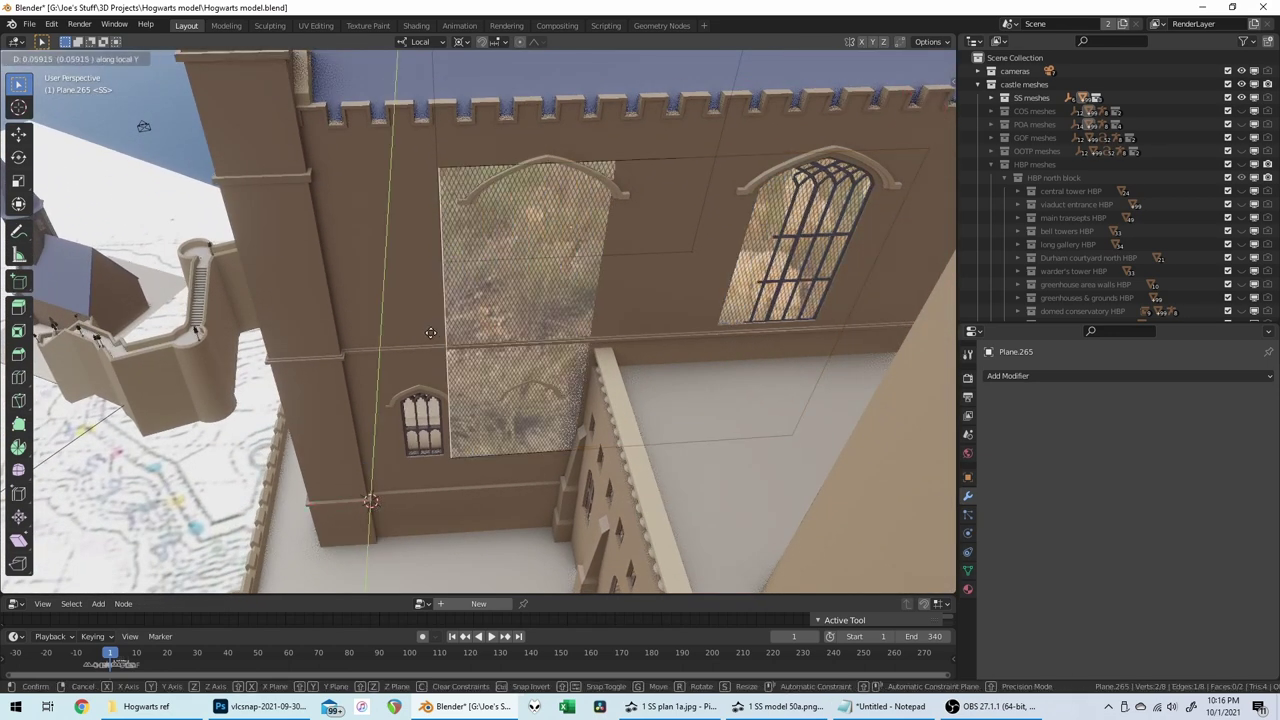
pyautogui.write('0.67')
pyautogui.press('Return')
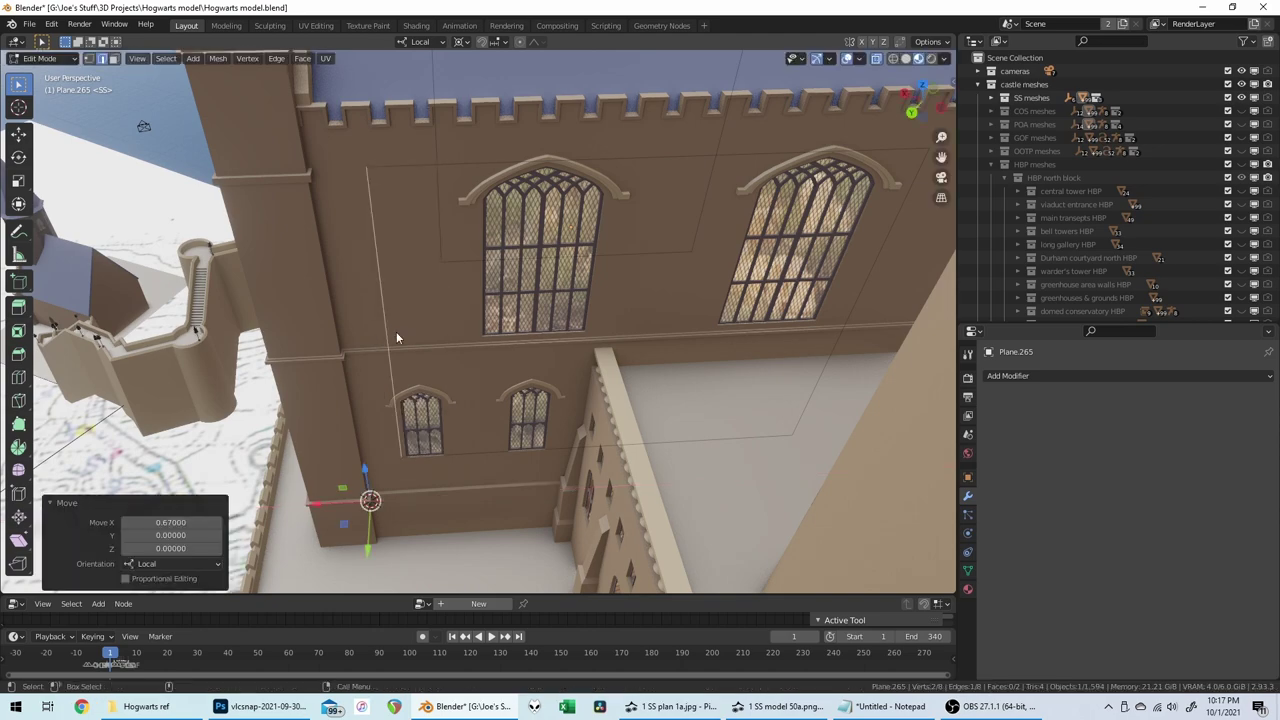
pyautogui.press('Tab')
pyautogui.moveTo(396, 332); pyautogui.dragTo(515, 340, button='middle')
pyautogui.hotkey('alt', 'a')
# Step: Examine the link building's facade from several angles, checking the size and spacing of its upper window row against the references
pyautogui.scroll(-6, 471, 312)
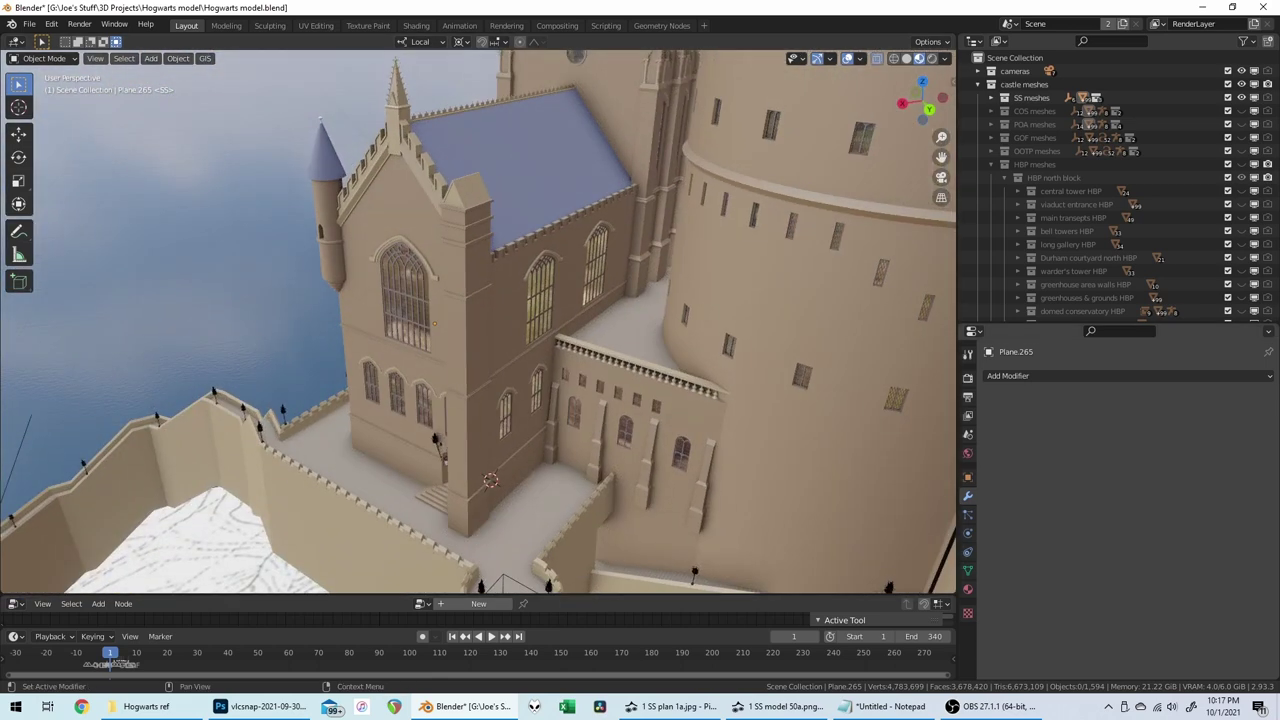
pyautogui.hotkey('alt', 'Tab')
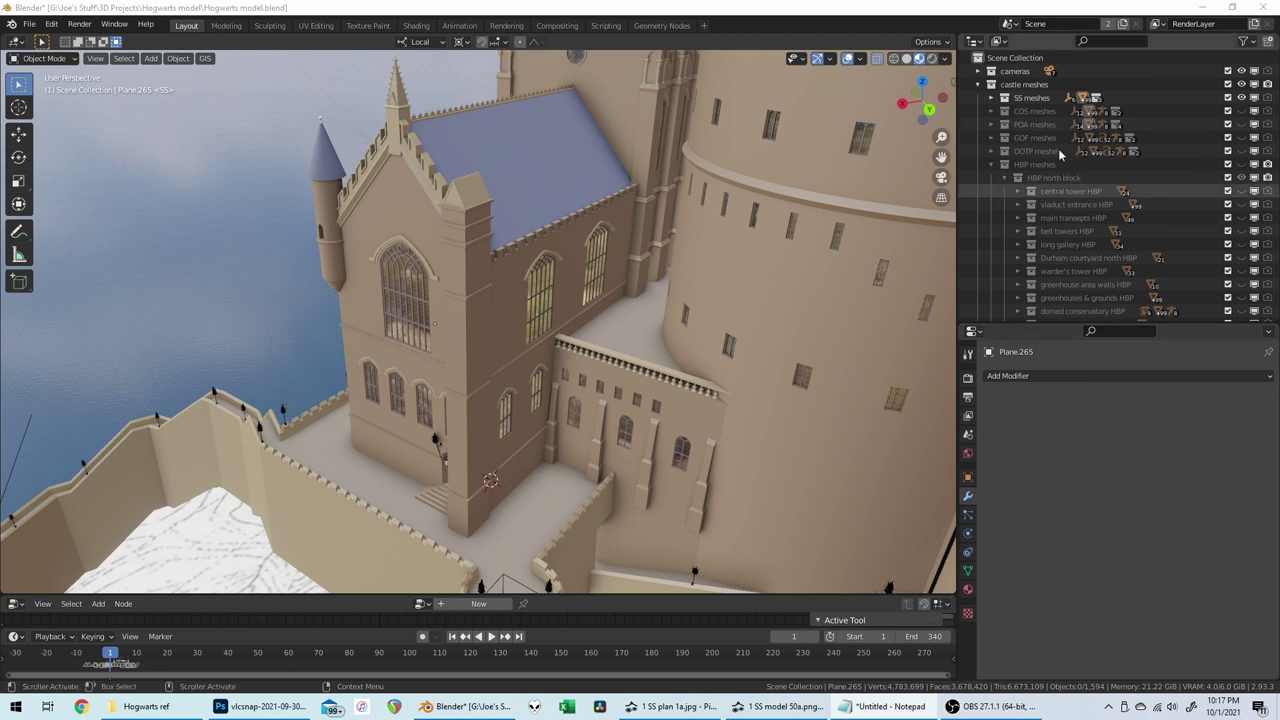
pyautogui.hotkey('alt', 'Tab')
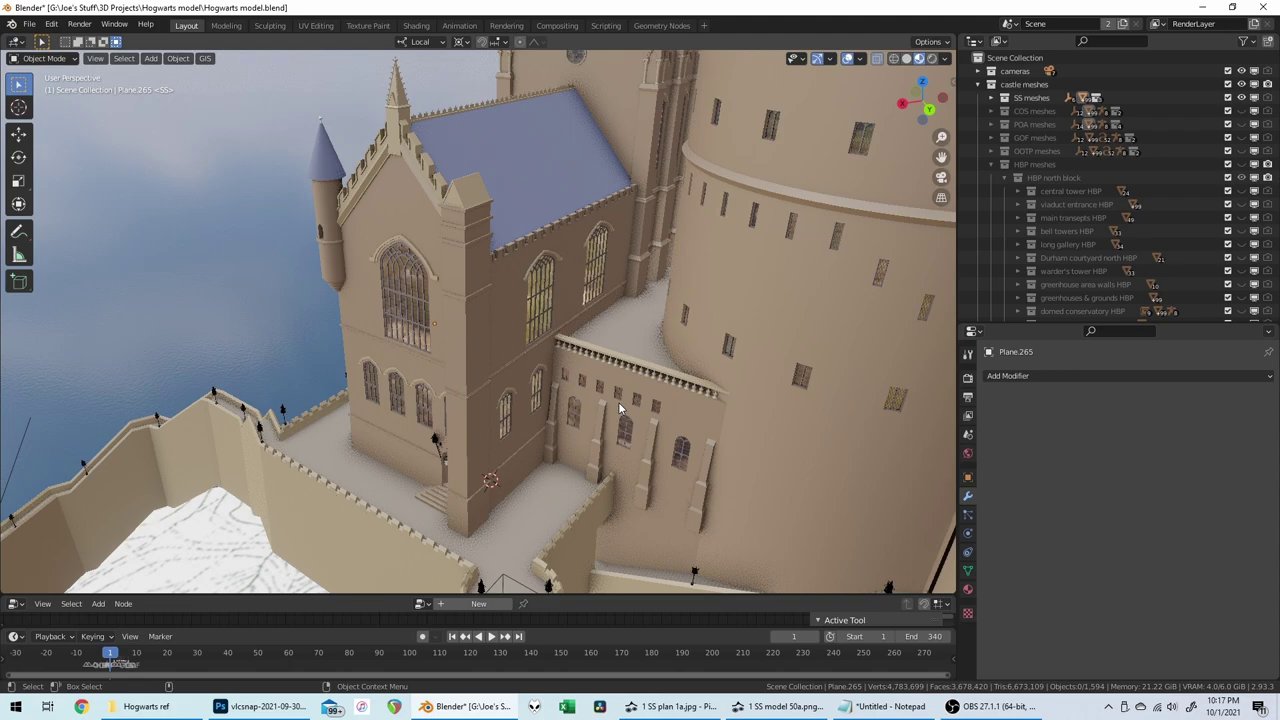
pyautogui.moveTo(619, 408); pyautogui.dragTo(623, 385, button='middle')
pyautogui.scroll(2, 623, 385)
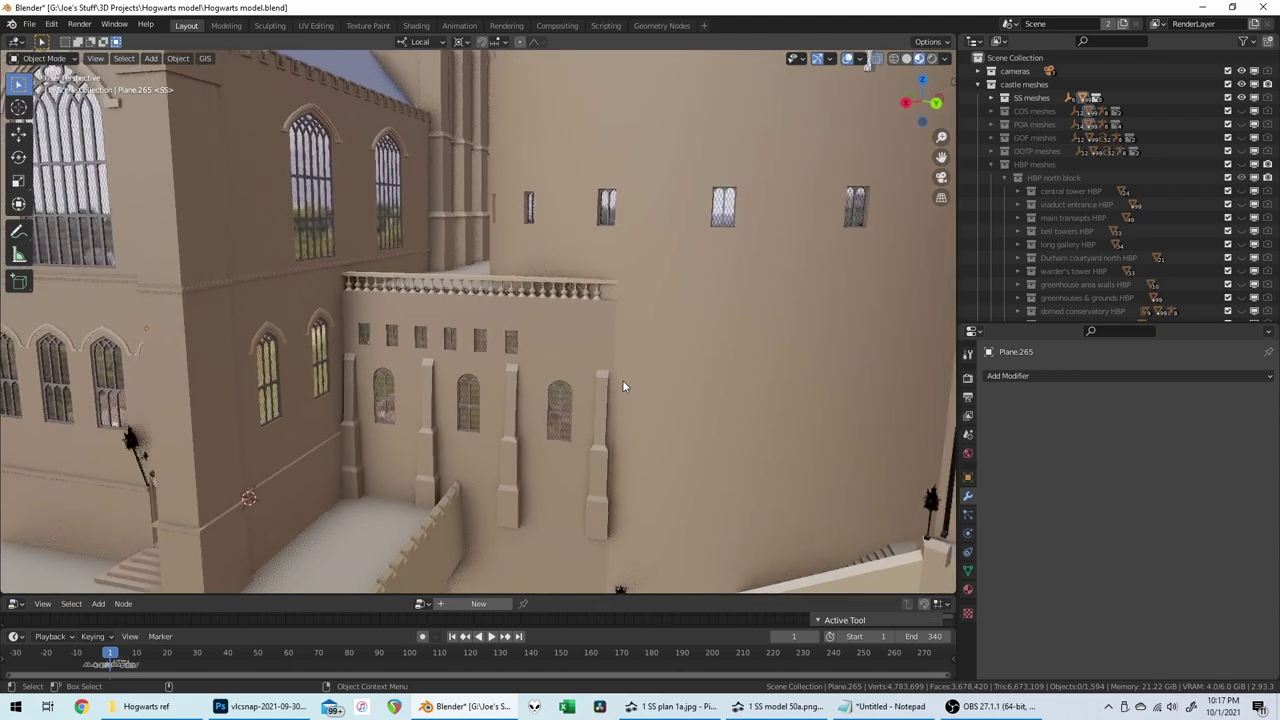
pyautogui.scroll(-4, 622, 386)
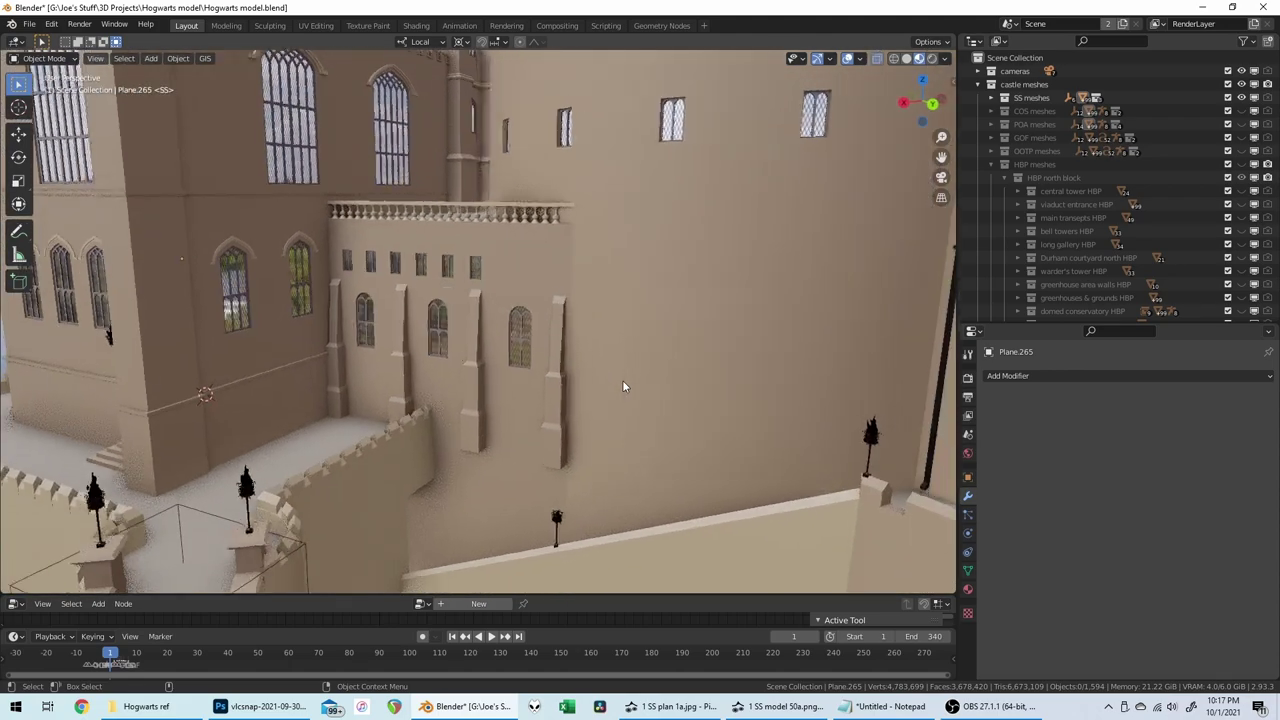
pyautogui.moveTo(623, 386); pyautogui.dragTo(623, 386, button='middle')
pyautogui.click(282, 709)
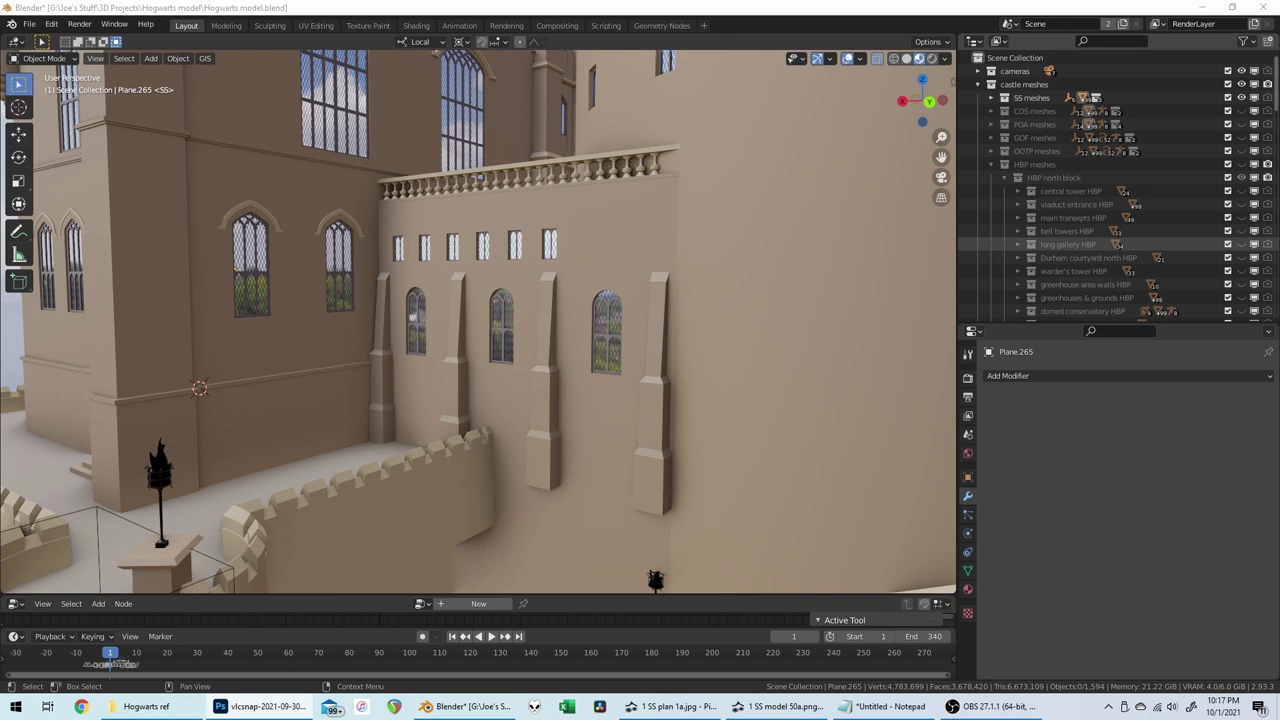
pyautogui.click(651, 5)
pyautogui.moveTo(653, 323); pyautogui.dragTo(652, 326, button='middle')
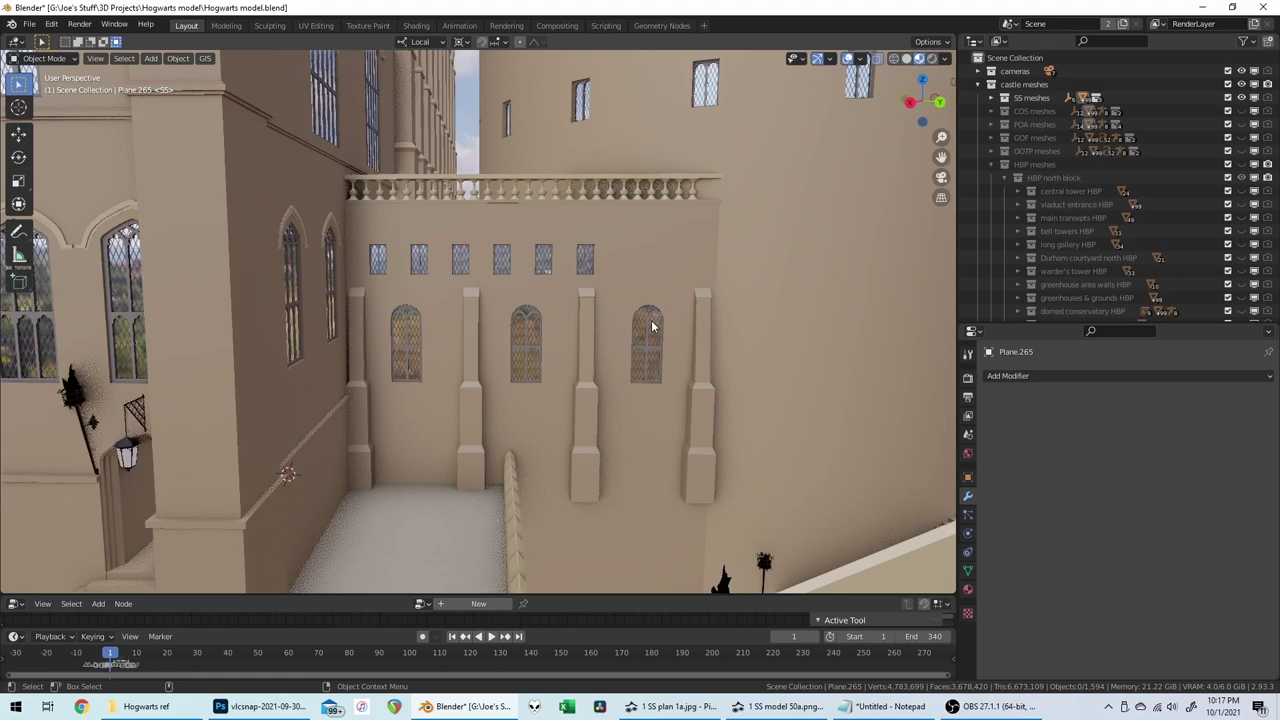
pyautogui.scroll(-2, 652, 323)
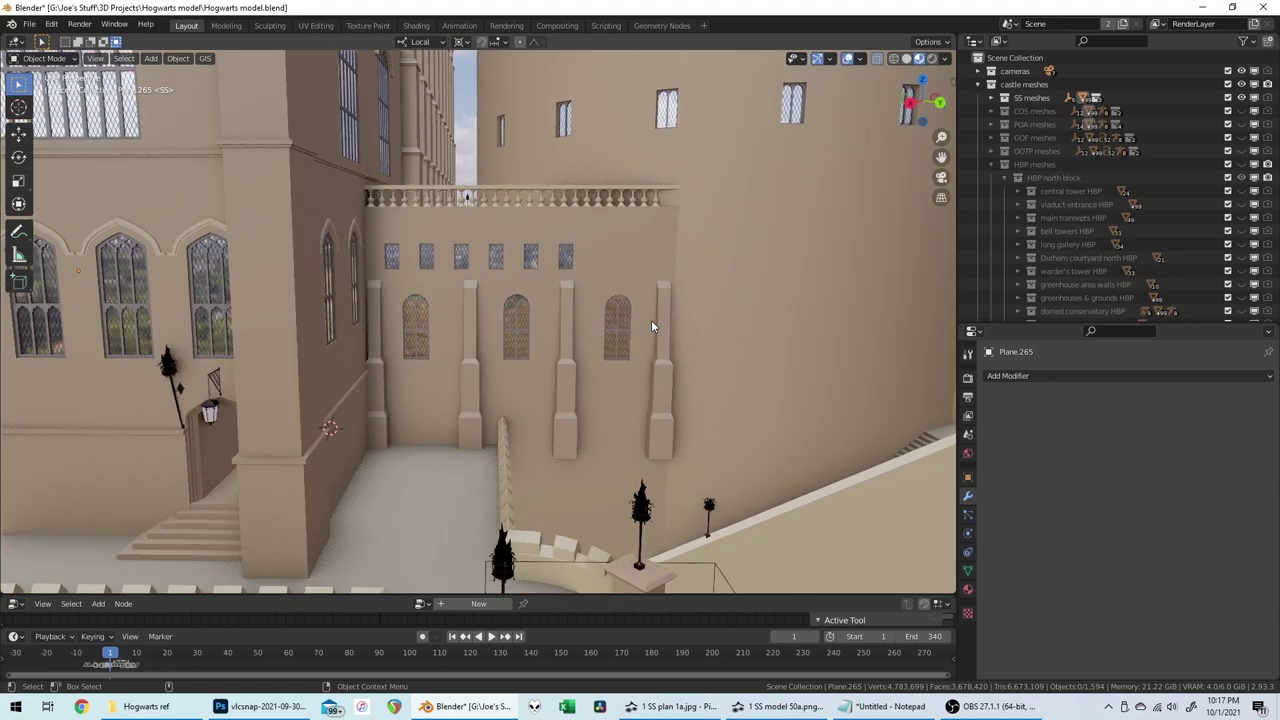
pyautogui.scroll(4, 651, 326)
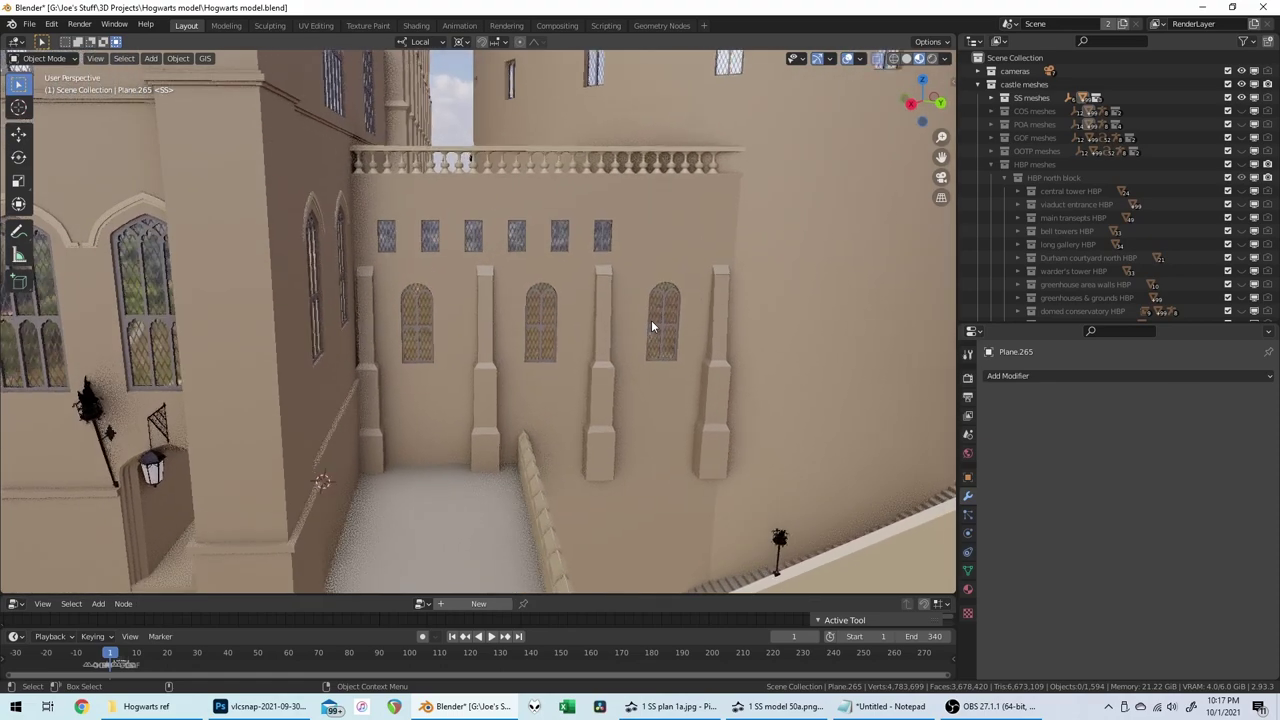
pyautogui.moveTo(651, 320); pyautogui.dragTo(473, 328, button='middle')
pyautogui.scroll(-1, 473, 328)
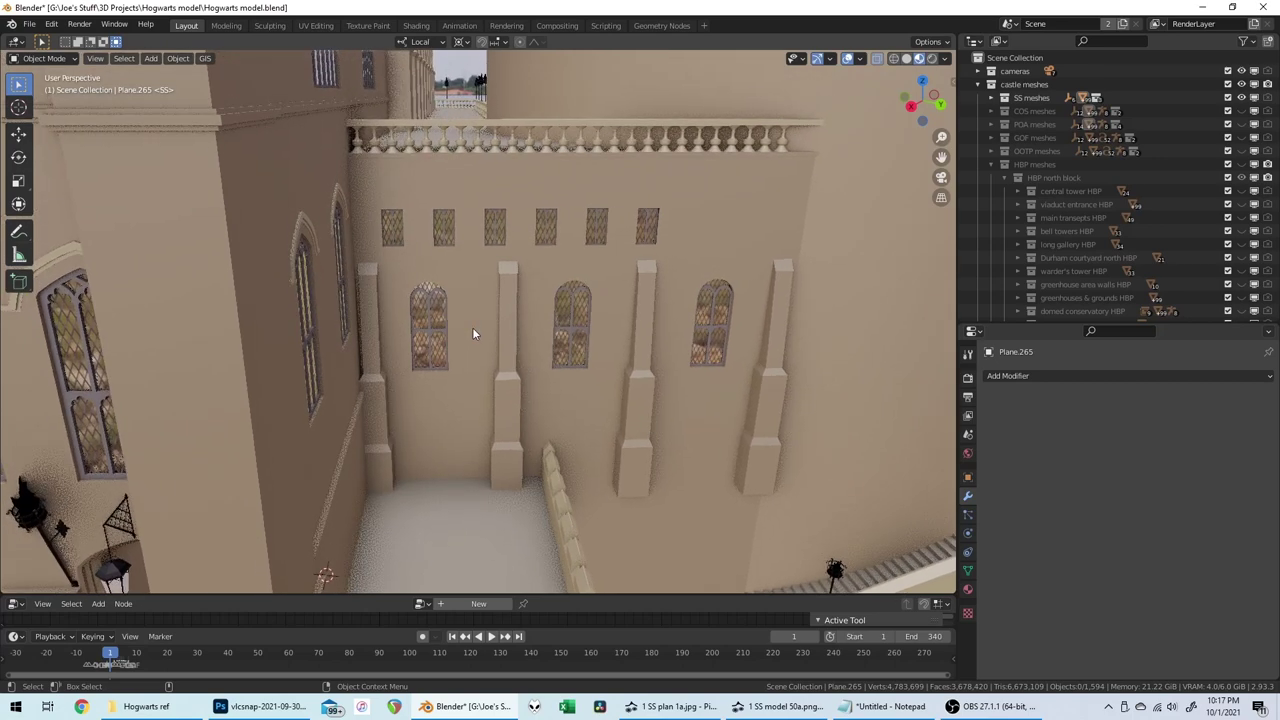
pyautogui.scroll(-5, 472, 327)
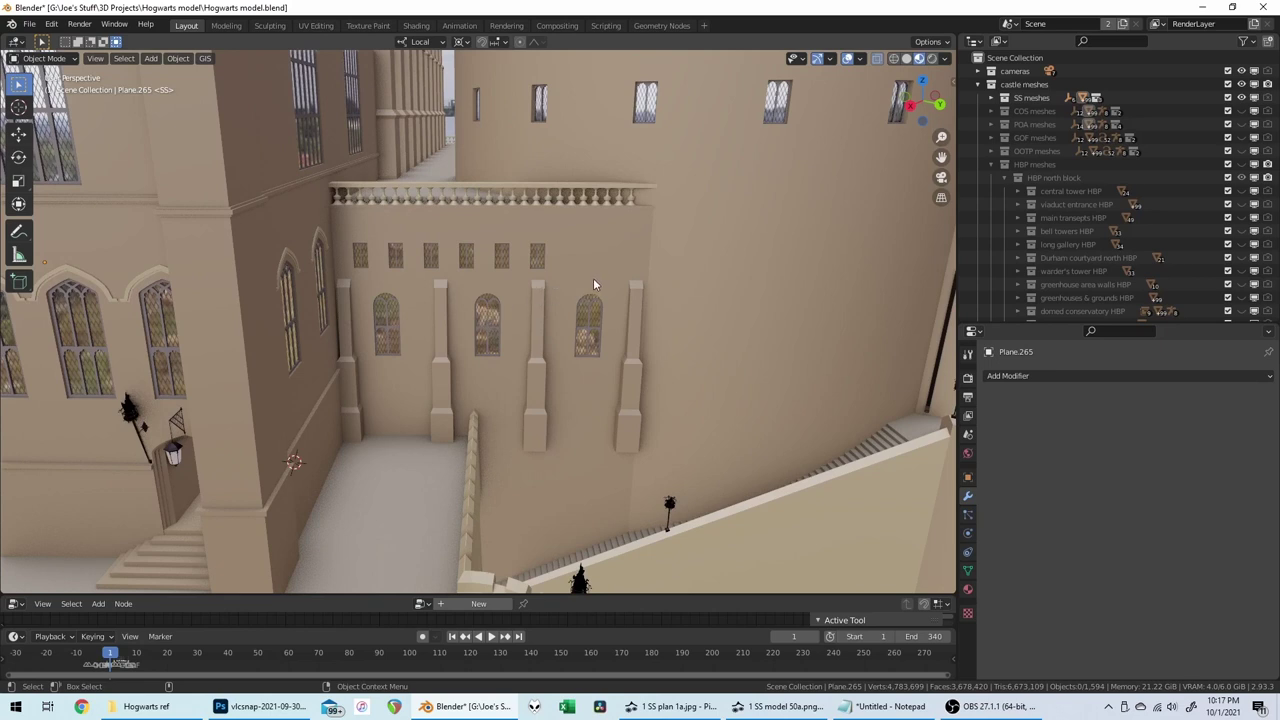
# Step: Edit the link building's wall mesh and snap the 3D cursor to the lower outer corner vertex of the first upper window opening
pyautogui.click(376, 259)
pyautogui.press('Tab')
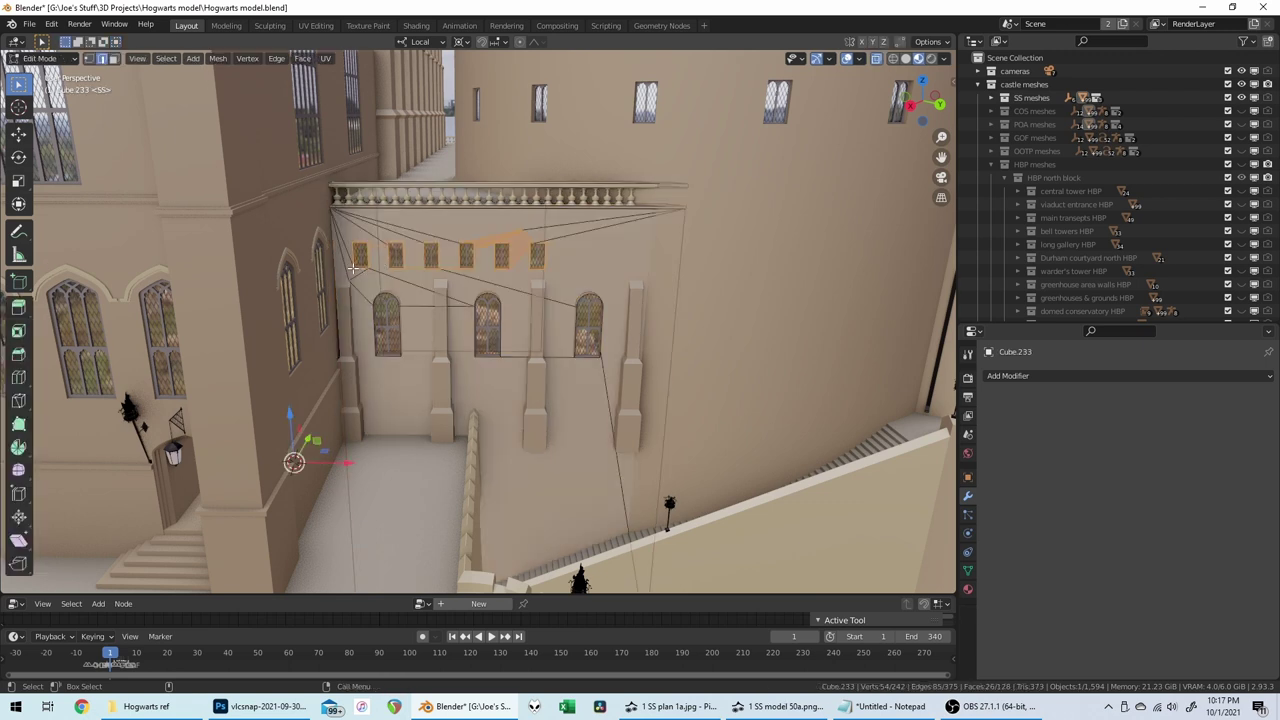
pyautogui.press('1')
pyautogui.click(353, 268)
pyautogui.hotkey('shift', 's')
pyautogui.click(571, 353)
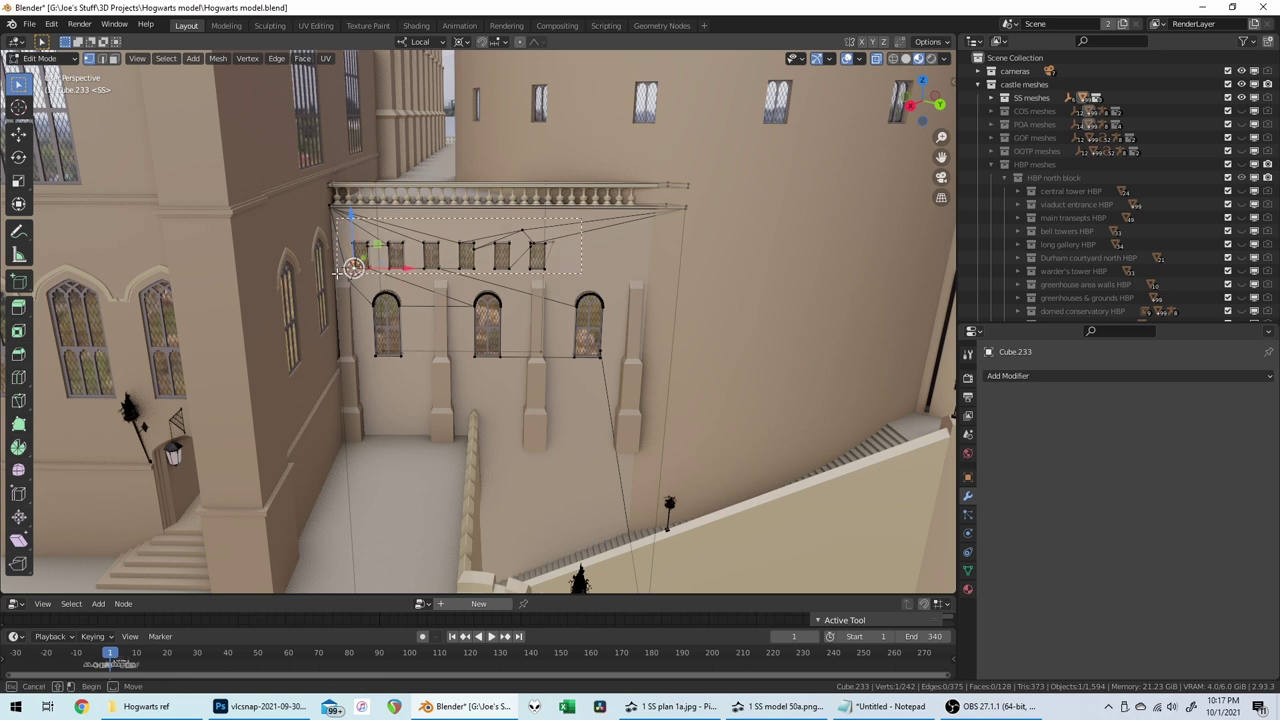
# Step: Scale the six upper window openings by 1.43 about the 3D cursor, excluding local Y, and leave Edit Mode
pyautogui.hotkey('ctrl', 'l')
pyautogui.press('s')
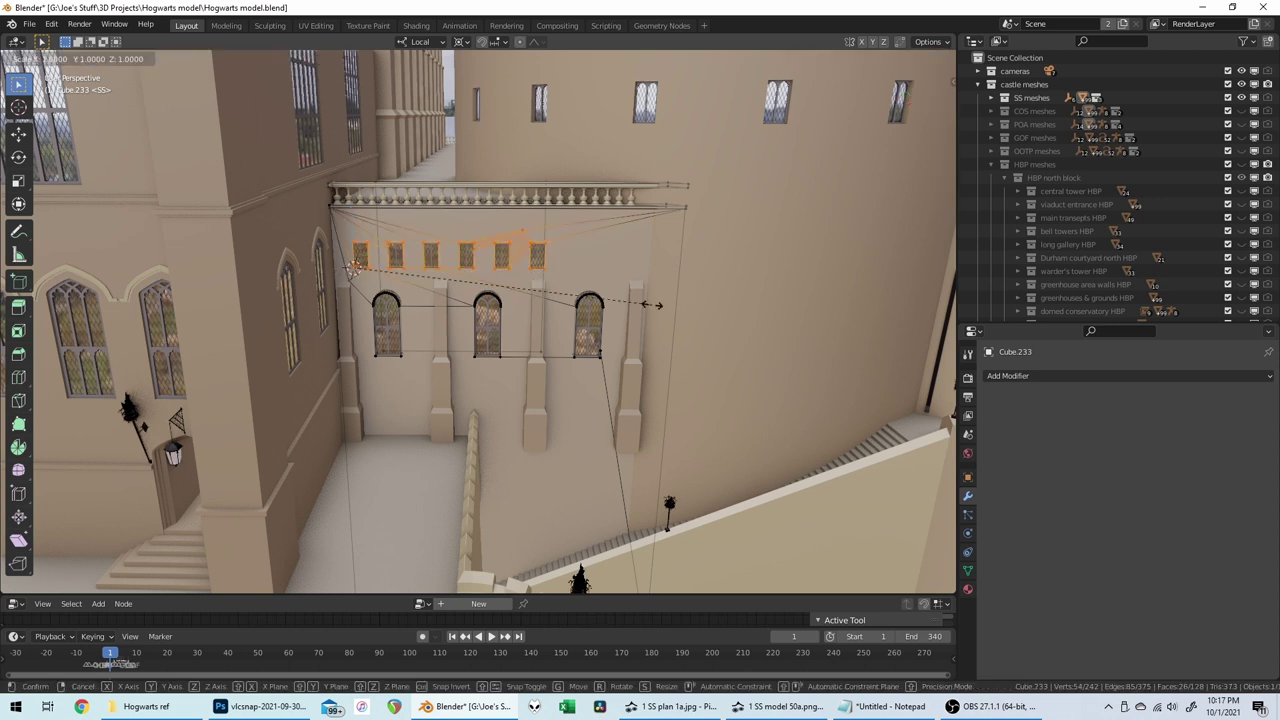
pyautogui.press('y')
pyautogui.press('y')
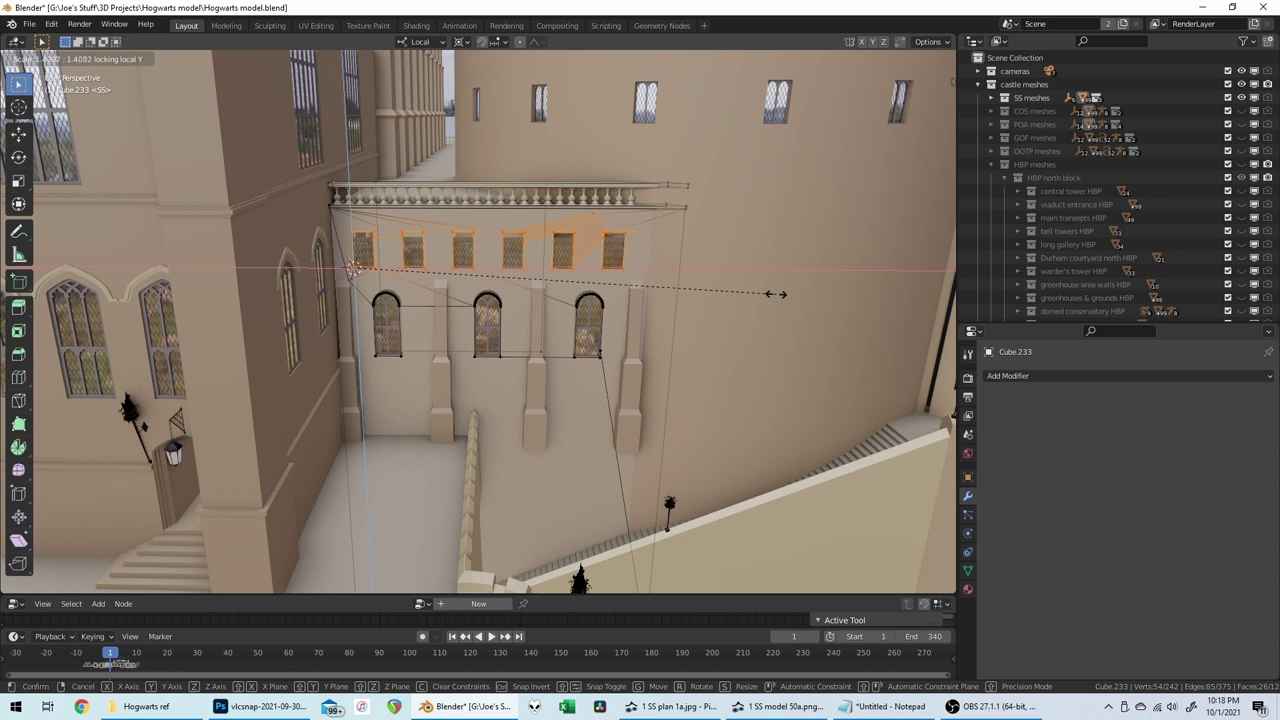
pyautogui.write('1.4')
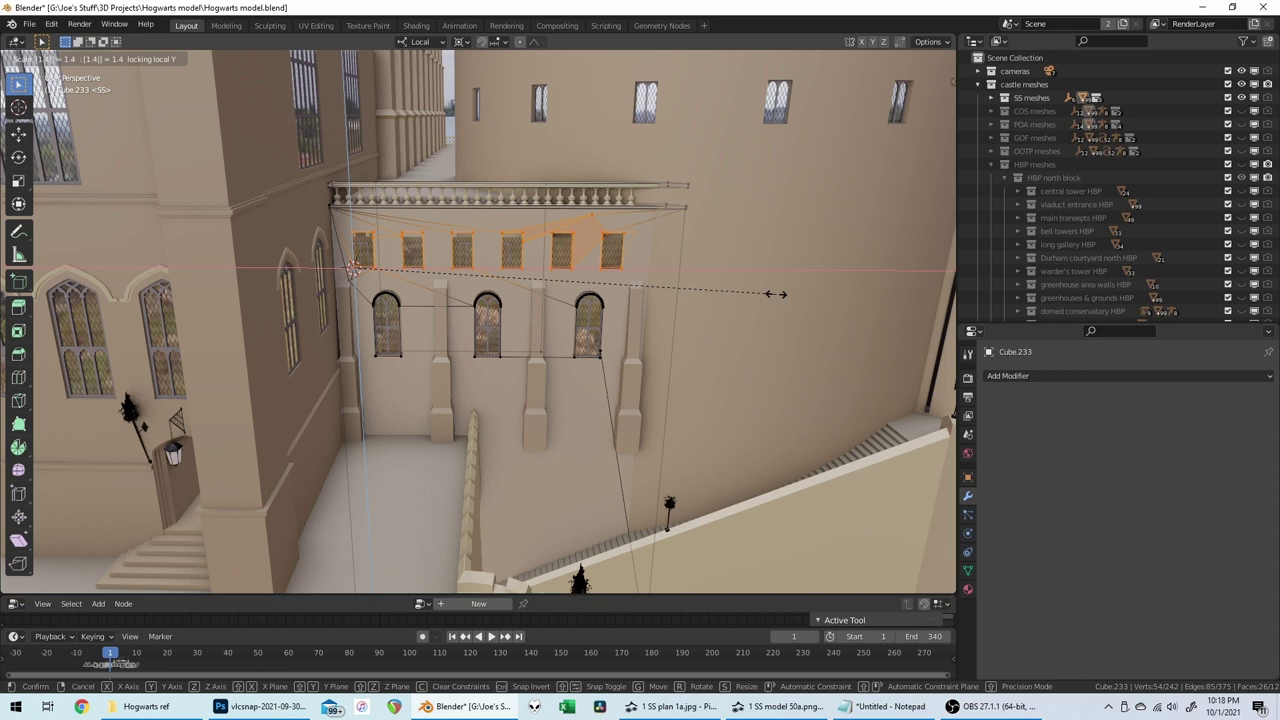
pyautogui.write('4')
pyautogui.press('BackSpace')
pyautogui.write('3')
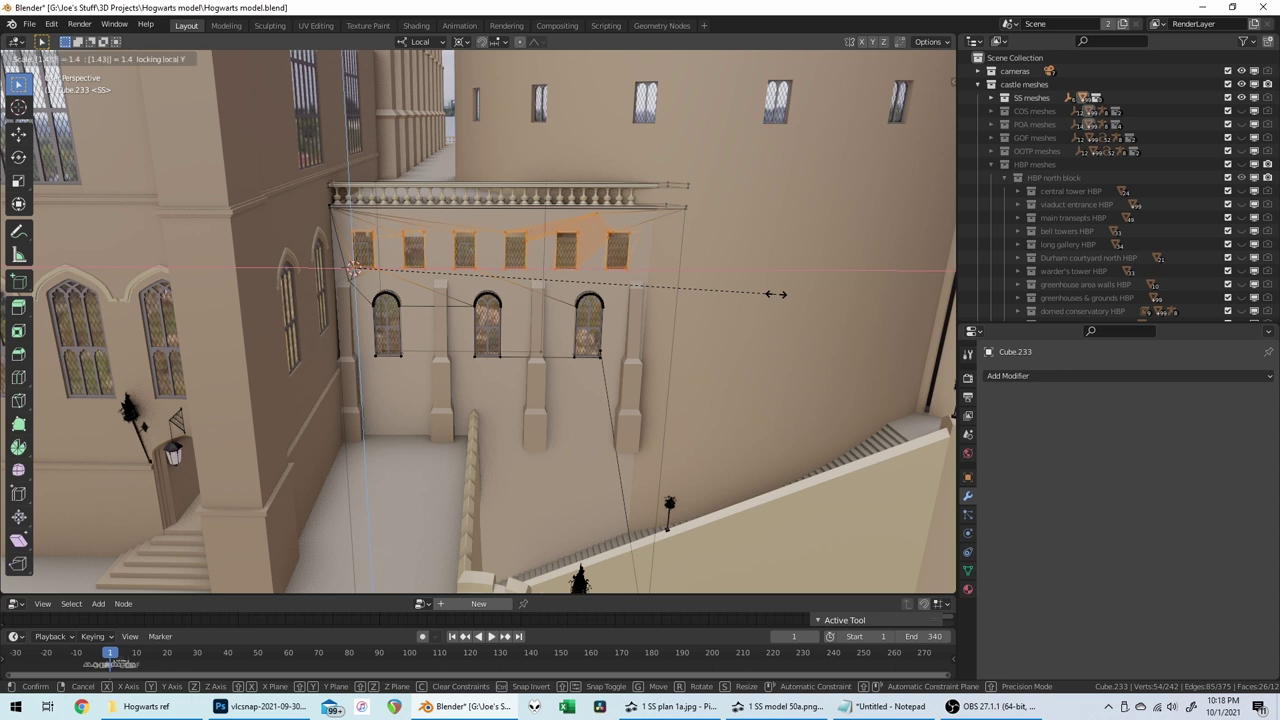
pyautogui.press('Return')
pyautogui.moveTo(740, 283); pyautogui.dragTo(516, 366, button='middle')
pyautogui.scroll(3, 588, 283)
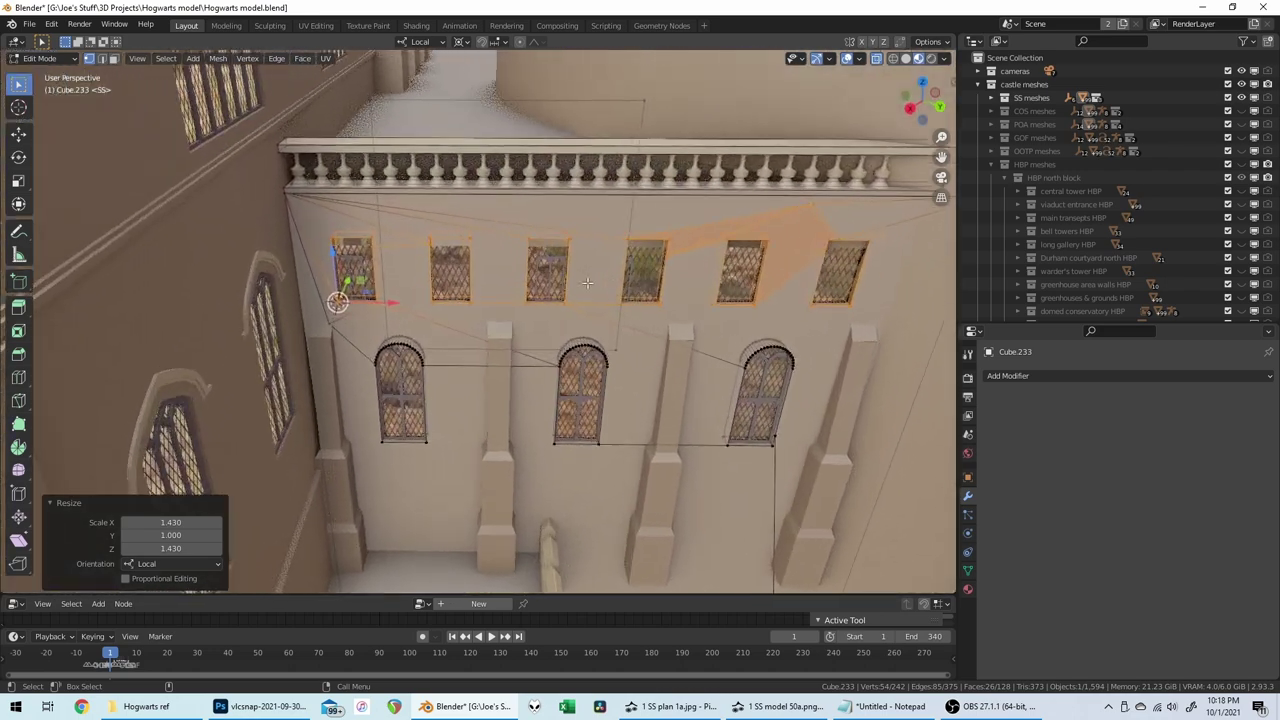
pyautogui.scroll(1, 390, 275)
pyautogui.press('Tab')
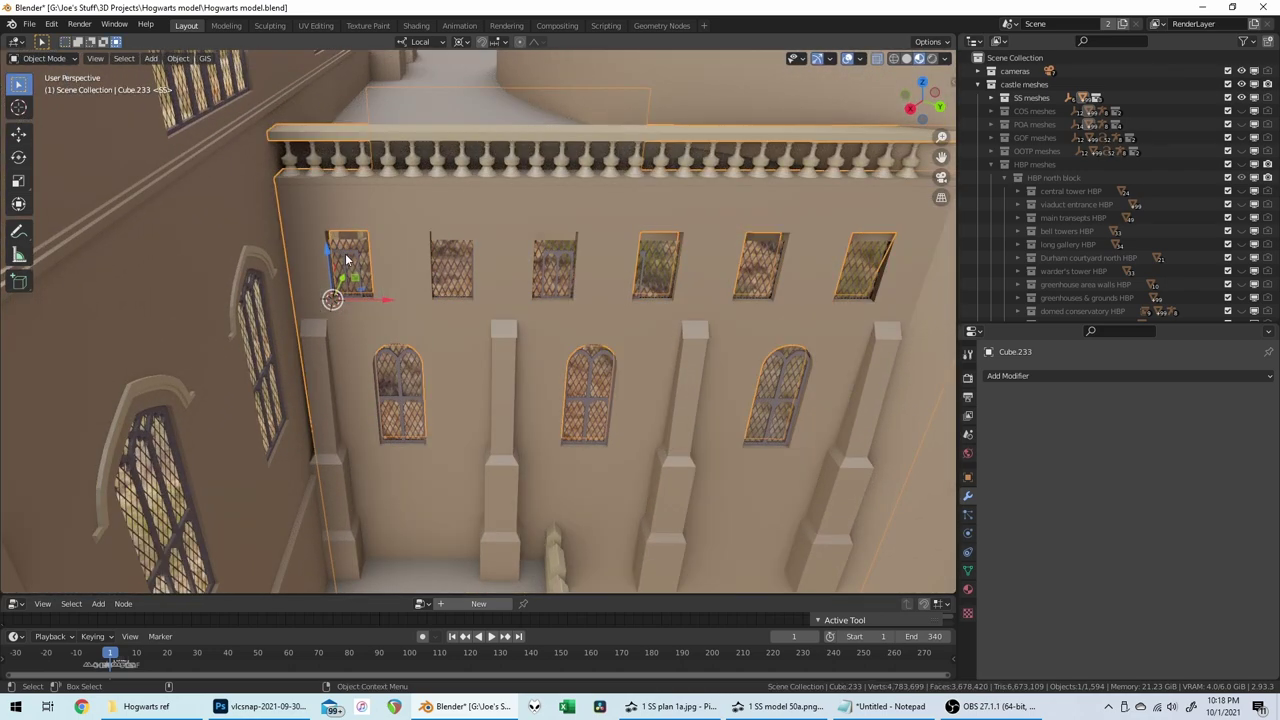
# Step: Select all six upper window frames through their linked object data and scale them by 1.43 about the 3D cursor
pyautogui.click(346, 260)
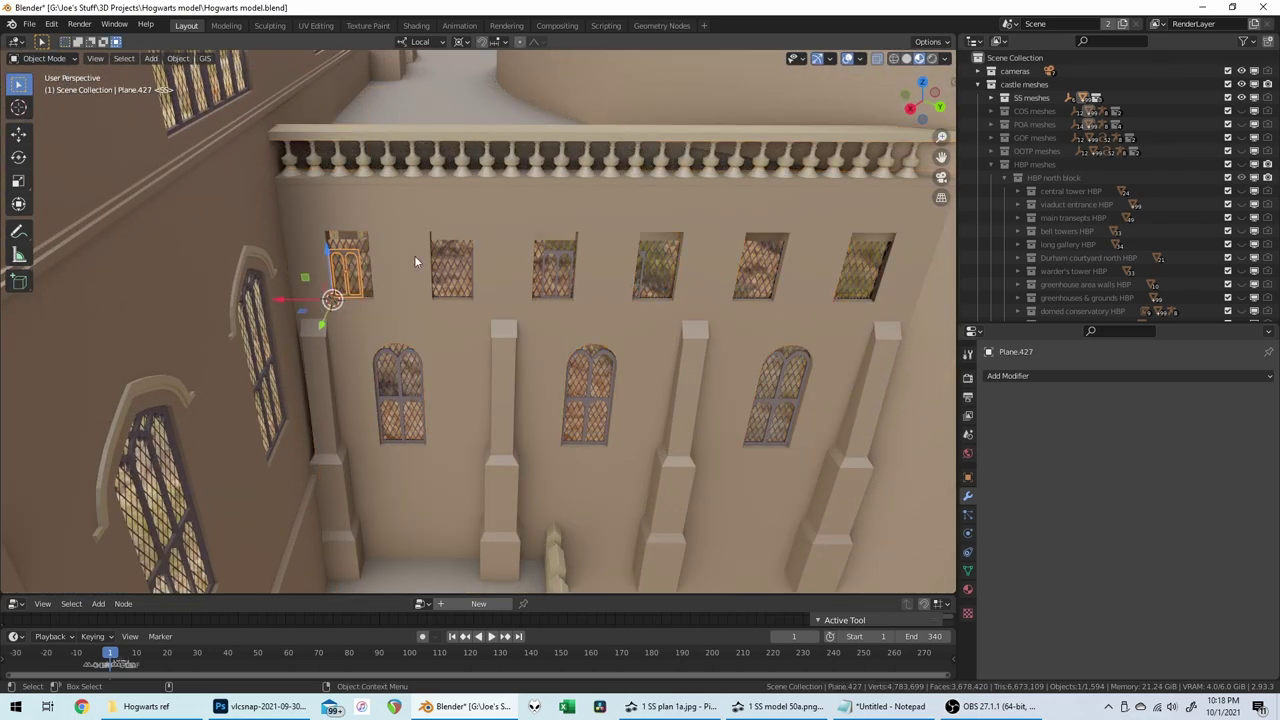
pyautogui.click(124, 58)
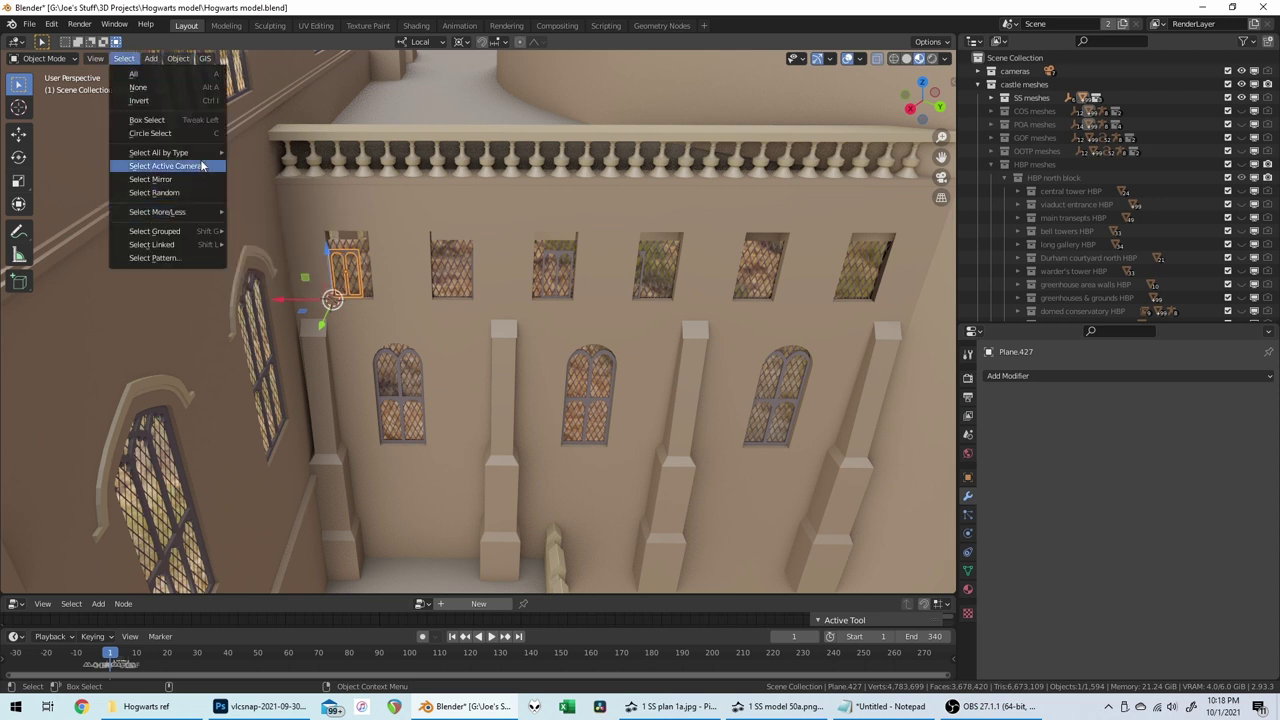
pyautogui.moveTo(203, 155)
pyautogui.moveTo(190, 245)
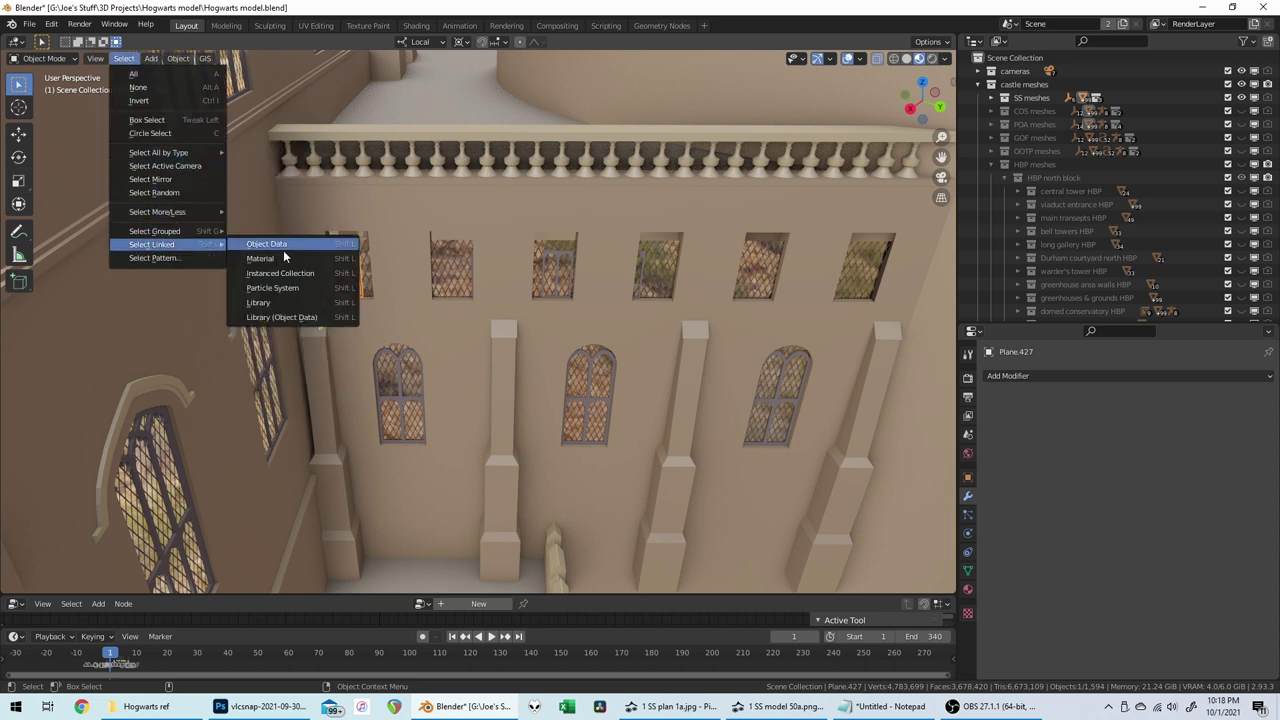
pyautogui.click(284, 249)
pyautogui.moveTo(336, 243); pyautogui.dragTo(555, 298, button='middle')
pyautogui.scroll(-5, 337, 246)
pyautogui.press('s')
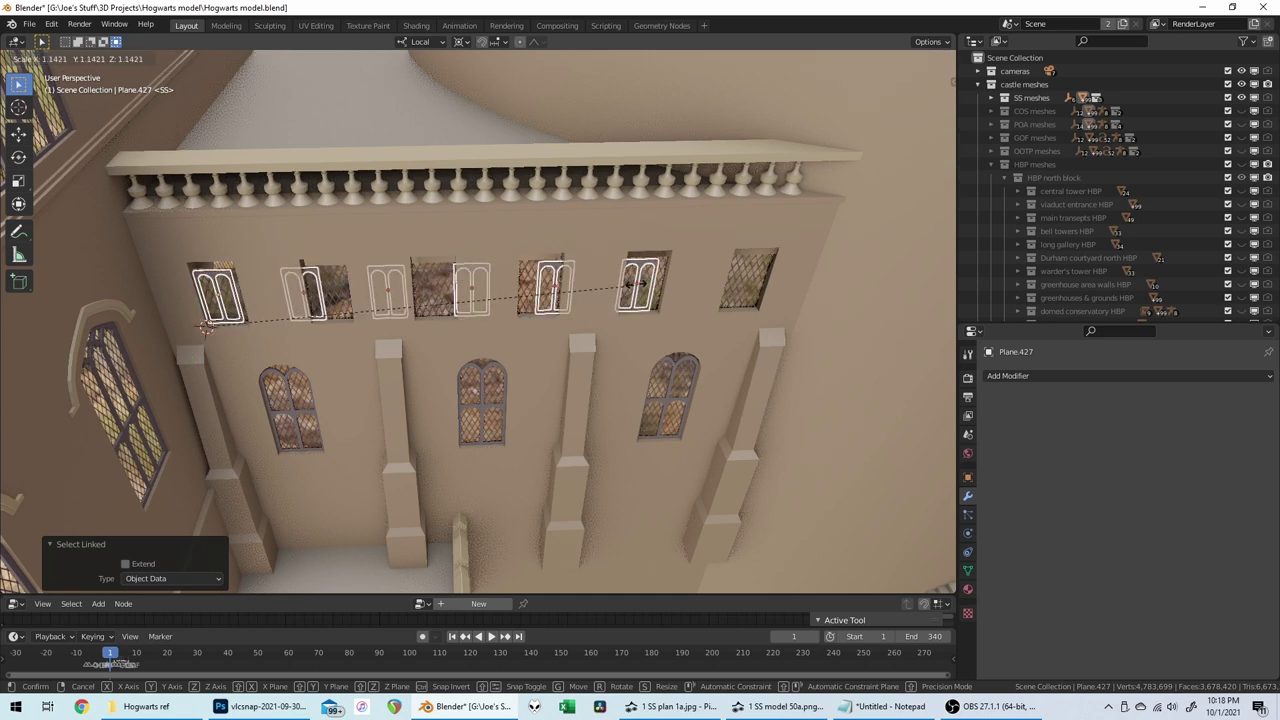
pyautogui.write('1.43')
pyautogui.press('Return')
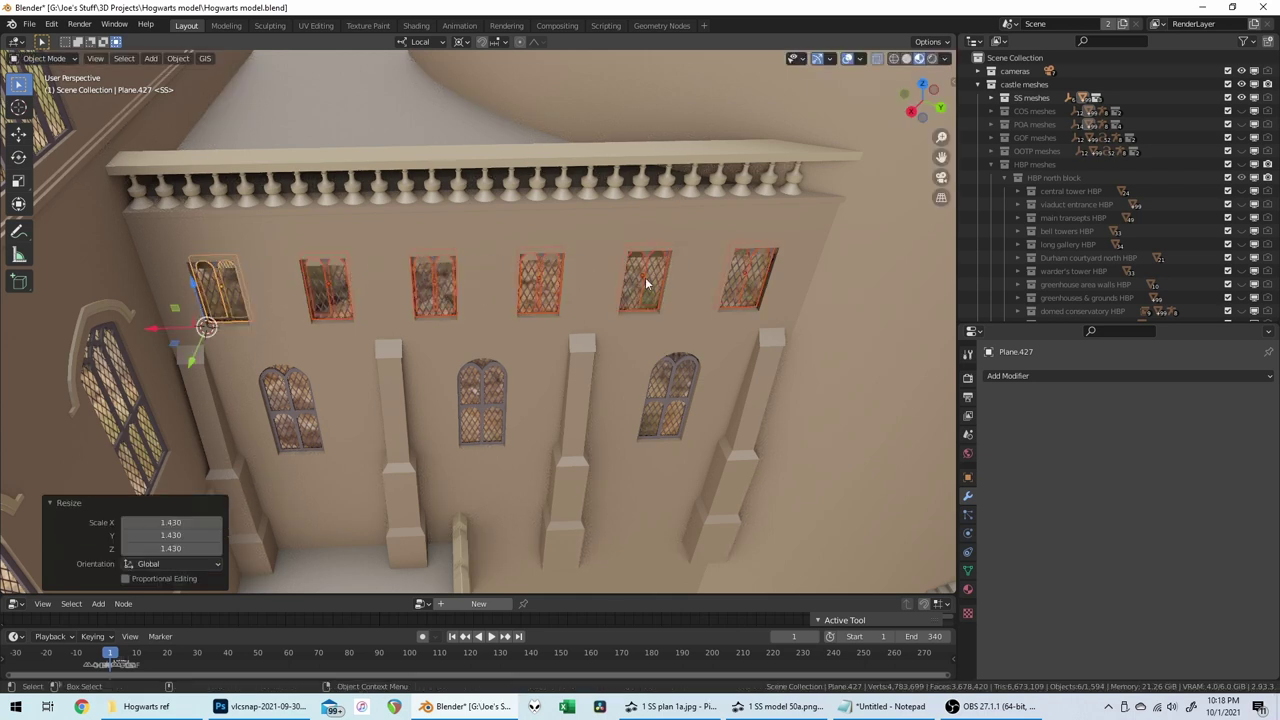
# Step: Move the six upper window frames about 0.016 along their local Y within the openings, and deselect them
pyautogui.scroll(3, 617, 324)
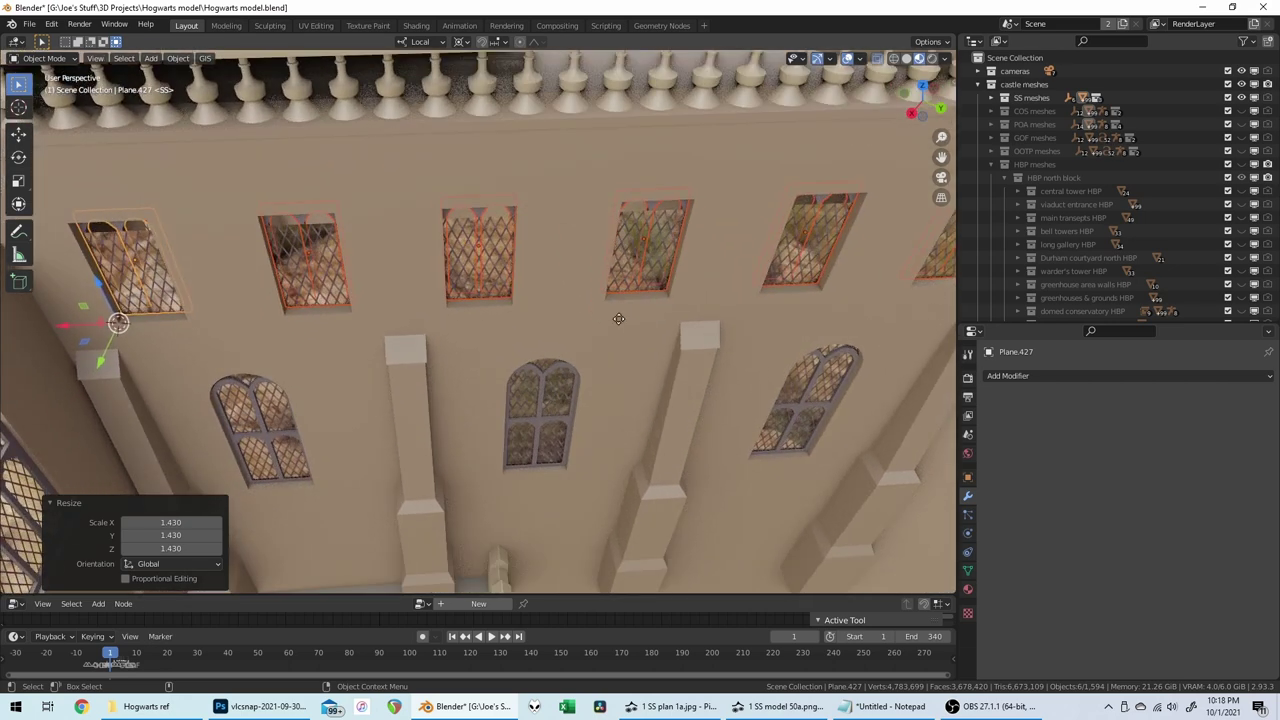
pyautogui.press('g')
pyautogui.press('y')
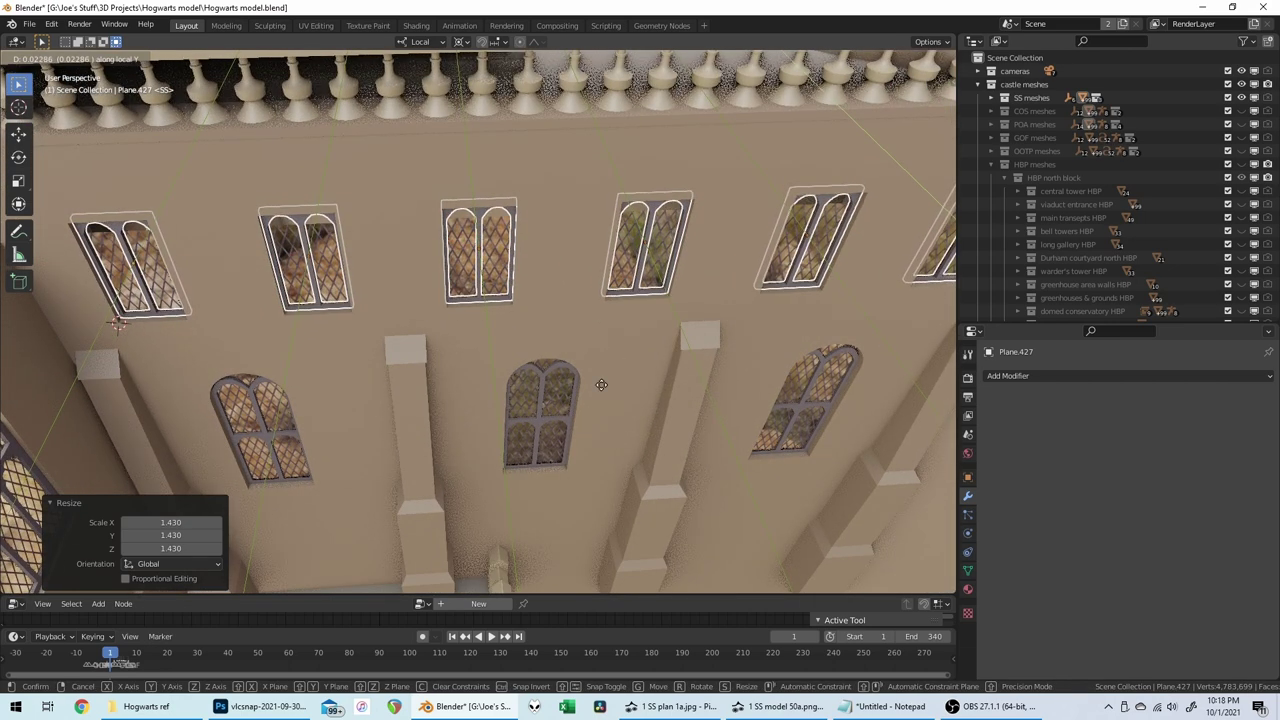
pyautogui.click(615, 350)
pyautogui.scroll(5, 615, 337)
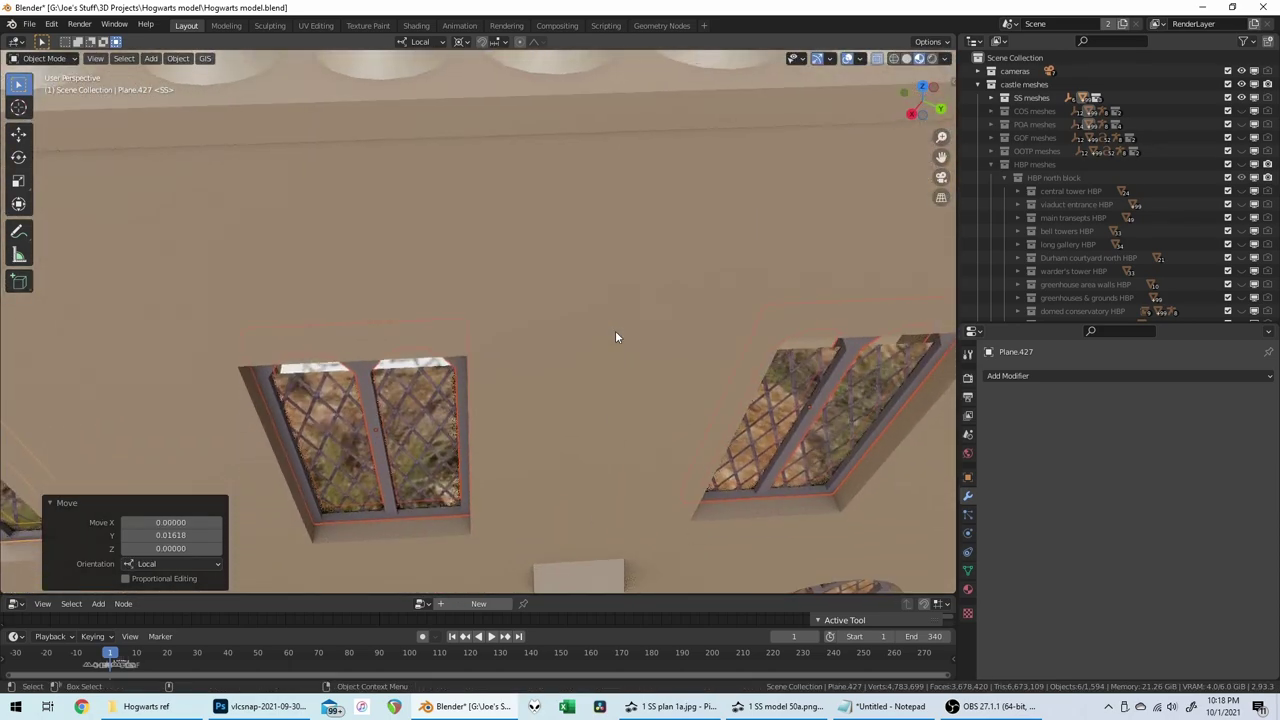
pyautogui.scroll(-5, 615, 337)
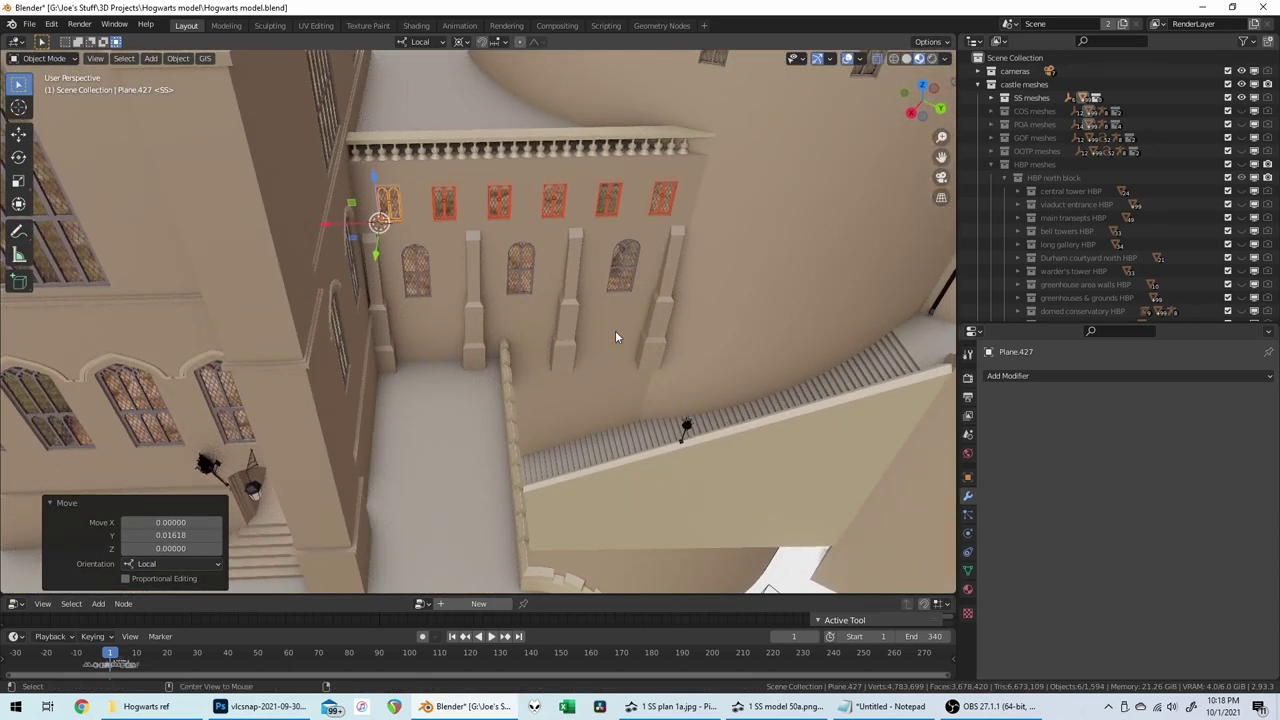
pyautogui.hotkey('alt', 'a')
# Step: Edit the glass pane behind the upper window row and raise its top edge about 0.135 along local Z
pyautogui.moveTo(615, 331); pyautogui.dragTo(615, 331, button='middle')
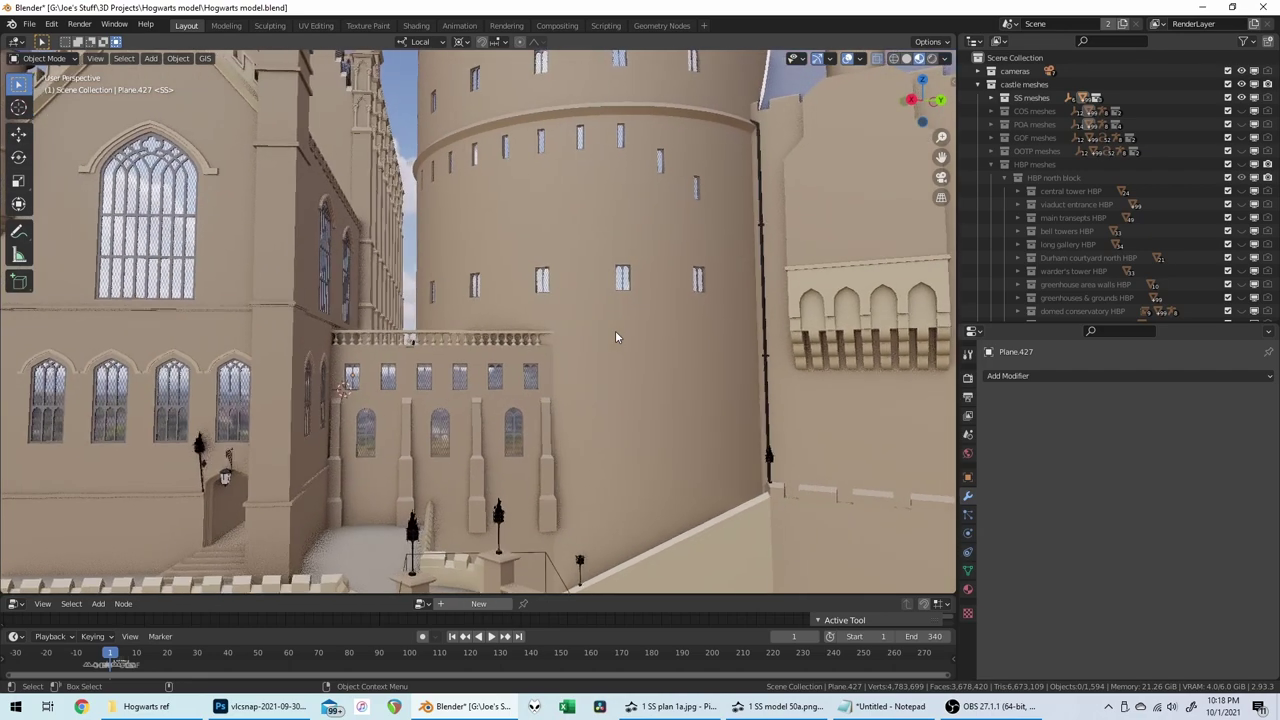
pyautogui.scroll(5, 625, 430)
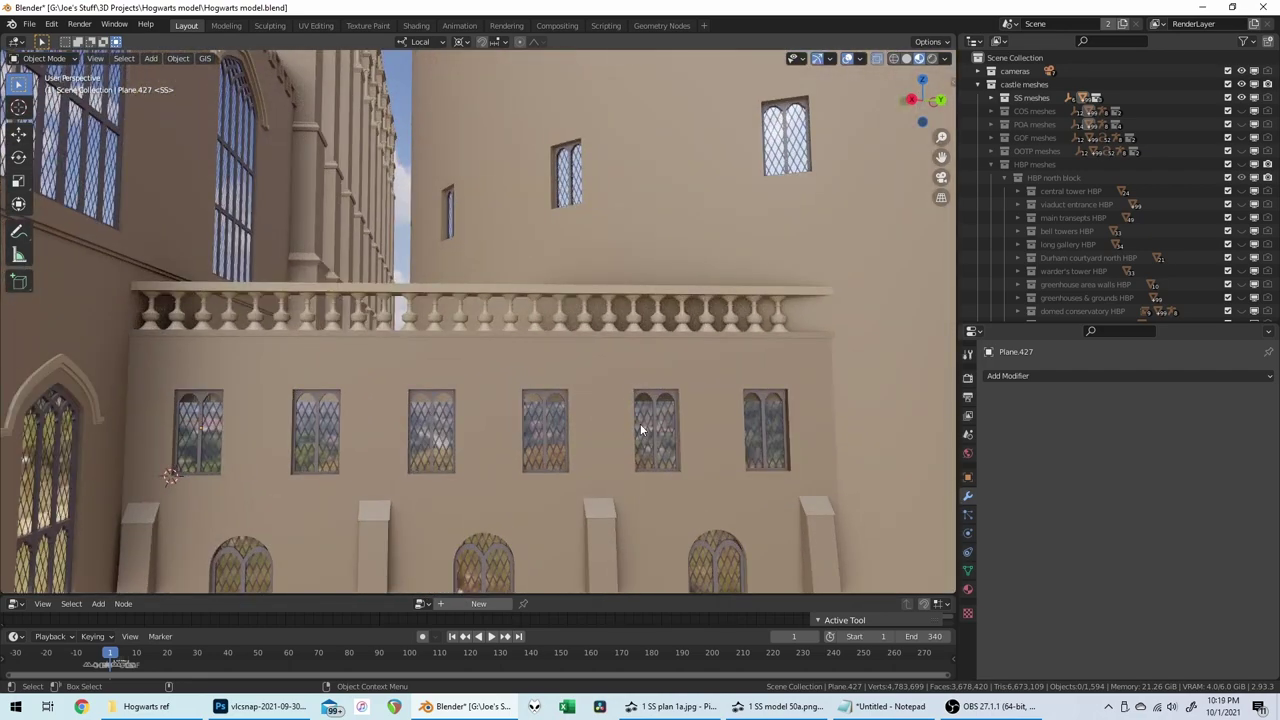
pyautogui.click(642, 430)
pyautogui.press('Tab')
pyautogui.moveTo(147, 380); pyautogui.dragTo(815, 420)
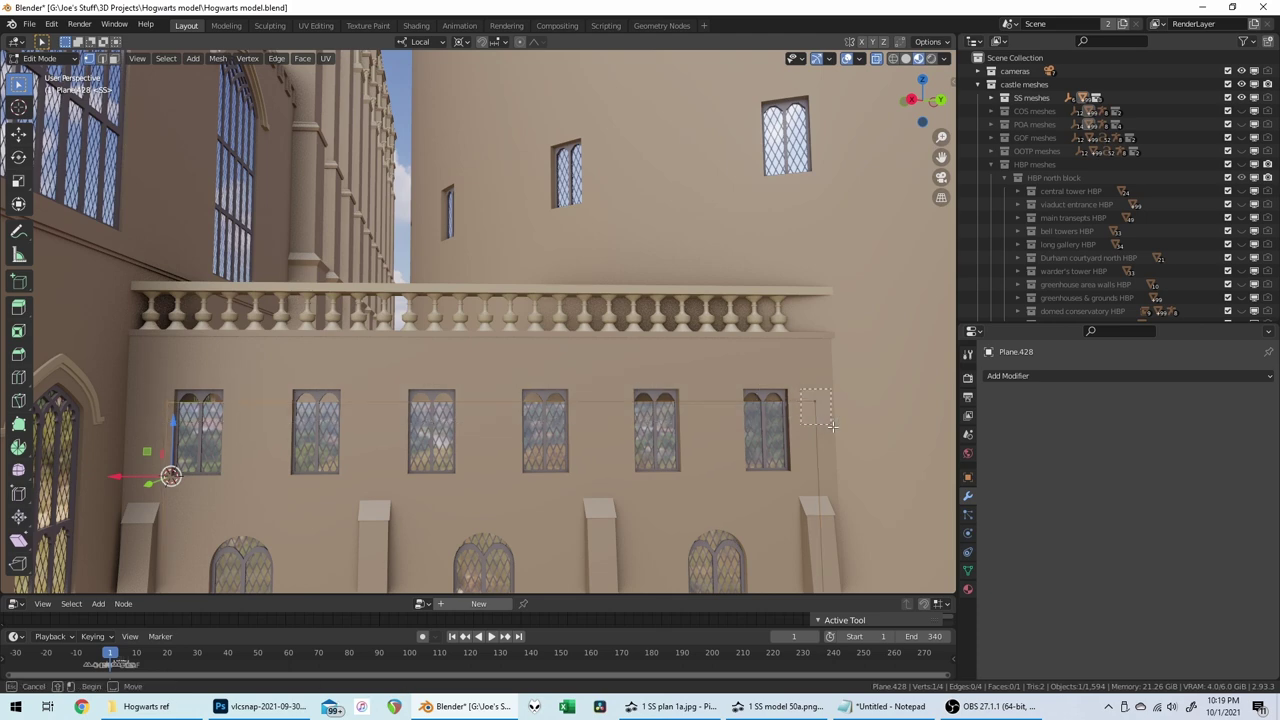
pyautogui.press('g')
pyautogui.press('z')
pyautogui.press('z')
pyautogui.click(867, 407)
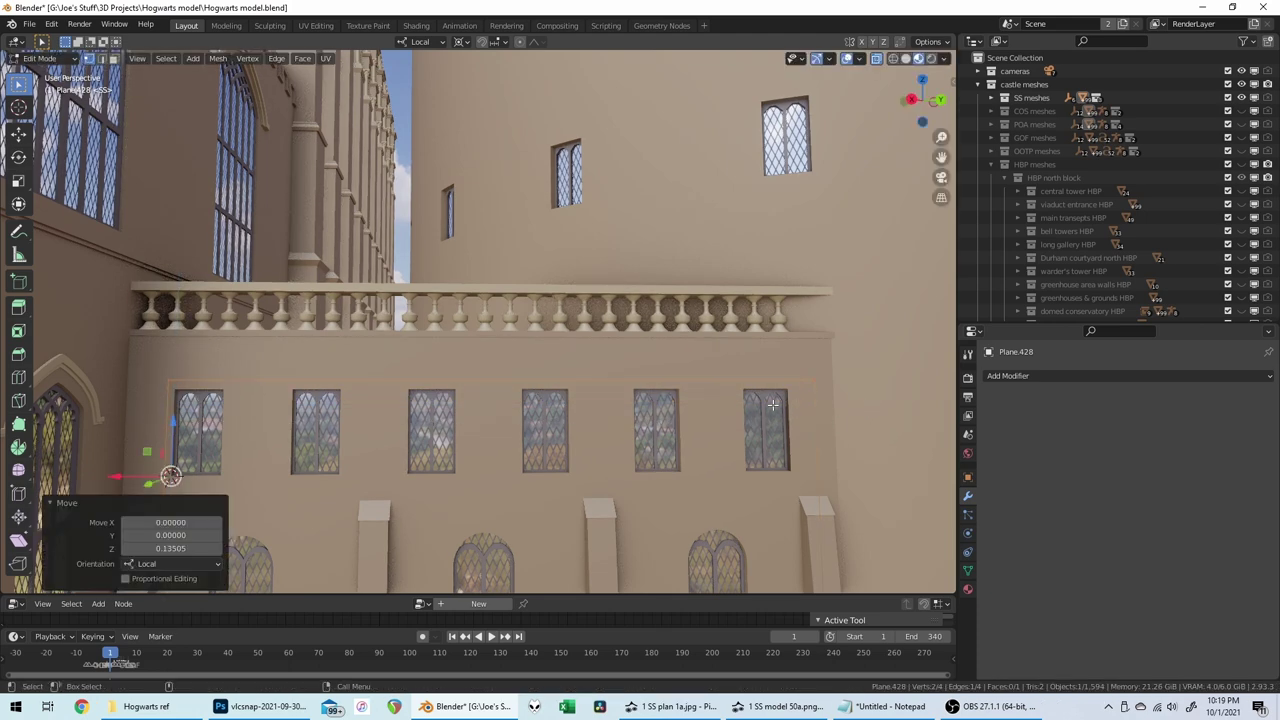
# Step: Raise the three lower arched window openings in the link building wall by 0.05 along local Z and leave Edit Mode
pyautogui.press('Tab')
pyautogui.scroll(10, 706, 398)
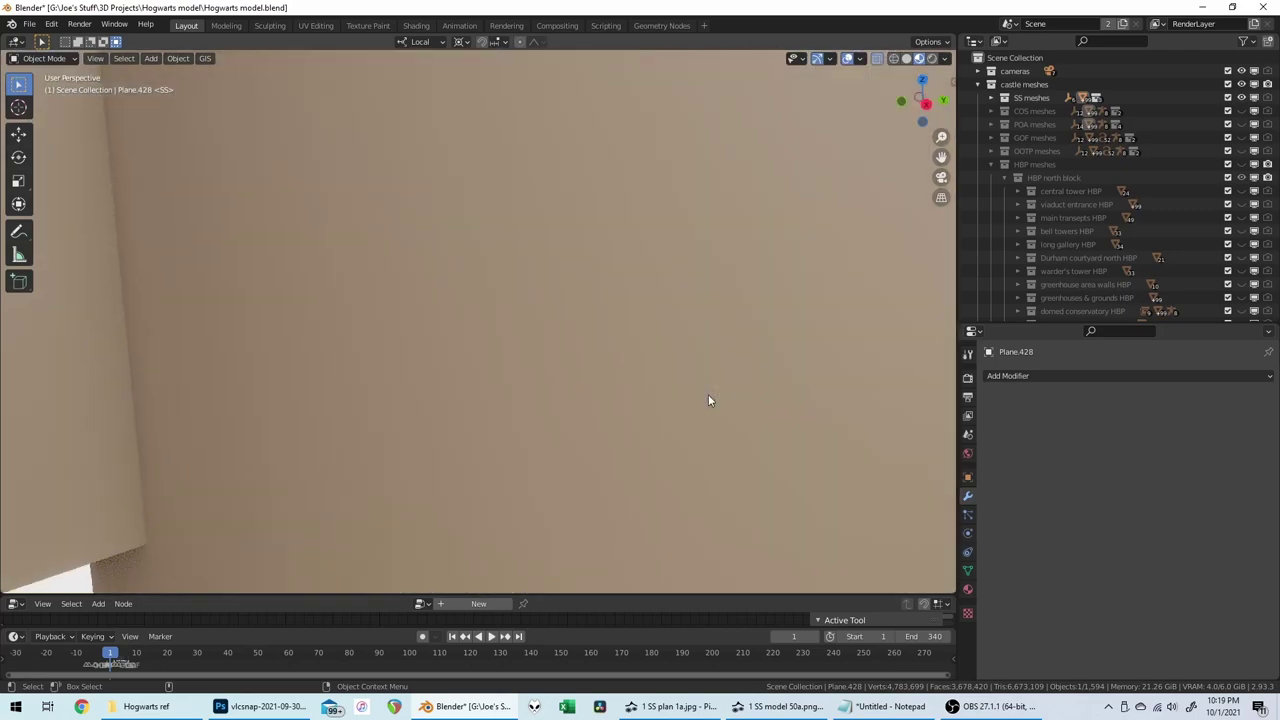
pyautogui.moveTo(709, 396); pyautogui.dragTo(699, 242, button='middle')
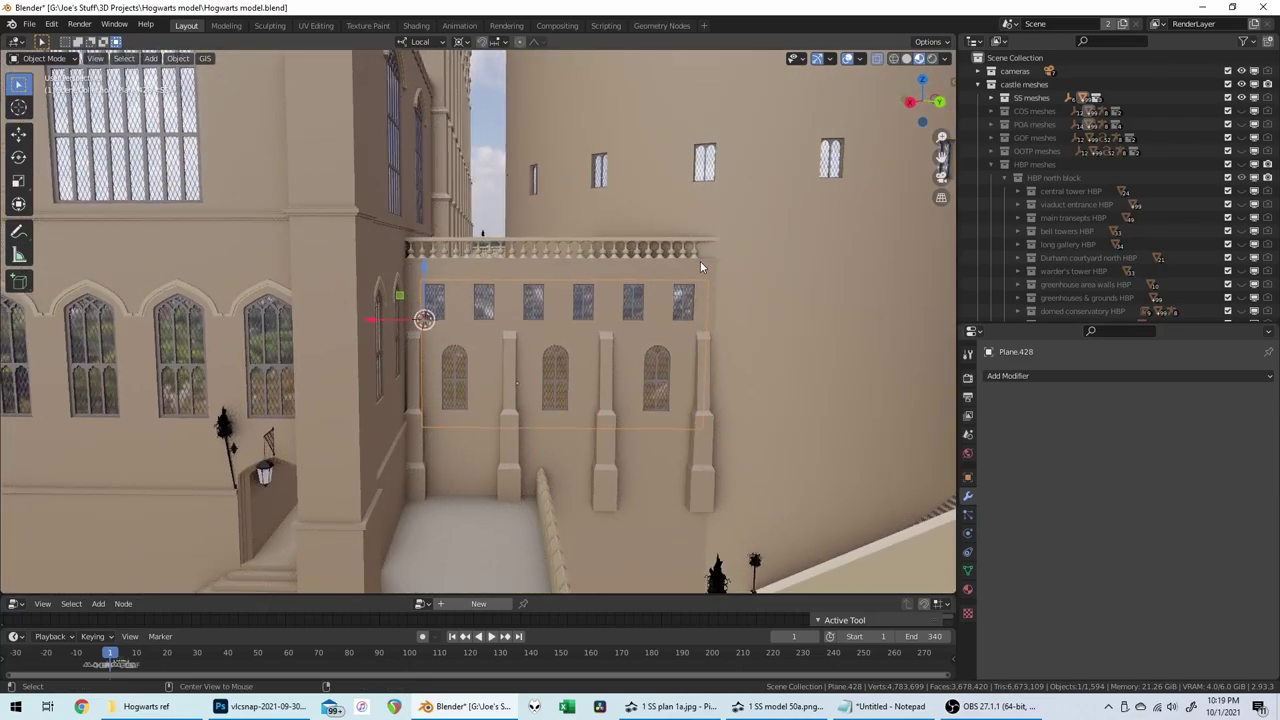
pyautogui.scroll(2, 644, 383)
pyautogui.scroll(2, 645, 381)
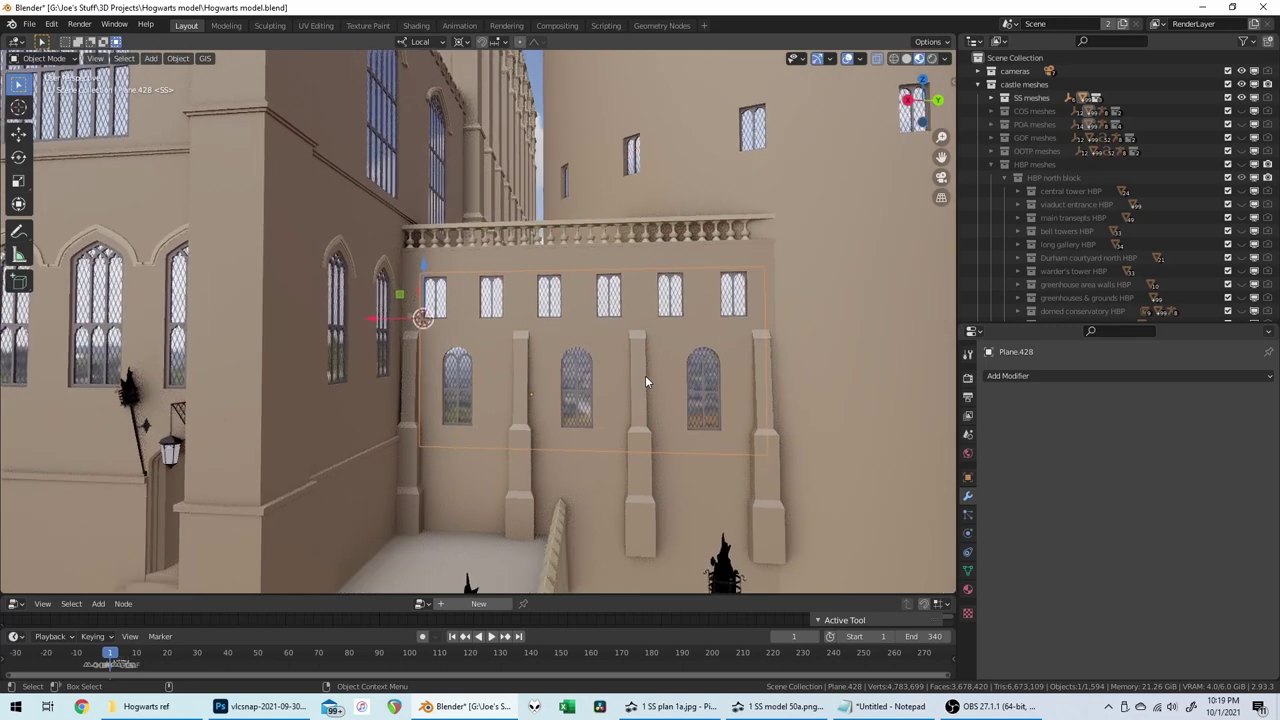
pyautogui.keyDown('shift'); pyautogui.moveTo(645, 381); pyautogui.dragTo(623, 371, button='middle'); pyautogui.keyUp('shift')
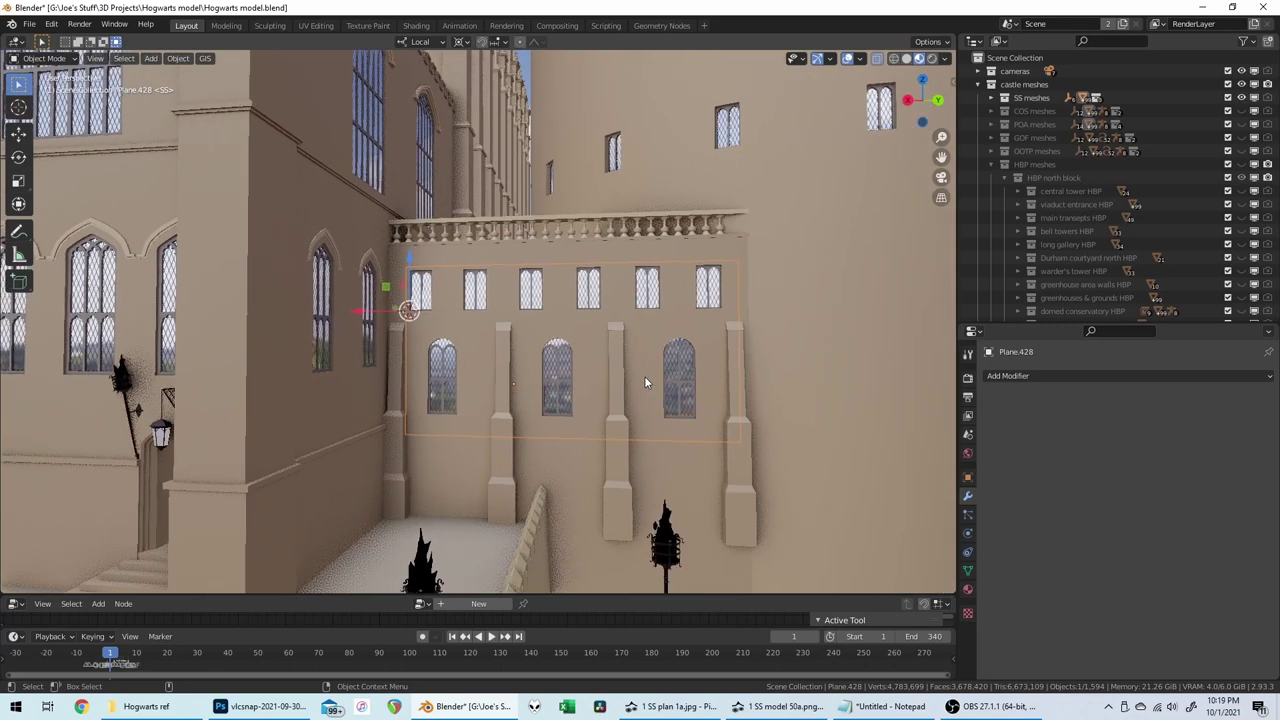
pyautogui.click(594, 358)
pyautogui.press('Tab')
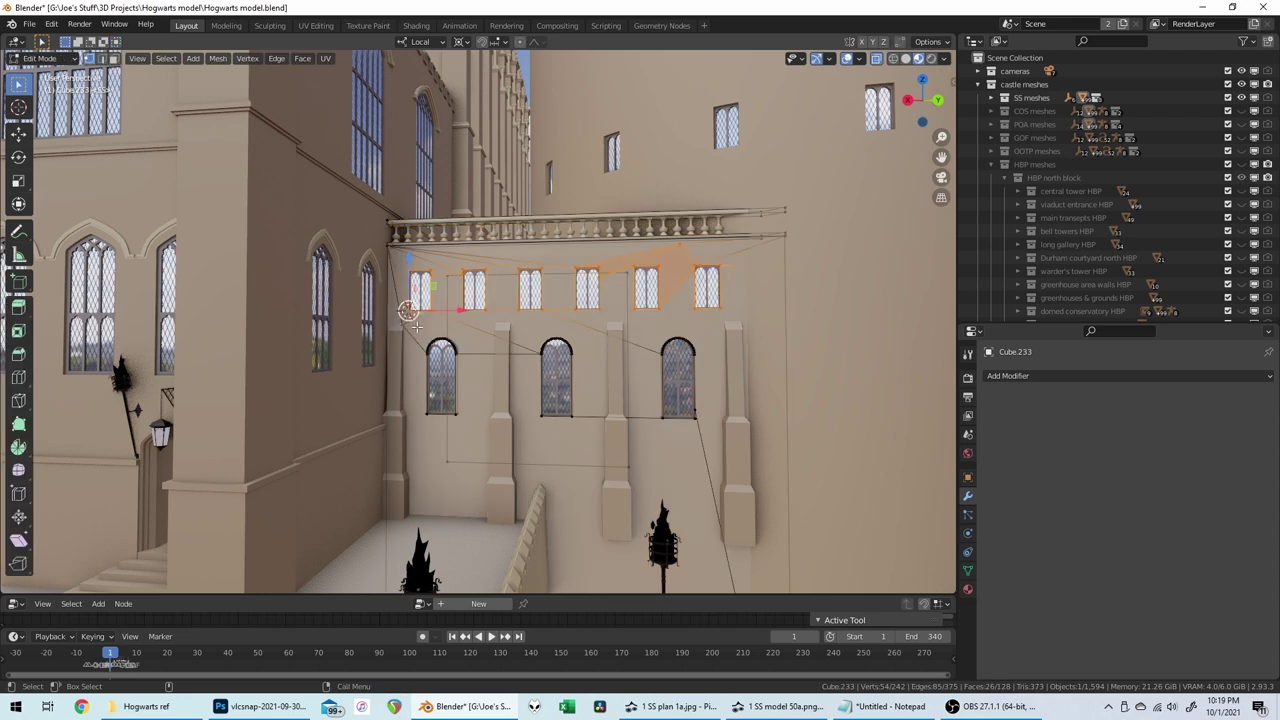
pyautogui.moveTo(418, 328); pyautogui.dragTo(701, 421)
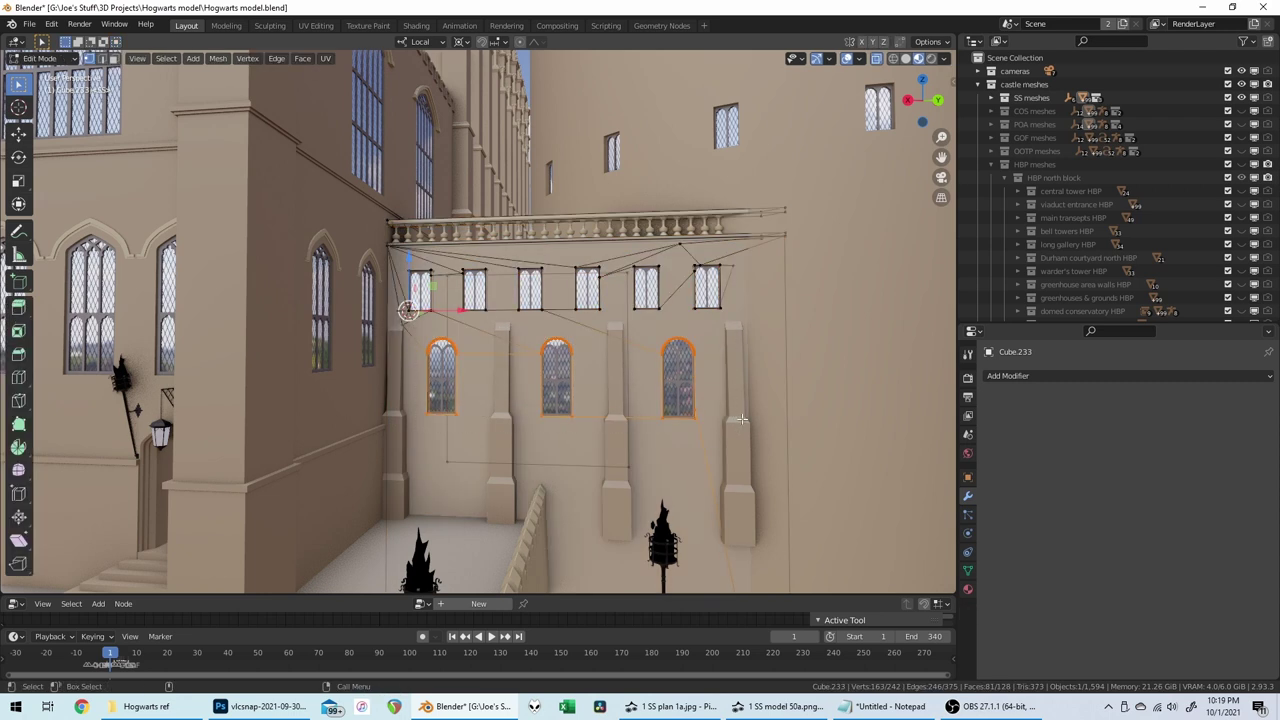
pyautogui.press('g')
pyautogui.press('z')
pyautogui.press('z')
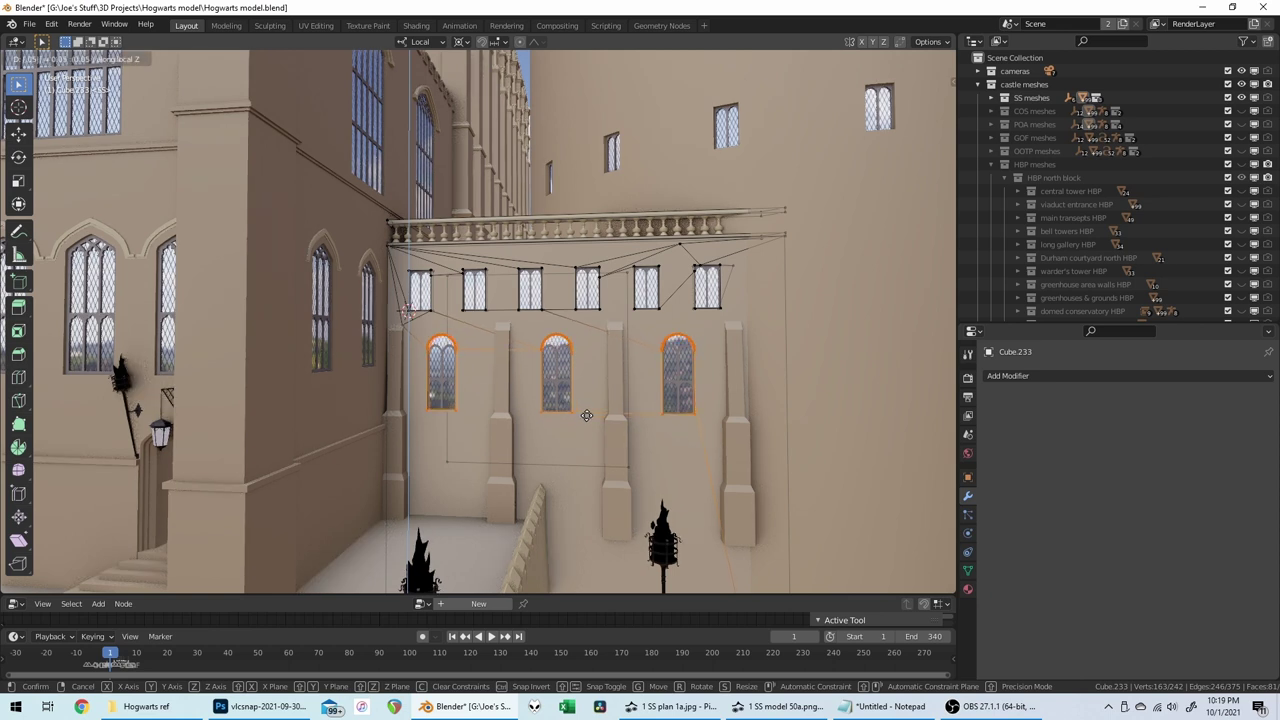
pyautogui.click(587, 415)
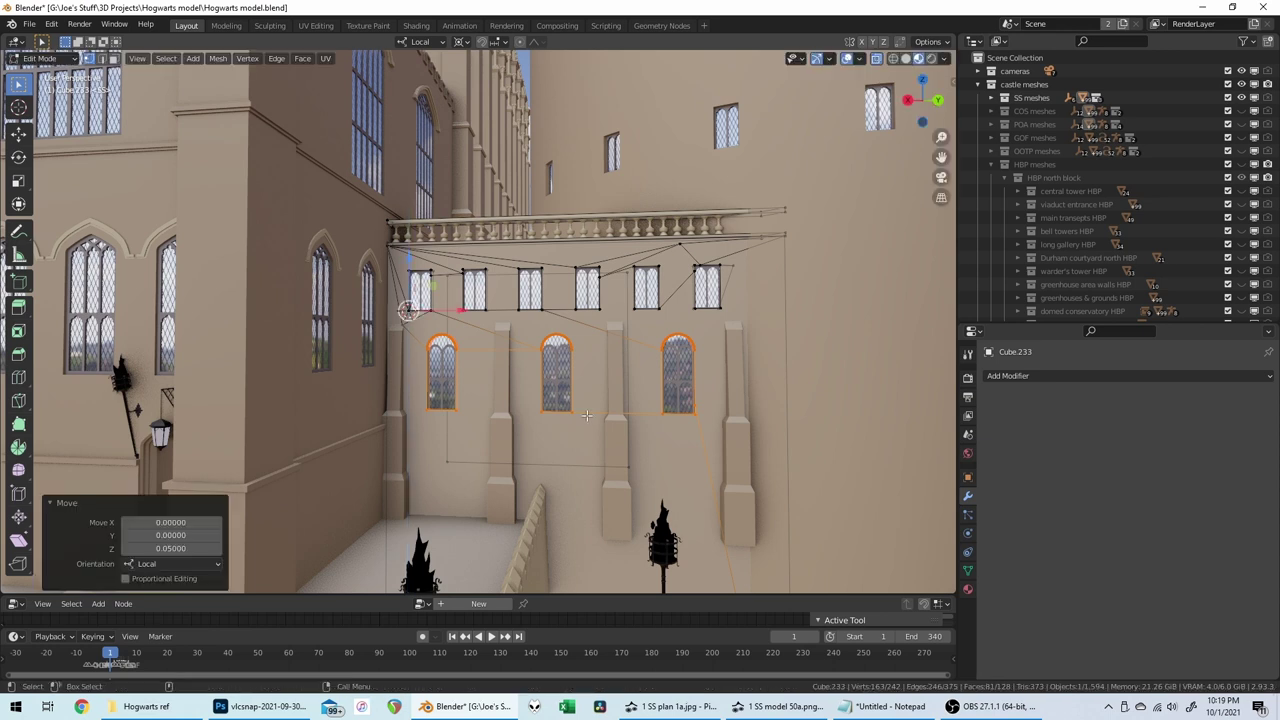
pyautogui.press('Tab')
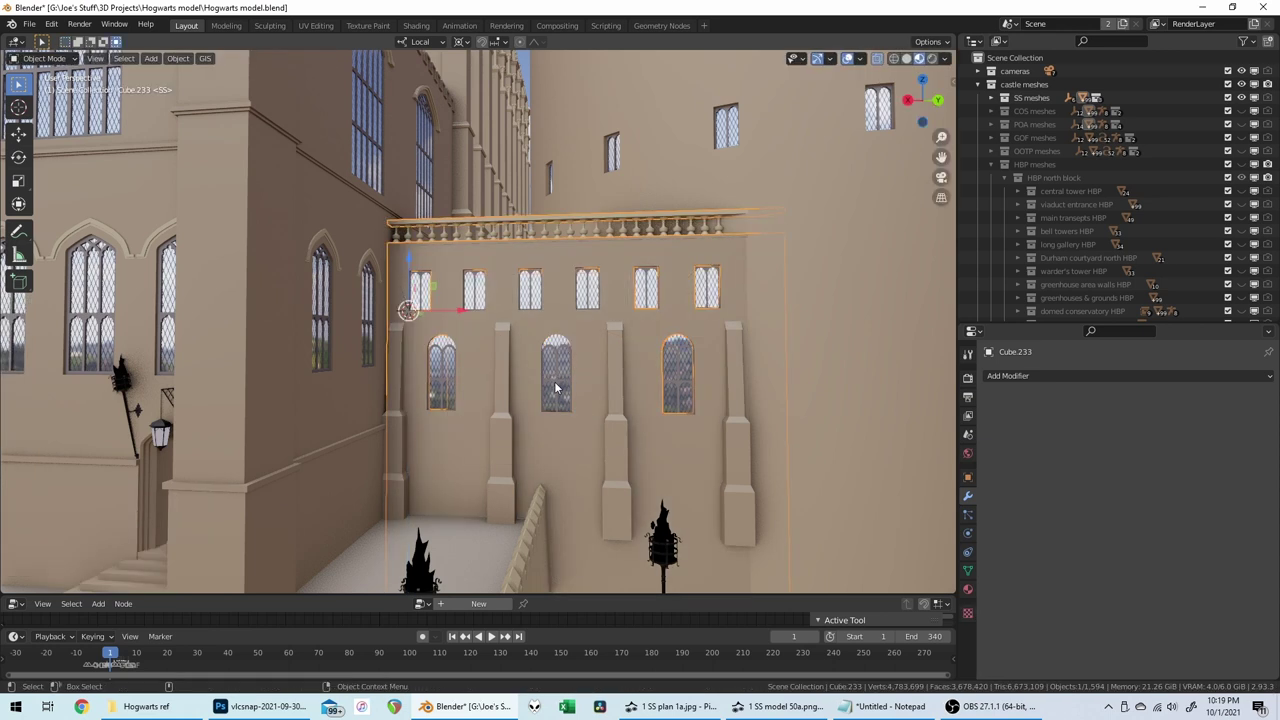
# Step: Move the three lower arched window frames up 0.05 along local Z to match their openings, and deselect them
pyautogui.click(556, 388)
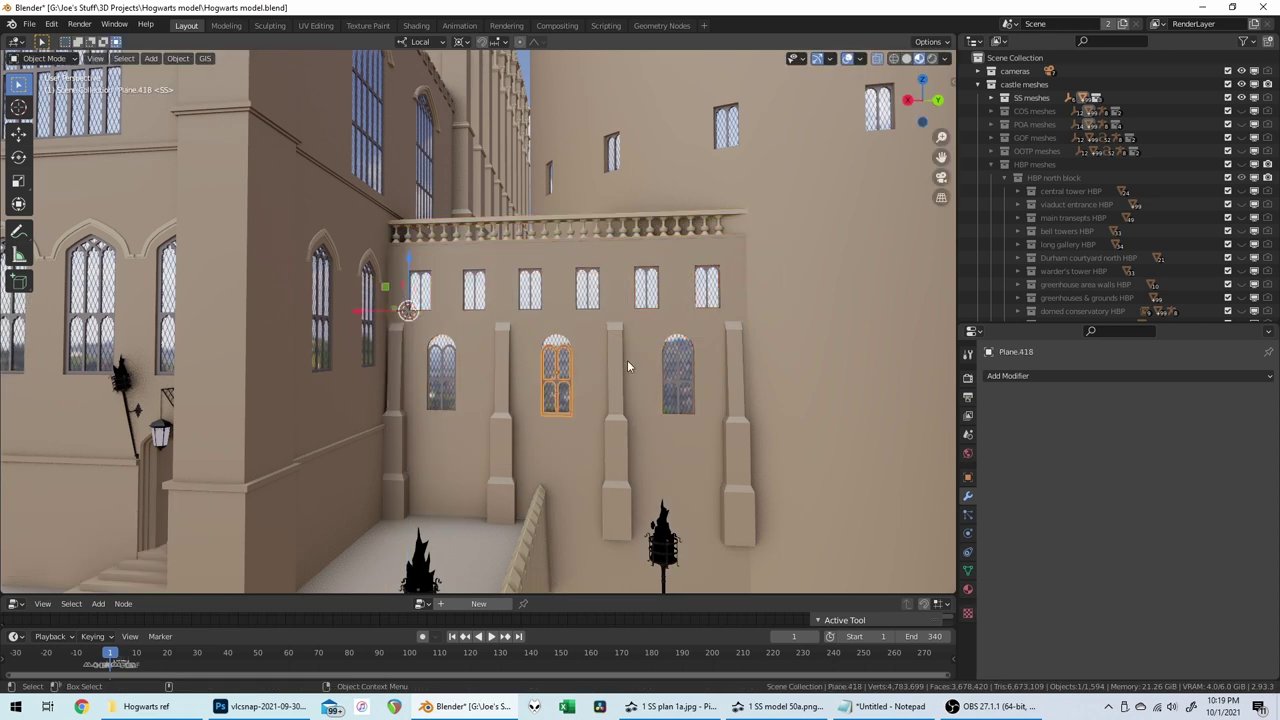
pyautogui.keyDown('shift'); pyautogui.click(677, 385); pyautogui.keyUp('shift')
pyautogui.keyDown('shift'); pyautogui.click(441, 383); pyautogui.keyUp('shift')
pyautogui.press('g')
pyautogui.press('z')
pyautogui.press('z')
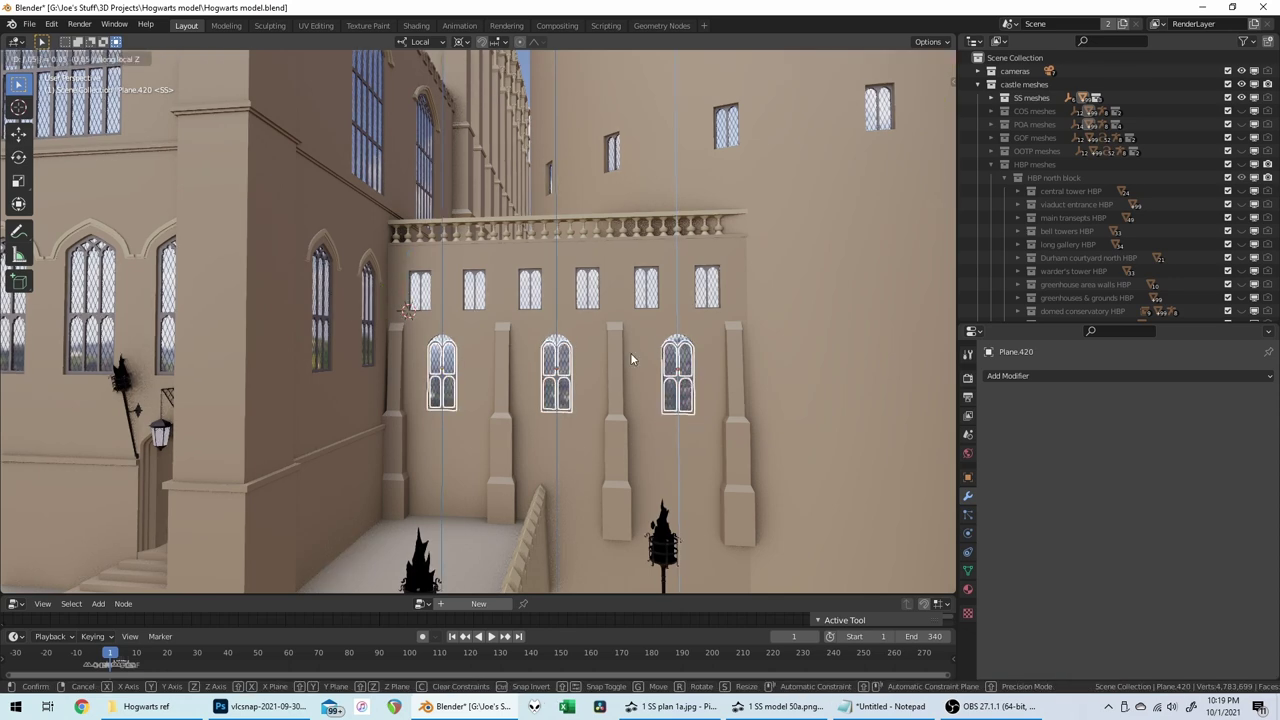
pyautogui.click(631, 354)
pyautogui.hotkey('alt', 'a')
# Step: Examine the link building and the adjoining tower, stair wall and archway, and save the Hogwarts model file
pyautogui.moveTo(692, 323); pyautogui.dragTo(571, 177, button='middle')
pyautogui.scroll(-4, 622, 348)
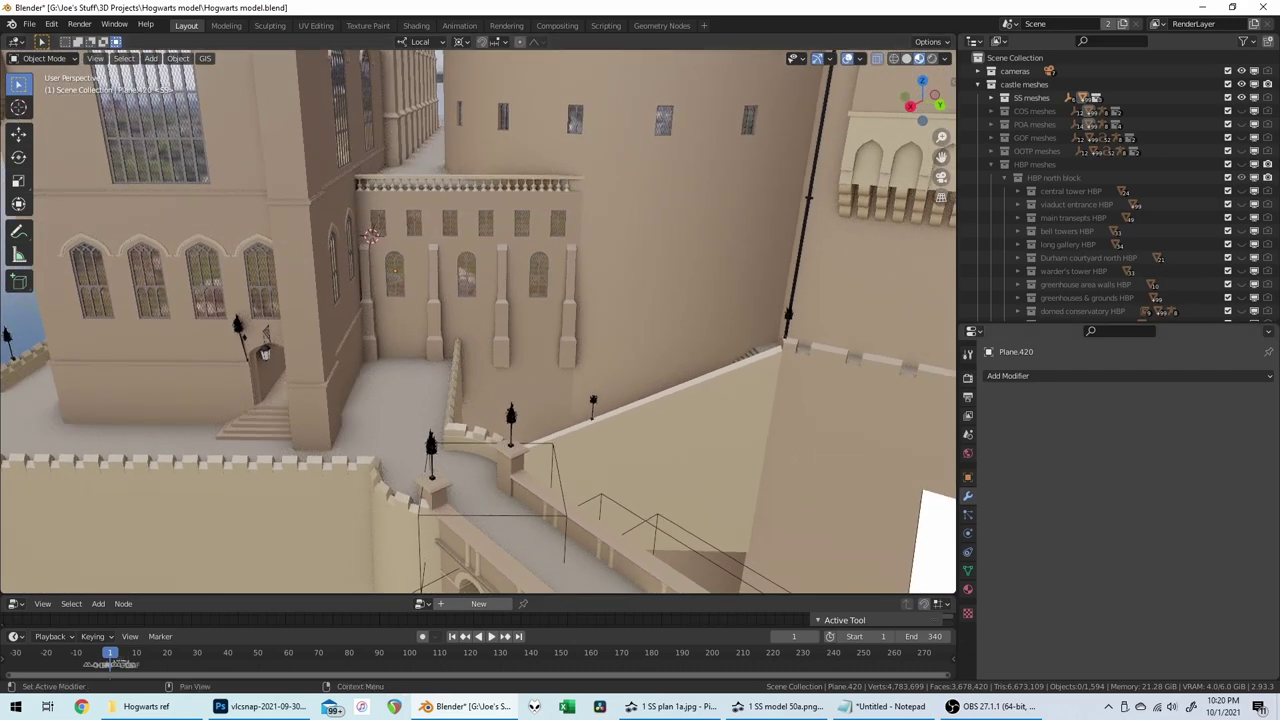
pyautogui.hotkey('alt', 'Tab')
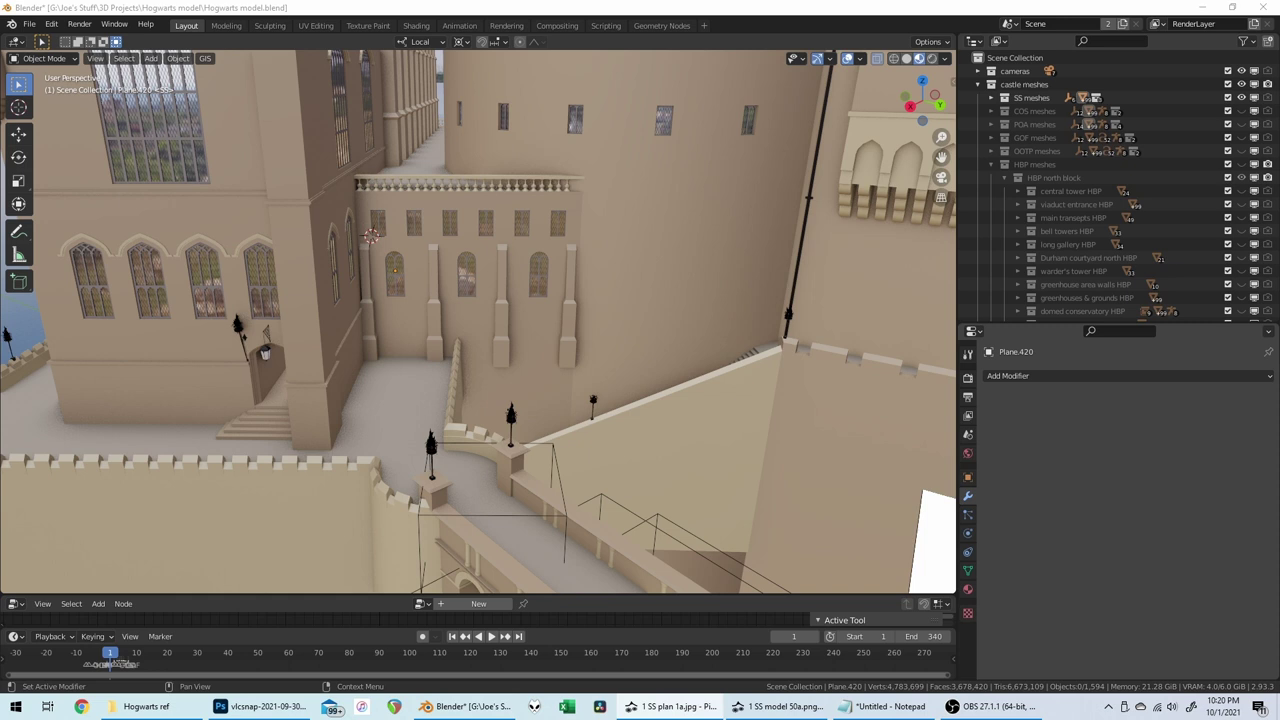
pyautogui.click(893, 15)
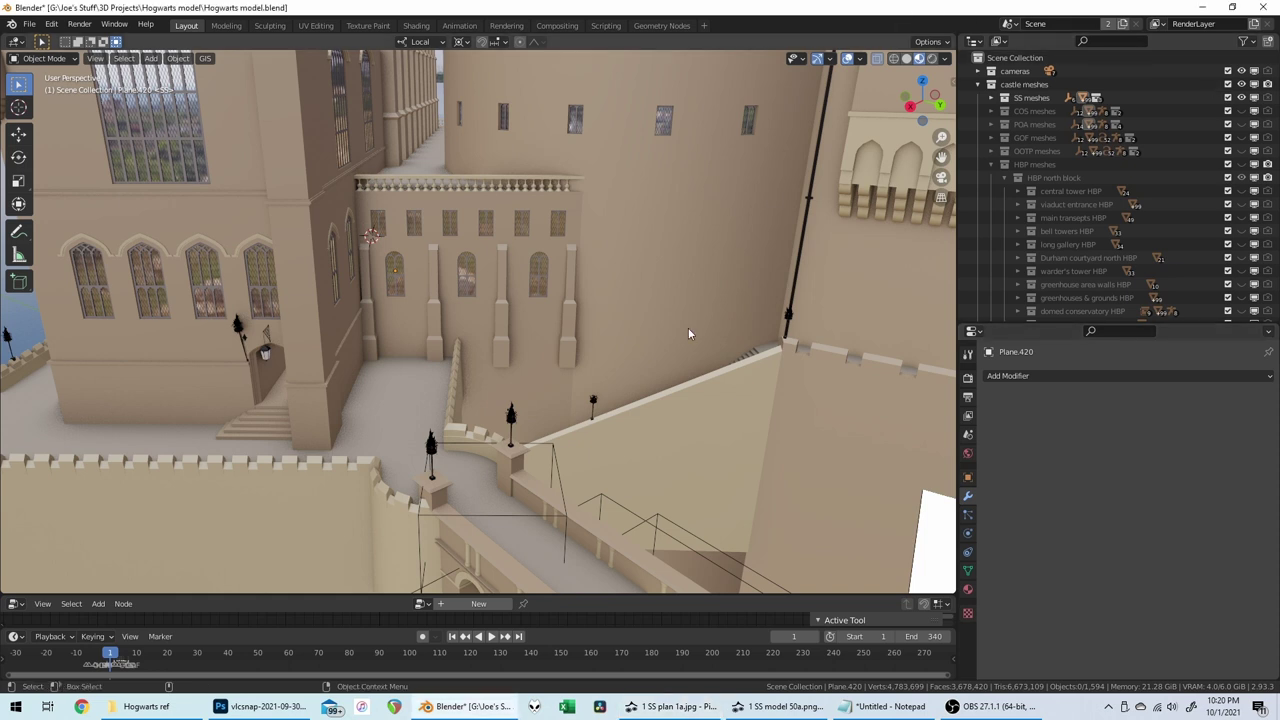
pyautogui.scroll(1, 695, 336)
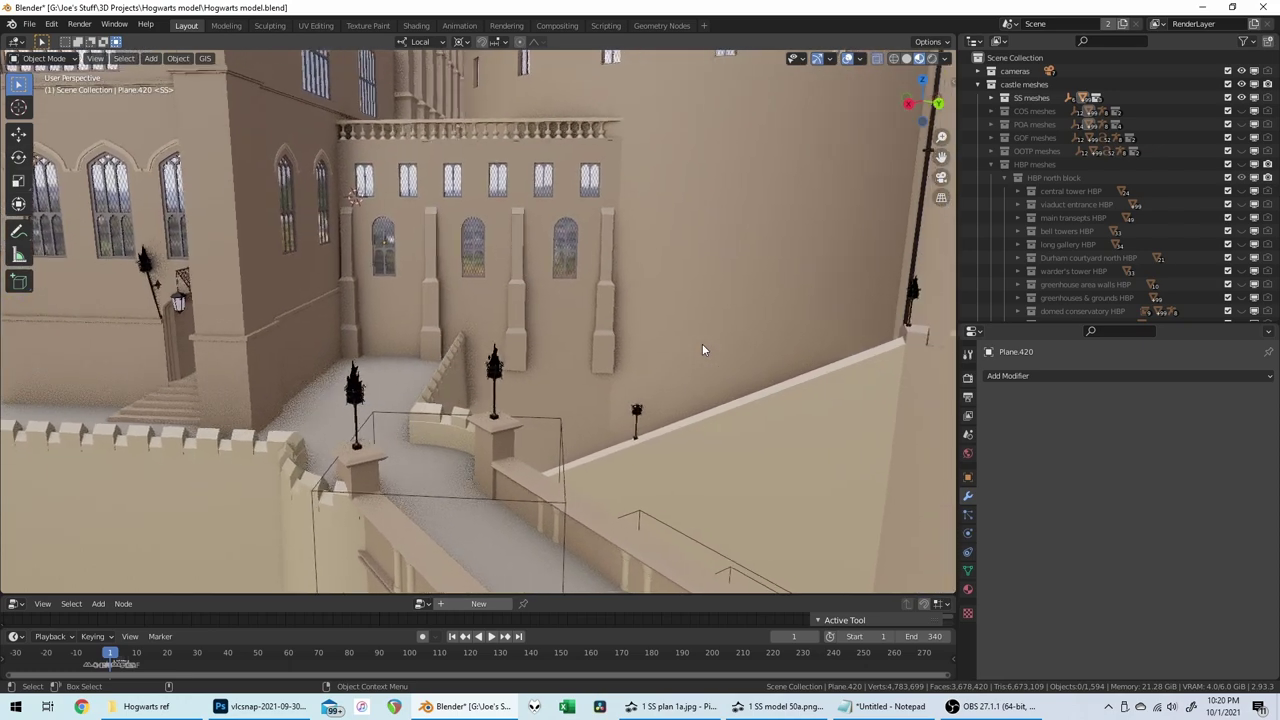
pyautogui.moveTo(702, 343); pyautogui.dragTo(729, 526, button='middle')
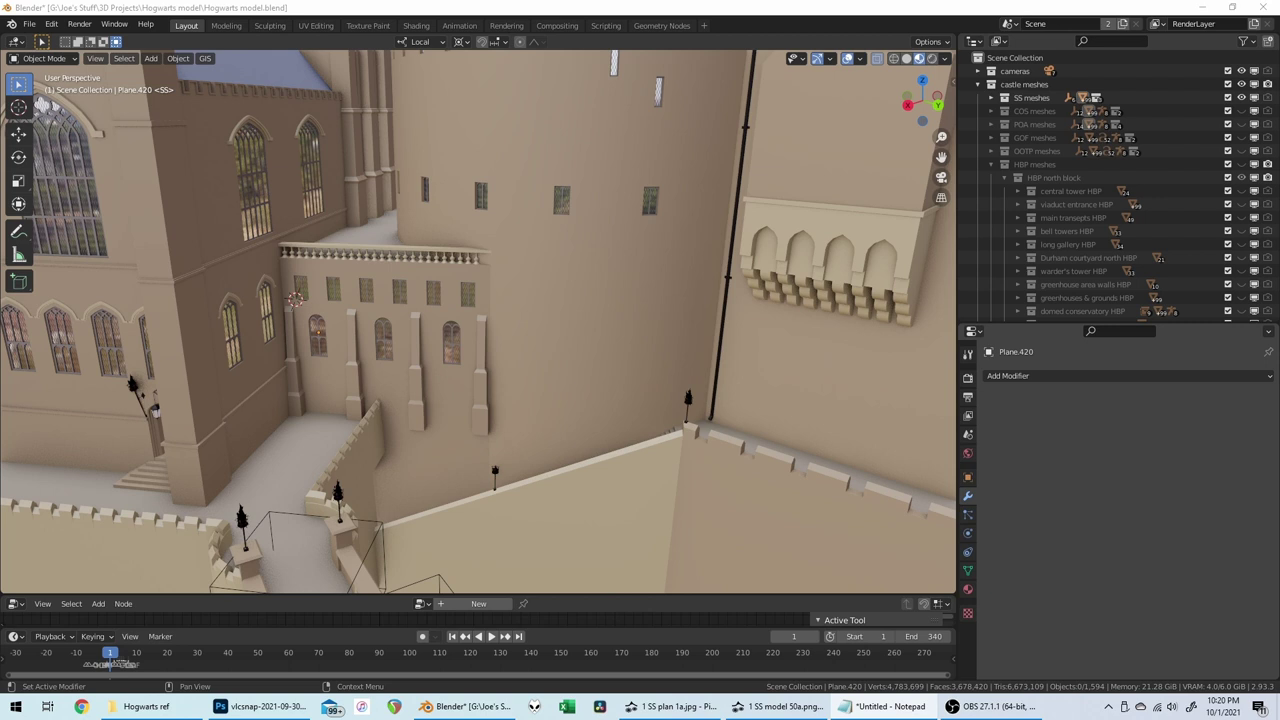
pyautogui.click(626, 4)
pyautogui.scroll(-3, 642, 193)
pyautogui.keyDown('shift'); pyautogui.moveTo(642, 193); pyautogui.dragTo(637, 208, button='middle'); pyautogui.keyUp('shift')
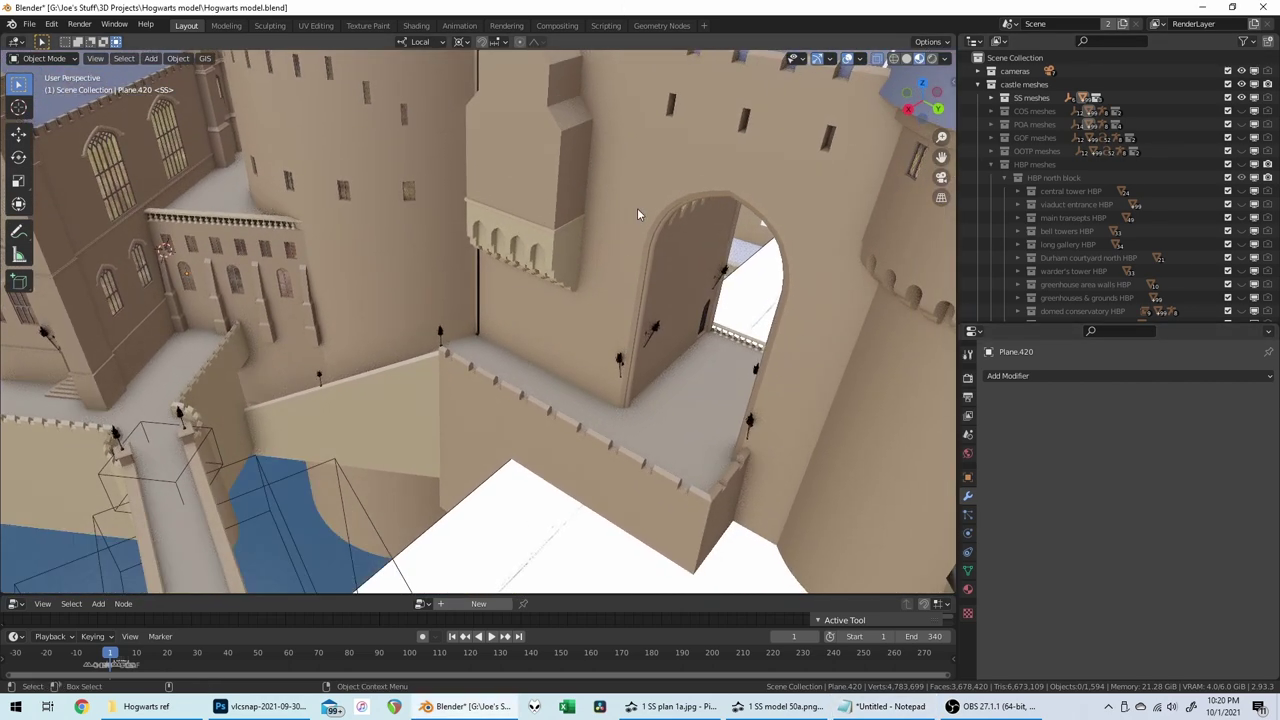
pyautogui.hotkey('ctrl', 's')
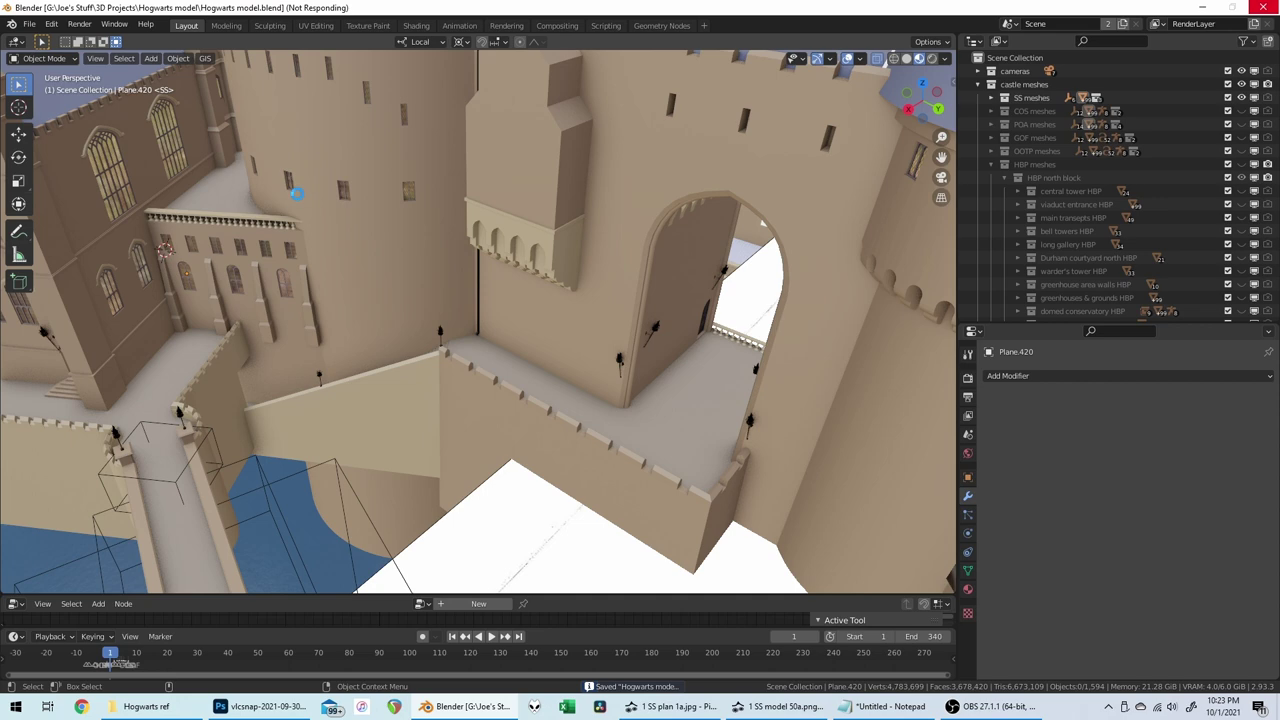
# Step: Link the link building's arrayed buttresses to the link building COS collection within the COS south block
pyautogui.scroll(3, 297, 194)
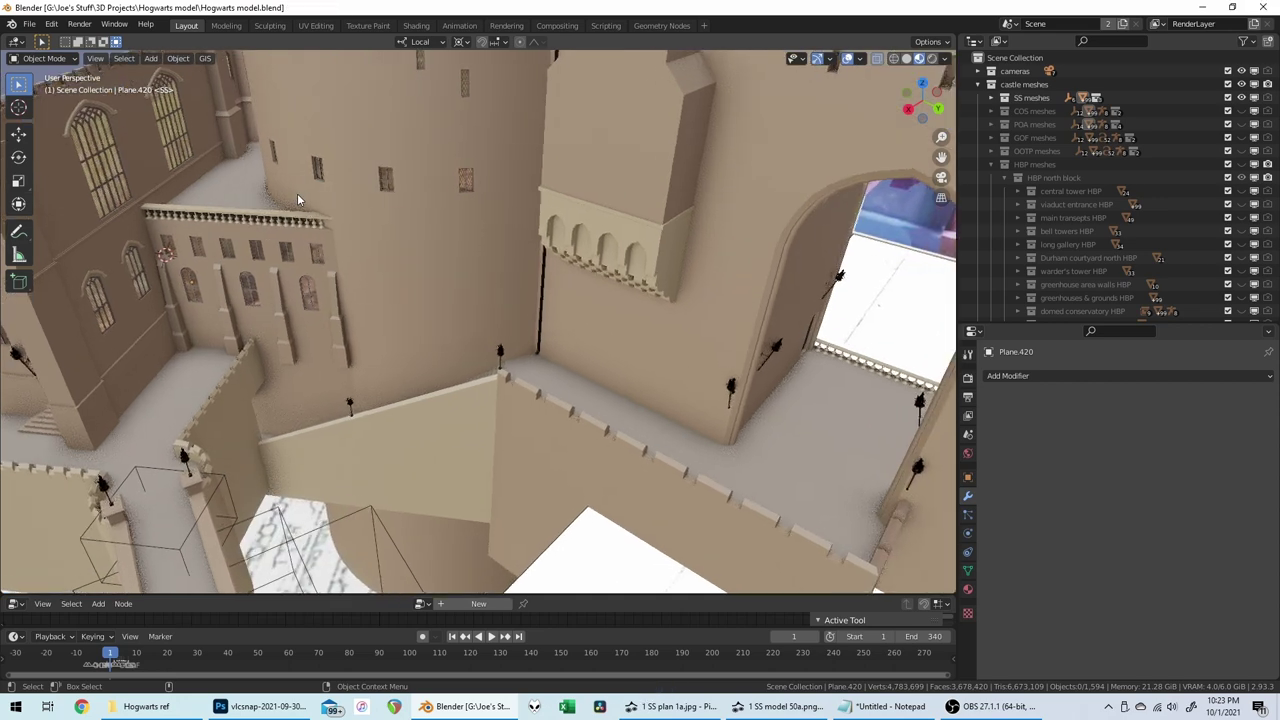
pyautogui.scroll(5, 297, 194)
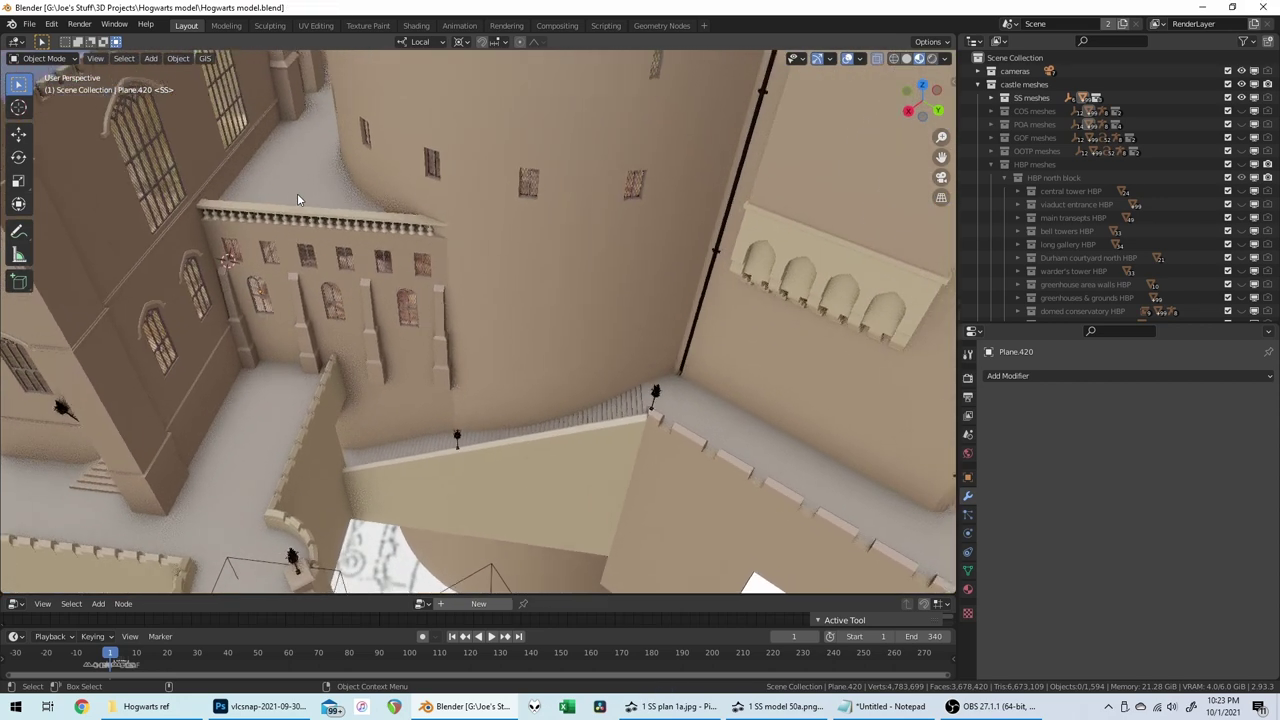
pyautogui.scroll(-4, 297, 195)
pyautogui.scroll(2, 320, 250)
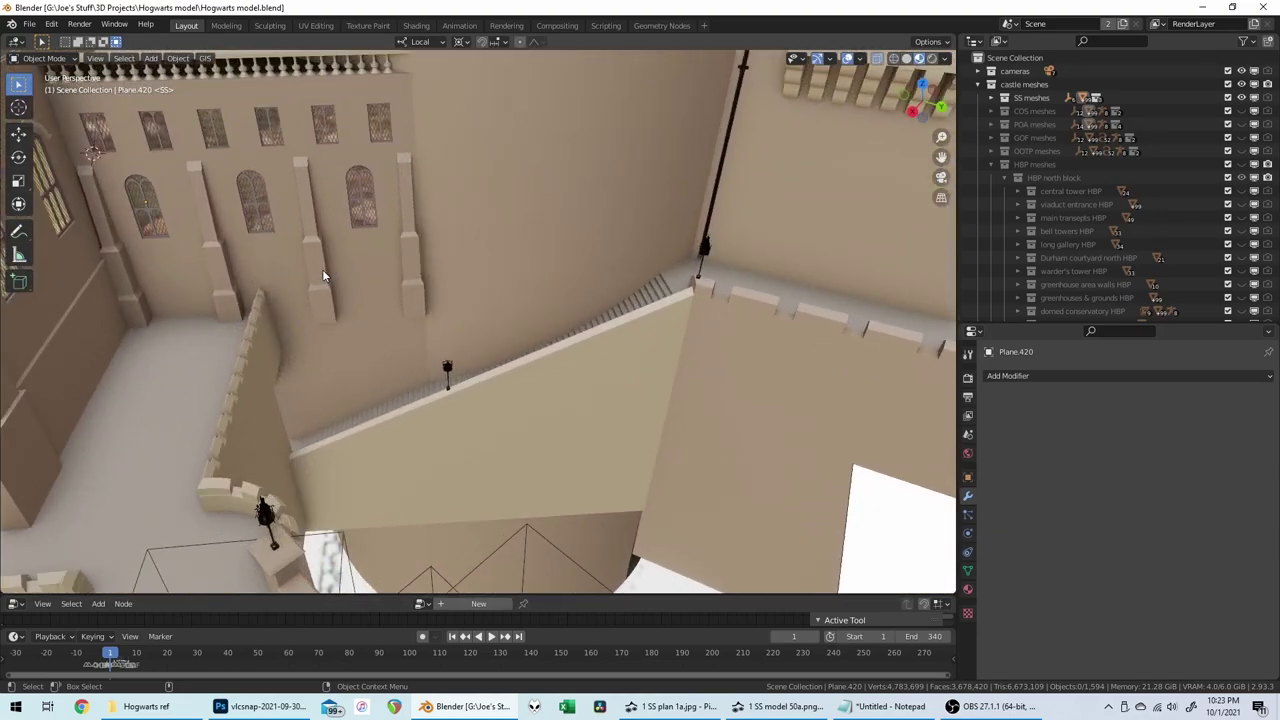
pyautogui.click(322, 269)
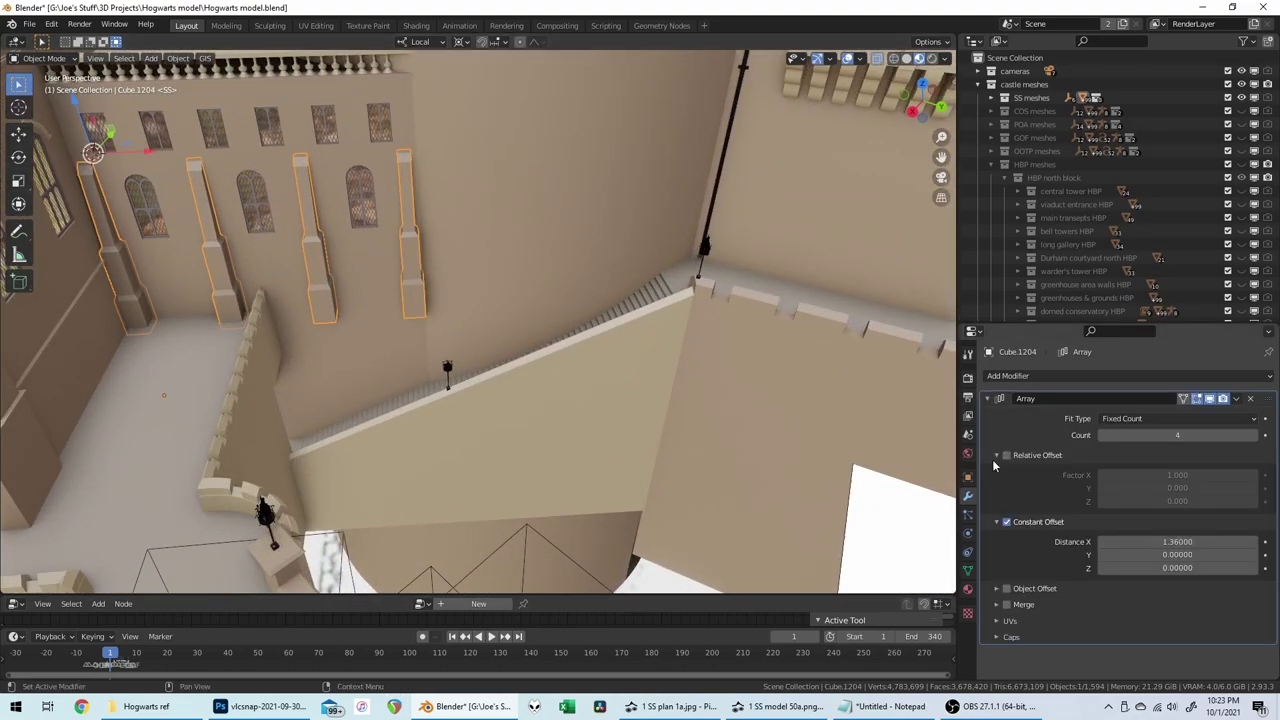
pyautogui.click(968, 478)
pyautogui.scroll(-6, 1120, 480)
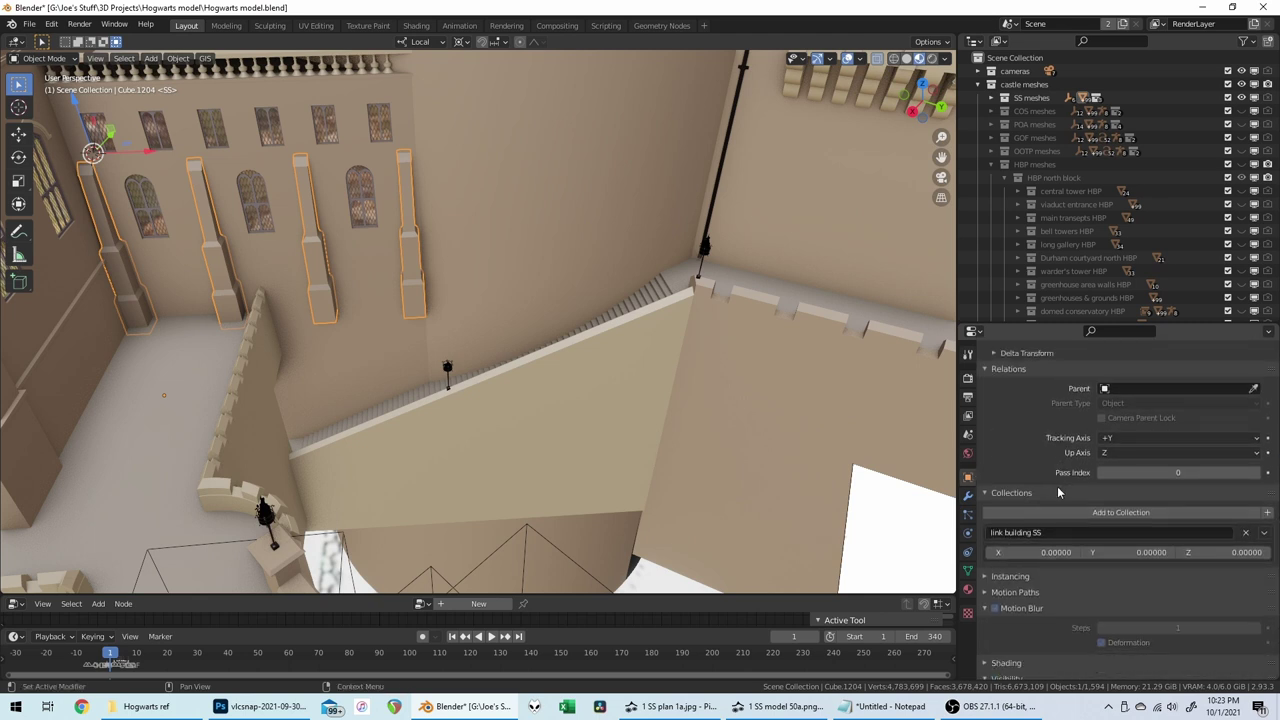
pyautogui.hotkey('shift', 'm')
pyautogui.moveTo(462, 307)
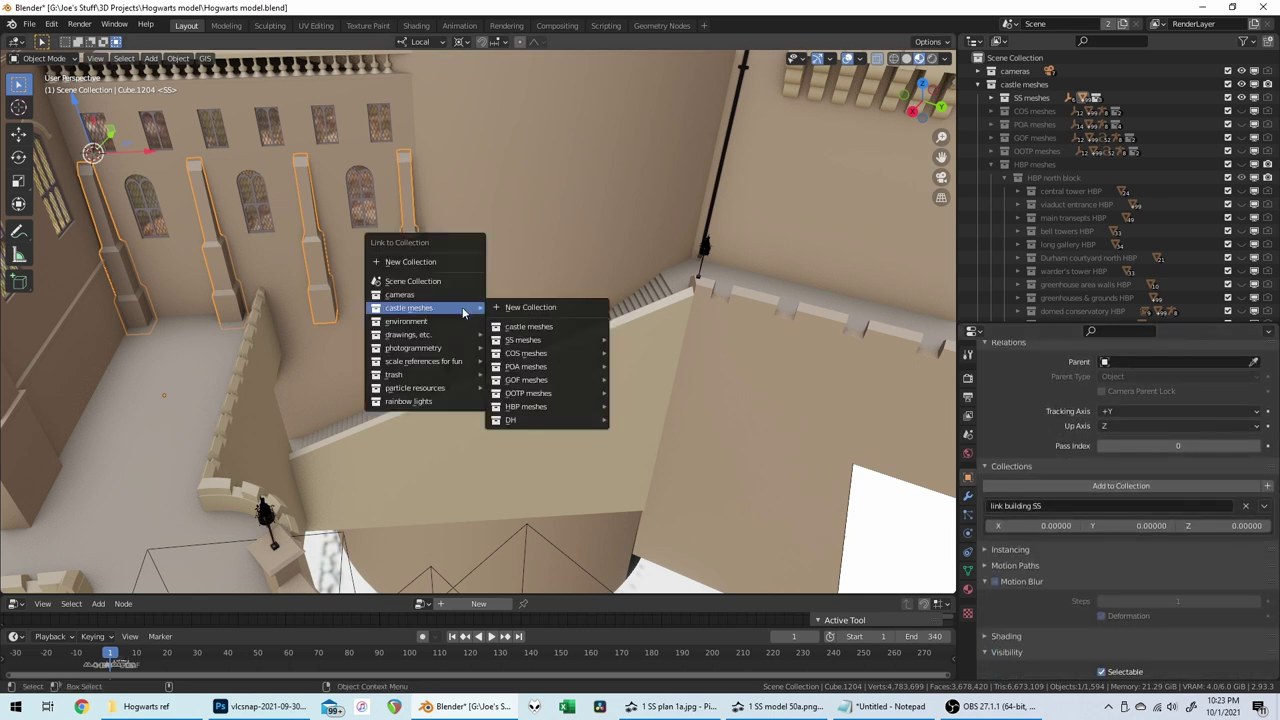
pyautogui.moveTo(558, 355)
pyautogui.moveTo(688, 401)
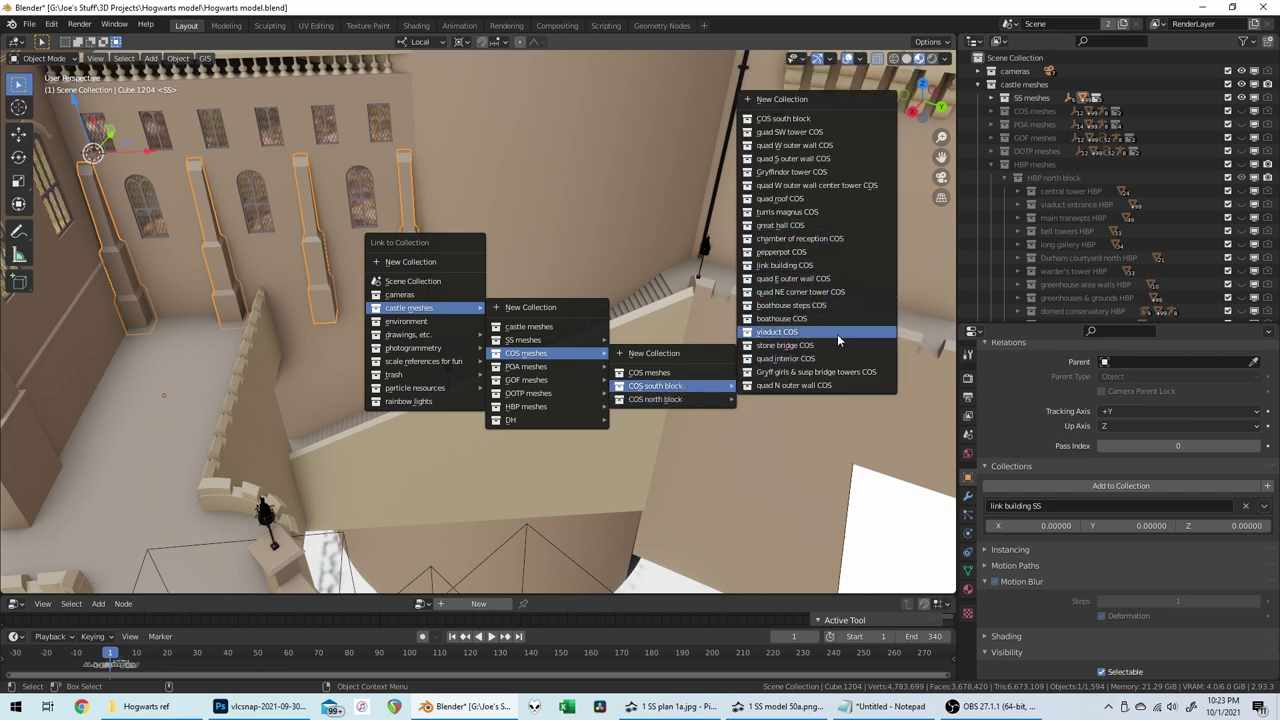
pyautogui.click(844, 268)
# Step: Link the buttresses to the link building POA collection within the POA south block as well, and deselect them
pyautogui.hotkey('shift', 'm')
pyautogui.moveTo(655, 210)
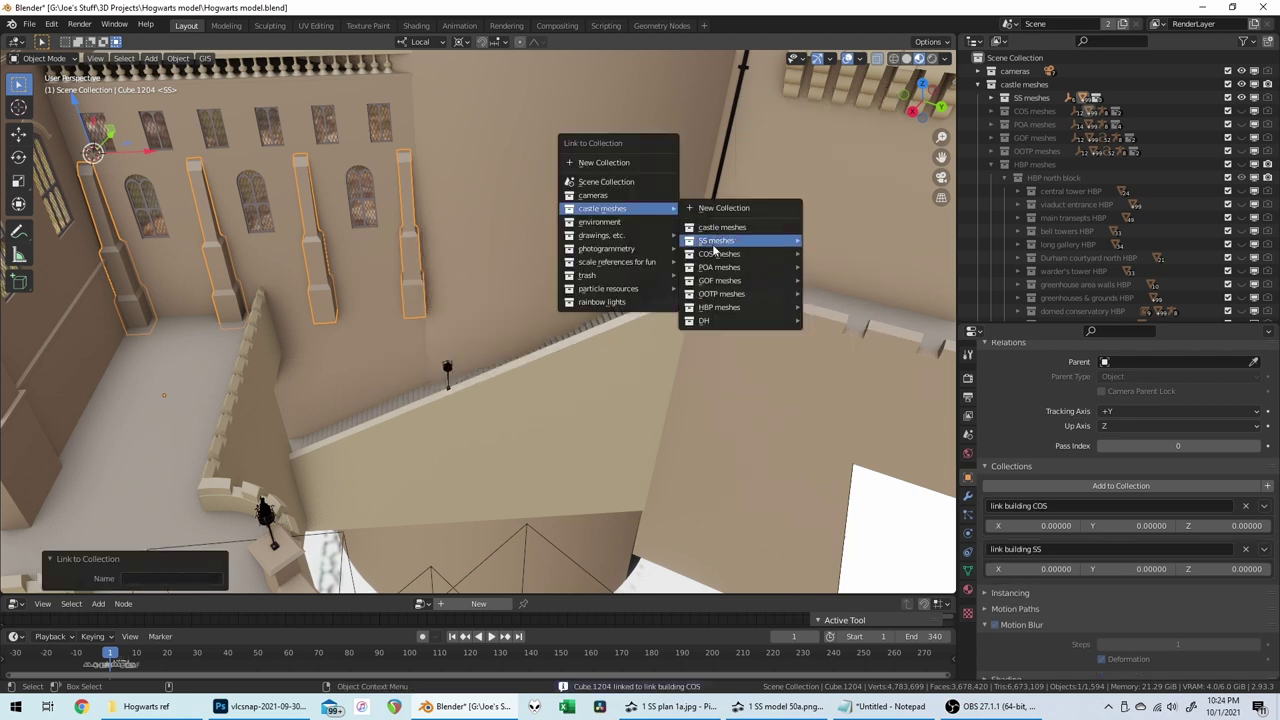
pyautogui.moveTo(732, 268)
pyautogui.moveTo(862, 302)
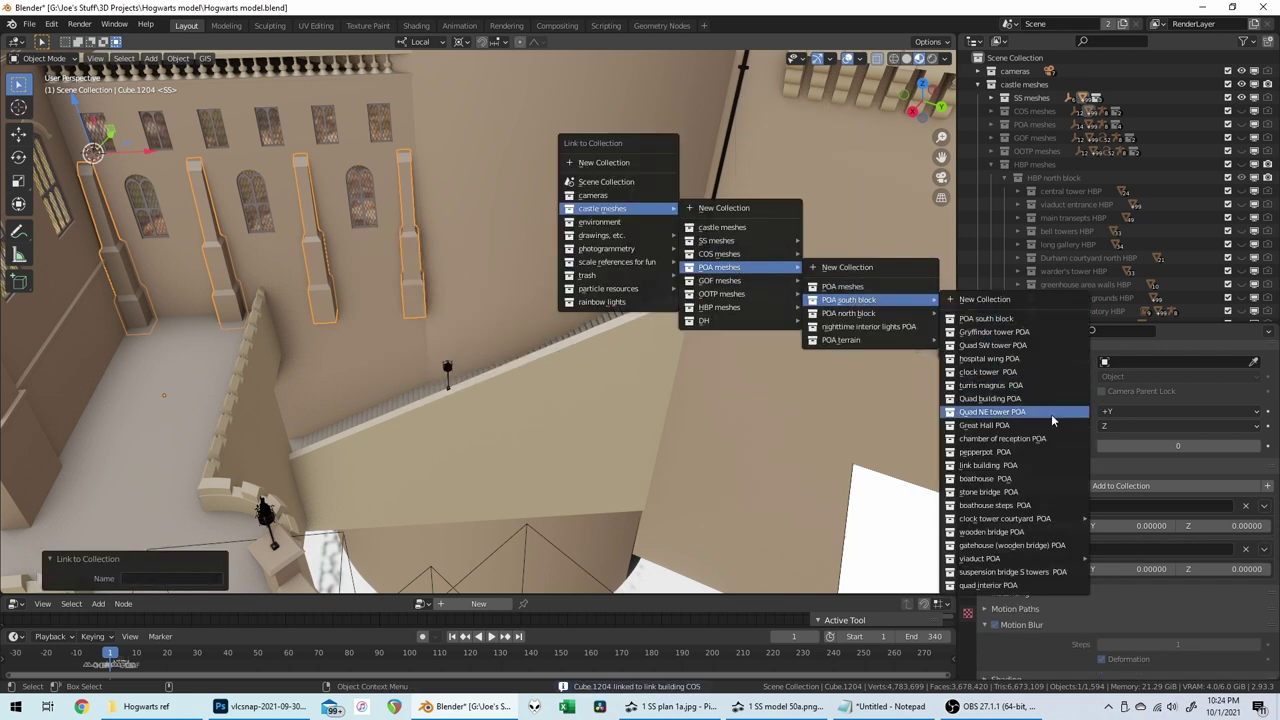
pyautogui.click(1043, 465)
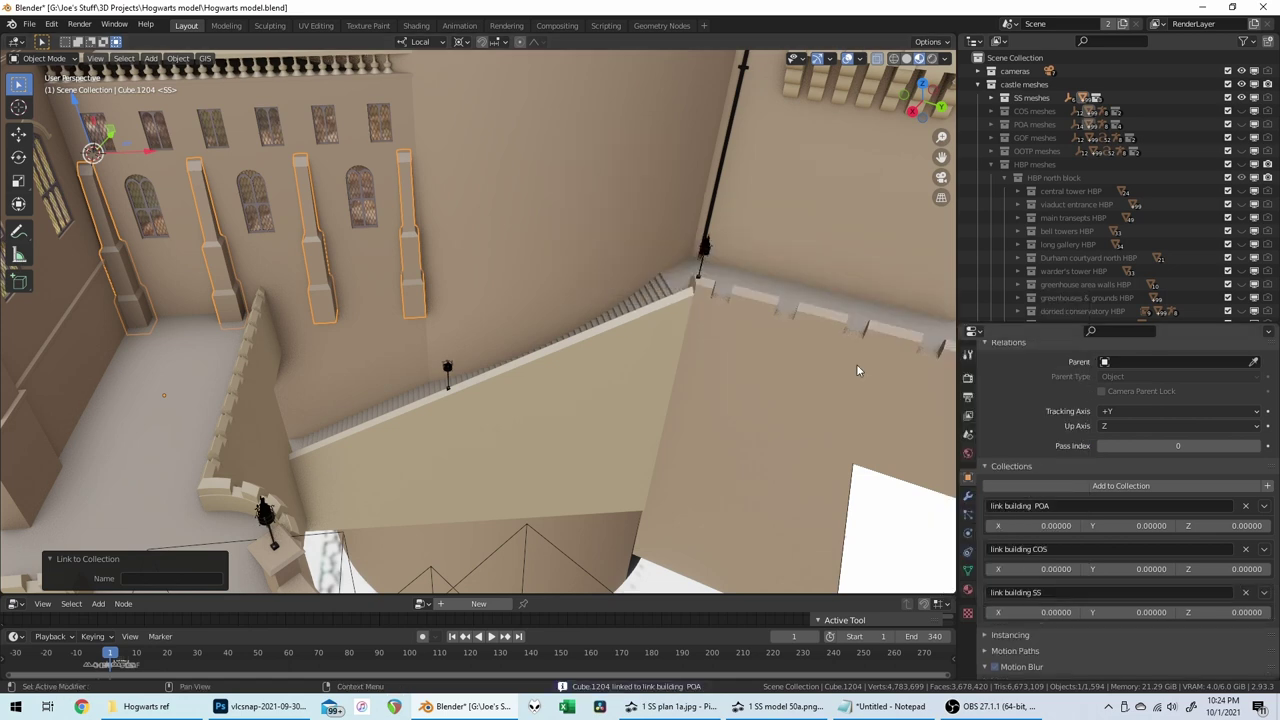
pyautogui.hotkey('alt', 'a')
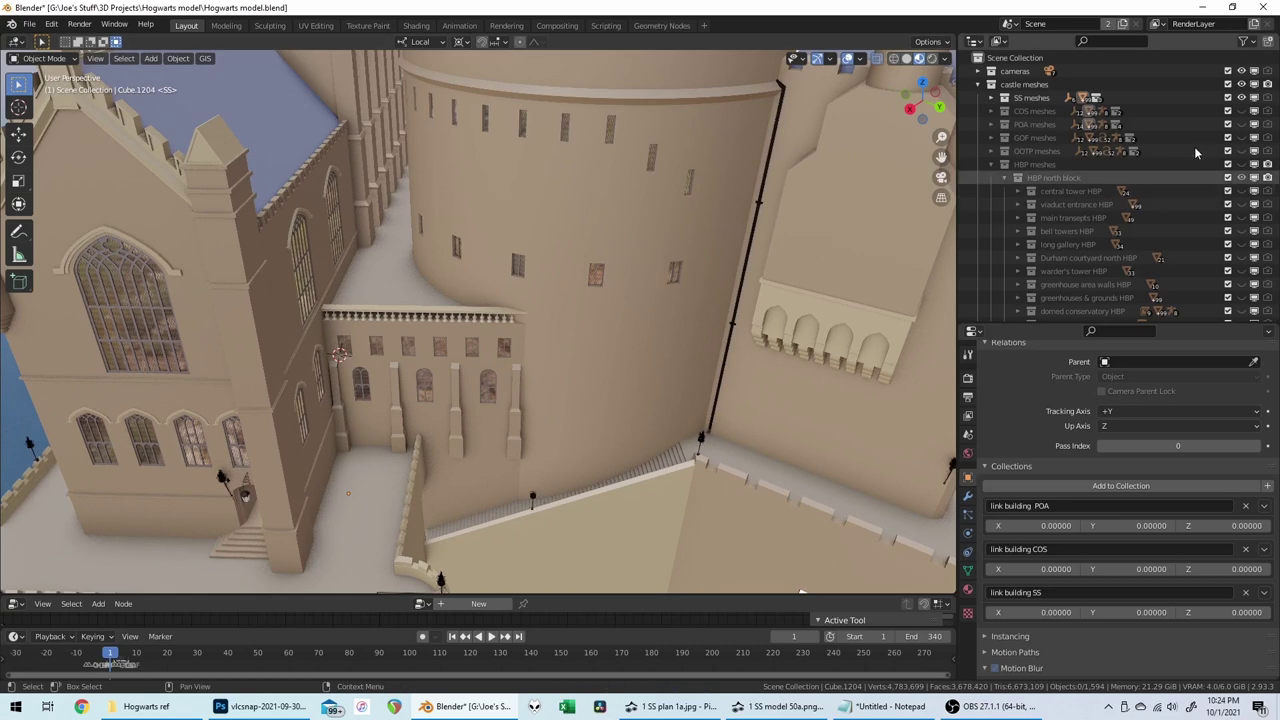
# Step: Show the COS meshes collection instead of the SS meshes and inspect the link building's windows and buttresses in that version
pyautogui.click(1243, 111)
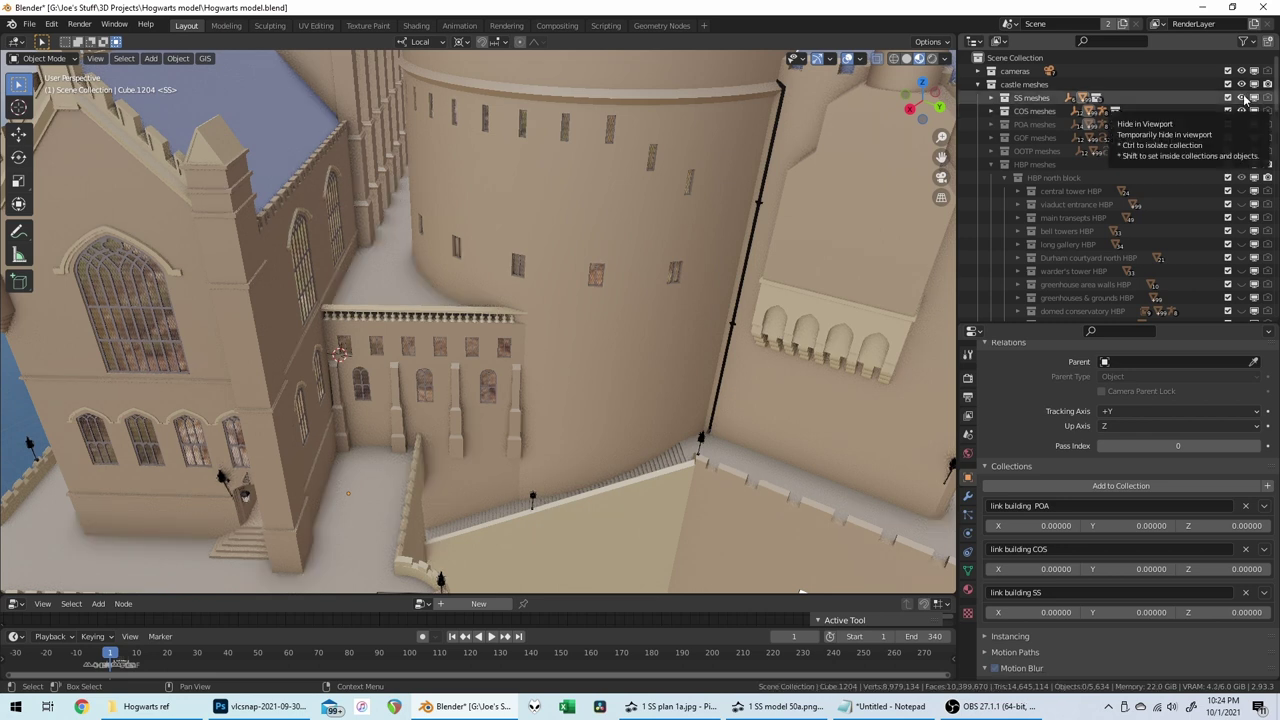
pyautogui.click(1243, 98)
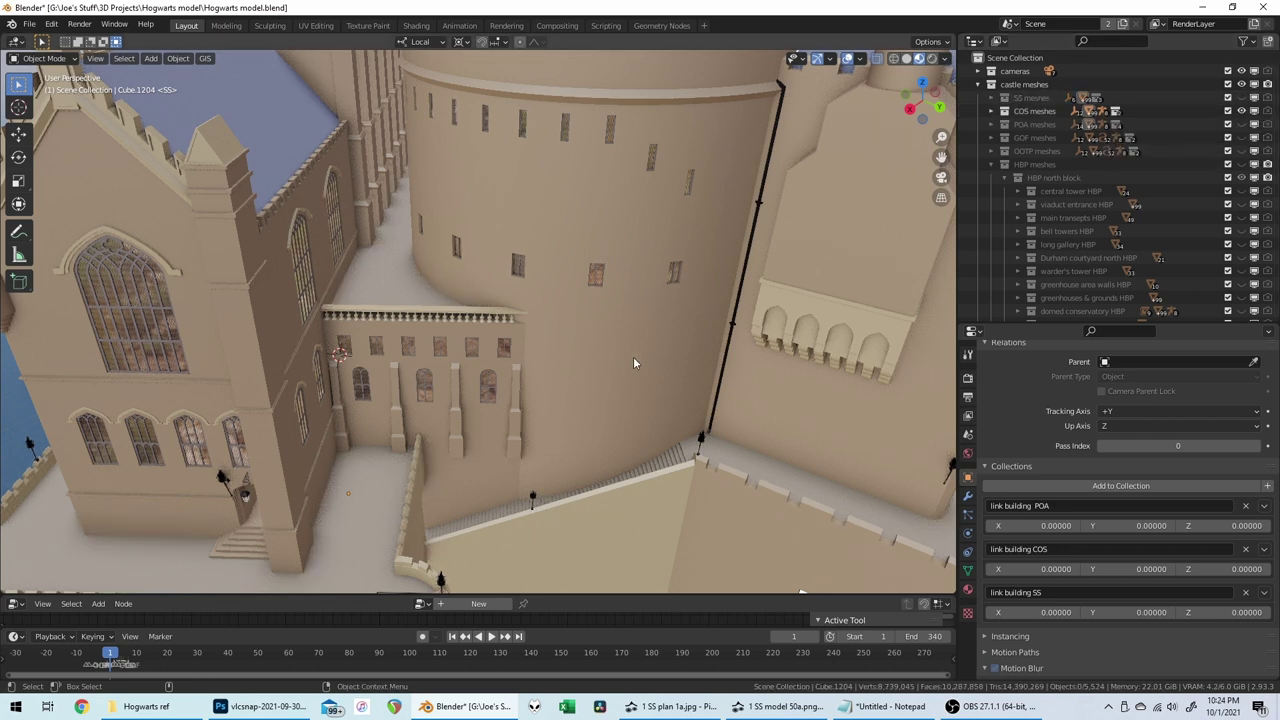
pyautogui.scroll(5, 634, 350)
pyautogui.scroll(8, 634, 353)
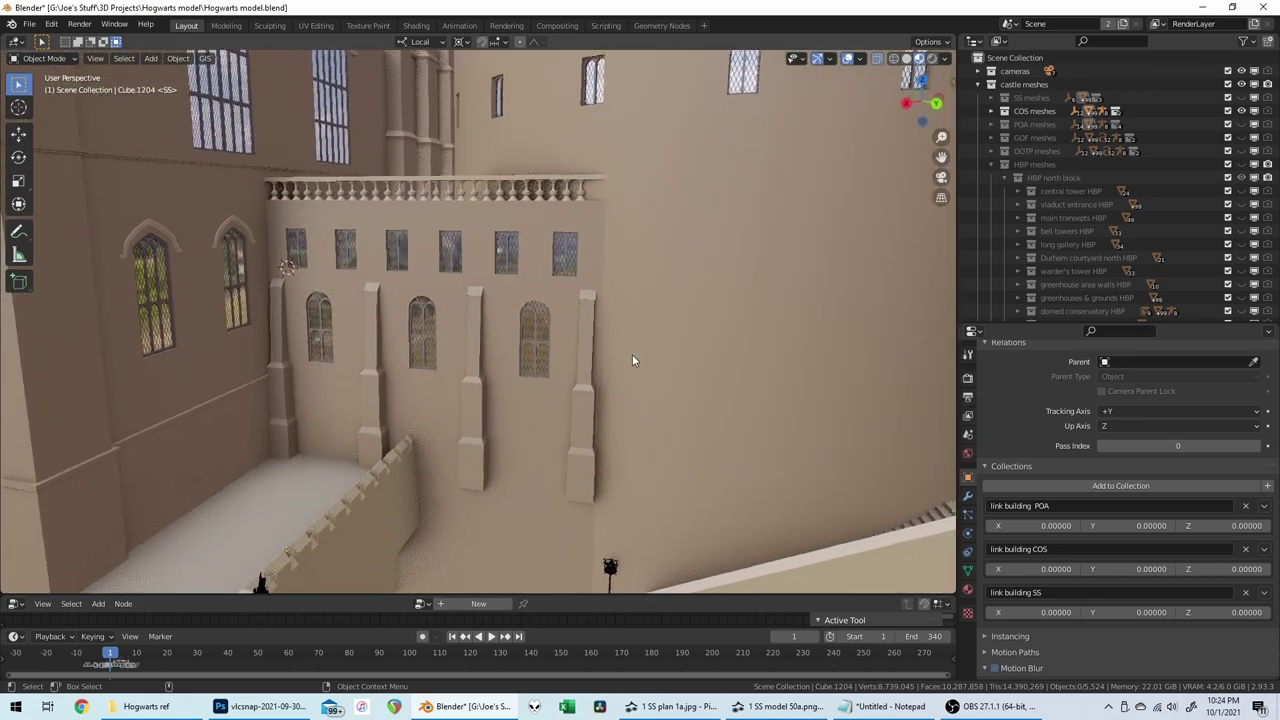
pyautogui.scroll(10, 632, 360)
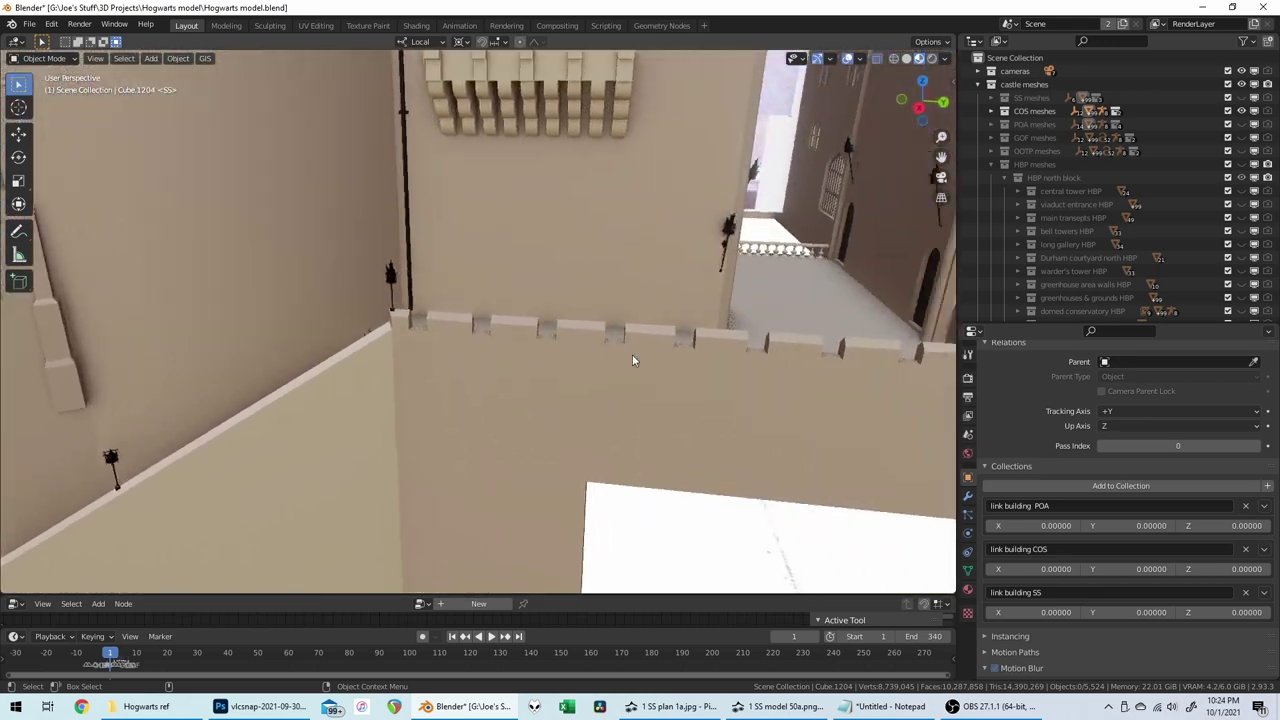
pyautogui.scroll(10, 632, 357)
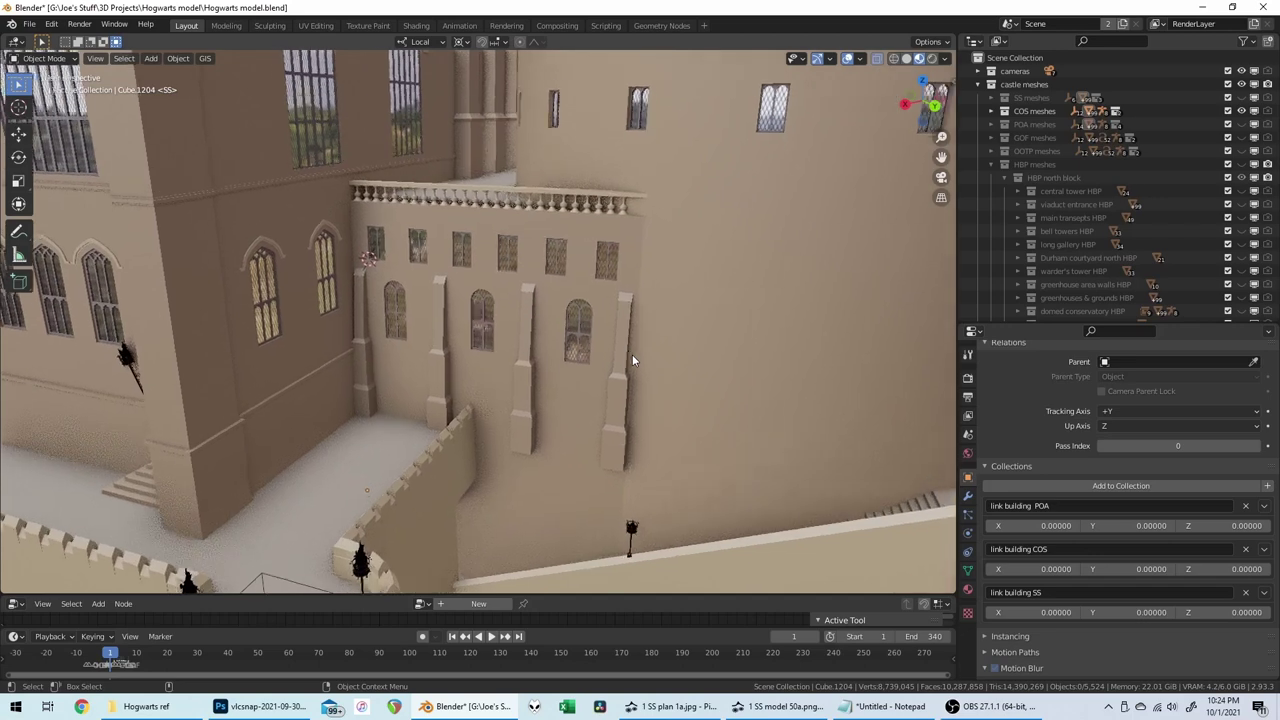
# Step: Show the POA meshes collection instead of the COS meshes and inspect the link building's windows and buttresses in that version
pyautogui.click(1241, 124)
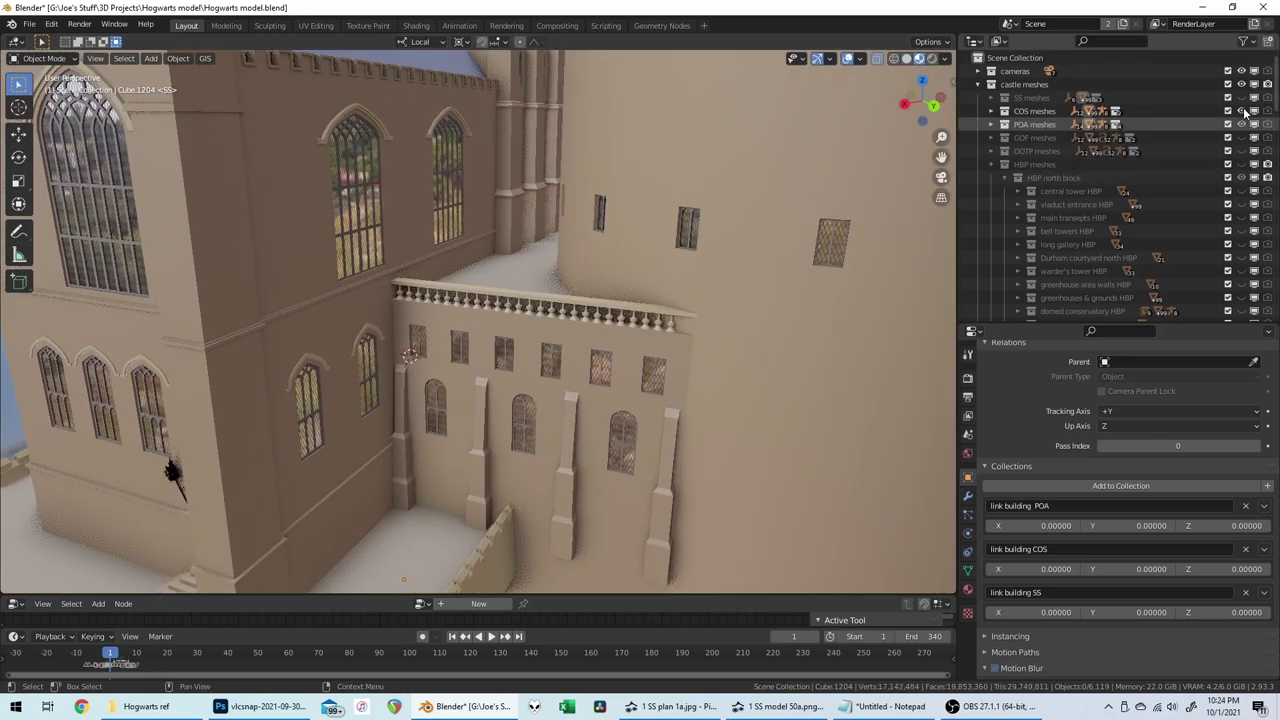
pyautogui.keyDown('ctrl'); pyautogui.click(1241, 111); pyautogui.keyUp('ctrl')
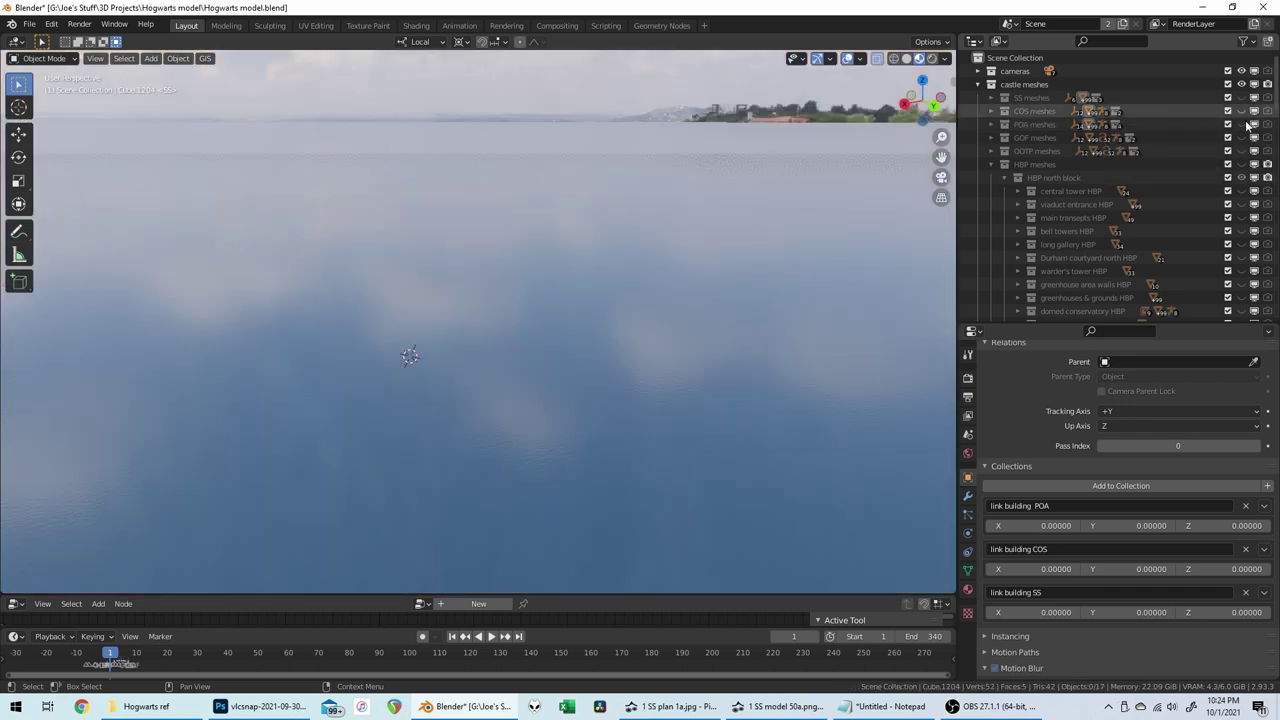
pyautogui.keyDown('ctrl'); pyautogui.click(1241, 124); pyautogui.keyUp('ctrl')
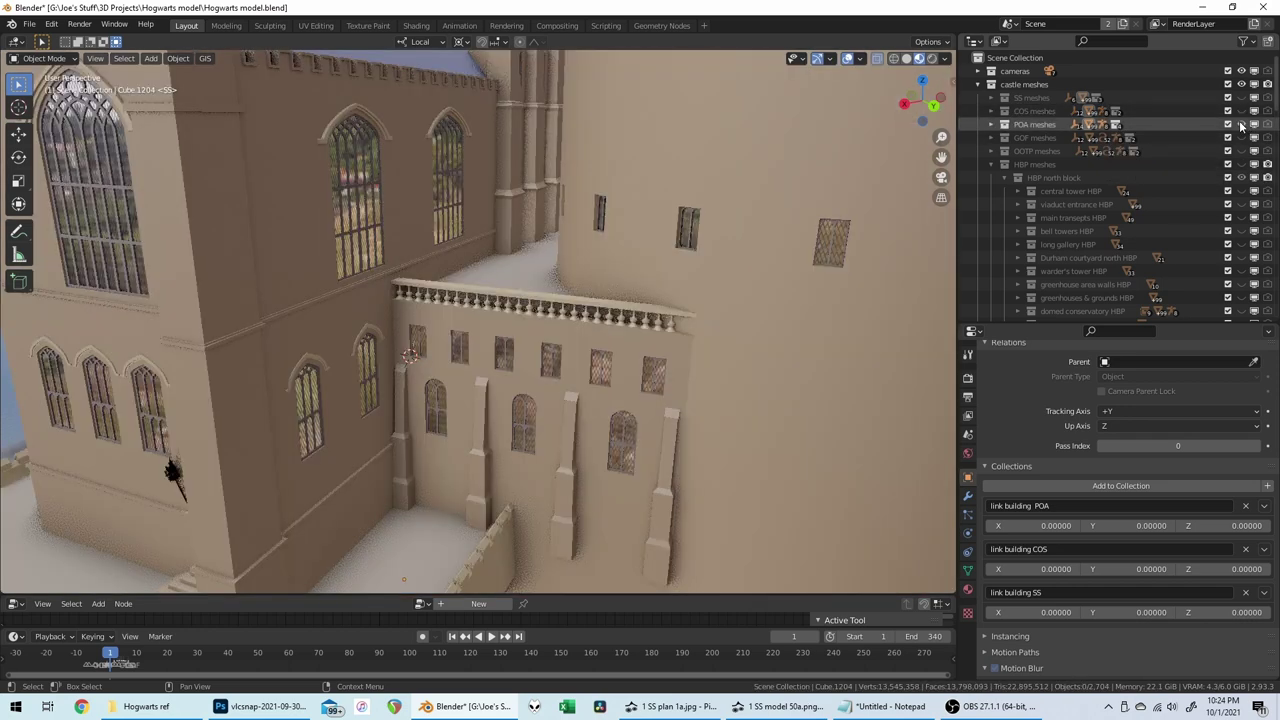
pyautogui.scroll(-1, 613, 314)
pyautogui.moveTo(616, 315); pyautogui.dragTo(820, 200, button='middle')
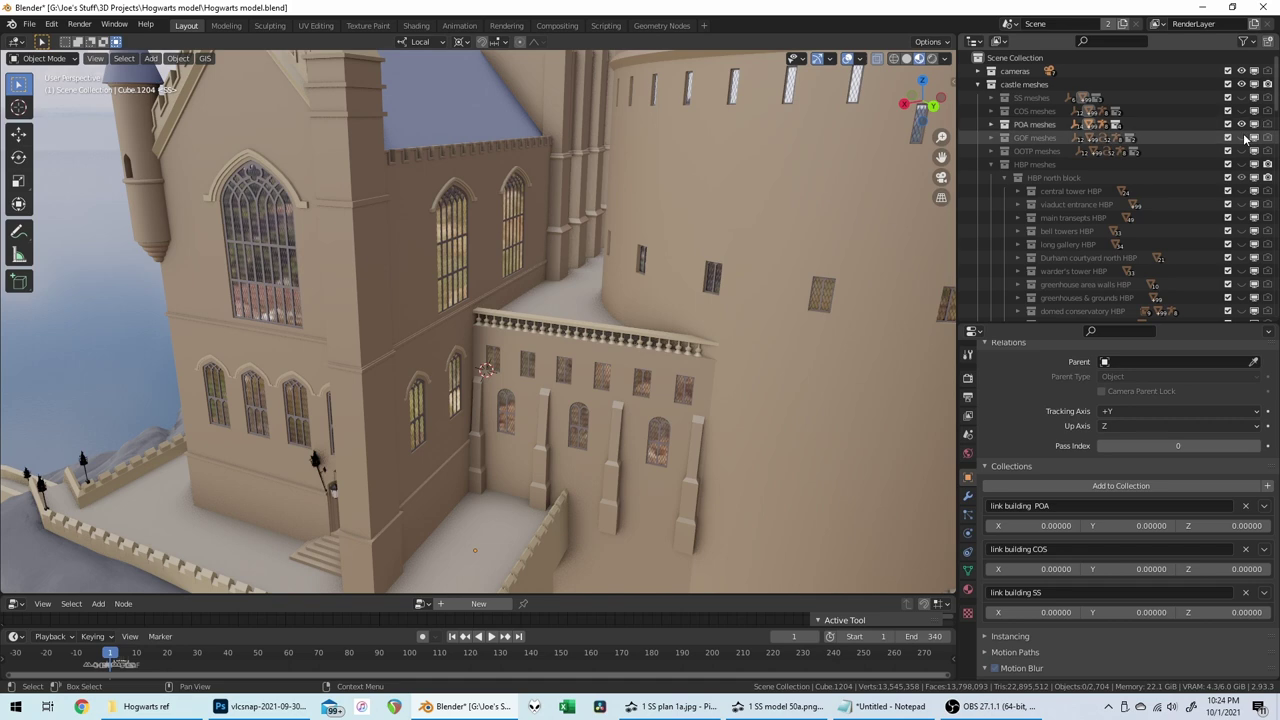
# Step: Show the GOF meshes collection instead of the POA meshes and examine the area between the courtyard and the round tower
pyautogui.click(1244, 135)
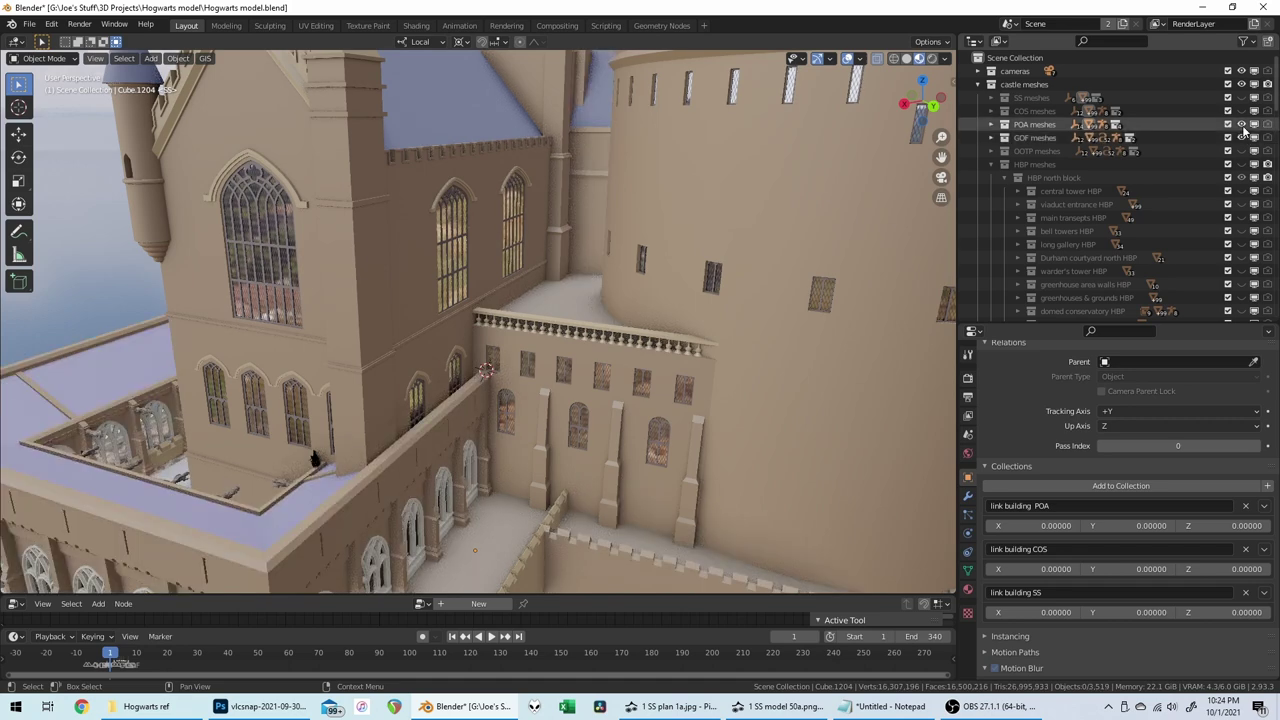
pyautogui.click(1243, 126)
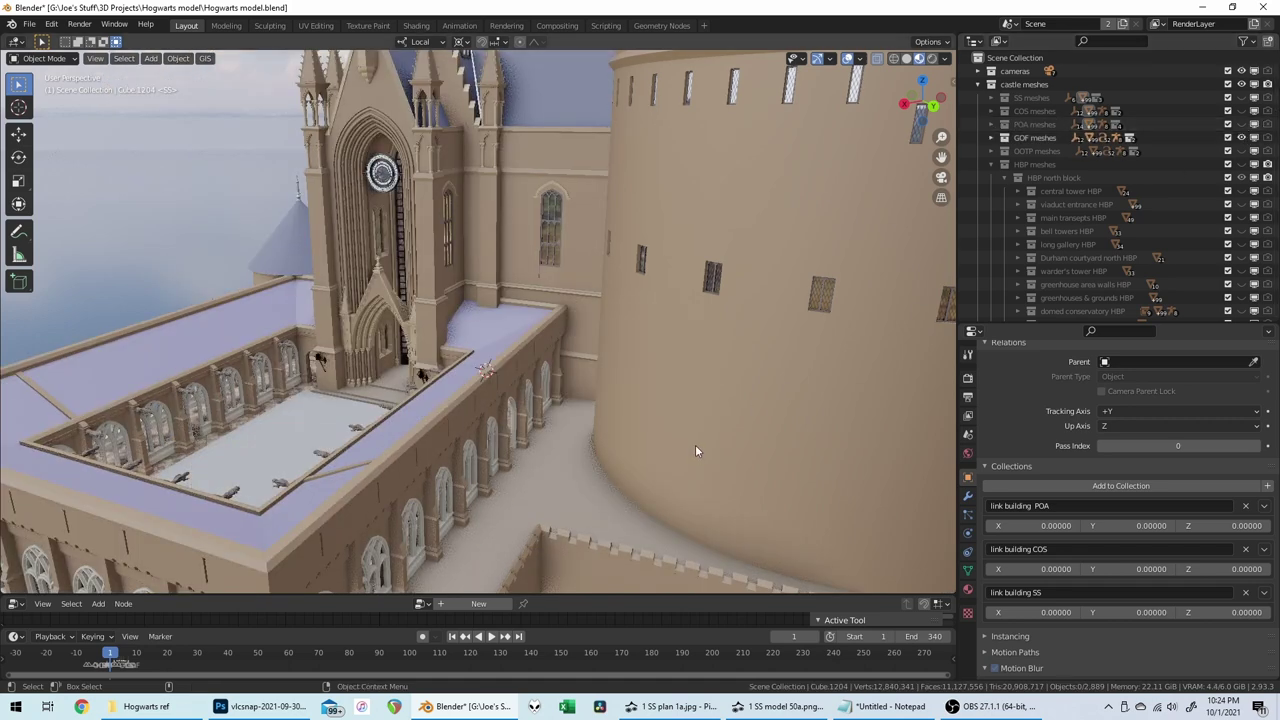
pyautogui.scroll(6, 697, 443)
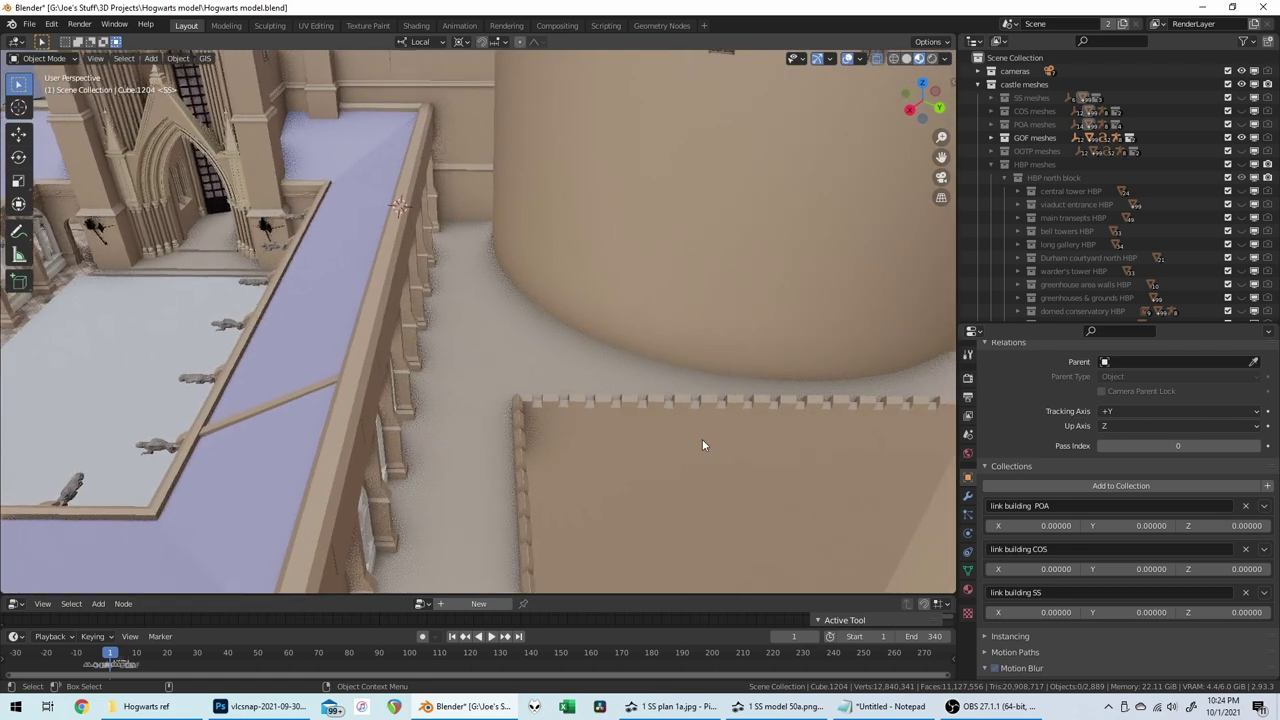
pyautogui.scroll(-4, 702, 443)
pyautogui.scroll(2, 702, 441)
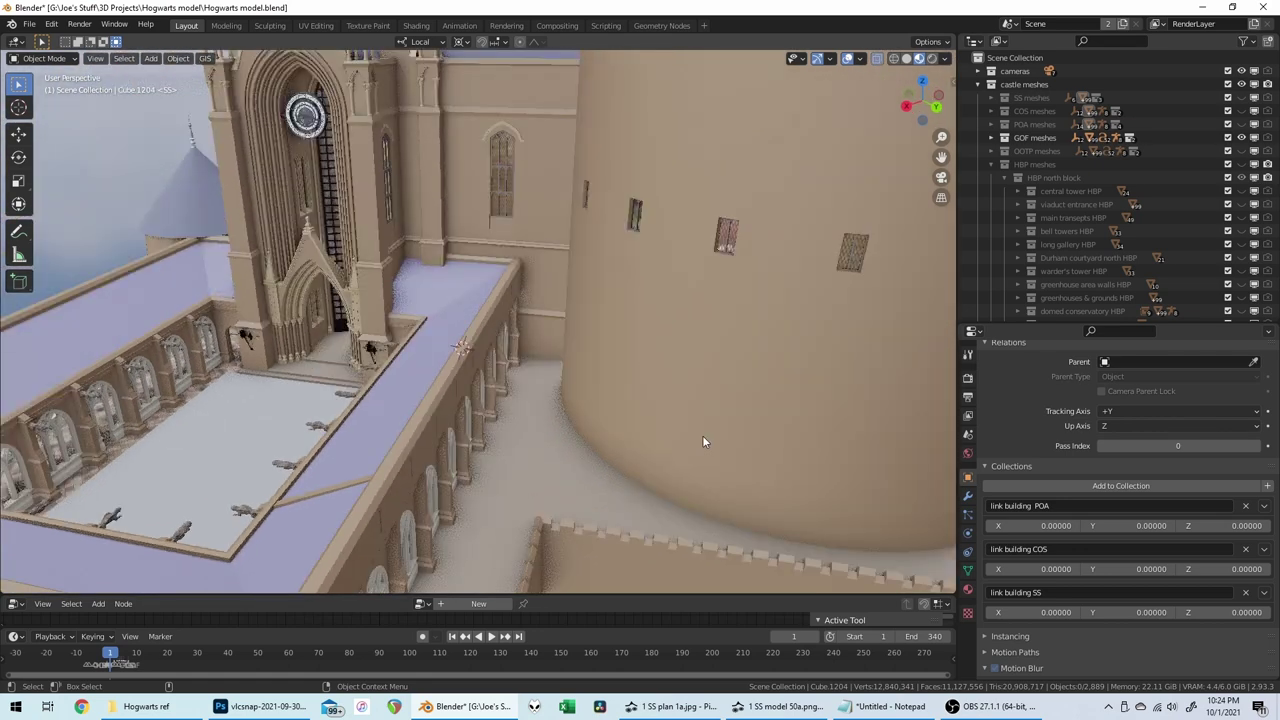
pyautogui.scroll(-2, 702, 441)
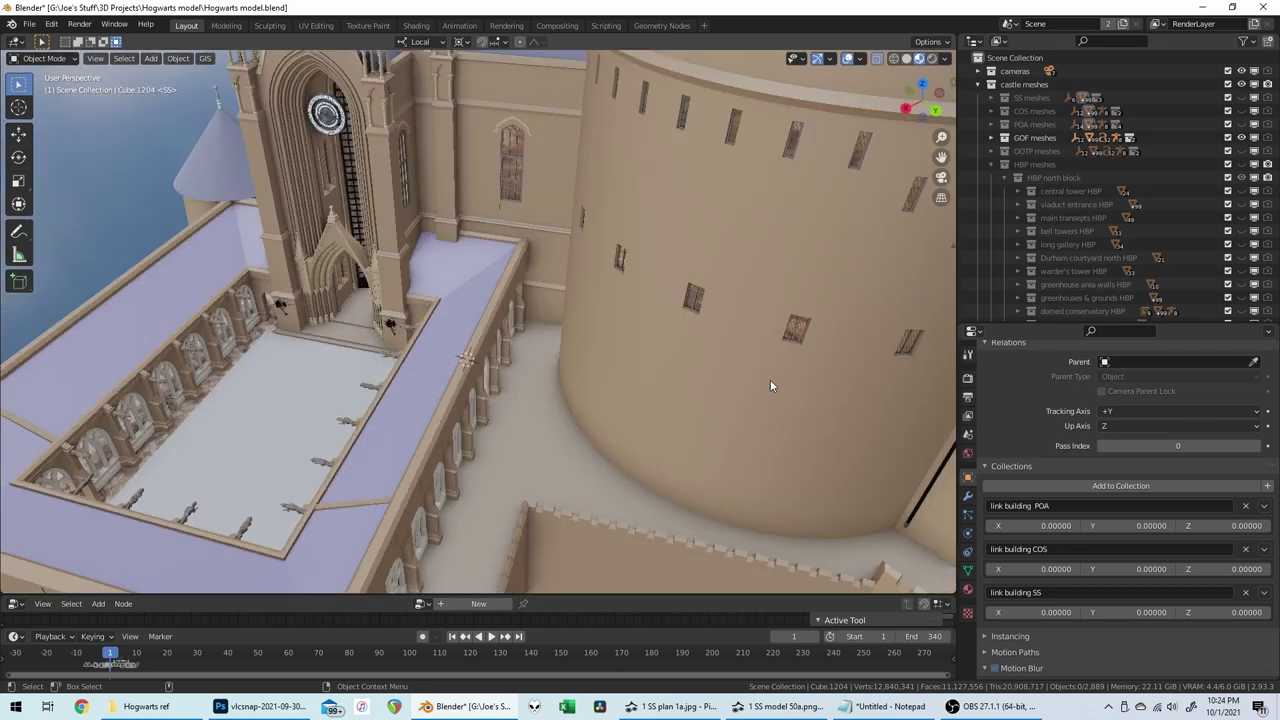
# Step: Show the SS meshes collection instead of the GOF meshes and hide the reference drawings collection
pyautogui.click(1241, 137)
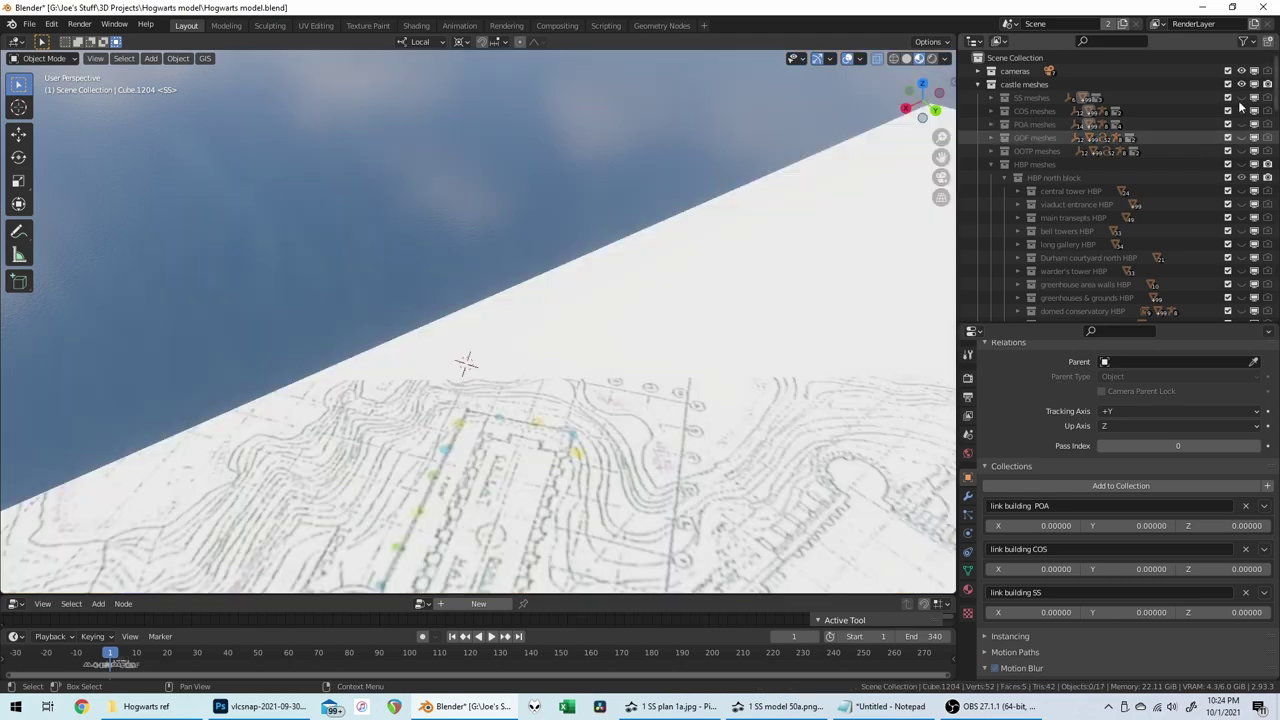
pyautogui.click(1241, 97)
pyautogui.scroll(-2, 530, 428)
pyautogui.moveTo(530, 428); pyautogui.dragTo(462, 270, button='middle')
pyautogui.scroll(3, 462, 270)
pyautogui.scroll(-6, 466, 268)
pyautogui.moveTo(480, 255); pyautogui.dragTo(560, 248, button='middle')
pyautogui.scroll(-6, 1171, 206)
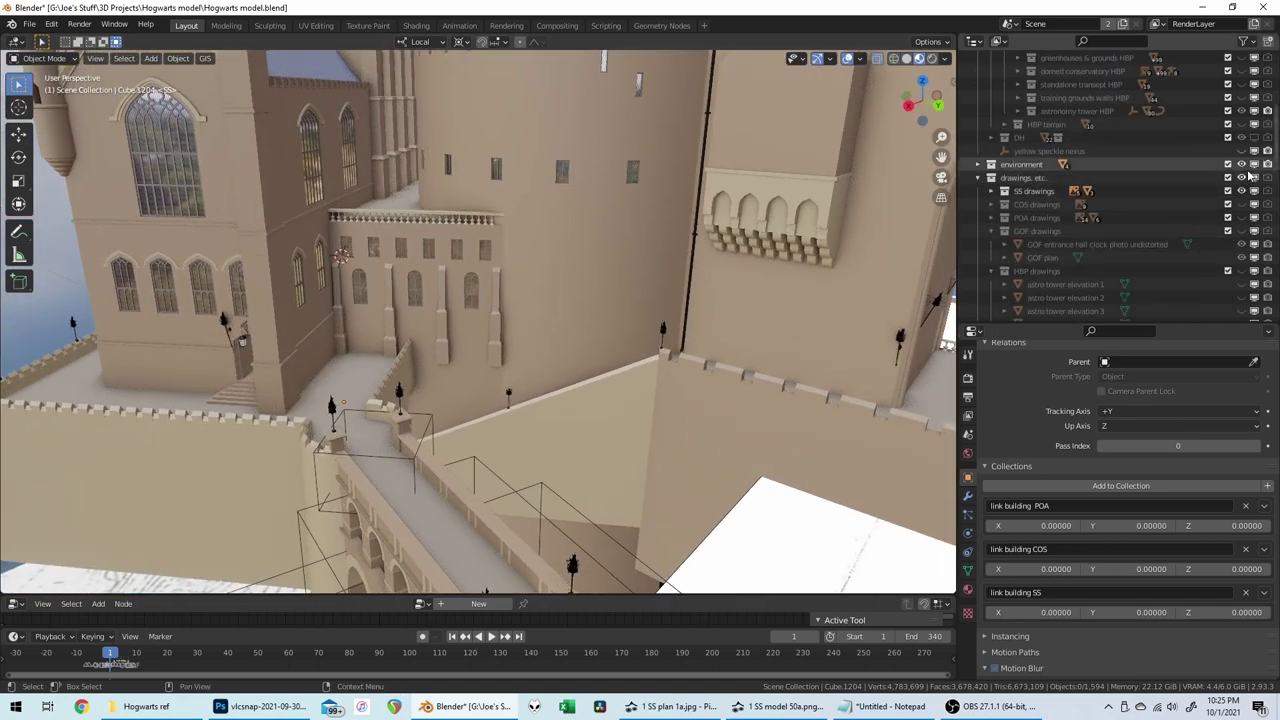
pyautogui.click(1242, 178)
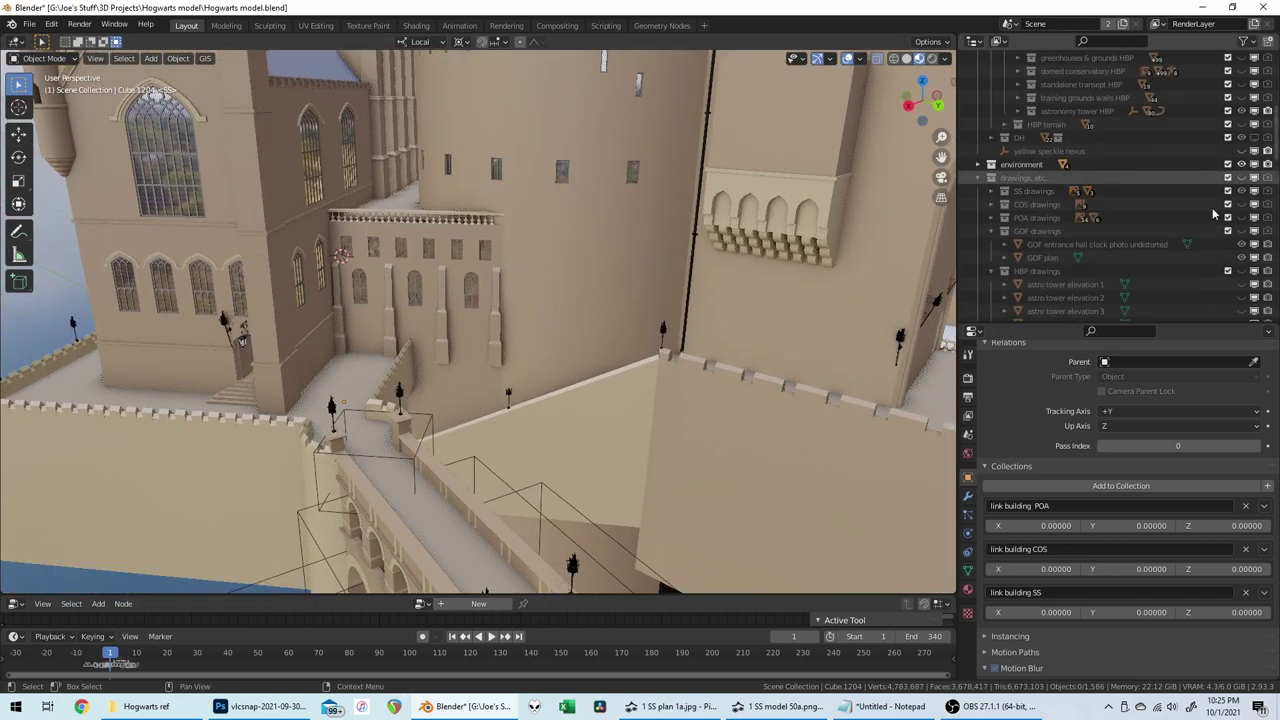
pyautogui.click(995, 708)
pyautogui.click(993, 706)
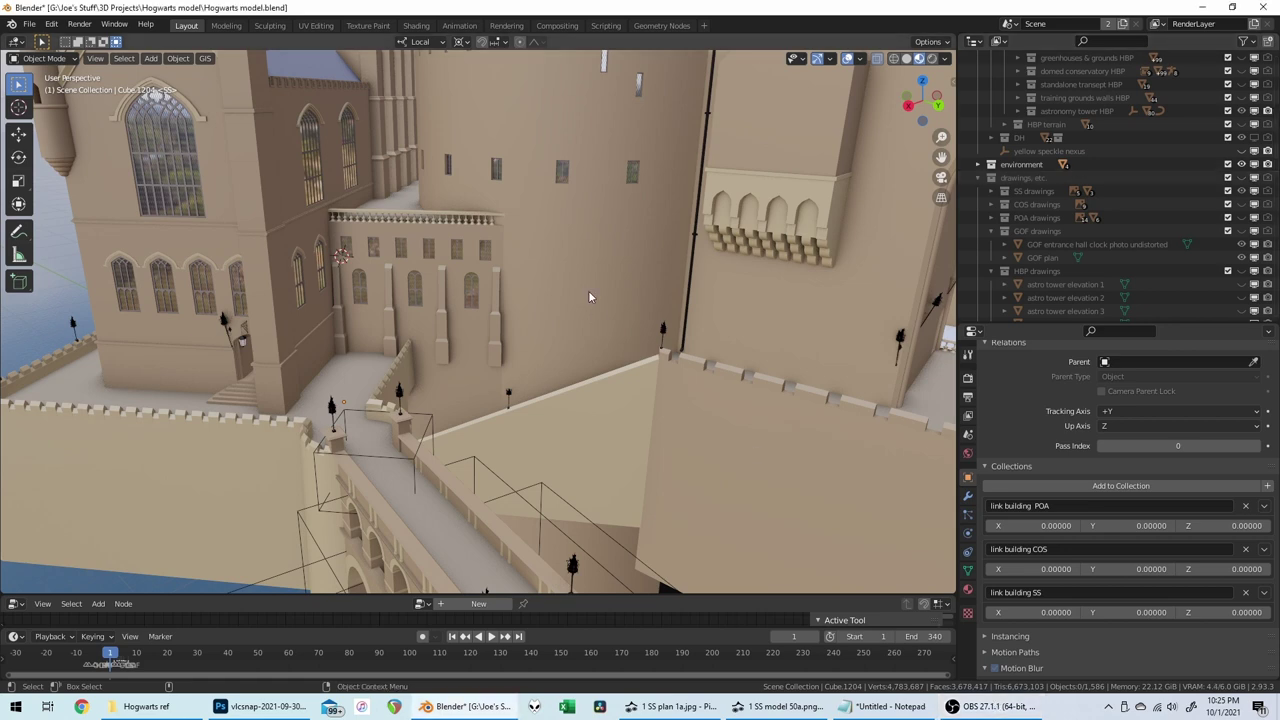
# Step: Hide the viewport overlays and examine the SS link building with its buttresses, windows and adjoining round tower
pyautogui.moveTo(445, 381); pyautogui.dragTo(425, 393, button='middle')
pyautogui.scroll(2, 427, 390)
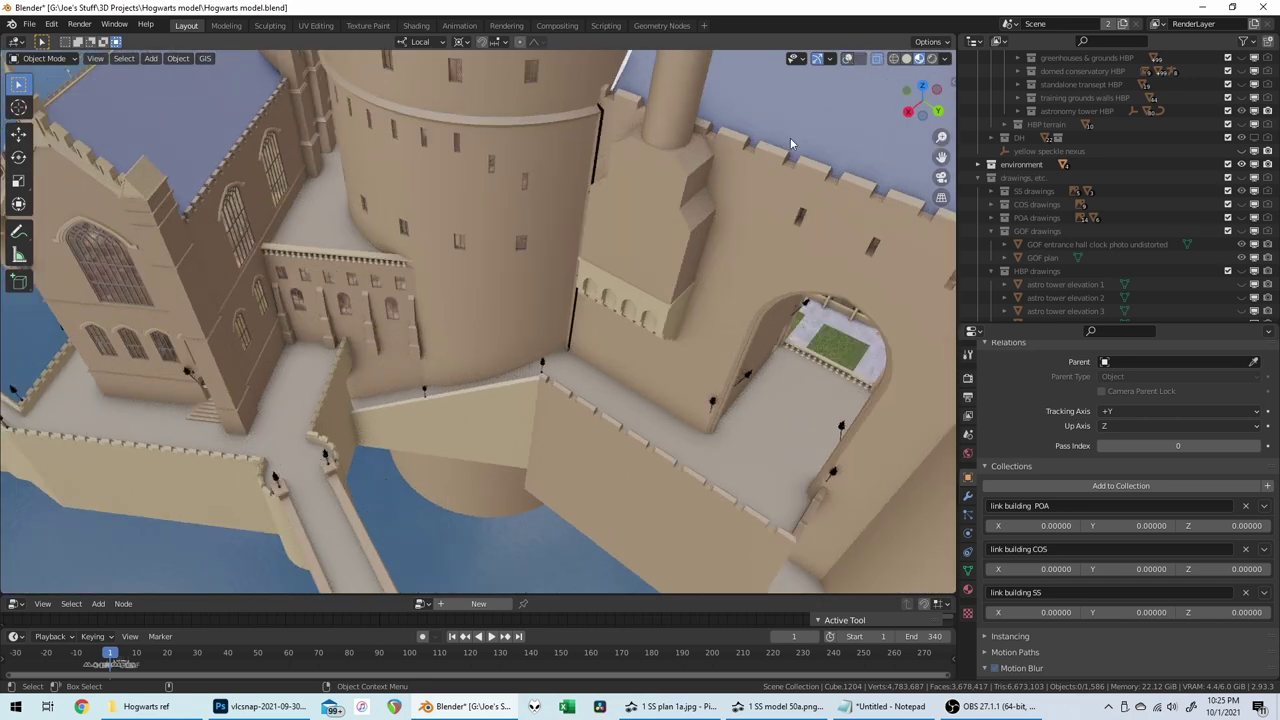
pyautogui.scroll(4, 690, 251)
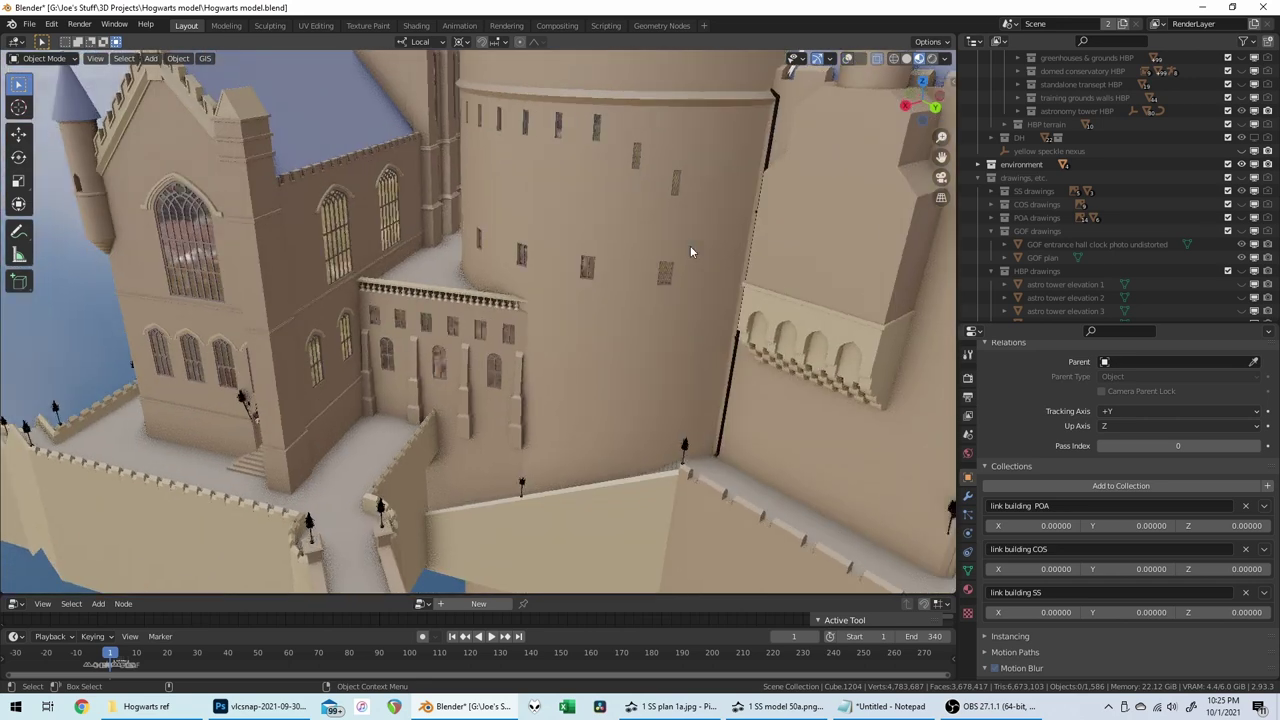
pyautogui.scroll(2, 690, 251)
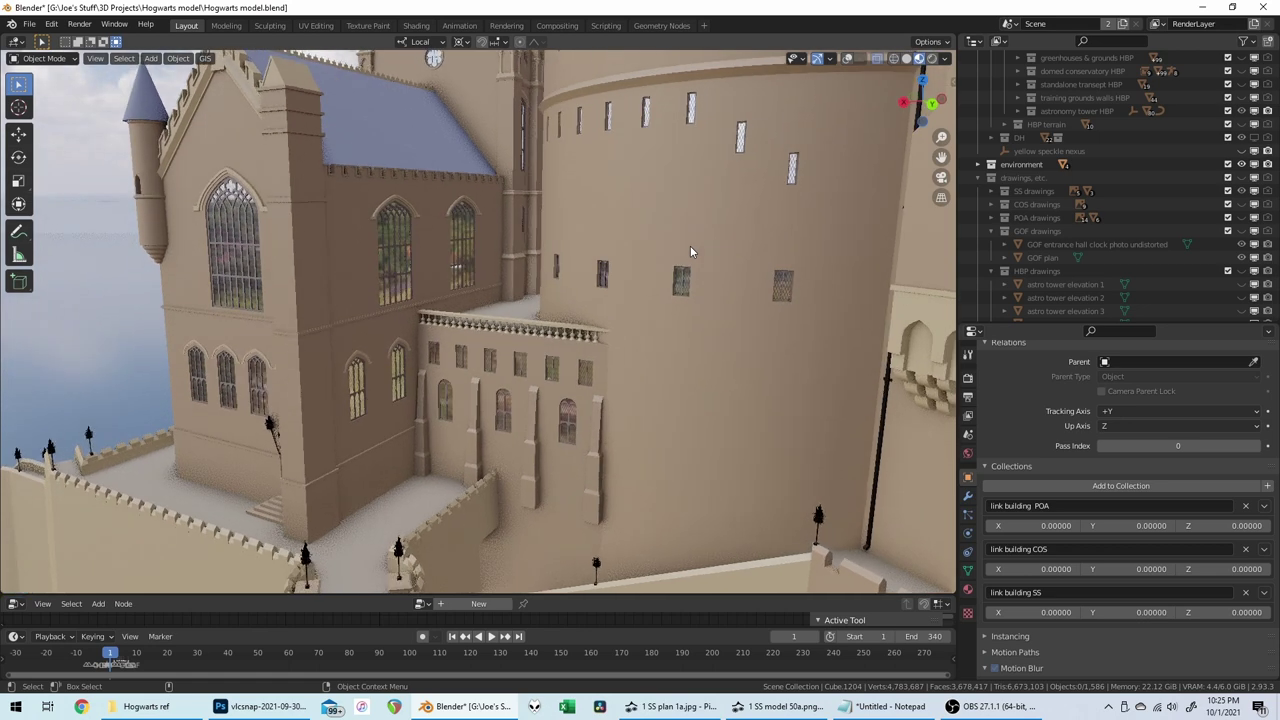
pyautogui.moveTo(690, 251)
pyautogui.keyDown('shift'); pyautogui.mouseDown(button='middle')
pyautogui.moveTo(650, 153)
pyautogui.moveTo(692, 162)
pyautogui.moveTo(713, 248)
pyautogui.moveTo(666, 248)
pyautogui.mouseUp(button='middle'); pyautogui.keyUp('shift')
pyautogui.scroll(1, 690, 251)
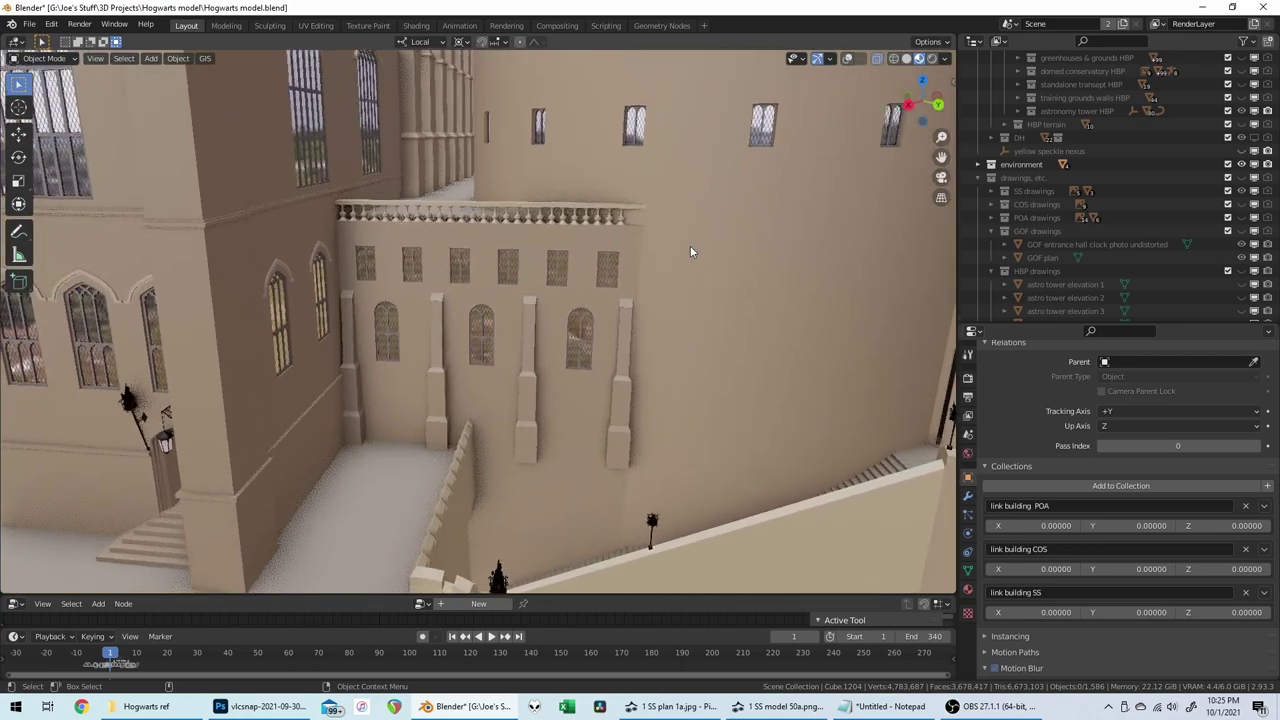